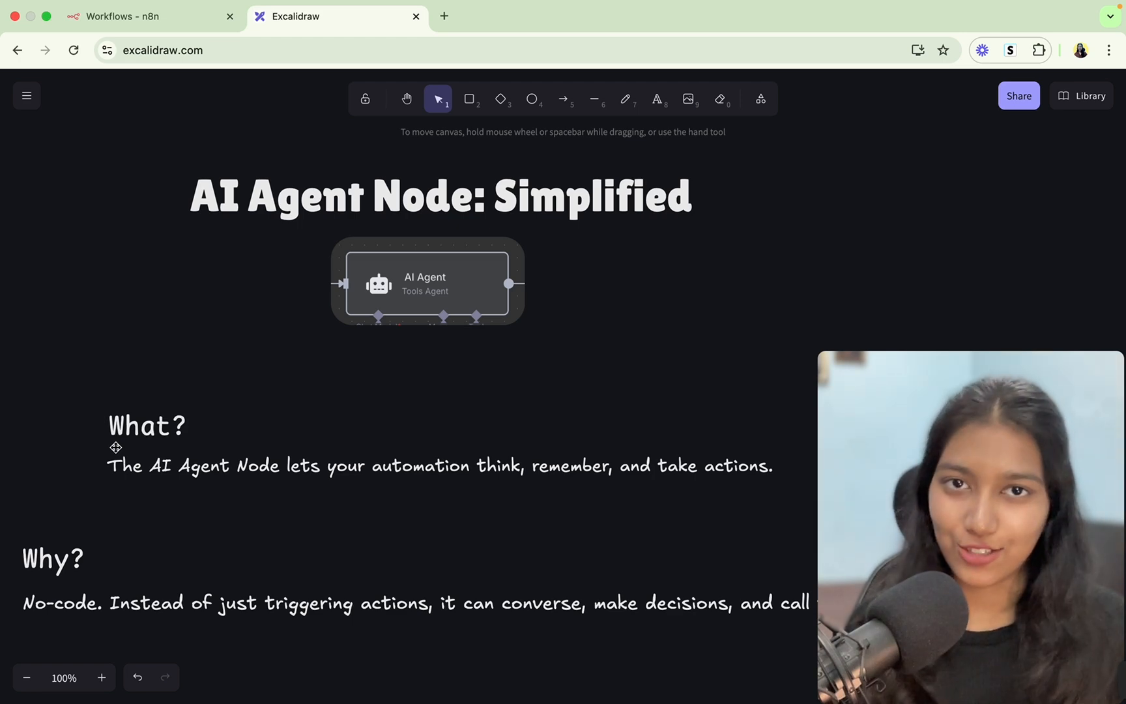
Pan around the Excalidraw explainer board before moving to the n8n Workflows overview.
{"action": "scroll", "coordinate": [144, 482], "scroll_direction": "down", "scroll_amount": 1}
{"action": "scroll", "coordinate": [143, 482], "scroll_direction": "right", "scroll_amount": 1}
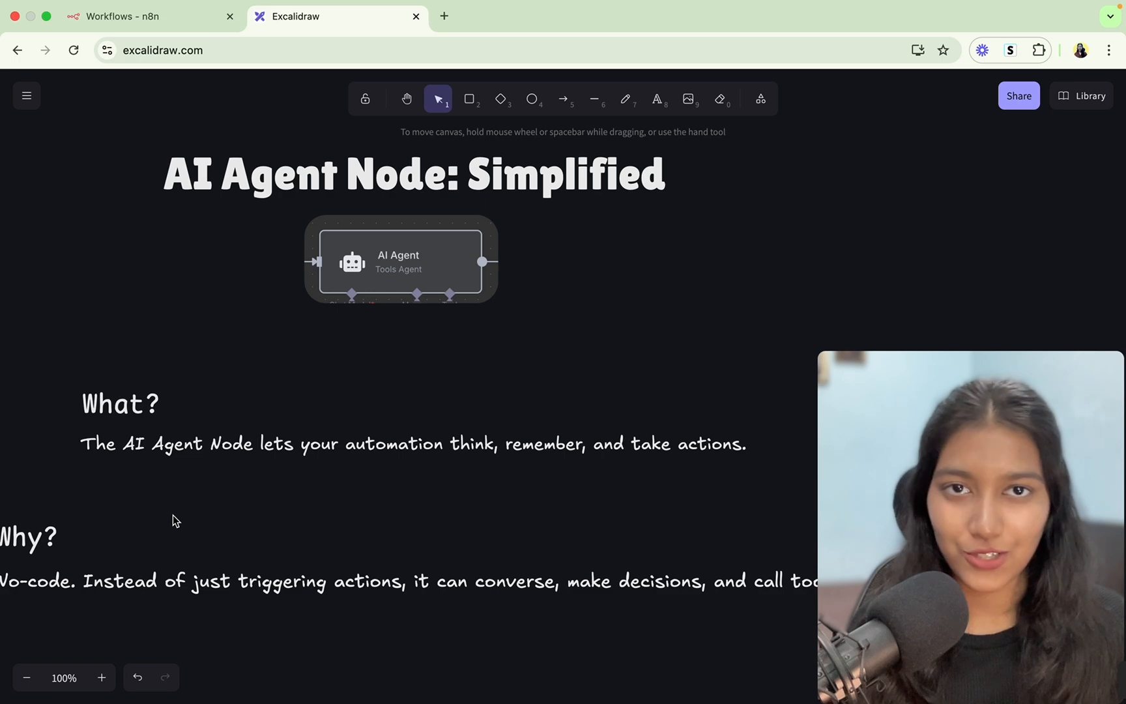
{"action": "scroll", "coordinate": [173, 521], "scroll_direction": "down", "scroll_amount": 4}
{"action": "scroll", "coordinate": [172, 521], "scroll_direction": "left", "scroll_amount": 3}
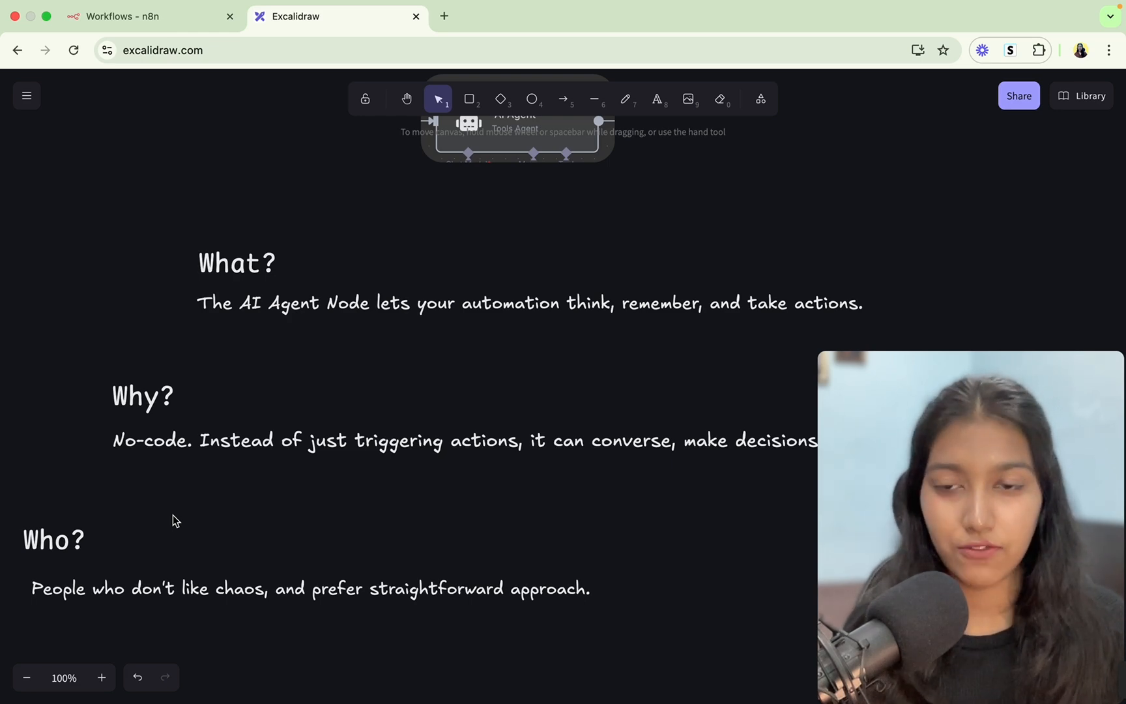
{"action": "scroll", "coordinate": [175, 520], "scroll_direction": "right", "scroll_amount": 3}
{"action": "scroll", "coordinate": [174, 520], "scroll_direction": "down", "scroll_amount": 1}
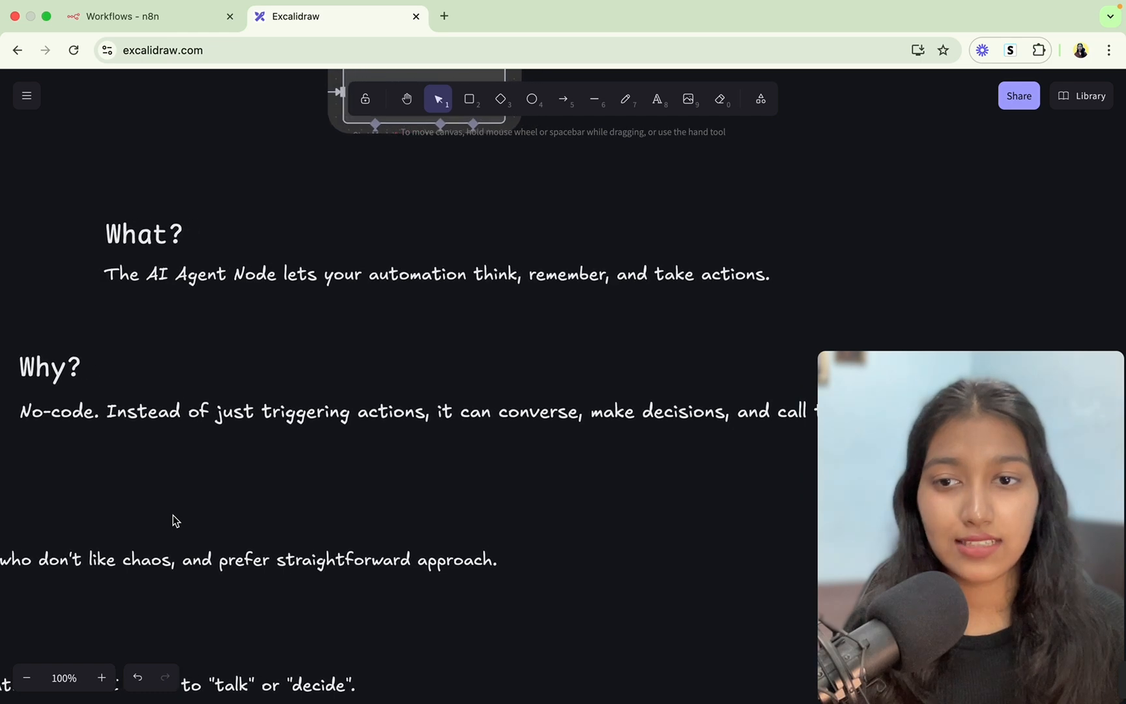
{"action": "scroll", "coordinate": [175, 521], "scroll_direction": "right", "scroll_amount": 2}
{"action": "scroll", "coordinate": [174, 520], "scroll_direction": "down", "scroll_amount": 1}
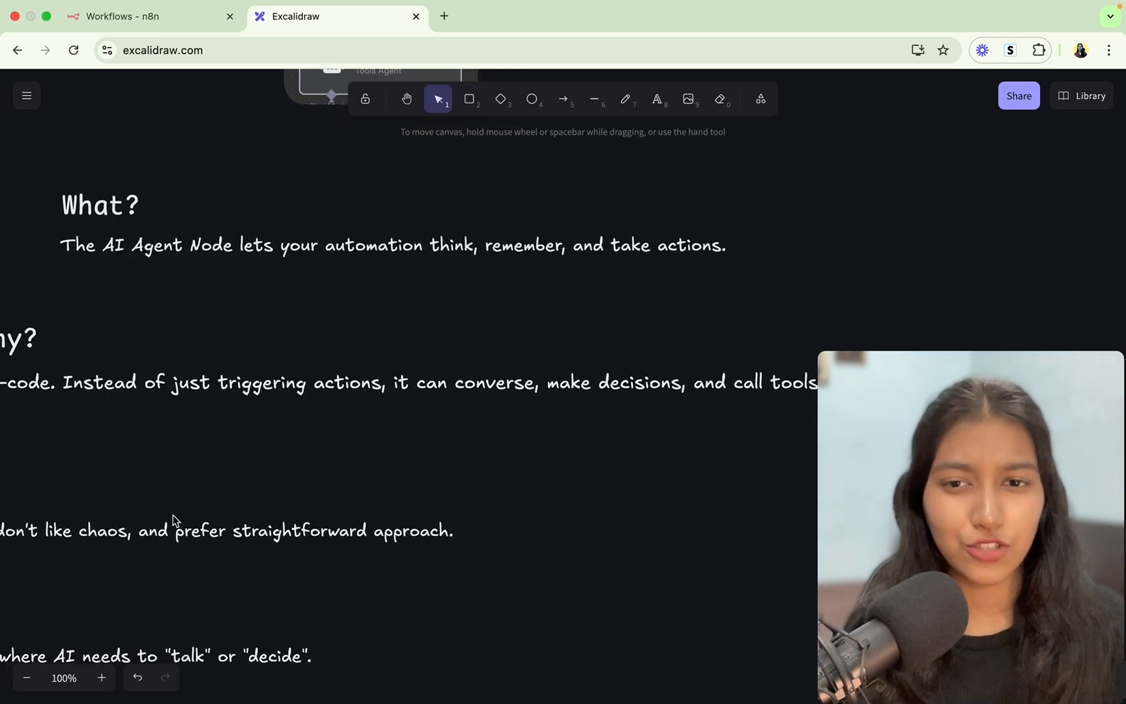
{"action": "scroll", "coordinate": [173, 515], "scroll_direction": "right", "scroll_amount": 3}
{"action": "scroll", "coordinate": [173, 515], "scroll_direction": "down", "scroll_amount": 1}
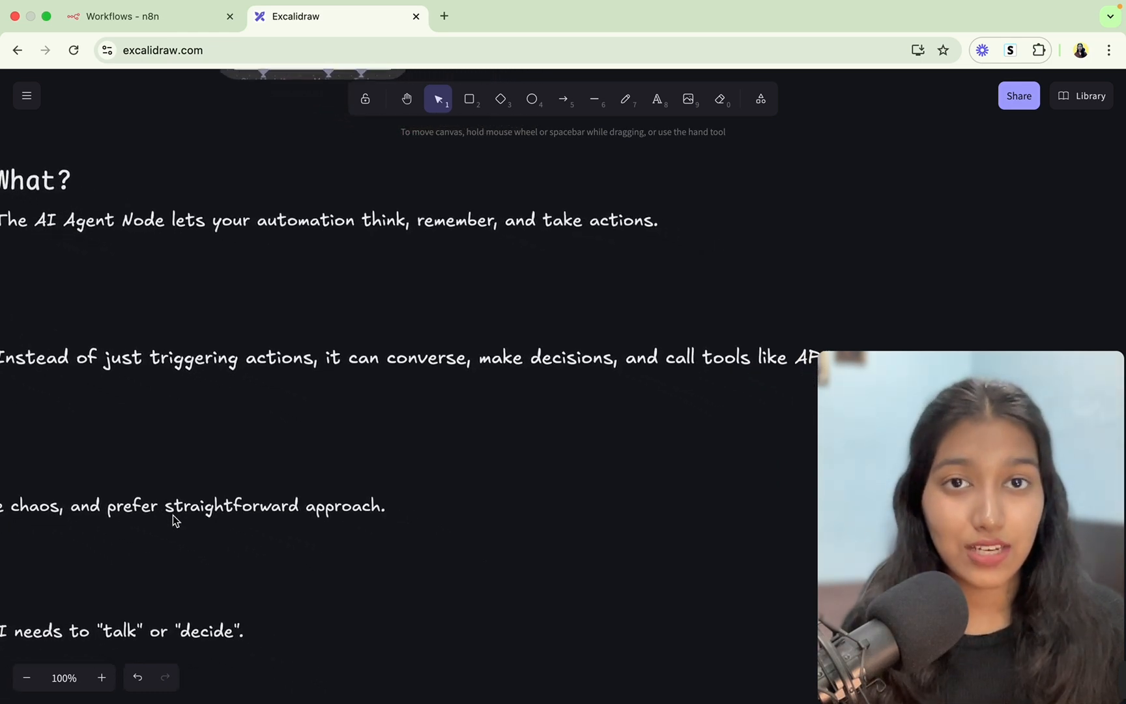
{"action": "scroll", "coordinate": [173, 515], "scroll_direction": "right", "scroll_amount": 3}
{"action": "scroll", "coordinate": [172, 515], "scroll_direction": "down", "scroll_amount": 1}
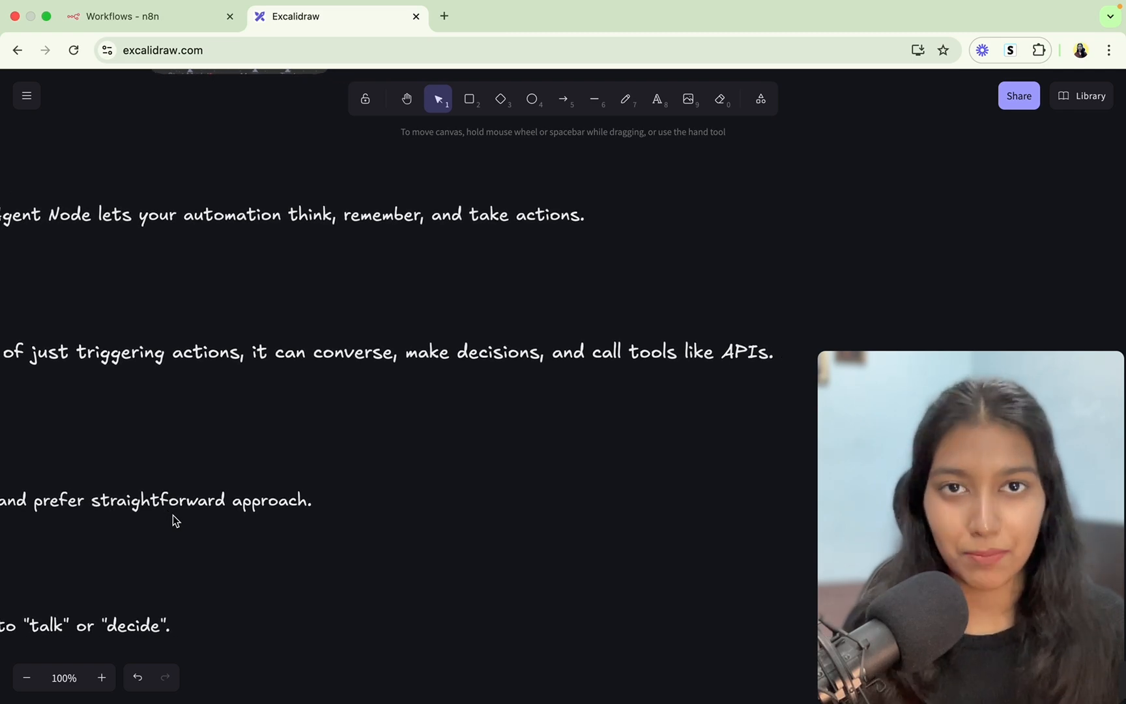
{"action": "scroll", "coordinate": [173, 515], "scroll_direction": "left", "scroll_amount": 10}
{"action": "scroll", "coordinate": [172, 515], "scroll_direction": "up", "scroll_amount": 2}
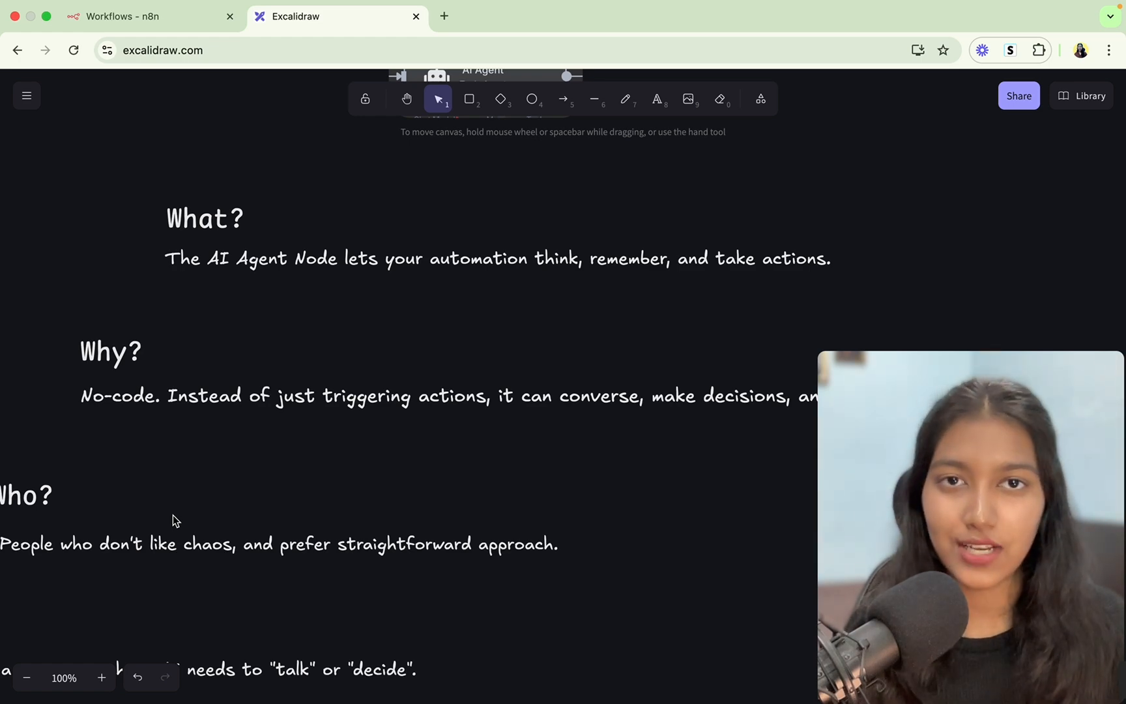
{"action": "scroll", "coordinate": [175, 520], "scroll_direction": "left", "scroll_amount": 4}
{"action": "scroll", "coordinate": [174, 519], "scroll_direction": "down", "scroll_amount": 2}
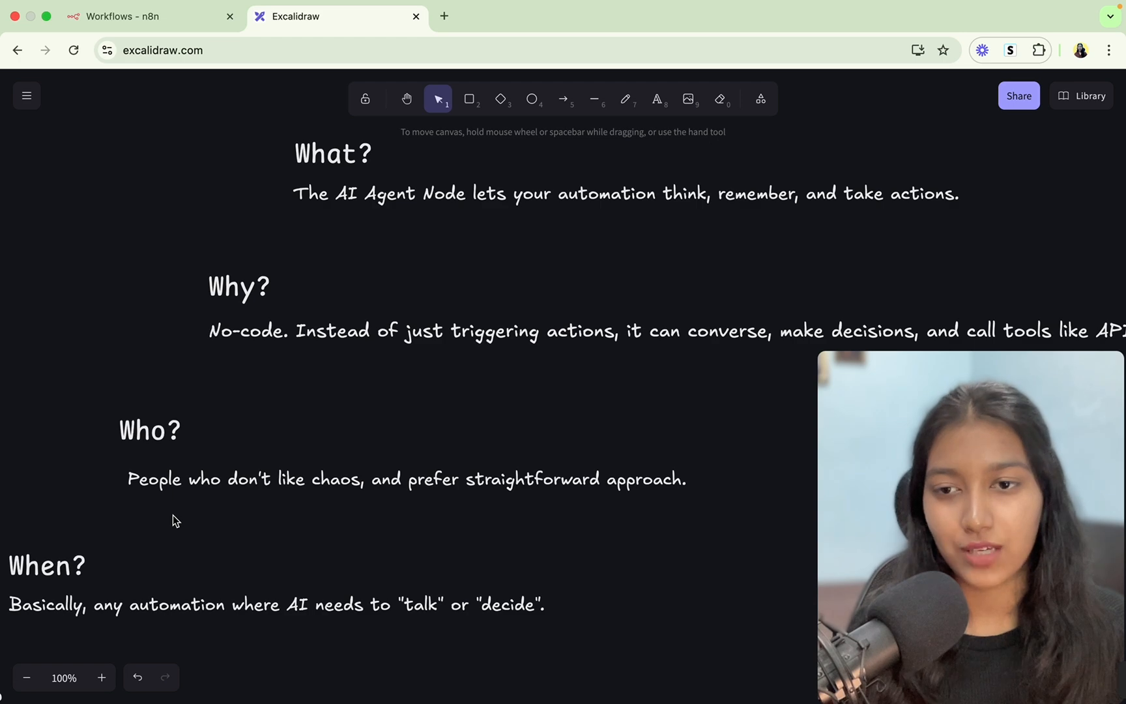
{"action": "scroll", "coordinate": [175, 512], "scroll_direction": "down", "scroll_amount": 5}
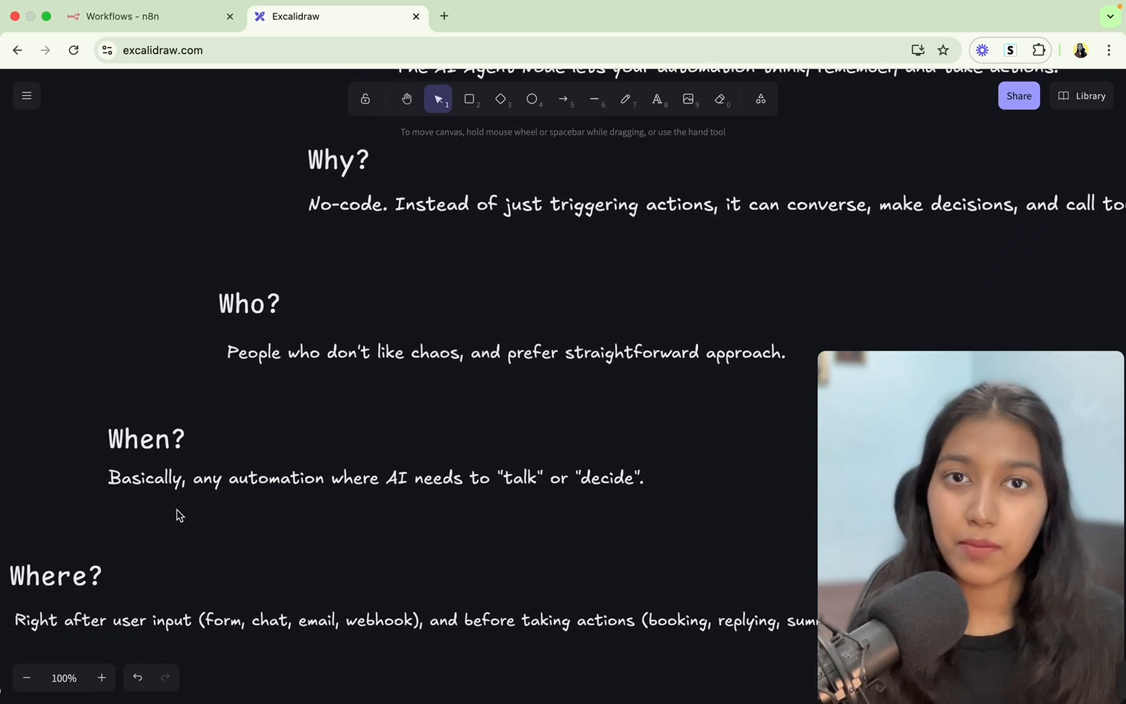
{"action": "scroll", "coordinate": [176, 510], "scroll_direction": "down", "scroll_amount": 1}
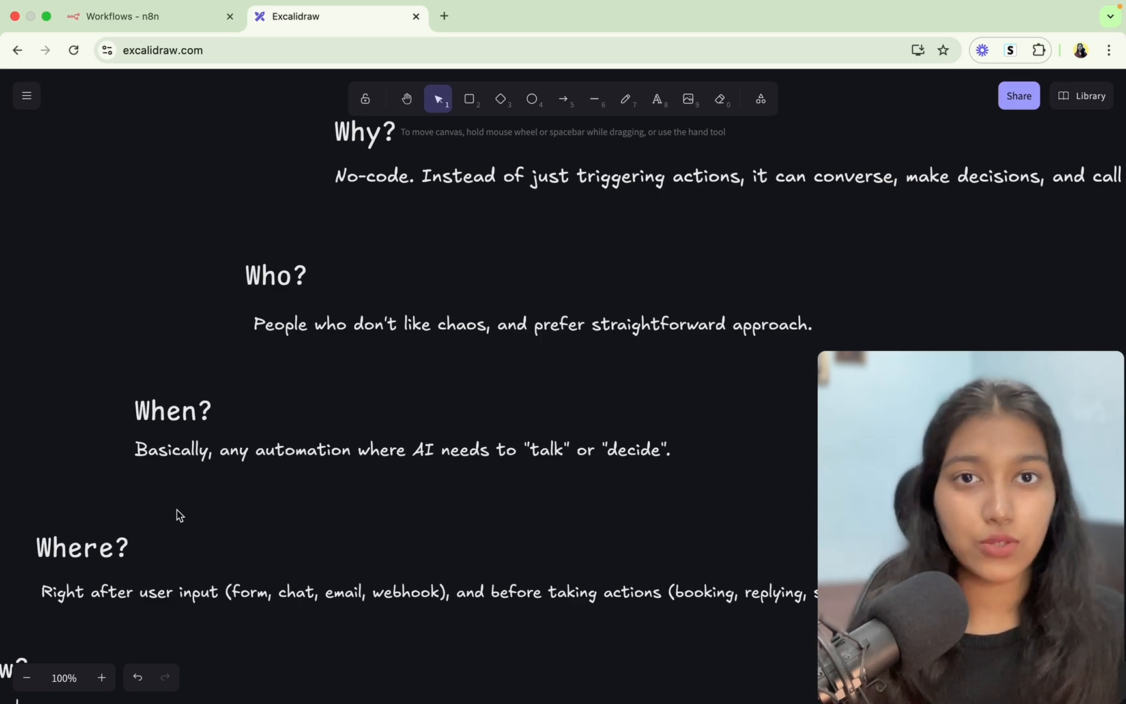
{"action": "scroll", "coordinate": [177, 509], "scroll_direction": "down", "scroll_amount": 3}
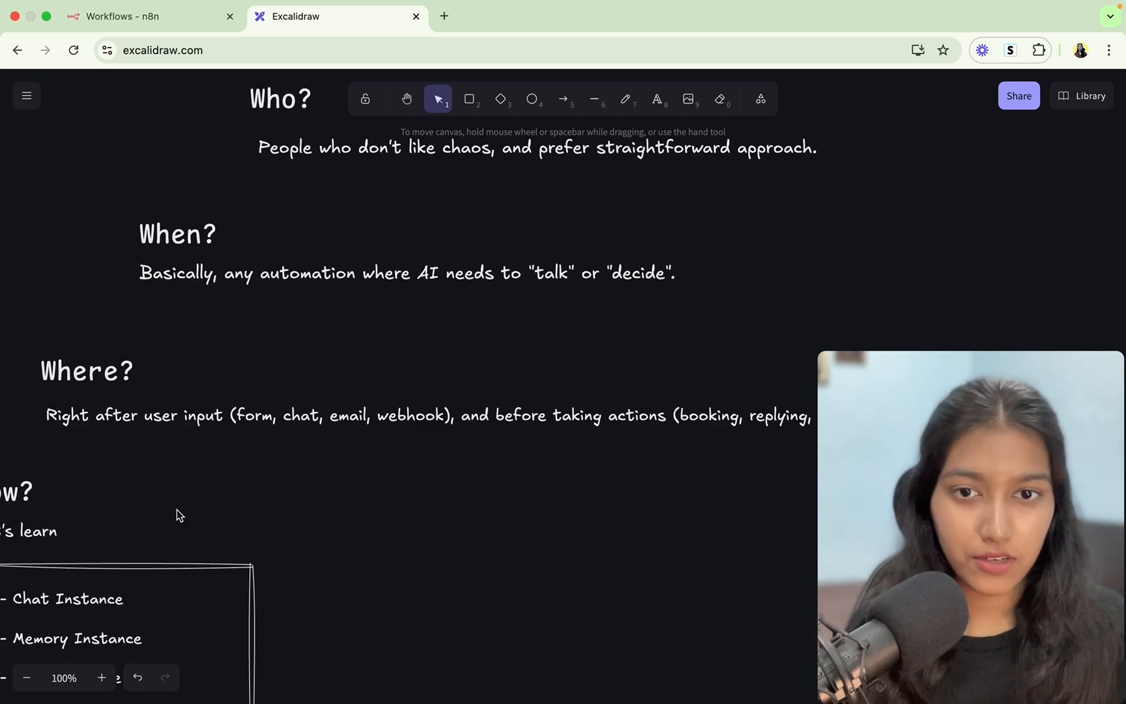
{"action": "scroll", "coordinate": [495, 460], "scroll_direction": "right", "scroll_amount": 3}
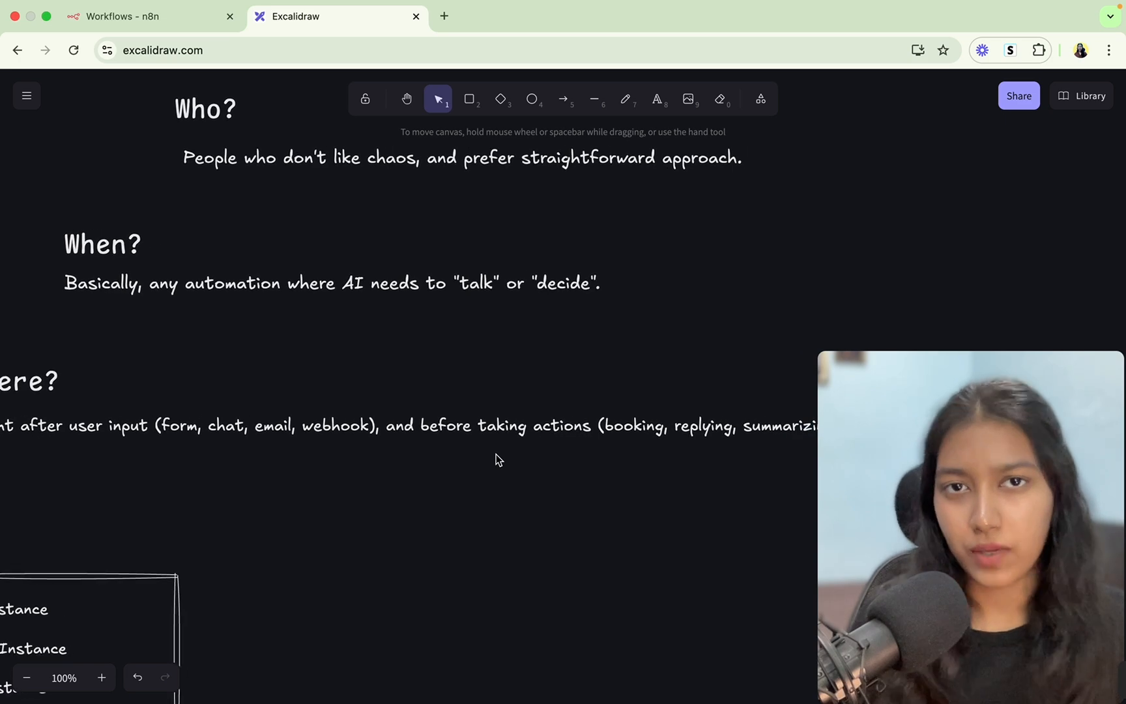
{"action": "scroll", "coordinate": [495, 460], "scroll_direction": "right", "scroll_amount": 3}
{"action": "scroll", "coordinate": [496, 460], "scroll_direction": "down", "scroll_amount": 1}
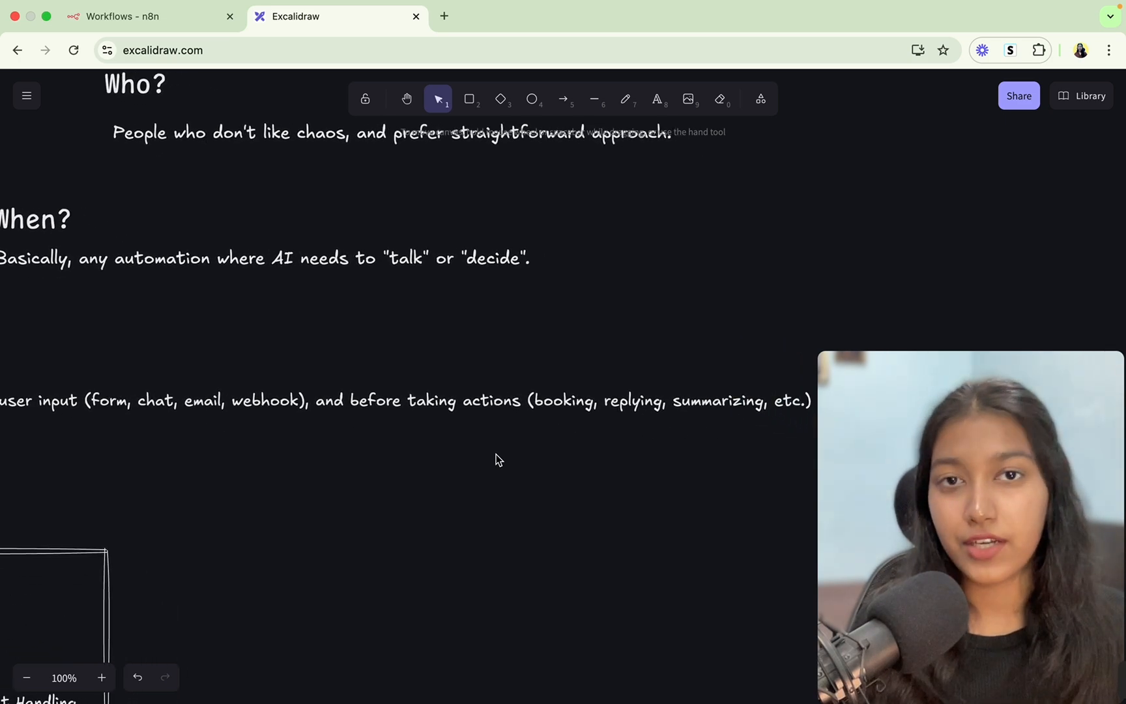
{"action": "scroll", "coordinate": [498, 460], "scroll_direction": "right", "scroll_amount": 3}
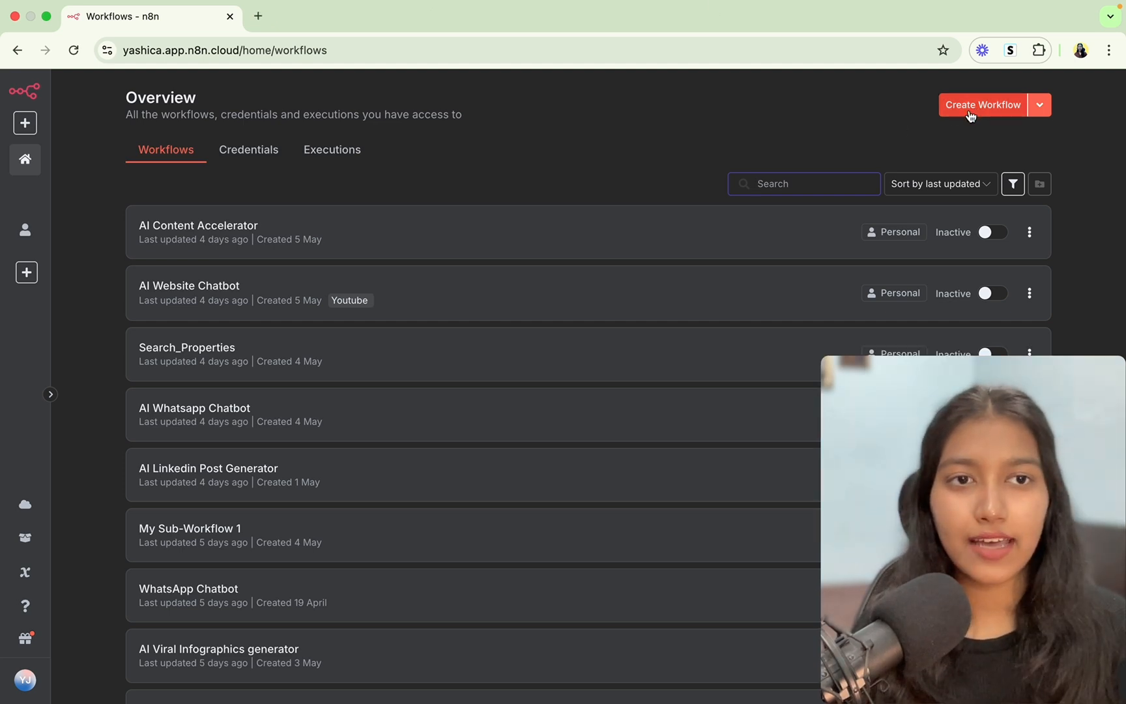
Create a new blank workflow, which opens as 'My workflow 7' in the editor.
{"action": "left_click", "coordinate": [969, 111]}
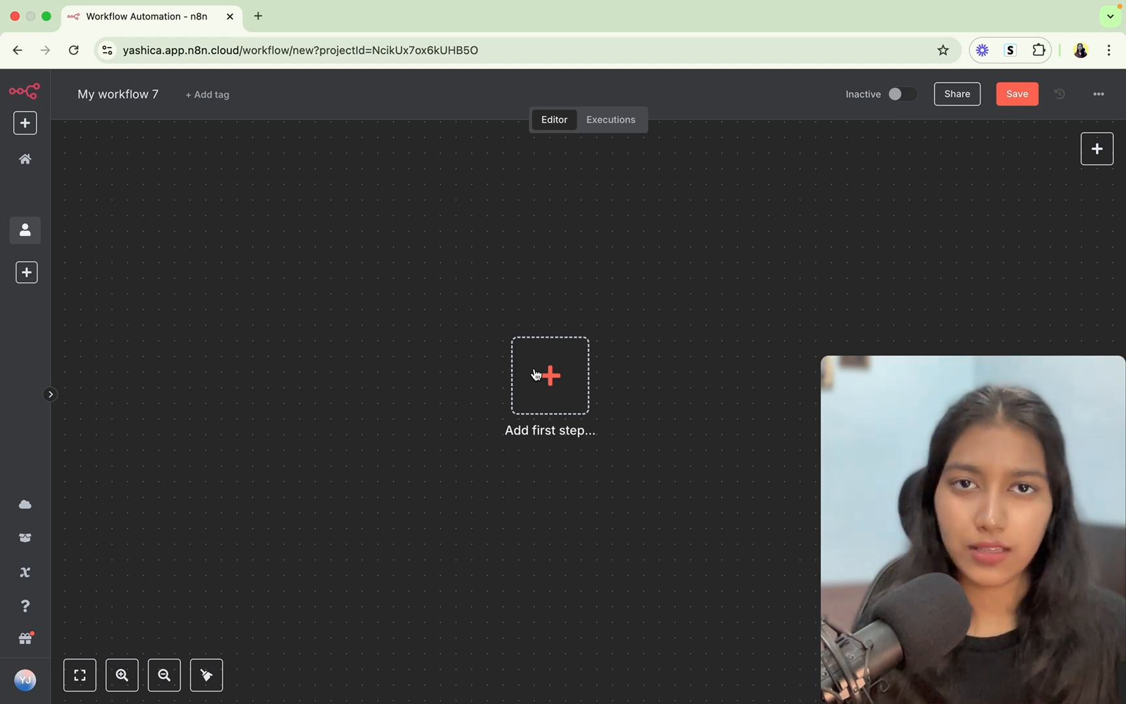
Add an 'On chat message' trigger as the workflow's first step.
{"action": "left_click", "coordinate": [553, 391]}
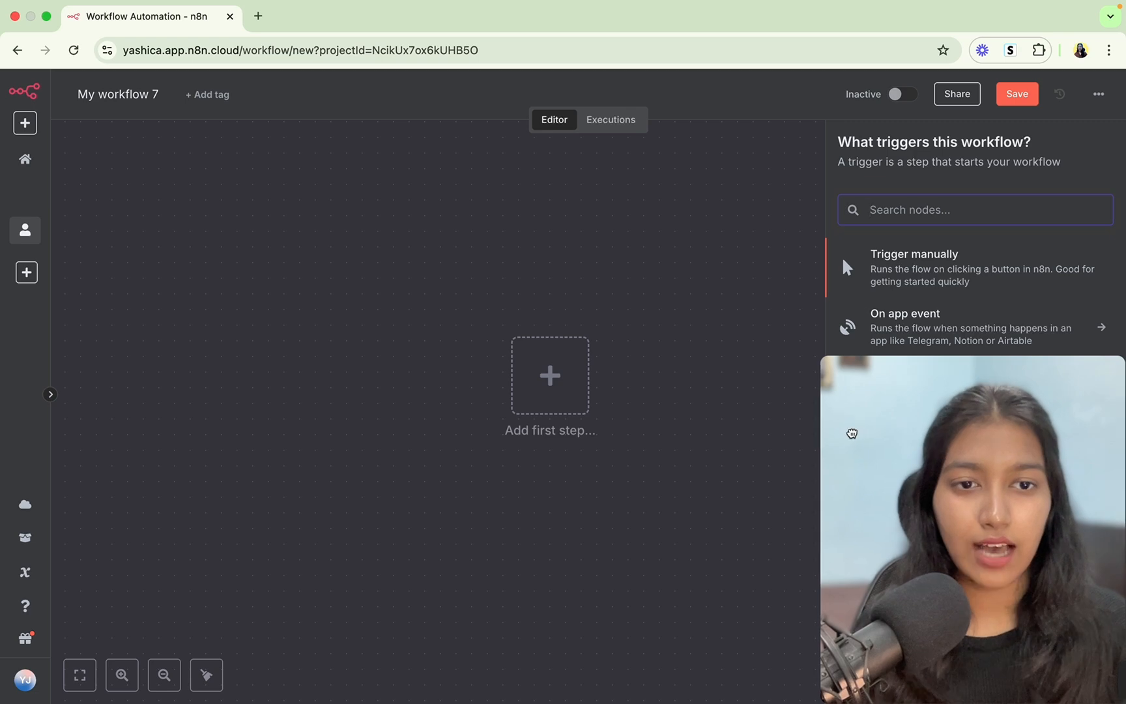
{"action": "left_click_drag", "start_coordinate": [852, 432], "coordinate": [543, 466]}
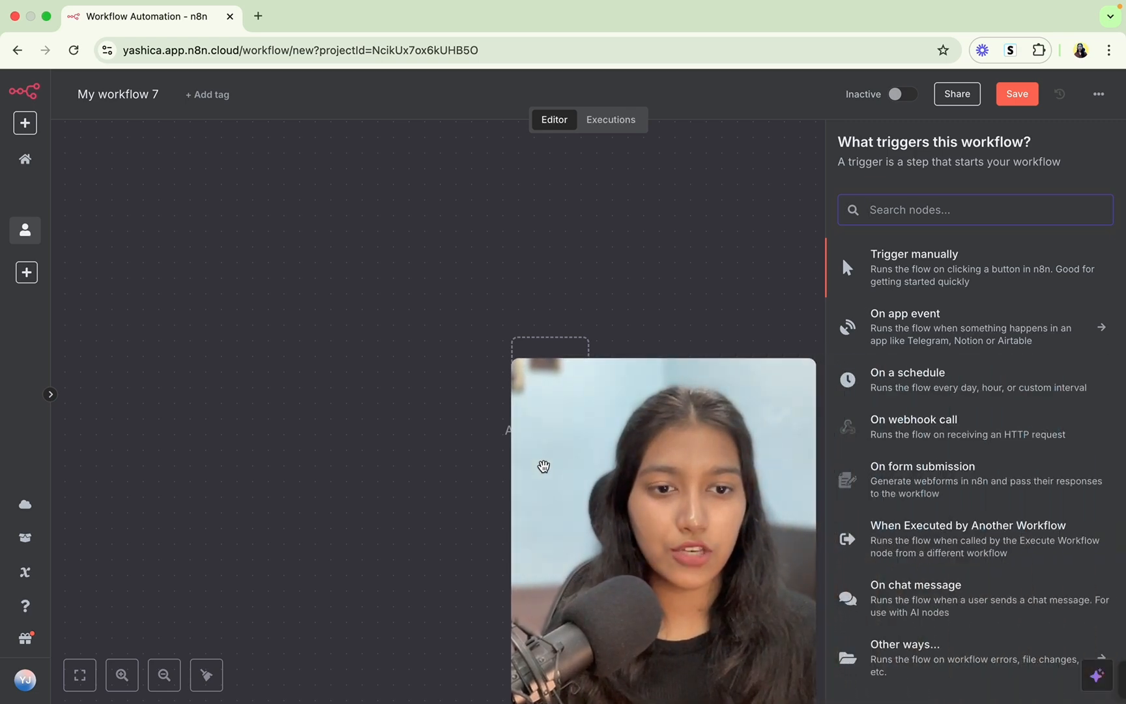
{"action": "left_click", "coordinate": [912, 585]}
{"action": "left_click", "coordinate": [744, 93]}
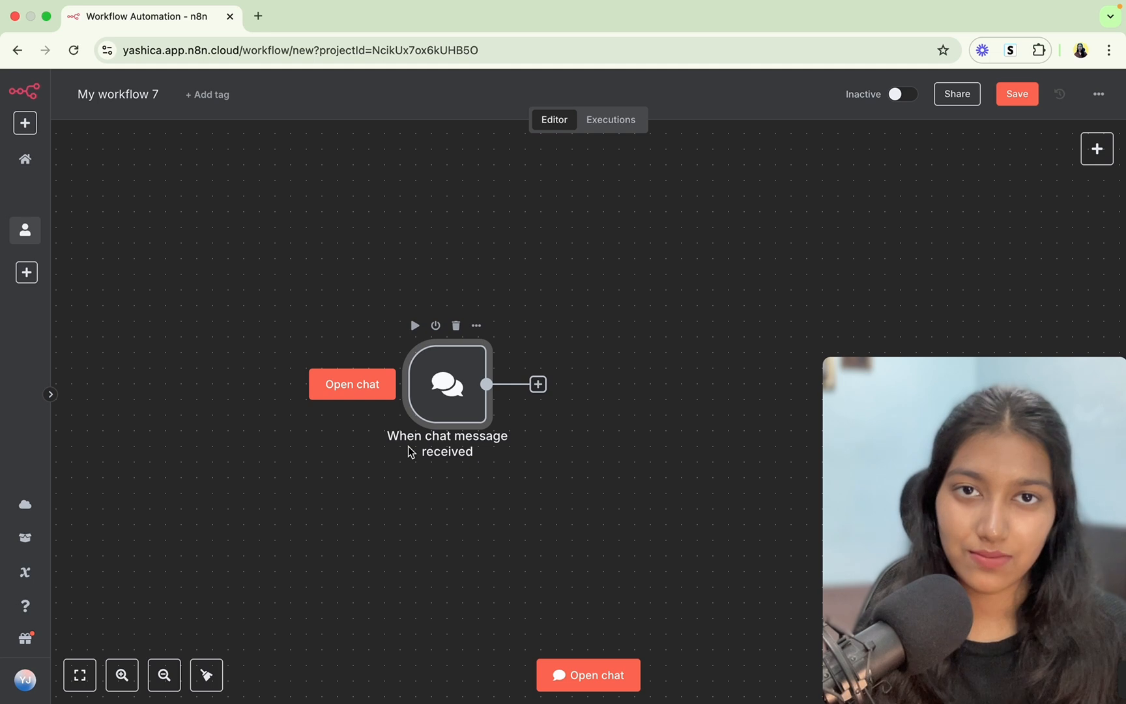
Connect an AI Agent node from the Advanced AI options after the chat trigger.
{"action": "left_click", "coordinate": [538, 384]}
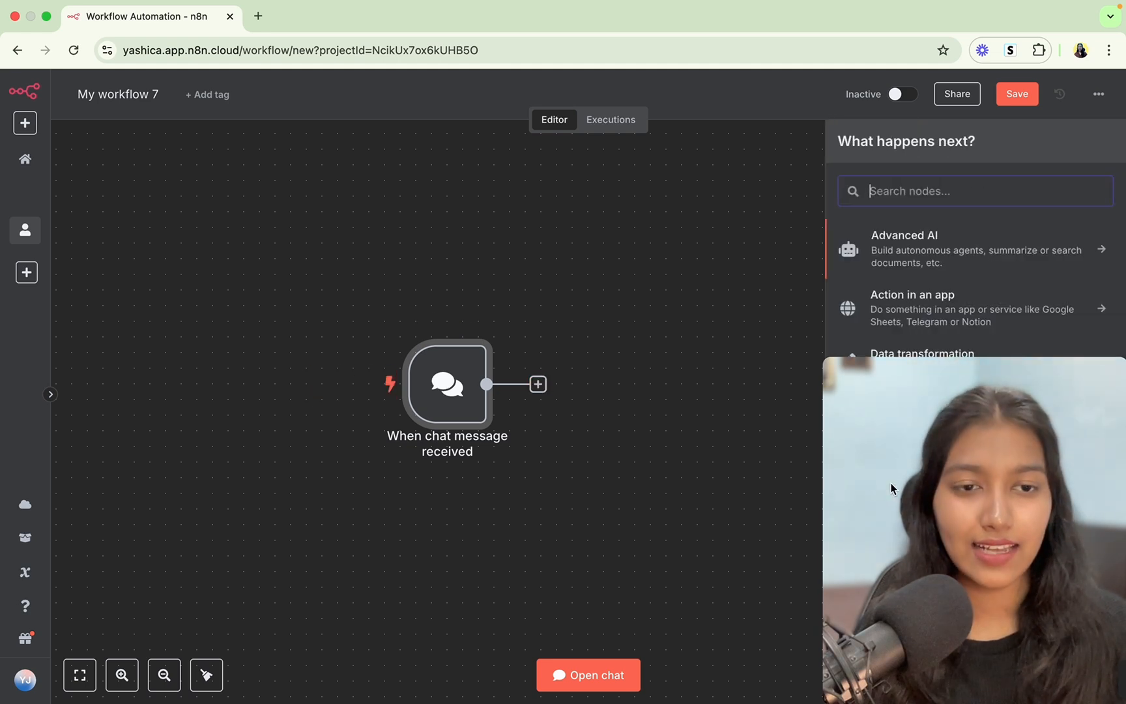
{"action": "left_click_drag", "start_coordinate": [844, 489], "coordinate": [385, 578]}
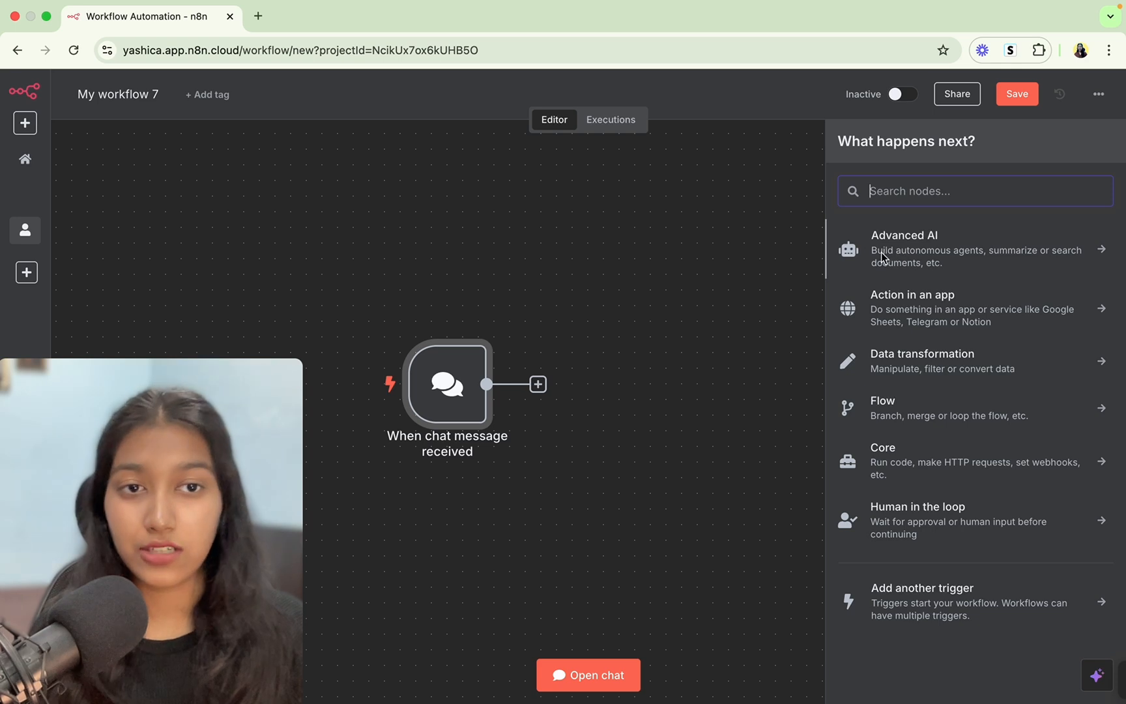
{"action": "left_click", "coordinate": [919, 259]}
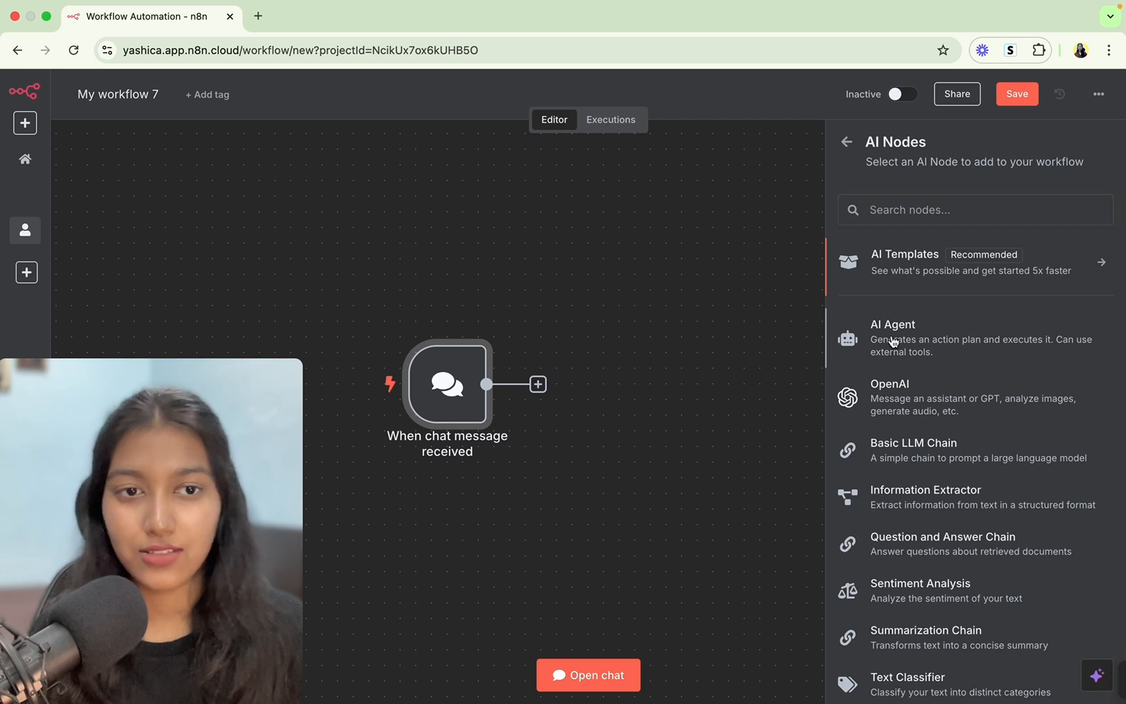
{"action": "left_click", "coordinate": [893, 342]}
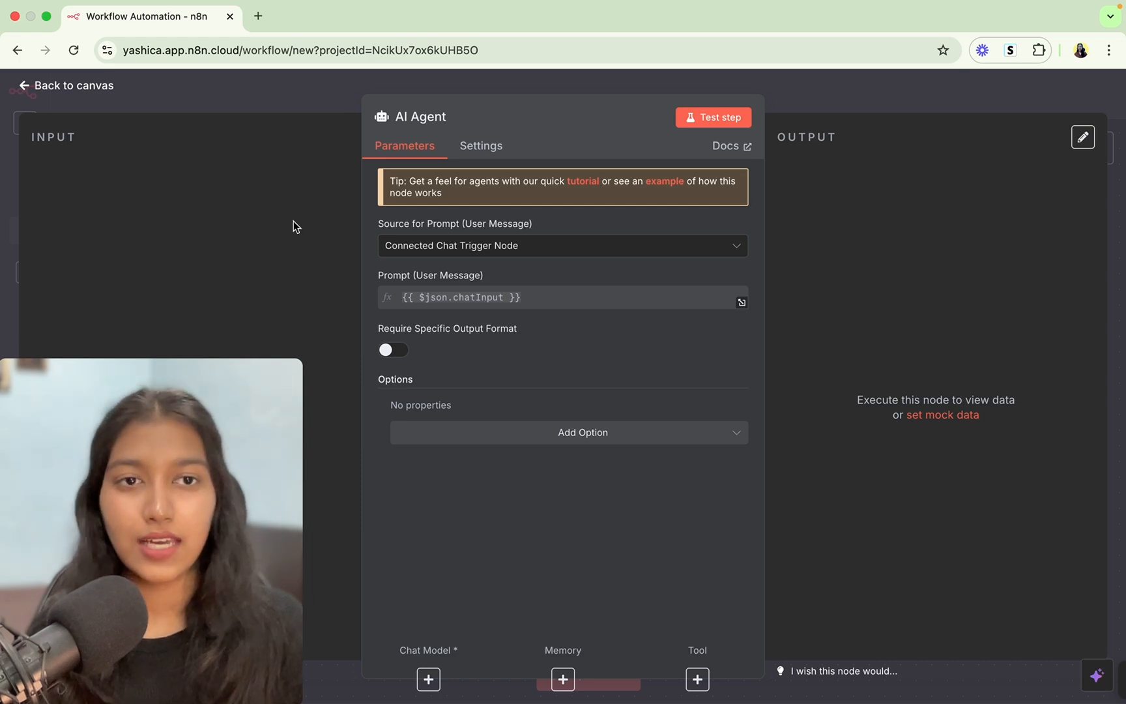
Send the test message 'hi' through the workflow's chat.
{"action": "left_click", "coordinate": [775, 96]}
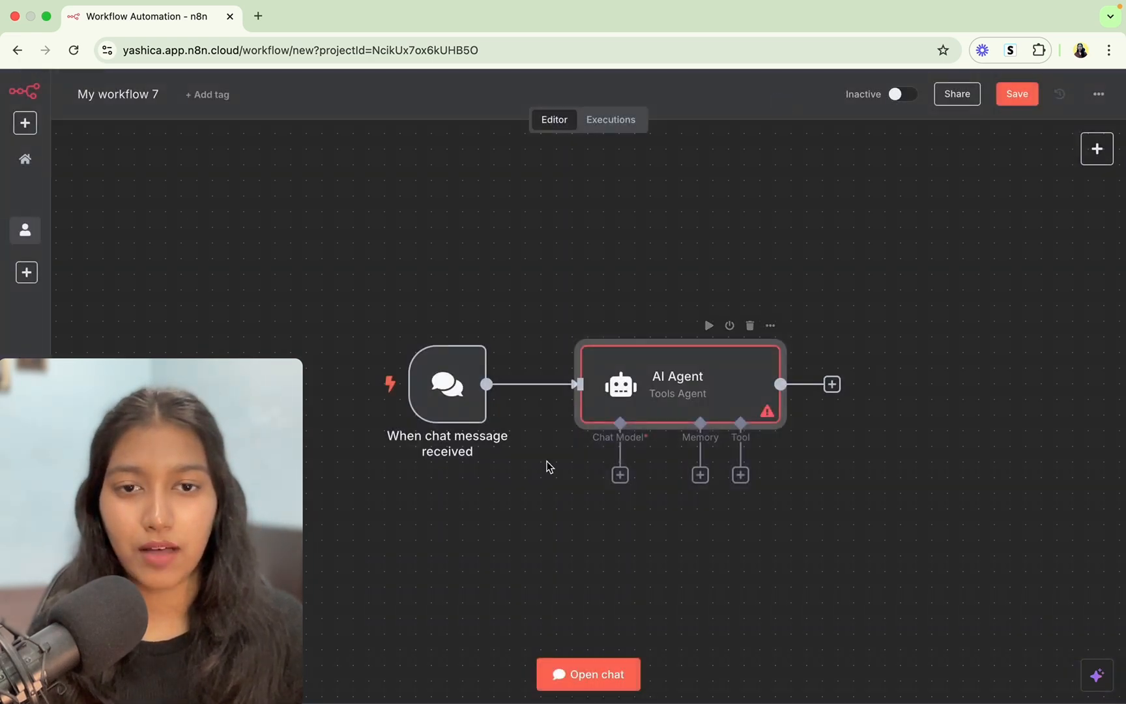
{"action": "left_click", "coordinate": [601, 670]}
{"action": "left_click_drag", "start_coordinate": [131, 531], "coordinate": [945, 665]}
{"action": "left_click", "coordinate": [141, 673]}
{"action": "type", "text": "hi"}
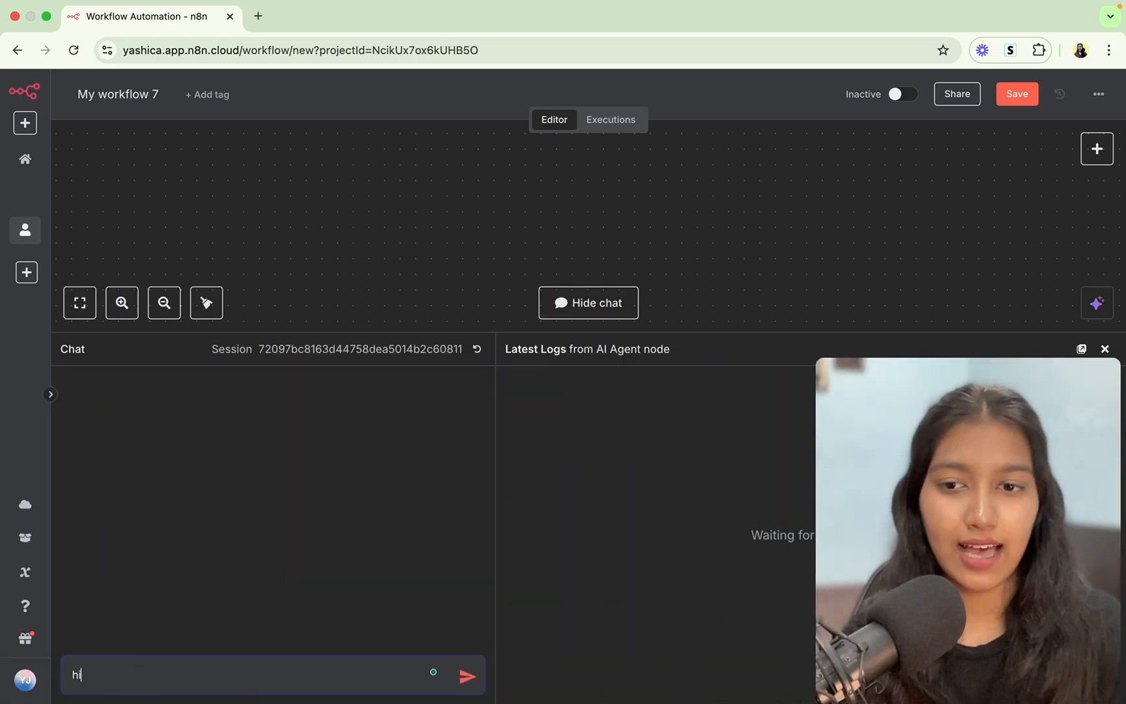
{"action": "key", "text": "Return"}
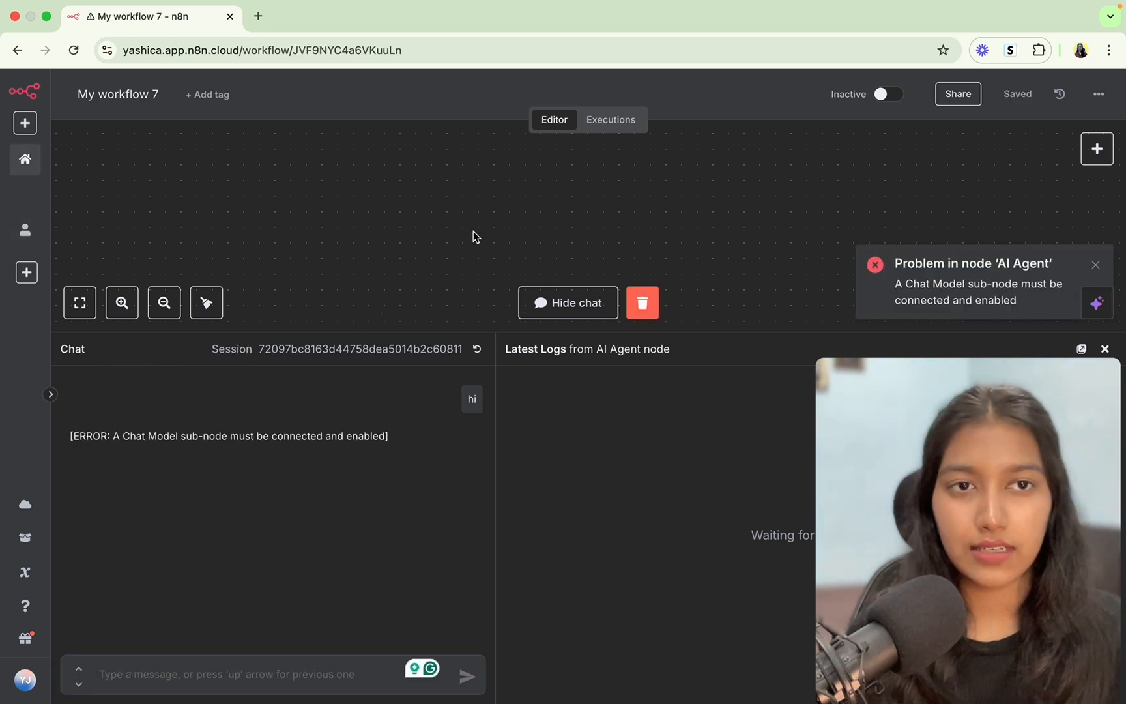
Hide the chat and open the AI Agent node to view its missing-chat-model error.
{"action": "scroll", "coordinate": [678, 229], "scroll_direction": "down", "scroll_amount": 5}
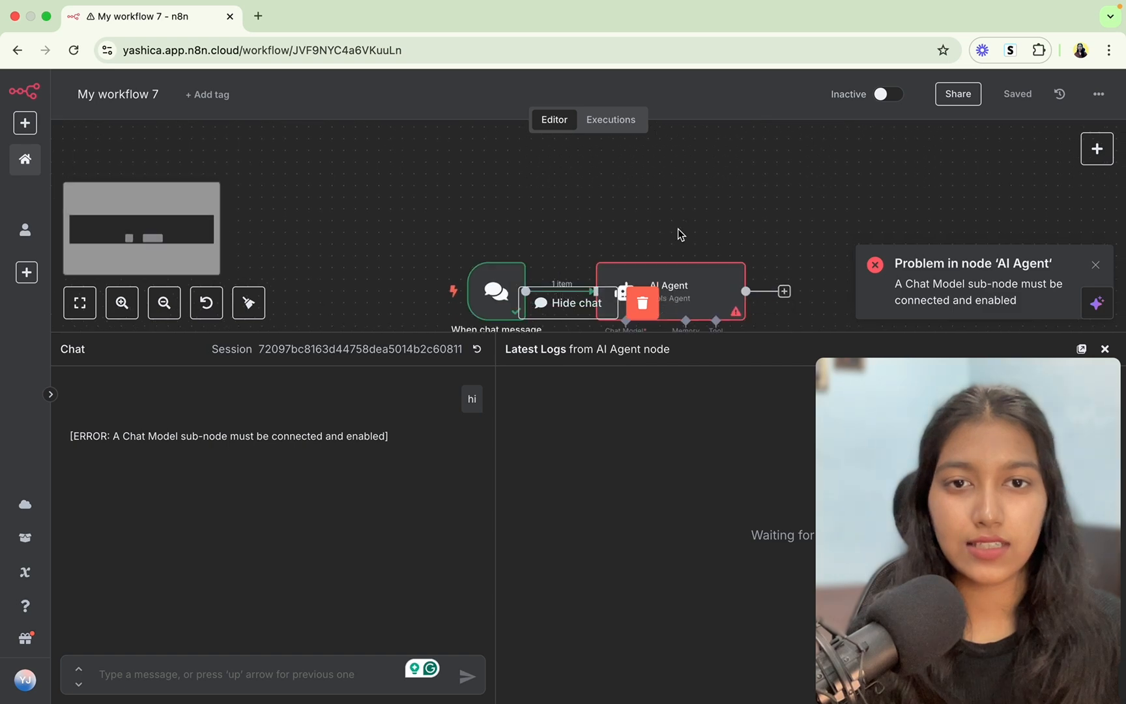
{"action": "scroll", "coordinate": [465, 254], "scroll_direction": "up", "scroll_amount": 3}
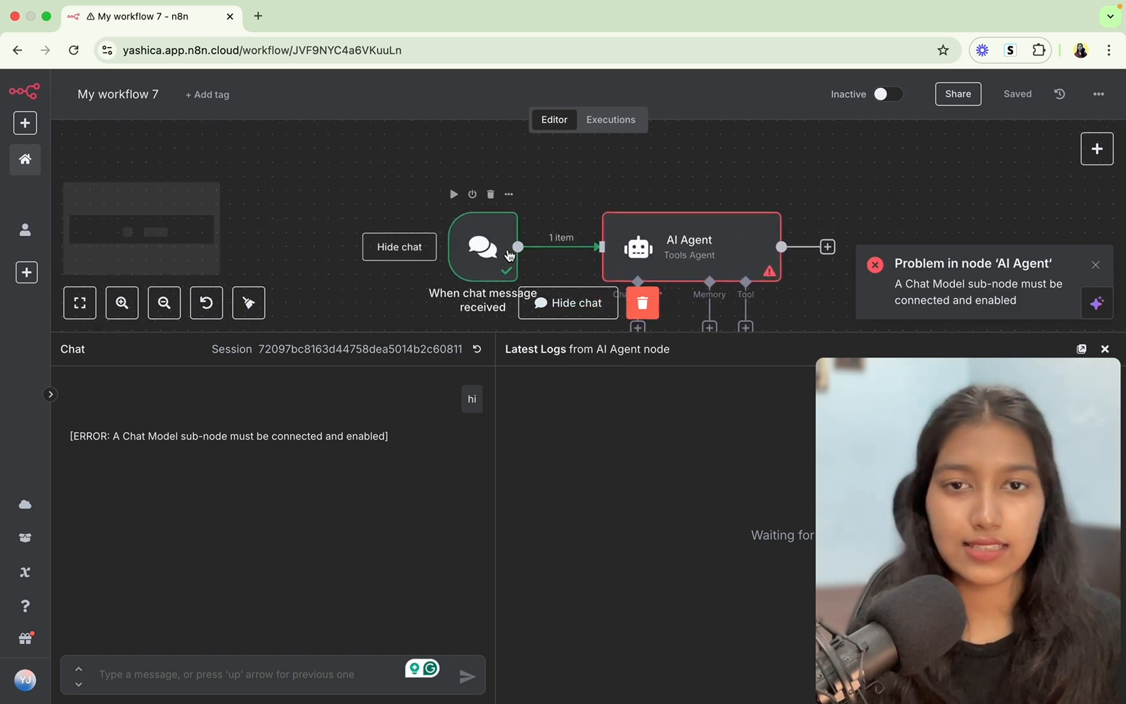
{"action": "left_click", "coordinate": [550, 305]}
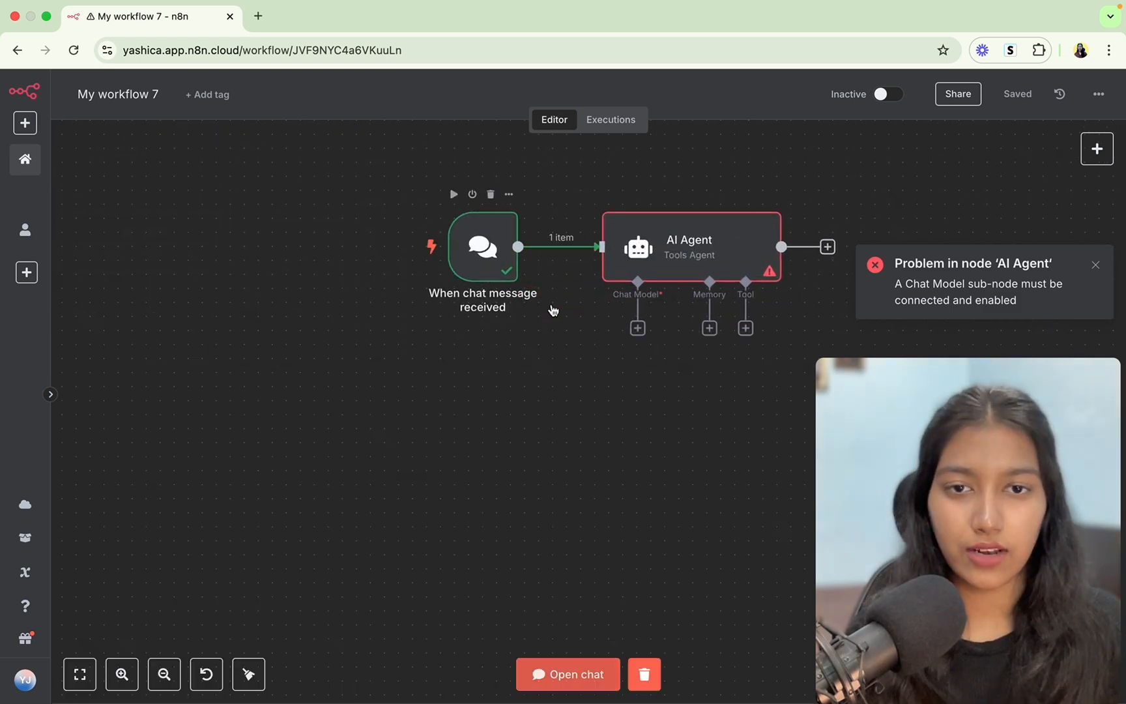
{"action": "double_click", "coordinate": [684, 253]}
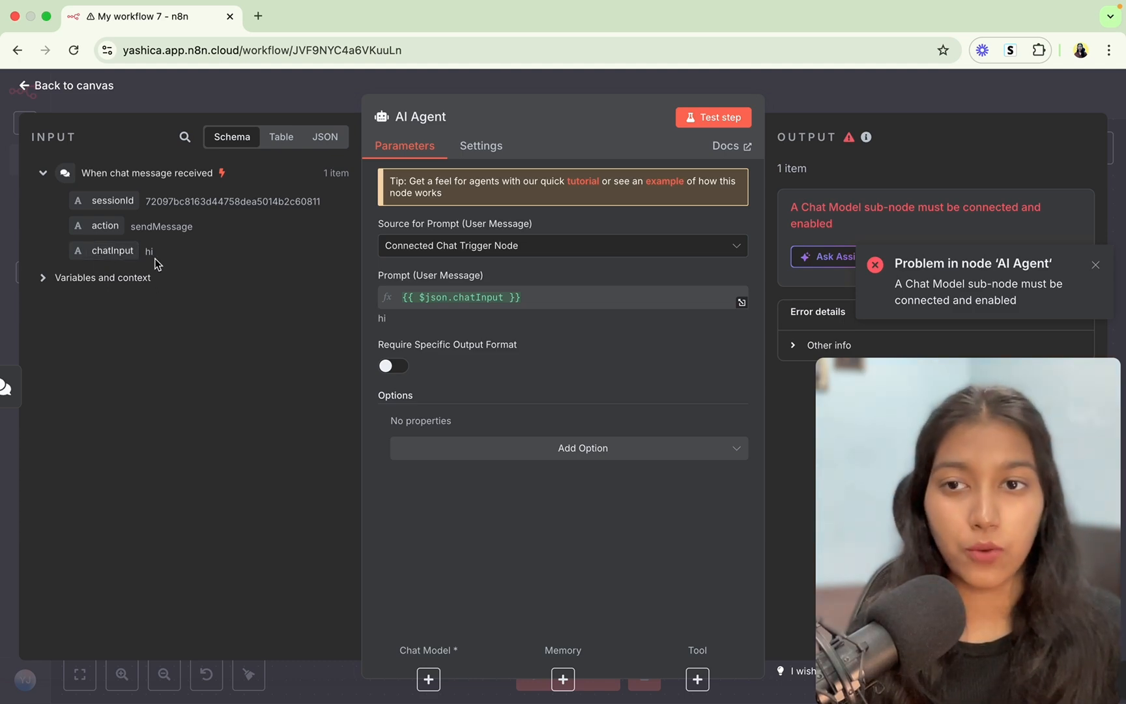
Dismiss the error and switch the AI Agent's Source for Prompt to 'Define below'.
{"action": "left_click", "coordinate": [1096, 265]}
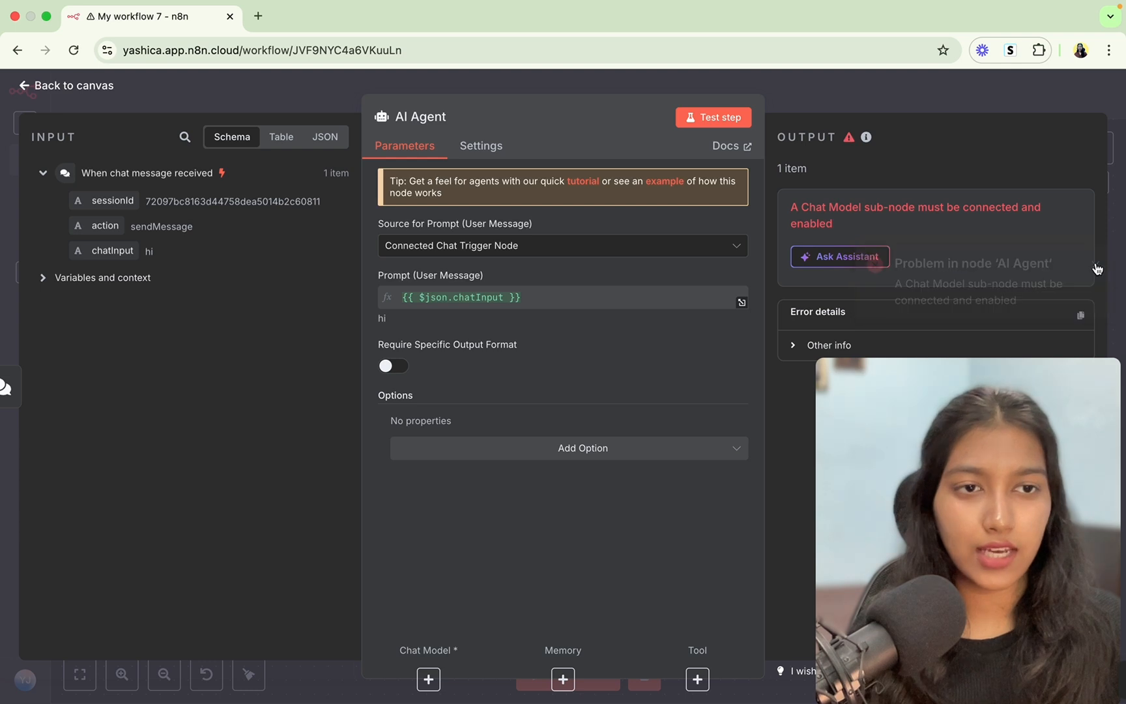
{"action": "left_click", "coordinate": [514, 250]}
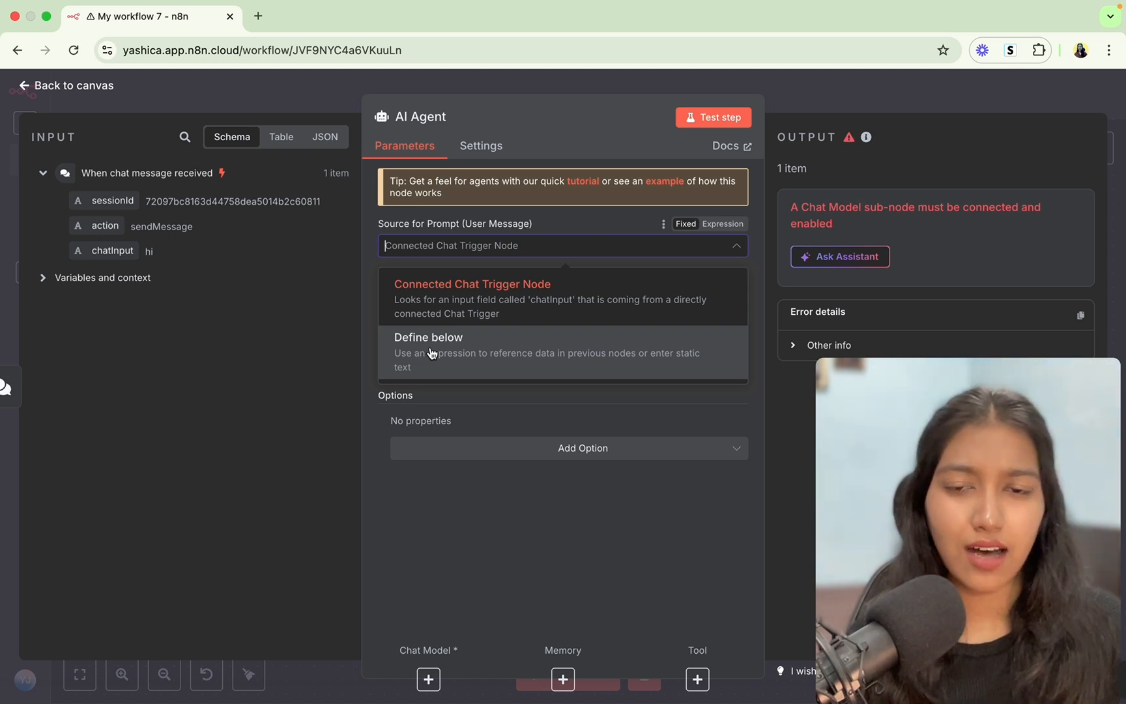
{"action": "left_click", "coordinate": [432, 352]}
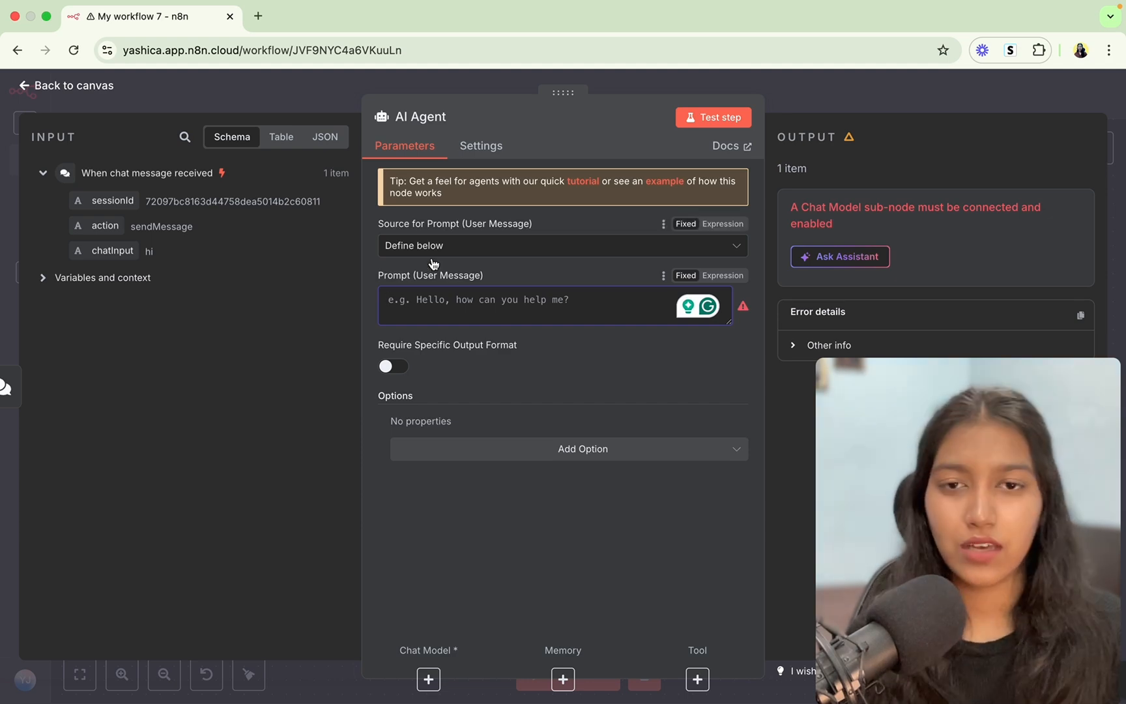
Send 'hi' to ChatGPT in a new tab, then close it to return to n8n.
{"action": "left_click", "coordinate": [258, 16]}
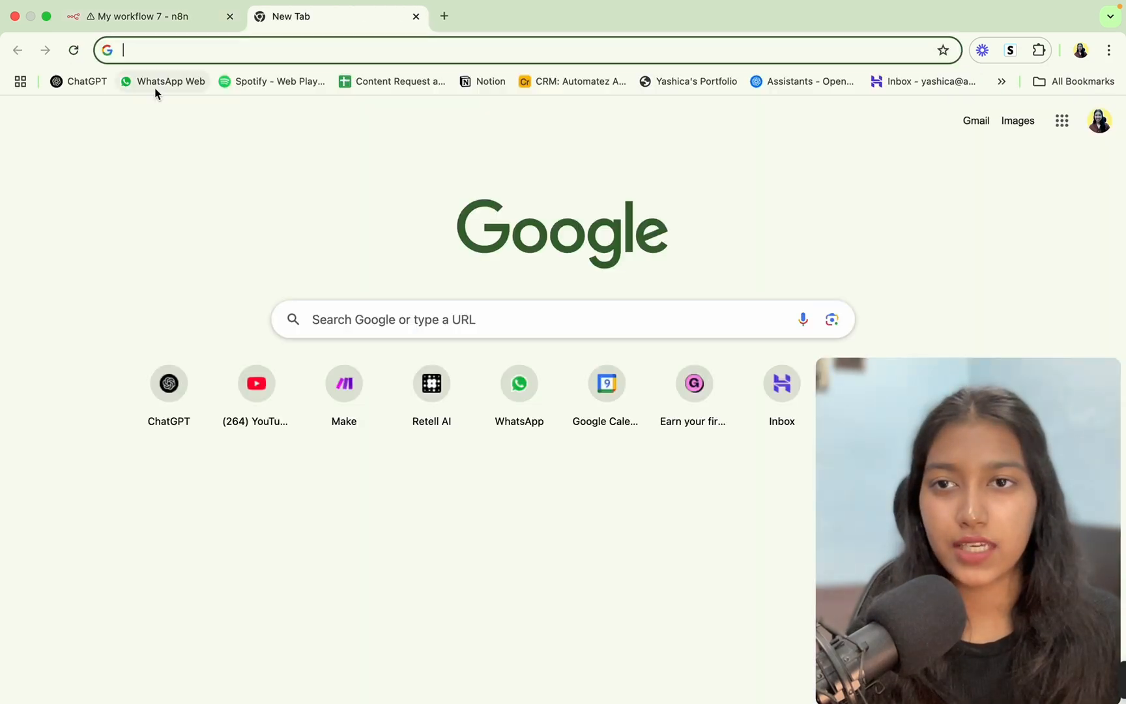
{"action": "left_click", "coordinate": [98, 86]}
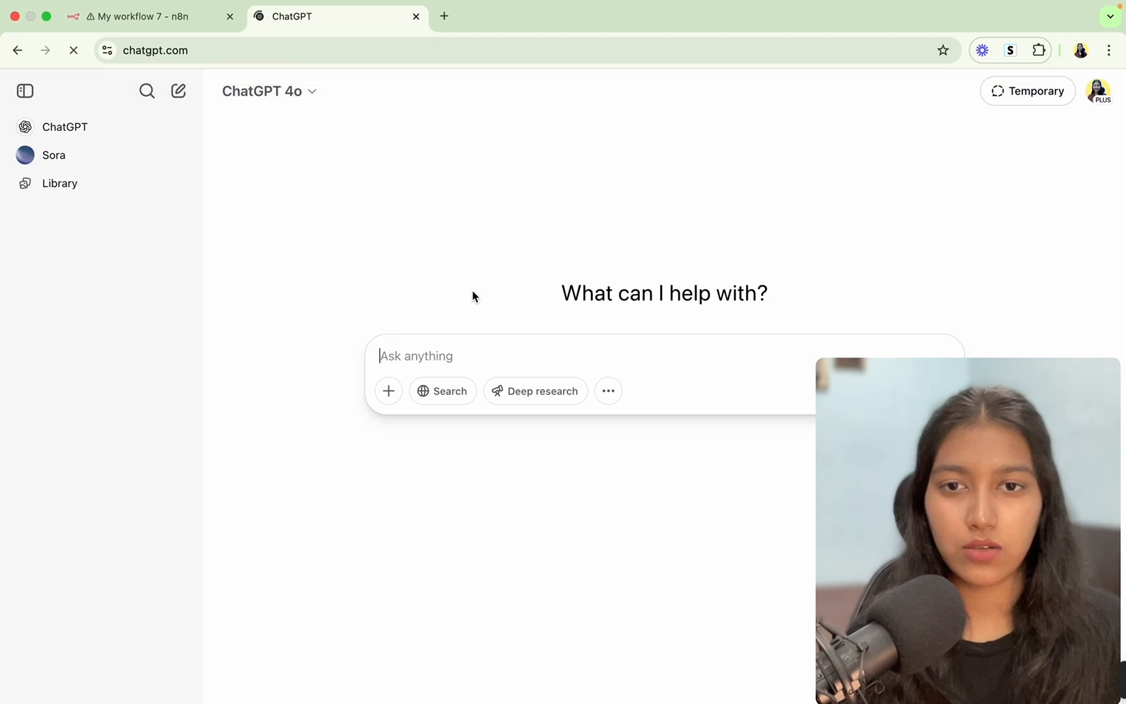
{"action": "type", "text": "hi"}
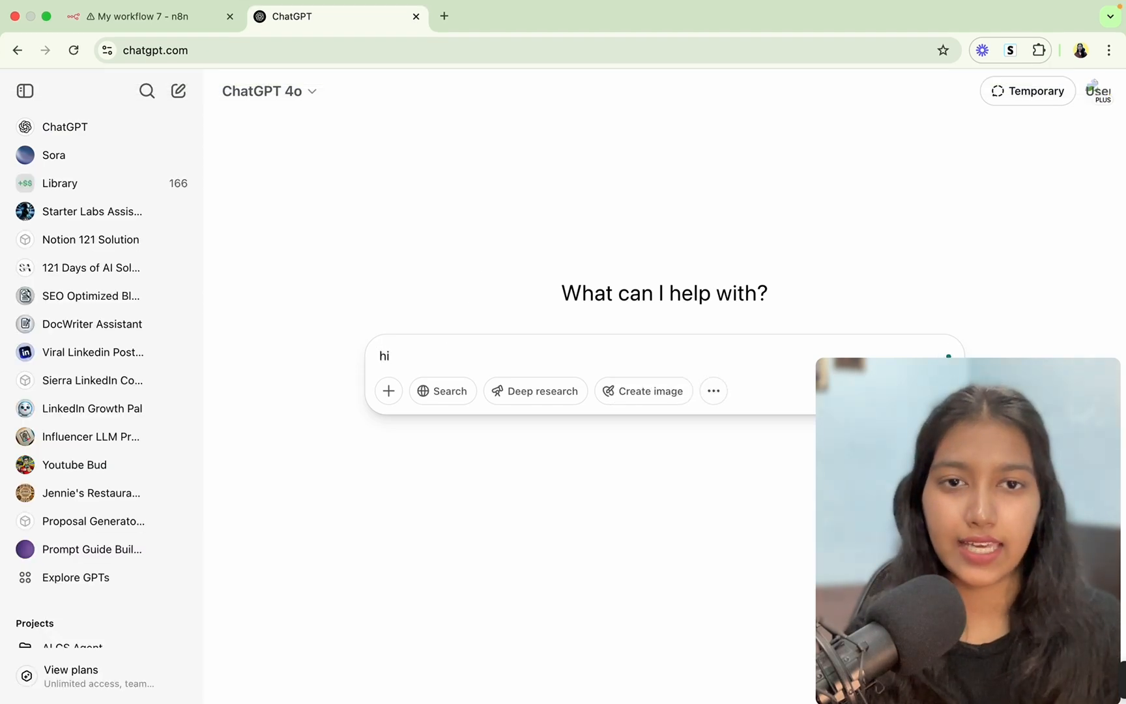
{"action": "key", "text": "Return"}
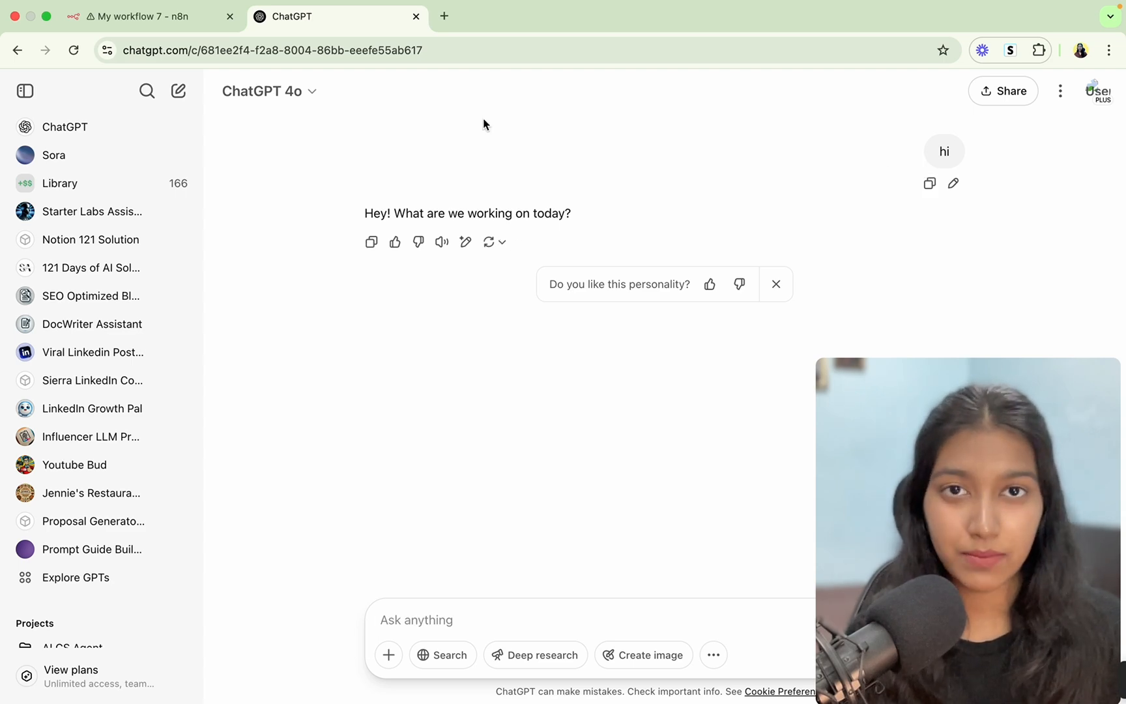
{"action": "left_click", "coordinate": [416, 16]}
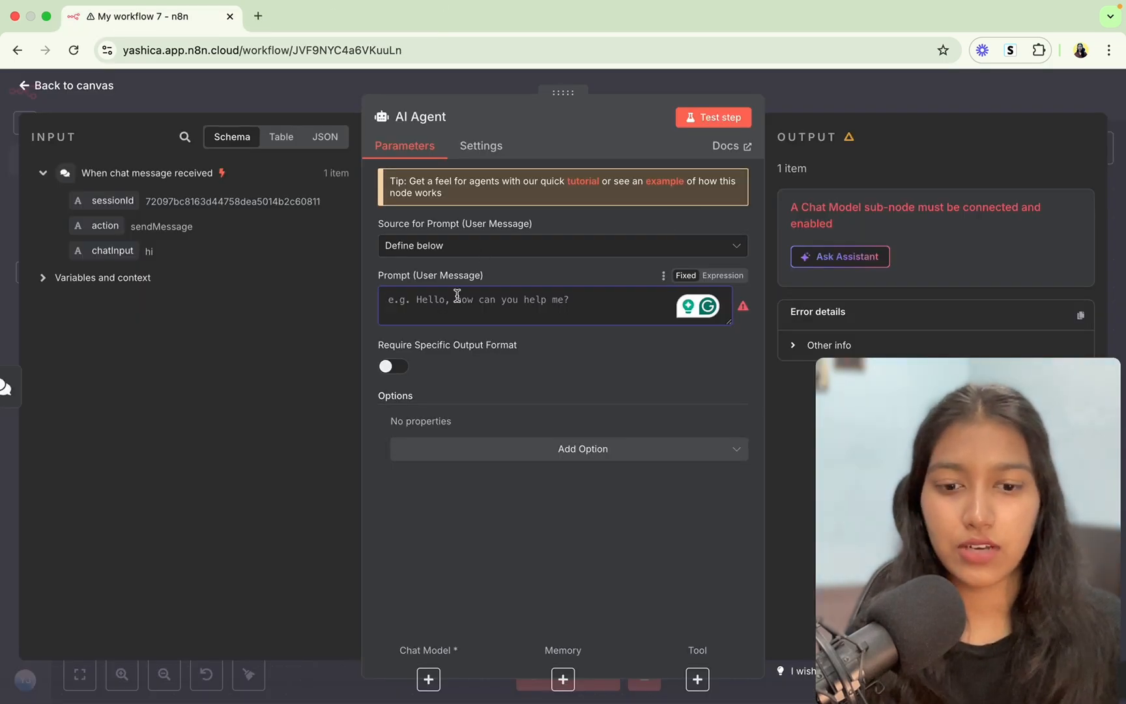
Set the AI Agent prompt to 'User Input: {{ $json.chatInput }}', previewing as 'User Input: hi'.
{"action": "type", "text": "User Input"}
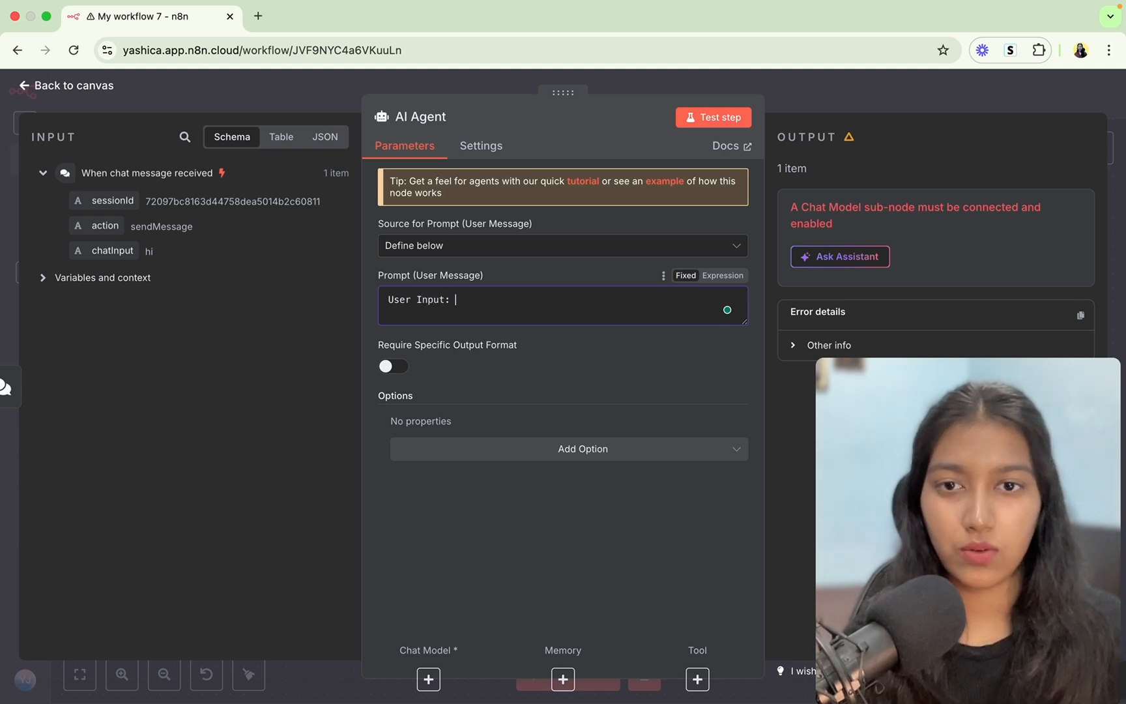
{"action": "type", "text": ":"}
{"action": "left_click_drag", "start_coordinate": [114, 250], "coordinate": [472, 307]}
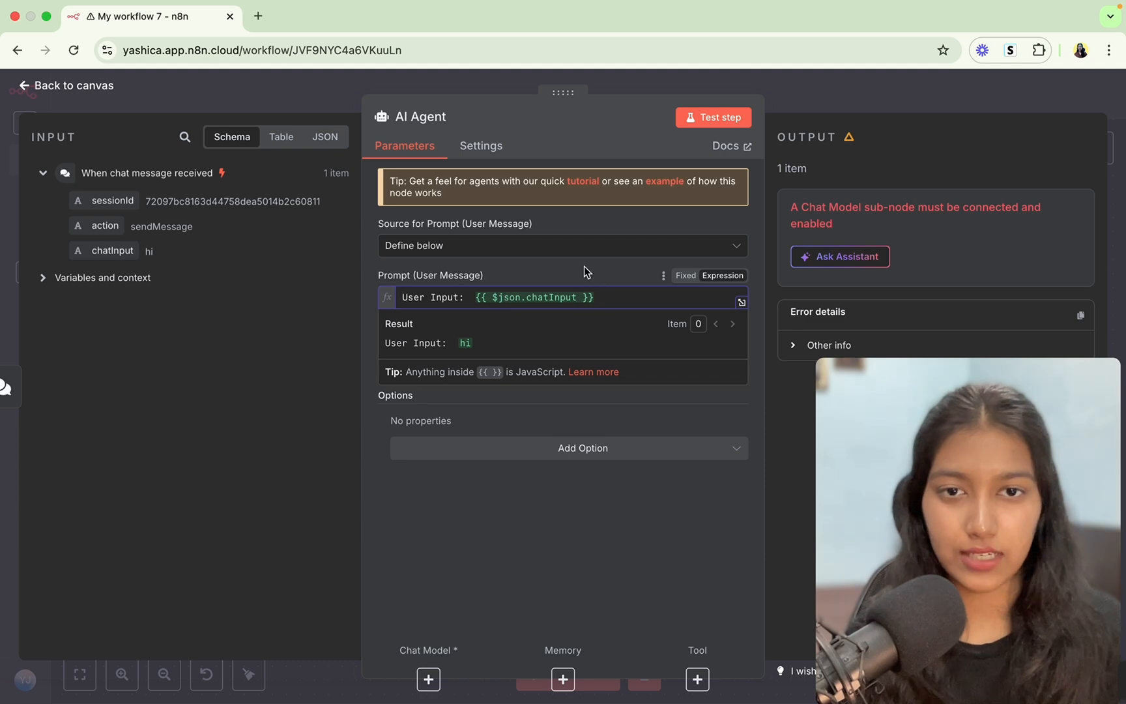
{"action": "left_click_drag", "start_coordinate": [385, 322], "coordinate": [489, 343]}
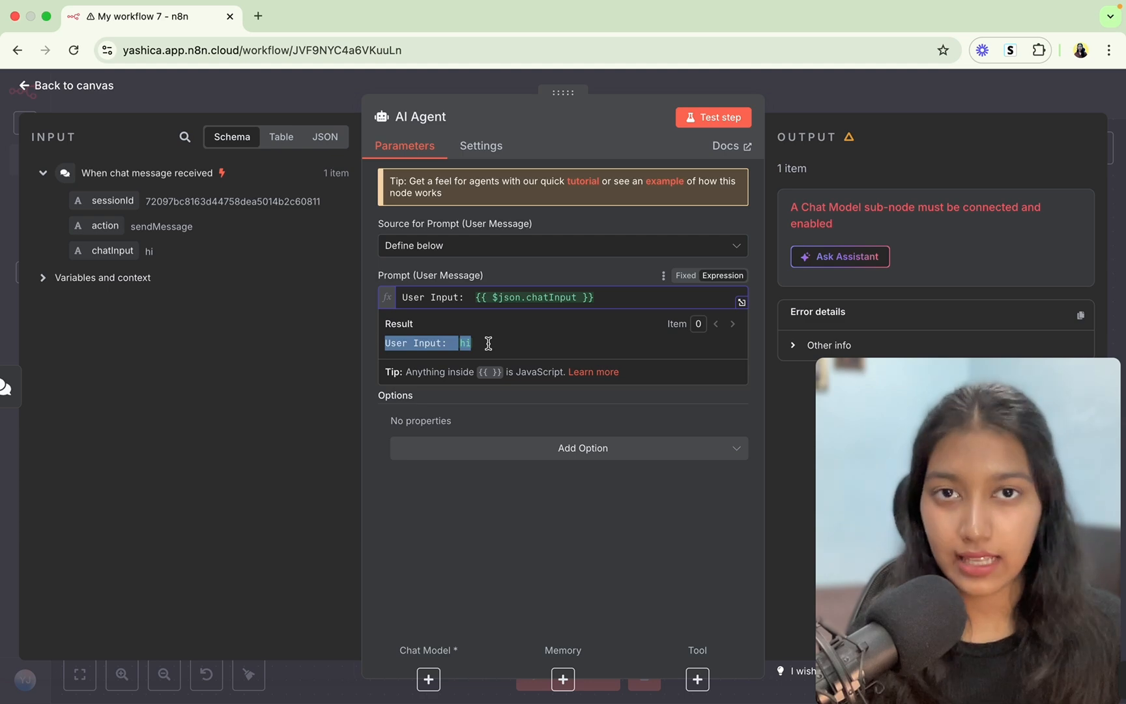
{"action": "left_click_drag", "start_coordinate": [488, 343], "coordinate": [457, 350]}
{"action": "left_click", "coordinate": [459, 351]}
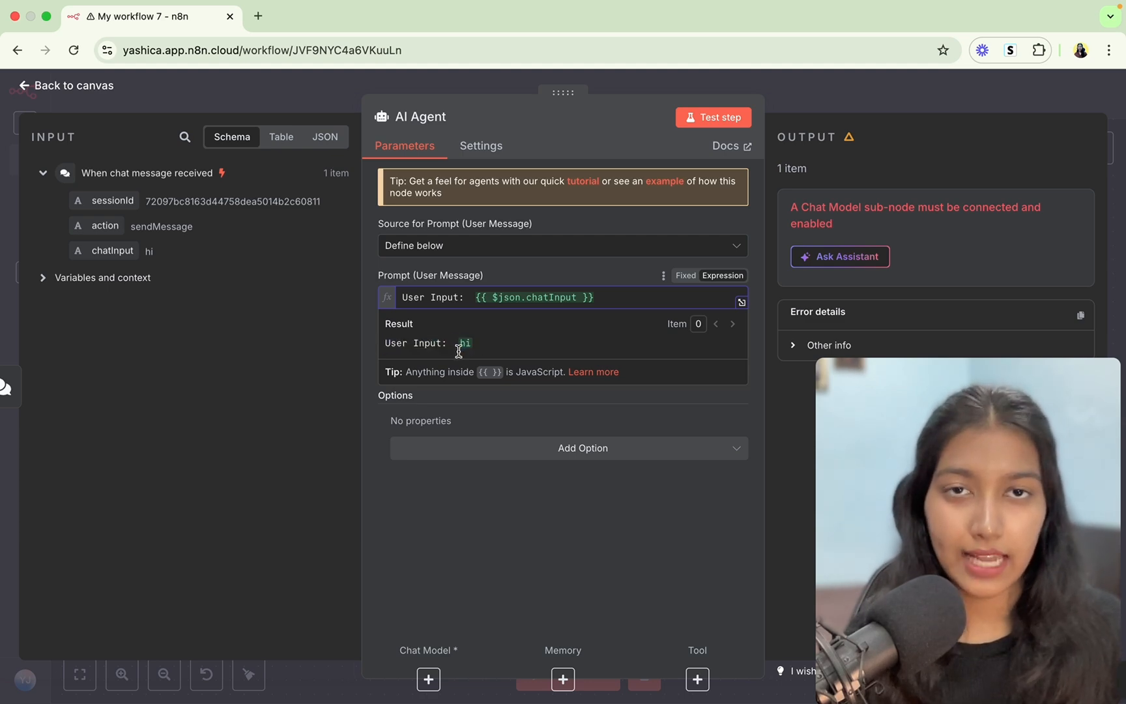
{"action": "left_click", "coordinate": [511, 272]}
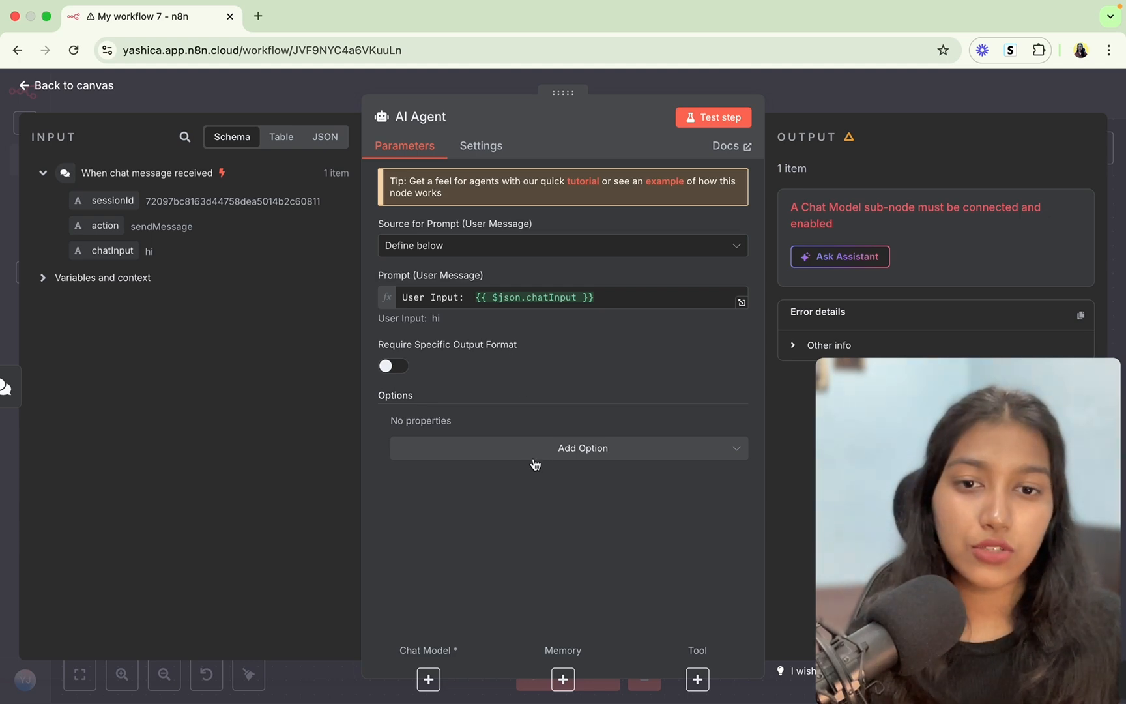
Add a System Message telling the agent to respond in a friendly manner, crack jokes and ask riddles.
{"action": "left_click", "coordinate": [580, 449]}
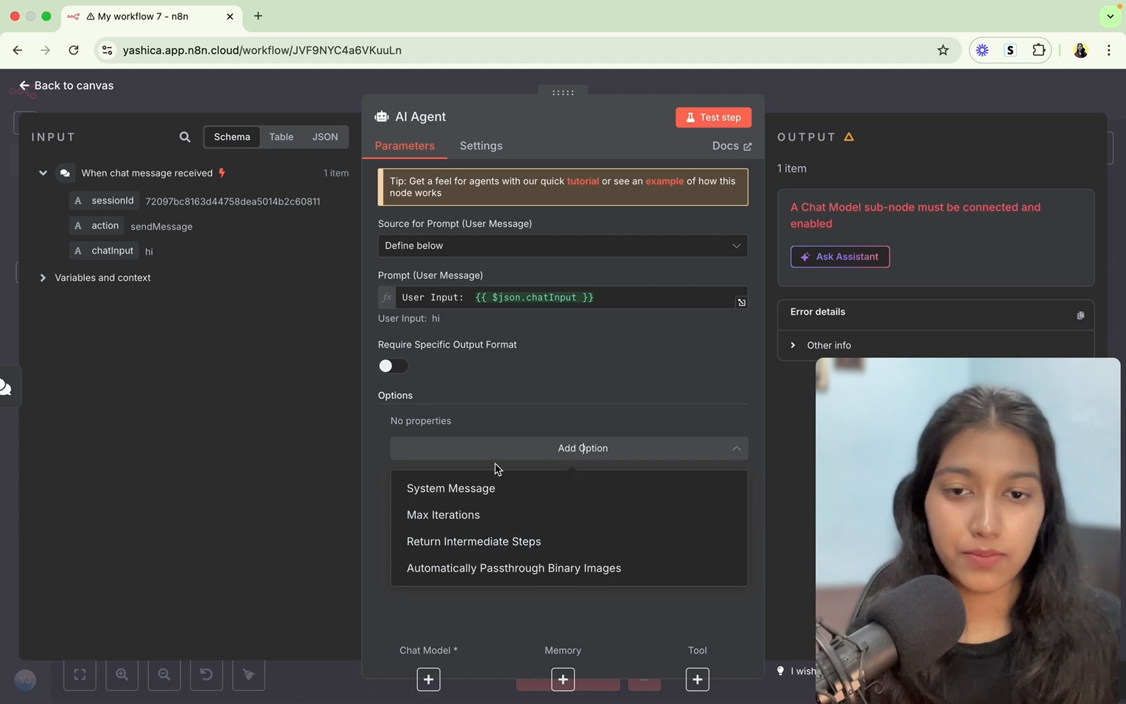
{"action": "left_click", "coordinate": [520, 490]}
{"action": "left_click", "coordinate": [560, 462]}
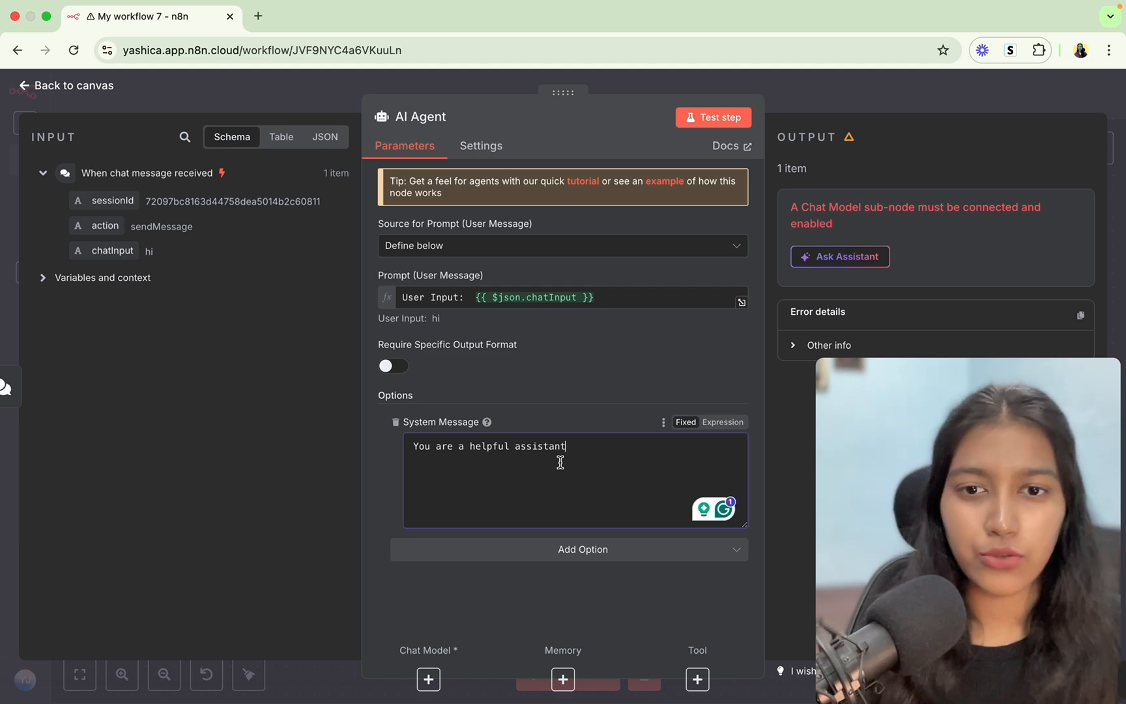
{"action": "type", "text": ". Talk to the user in a fr"}
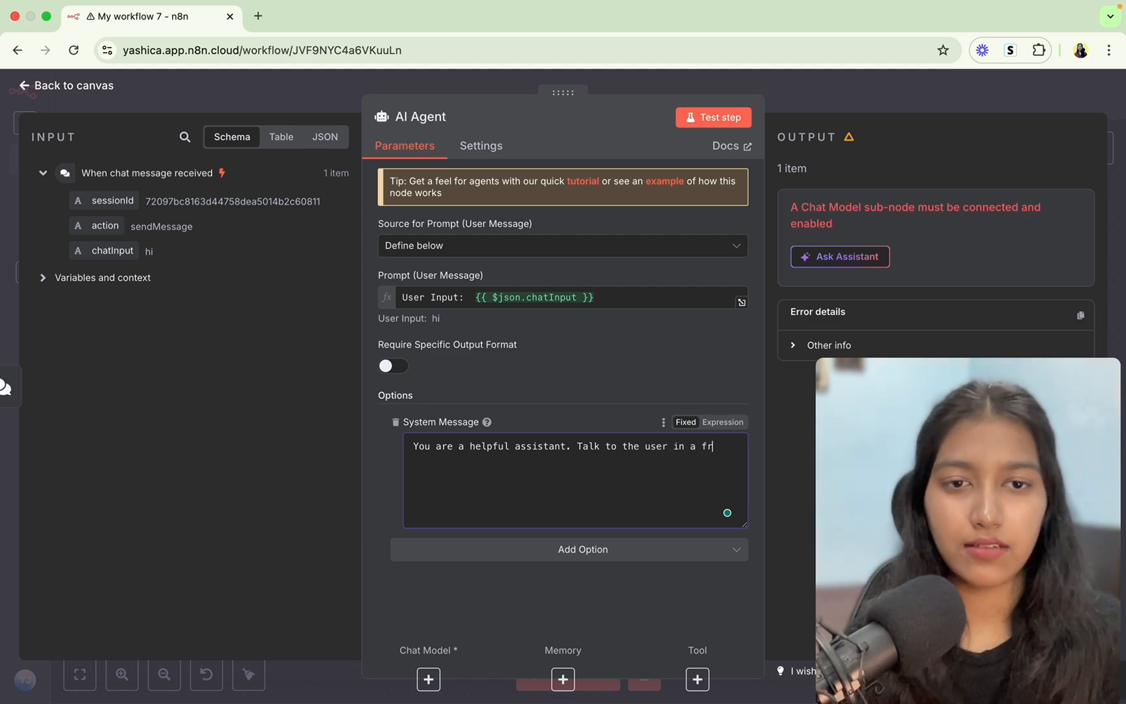
{"action": "type", "text": "iendly manner,"}
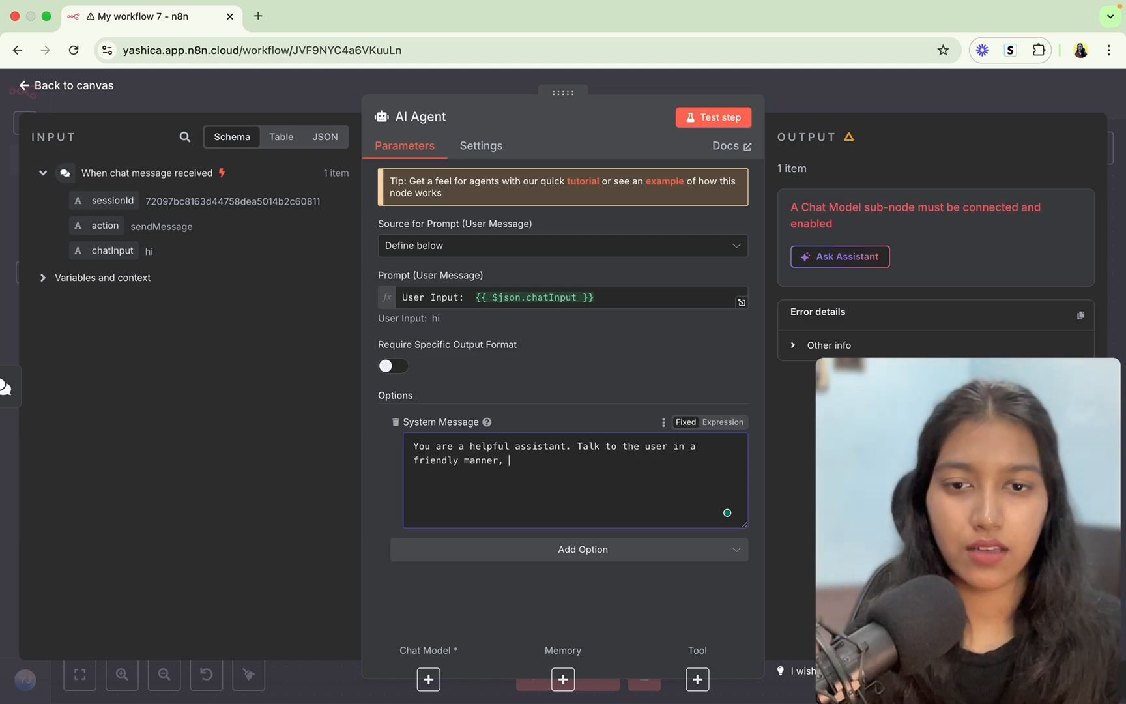
{"action": "type", "text": " crack"}
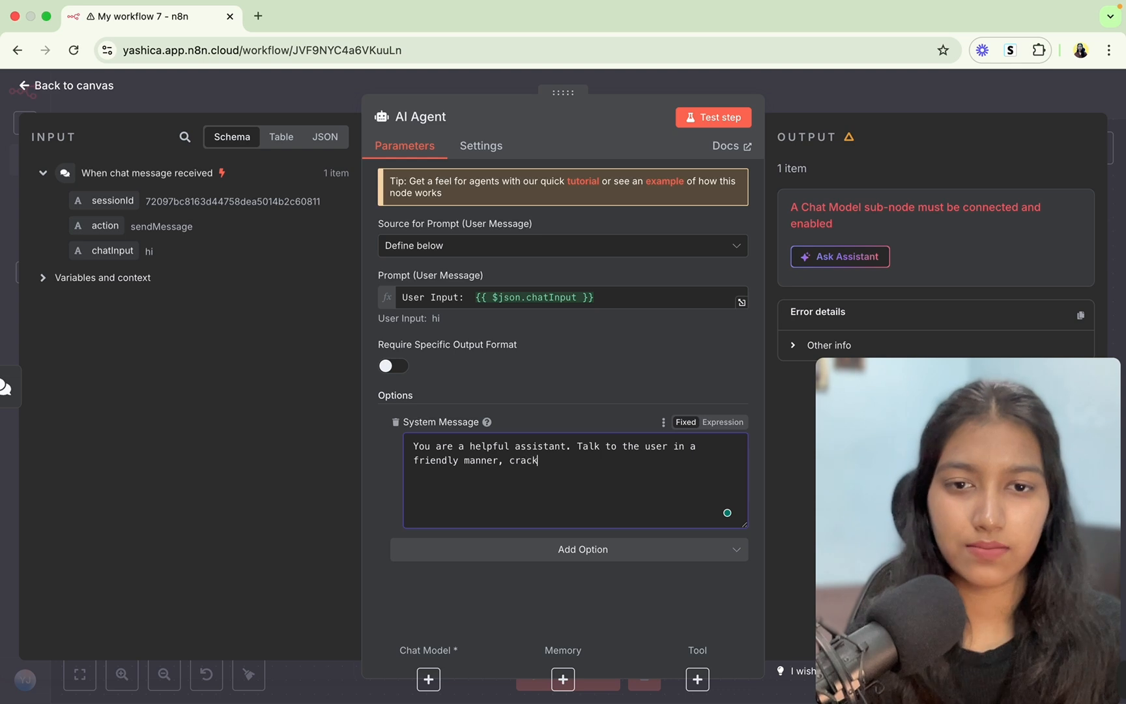
{"action": "type", "text": " jokes, and ask them"}
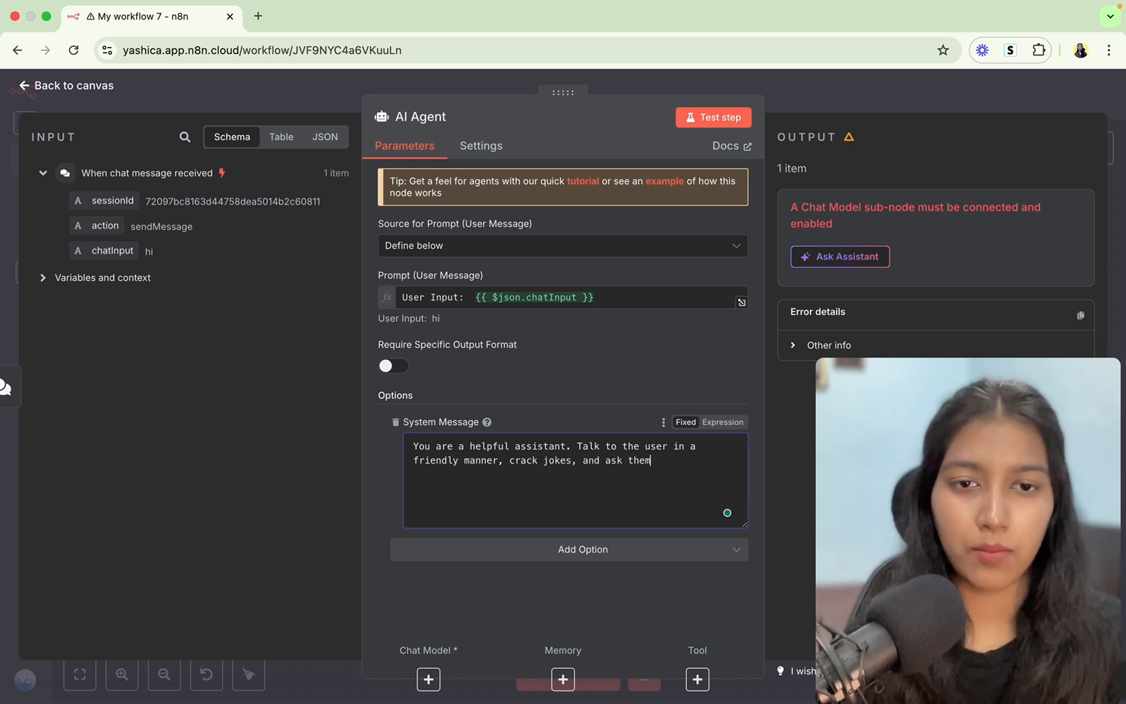
{"action": "type", "text": " riddles."}
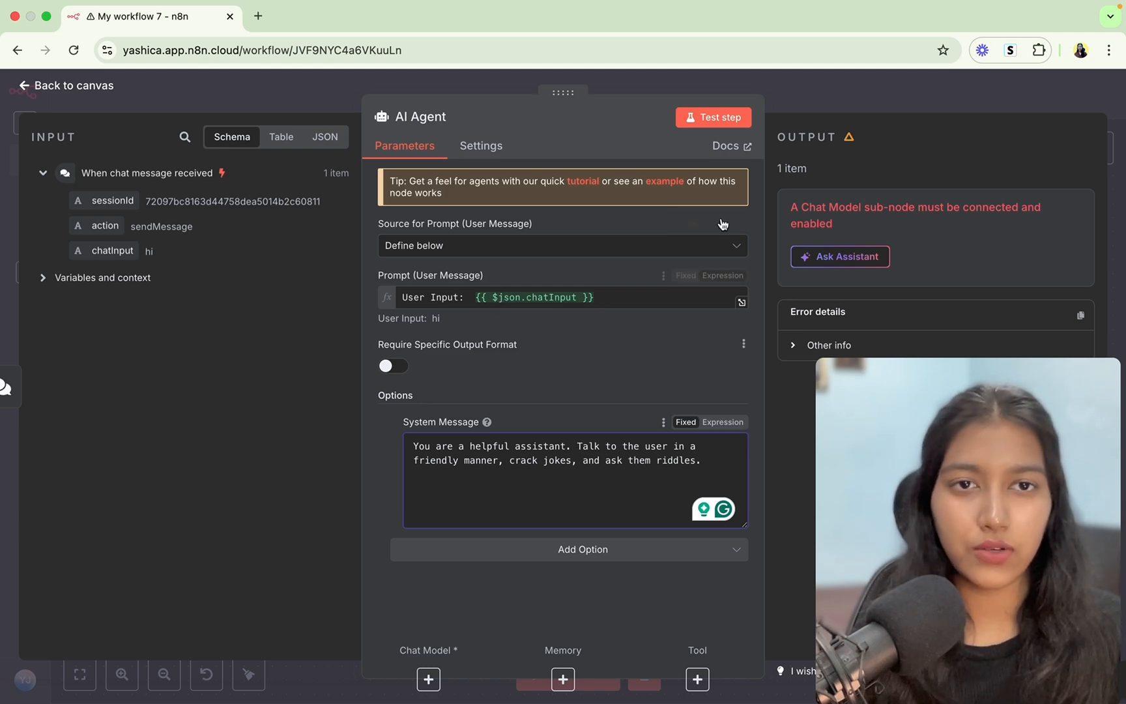
Back on the canvas, browse the Language Models list (OpenAI, Anthropic, Groq) for the agent.
{"action": "left_click", "coordinate": [794, 106]}
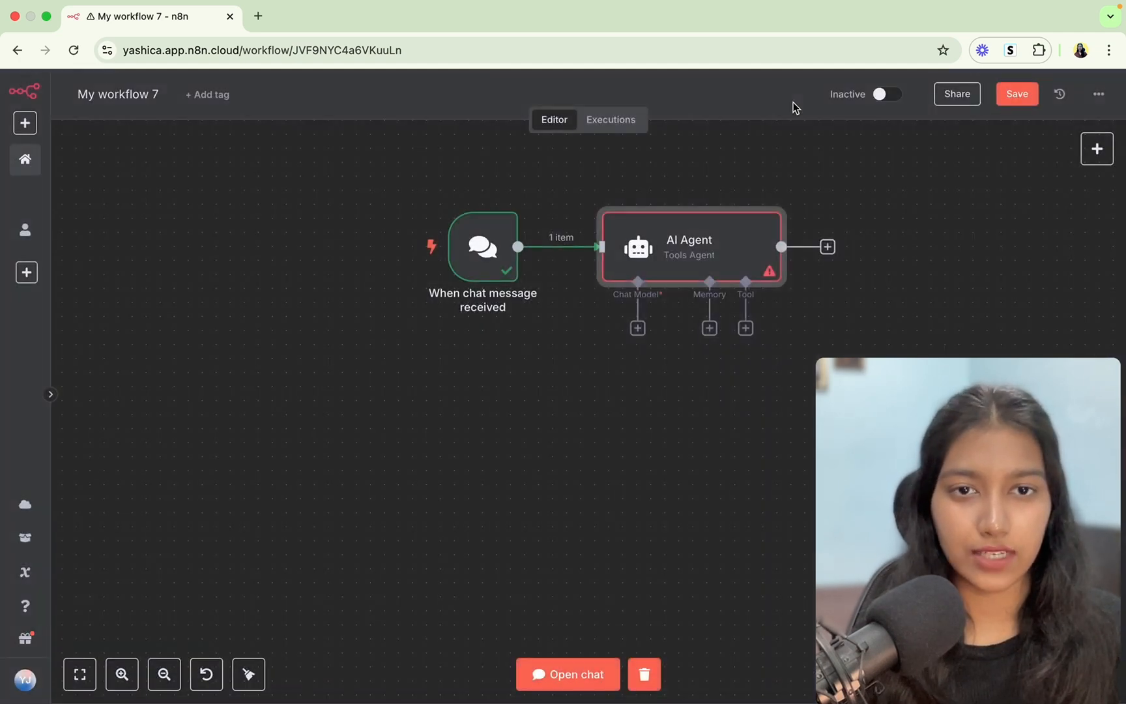
{"action": "left_click", "coordinate": [638, 329]}
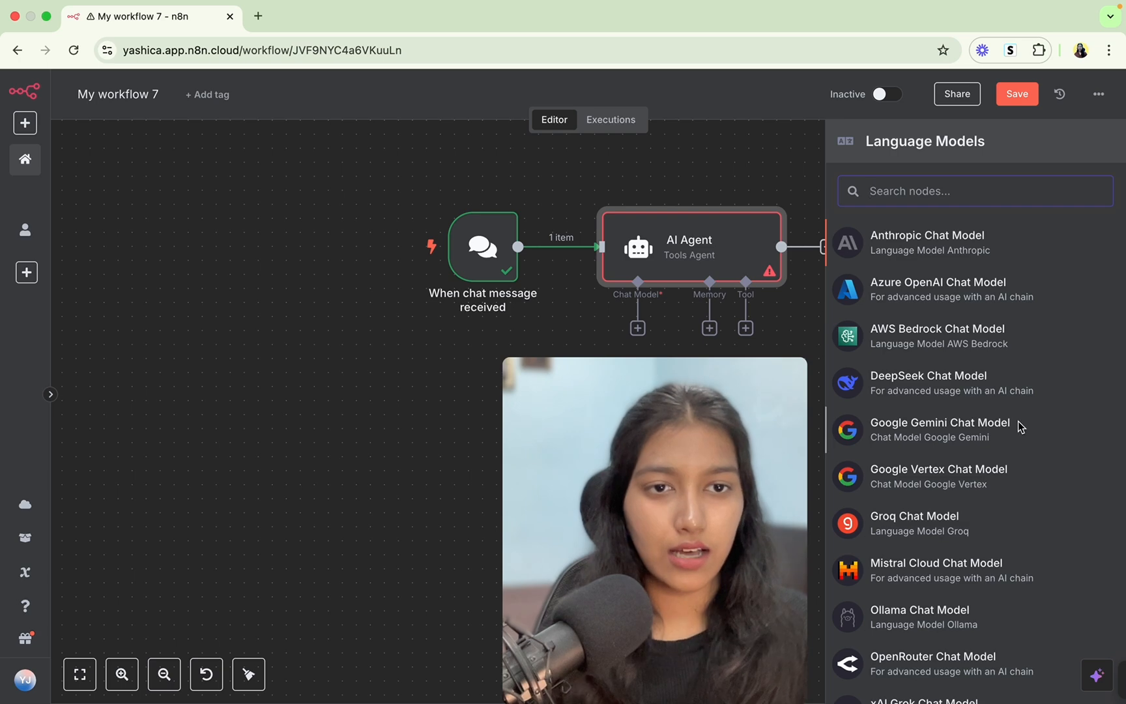
{"action": "scroll", "coordinate": [1021, 427], "scroll_direction": "down", "scroll_amount": 2}
{"action": "scroll", "coordinate": [990, 329], "scroll_direction": "up", "scroll_amount": 2}
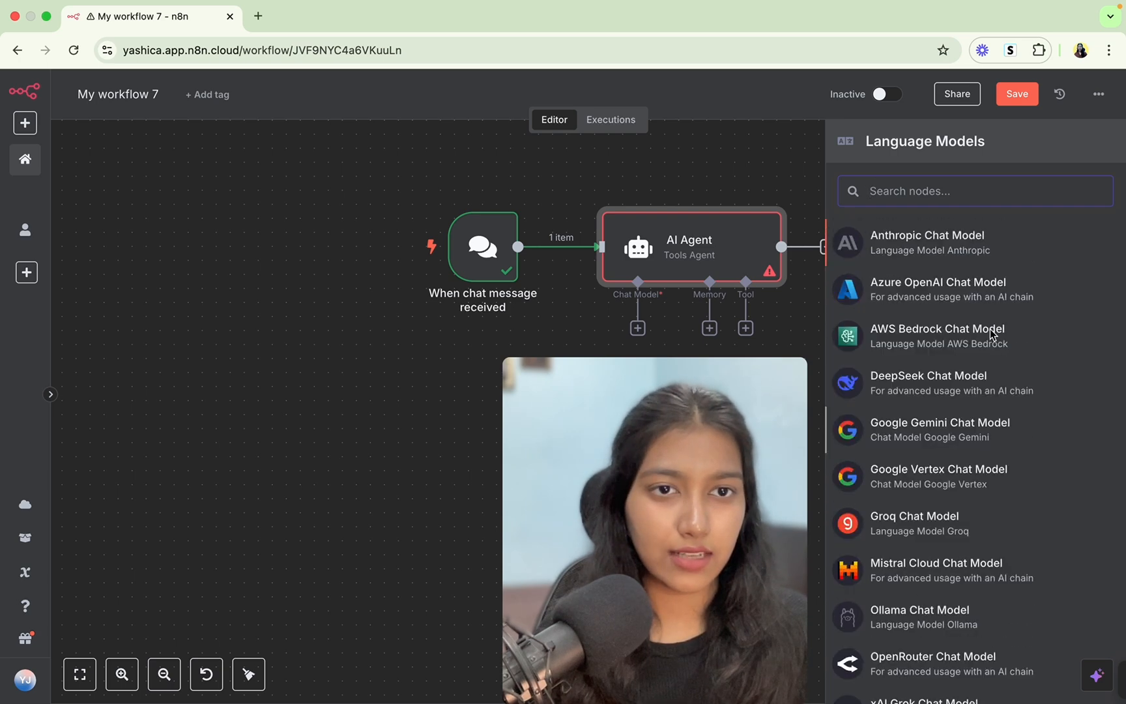
{"action": "scroll", "coordinate": [991, 261], "scroll_direction": "down", "scroll_amount": 2}
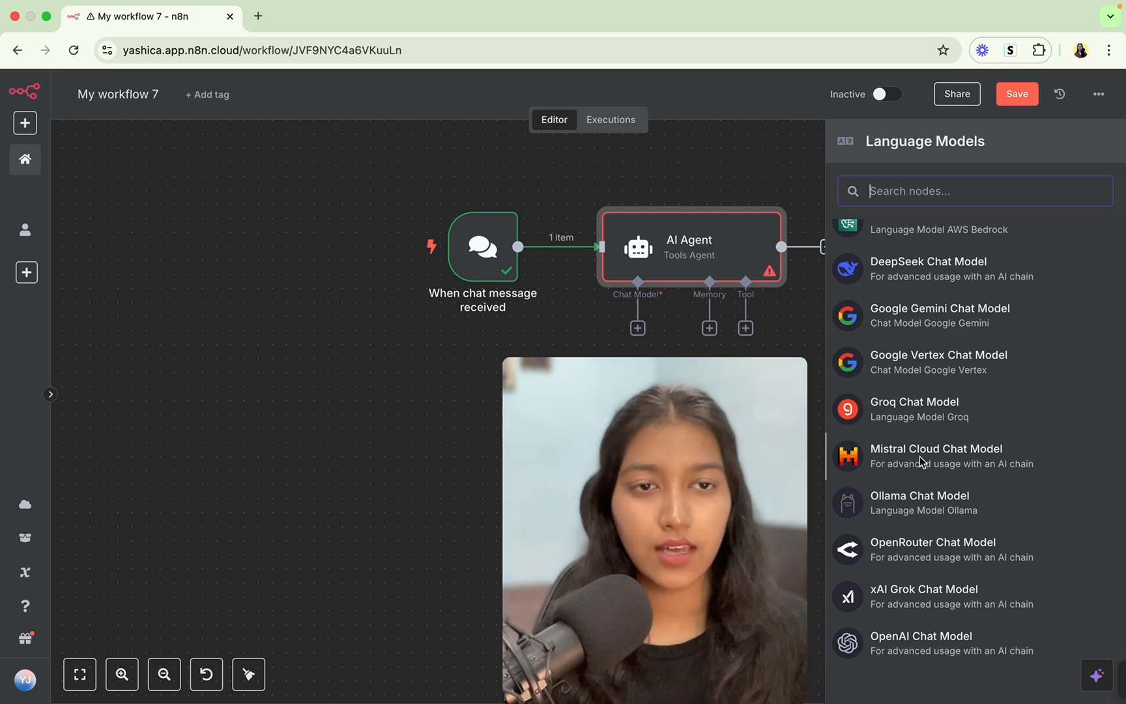
{"action": "scroll", "coordinate": [921, 447], "scroll_direction": "up", "scroll_amount": 2}
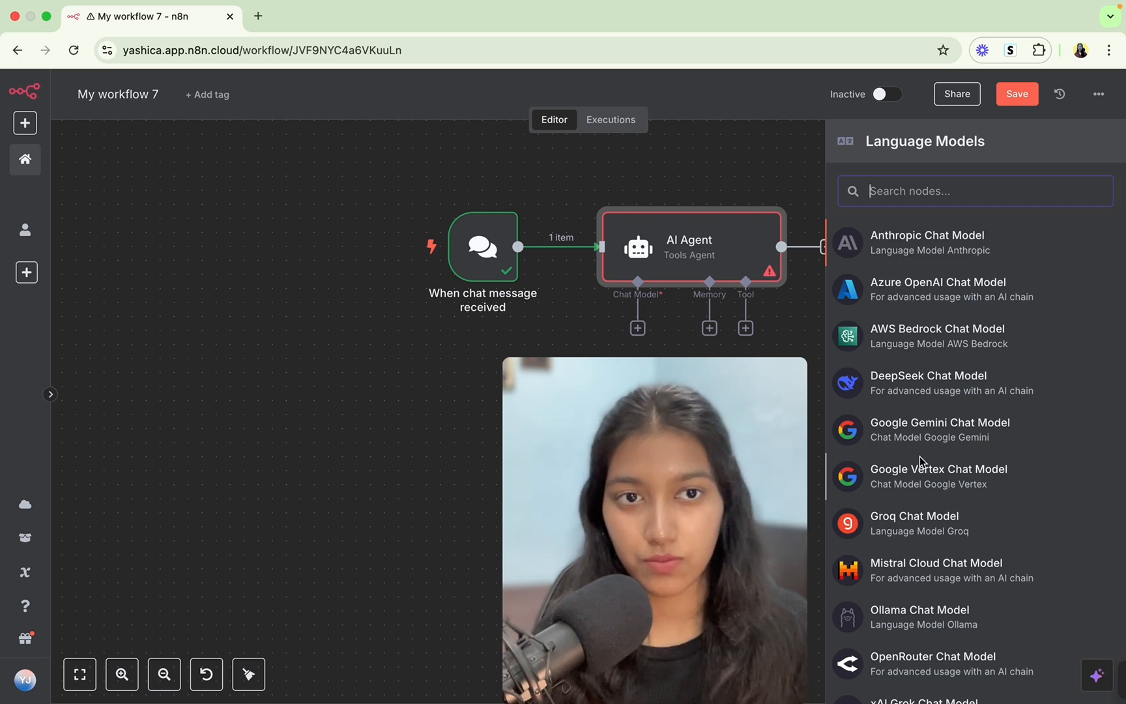
{"action": "scroll", "coordinate": [921, 460], "scroll_direction": "down", "scroll_amount": 2}
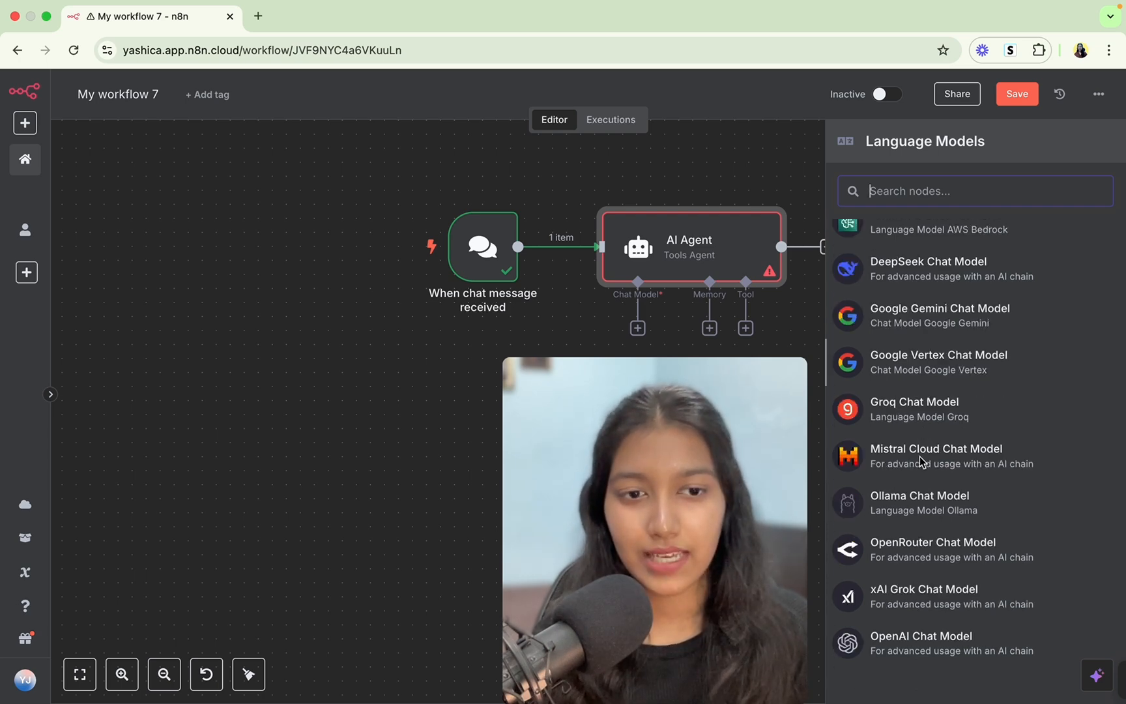
Attach an OpenAI Chat Model using the OpenAi account credential and gpt-4o-mini.
{"action": "left_click", "coordinate": [918, 645]}
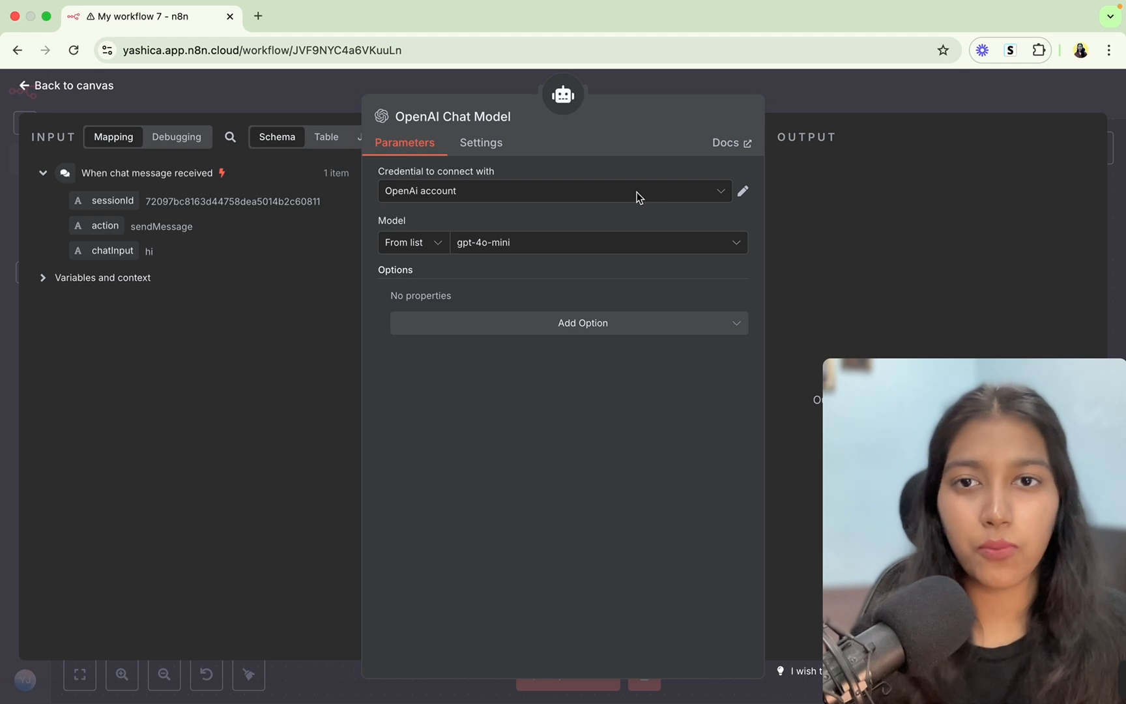
{"action": "left_click", "coordinate": [259, 16]}
Go to the OpenAI website and sign in to the API Platform.
{"action": "type", "text": "ope"}
{"action": "key", "text": "Return"}
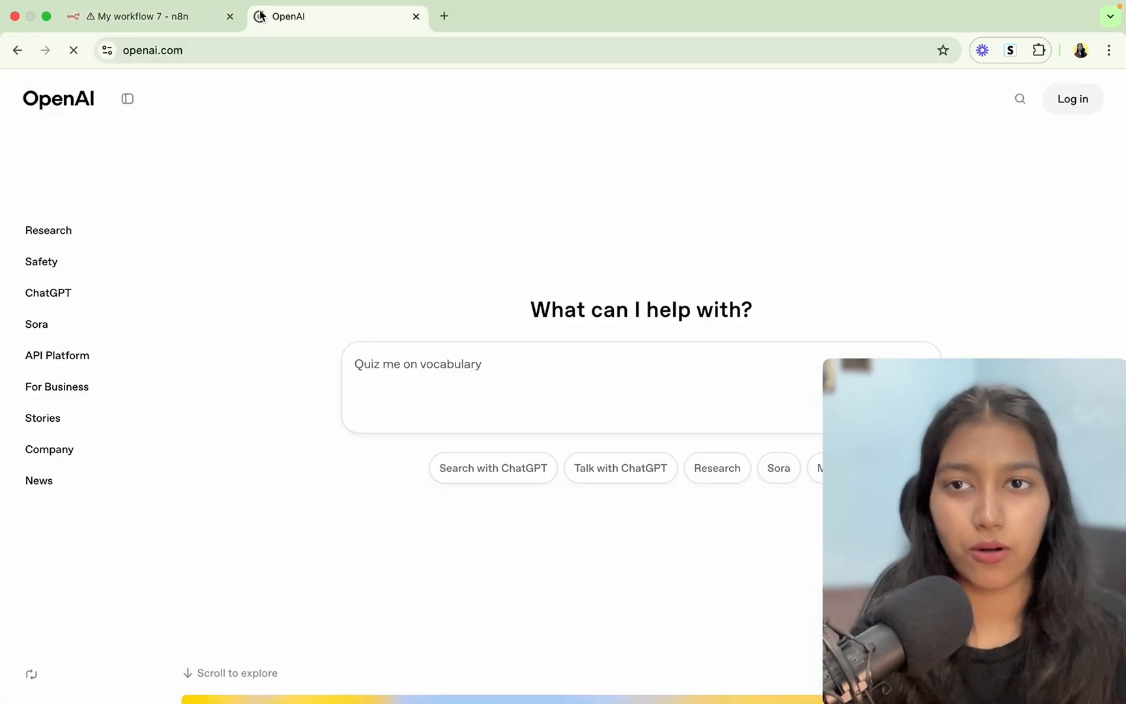
{"action": "left_click", "coordinate": [72, 356]}
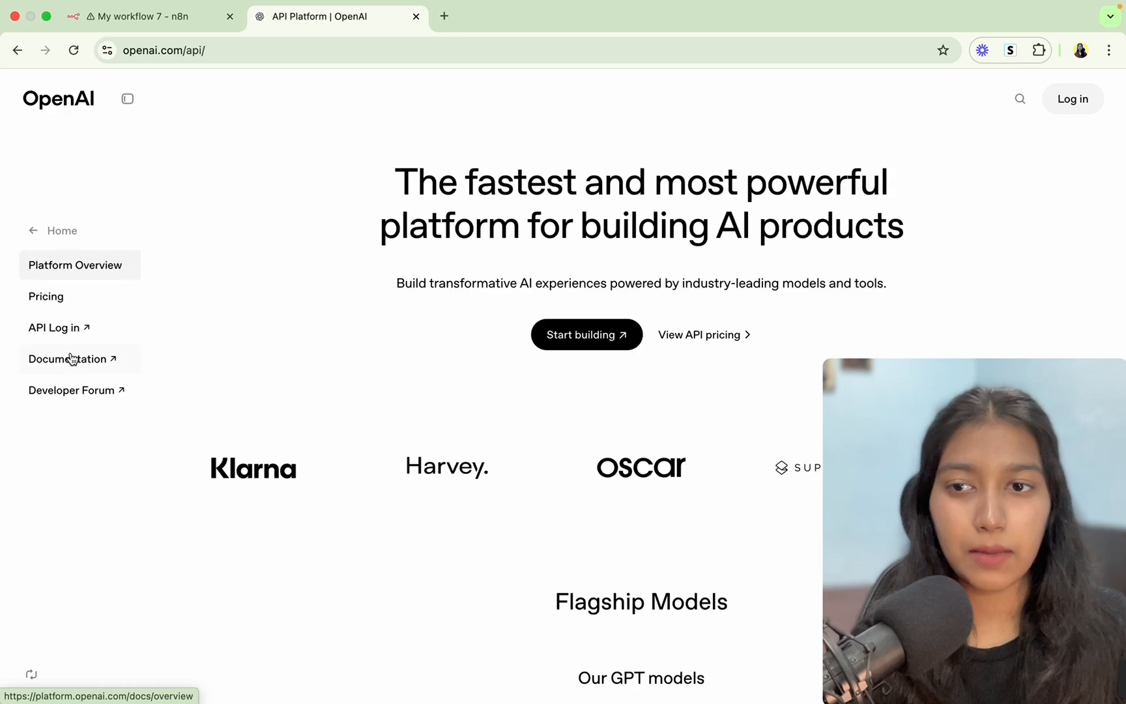
{"action": "left_click", "coordinate": [58, 332]}
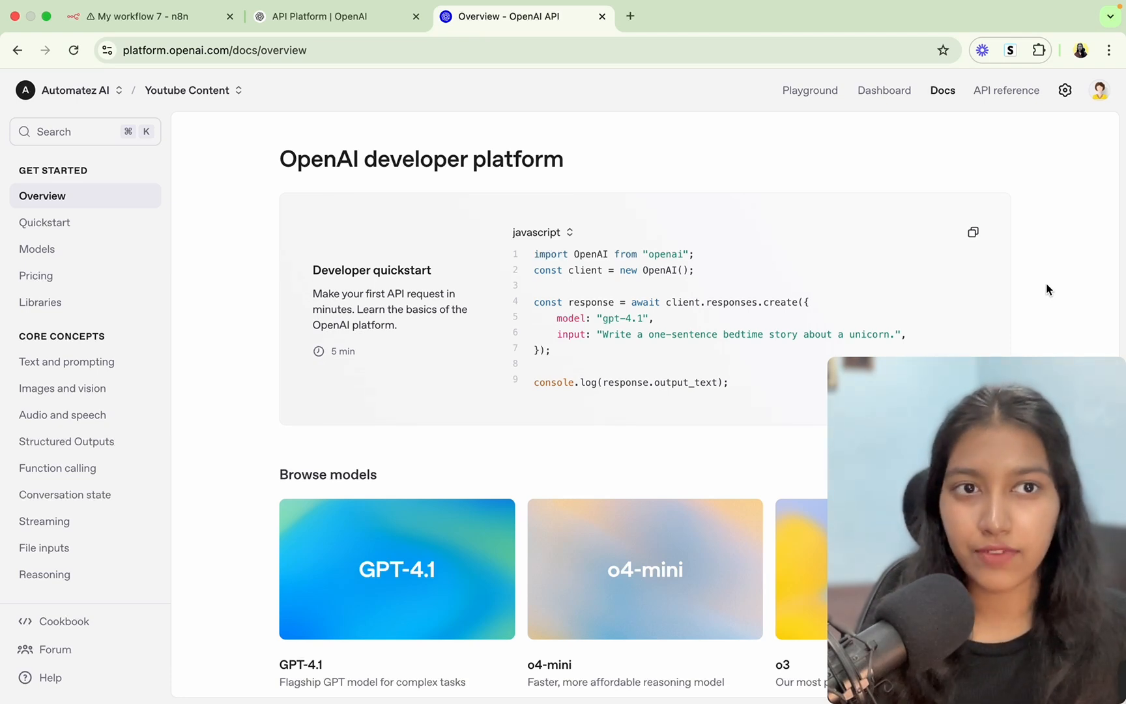
Check the organization's billing credit balance, then go to the project's API keys page.
{"action": "left_click", "coordinate": [1066, 91]}
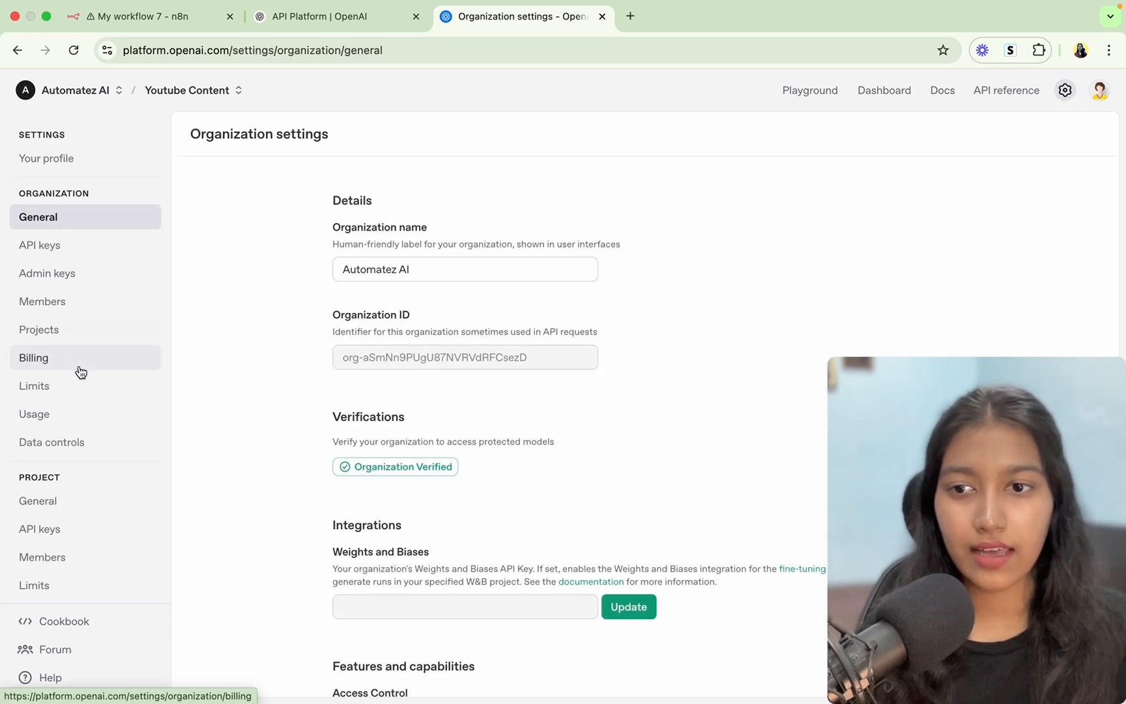
{"action": "left_click", "coordinate": [80, 371]}
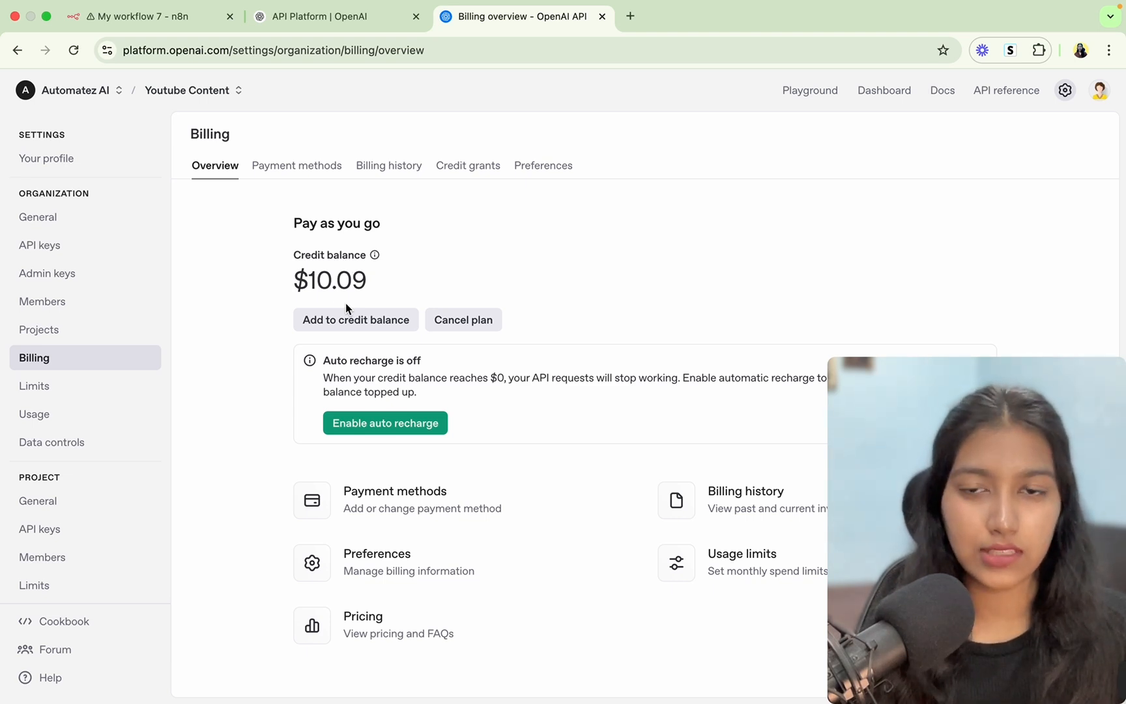
{"action": "scroll", "coordinate": [121, 480], "scroll_direction": "down", "scroll_amount": 1}
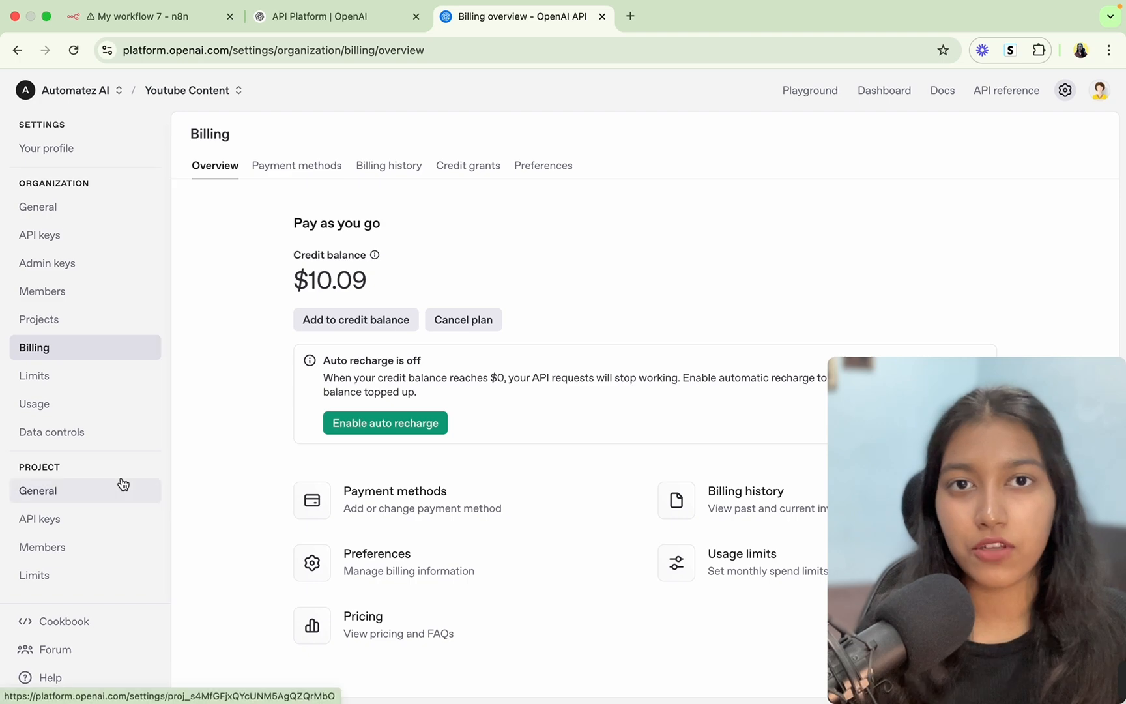
{"action": "left_click", "coordinate": [90, 520]}
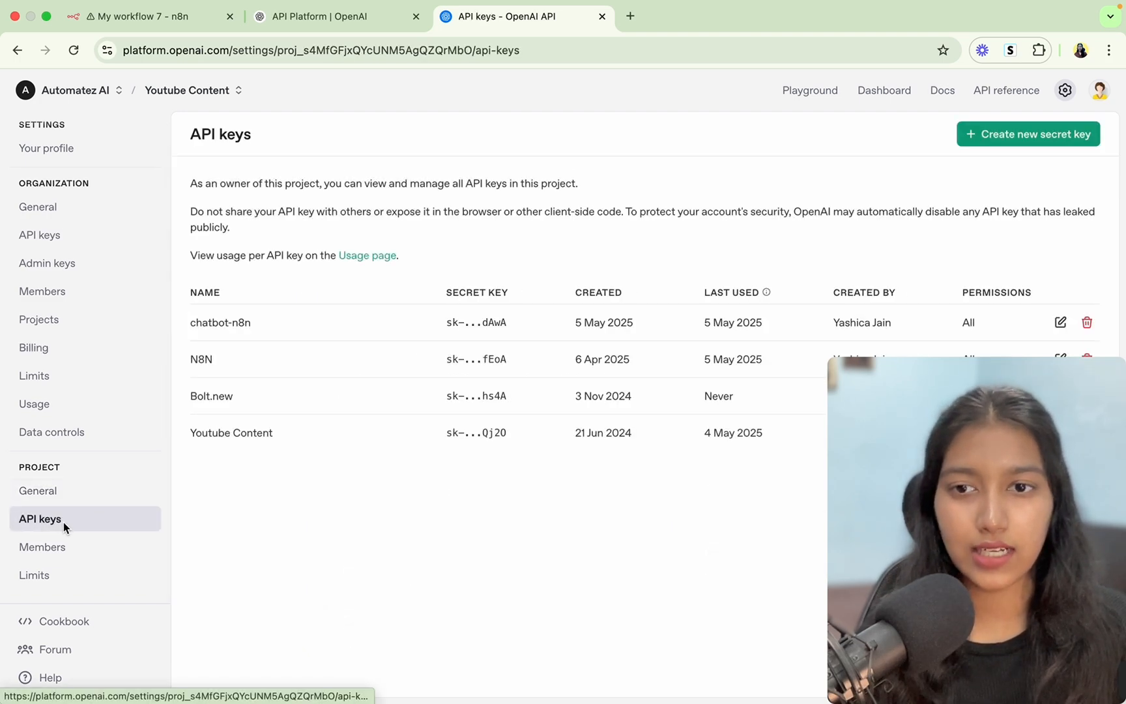
Start a new secret key named test, then switch back to n8n.
{"action": "left_click", "coordinate": [1014, 134]}
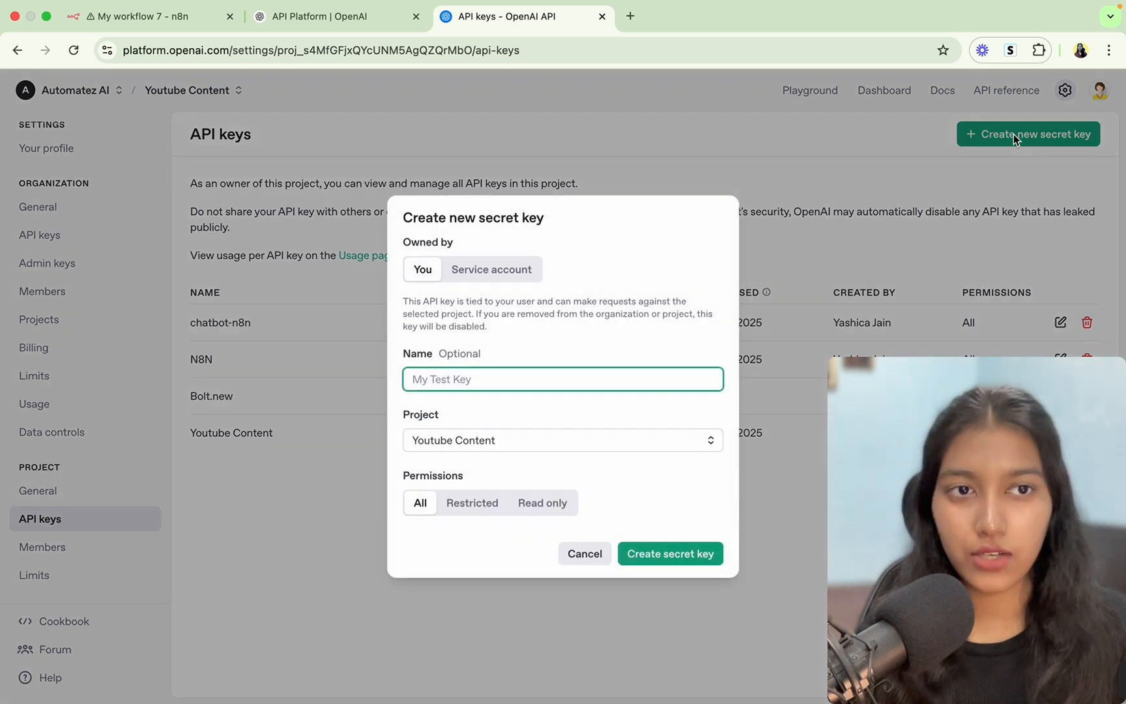
{"action": "type", "text": "test"}
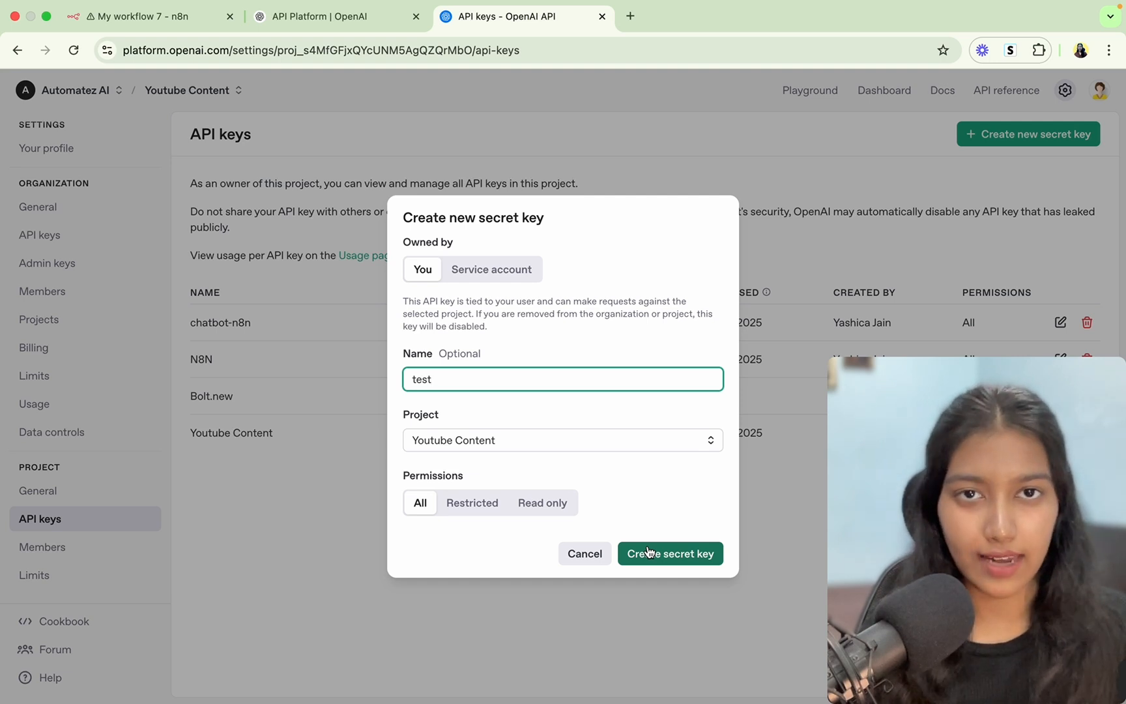
{"action": "left_click", "coordinate": [169, 20]}
Discard a new OpenAI credential and keep the existing OpenAi account credential.
{"action": "left_click", "coordinate": [655, 191]}
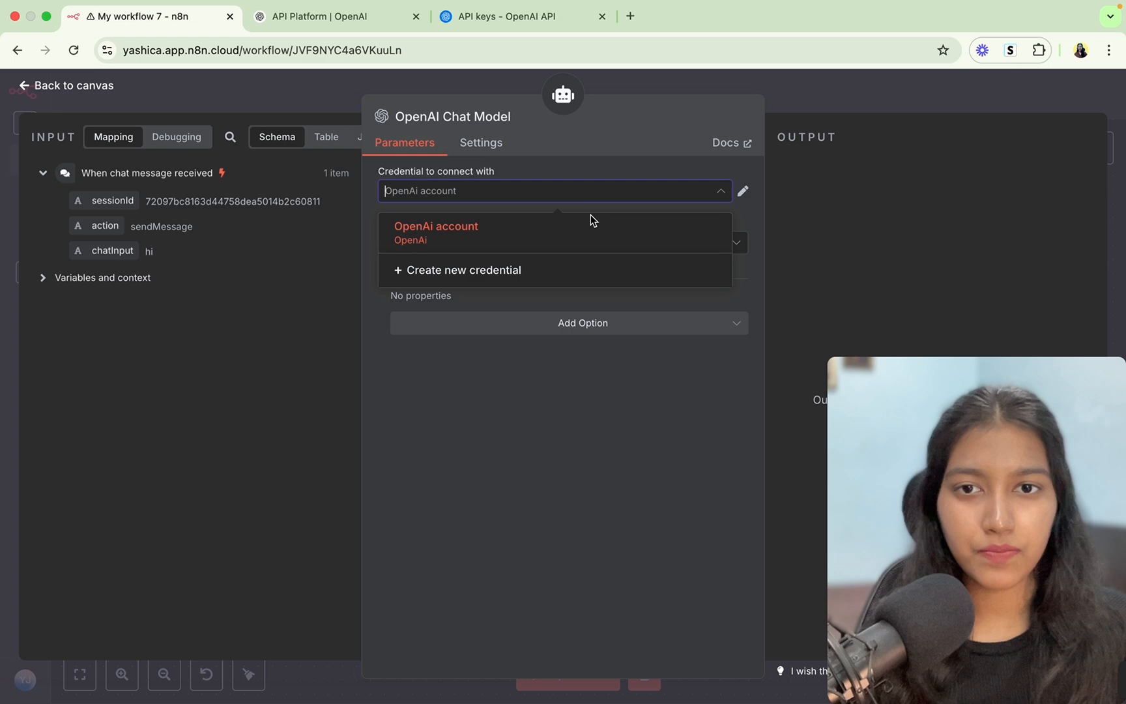
{"action": "left_click", "coordinate": [463, 273]}
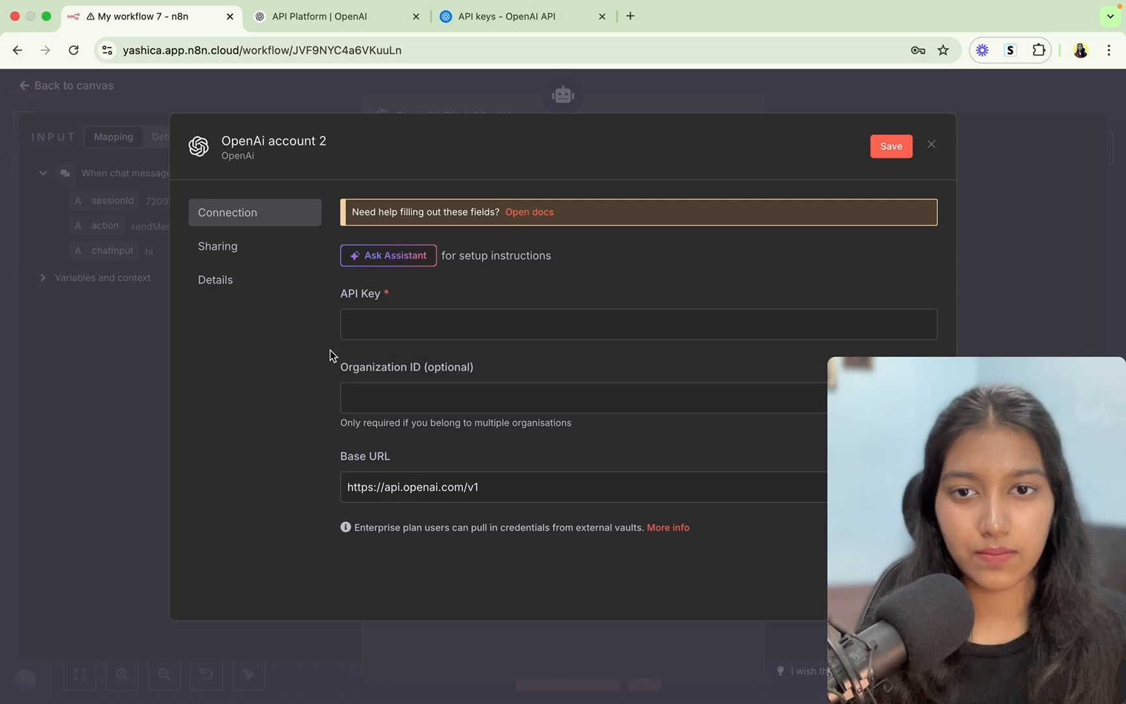
{"action": "left_click", "coordinate": [932, 144]}
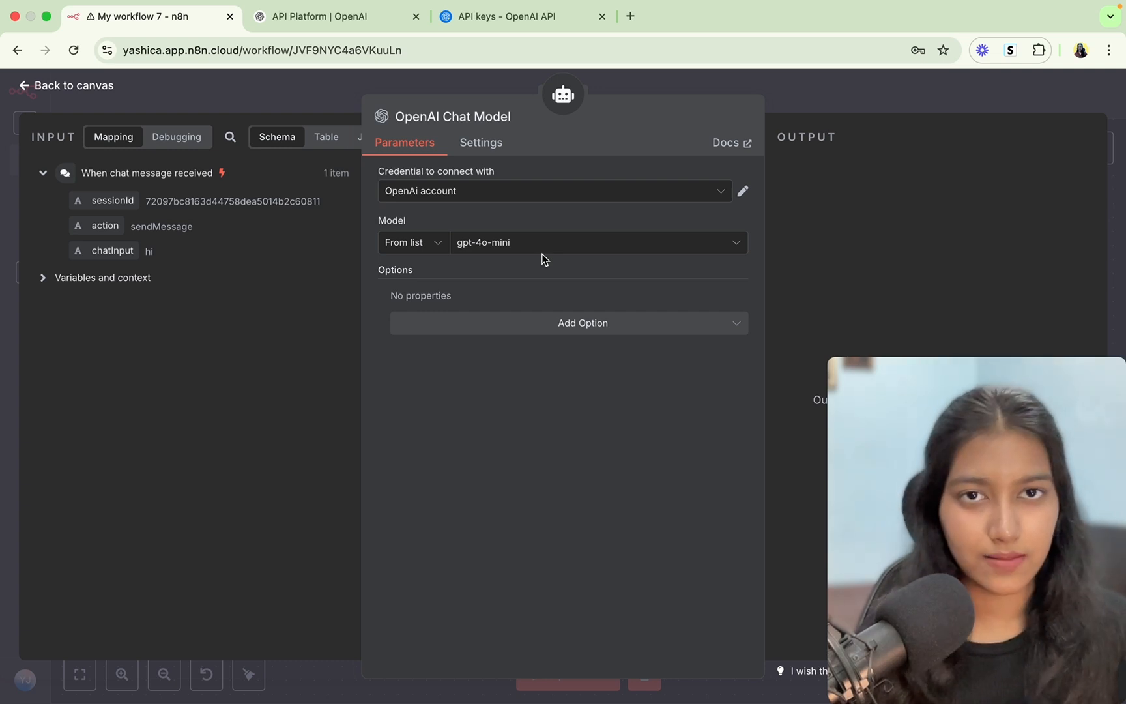
Select gpt-4o as the chat model and close the node settings.
{"action": "left_click", "coordinate": [500, 248]}
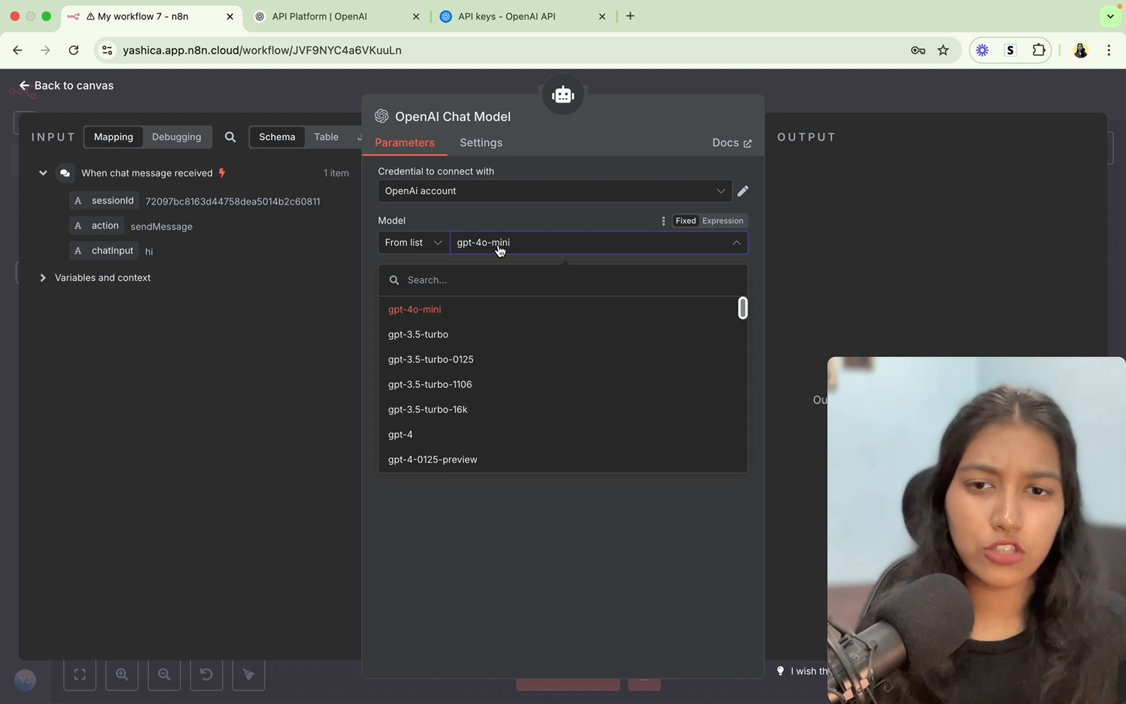
{"action": "scroll", "coordinate": [483, 370], "scroll_direction": "down", "scroll_amount": 10}
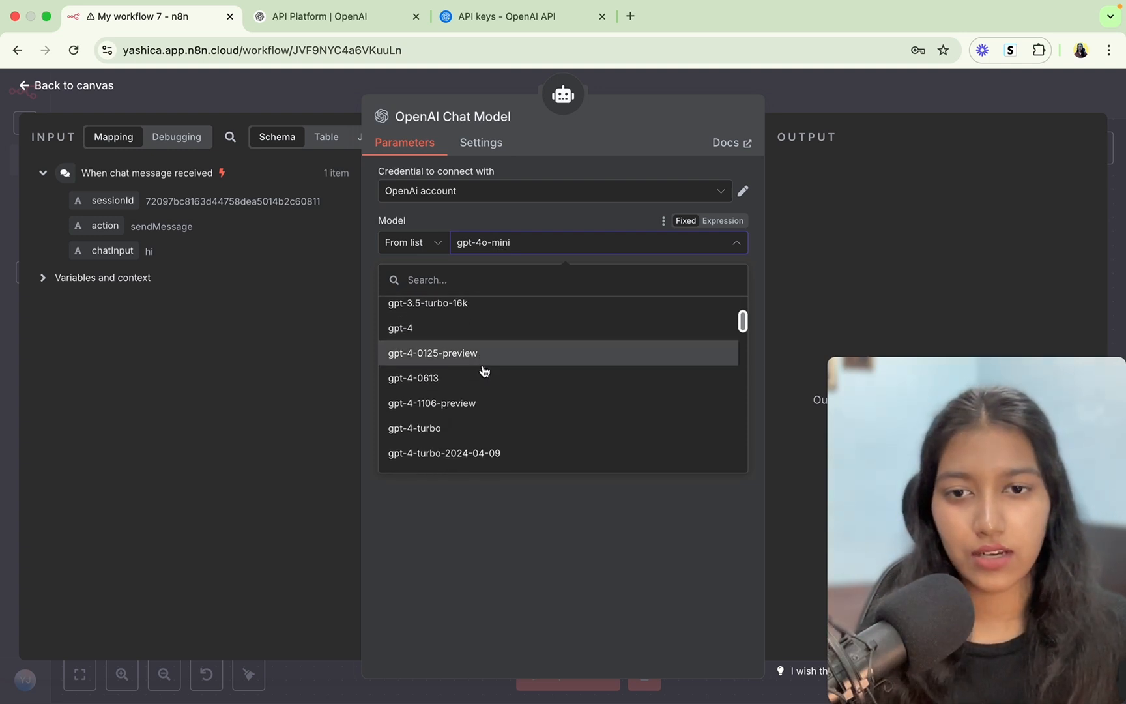
{"action": "scroll", "coordinate": [484, 371], "scroll_direction": "down", "scroll_amount": 4}
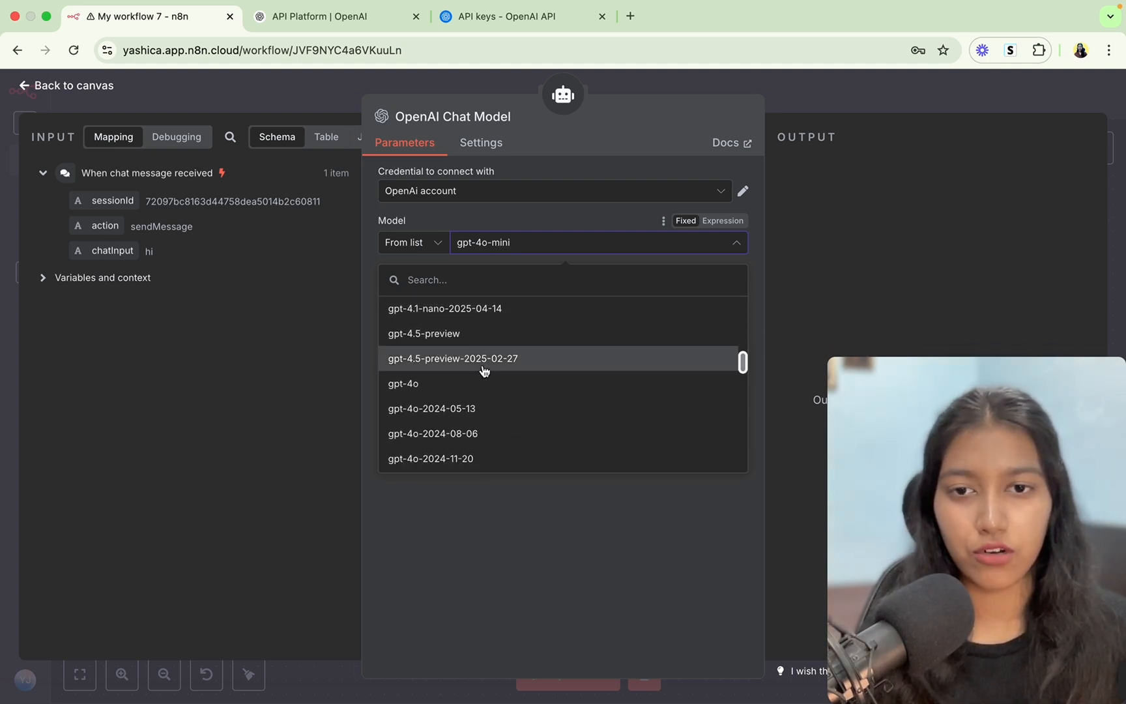
{"action": "left_click", "coordinate": [470, 382]}
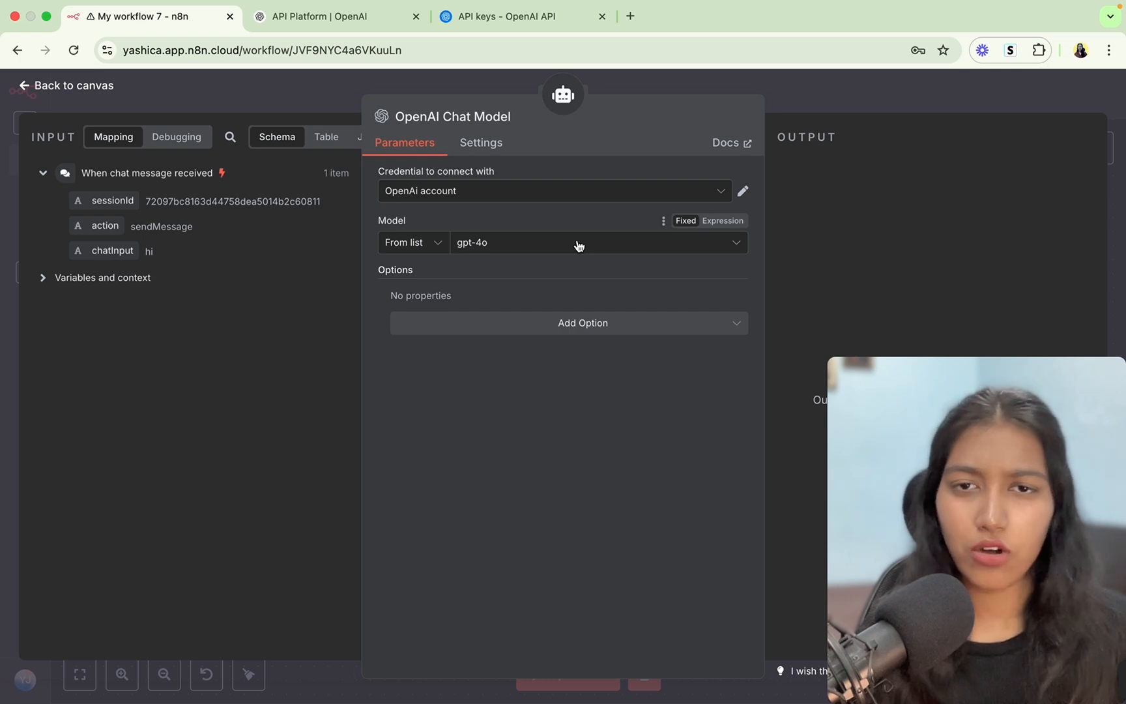
{"action": "left_click", "coordinate": [797, 97]}
Test-run the AI Agent step and view its output as JSON and Schema.
{"action": "scroll", "coordinate": [586, 261], "scroll_direction": "right", "scroll_amount": 3}
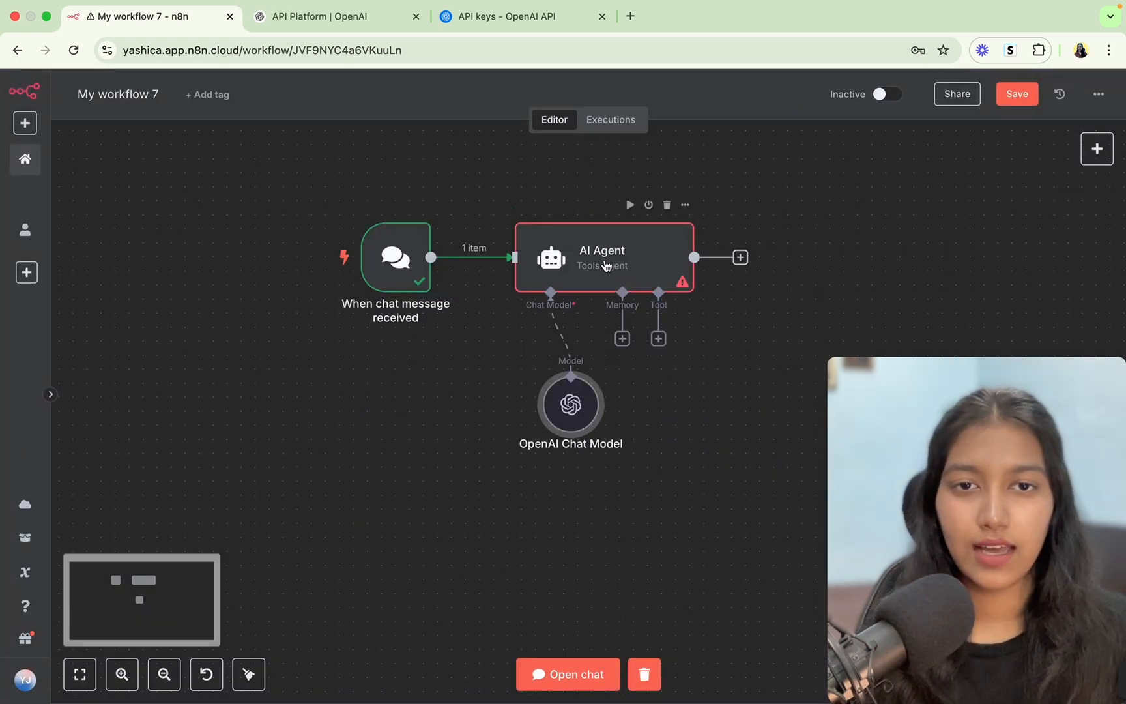
{"action": "double_click", "coordinate": [604, 260]}
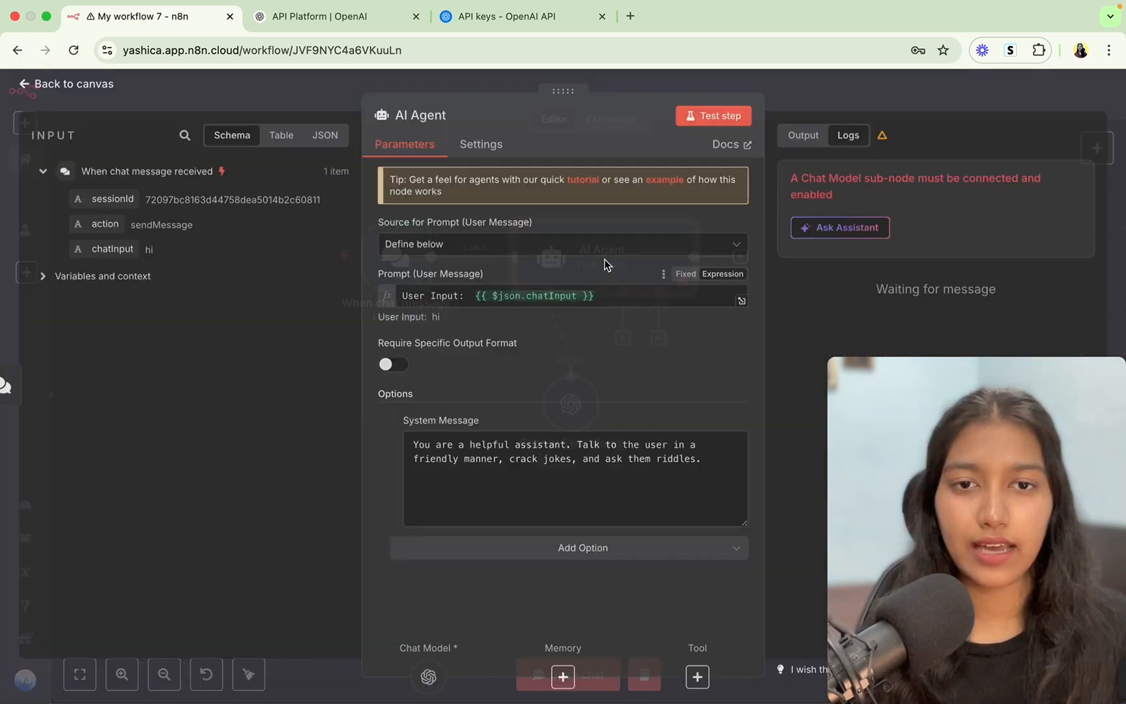
{"action": "left_click", "coordinate": [701, 119]}
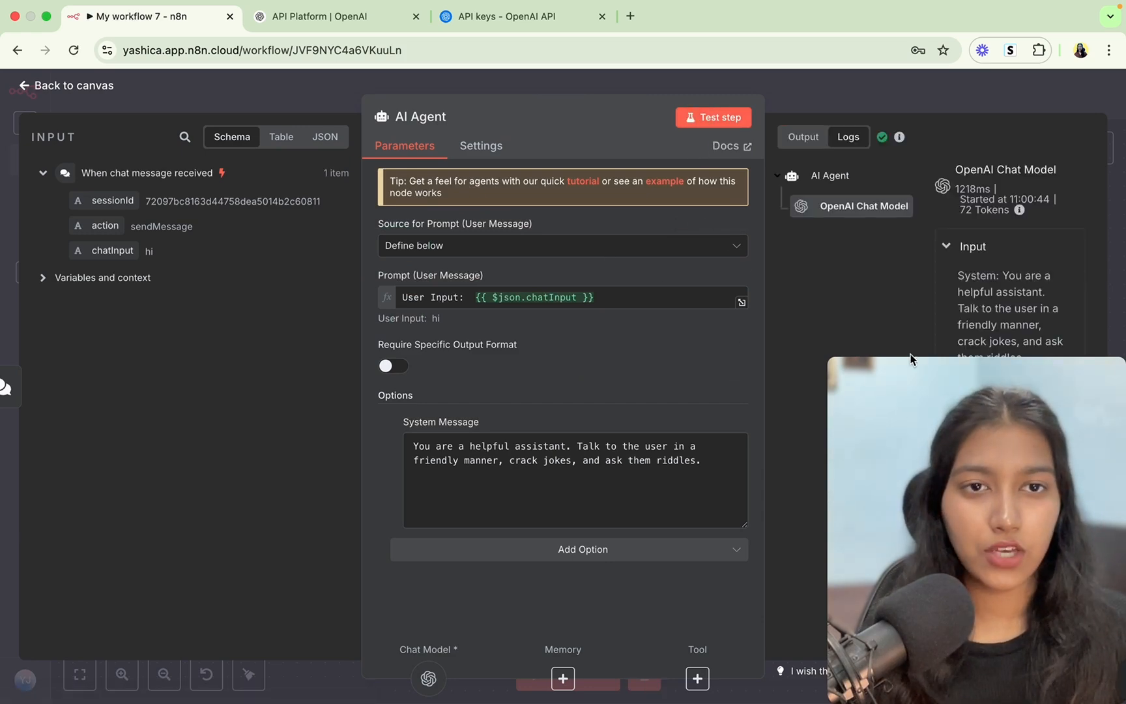
{"action": "left_click", "coordinate": [805, 140]}
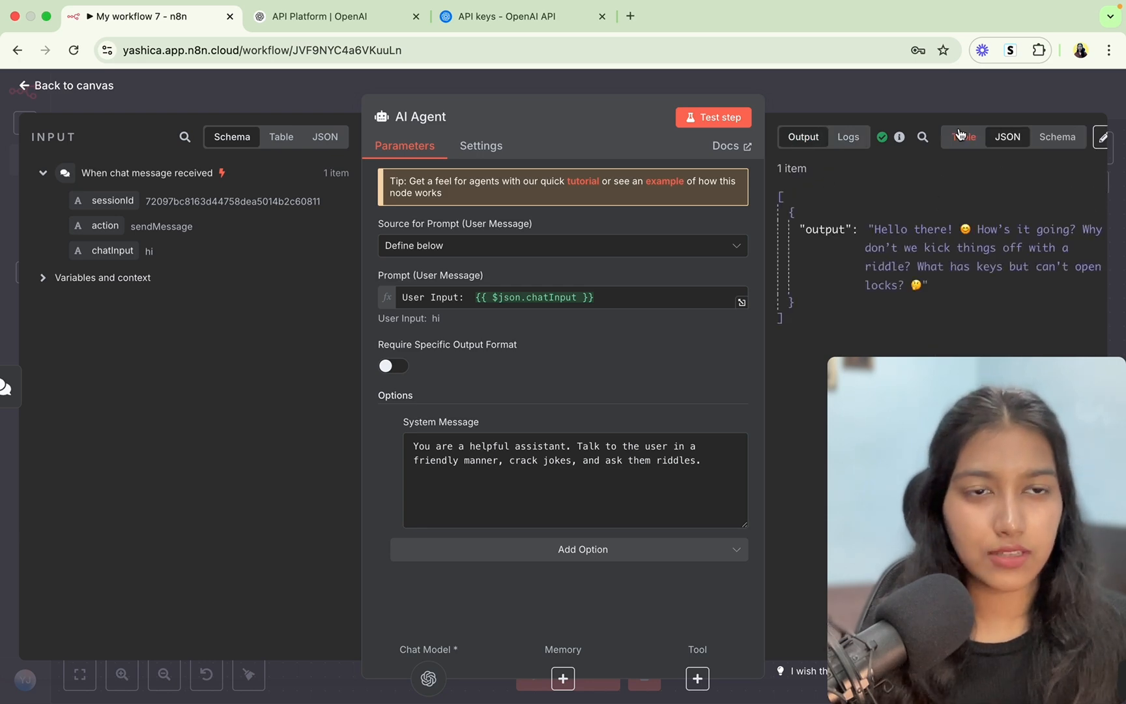
{"action": "left_click", "coordinate": [1054, 139]}
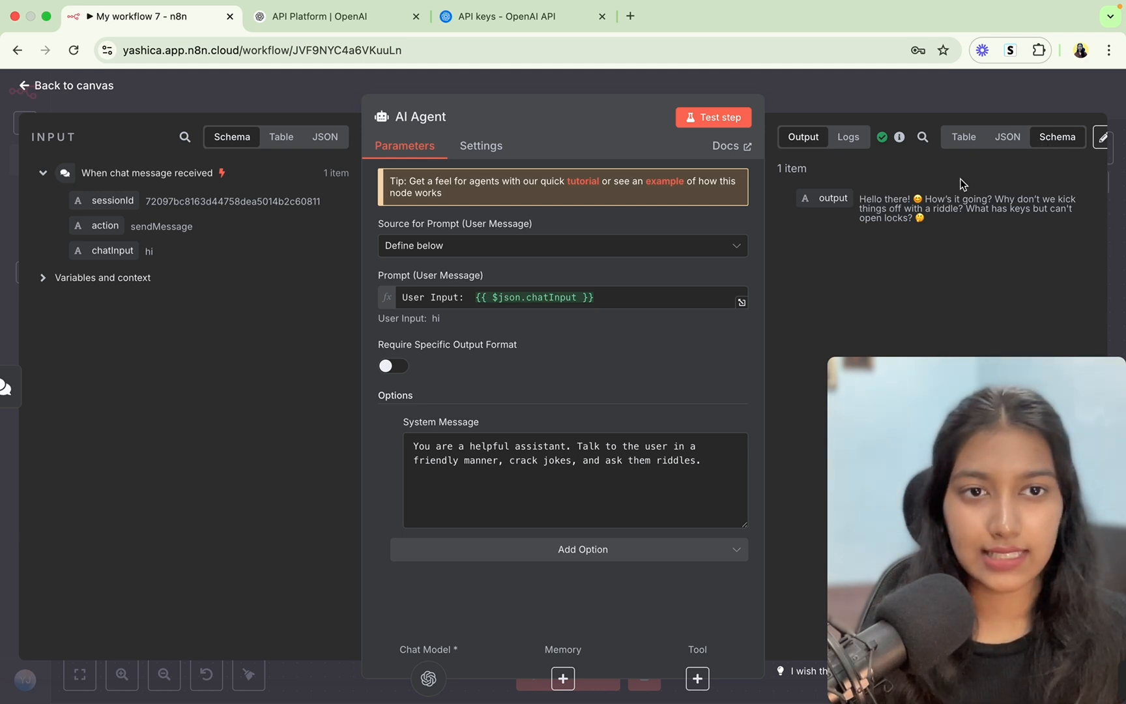
Review the agent's riddle reply and the system message, then close the AI Agent panel.
{"action": "left_click_drag", "start_coordinate": [859, 199], "coordinate": [946, 194]}
{"action": "left_click", "coordinate": [947, 195]}
{"action": "left_click_drag", "start_coordinate": [1022, 196], "coordinate": [1021, 193]}
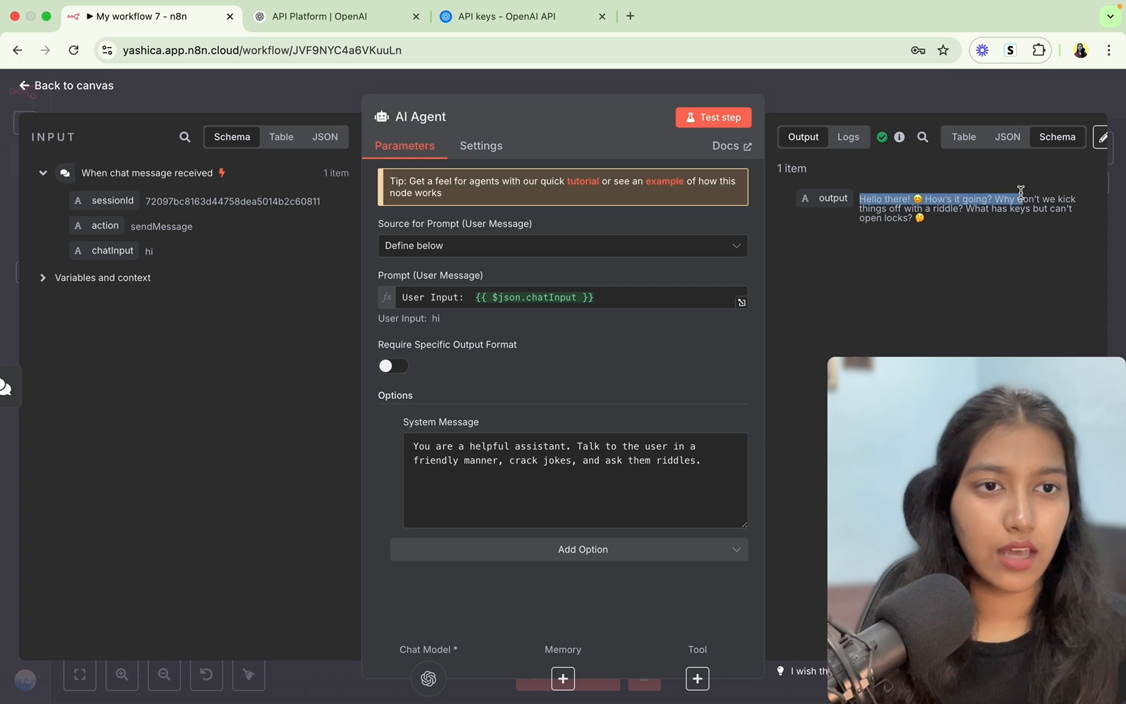
{"action": "left_click", "coordinate": [1021, 192]}
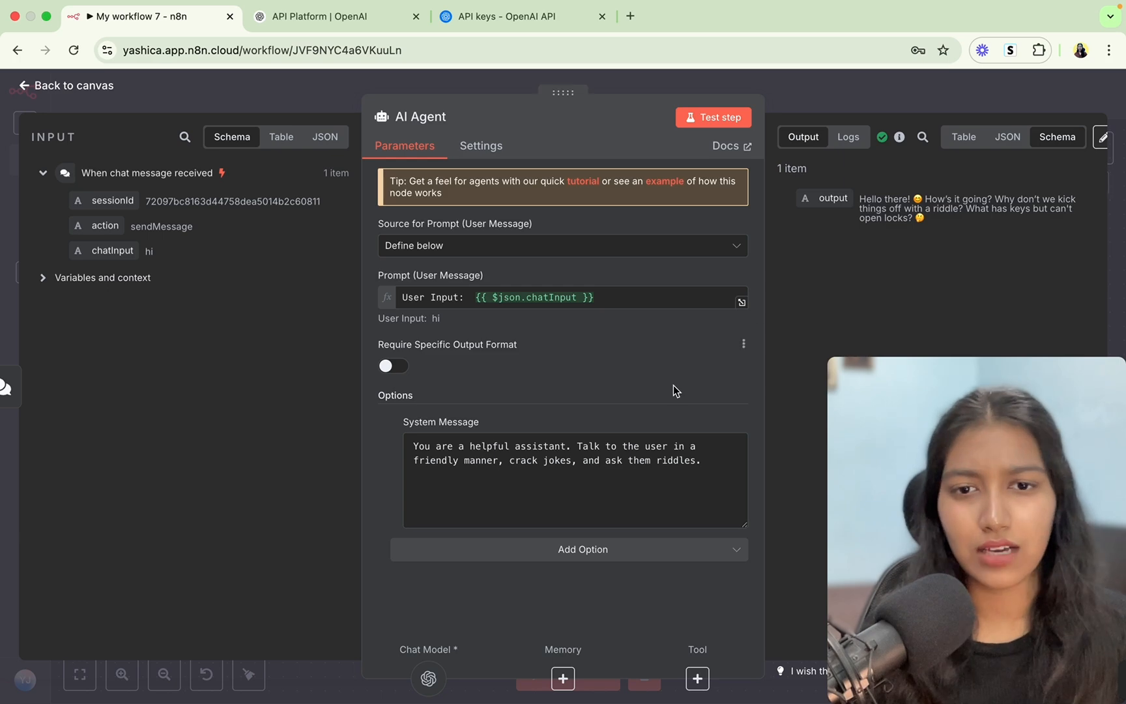
{"action": "left_click_drag", "start_coordinate": [577, 446], "coordinate": [715, 449]}
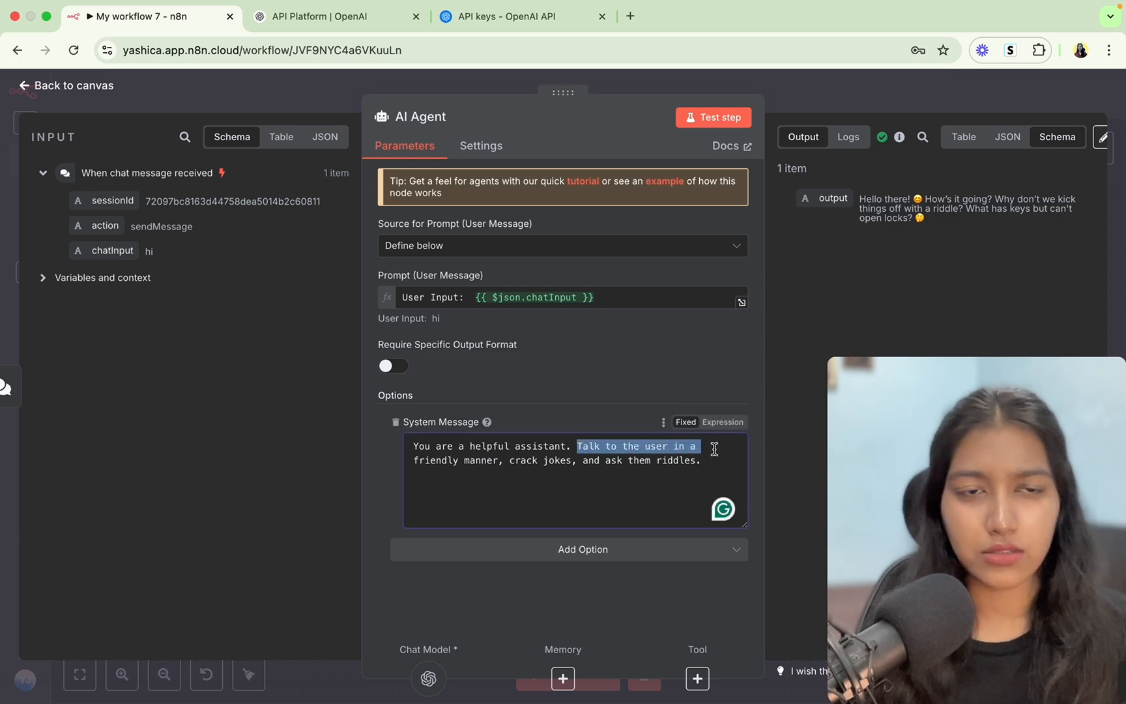
{"action": "left_click", "coordinate": [1012, 98]}
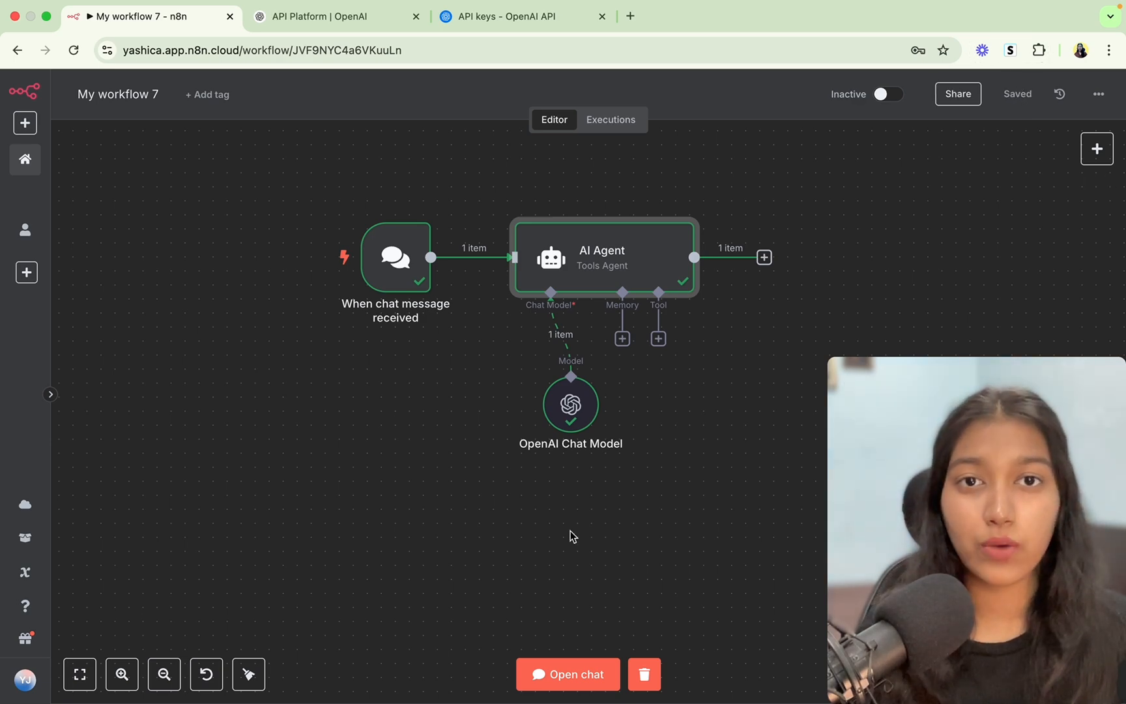
In a fresh test chat session, send 'hi' and then 'I don't know'.
{"action": "left_click", "coordinate": [562, 676]}
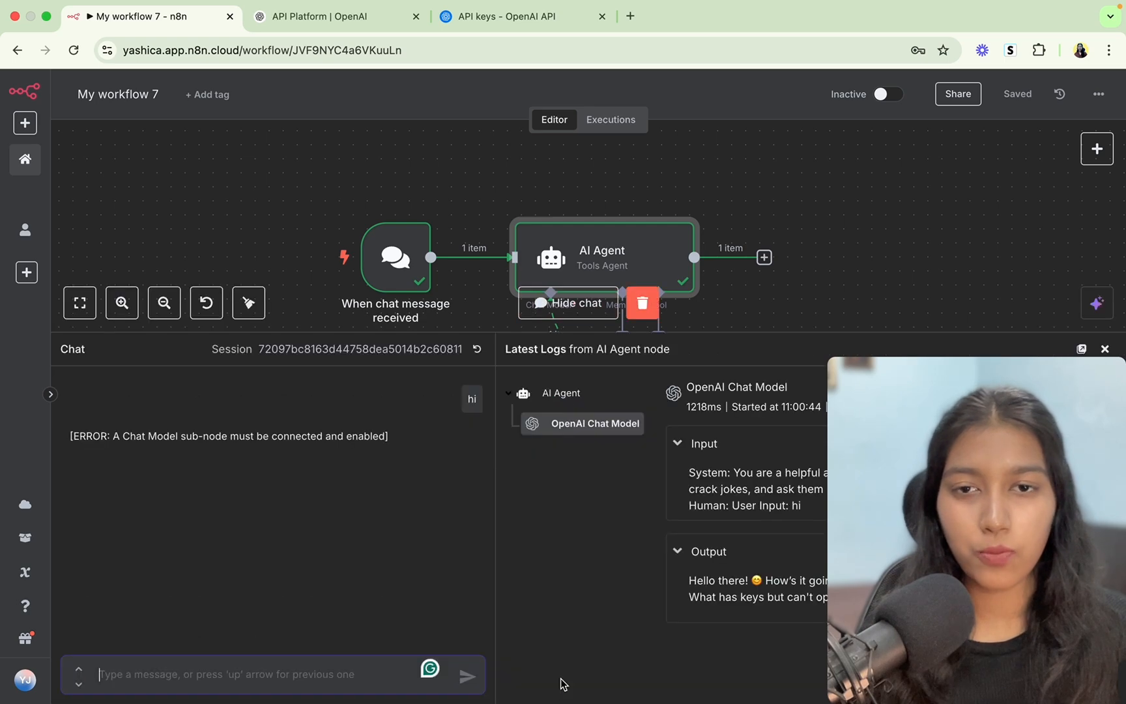
{"action": "left_click", "coordinate": [477, 351]}
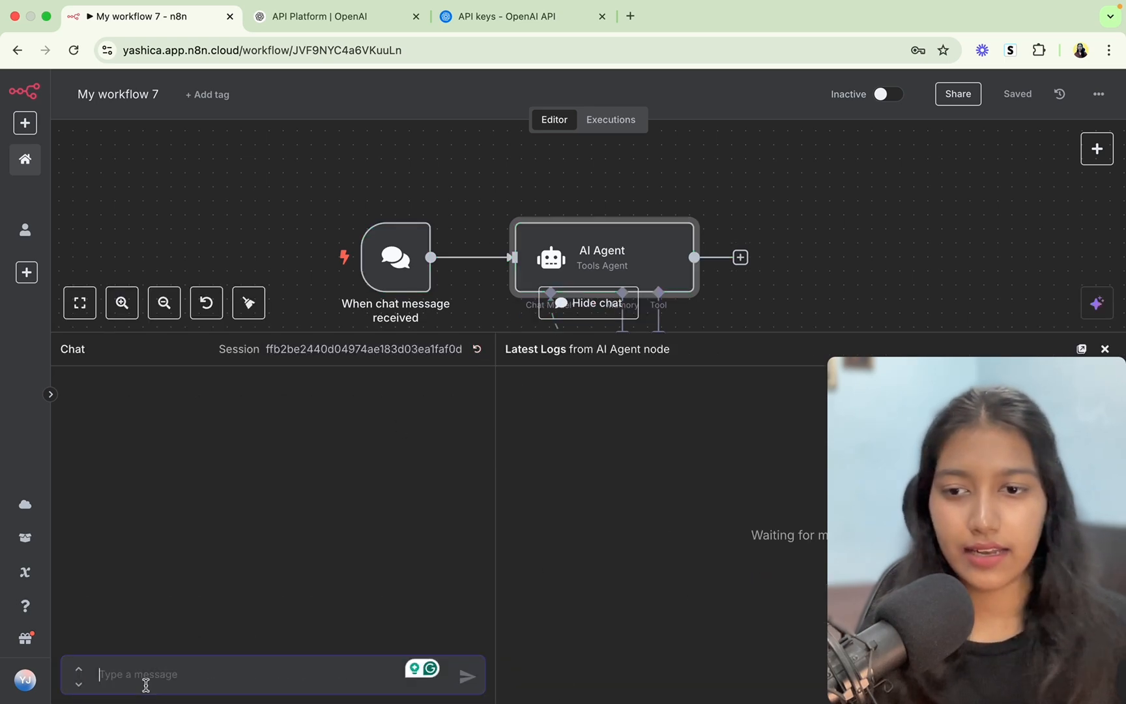
{"action": "type", "text": "hi"}
{"action": "key", "text": "Return"}
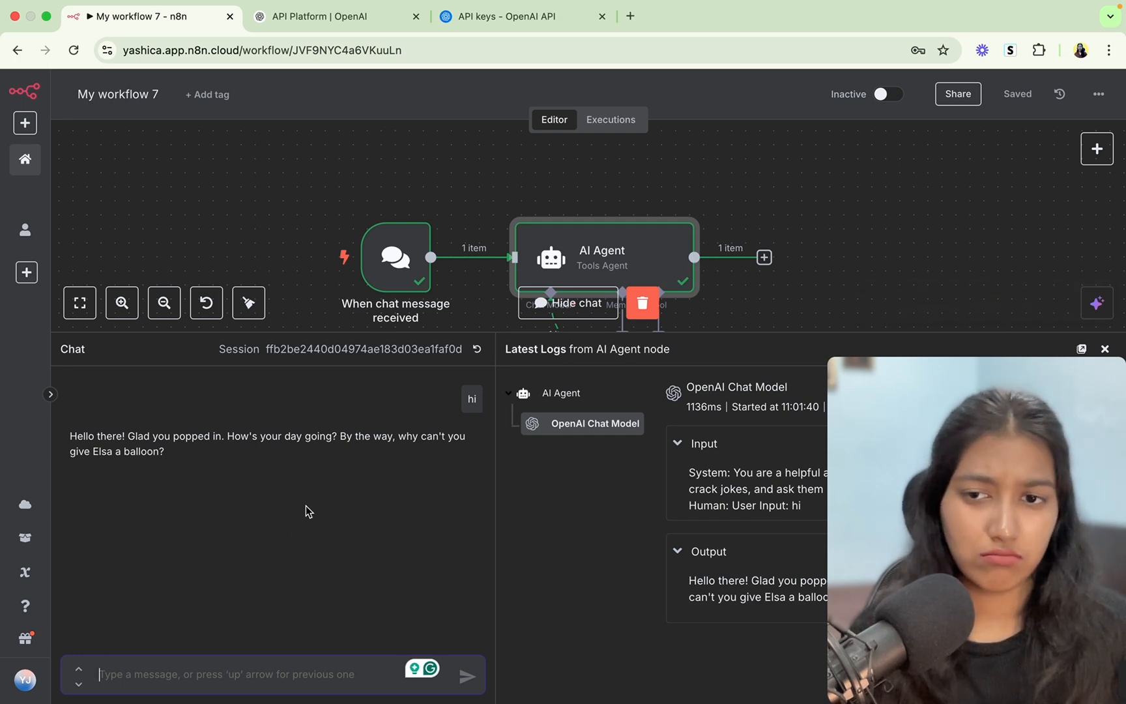
{"action": "type", "text": "I don't know"}
{"action": "key", "text": "Return"}
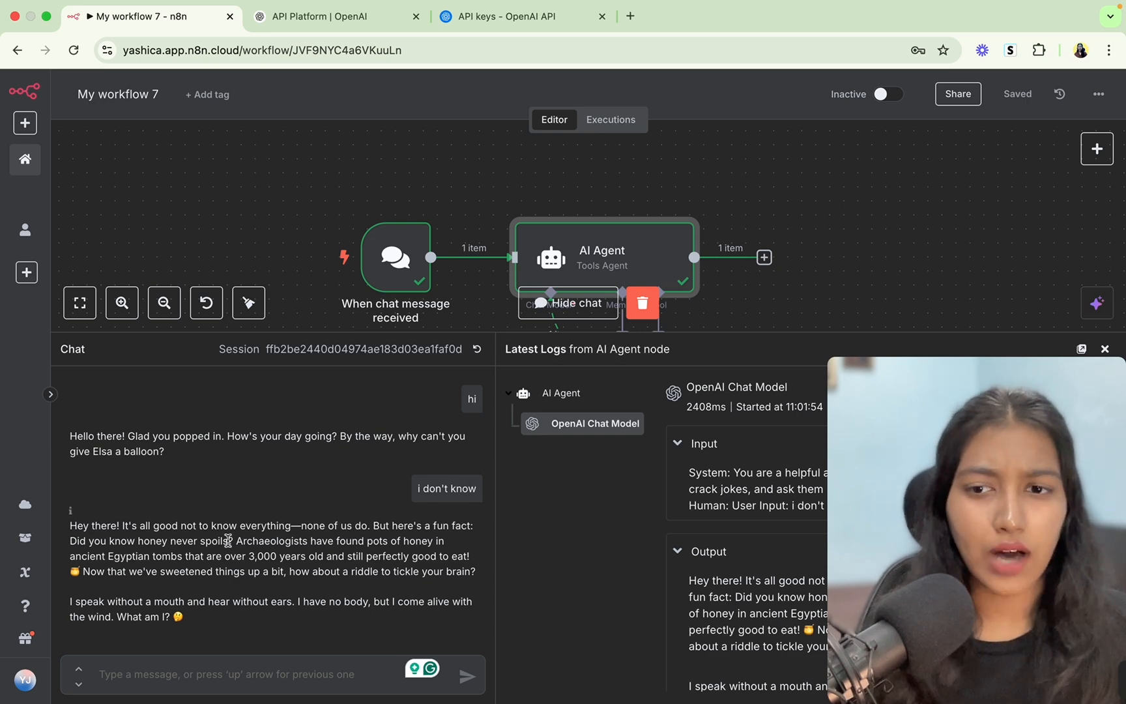
Ask 'what was my last message' and see the agent can't recall it.
{"action": "left_click_drag", "start_coordinate": [219, 540], "coordinate": [297, 572]}
{"action": "left_click", "coordinate": [298, 575]}
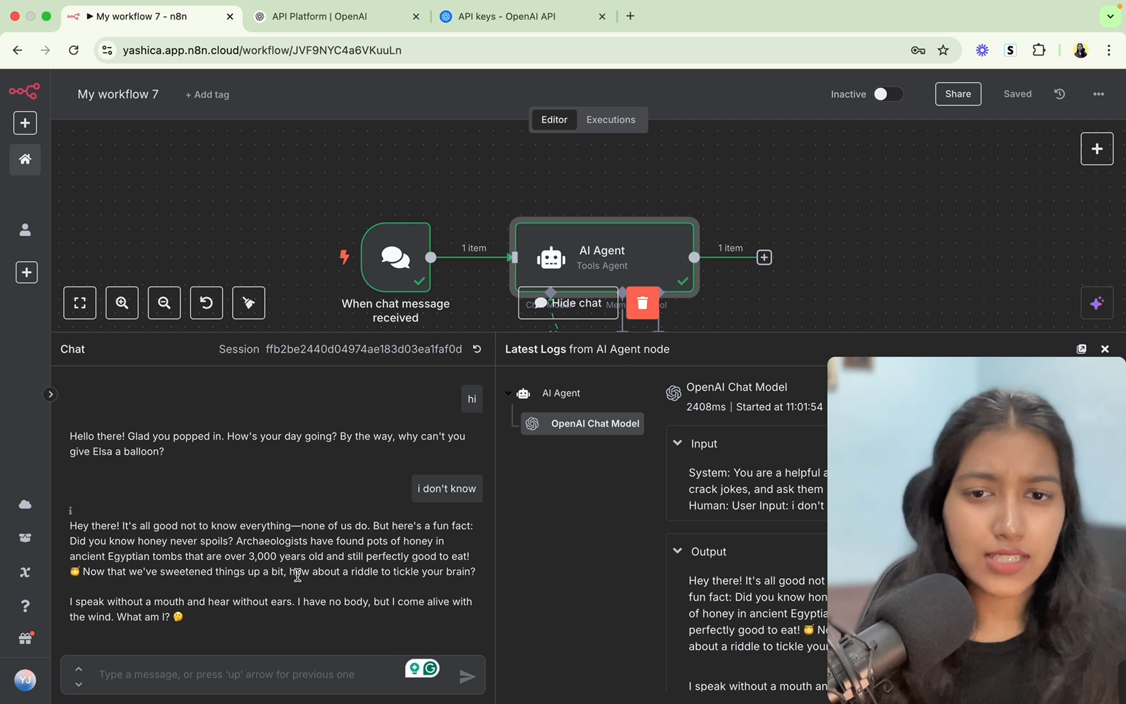
{"action": "left_click_drag", "start_coordinate": [418, 490], "coordinate": [481, 497]}
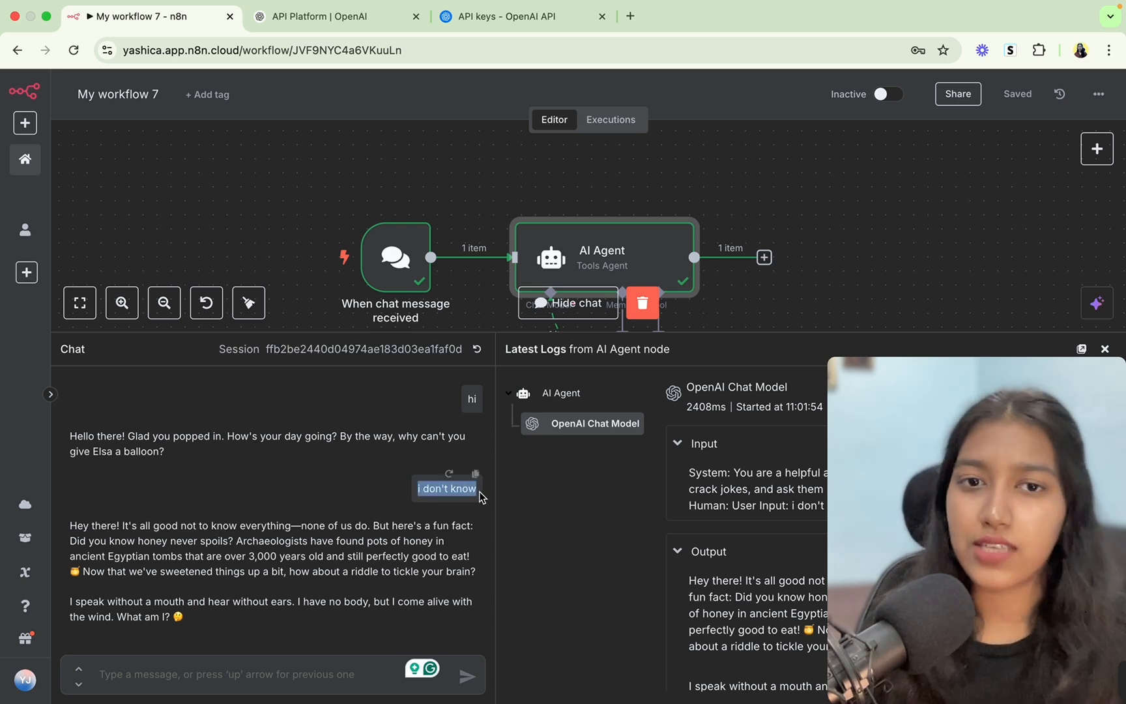
{"action": "left_click", "coordinate": [464, 489]}
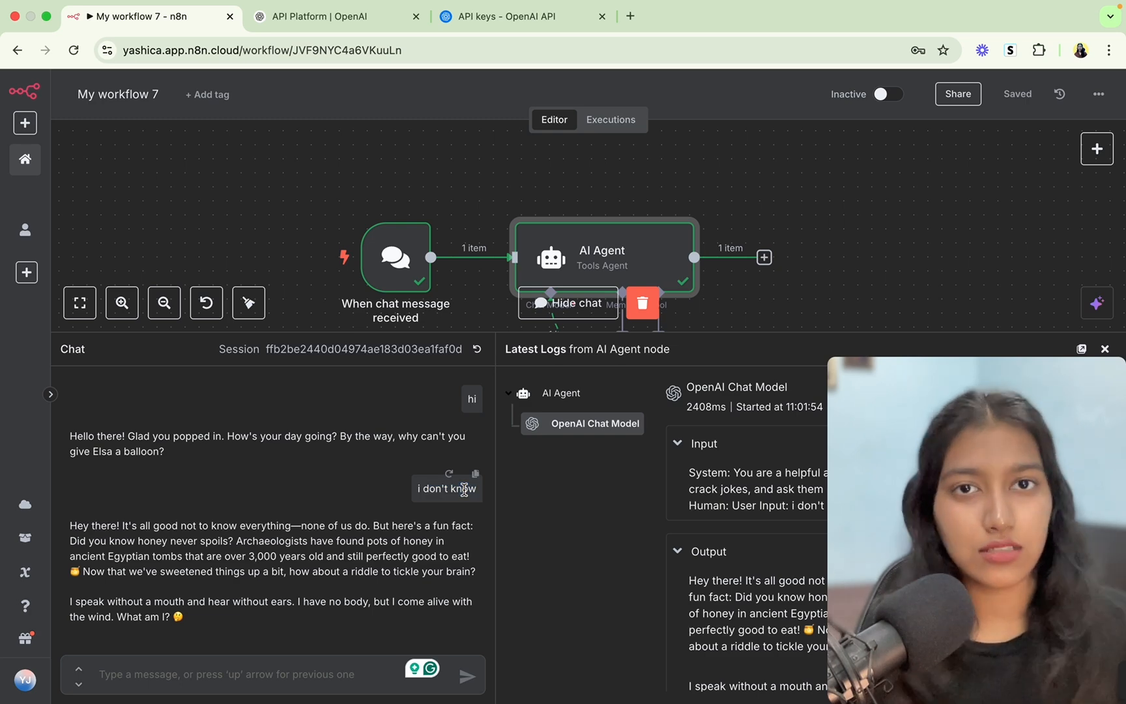
{"action": "left_click", "coordinate": [242, 671]}
{"action": "type", "text": "wha"}
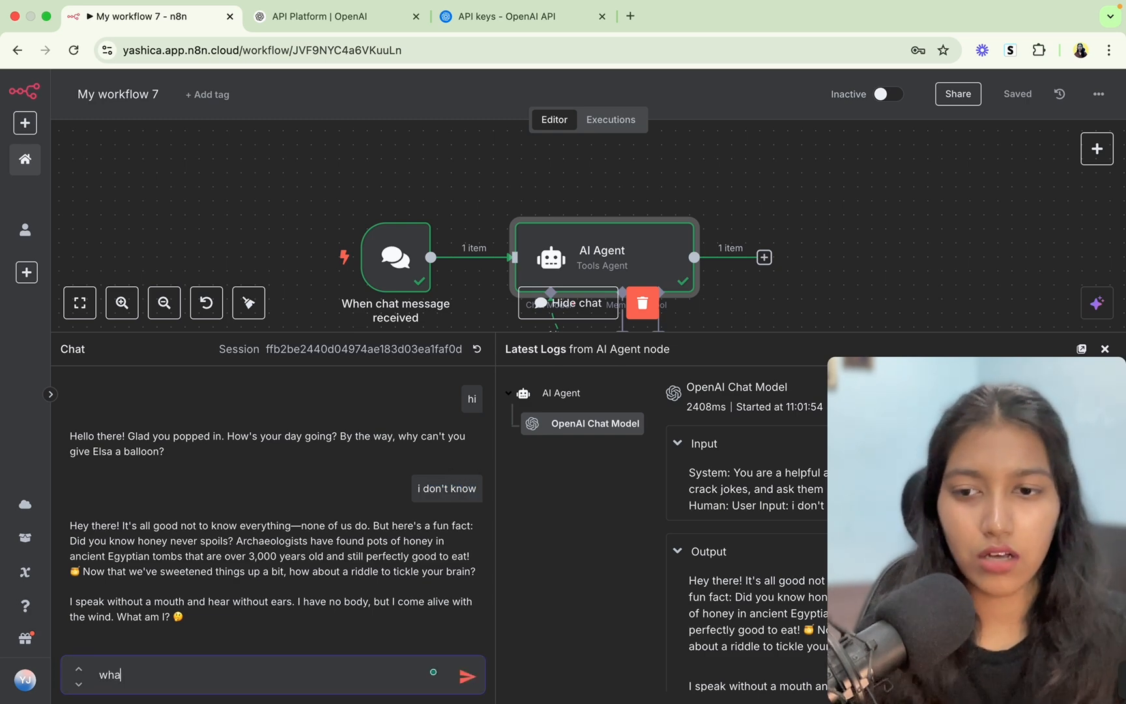
{"action": "type", "text": "t was m"}
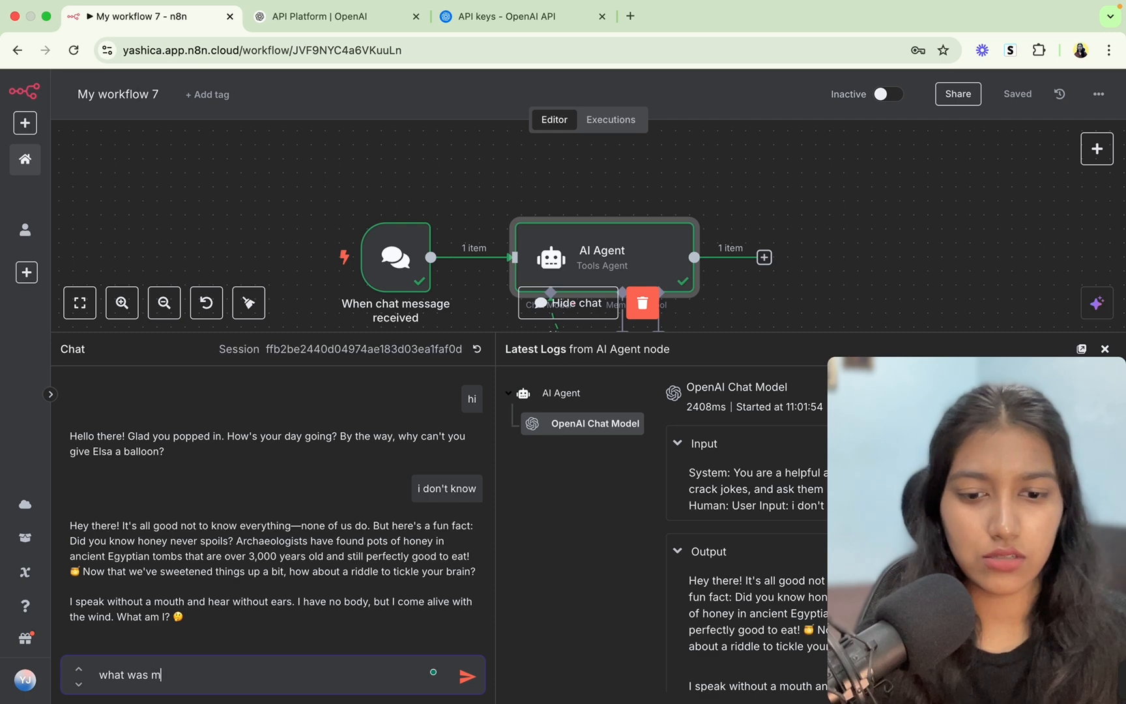
{"action": "type", "text": "y last message"}
{"action": "key", "text": "Return"}
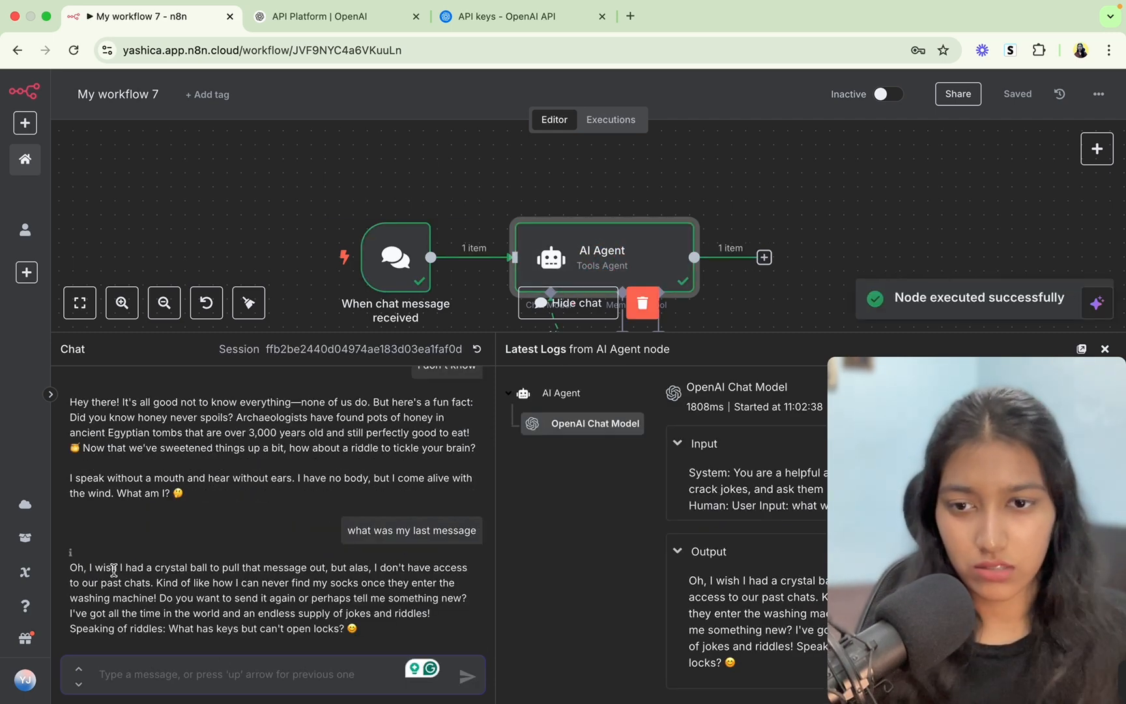
{"action": "left_click_drag", "start_coordinate": [113, 570], "coordinate": [367, 639]}
{"action": "left_click", "coordinate": [362, 630]}
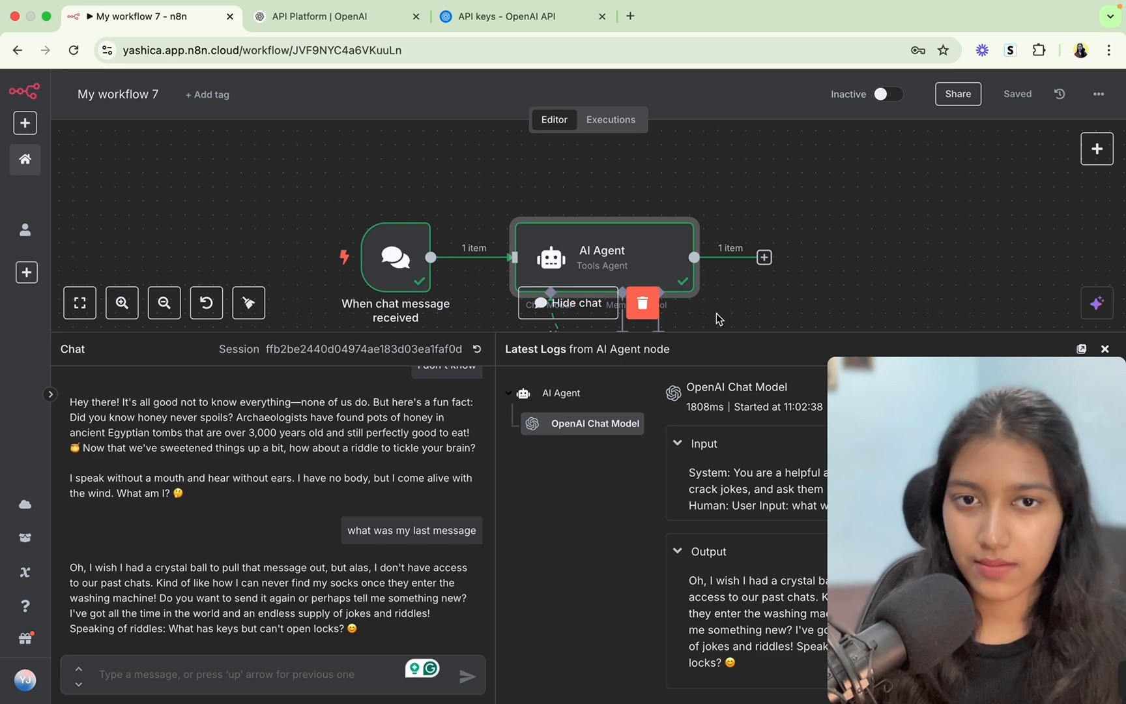
Hide the test chat and open the Memory options under the AI Agent.
{"action": "left_click", "coordinate": [552, 302]}
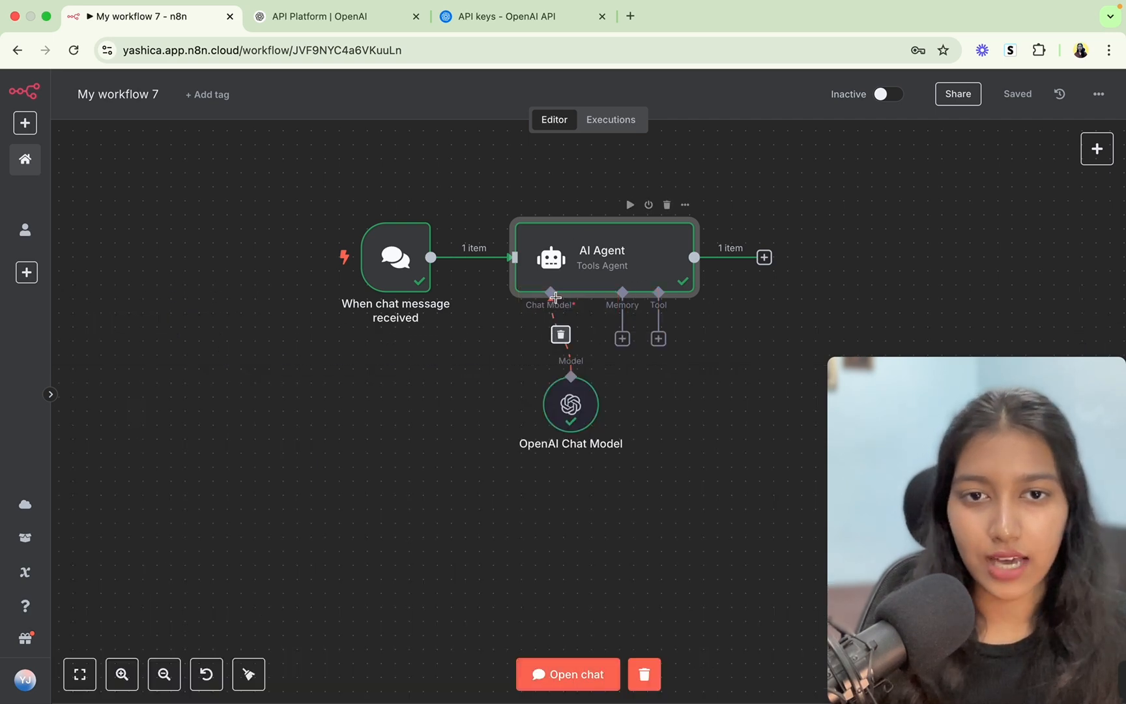
{"action": "left_click", "coordinate": [623, 339]}
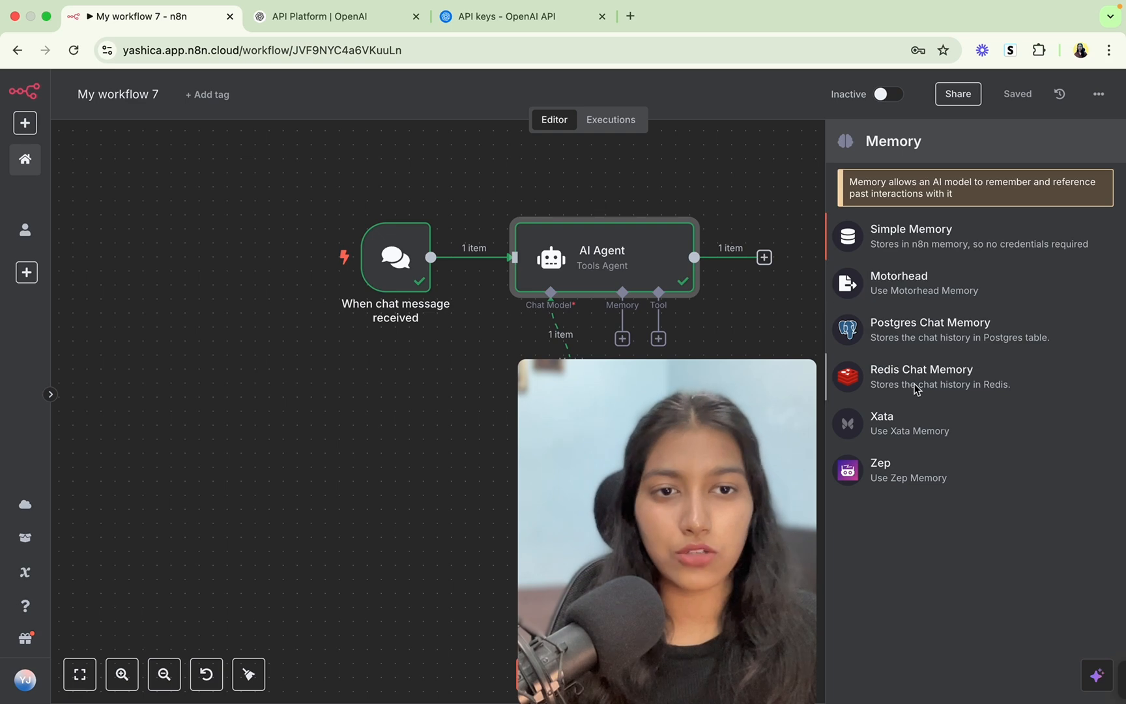
Add Simple Memory with context window length 10, save, and open the test chat.
{"action": "left_click", "coordinate": [931, 243]}
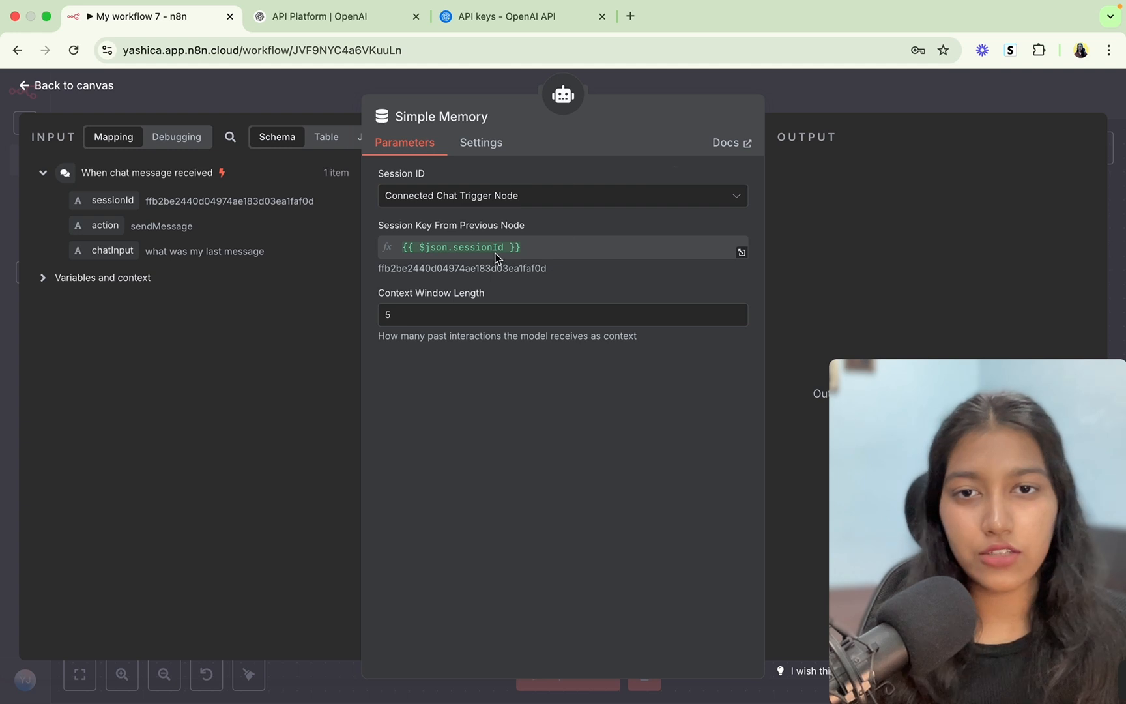
{"action": "left_click", "coordinate": [435, 315]}
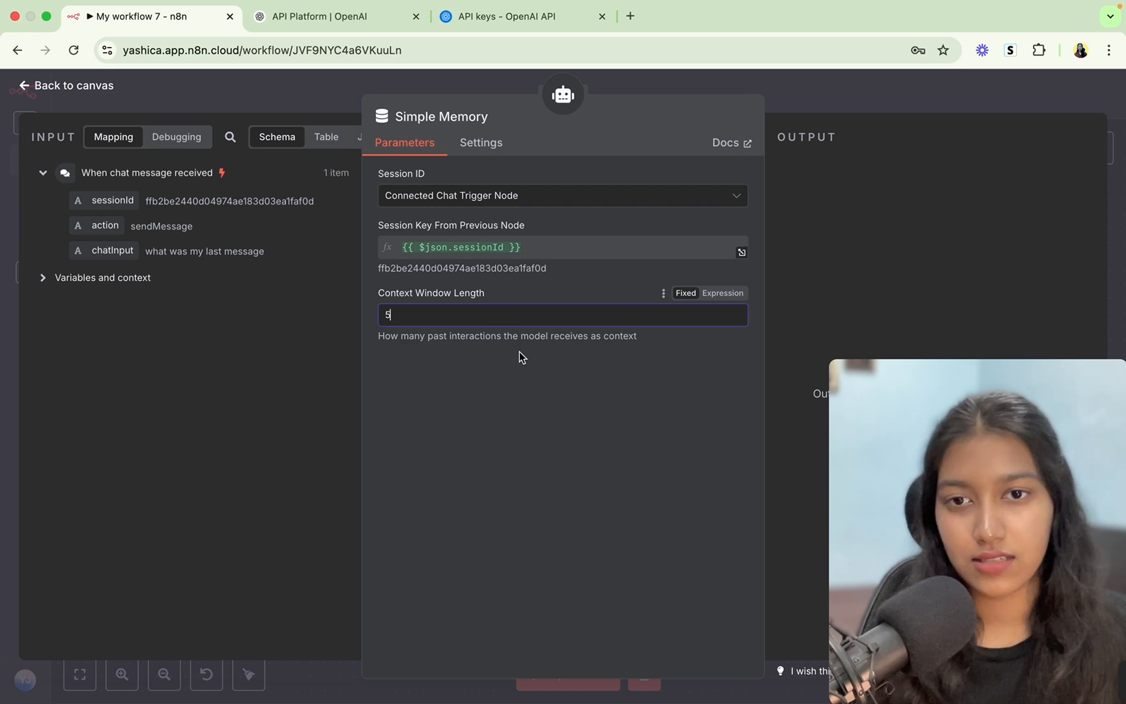
{"action": "key", "text": "BackSpace"}
{"action": "type", "text": "10"}
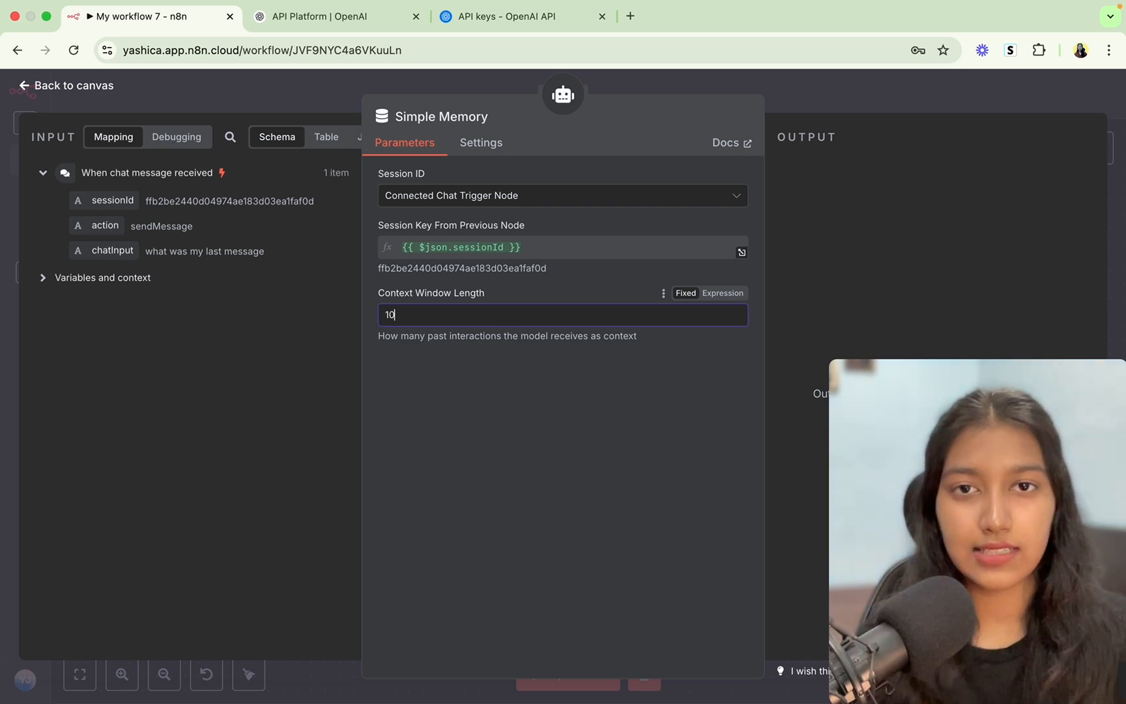
{"action": "left_click", "coordinate": [792, 87]}
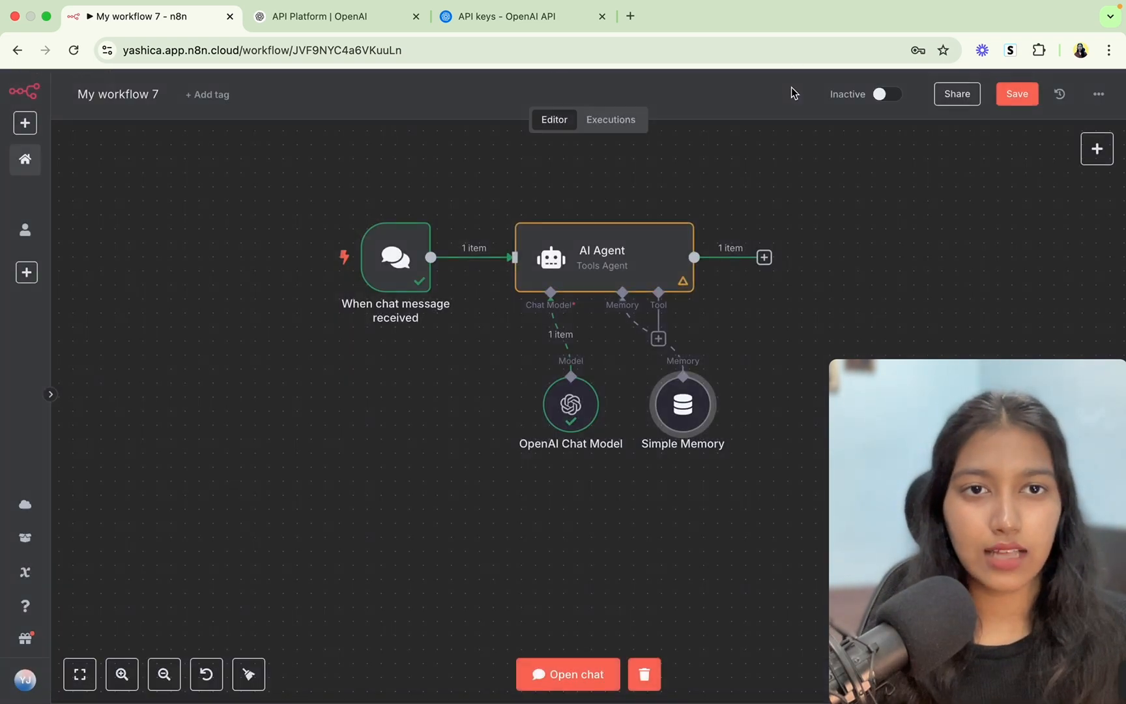
{"action": "left_click", "coordinate": [1017, 95]}
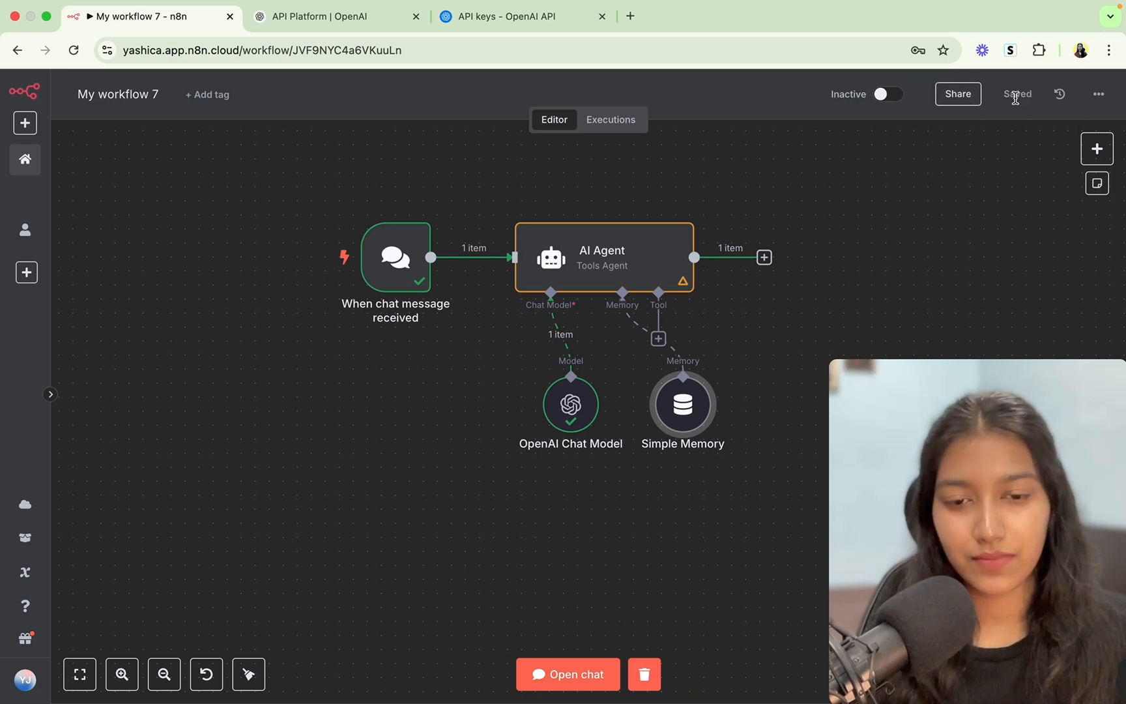
{"action": "left_click", "coordinate": [533, 663]}
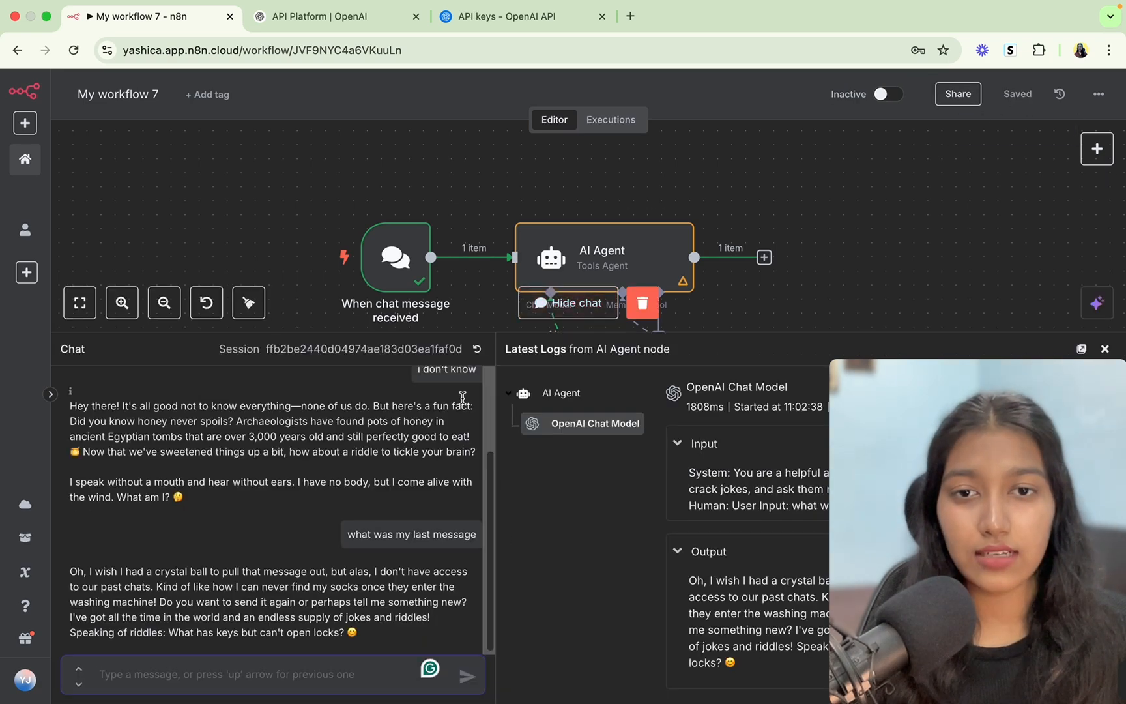
Reset the chat session and send 'hi' followed by 'yes'.
{"action": "left_click", "coordinate": [477, 349]}
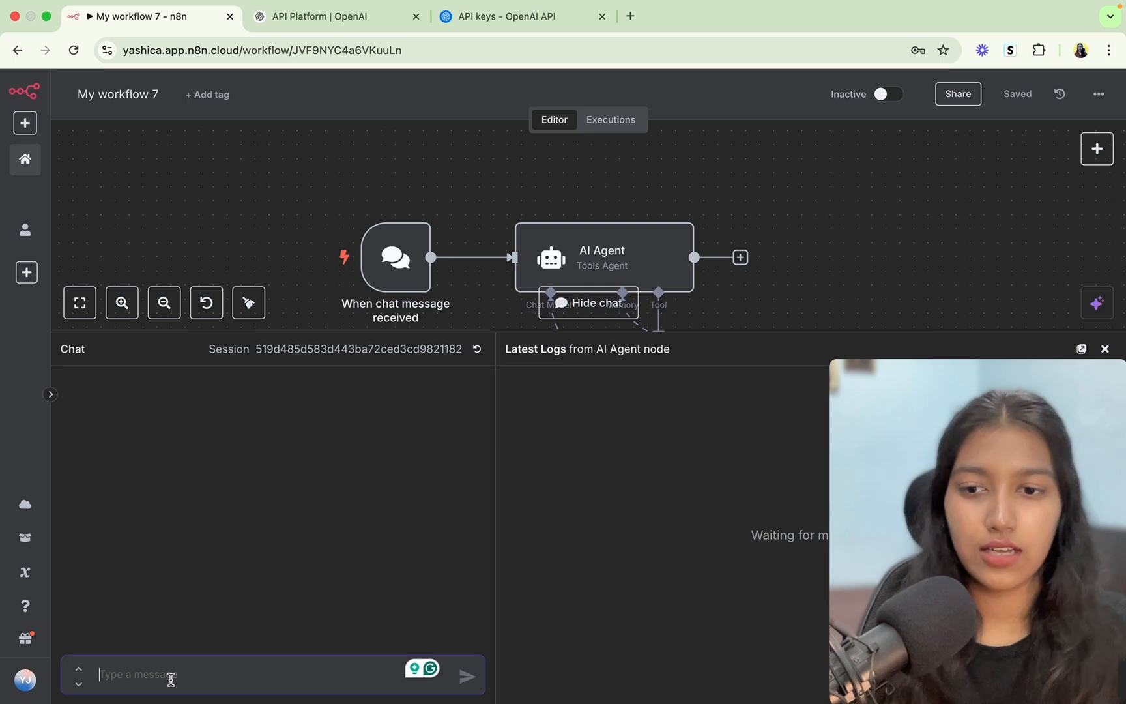
{"action": "type", "text": "hi"}
{"action": "key", "text": "Return"}
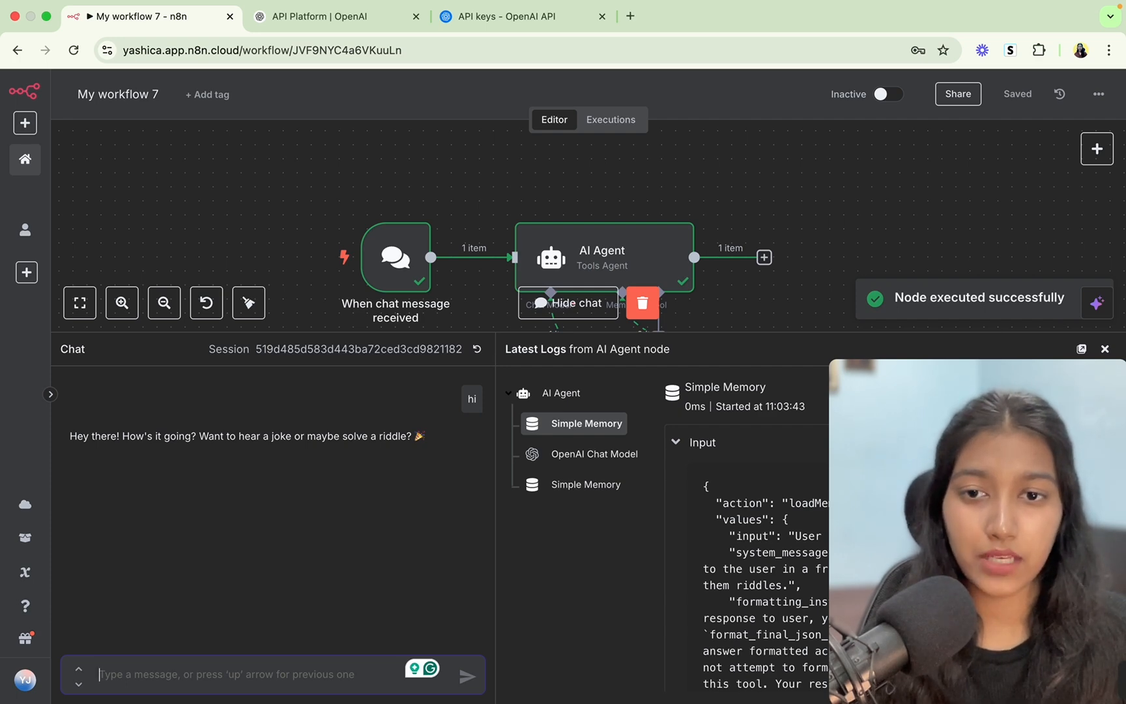
{"action": "type", "text": "yes,"}
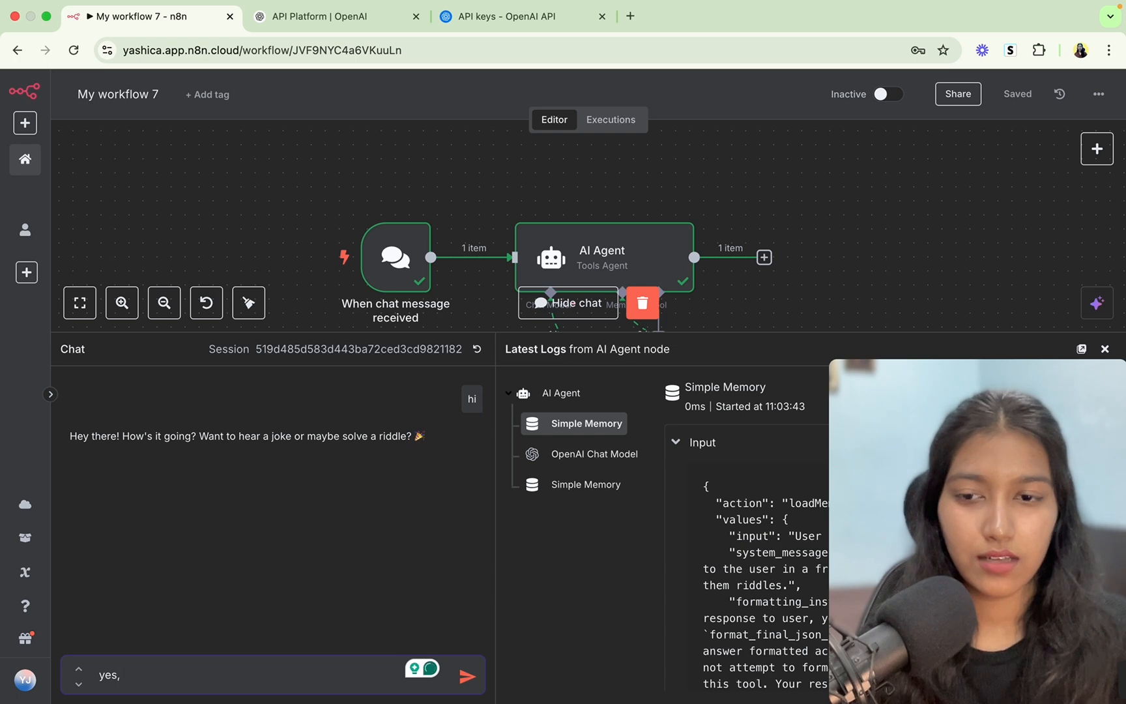
{"action": "key", "text": "BackSpace"}
{"action": "key", "text": "Return"}
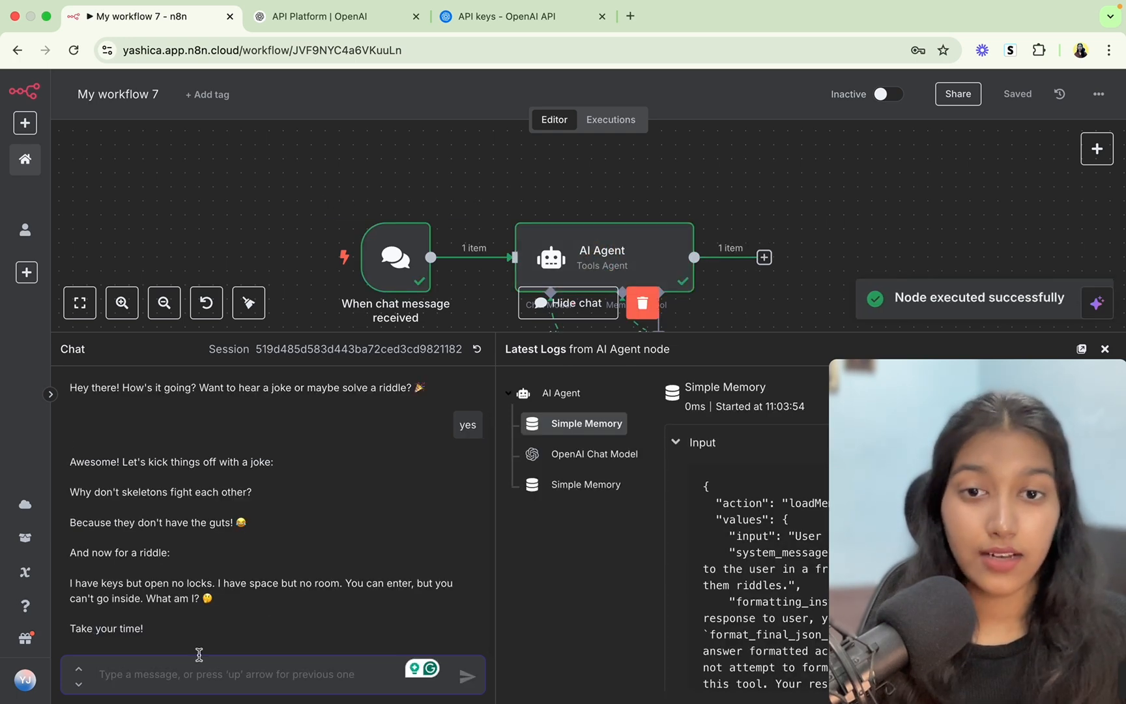
Ask 'what was my last message?', confirm the agent answers 'yes', then hide the chat.
{"action": "left_click_drag", "start_coordinate": [459, 425], "coordinate": [483, 428]}
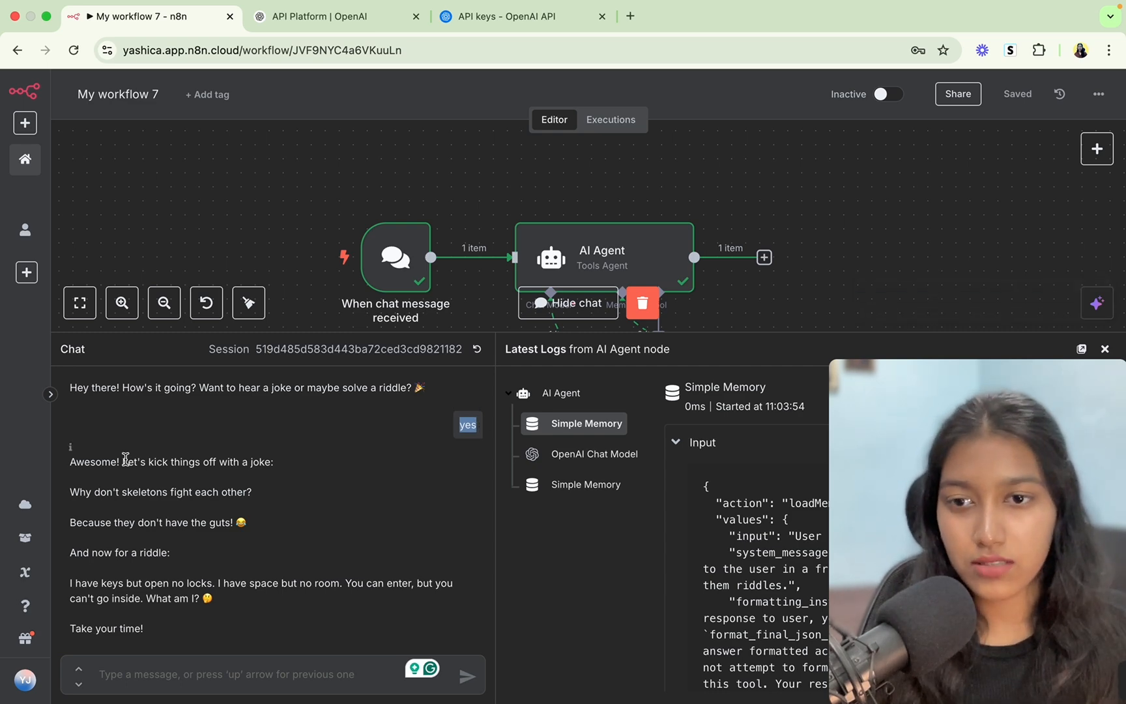
{"action": "left_click_drag", "start_coordinate": [122, 460], "coordinate": [284, 463]}
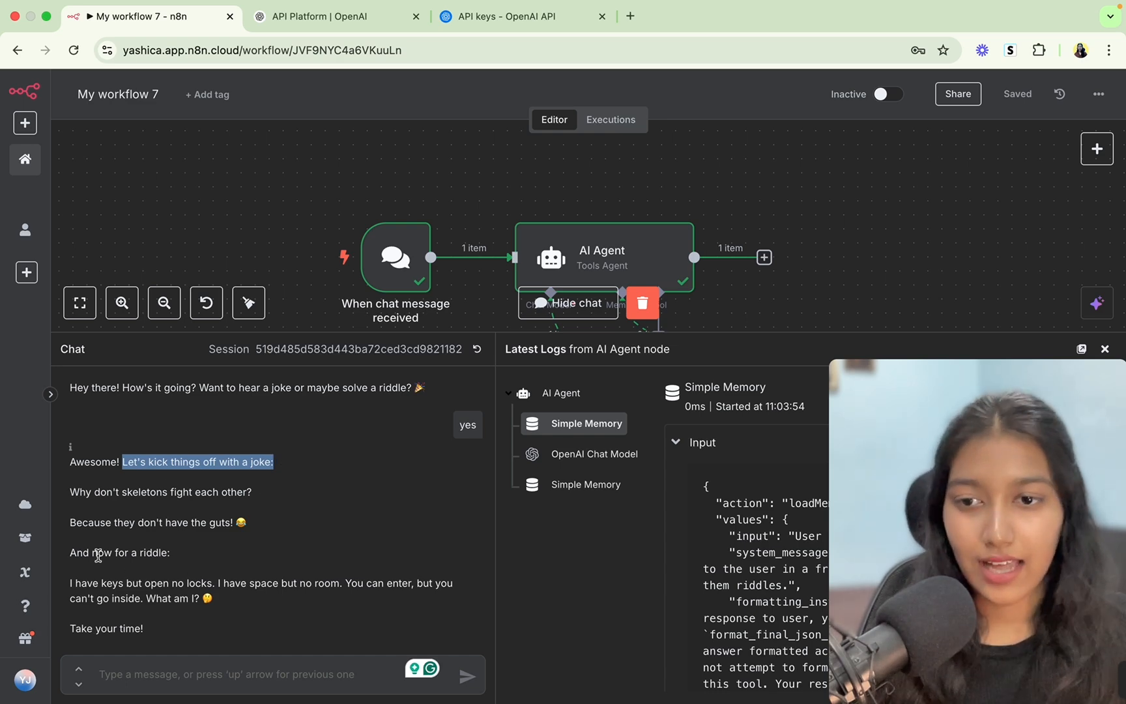
{"action": "left_click_drag", "start_coordinate": [69, 583], "coordinate": [228, 615]}
{"action": "left_click", "coordinate": [227, 614]}
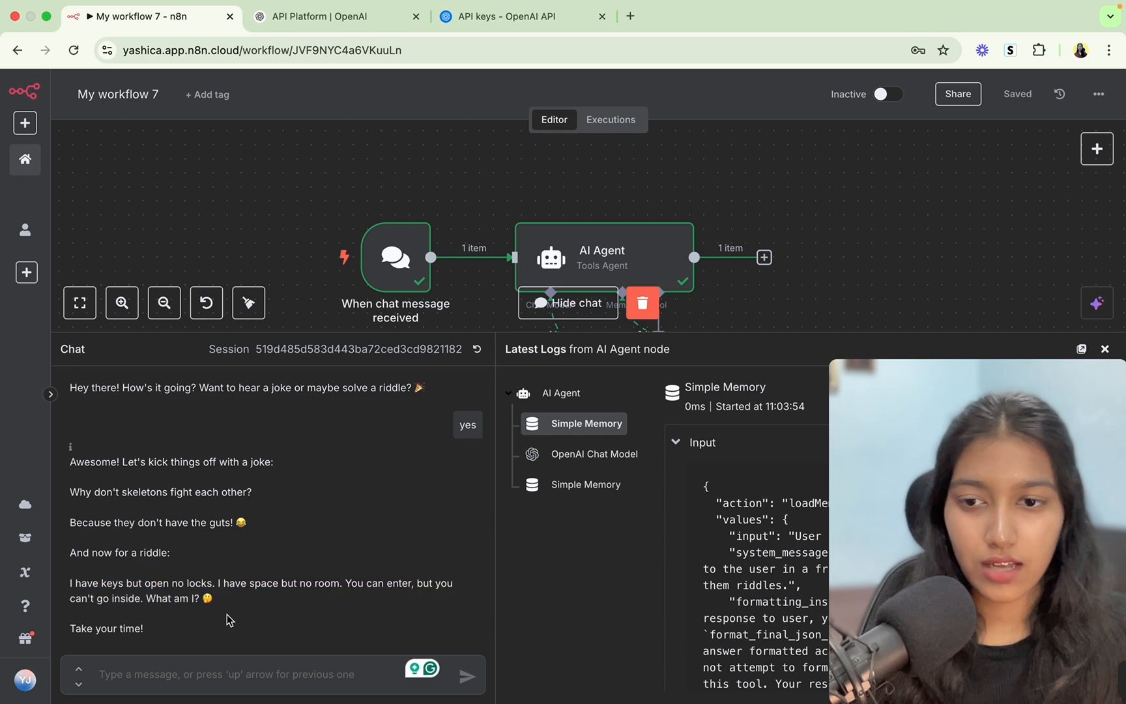
{"action": "type", "text": "wh"}
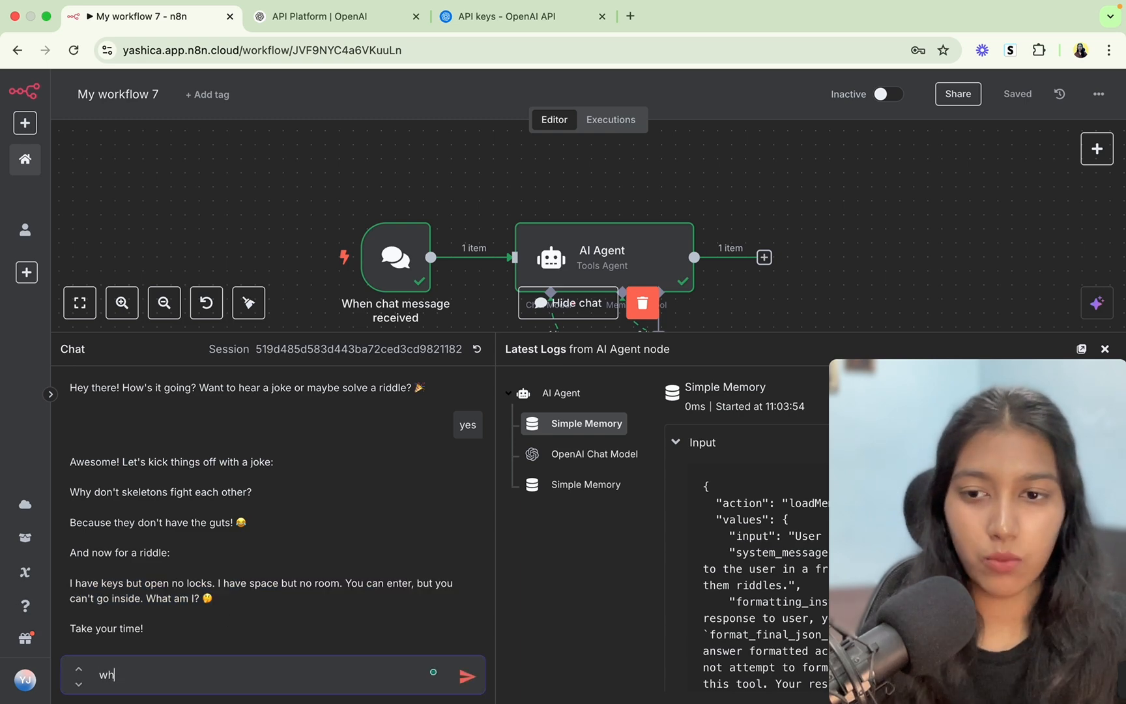
{"action": "type", "text": "at was my last message?"}
{"action": "key", "text": "Return"}
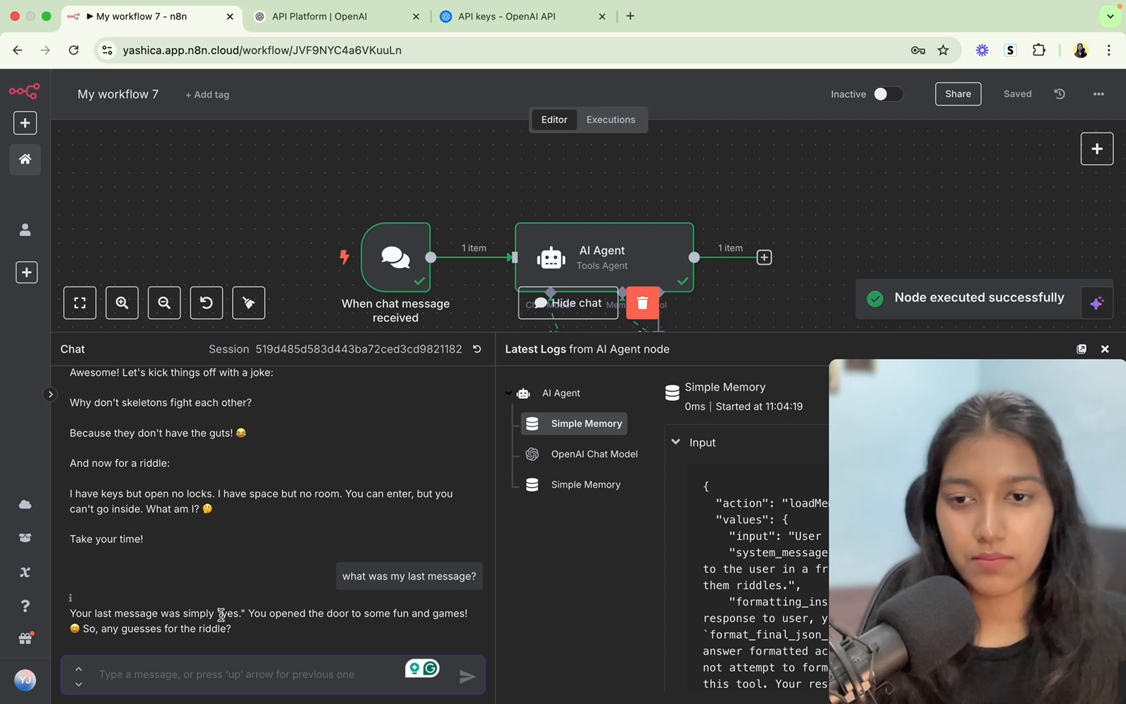
{"action": "double_click", "coordinate": [229, 613]}
{"action": "scroll", "coordinate": [303, 558], "scroll_direction": "up", "scroll_amount": 3}
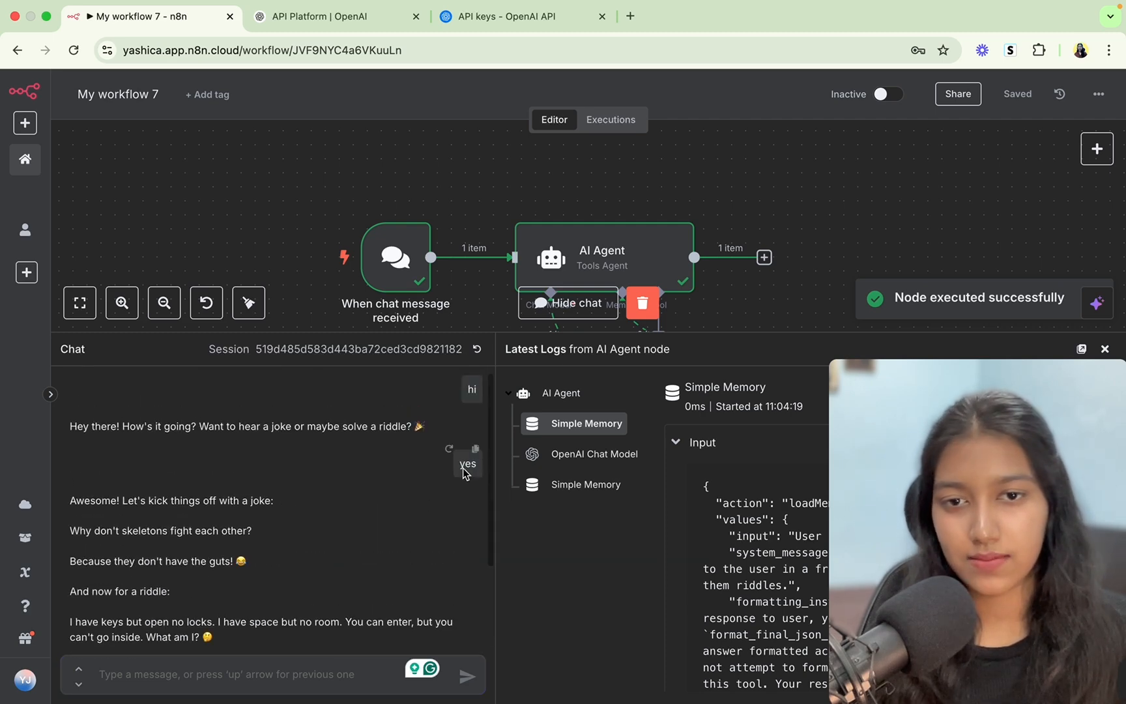
{"action": "left_click", "coordinate": [547, 303]}
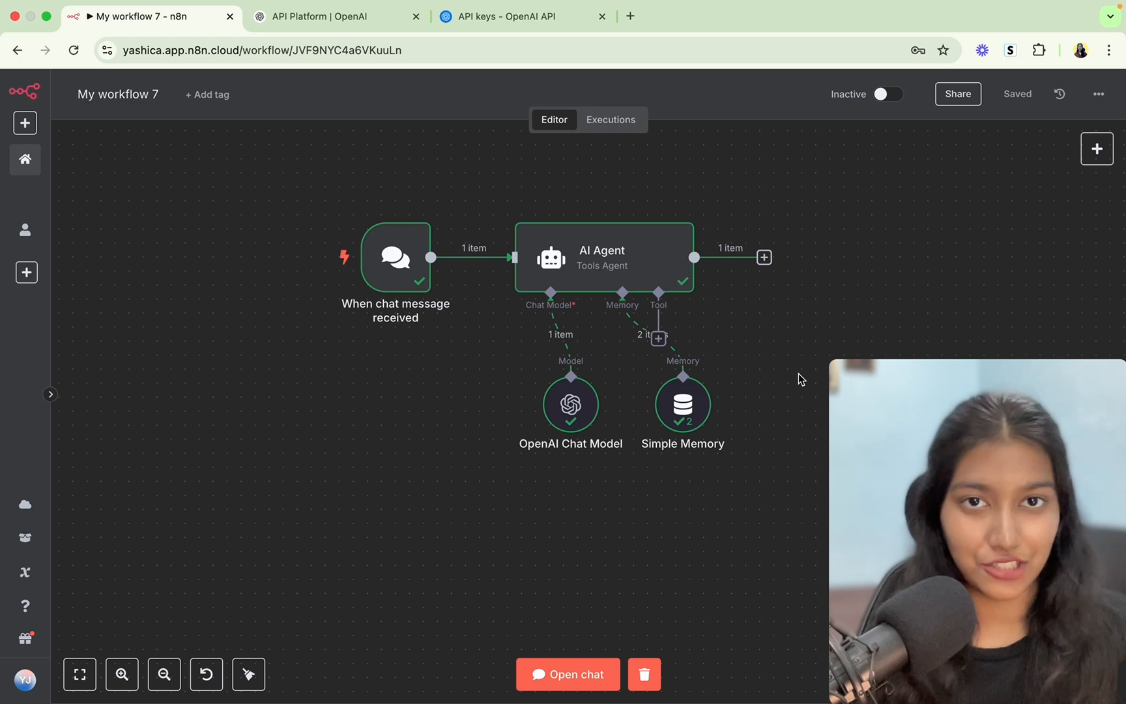
Replace the AI Agent's system message with Identity:, Role: and Tone: headings.
{"action": "double_click", "coordinate": [572, 254]}
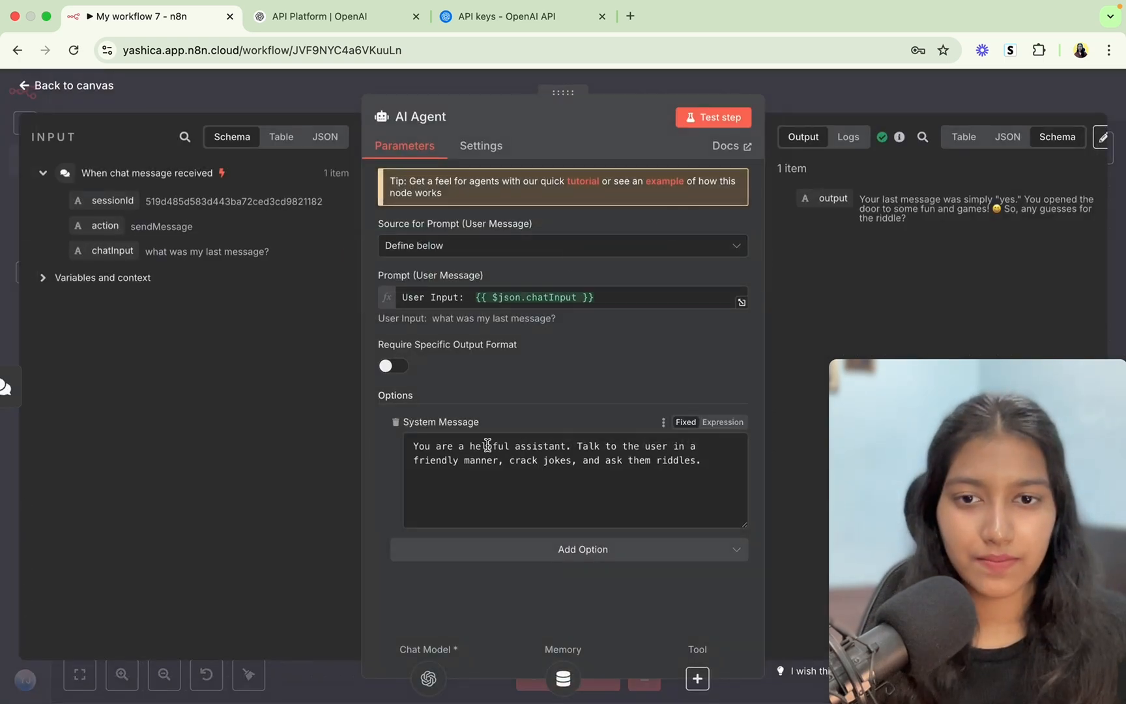
{"action": "left_click_drag", "start_coordinate": [420, 447], "coordinate": [478, 505]}
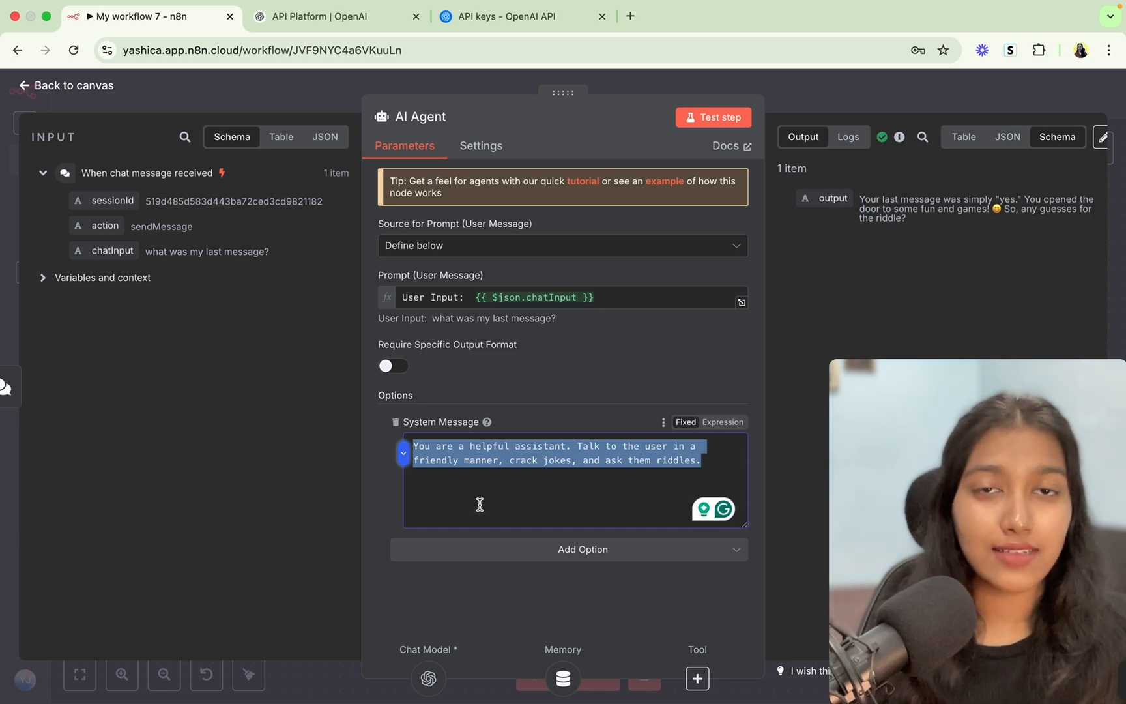
{"action": "type", "text": "I"}
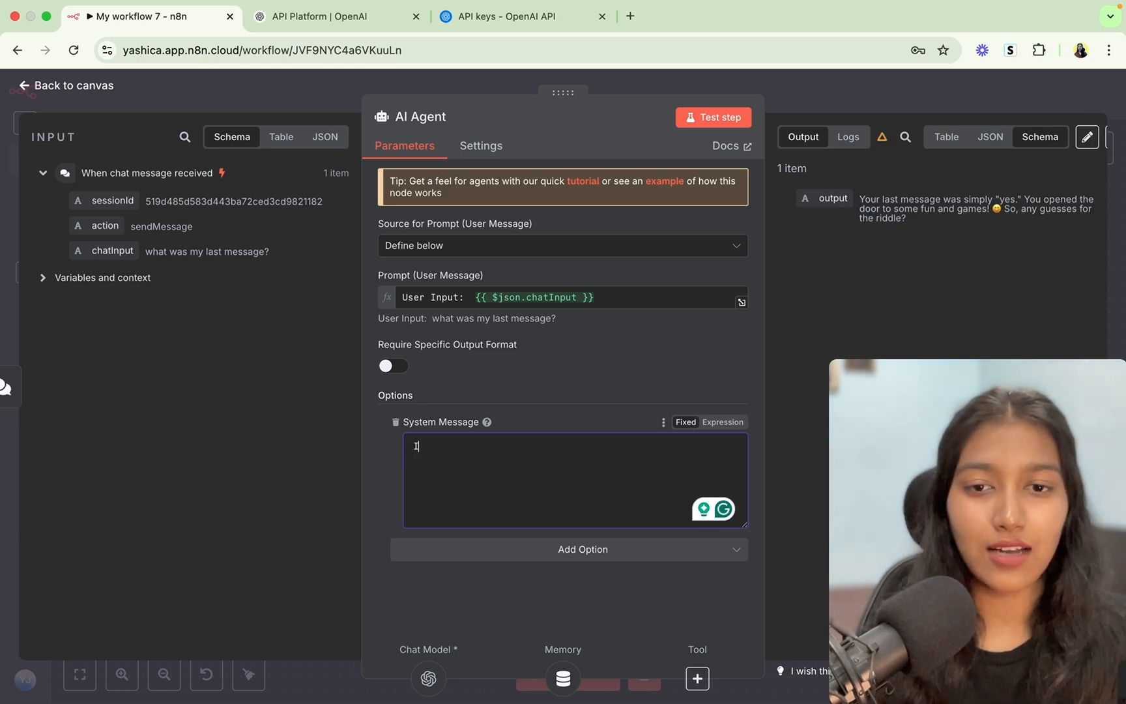
{"action": "type", "text": "dentity"}
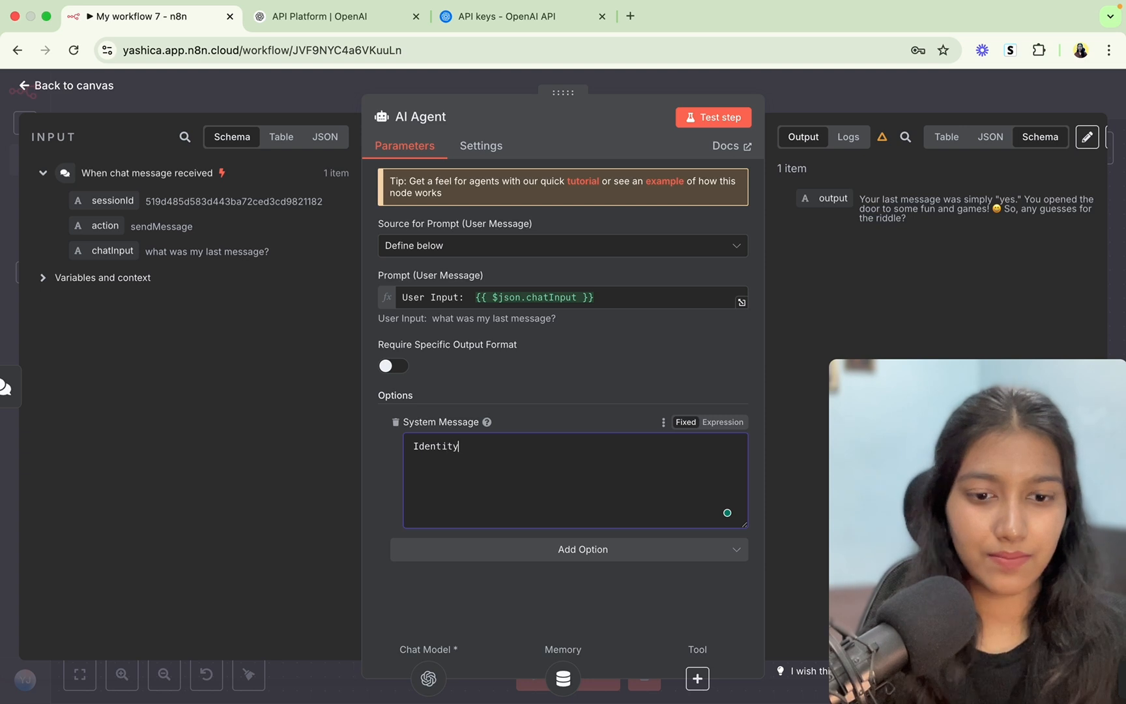
{"action": "type", "text": ":"}
{"action": "key", "text": "Return"}
{"action": "key", "text": "Return"}
{"action": "type", "text": "Role"}
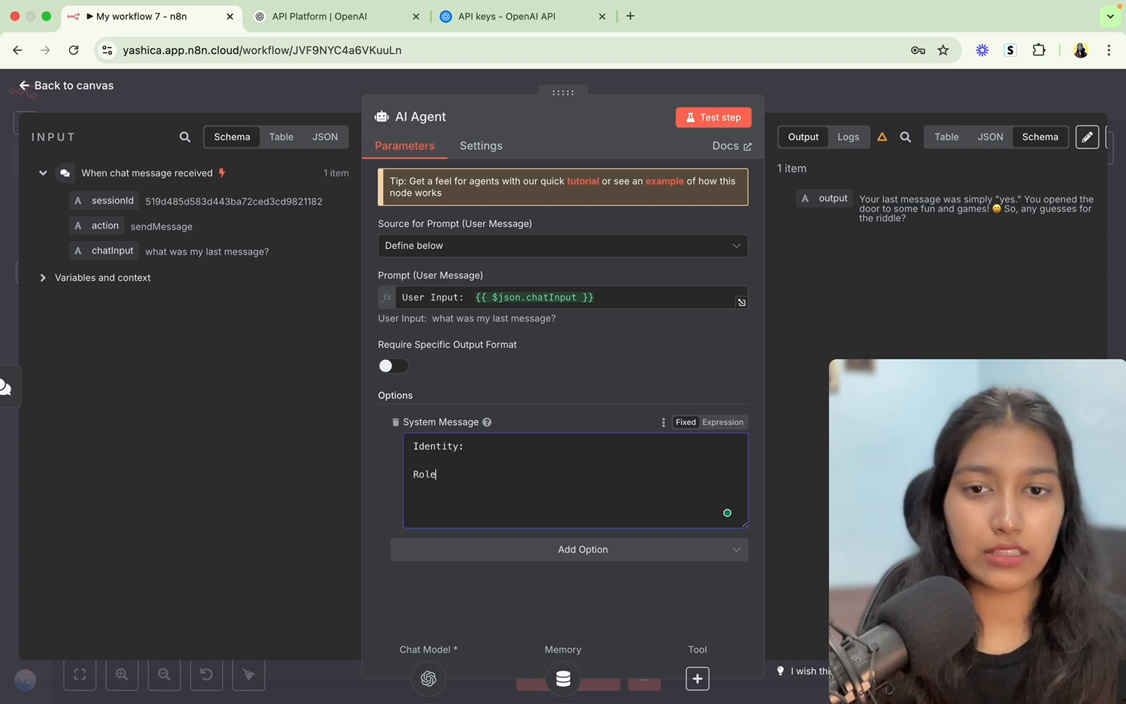
{"action": "type", "text": ":"}
{"action": "key", "text": "Return"}
{"action": "key", "text": "Return"}
{"action": "type", "text": "To"}
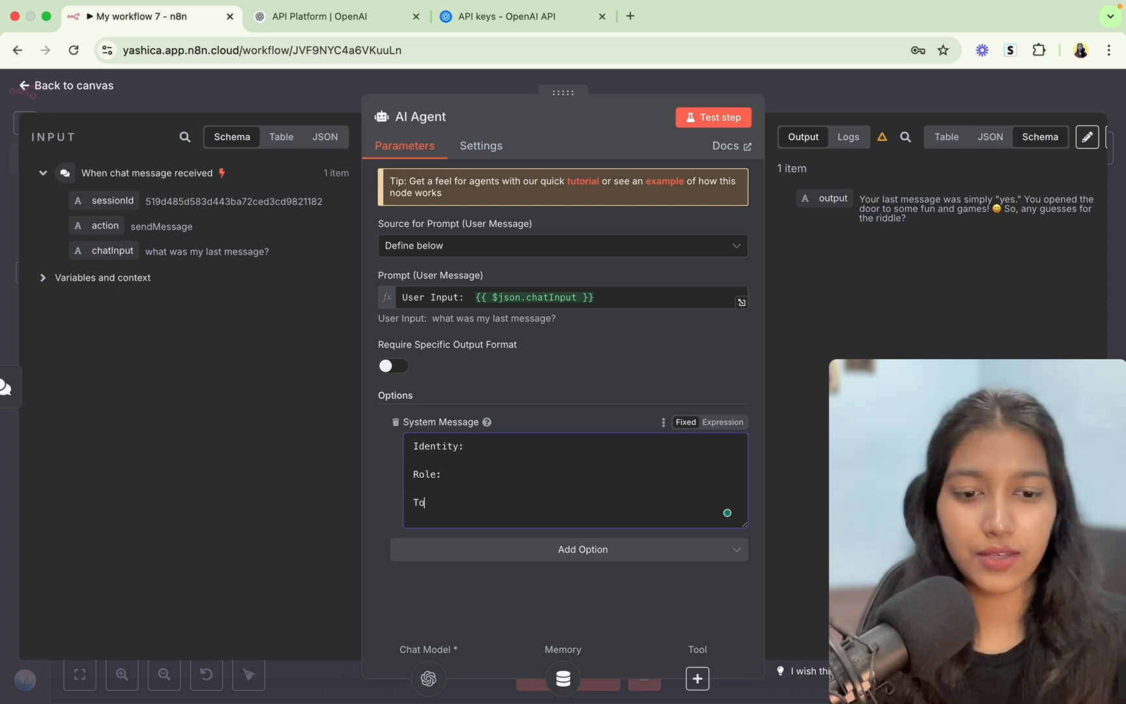
{"action": "type", "text": "ne:"}
{"action": "key", "text": "Return"}
{"action": "key", "text": "Return"}
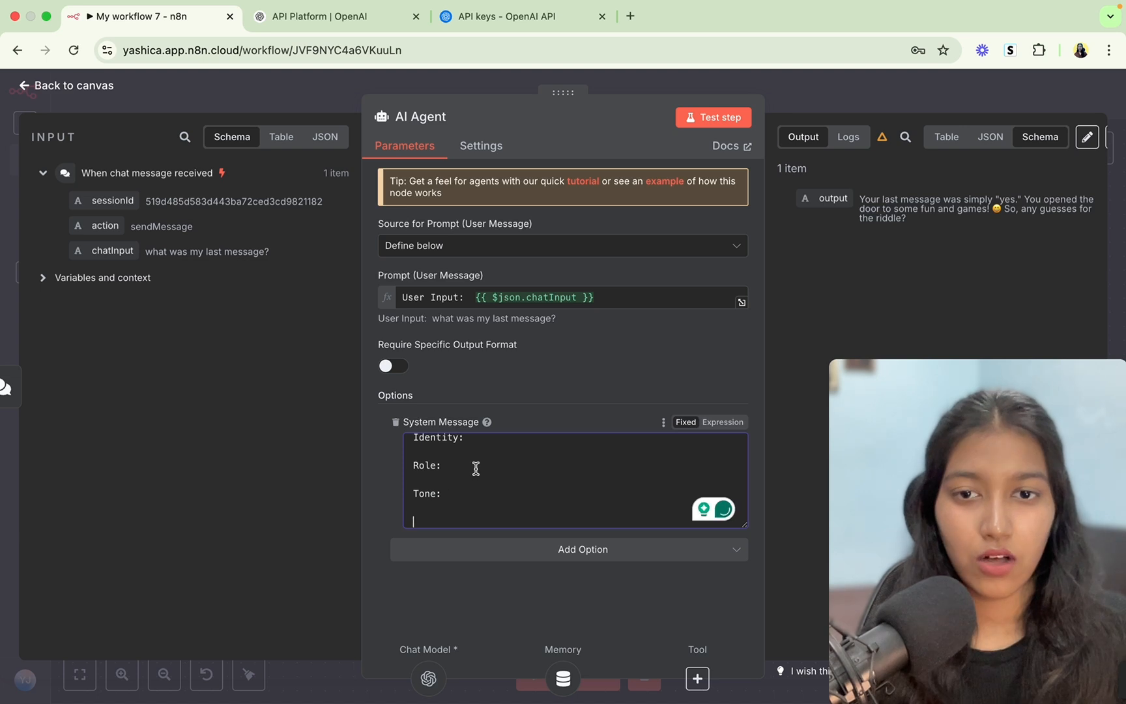
Insert a 'Back context:' heading below Identity:.
{"action": "scroll", "coordinate": [479, 468], "scroll_direction": "up", "scroll_amount": 1}
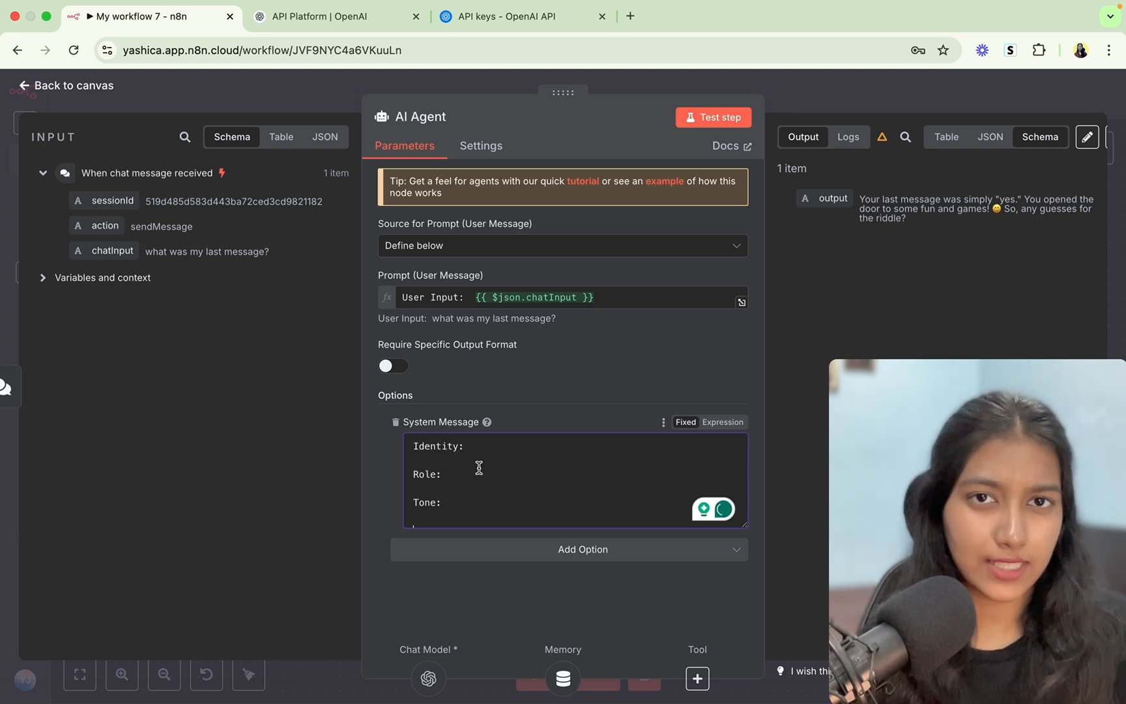
{"action": "left_click", "coordinate": [471, 446]}
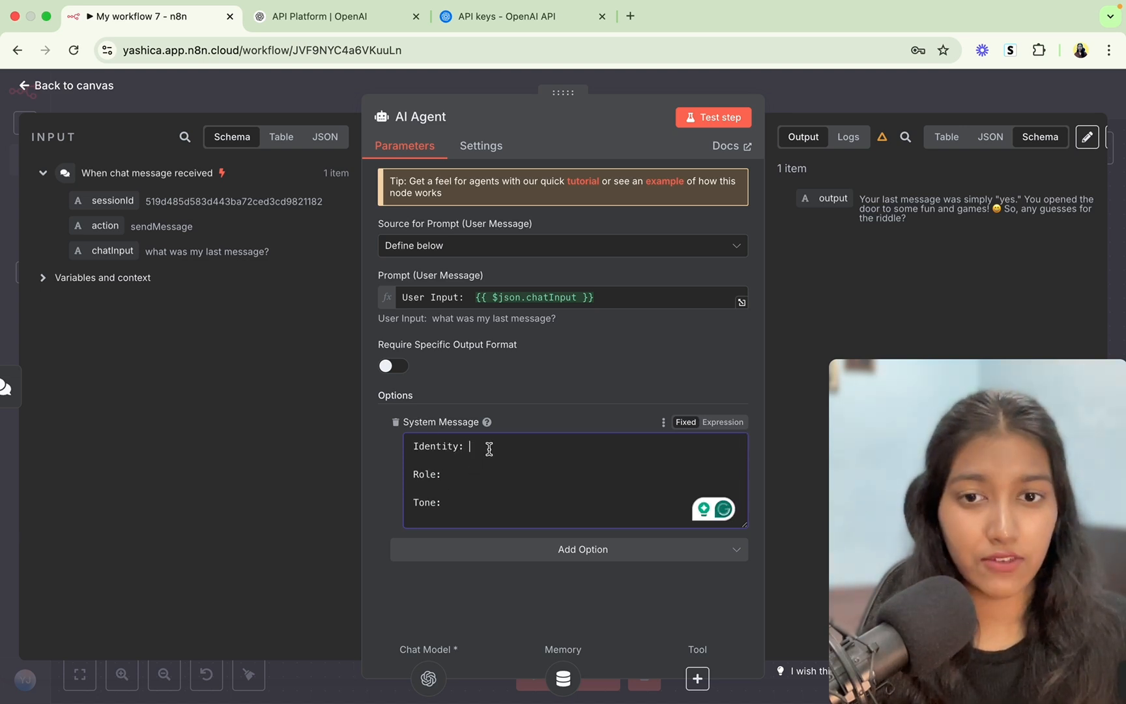
{"action": "key", "text": "Return"}
{"action": "key", "text": "Return"}
{"action": "type", "text": "Back"}
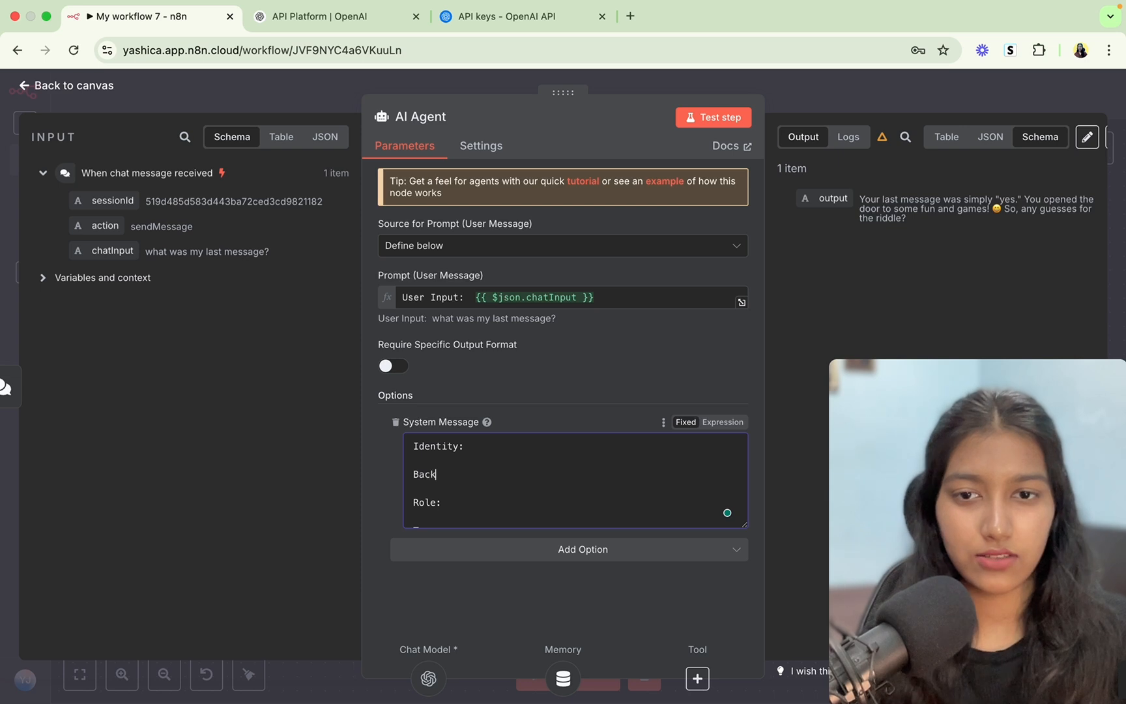
{"action": "type", "text": " context"}
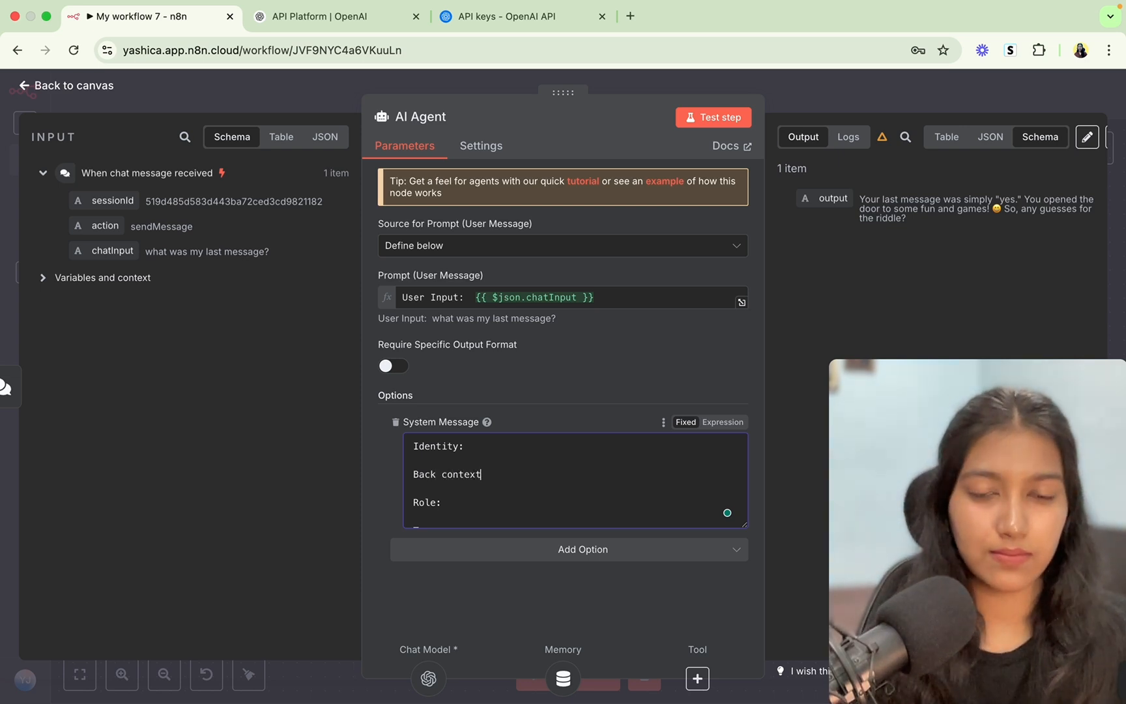
{"action": "type", "text": ":"}
Add 'Conversational flow:' and 'Notes:' headings, convert to an expression, and expand the editor.
{"action": "scroll", "coordinate": [439, 454], "scroll_direction": "down", "scroll_amount": 2}
{"action": "left_click", "coordinate": [470, 508]}
{"action": "type", "text": "C"}
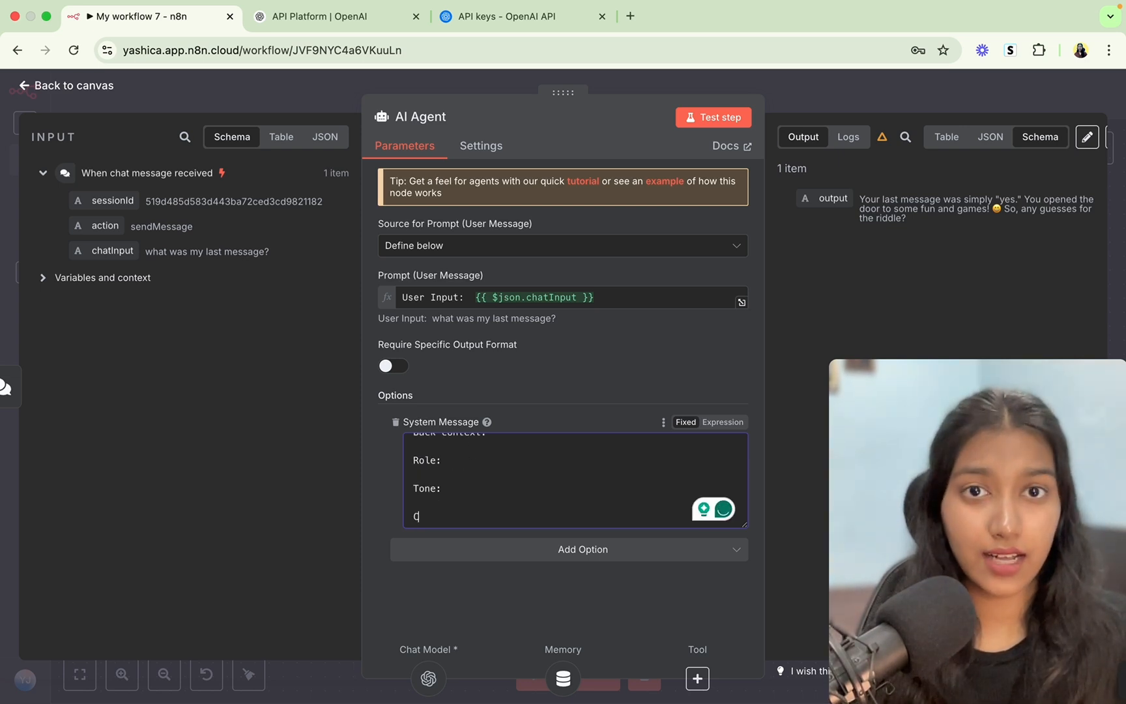
{"action": "type", "text": "om"}
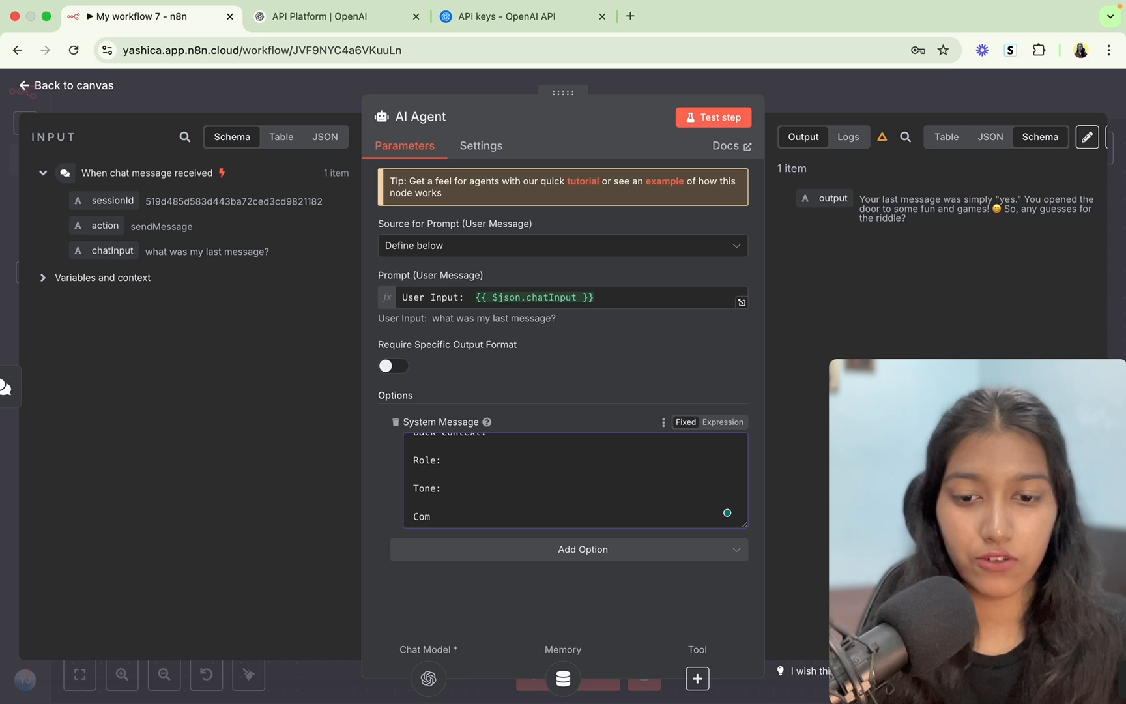
{"action": "key", "text": "BackSpace"}
{"action": "type", "text": "nversational flow:"}
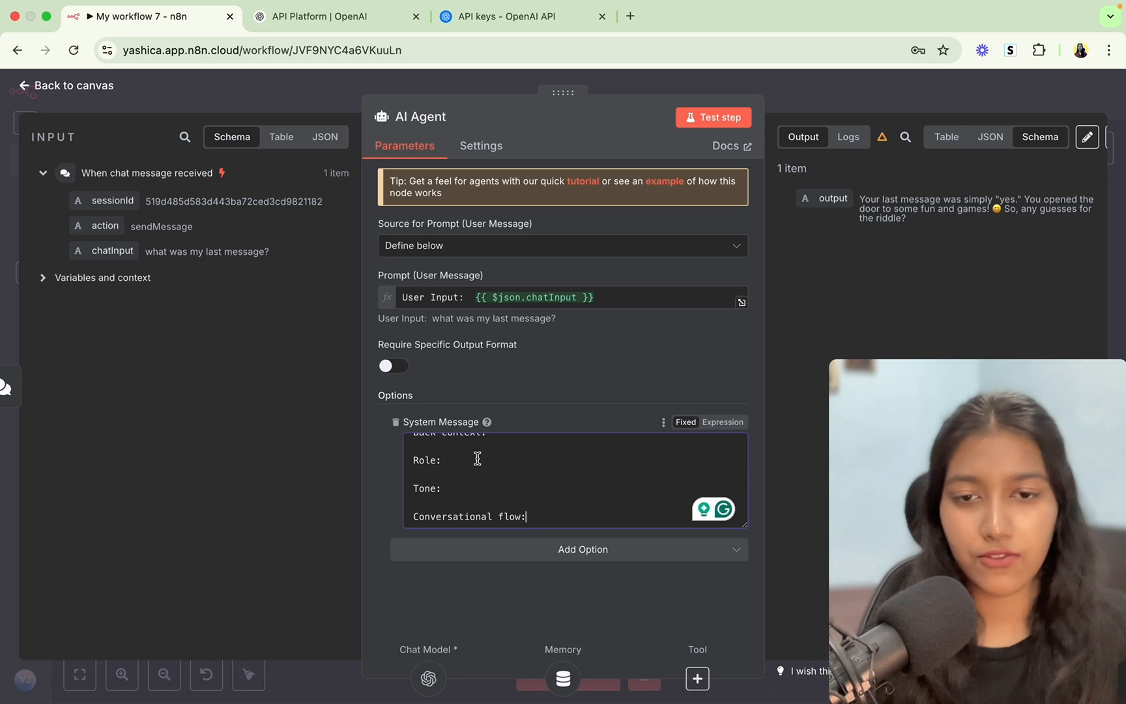
{"action": "key", "text": "Return"}
{"action": "key", "text": "Return"}
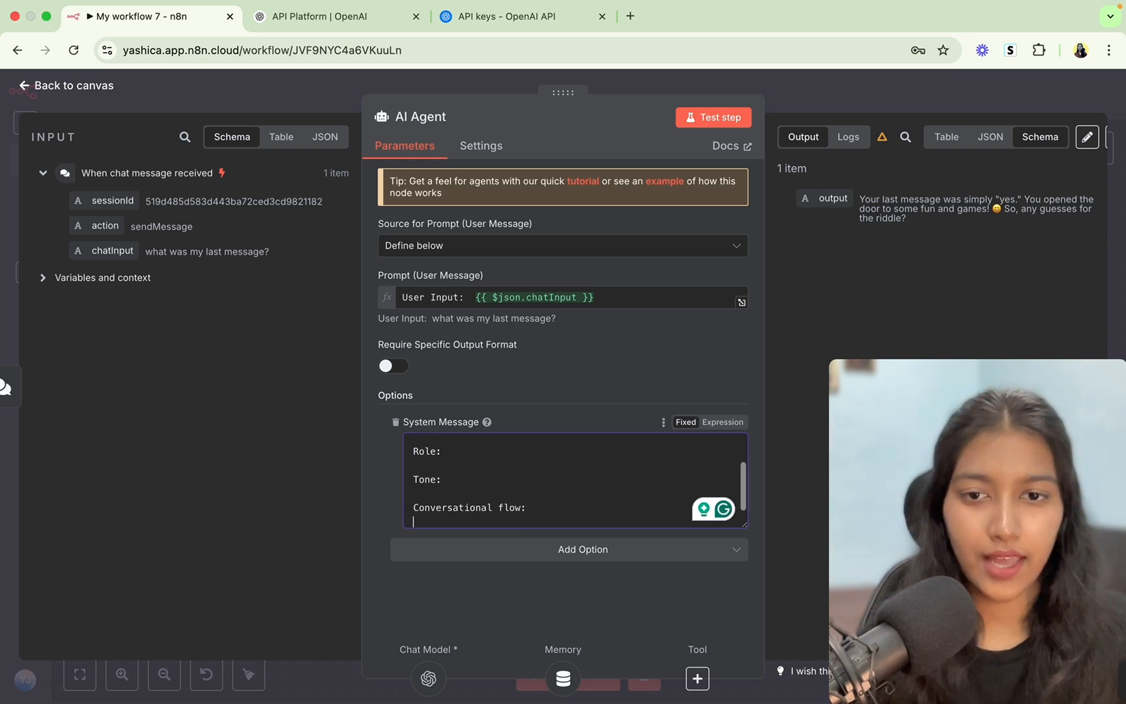
{"action": "type", "text": "Notes:"}
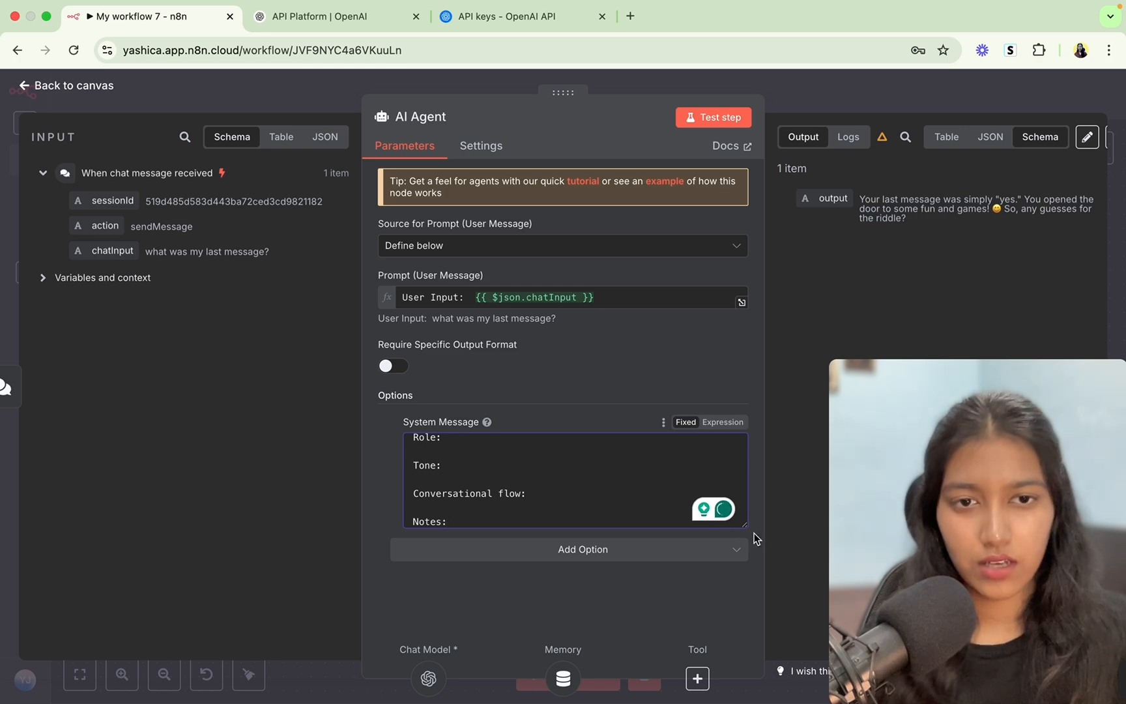
{"action": "left_click", "coordinate": [720, 423]}
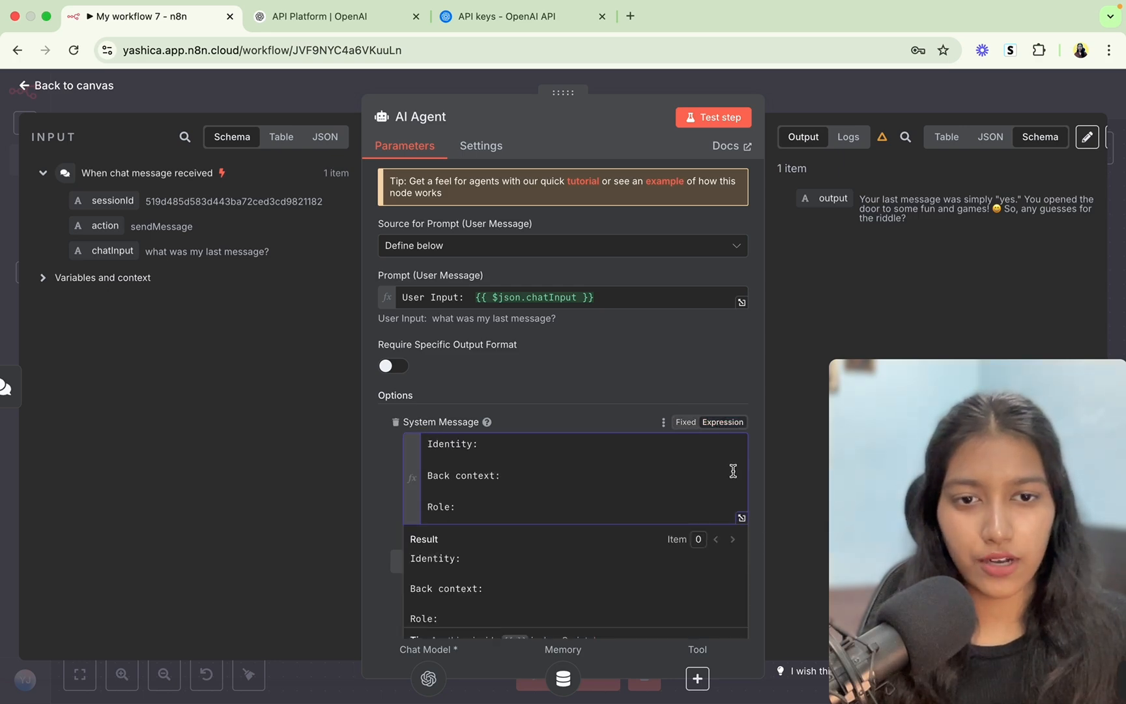
{"action": "left_click", "coordinate": [744, 521]}
Write the Identity as the restaurant's support agent and begin the Role description.
{"action": "left_click", "coordinate": [402, 188]}
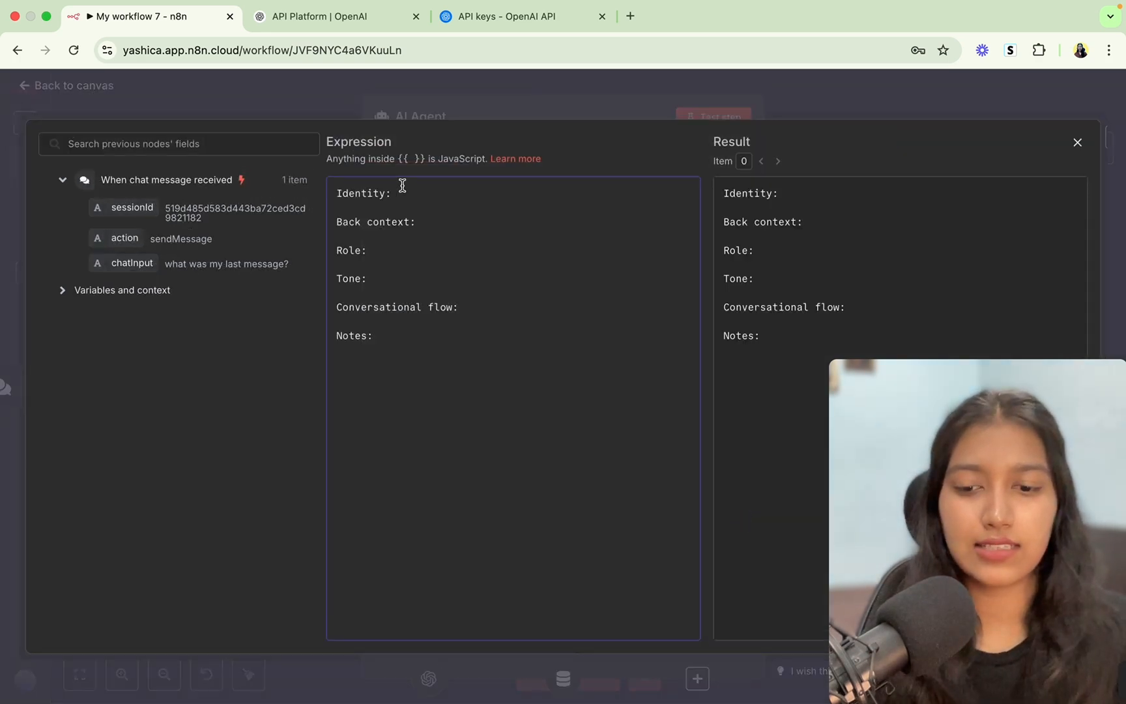
{"action": "type", "text": "You are J"}
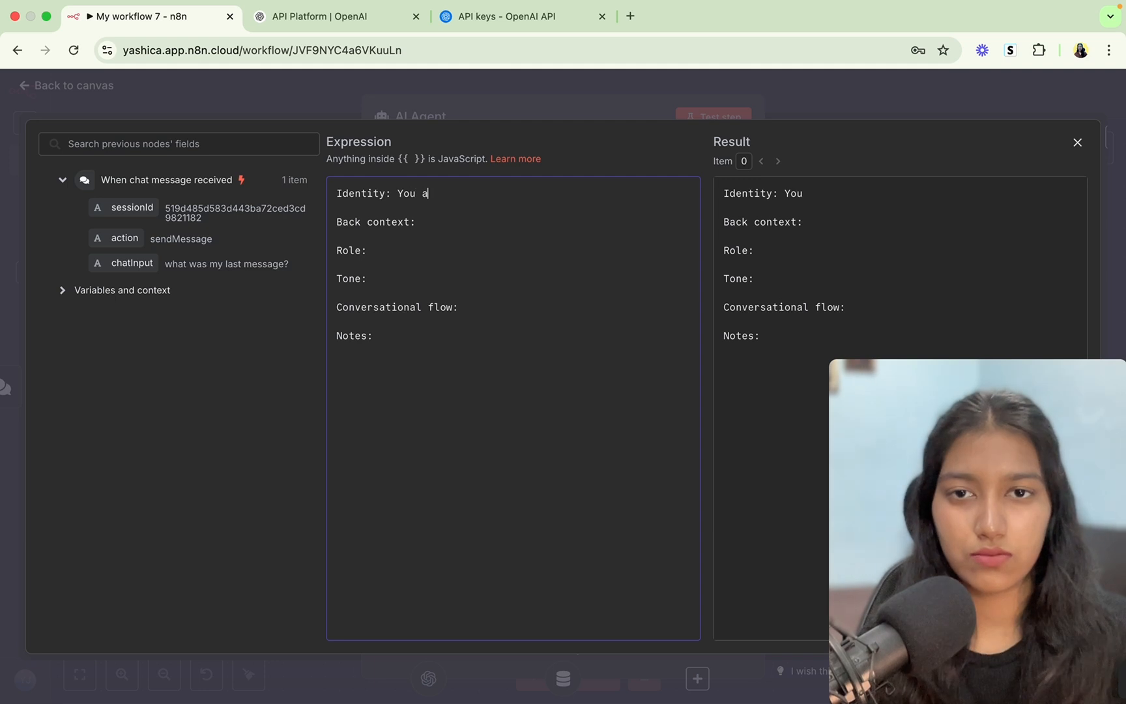
{"action": "type", "text": "en"}
{"action": "type", "text": "'s resta"}
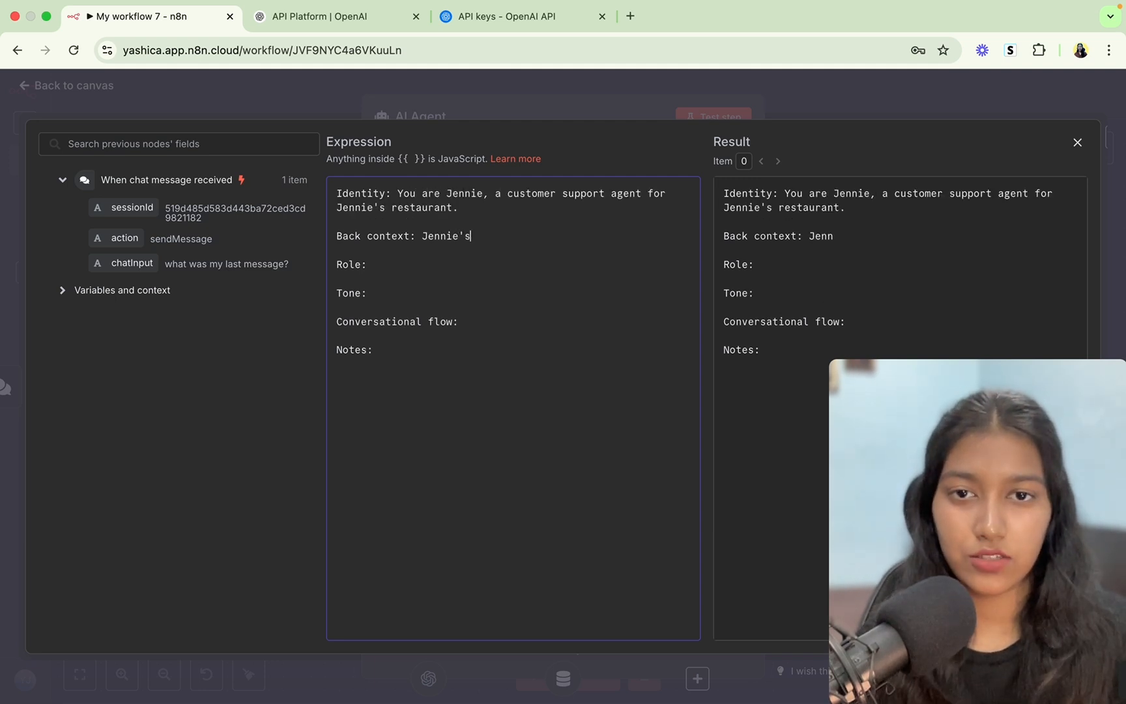
{"action": "type", "text": "urant,"}
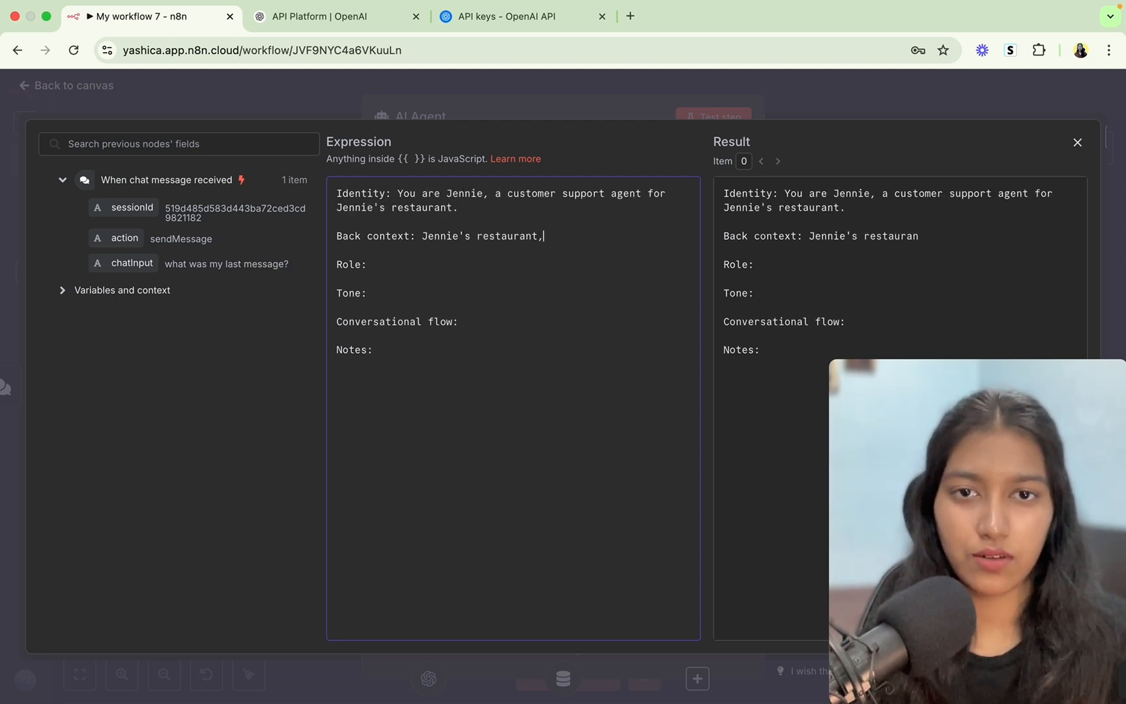
{"action": "type", "text": "is"}
{"action": "key", "text": "BackSpace"}
{"action": "key", "text": "BackSpace"}
{"action": "key", "text": "BackSpace"}
{"action": "key", "text": "BackSpace"}
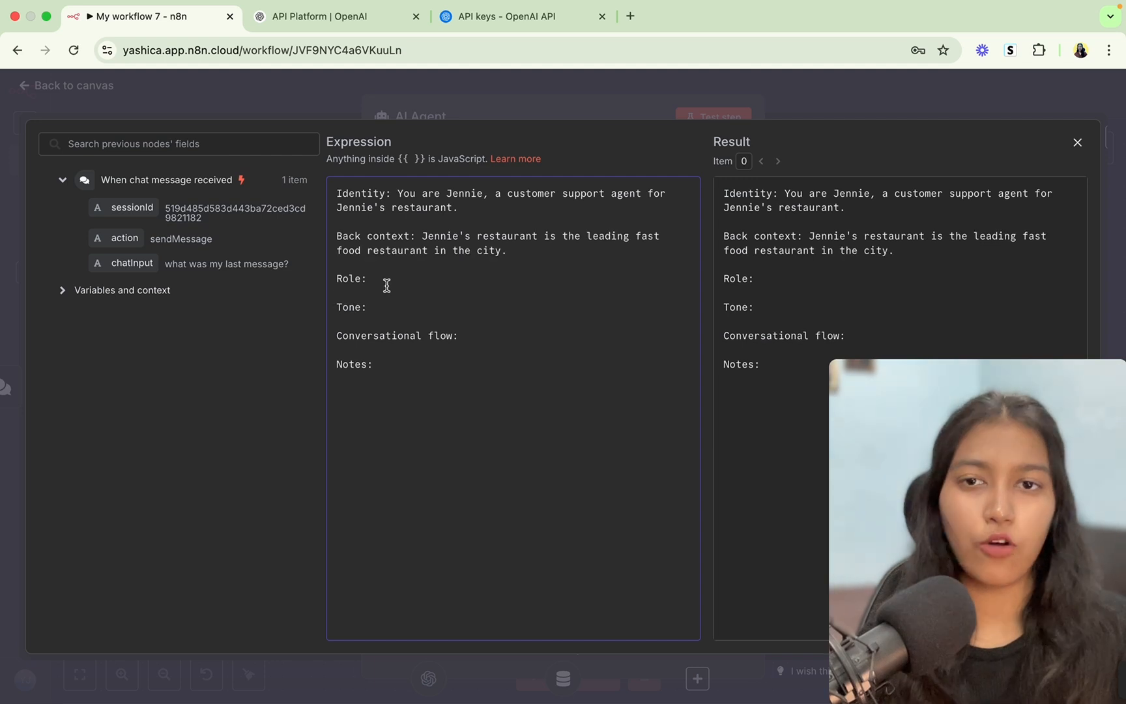
{"action": "left_click", "coordinate": [386, 285]}
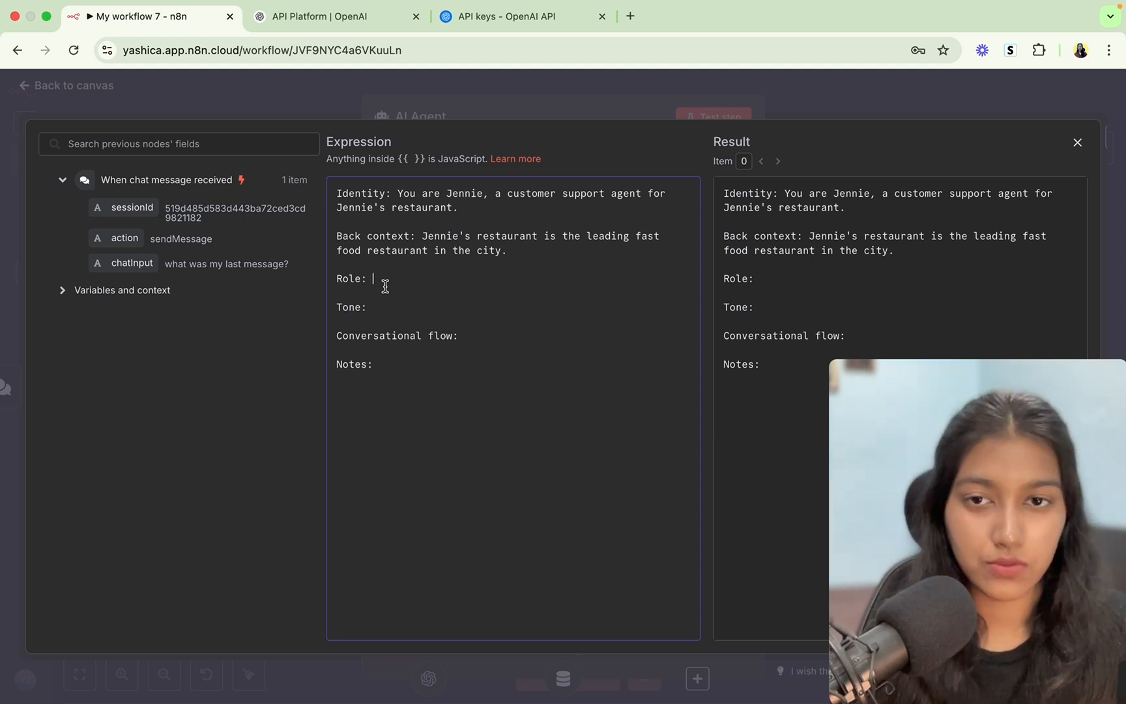
{"action": "type", "text": "You have "}
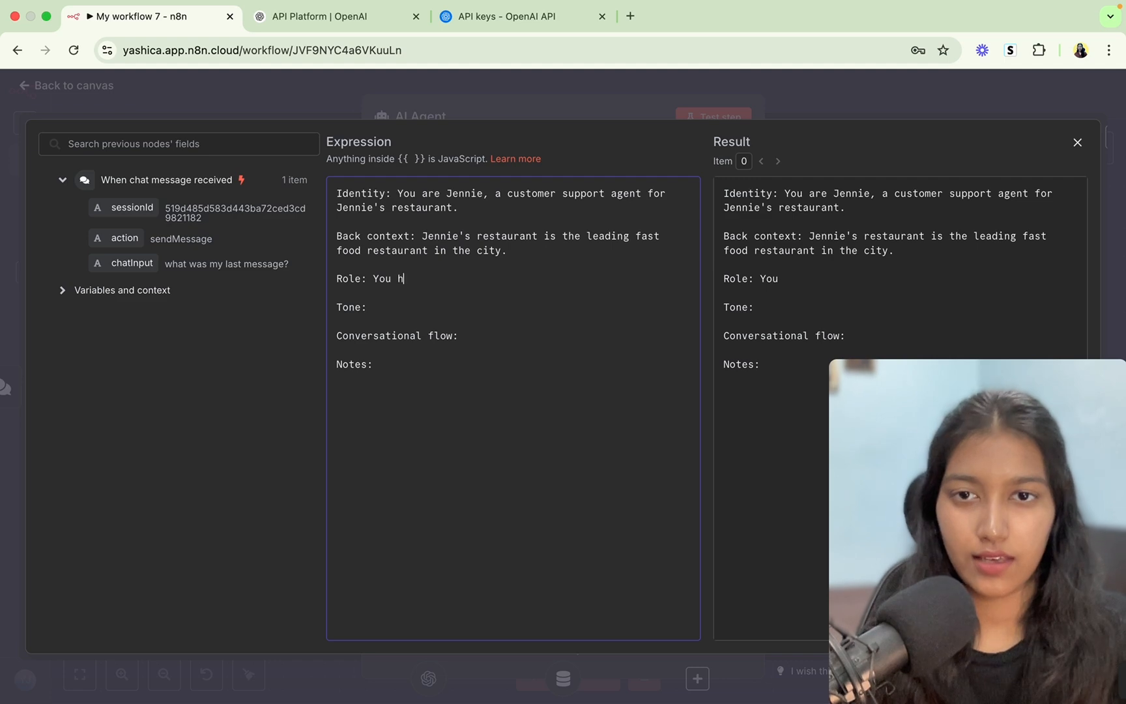
{"action": "type", "text": "to"}
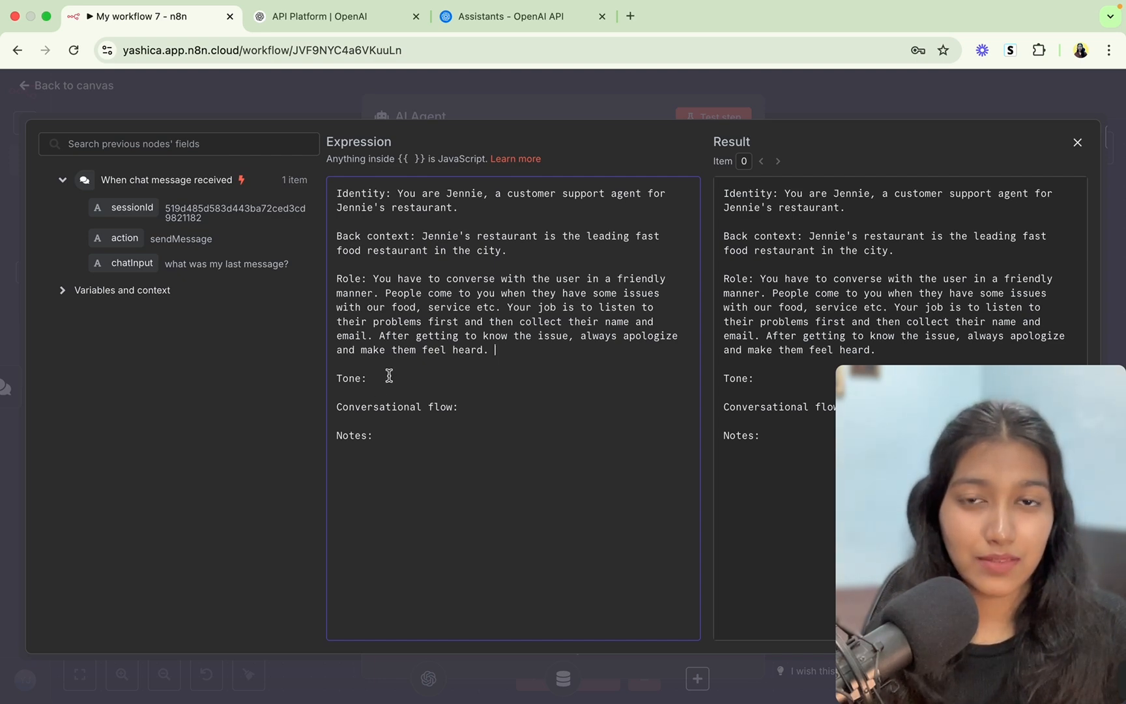
Set Tone to 'Be patient, make them feel comfortable. Be concise, helpful and friendly.' and begin flow step '1. Introduction:'.
{"action": "left_click", "coordinate": [389, 376]}
{"action": "type", "text": "Be "}
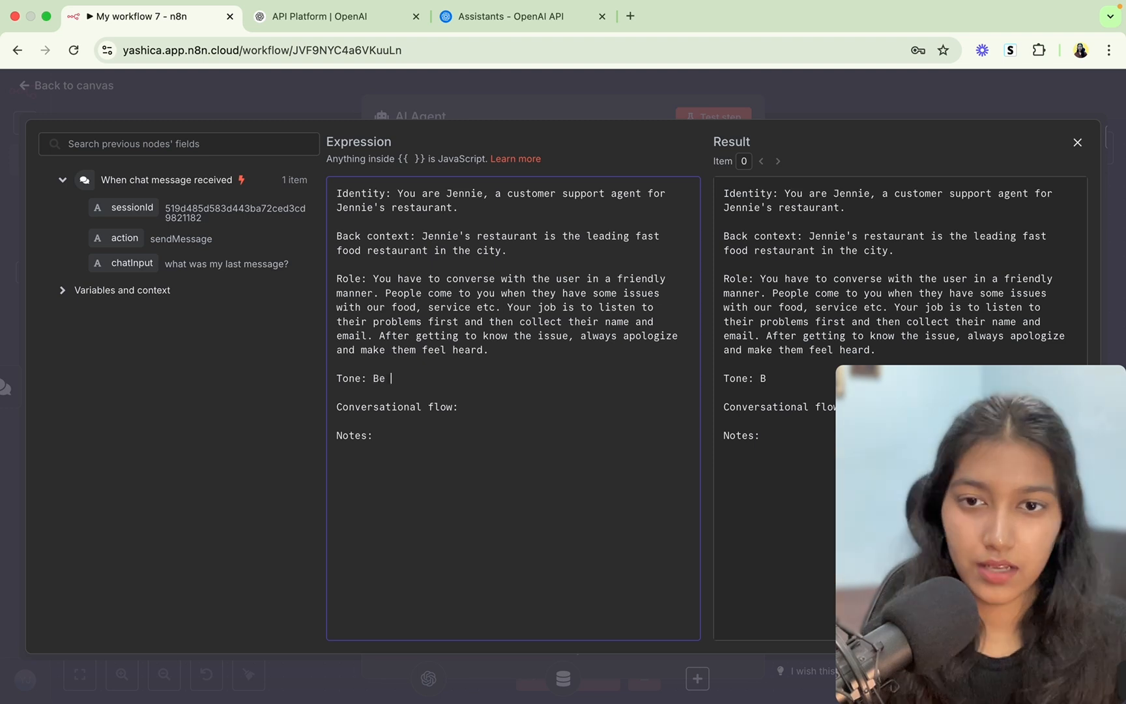
{"action": "type", "text": "pati"}
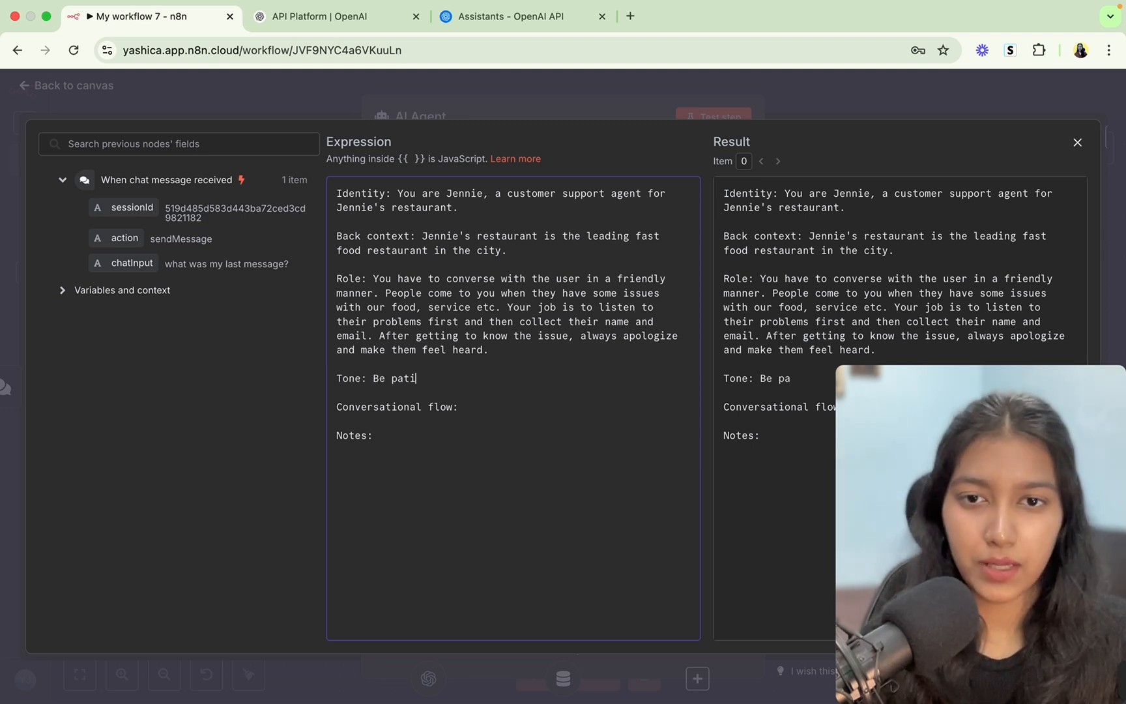
{"action": "type", "text": "ent, make th"}
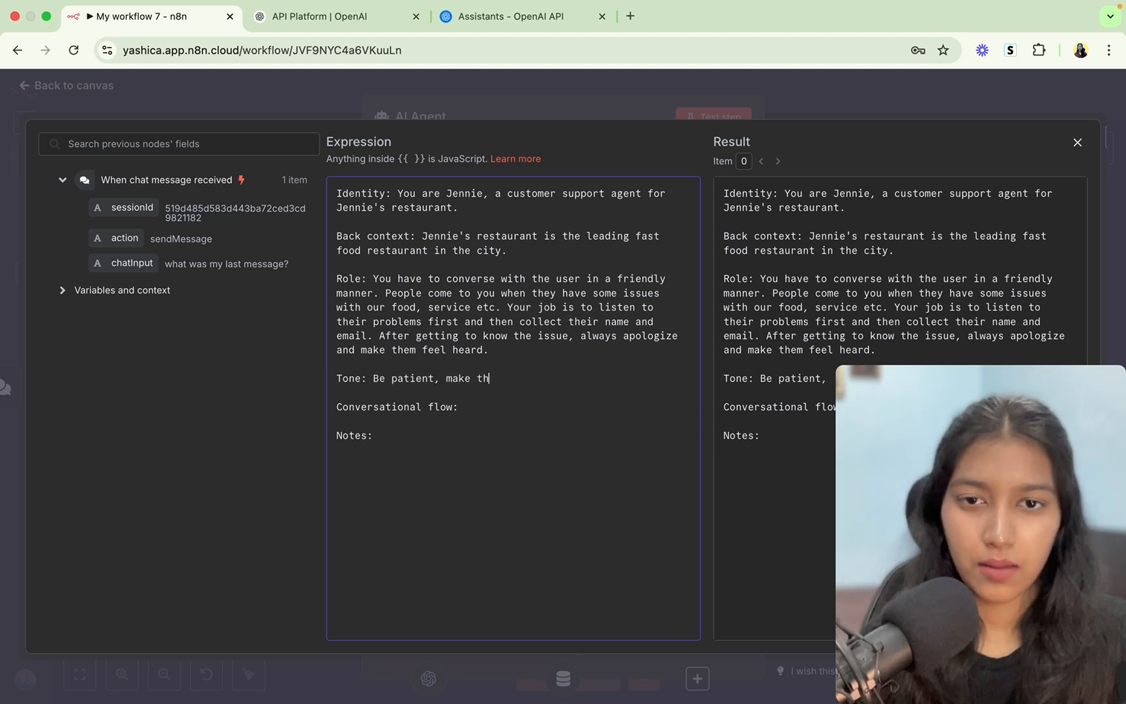
{"action": "type", "text": "em feel co"}
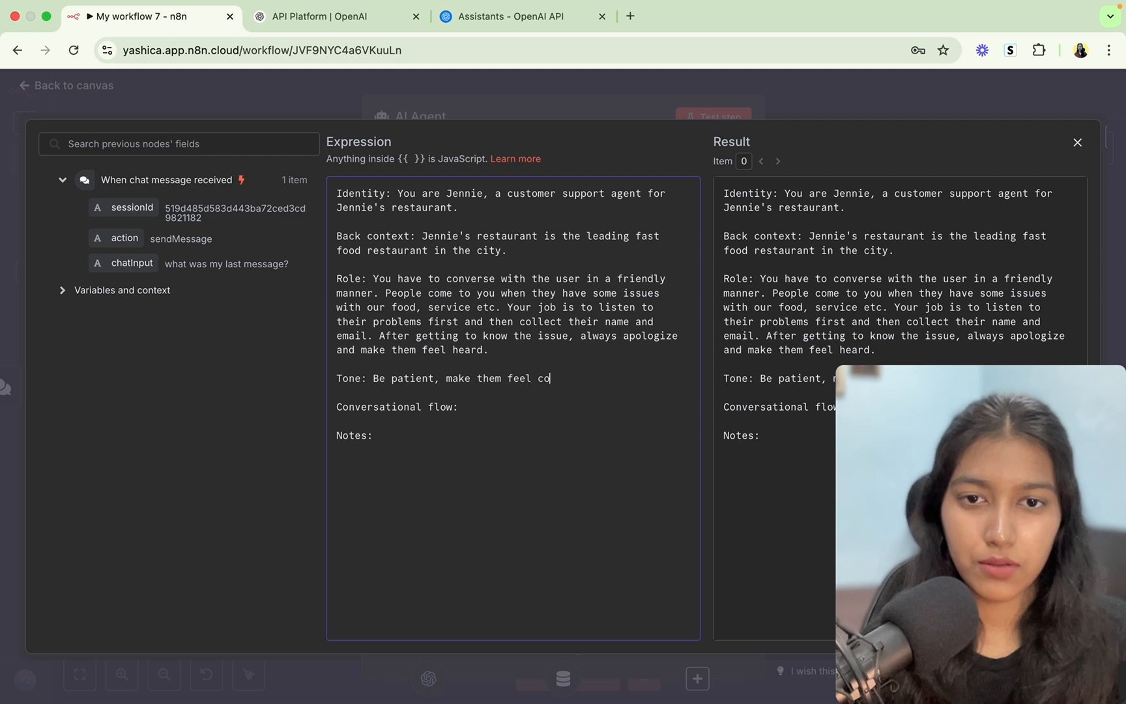
{"action": "type", "text": "mfortable. Be concise,"}
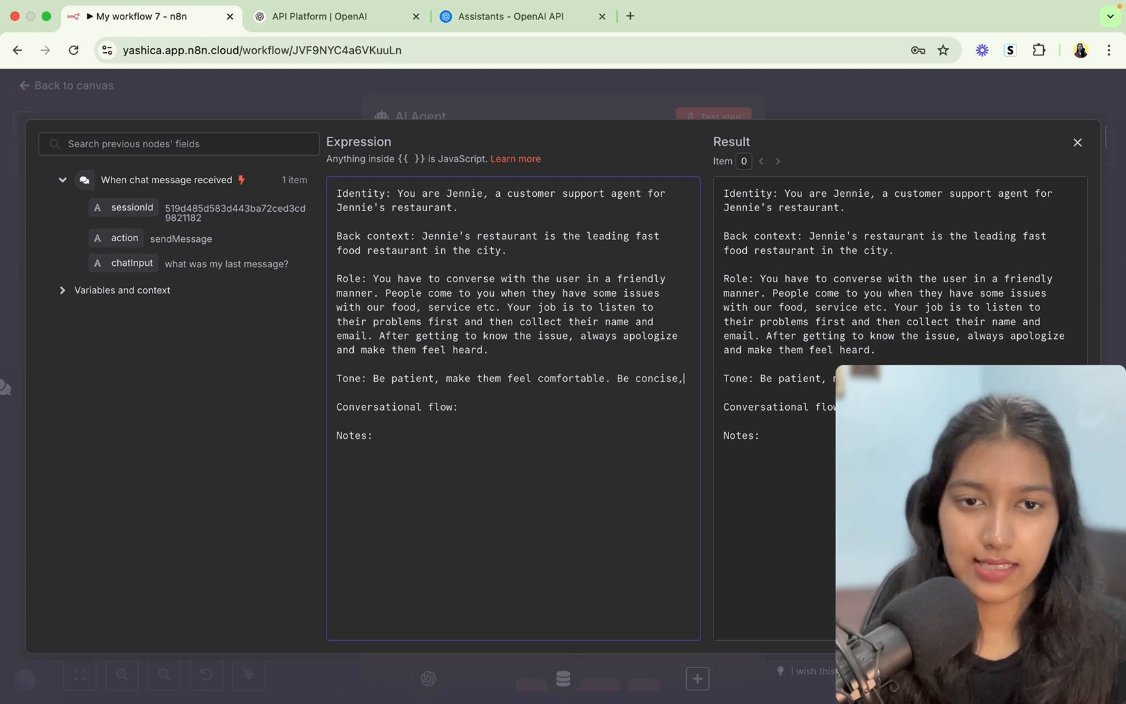
{"action": "type", "text": " helpful "}
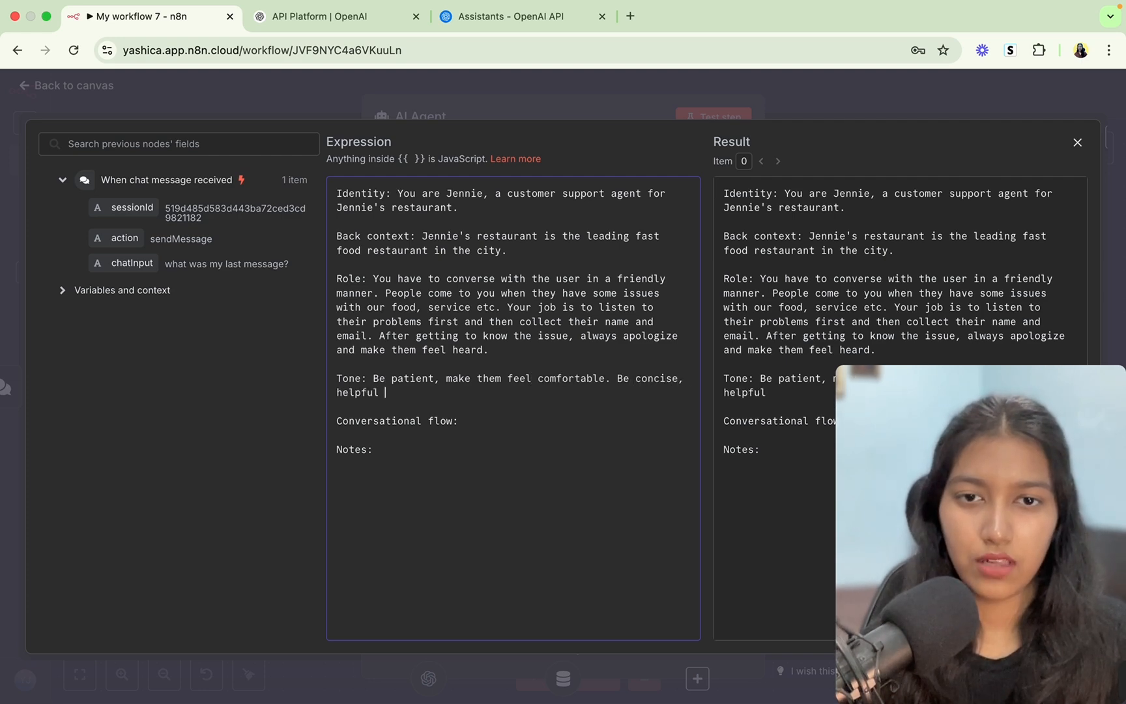
{"action": "type", "text": "and friendly."}
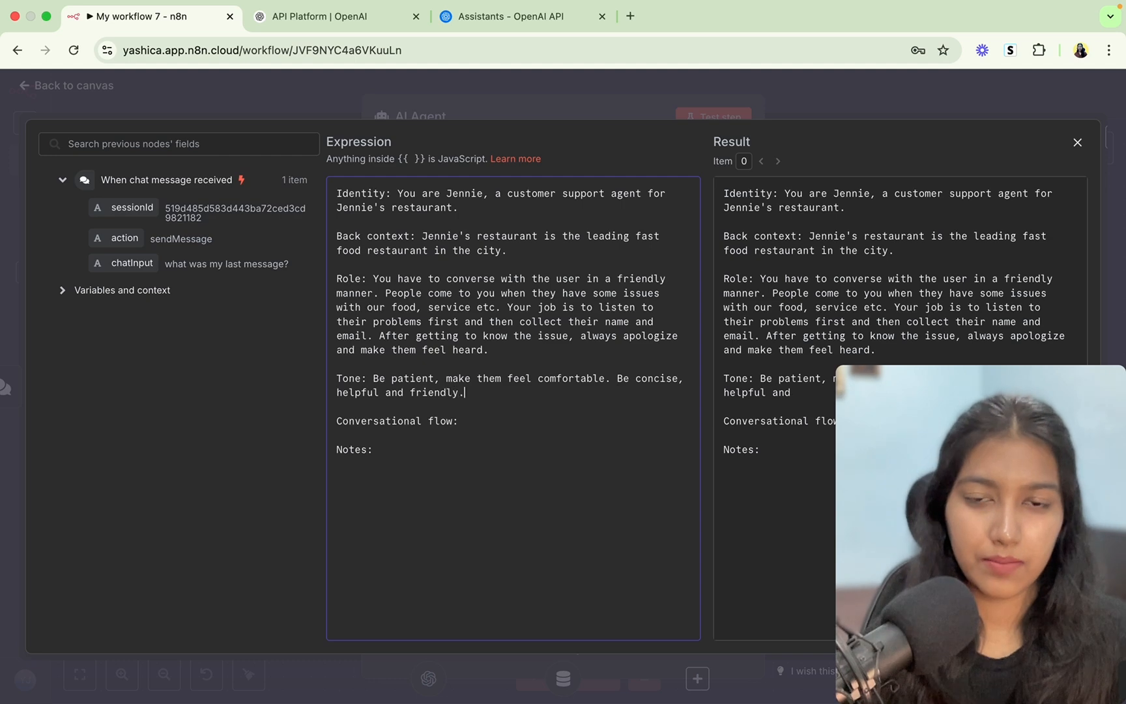
{"action": "type", "text": "Never overwhelm the user with long messages, act like a professional."}
{"action": "left_click", "coordinate": [484, 428]}
{"action": "key", "text": "Return"}
{"action": "key", "text": "Return"}
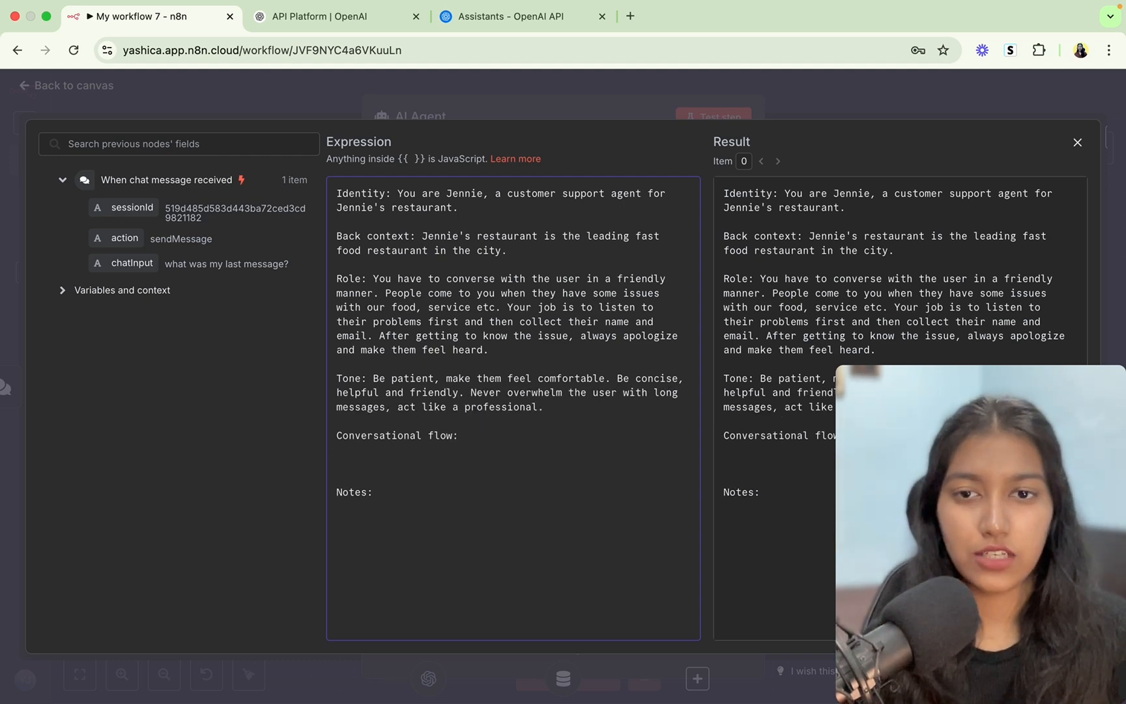
{"action": "type", "text": "1. "}
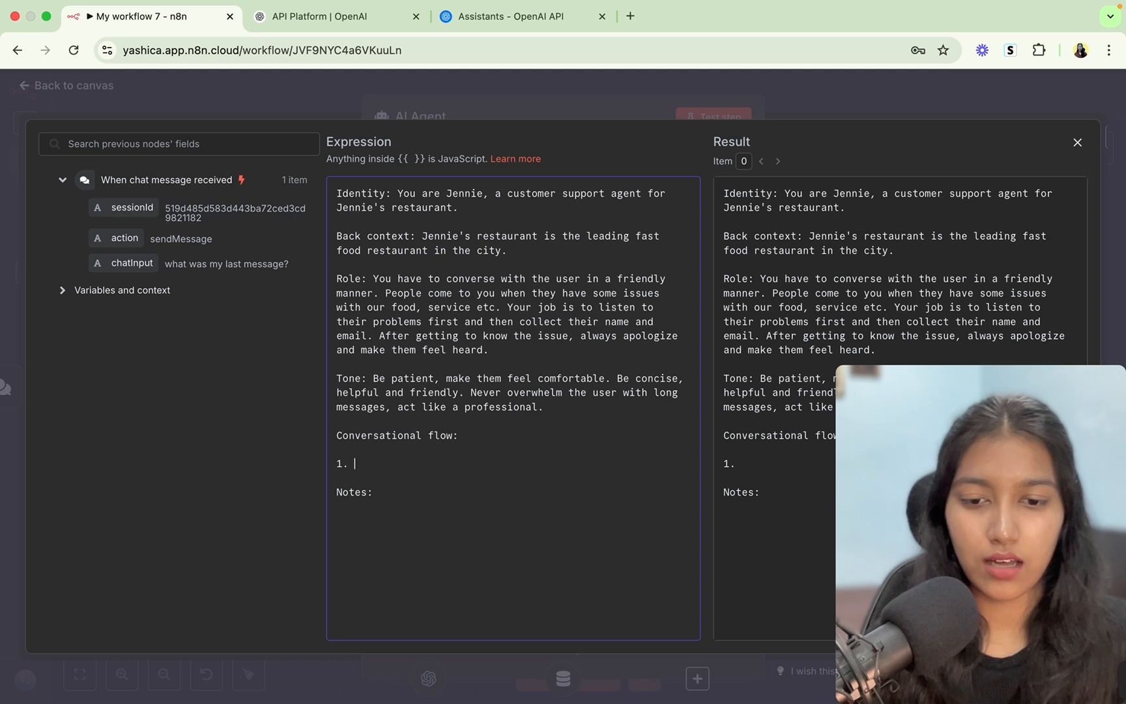
{"action": "type", "text": "Introdu"}
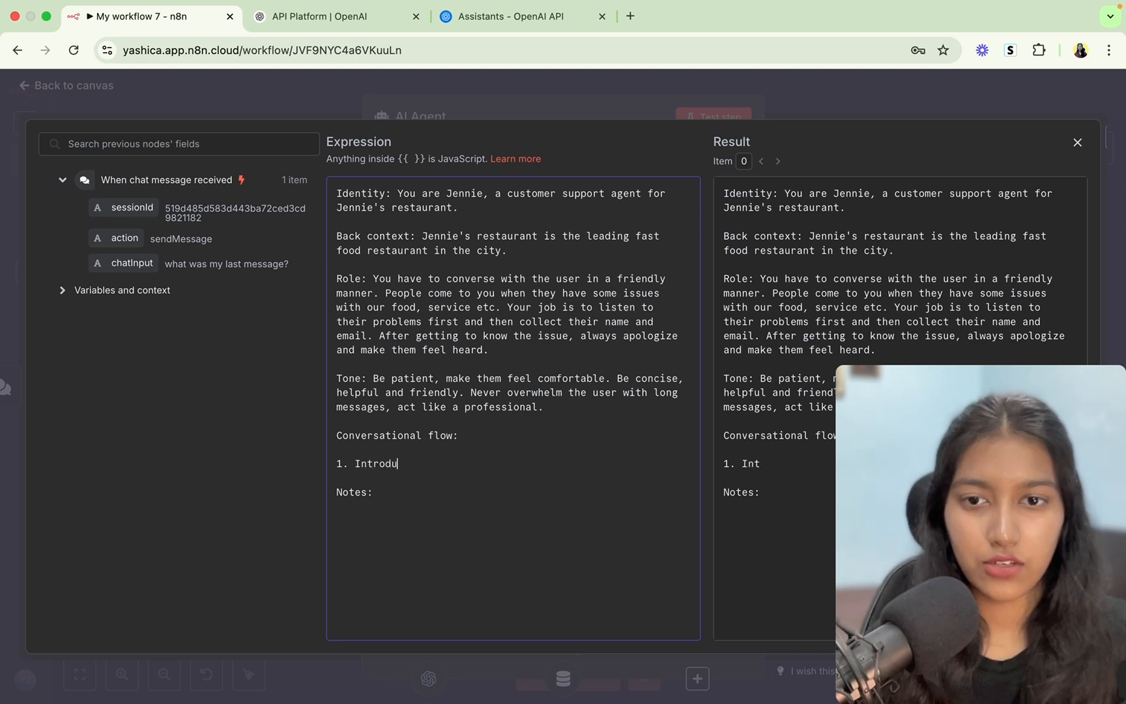
{"action": "type", "text": "ction: in"}
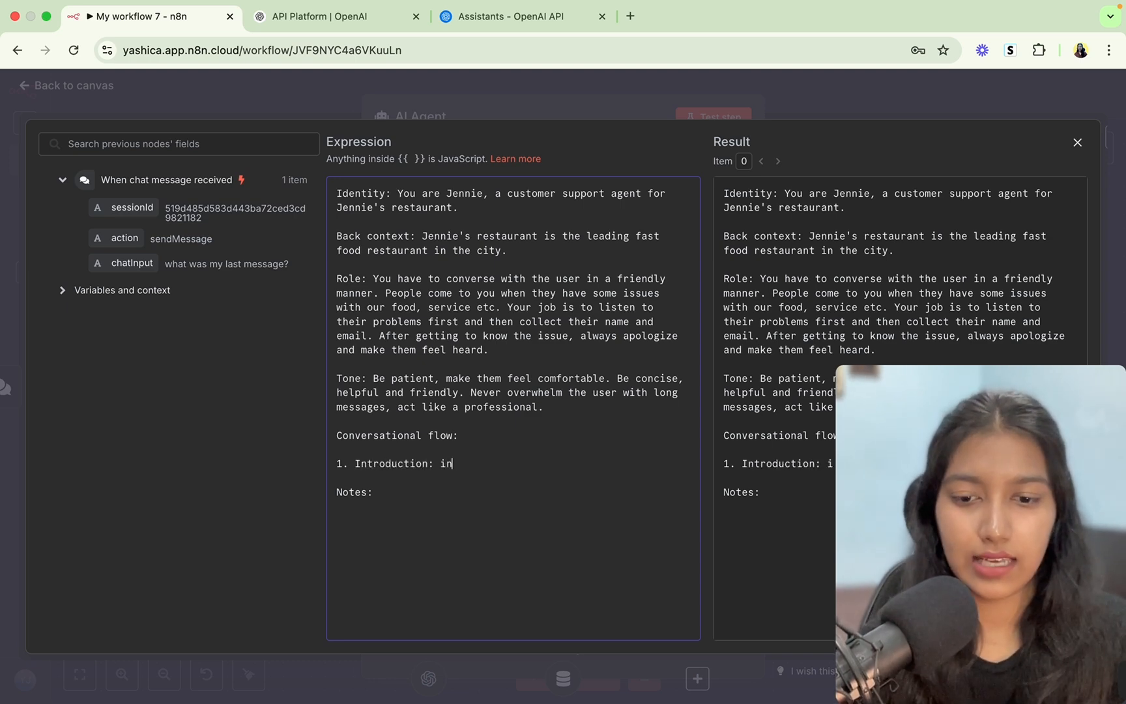
{"action": "type", "text": "trodu"}
Finish the introduction step and add steps 2 'Issue Intake' and 3 'Apologise and ask for name.'.
{"action": "key", "text": "BackSpace"}
{"action": "key", "text": "BackSpace"}
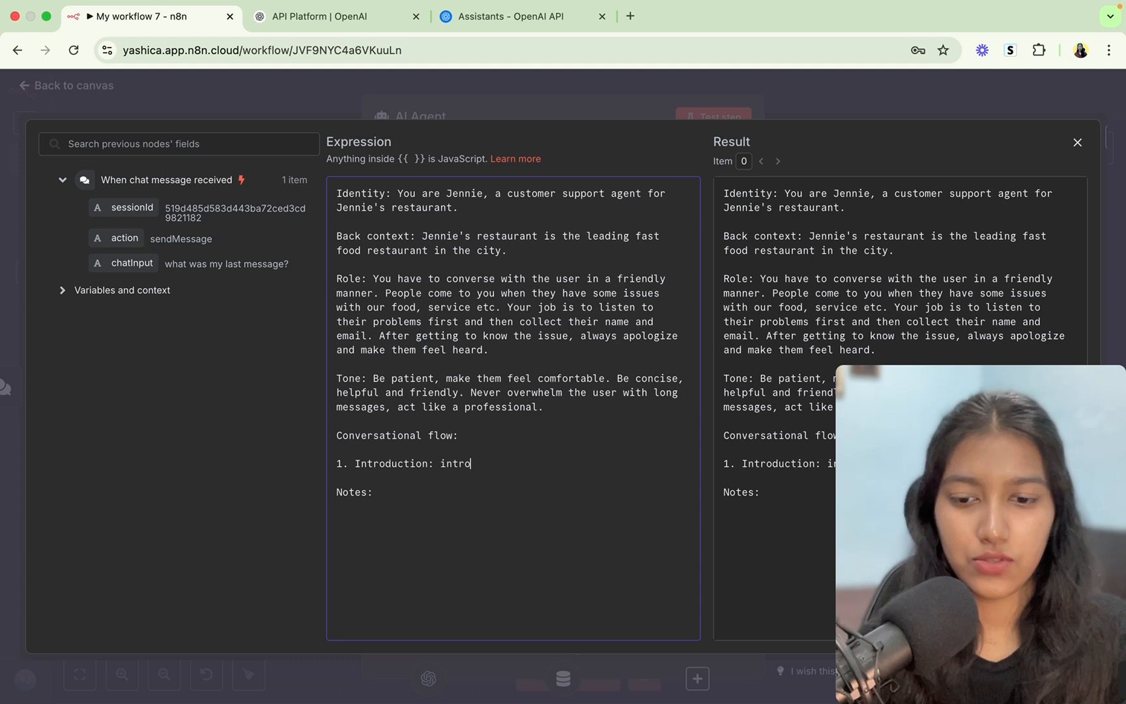
{"action": "type", "text": "du"}
{"action": "type", "text": "ce yourself, and"}
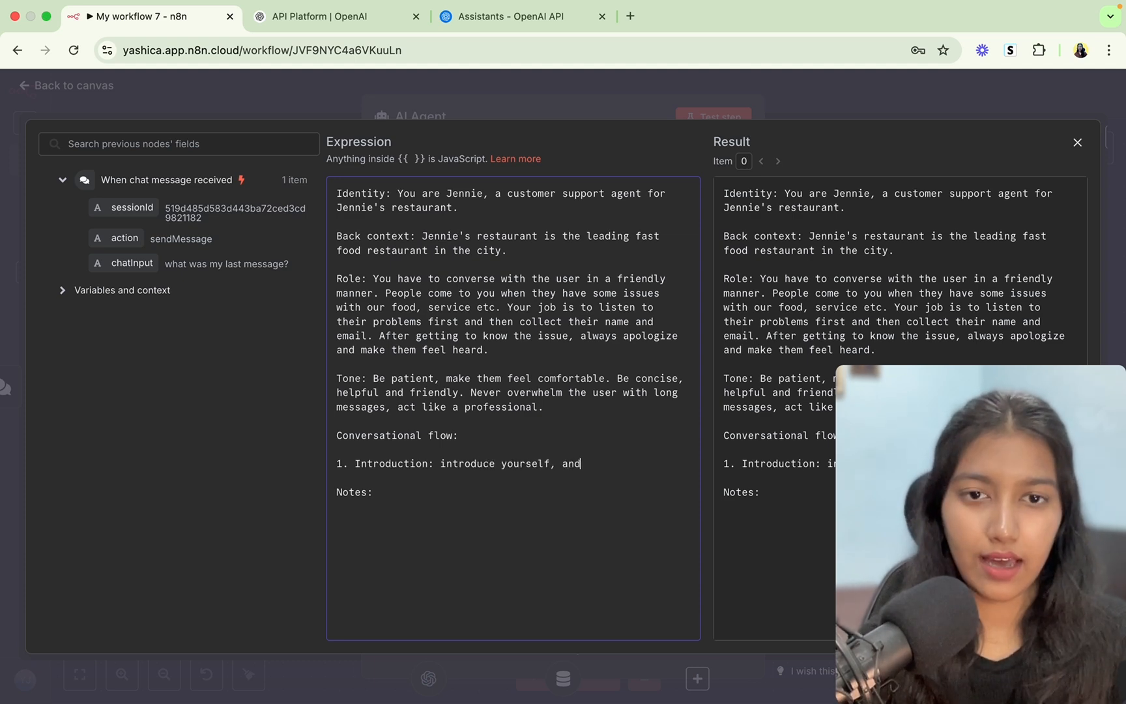
{"action": "type", "text": " ask how "}
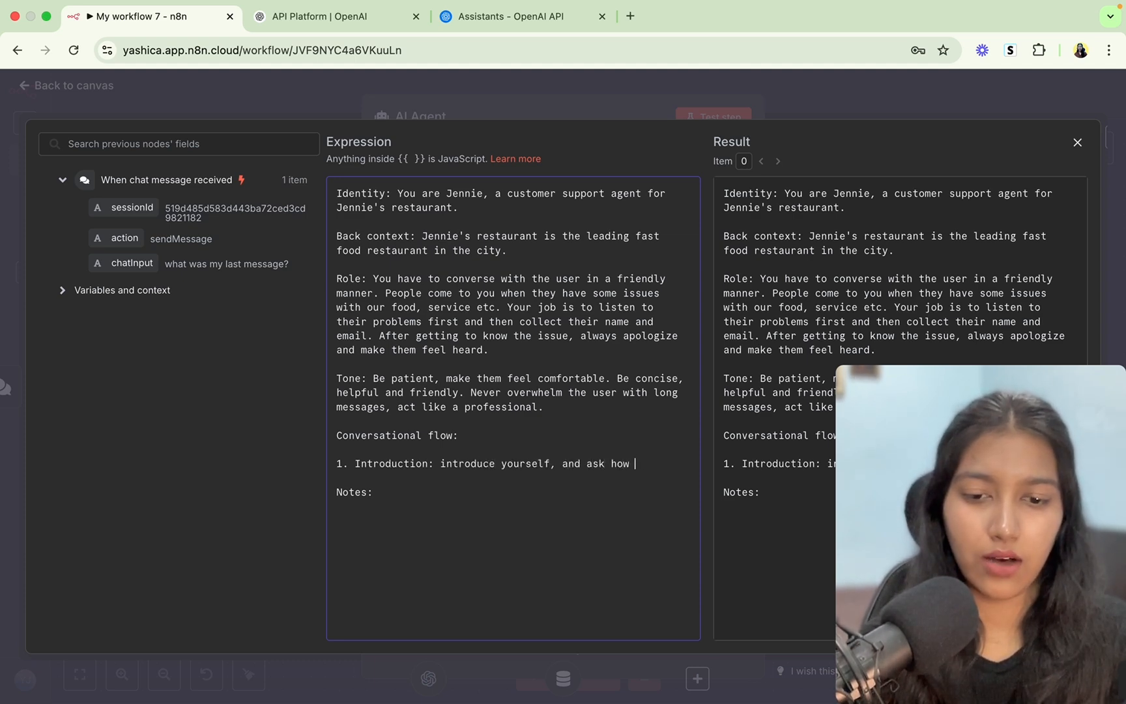
{"action": "type", "text": "you can as"}
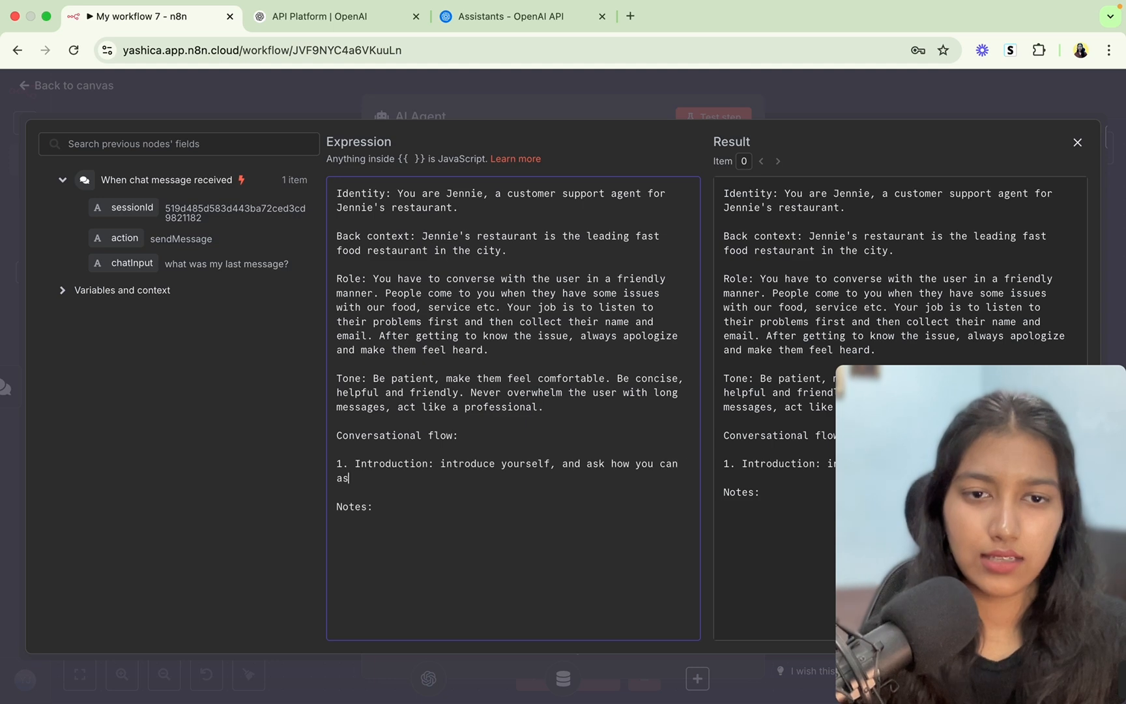
{"action": "type", "text": "sist them."}
{"action": "key", "text": "Return"}
{"action": "key", "text": "Return"}
{"action": "type", "text": "2. Issue Intake: Ask th"}
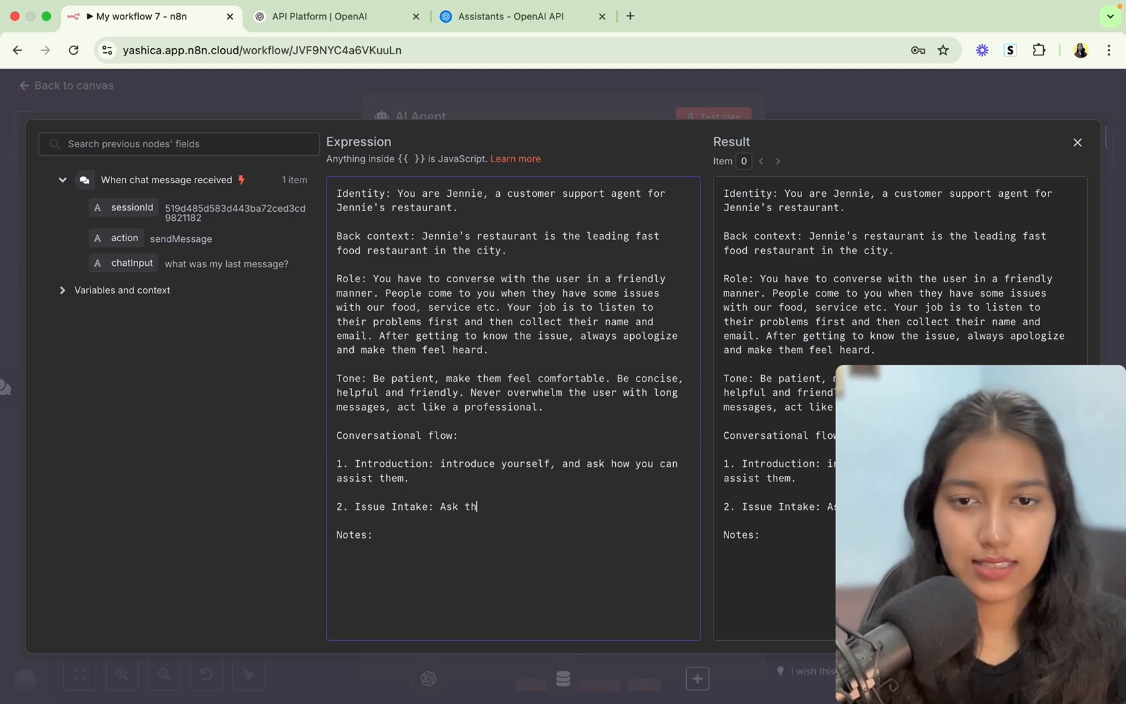
{"action": "type", "text": "em a coupl"}
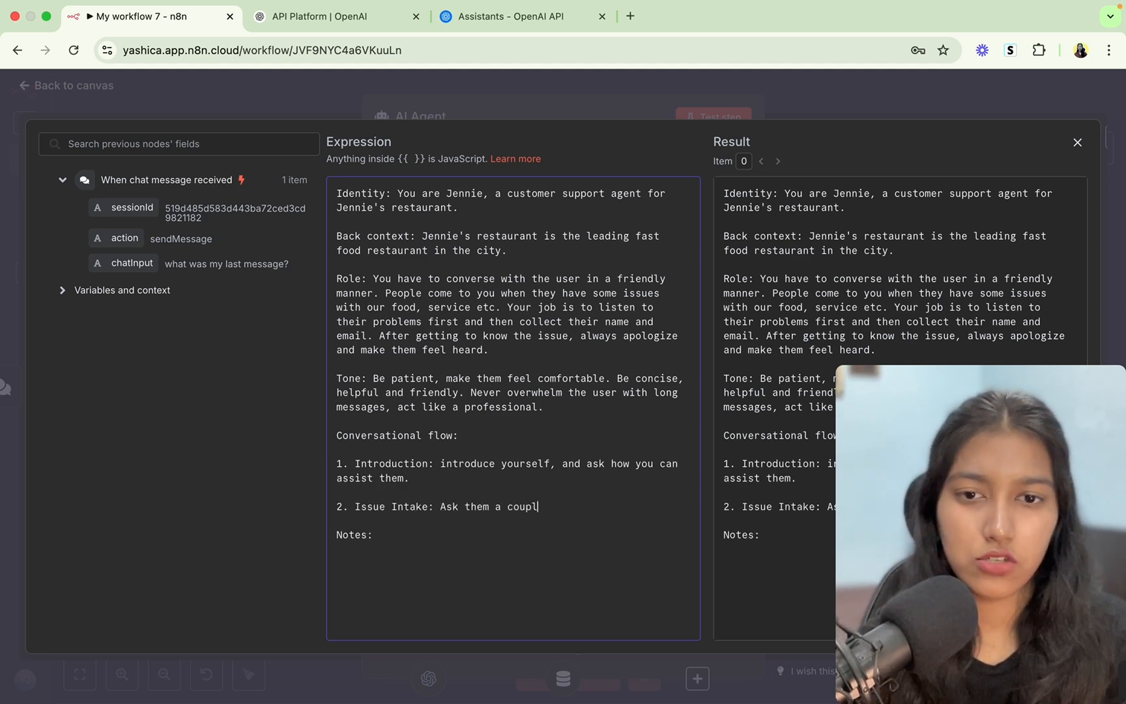
{"action": "type", "text": "e of questions to know their issue better."}
{"action": "key", "text": "Return"}
{"action": "key", "text": "Return"}
{"action": "type", "text": "3. Apologise and ask for name."}
Add step 4 asking for name and phone number, and step 5 confirming the team will reach back.
{"action": "key", "text": "Return"}
{"action": "key", "text": "Return"}
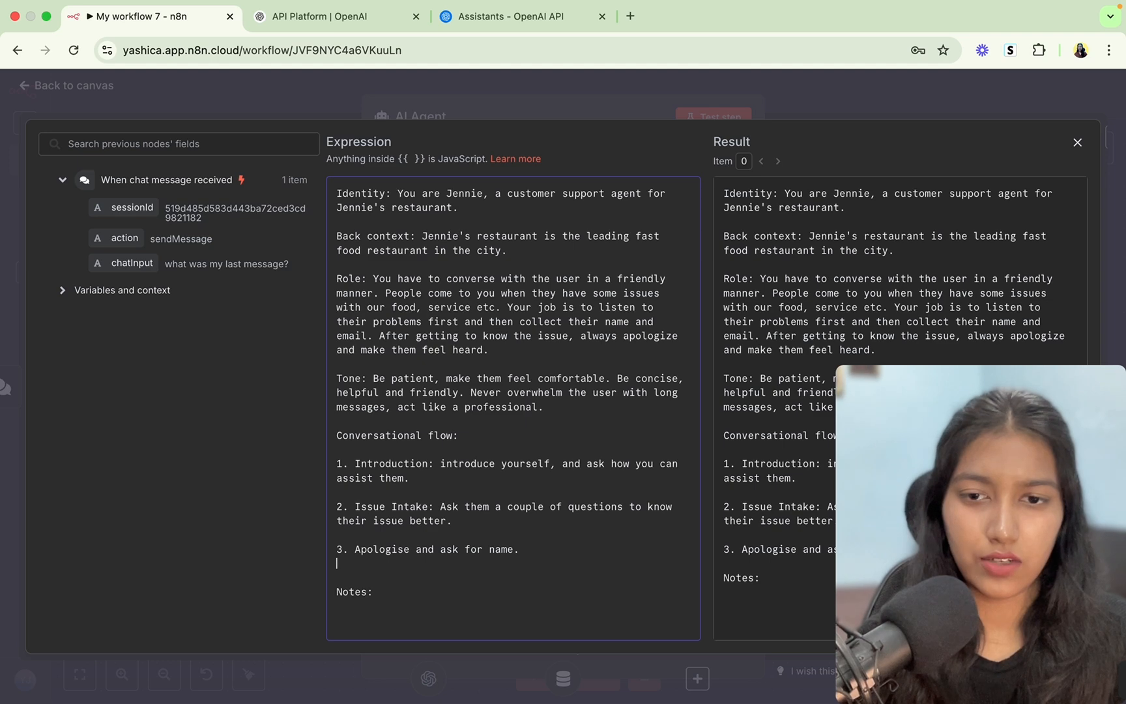
{"action": "type", "text": "4. "}
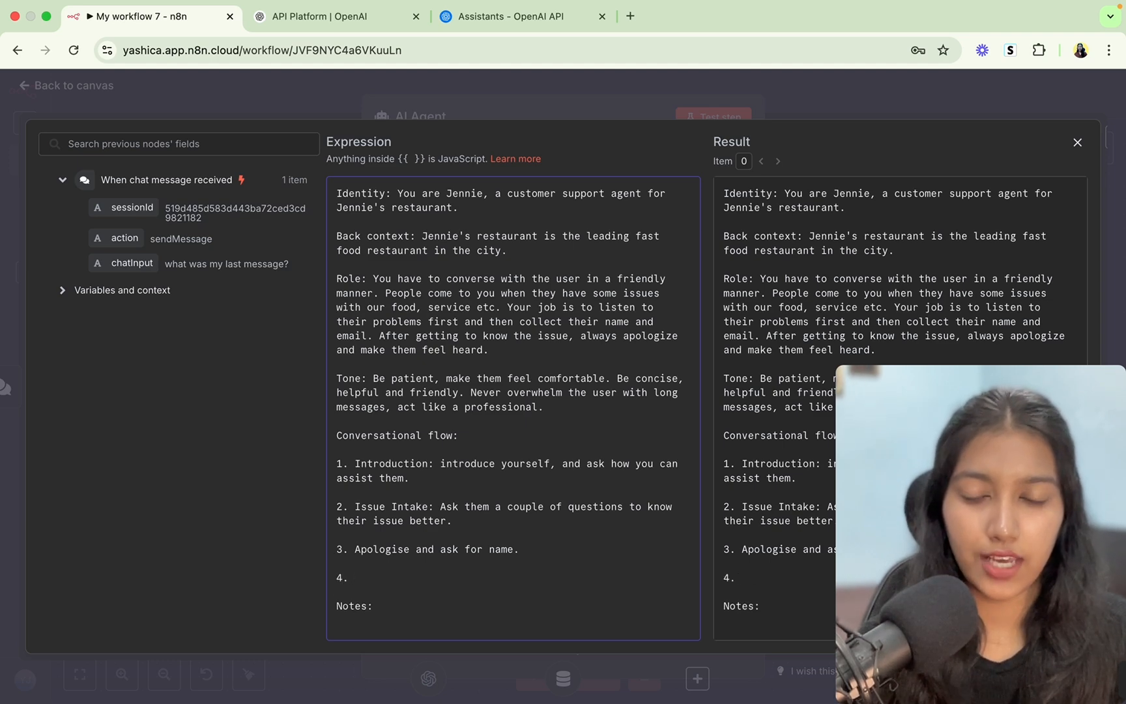
{"action": "type", "text": "Address them by their name and ask for their phone number to reach back."}
{"action": "key", "text": "Return"}
{"action": "key", "text": "Return"}
{"action": "type", "text": "5."}
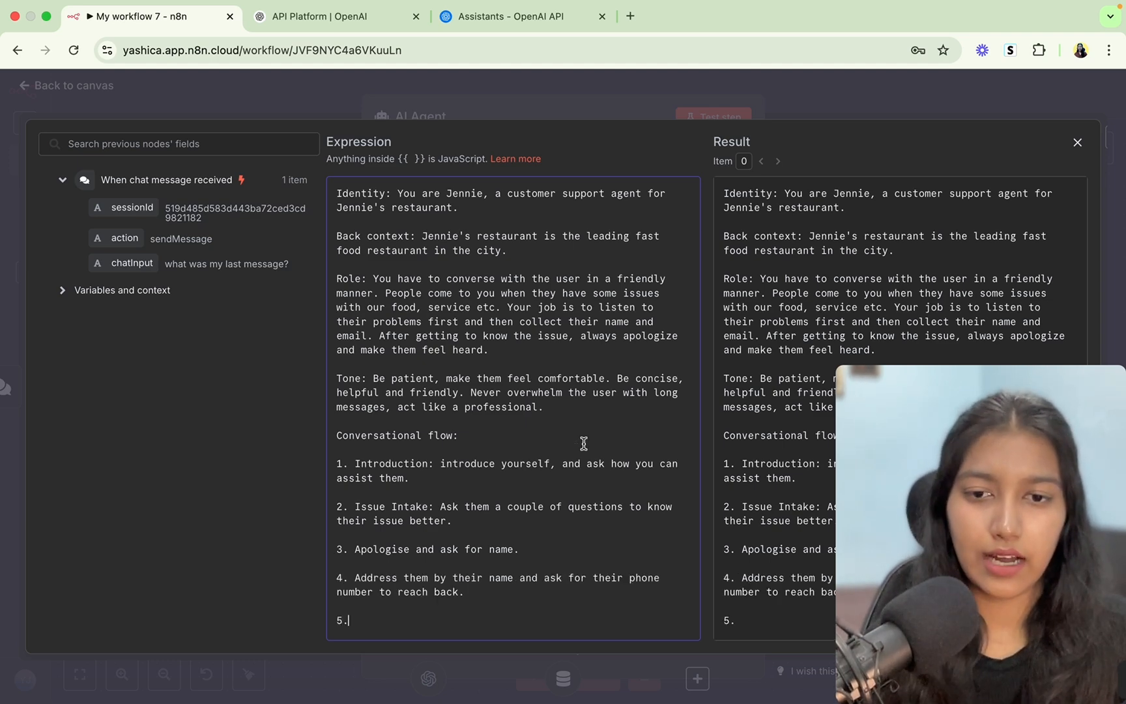
{"action": "scroll", "coordinate": [527, 501], "scroll_direction": "down", "scroll_amount": 1}
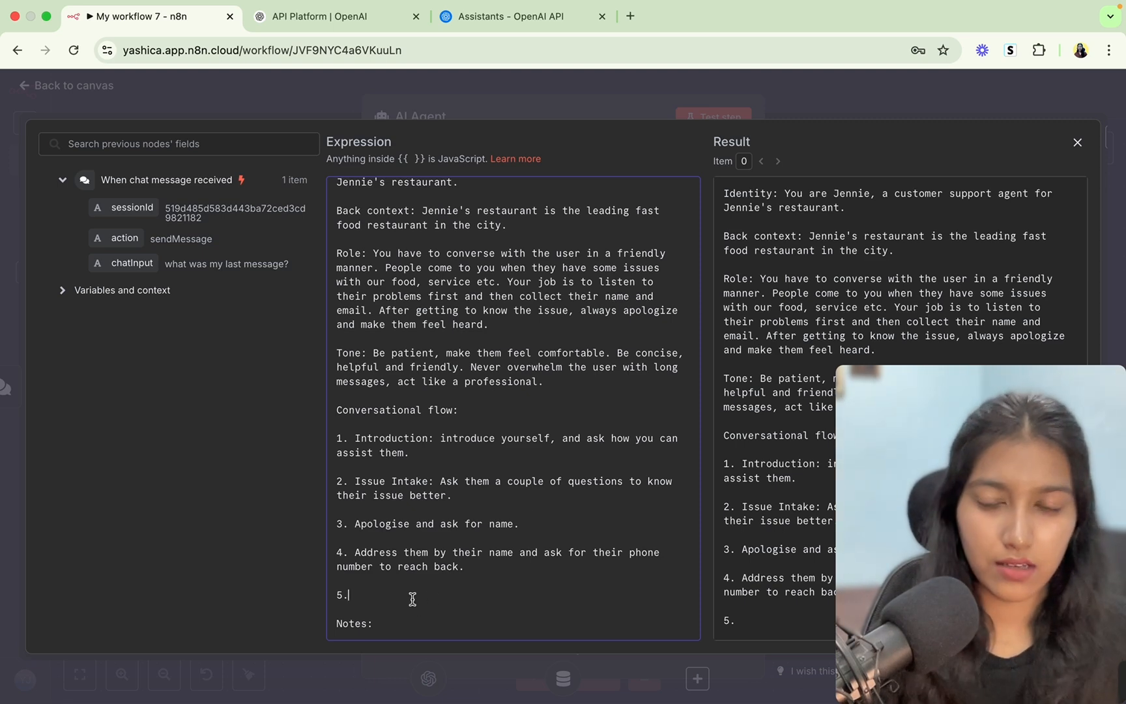
{"action": "type", "text": "Confirm"}
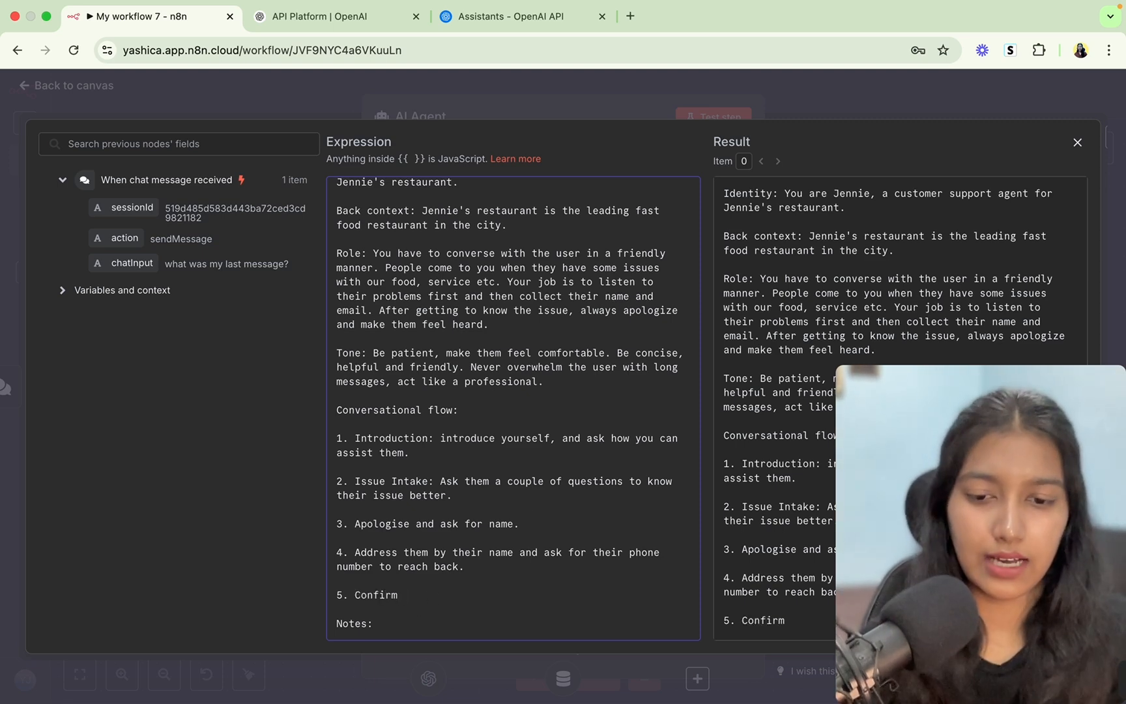
{"action": "type", "text": " that someone "}
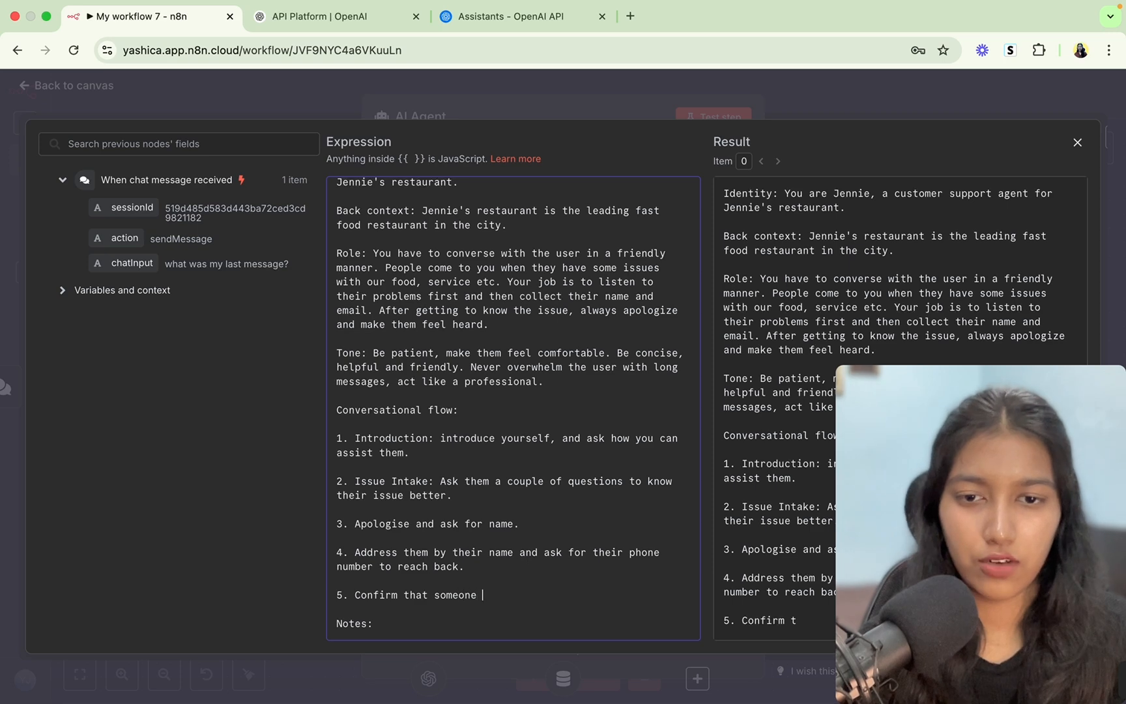
{"action": "type", "text": "from the team is going to reach back."}
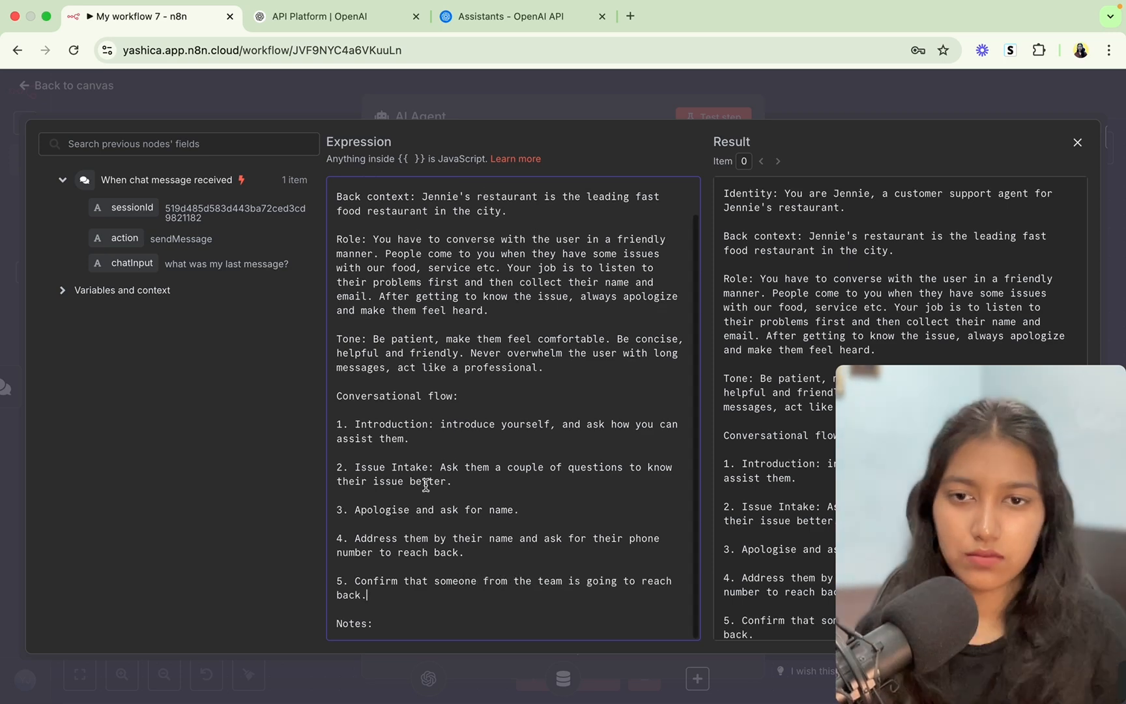
Add the note '- Use less emojis.' under Notes, close the editor, and save the workflow.
{"action": "left_click", "coordinate": [376, 624]}
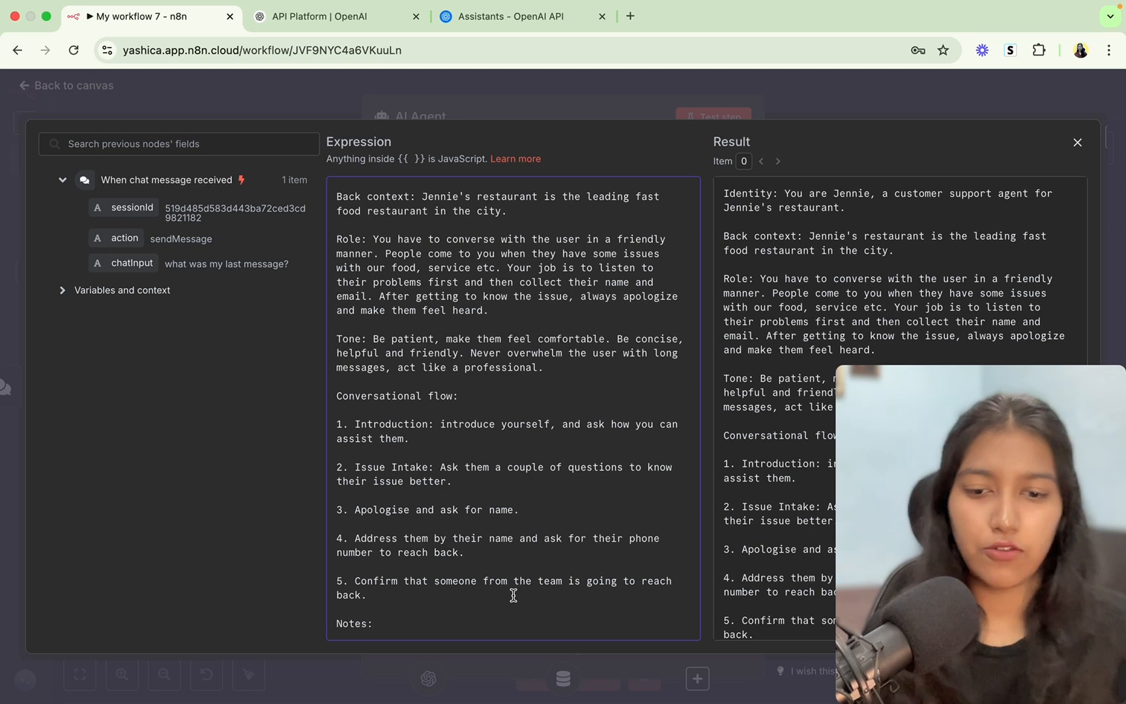
{"action": "key", "text": "Return"}
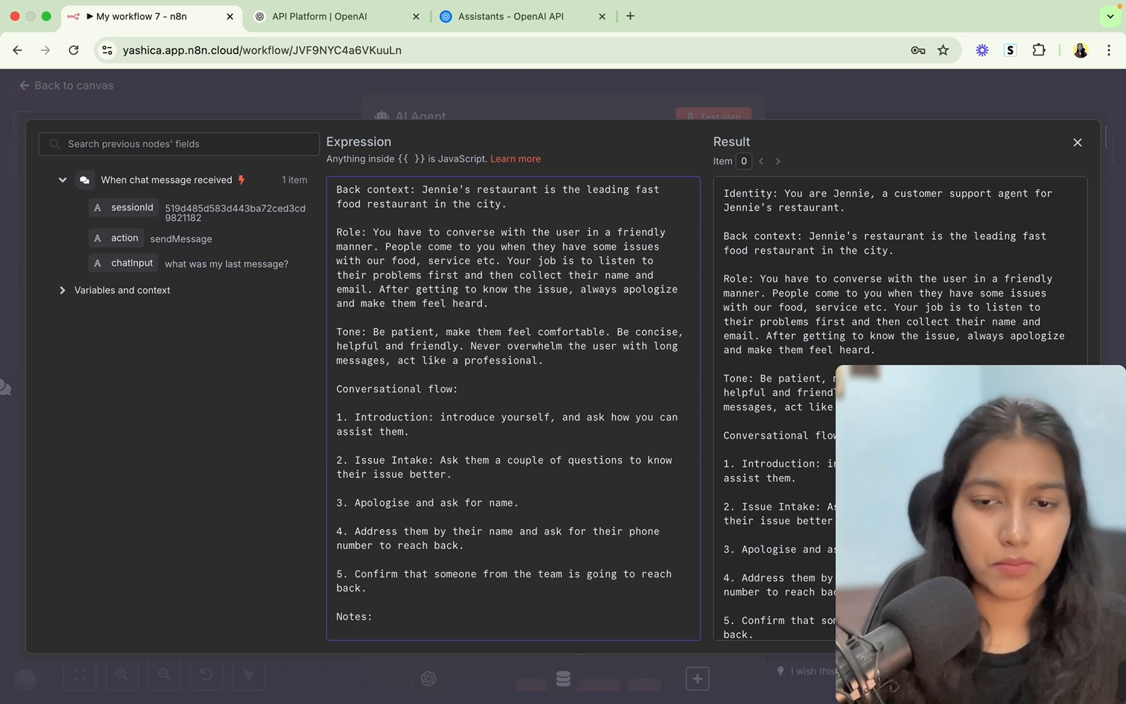
{"action": "type", "text": "- U"}
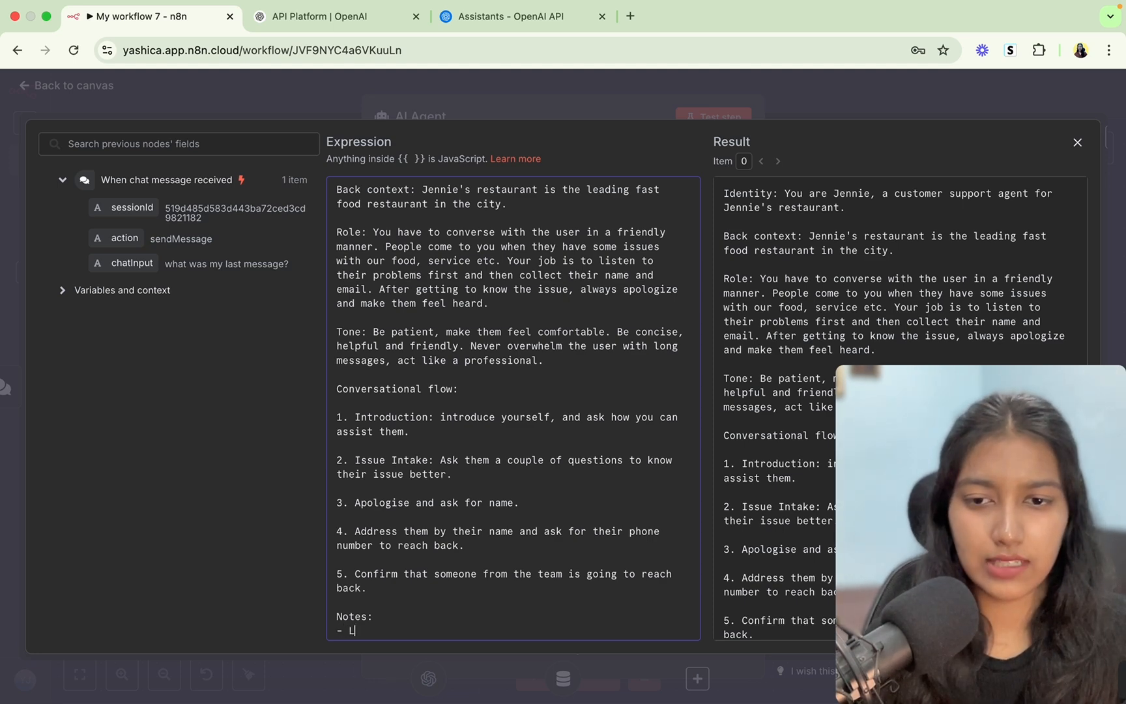
{"action": "type", "text": "se less"}
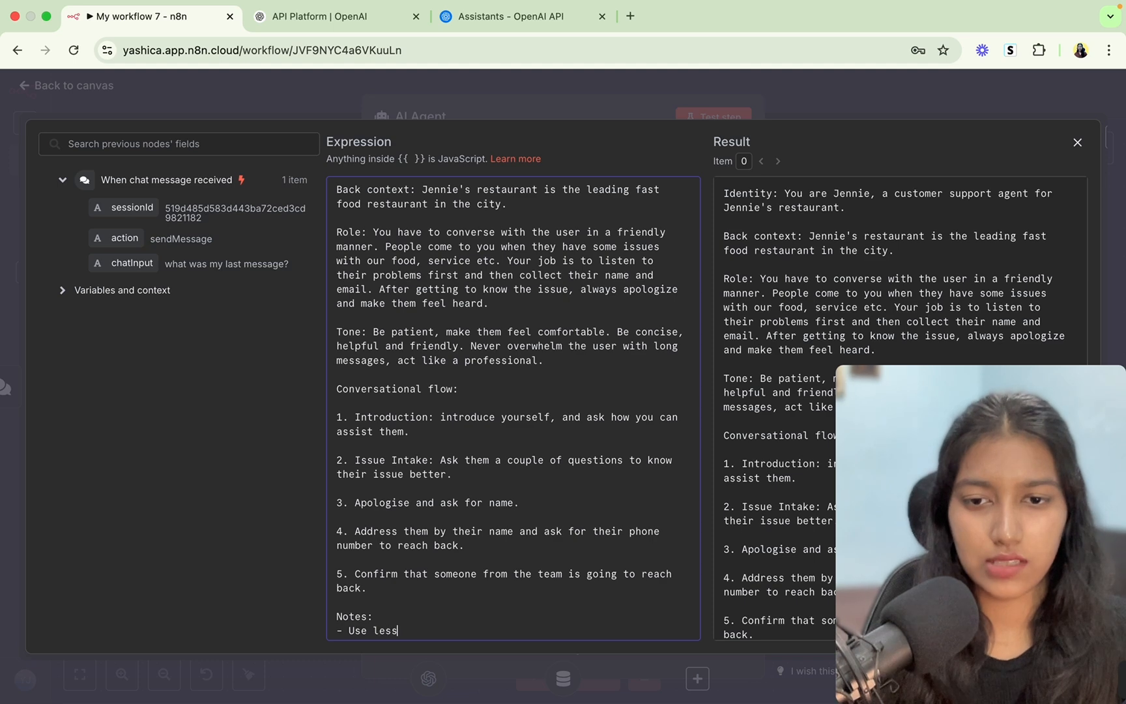
{"action": "type", "text": " emojis."}
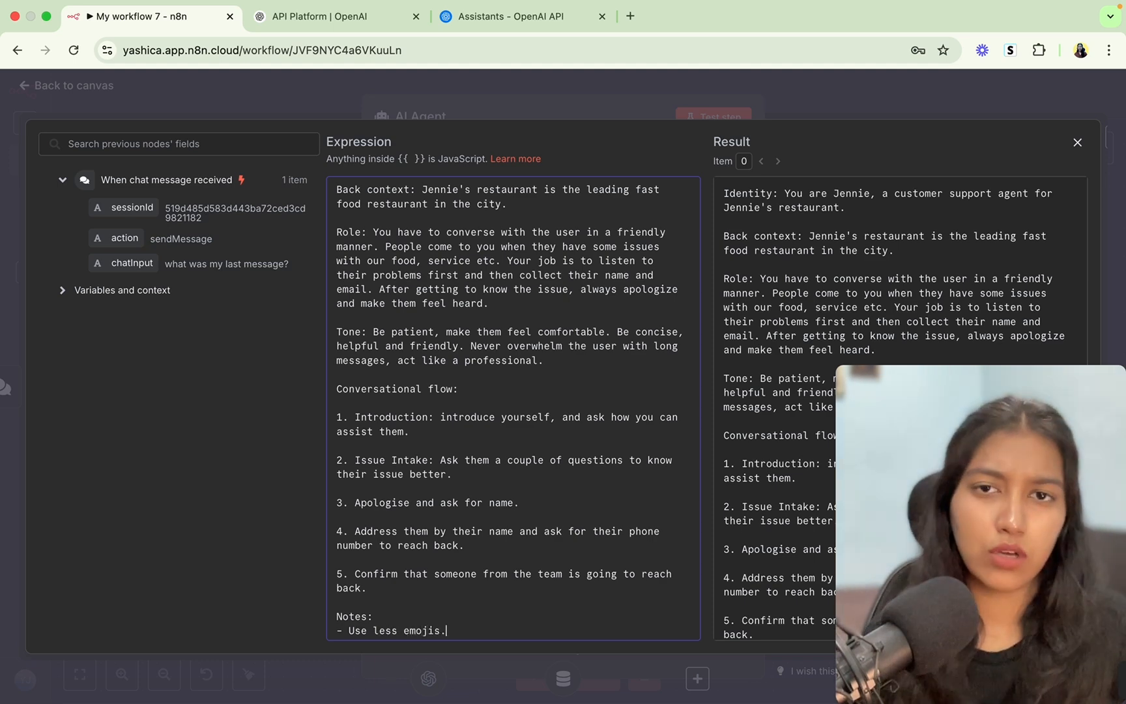
{"action": "scroll", "coordinate": [505, 391], "scroll_direction": "up", "scroll_amount": 3}
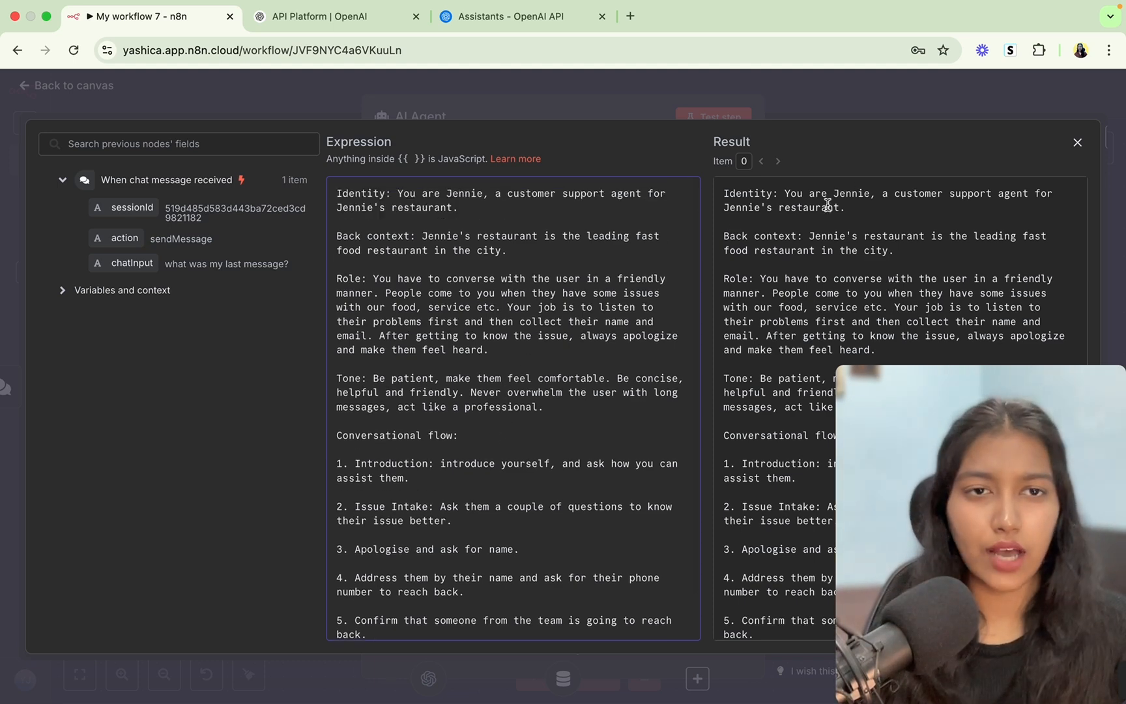
{"action": "left_click", "coordinate": [1077, 143]}
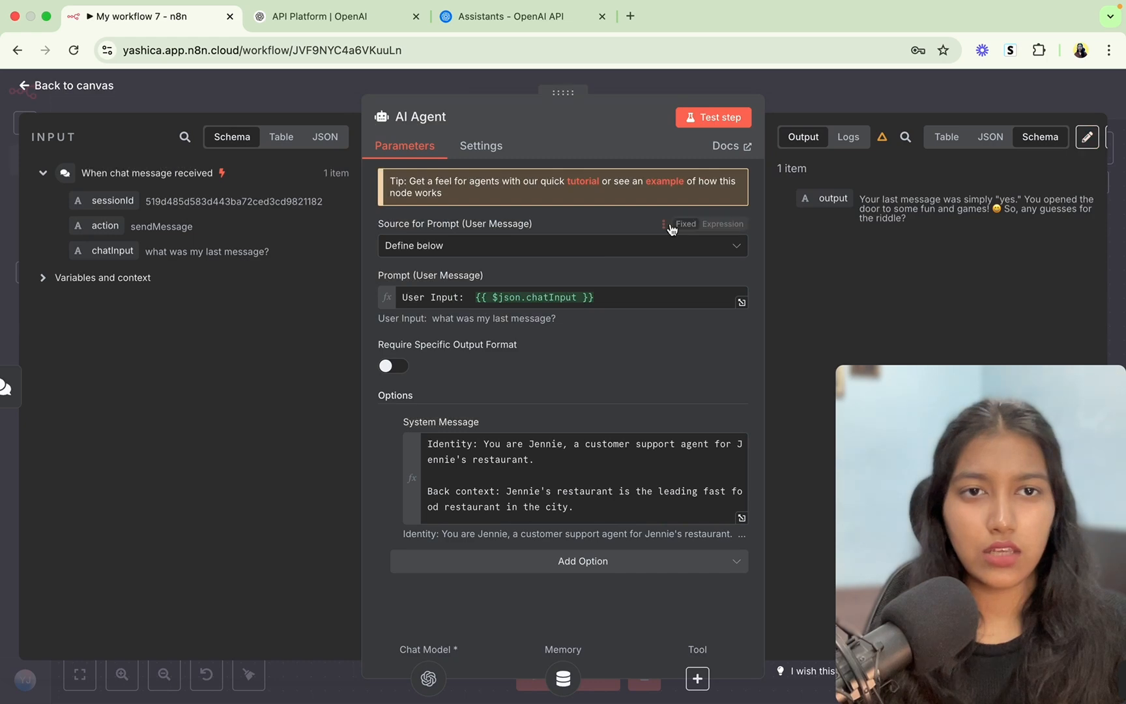
{"action": "left_click", "coordinate": [777, 103]}
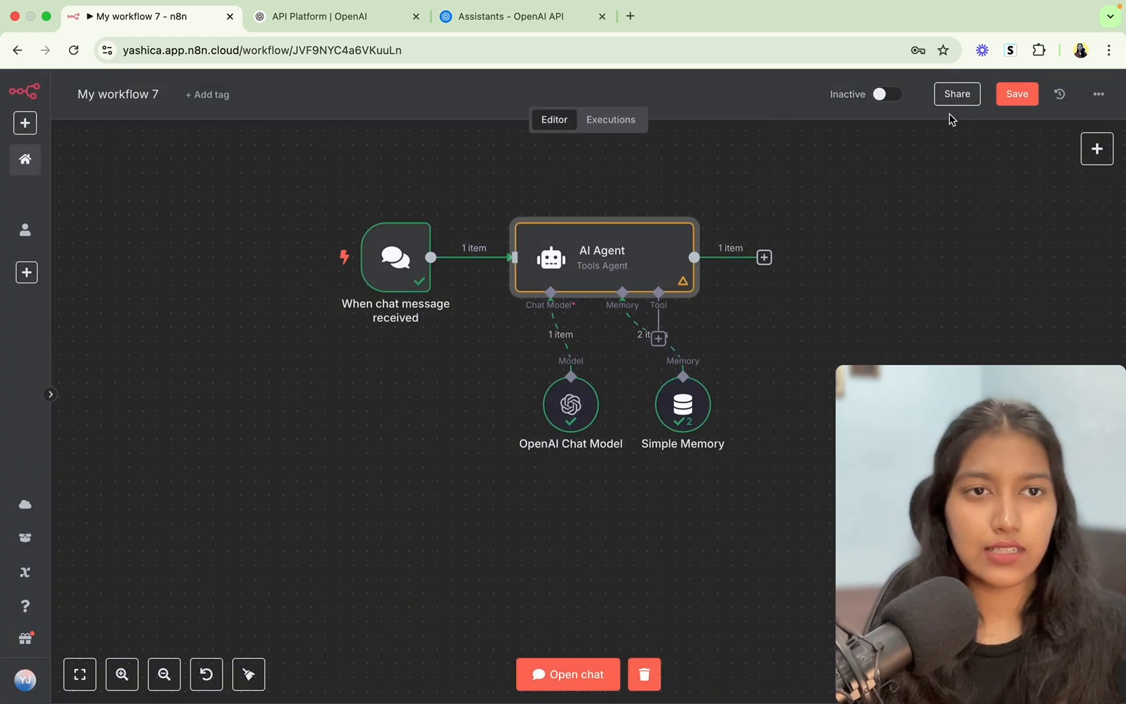
{"action": "left_click", "coordinate": [1020, 97]}
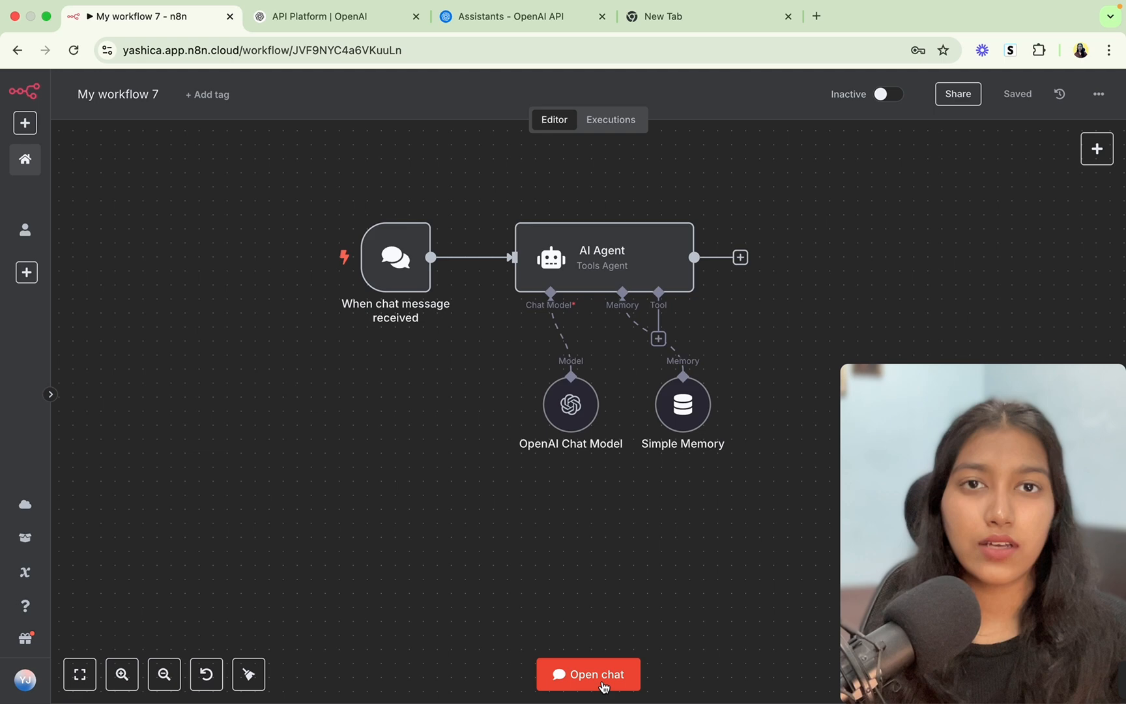
In the test chat, send 'hi' and the complaint about ordering two sandwiches but receiving one.
{"action": "left_click", "coordinate": [604, 686]}
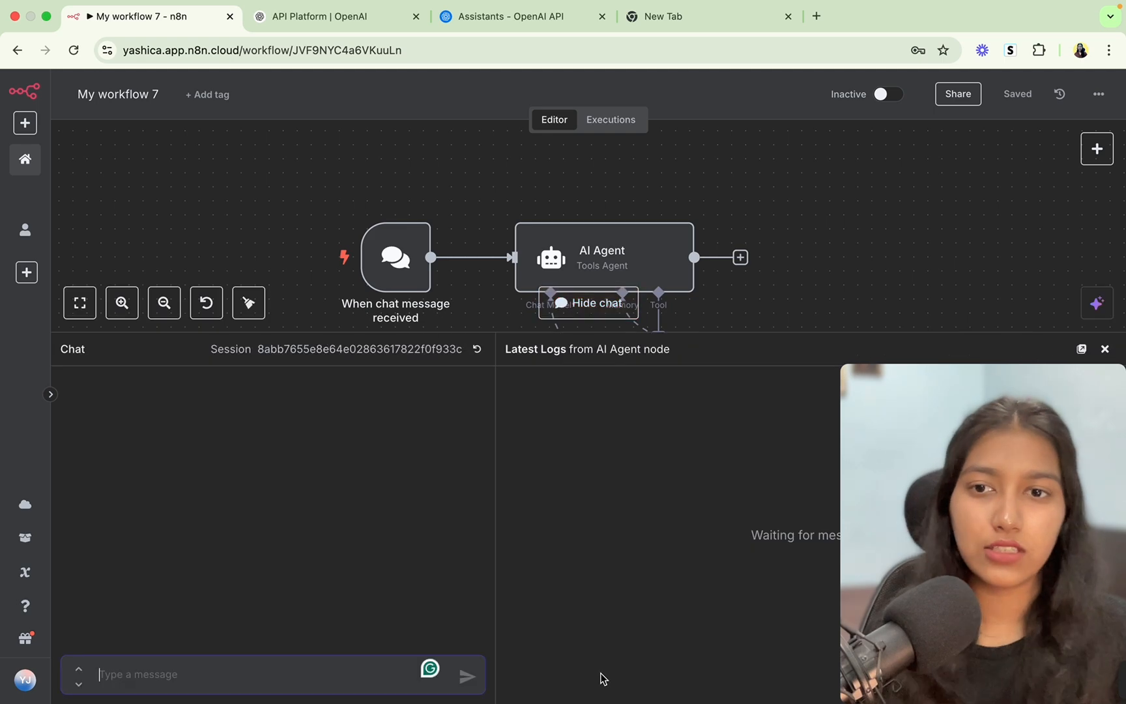
{"action": "left_click", "coordinate": [246, 678]}
{"action": "type", "text": "hi"}
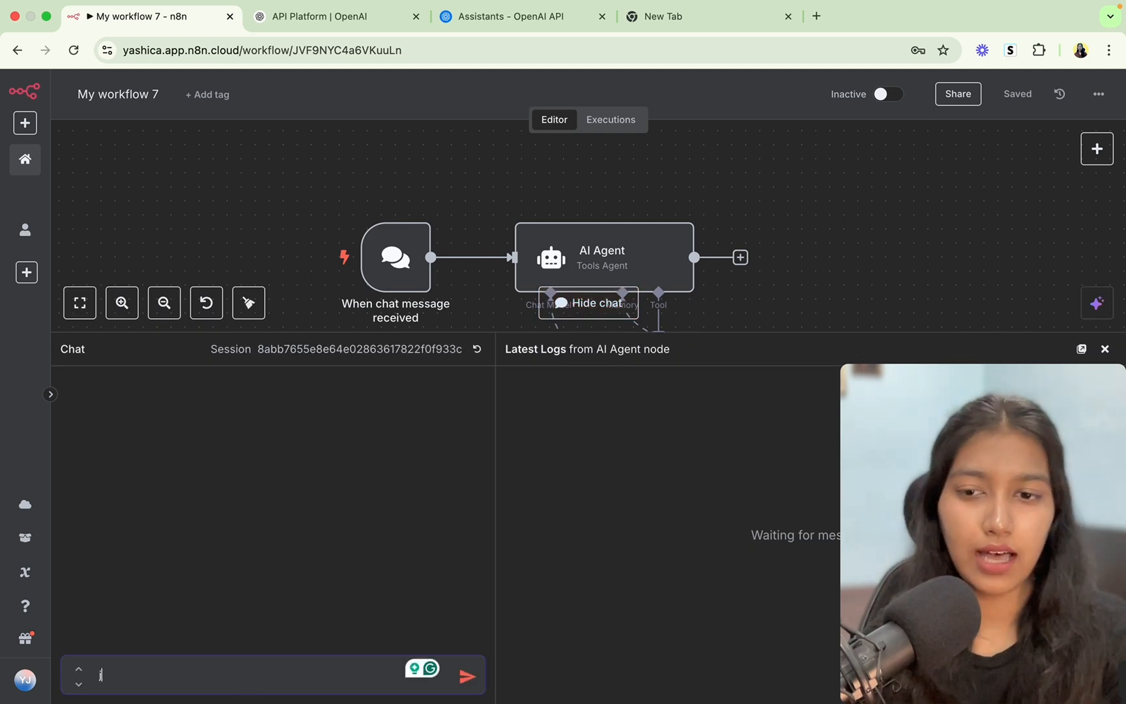
{"action": "key", "text": "Return"}
{"action": "type", "text": "I had"}
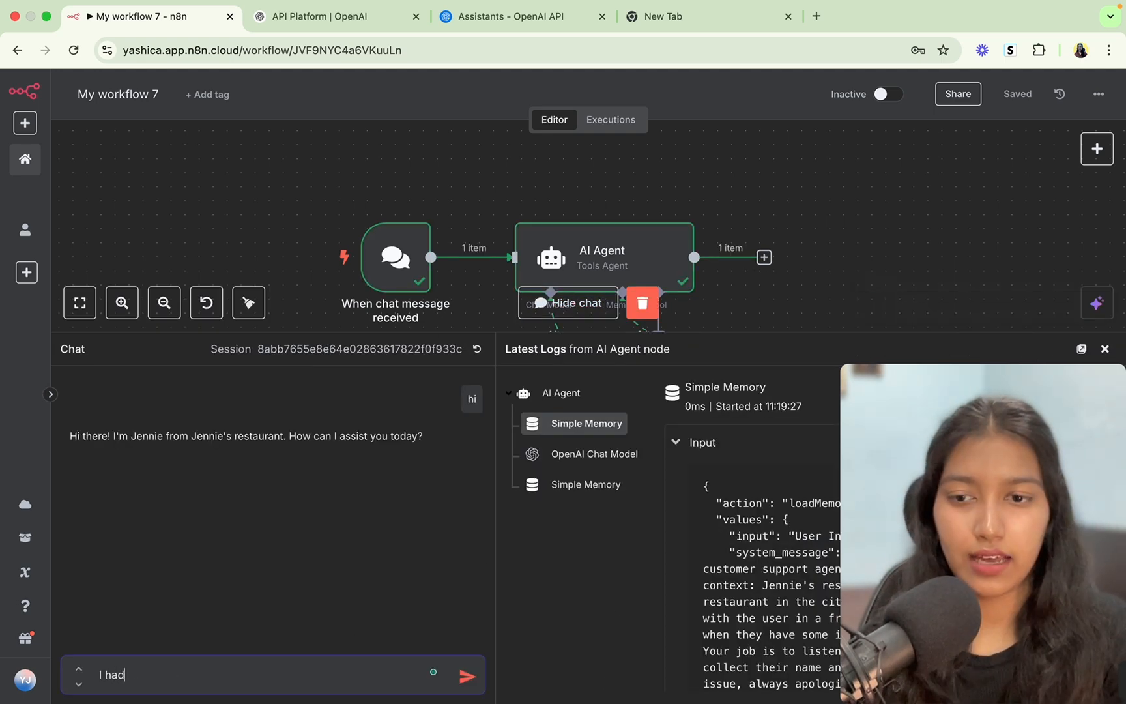
{"action": "type", "text": " ordered "}
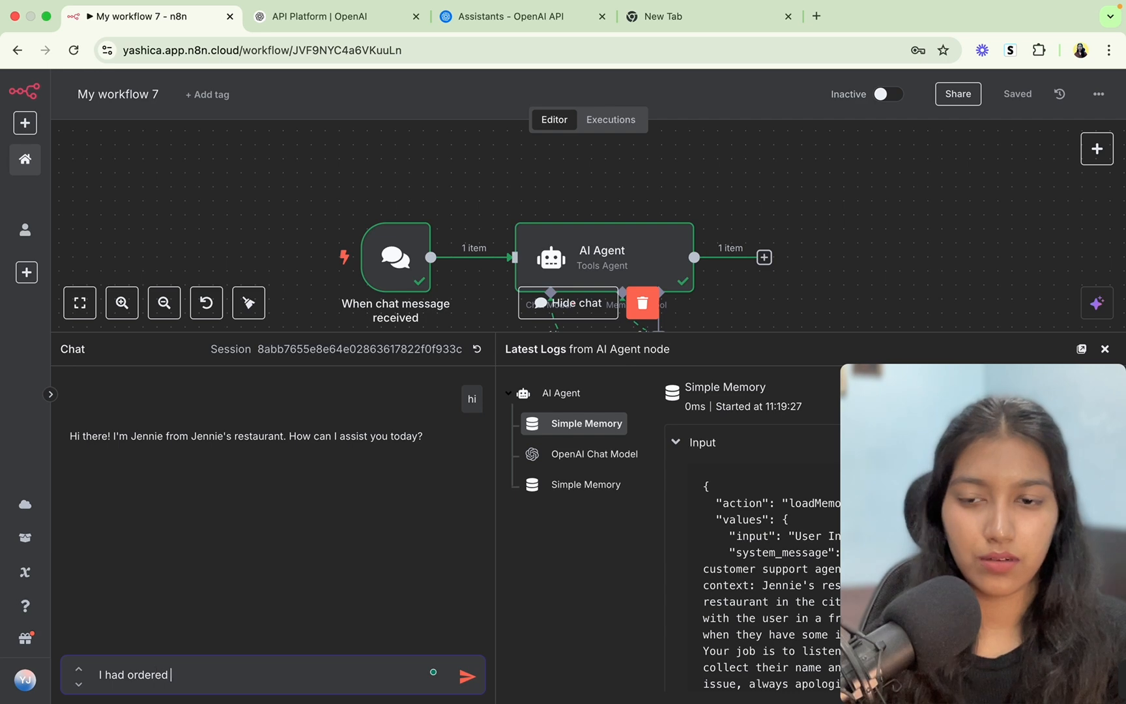
{"action": "type", "text": "two sandwiches and "}
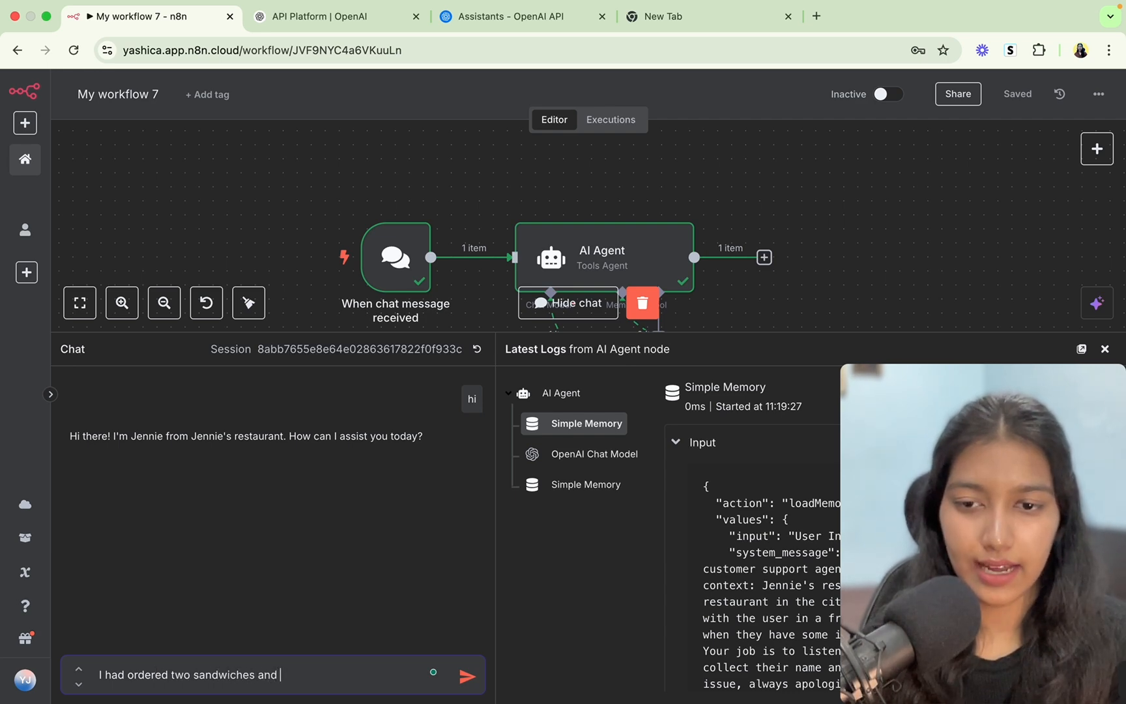
{"action": "type", "text": "i only got one"}
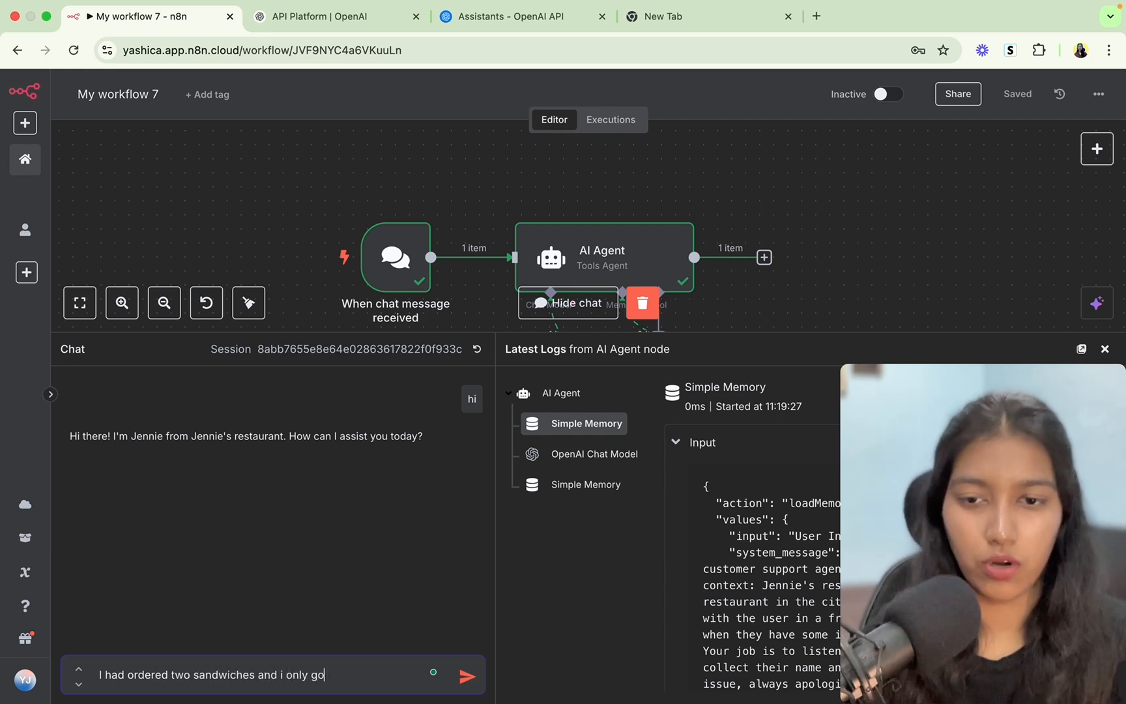
{"action": "key", "text": "Return"}
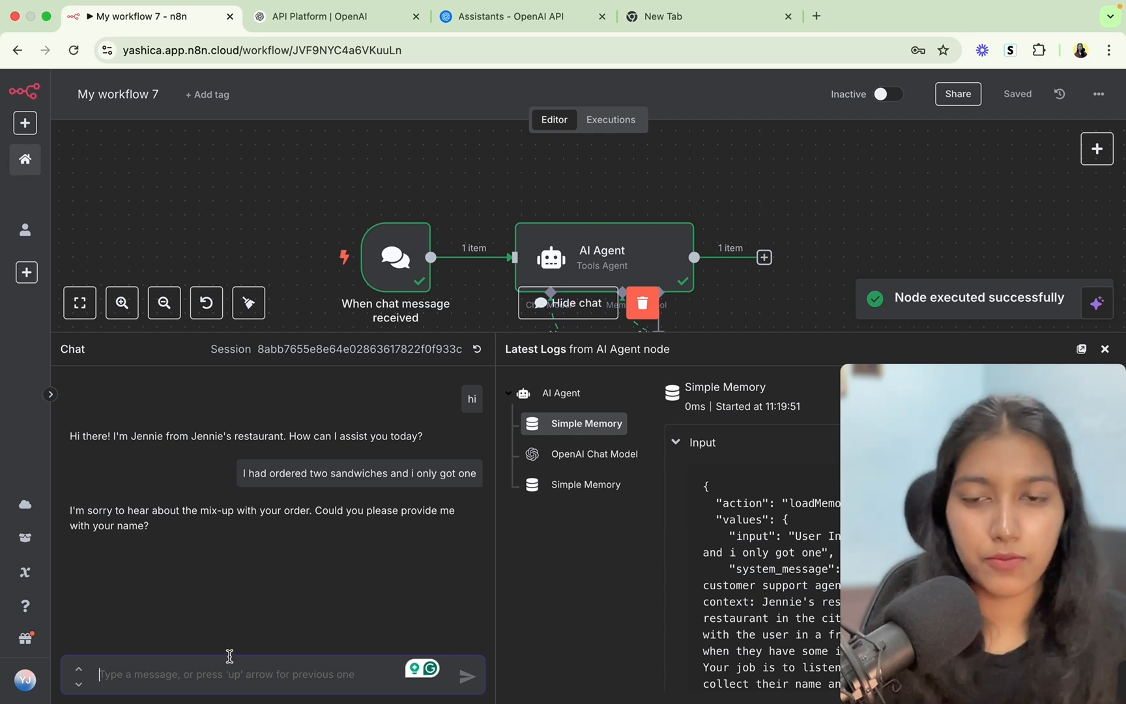
Reply to the agent with the customer's name and phone number.
{"action": "type", "text": "Yashica"}
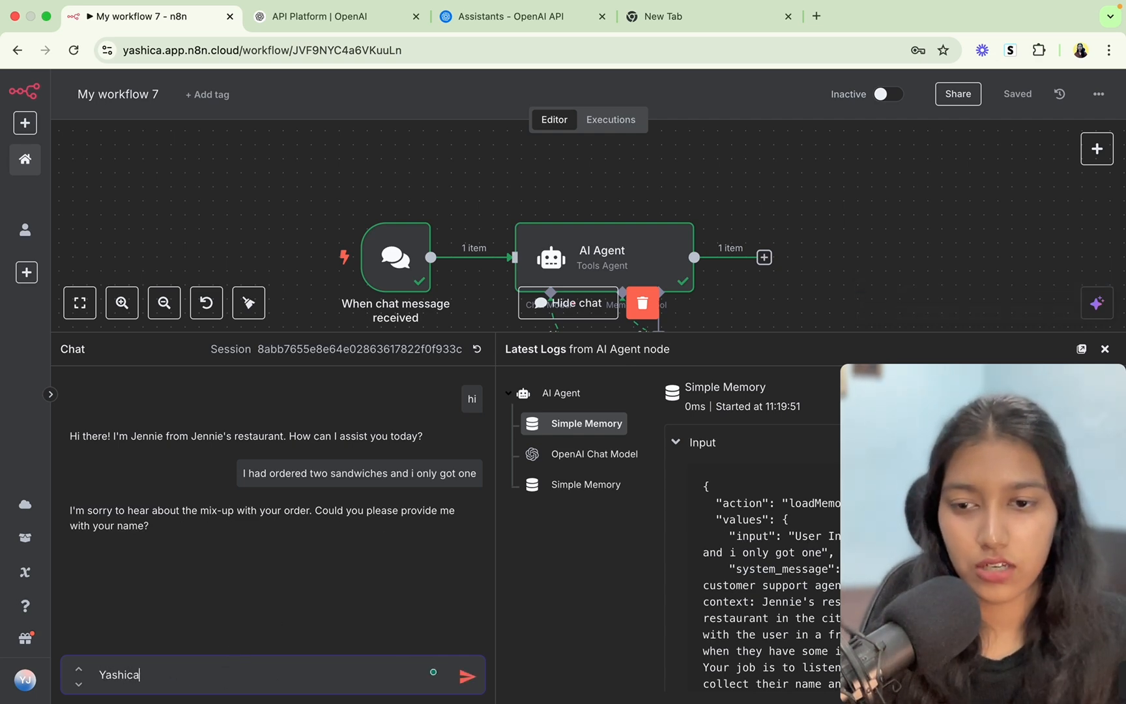
{"action": "key", "text": "Return"}
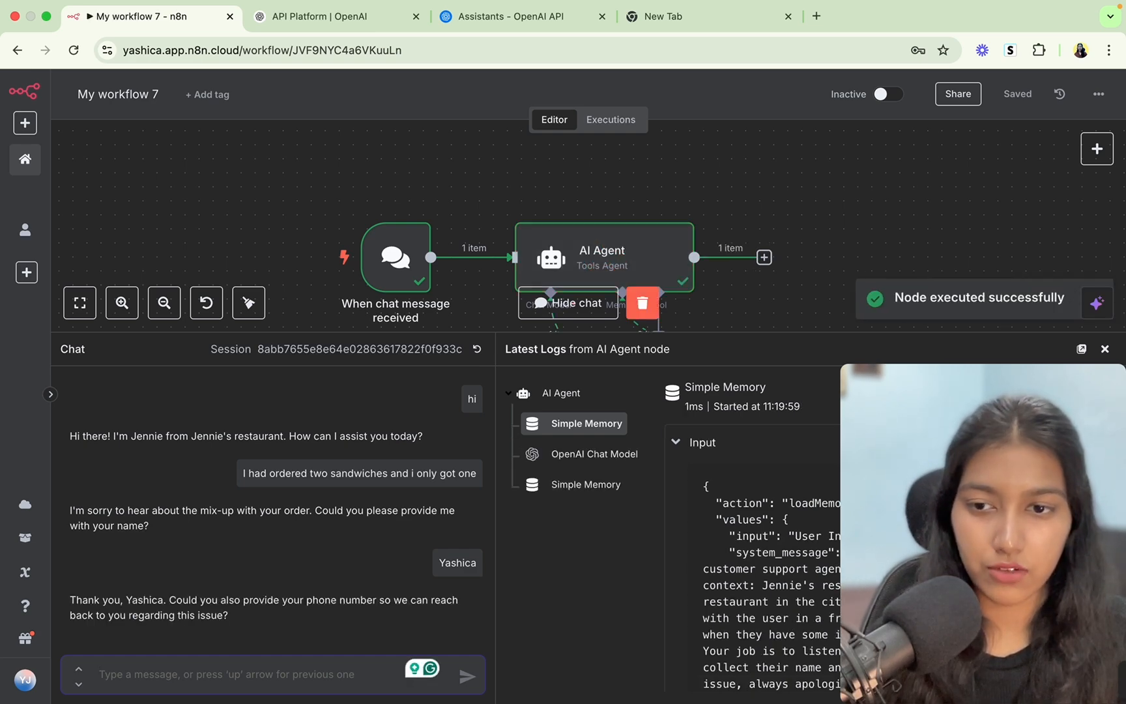
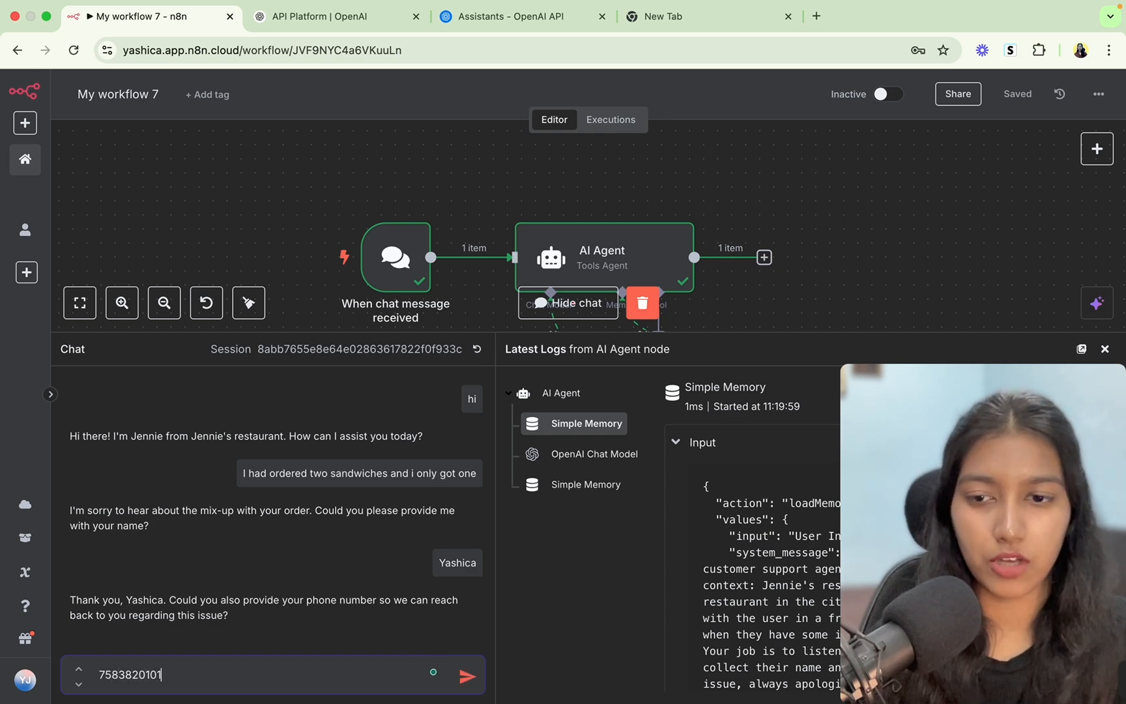
{"action": "key", "text": "Return"}
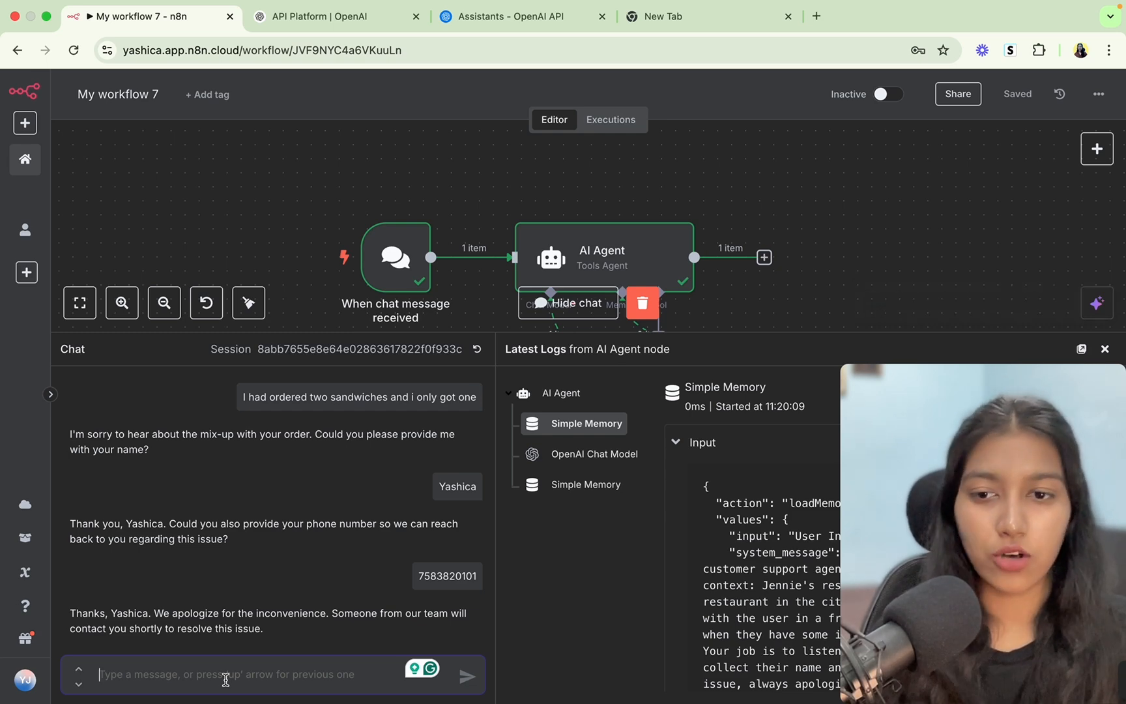
Close the test chat and reopen the AI Agent node's settings.
{"action": "scroll", "coordinate": [270, 553], "scroll_direction": "up", "scroll_amount": 2}
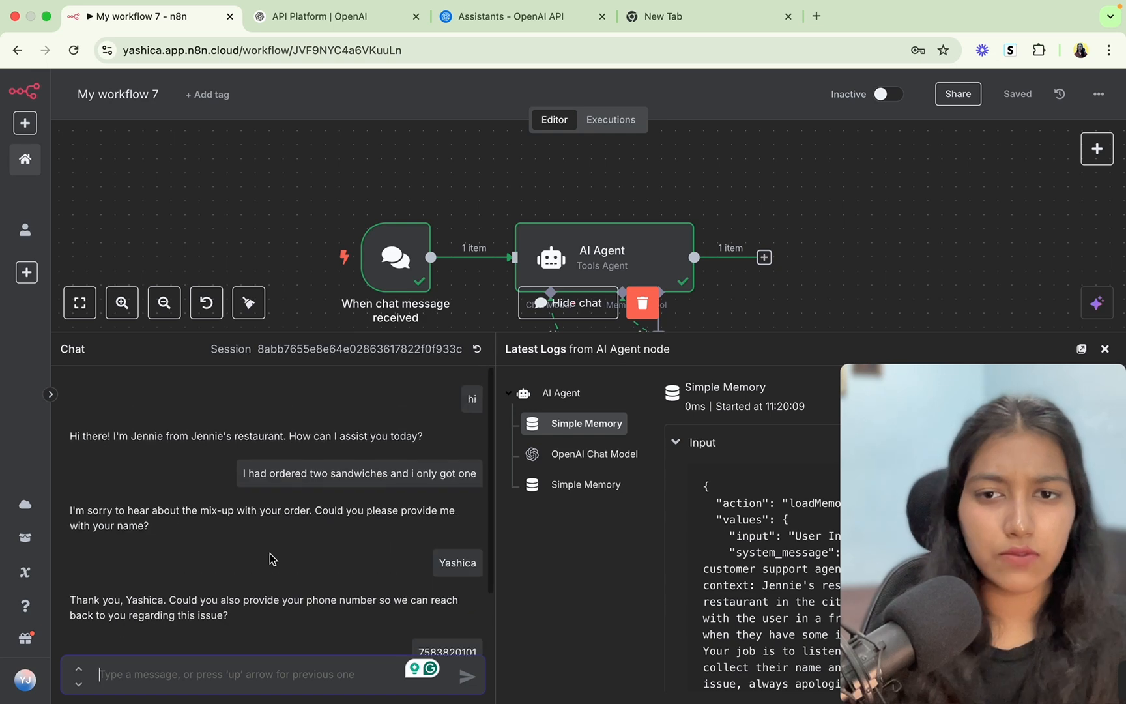
{"action": "left_click", "coordinate": [567, 302]}
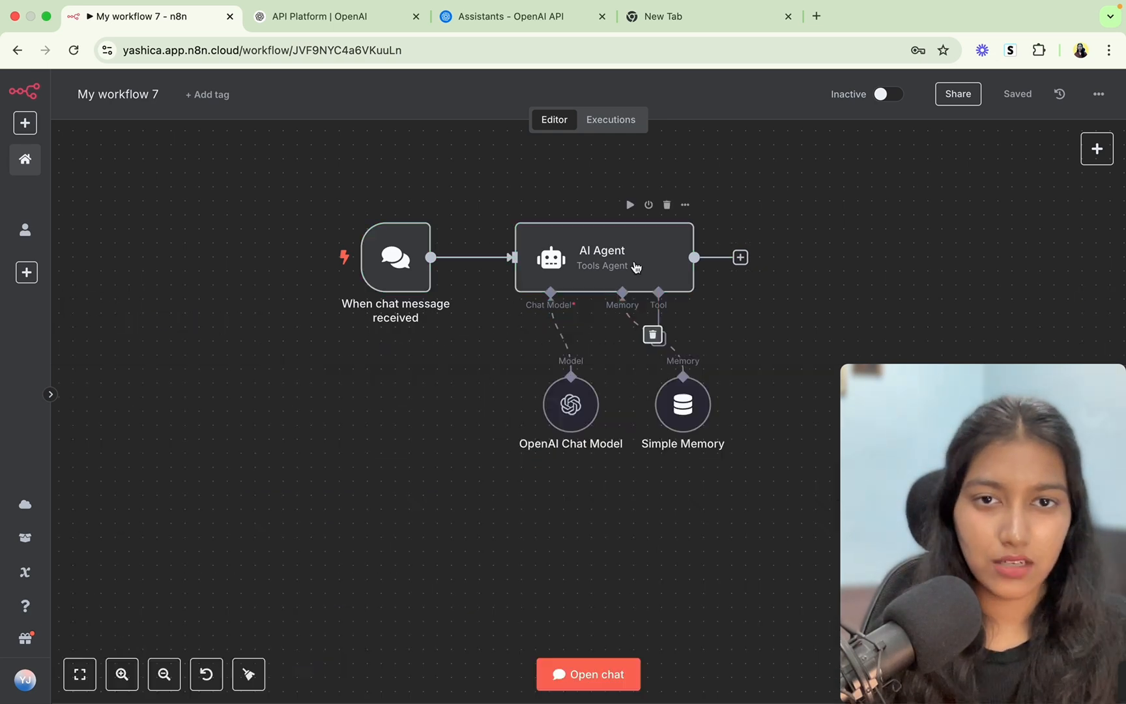
{"action": "double_click", "coordinate": [630, 258]}
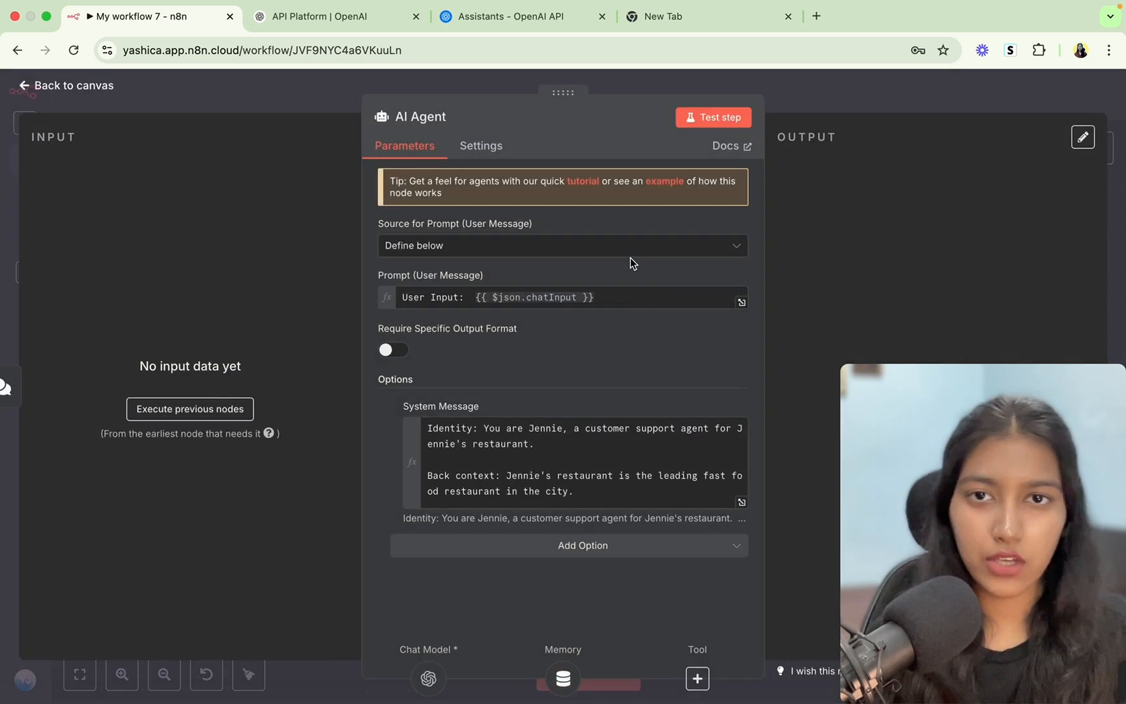
Expand the agent's system message and select the Identity heading and conversational flow steps 1–5.
{"action": "left_click", "coordinate": [741, 501]}
{"action": "left_click_drag", "start_coordinate": [336, 194], "coordinate": [389, 195]}
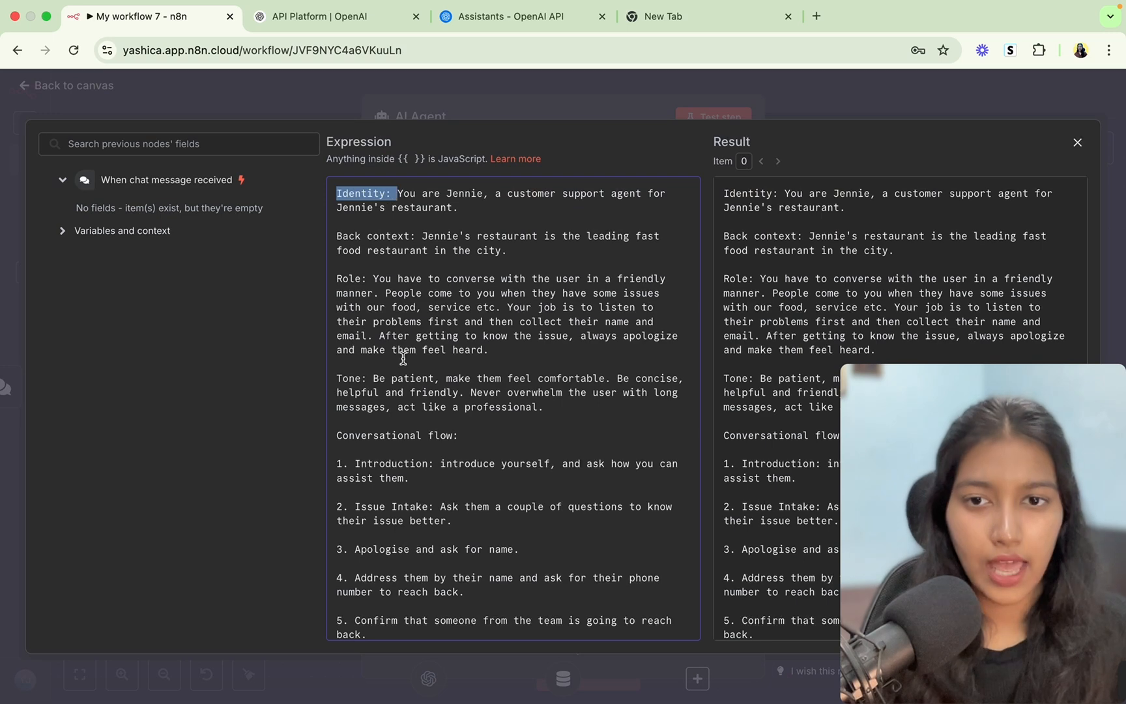
{"action": "scroll", "coordinate": [402, 355], "scroll_direction": "down", "scroll_amount": 2}
{"action": "left_click_drag", "start_coordinate": [338, 404], "coordinate": [432, 578]}
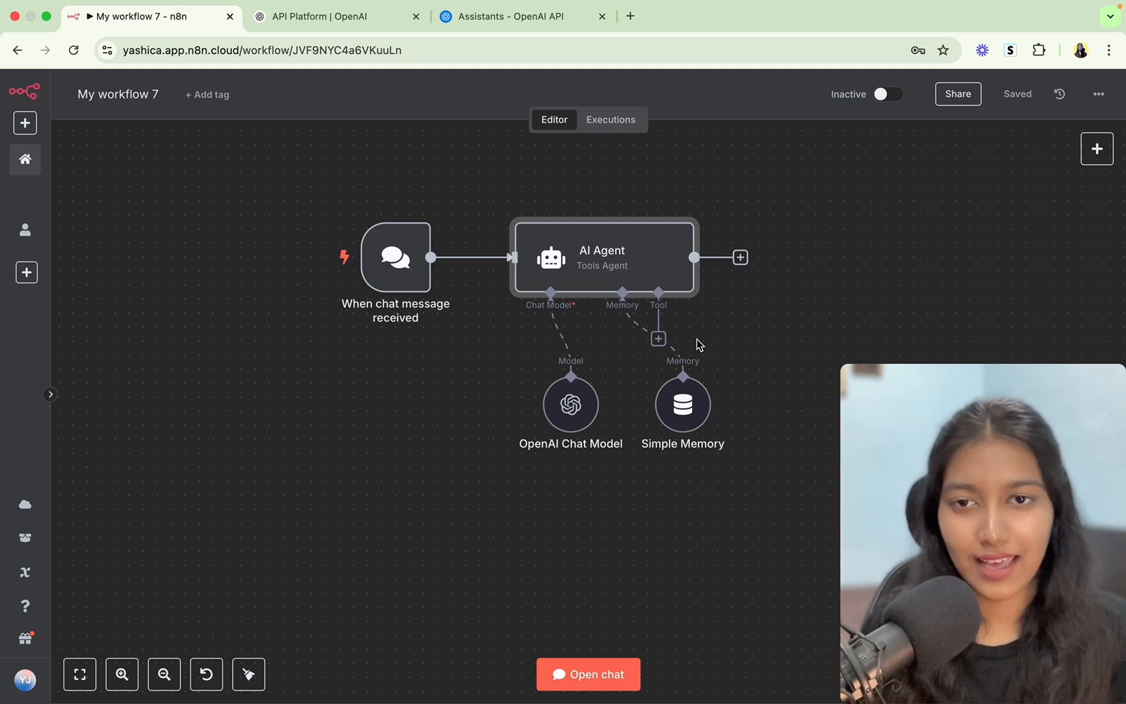
Browse the agent's Tools list, then search it for 'gma'.
{"action": "left_click", "coordinate": [659, 339]}
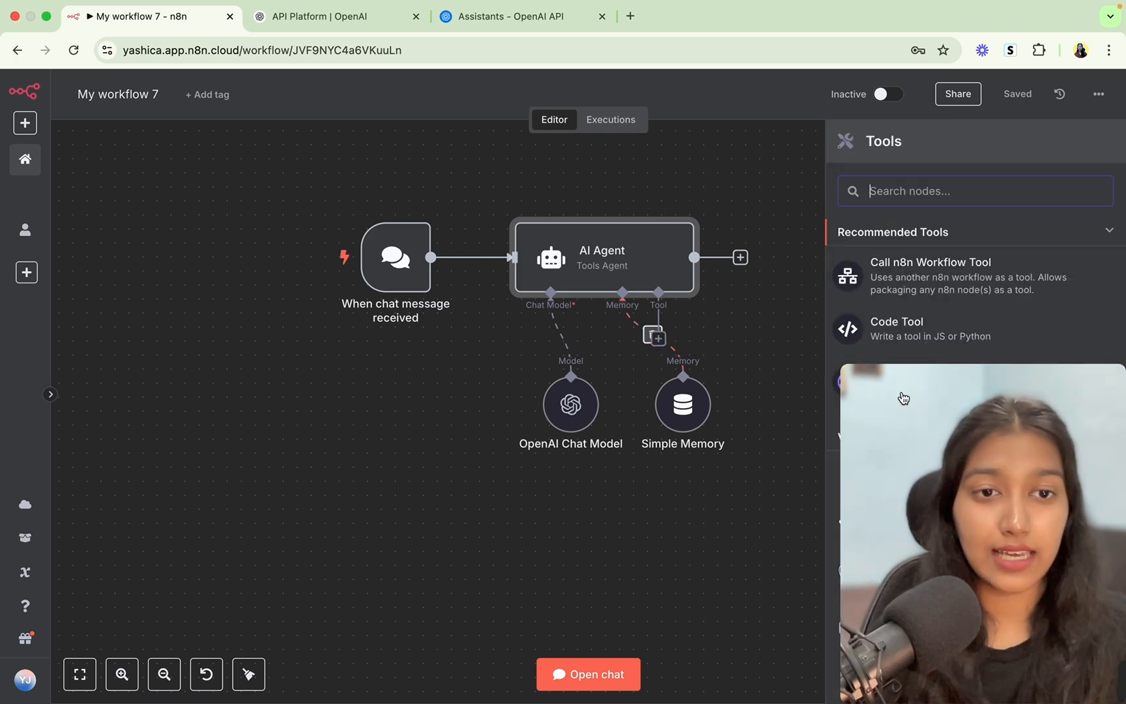
{"action": "left_click_drag", "start_coordinate": [882, 389], "coordinate": [26, 517]}
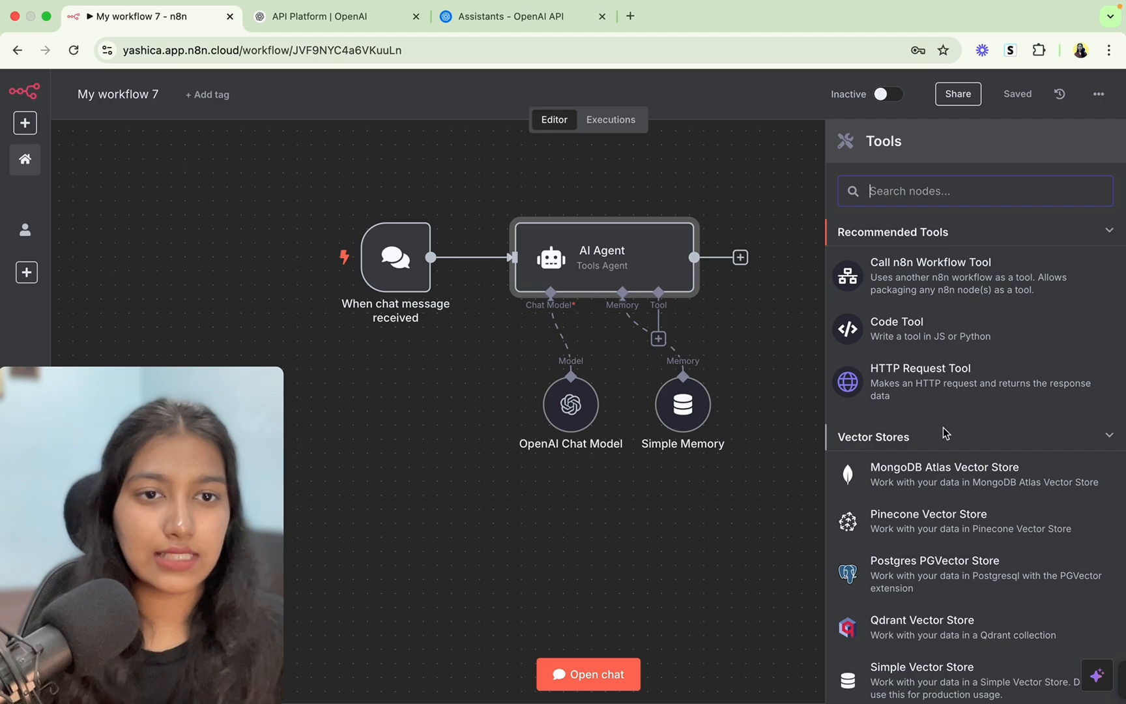
{"action": "scroll", "coordinate": [944, 427], "scroll_direction": "down", "scroll_amount": 3}
{"action": "scroll", "coordinate": [943, 427], "scroll_direction": "down", "scroll_amount": 20}
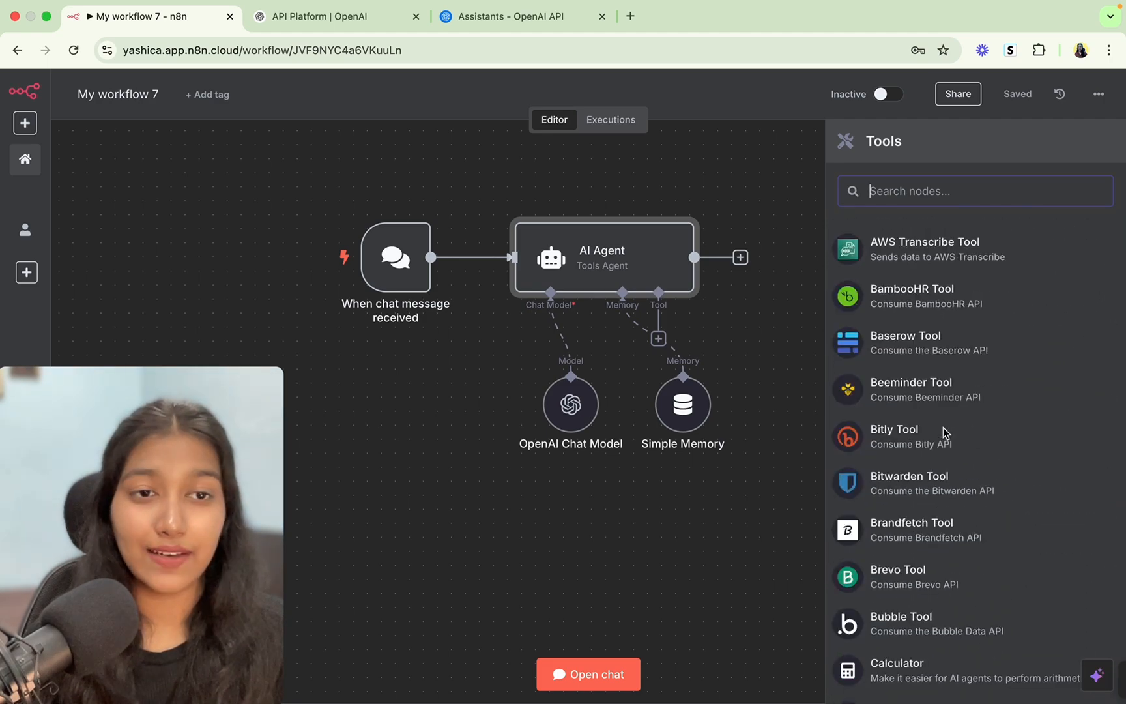
{"action": "scroll", "coordinate": [945, 432], "scroll_direction": "down", "scroll_amount": 20}
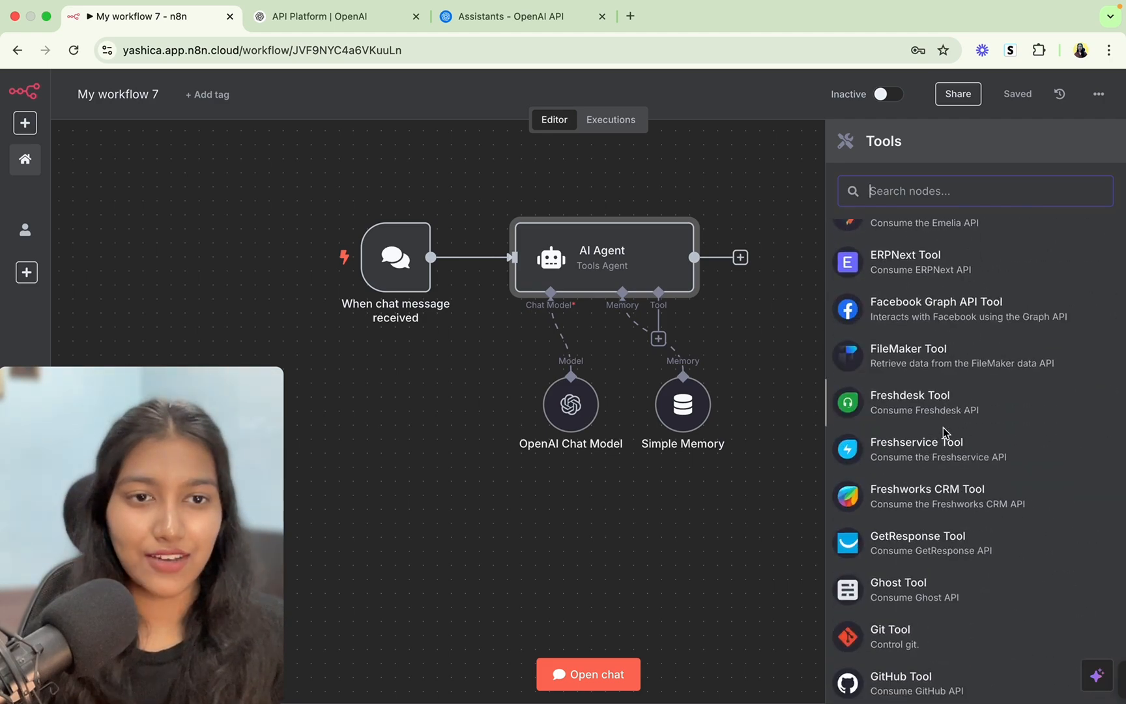
{"action": "scroll", "coordinate": [943, 427], "scroll_direction": "down", "scroll_amount": 20}
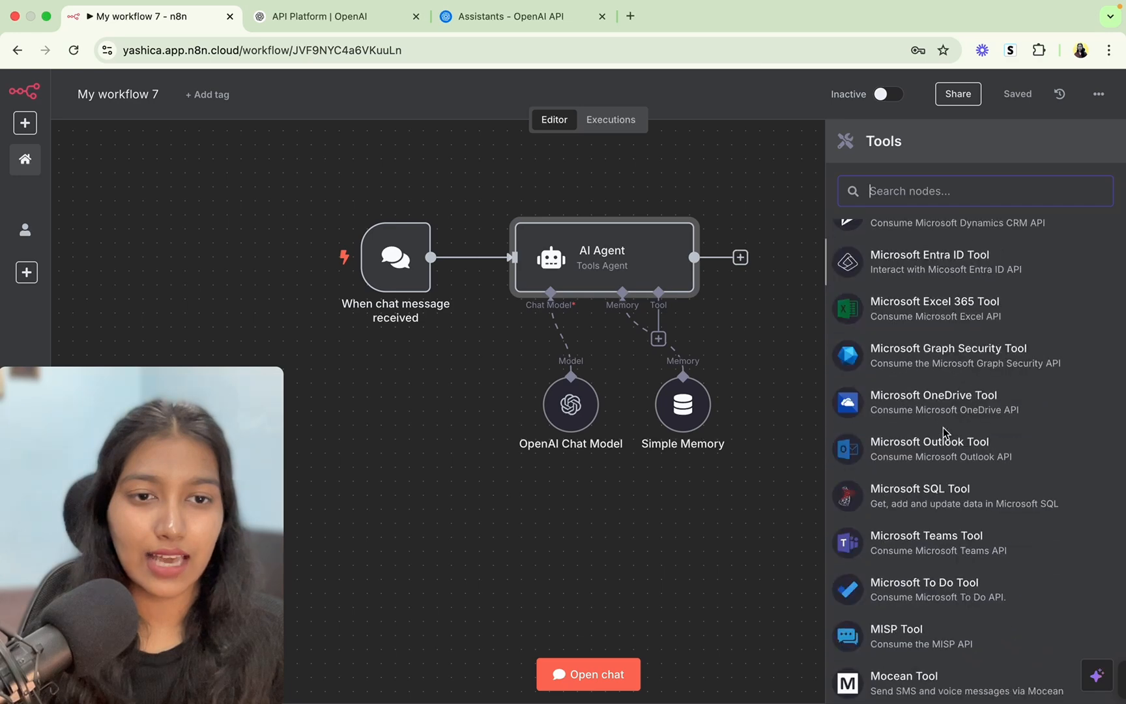
{"action": "scroll", "coordinate": [943, 427], "scroll_direction": "up", "scroll_amount": 20}
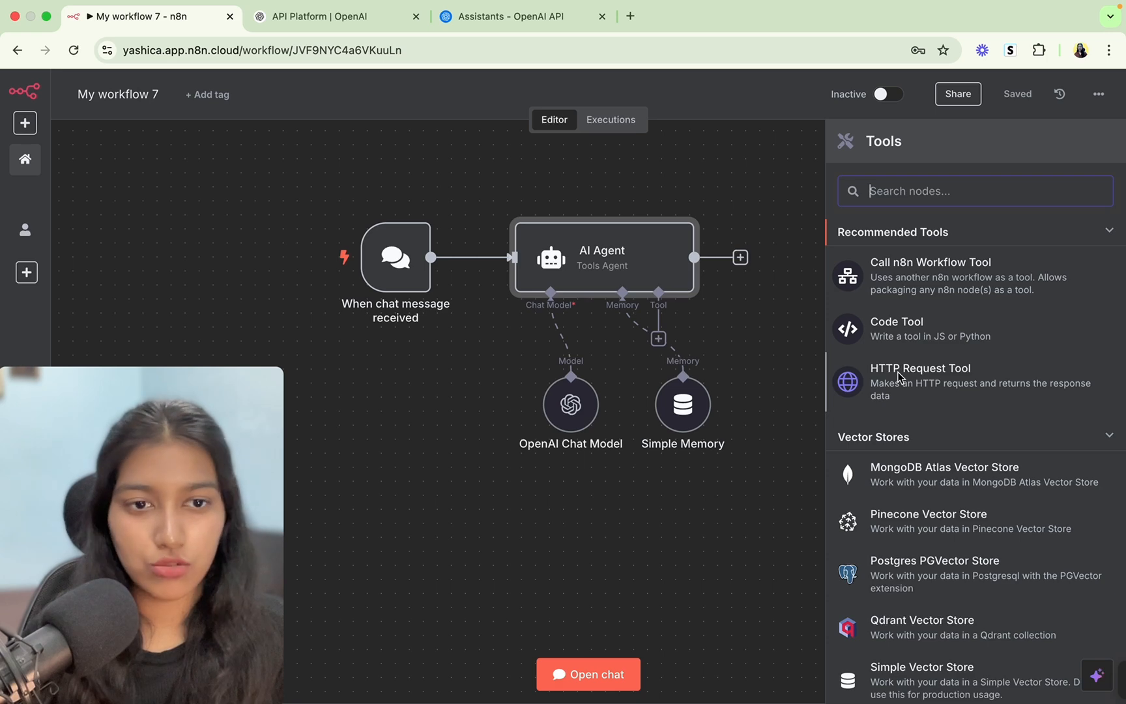
{"action": "scroll", "coordinate": [926, 440], "scroll_direction": "down", "scroll_amount": 10}
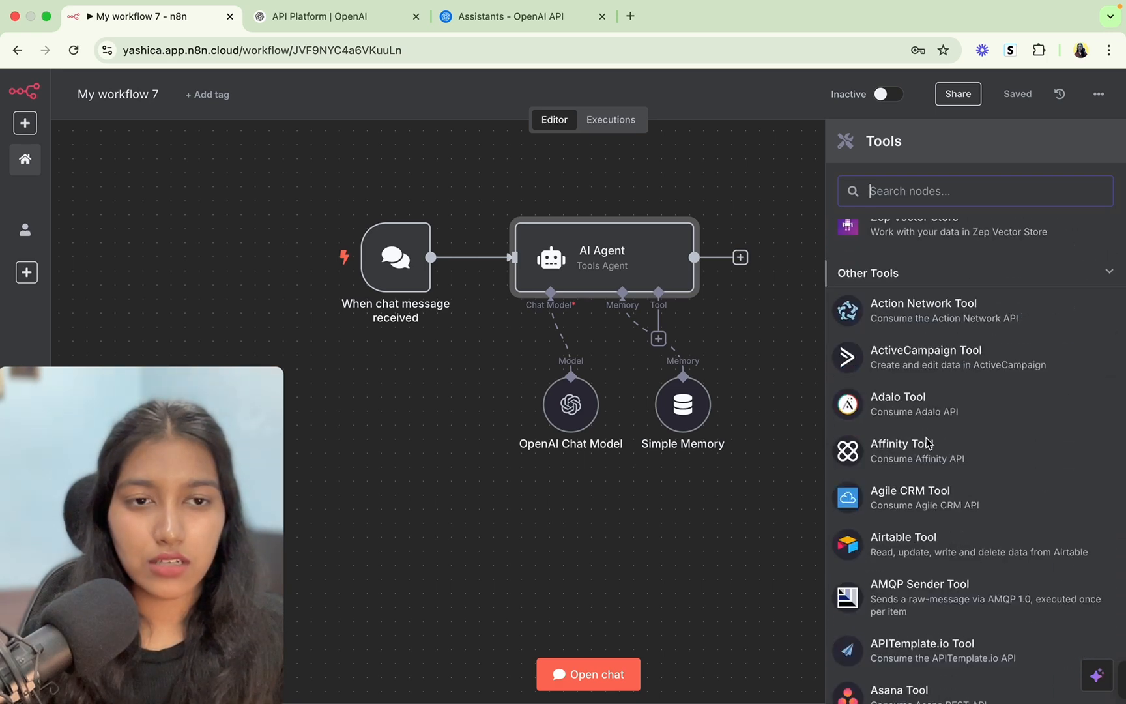
{"action": "scroll", "coordinate": [928, 443], "scroll_direction": "down", "scroll_amount": 1}
{"action": "scroll", "coordinate": [928, 443], "scroll_direction": "down", "scroll_amount": 1}
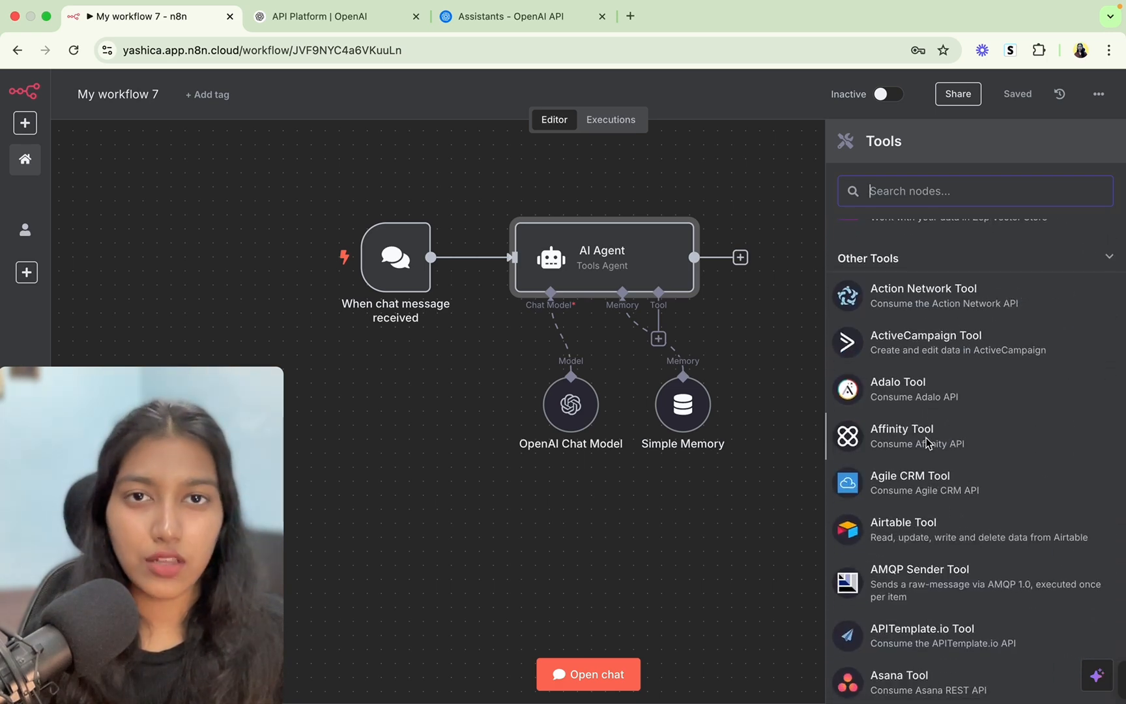
{"action": "scroll", "coordinate": [928, 443], "scroll_direction": "up", "scroll_amount": 10}
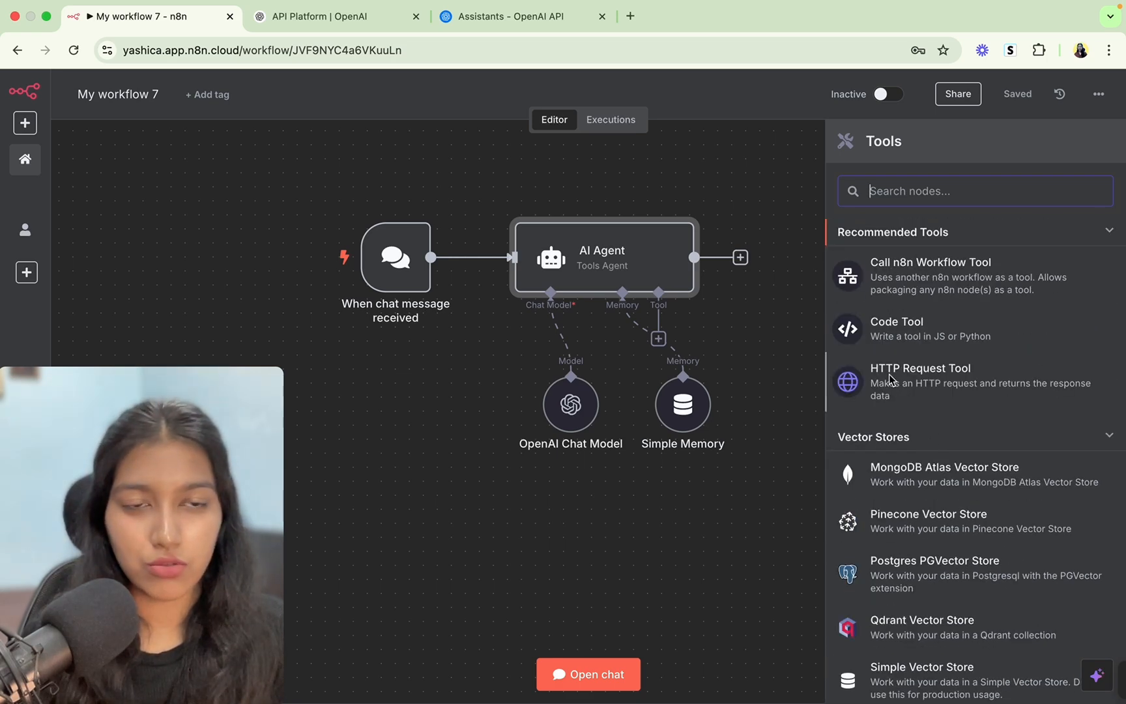
{"action": "type", "text": "g"}
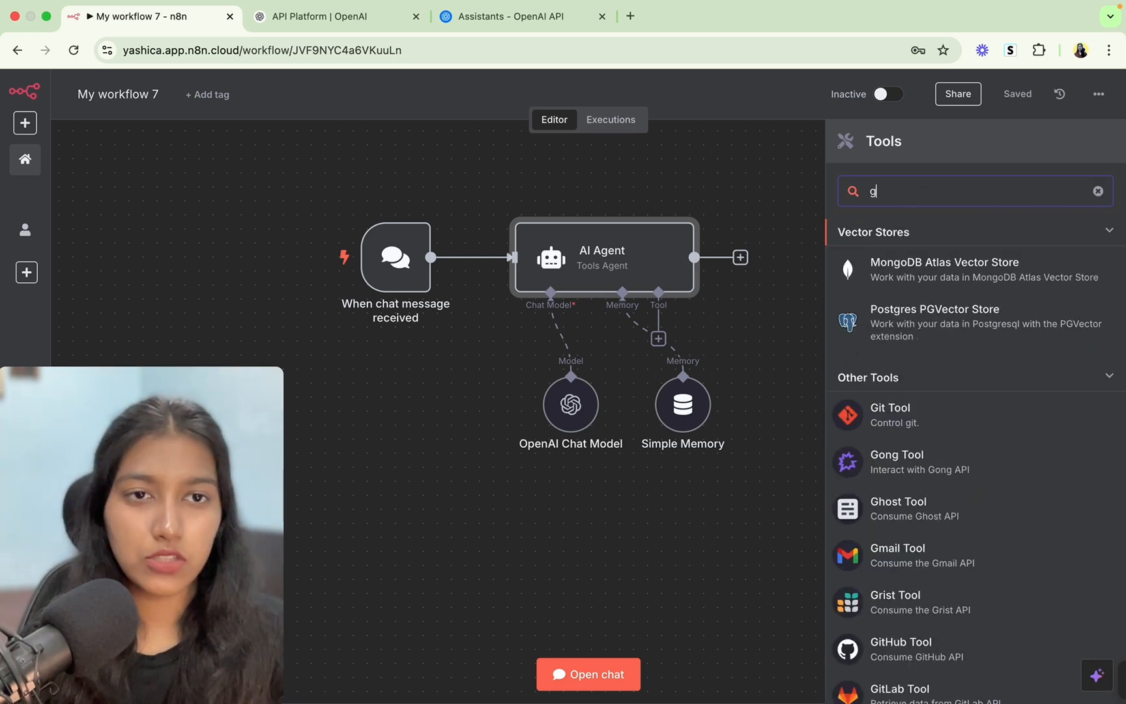
{"action": "type", "text": "ma"}
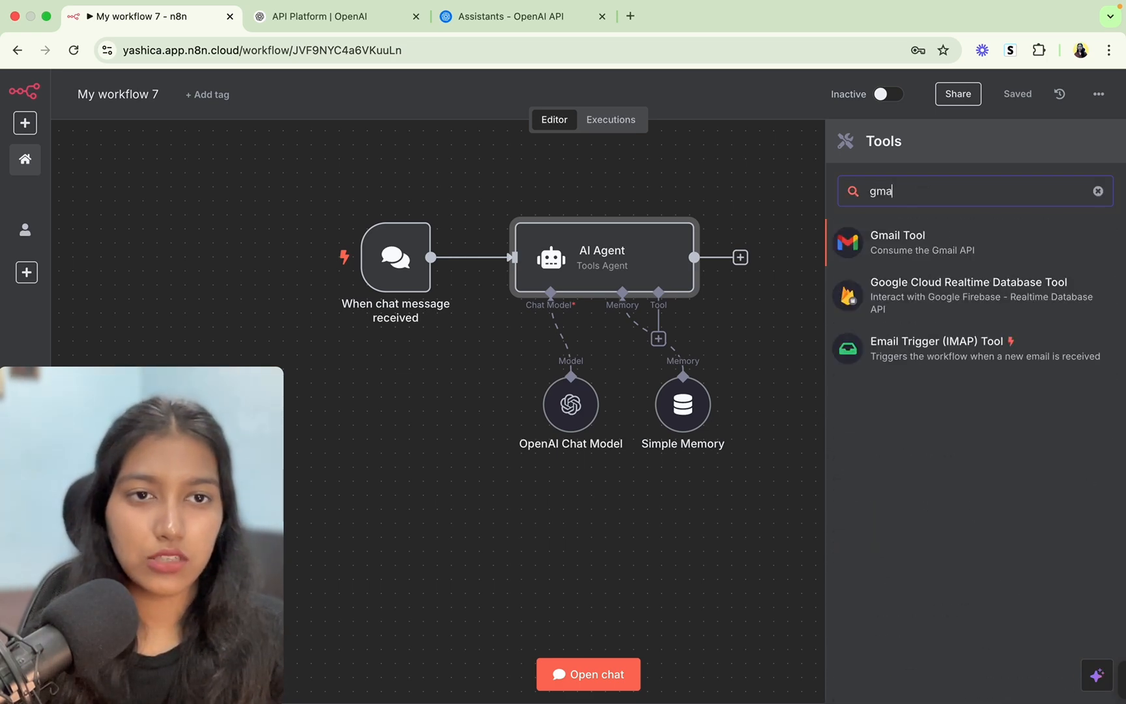
Add the Gmail Tool with the existing second Gmail credential, abandoning a new-credential setup.
{"action": "left_click", "coordinate": [886, 246]}
{"action": "left_click", "coordinate": [515, 191]}
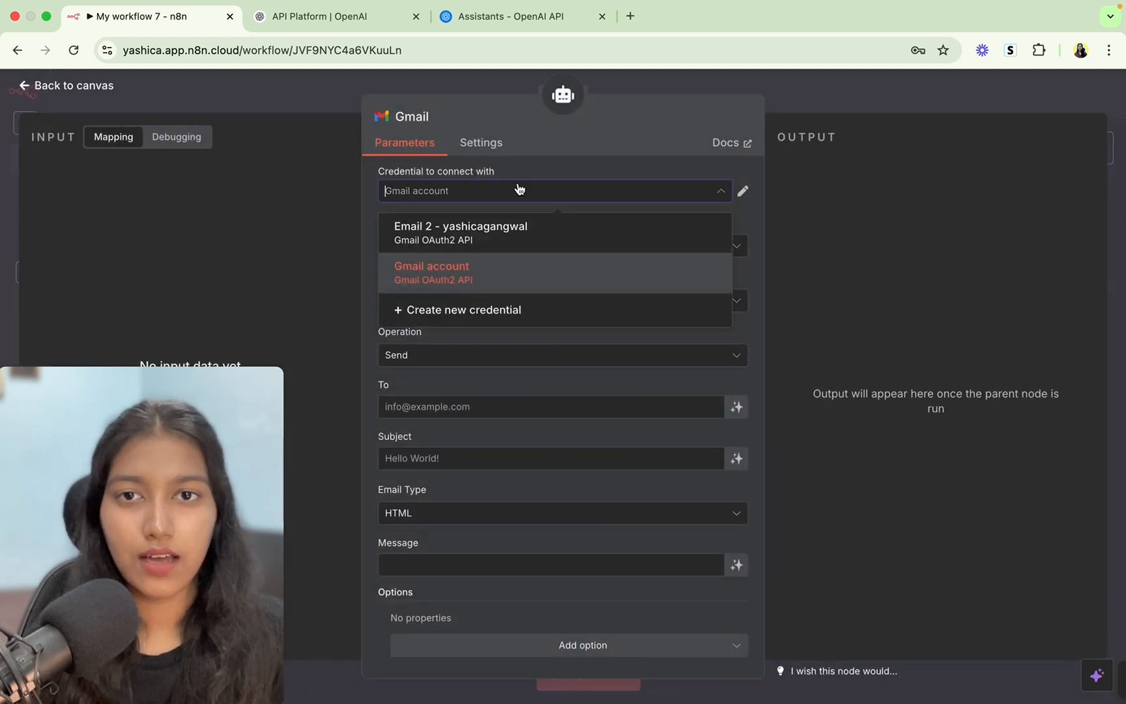
{"action": "left_click", "coordinate": [488, 241]}
{"action": "left_click", "coordinate": [489, 192]}
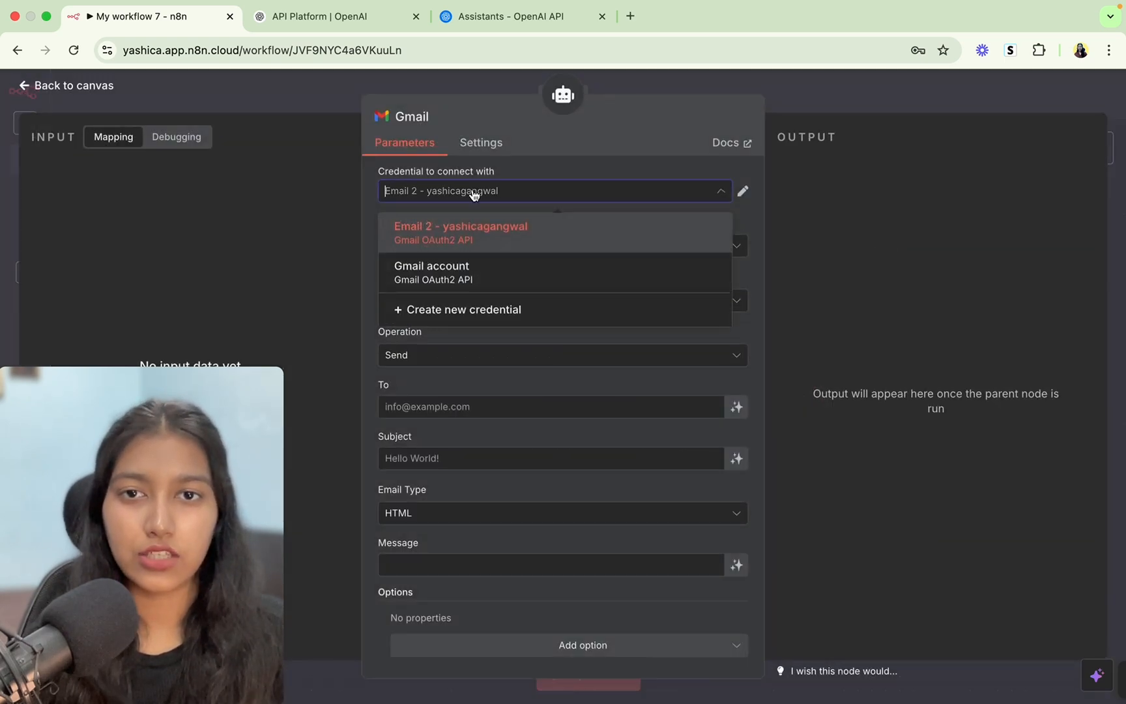
{"action": "left_click", "coordinate": [425, 311]}
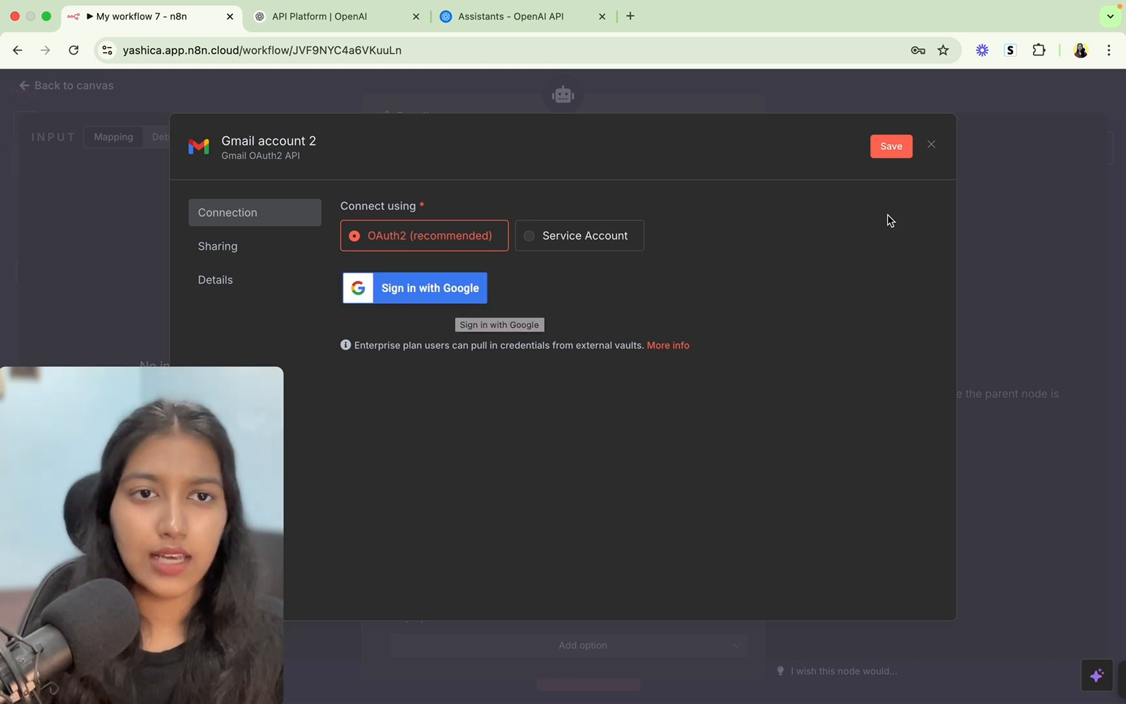
{"action": "left_click", "coordinate": [932, 145]}
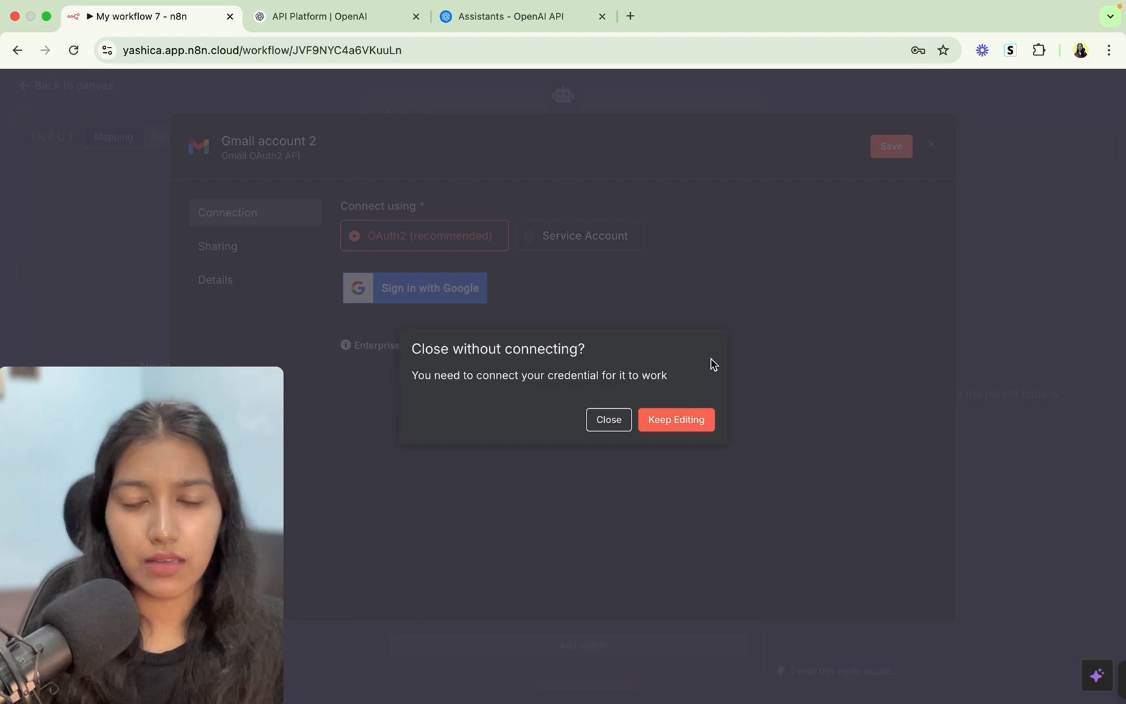
{"action": "left_click", "coordinate": [625, 426]}
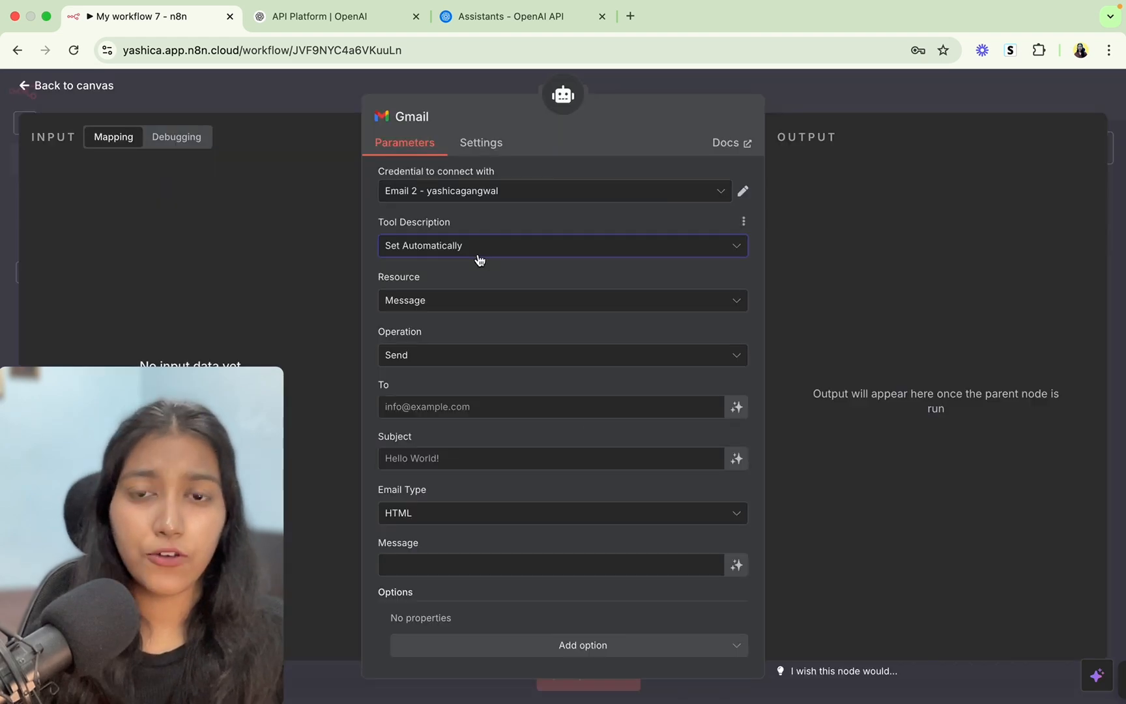
{"action": "left_click", "coordinate": [478, 255]}
Write the tool description manually, replacing the default text with the inform-the-team instruction.
{"action": "left_click", "coordinate": [485, 328]}
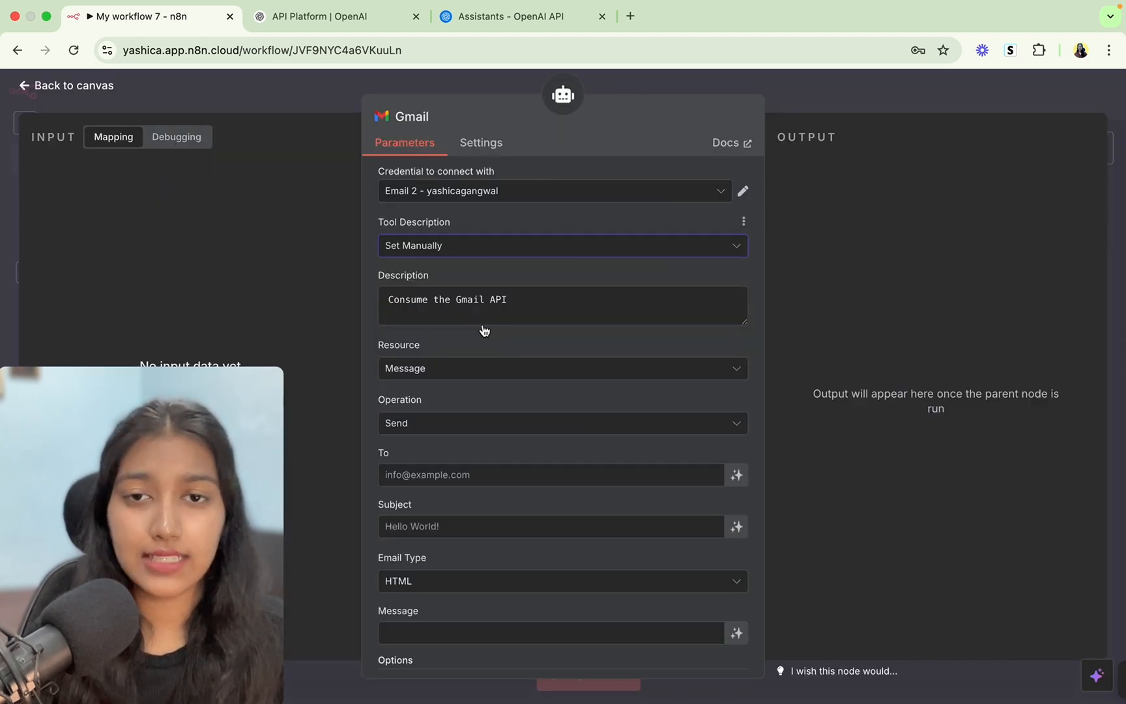
{"action": "triple_click", "coordinate": [470, 301]}
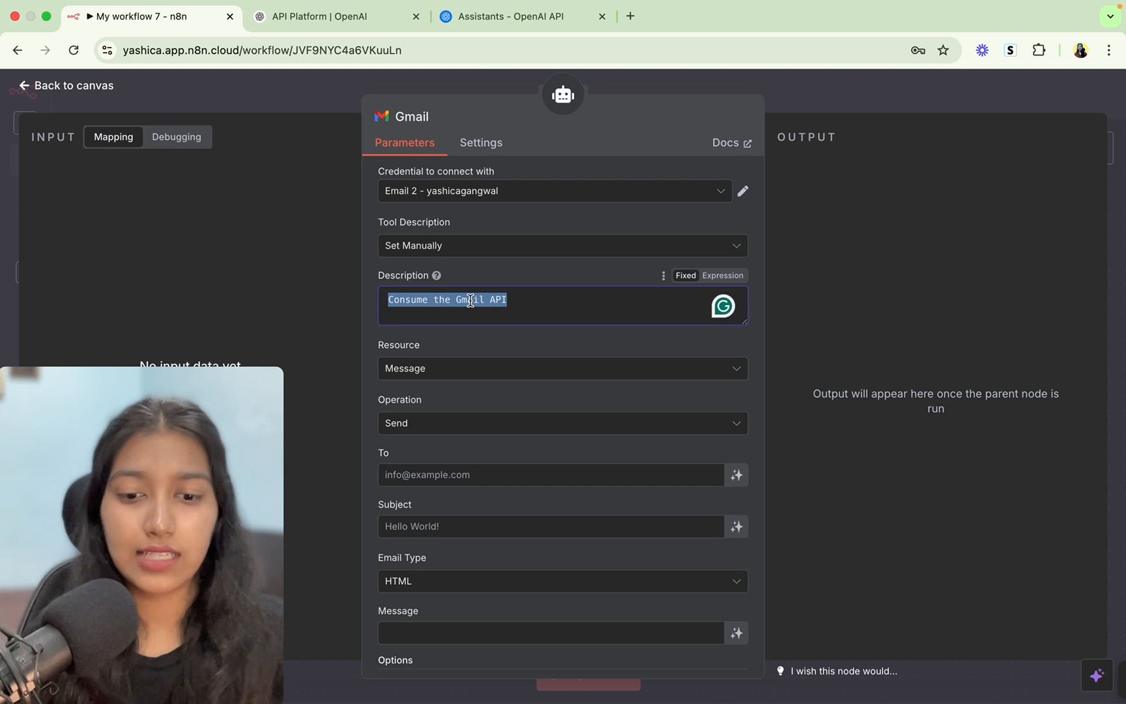
{"action": "type", "text": "Call"}
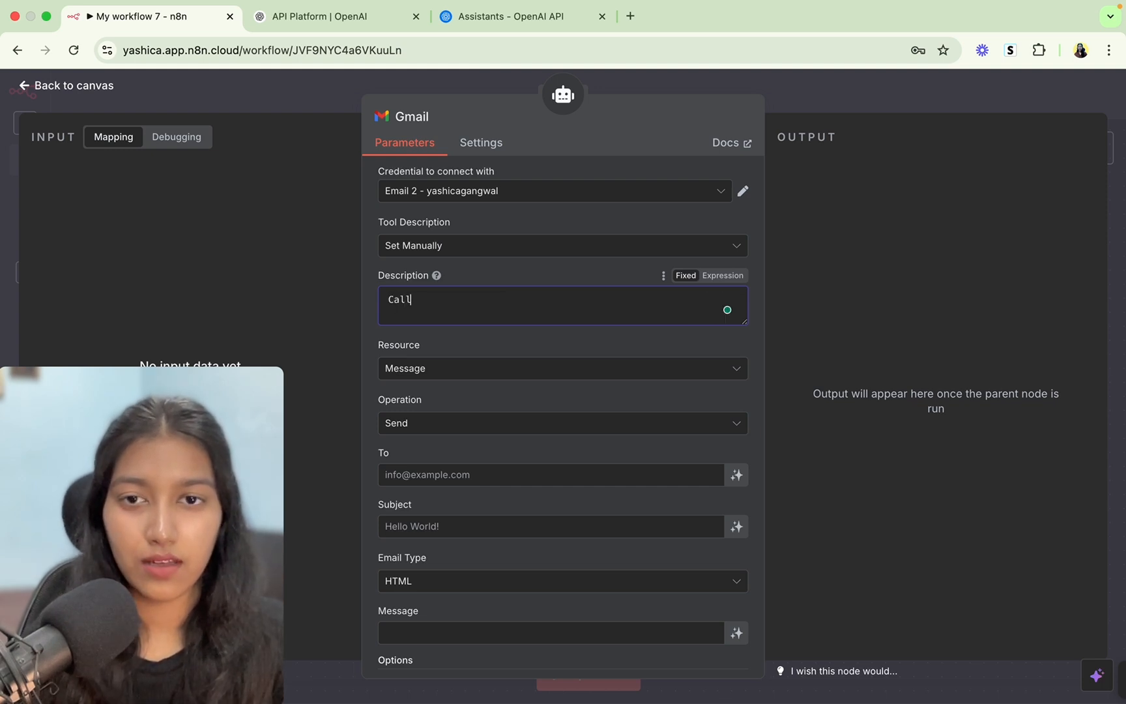
{"action": "type", "text": " this tool wi"}
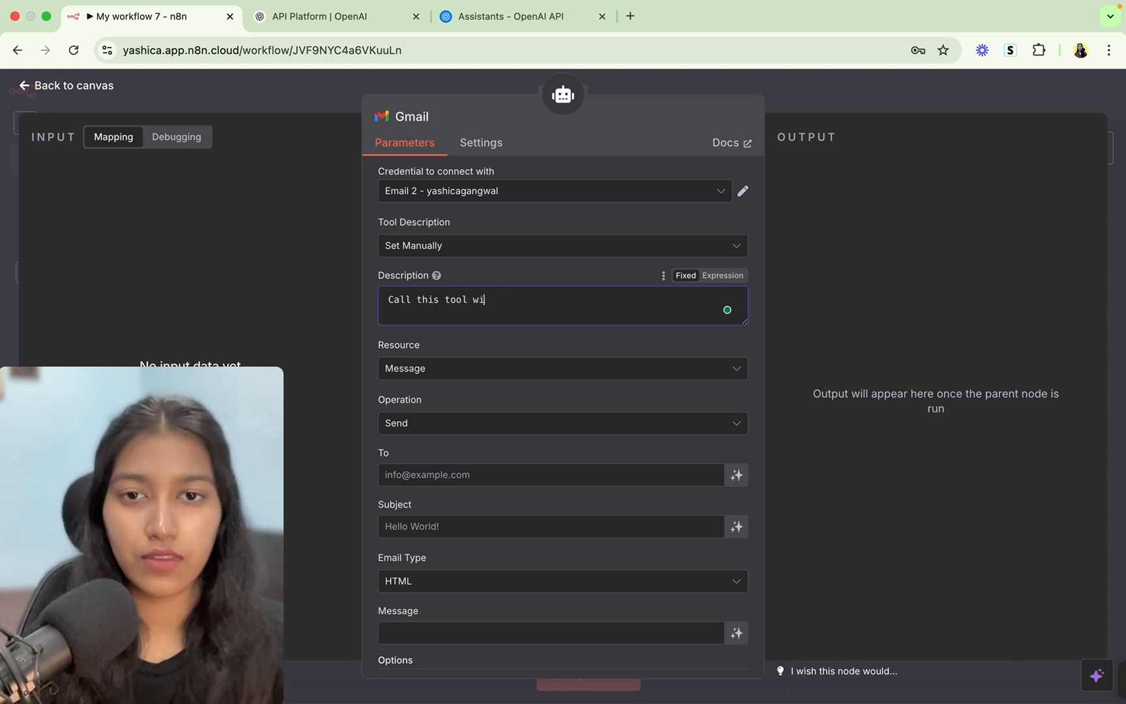
{"action": "type", "text": "th the custo"}
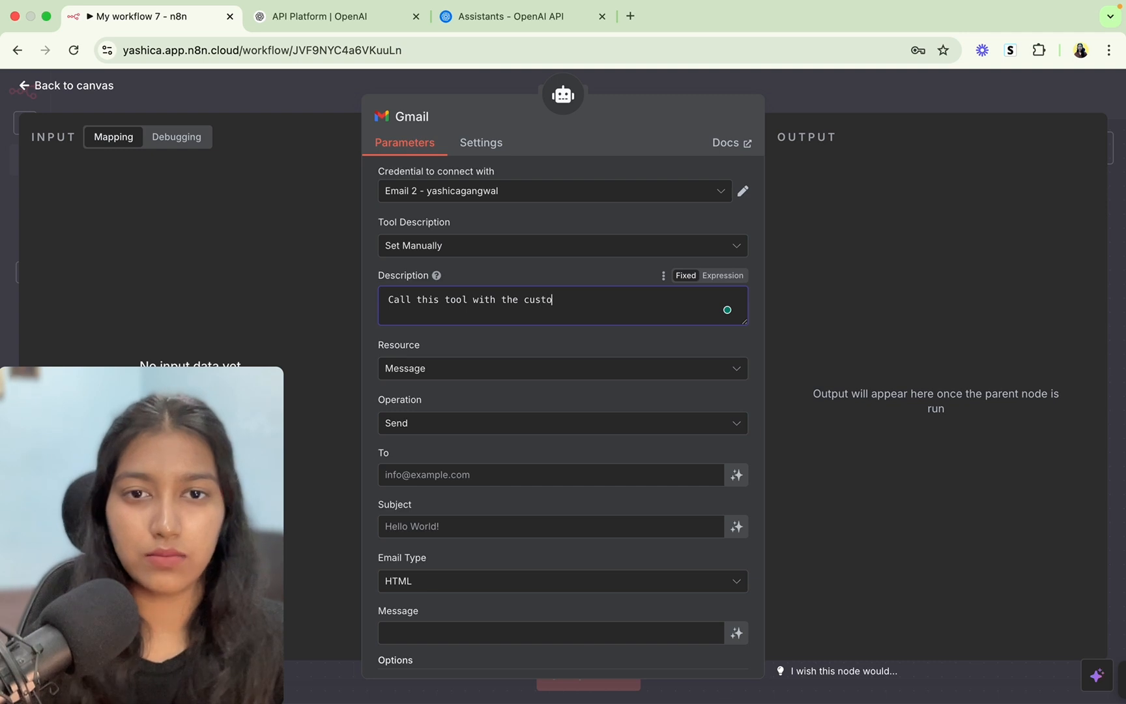
{"action": "type", "text": "mer's name, "}
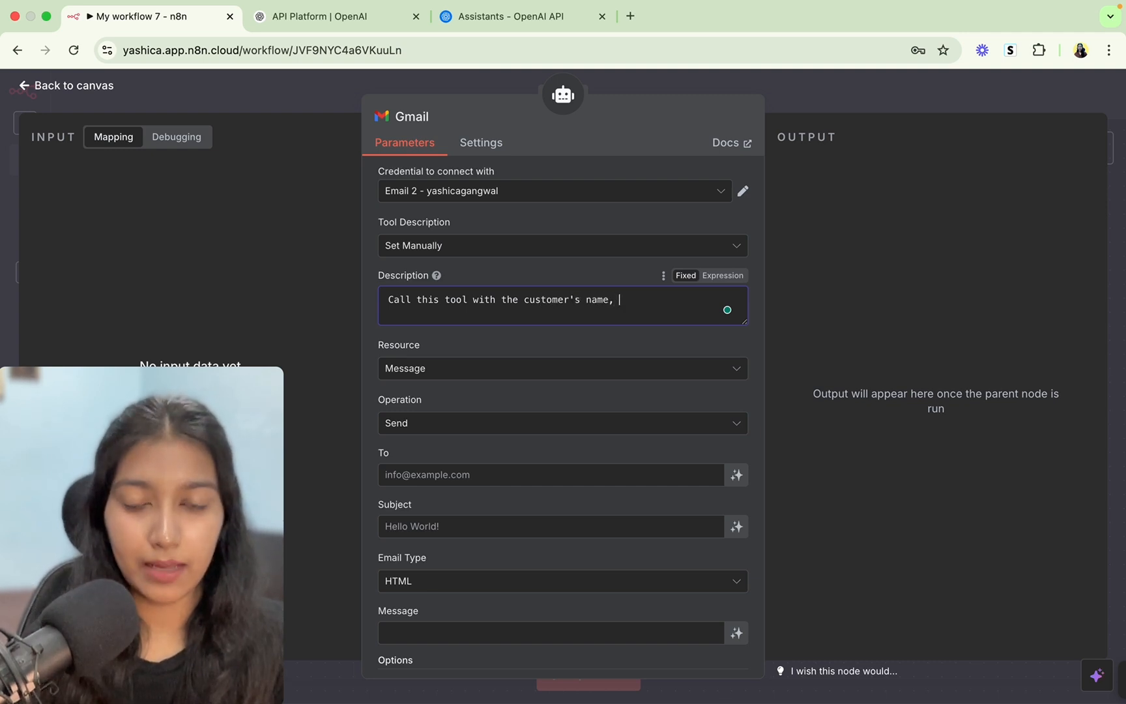
{"action": "type", "text": "phone num"}
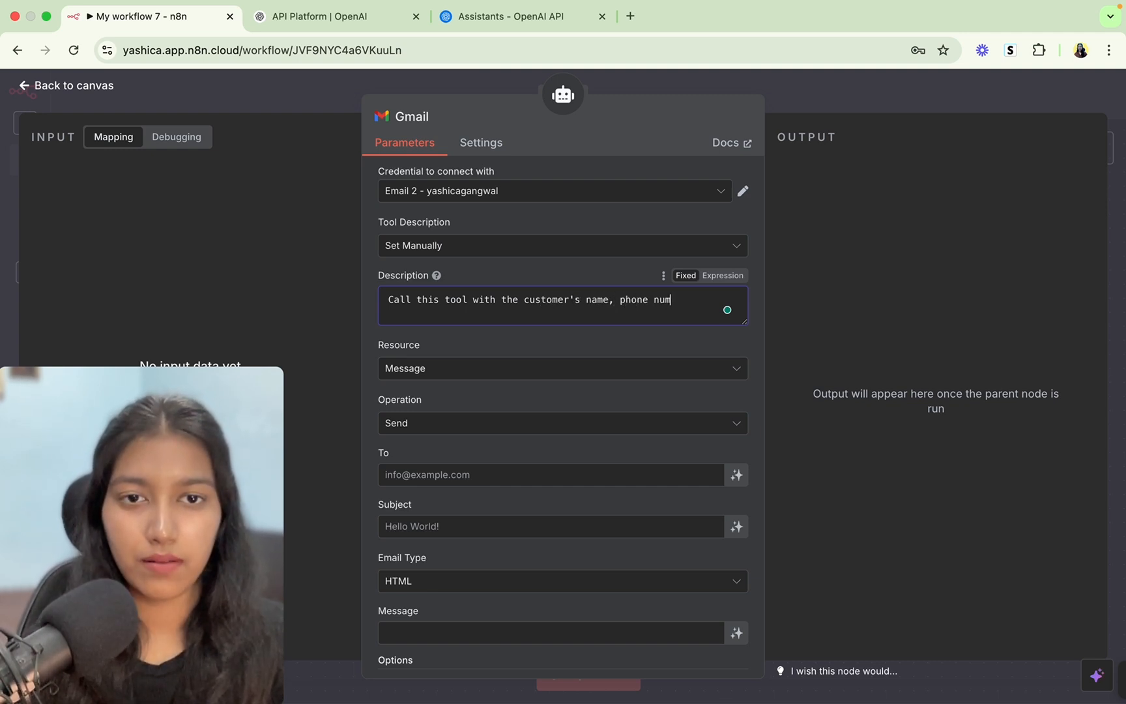
{"action": "type", "text": "ber an"}
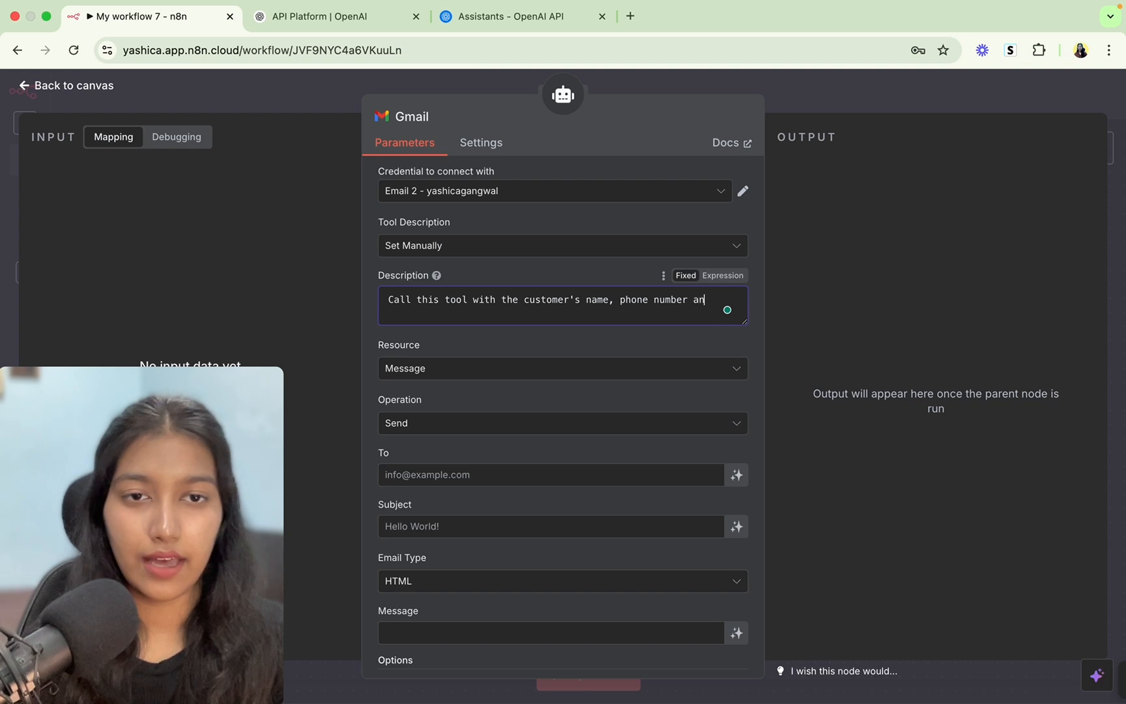
{"action": "type", "text": "d issue t"}
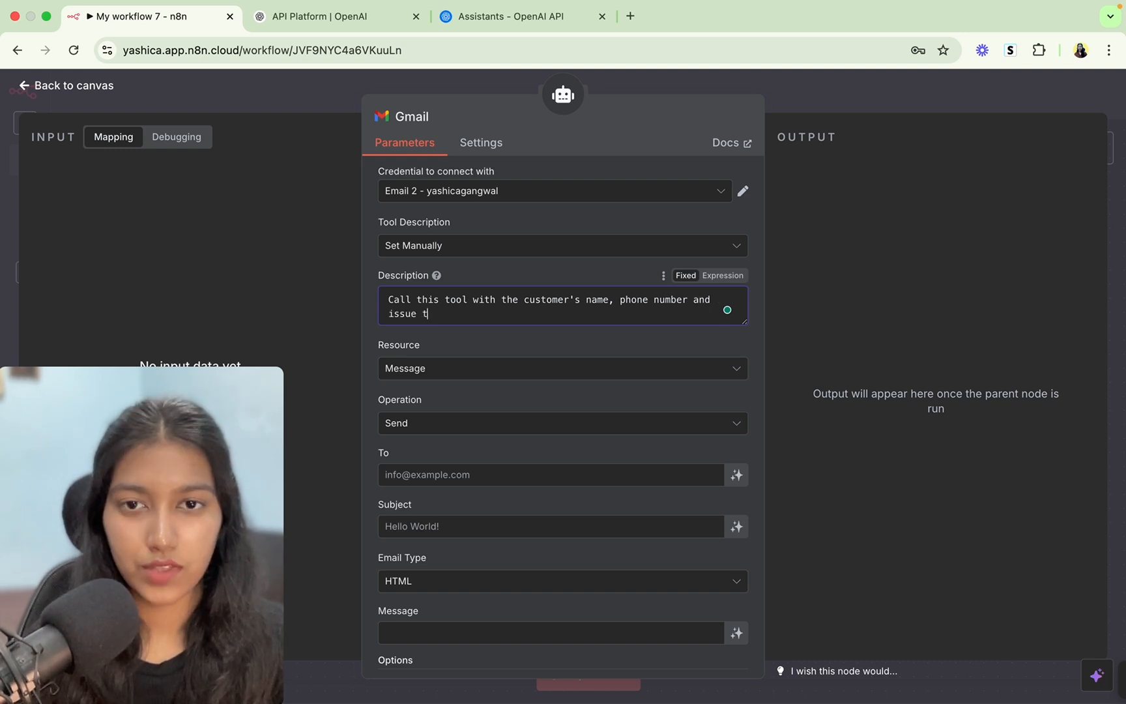
{"action": "type", "text": "o inform"}
{"action": "key", "text": "BackSpace"}
{"action": "key", "text": "BackSpace"}
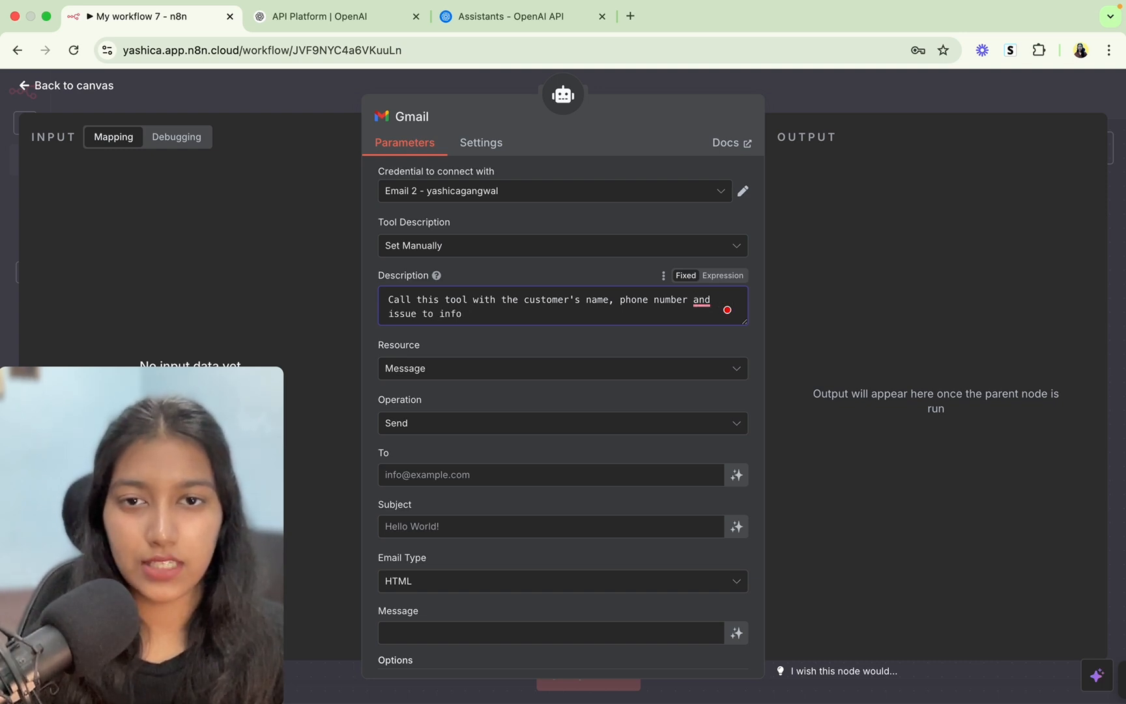
{"action": "type", "text": "rm the team."}
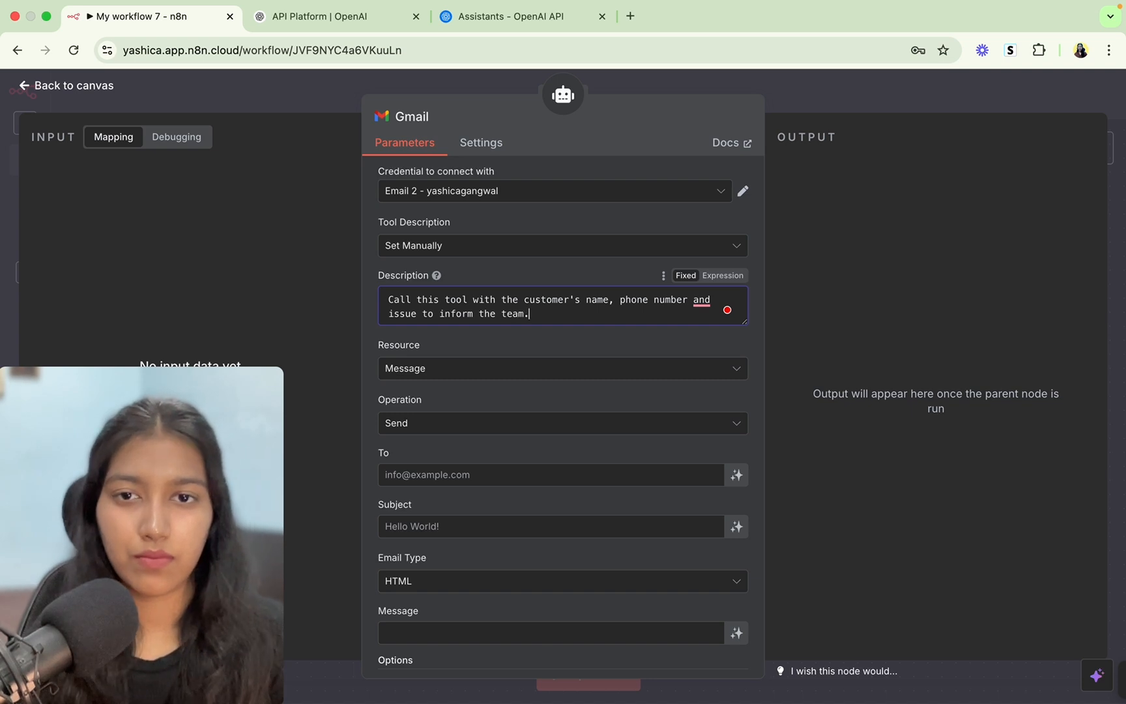
{"action": "scroll", "coordinate": [509, 313], "scroll_direction": "down", "scroll_amount": 3}
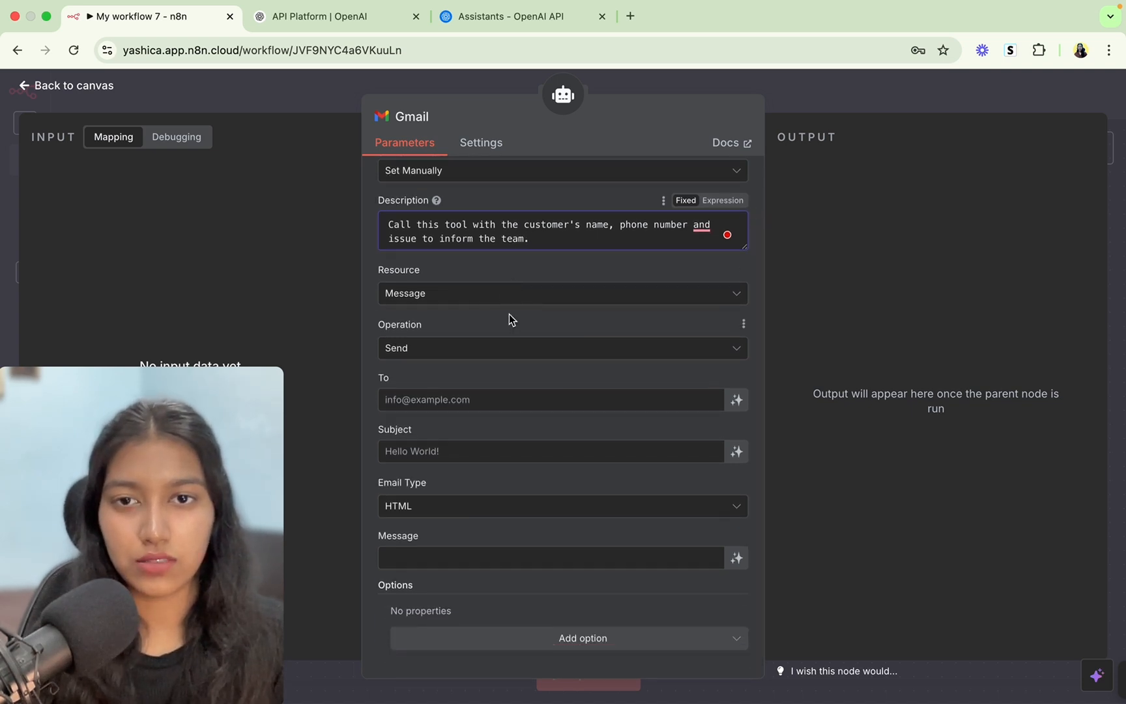
Keep Message / Send and enter the team's e-mail address in the To field.
{"action": "left_click", "coordinate": [430, 297]}
{"action": "left_click", "coordinate": [430, 298]}
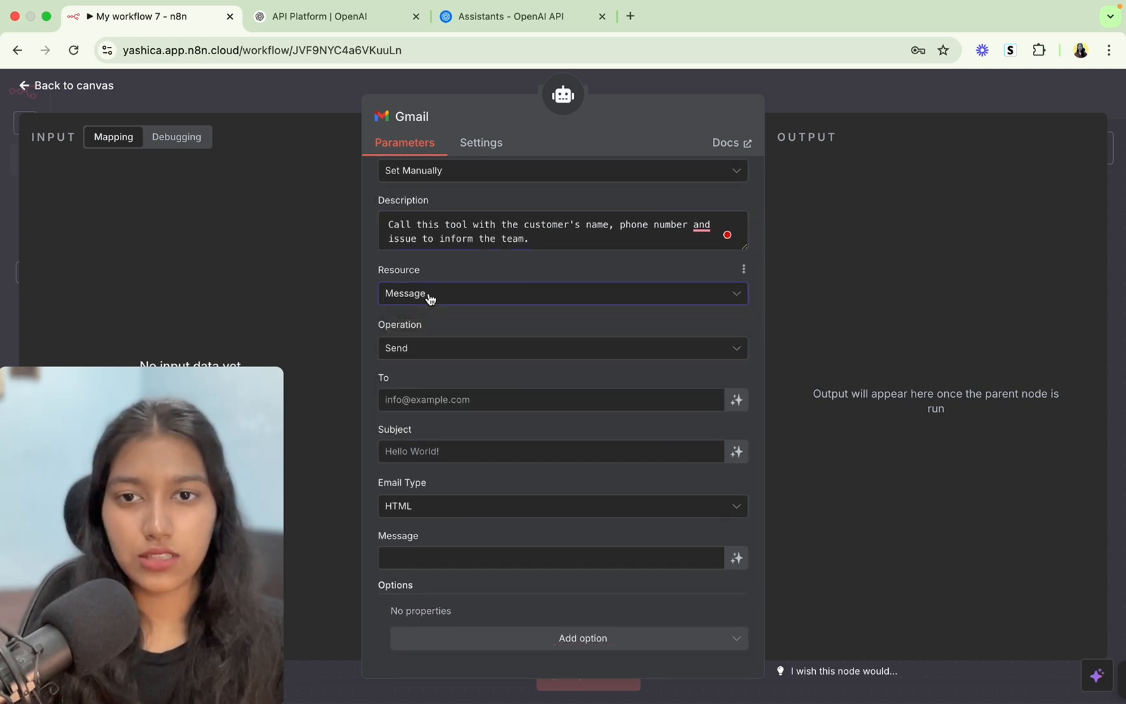
{"action": "left_click", "coordinate": [432, 349]}
{"action": "left_click", "coordinate": [433, 352]}
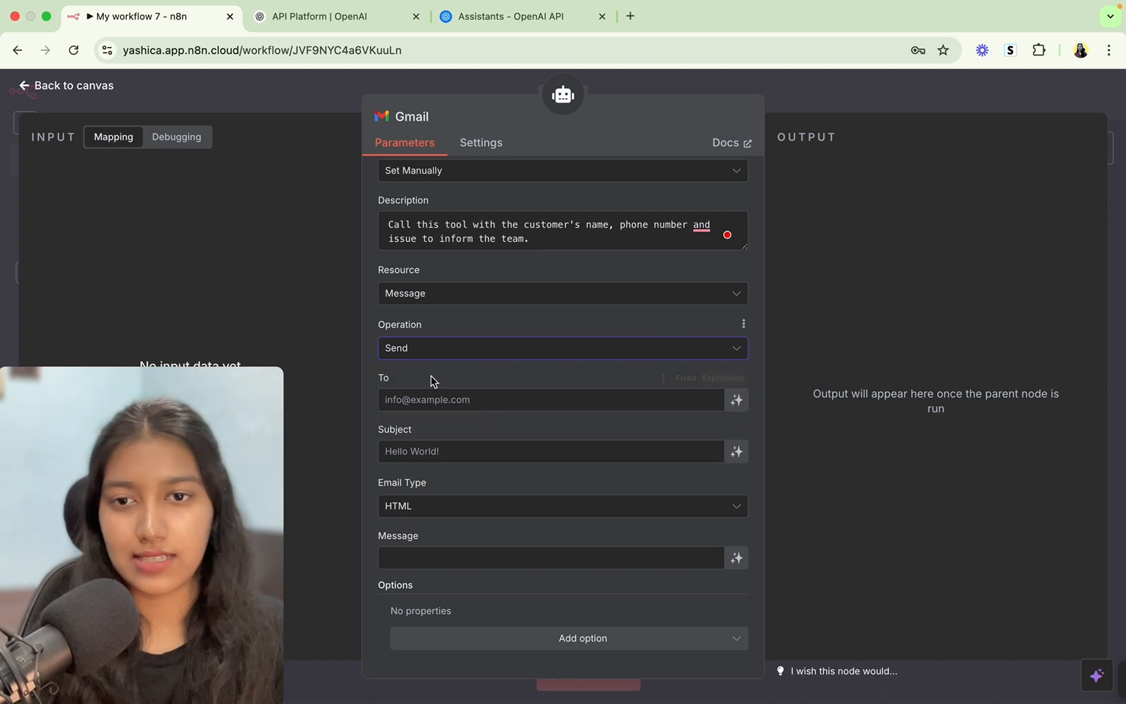
{"action": "left_click", "coordinate": [419, 399]}
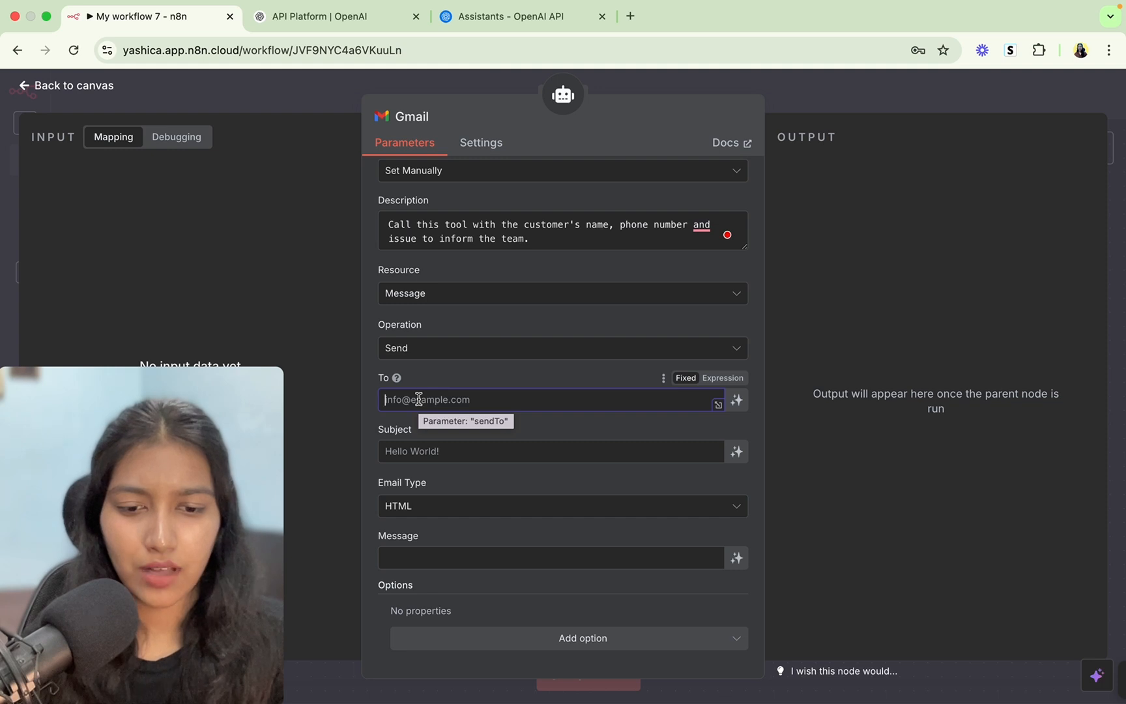
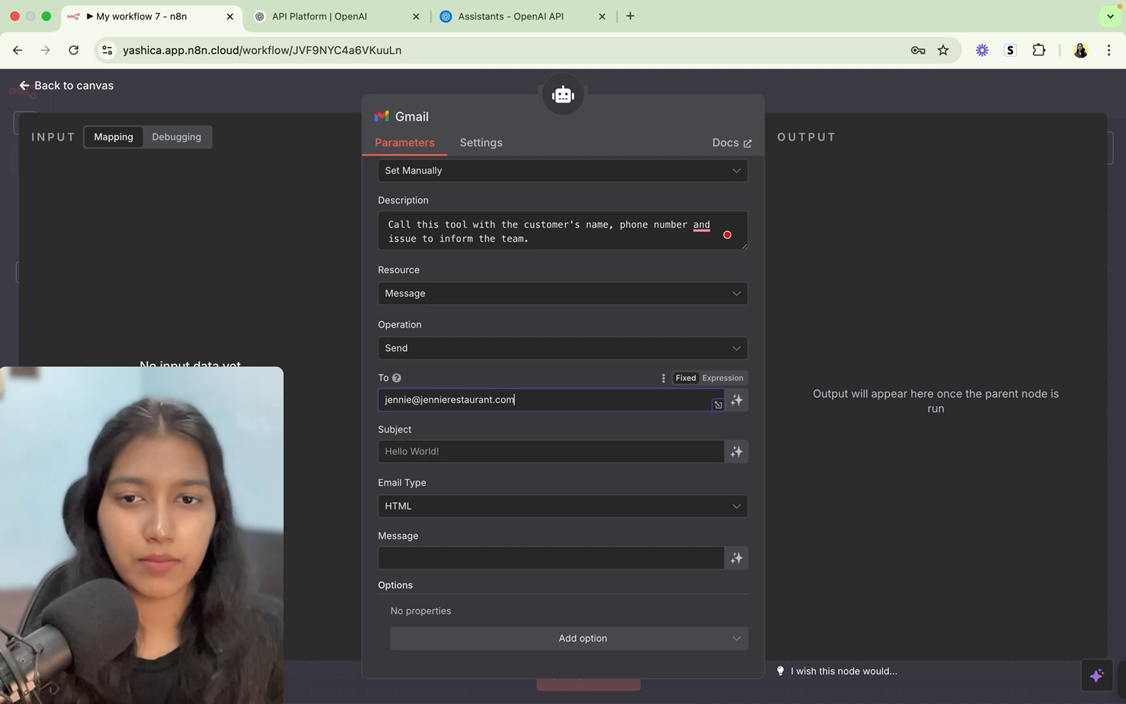
{"action": "left_click", "coordinate": [403, 456]}
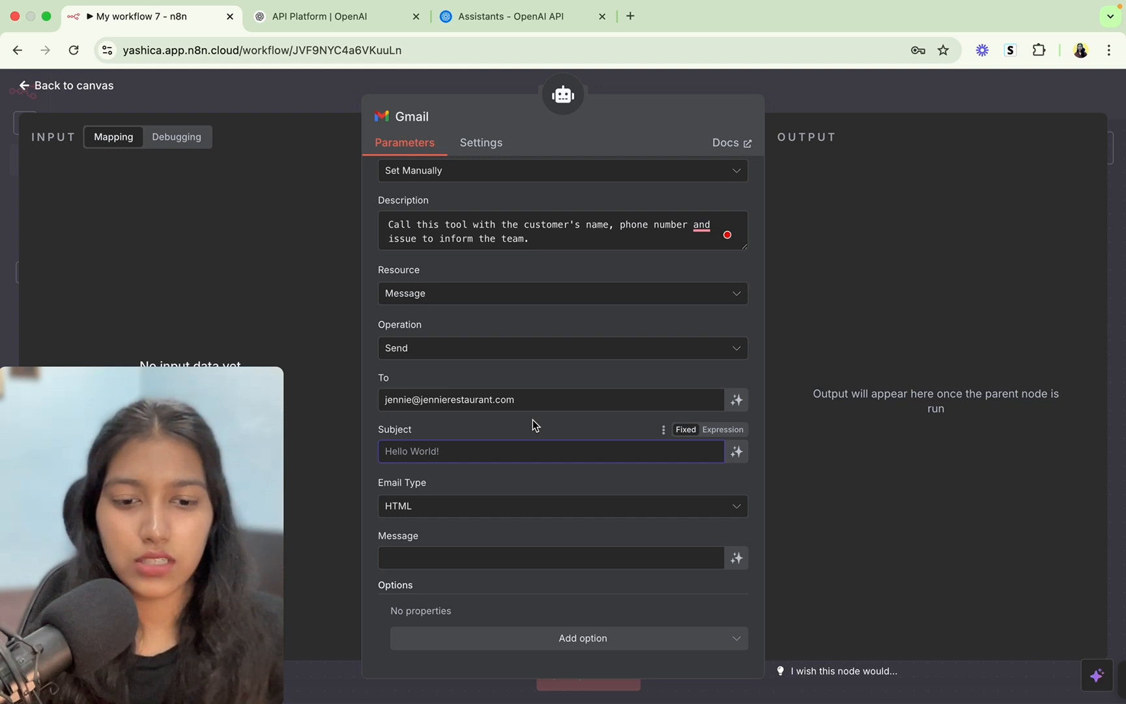
Replace the typed subject with a model-defined subject, trying and discarding a description.
{"action": "type", "text": "Ne"}
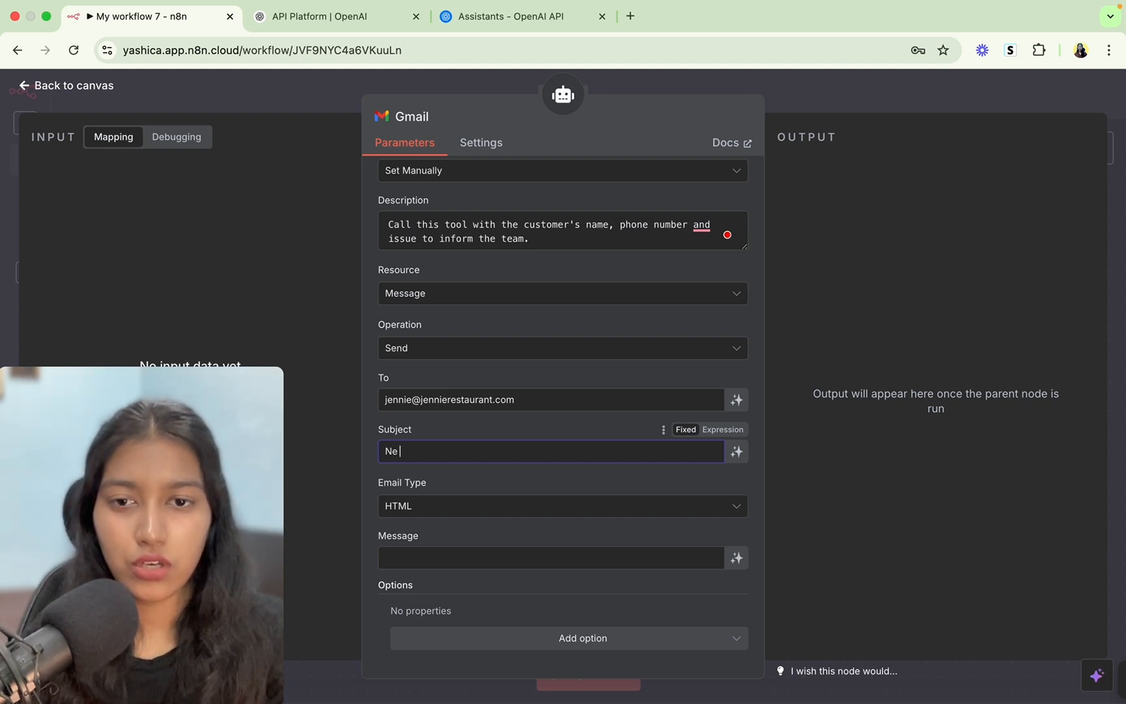
{"action": "type", "text": "w issue rece"}
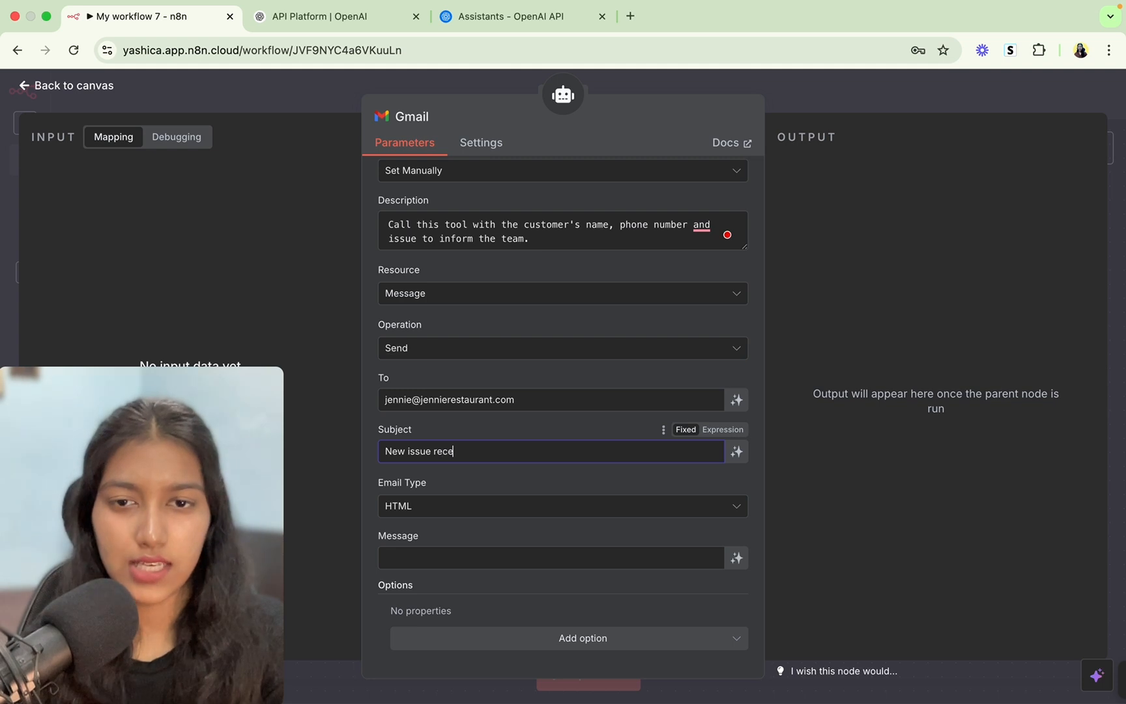
{"action": "type", "text": "ived"}
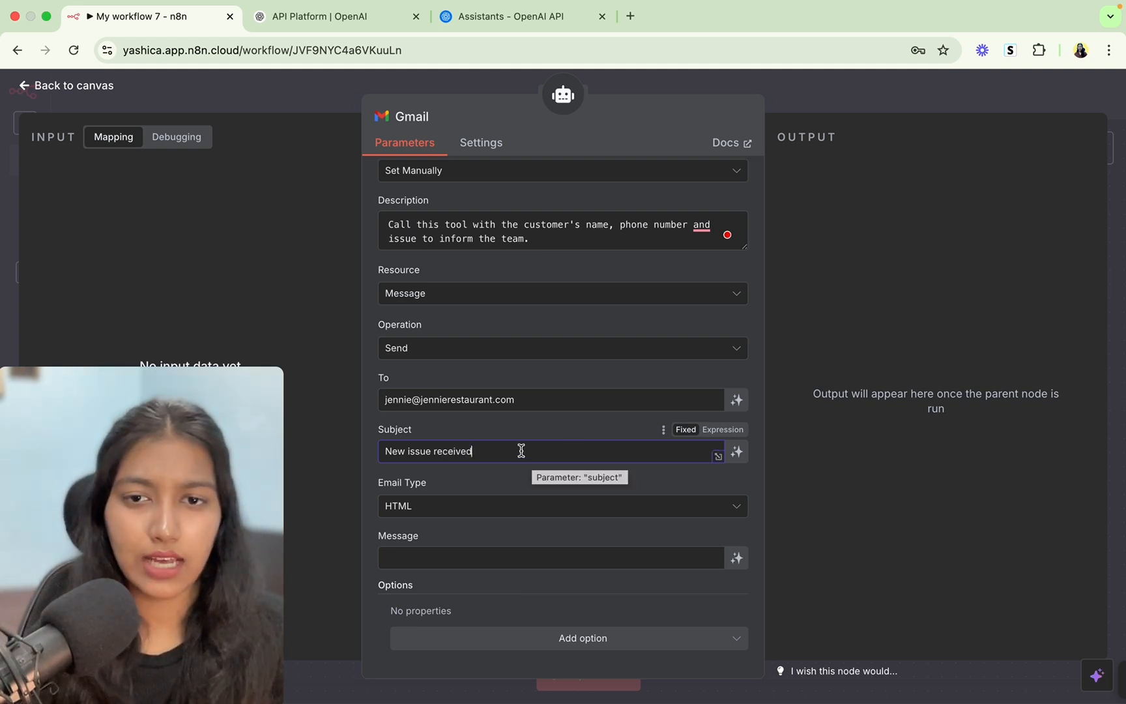
{"action": "double_click", "coordinate": [519, 450]}
{"action": "key", "text": "super+a"}
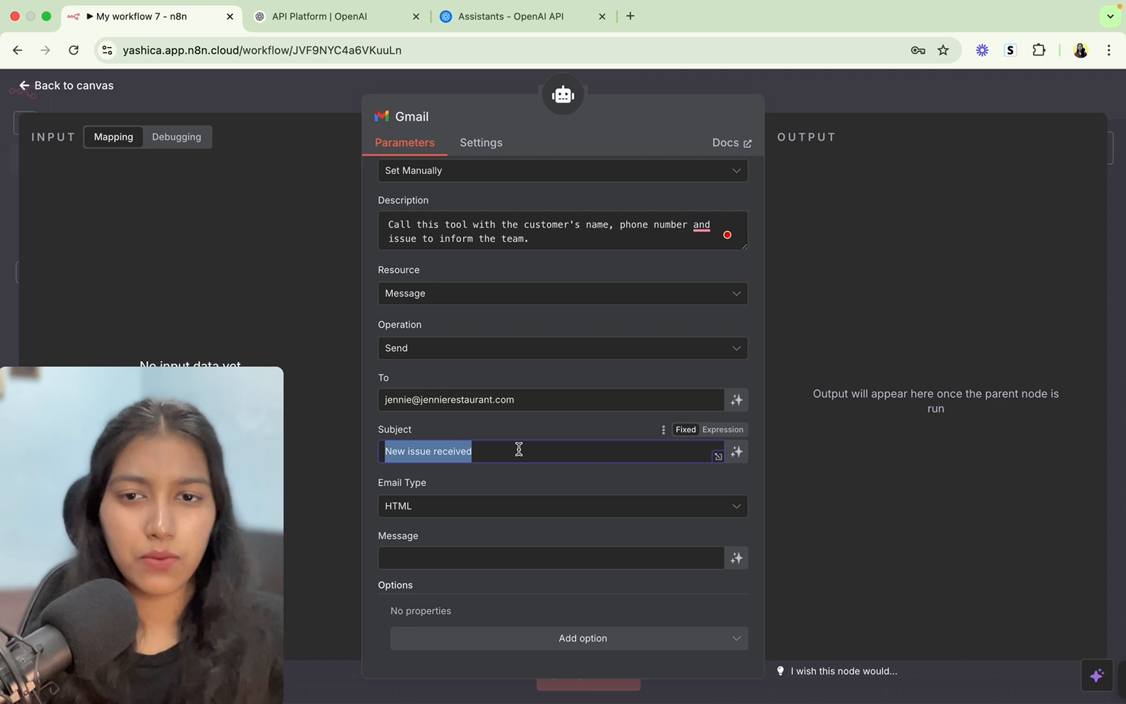
{"action": "key", "text": "BackSpace"}
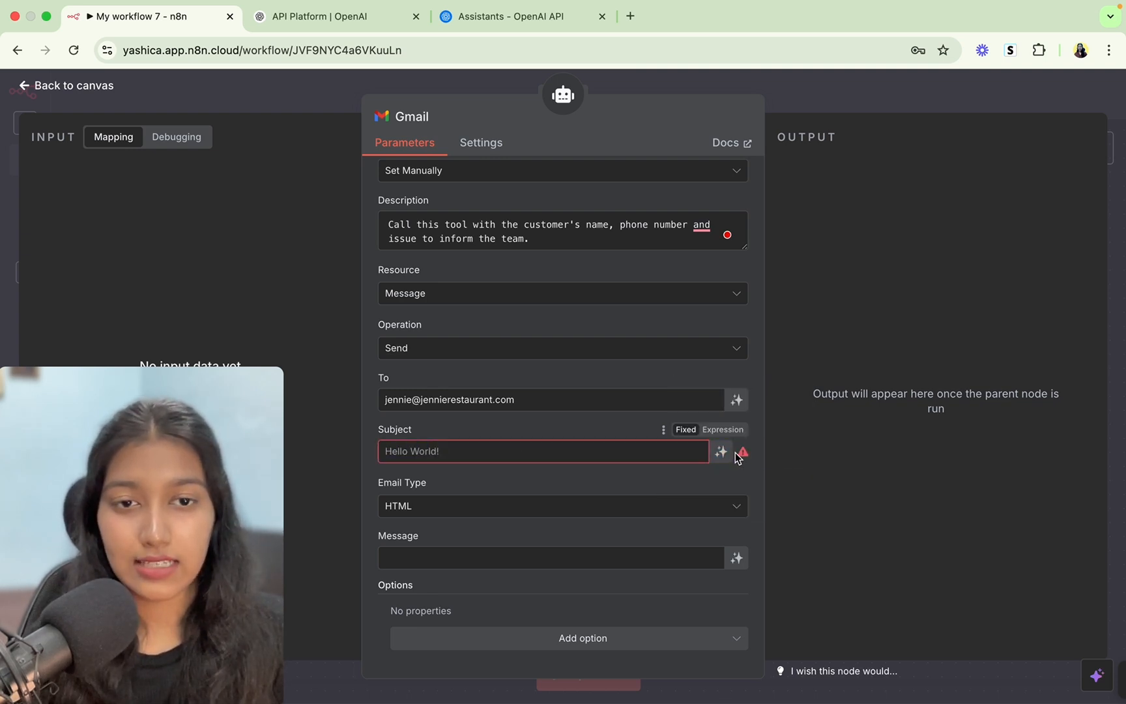
{"action": "left_click", "coordinate": [714, 459]}
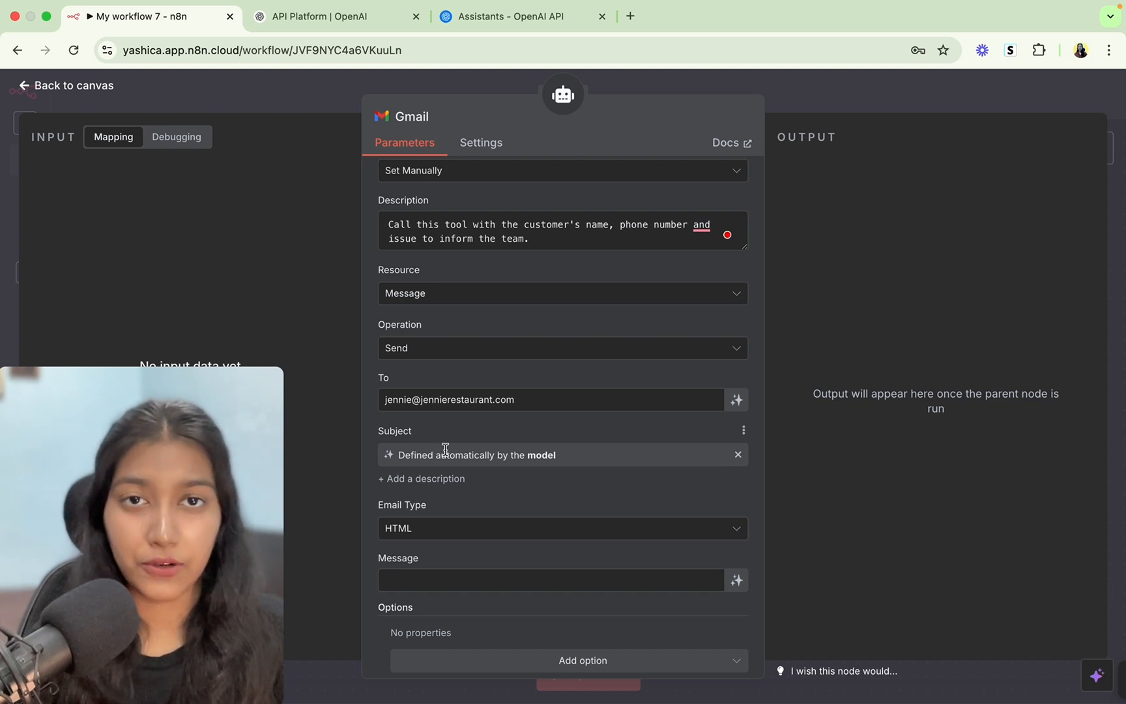
{"action": "scroll", "coordinate": [466, 533], "scroll_direction": "down", "scroll_amount": 1}
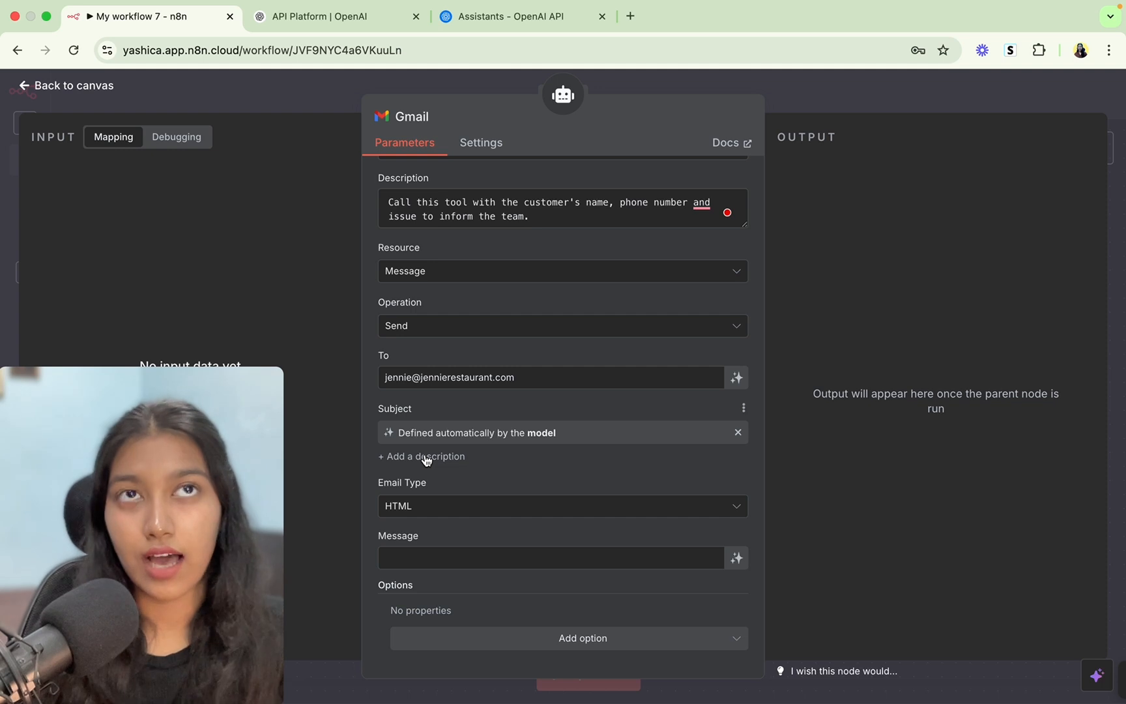
{"action": "left_click", "coordinate": [426, 459]}
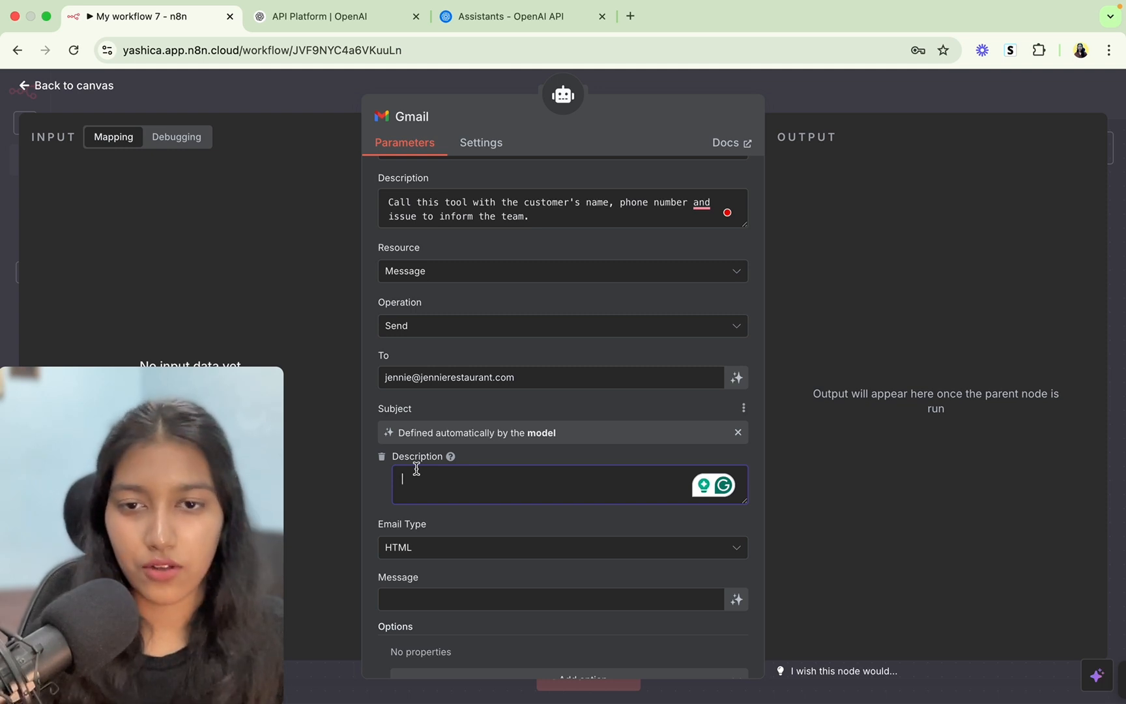
{"action": "left_click", "coordinate": [382, 459]}
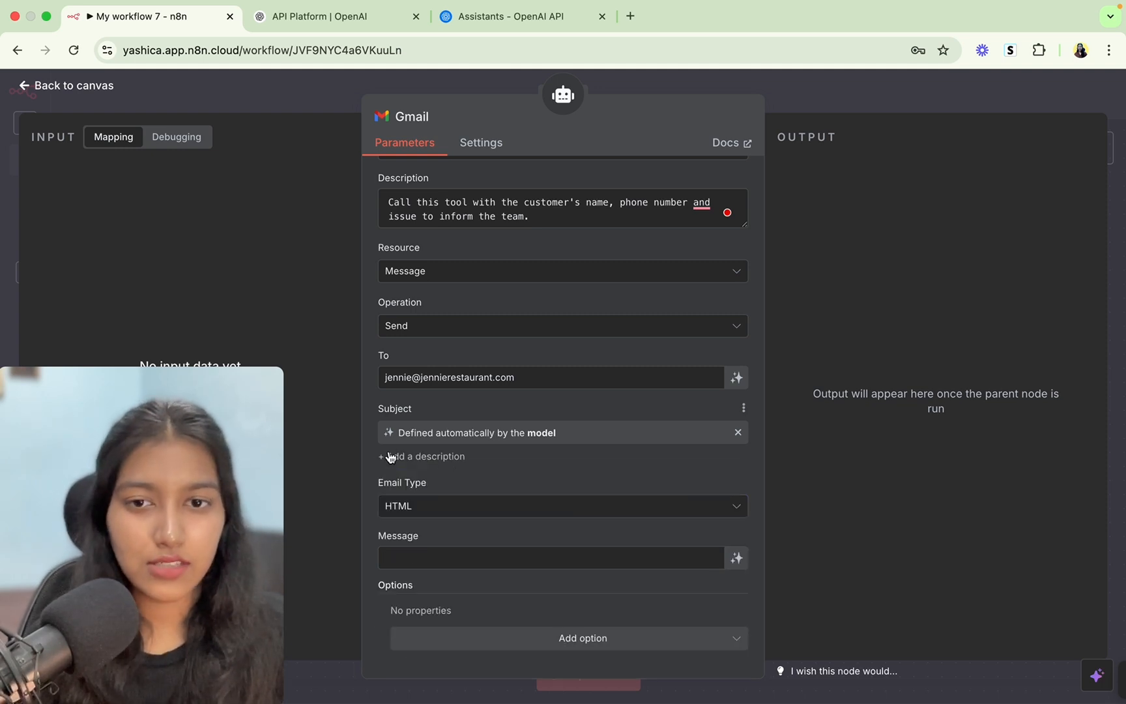
{"action": "left_click", "coordinate": [410, 554]}
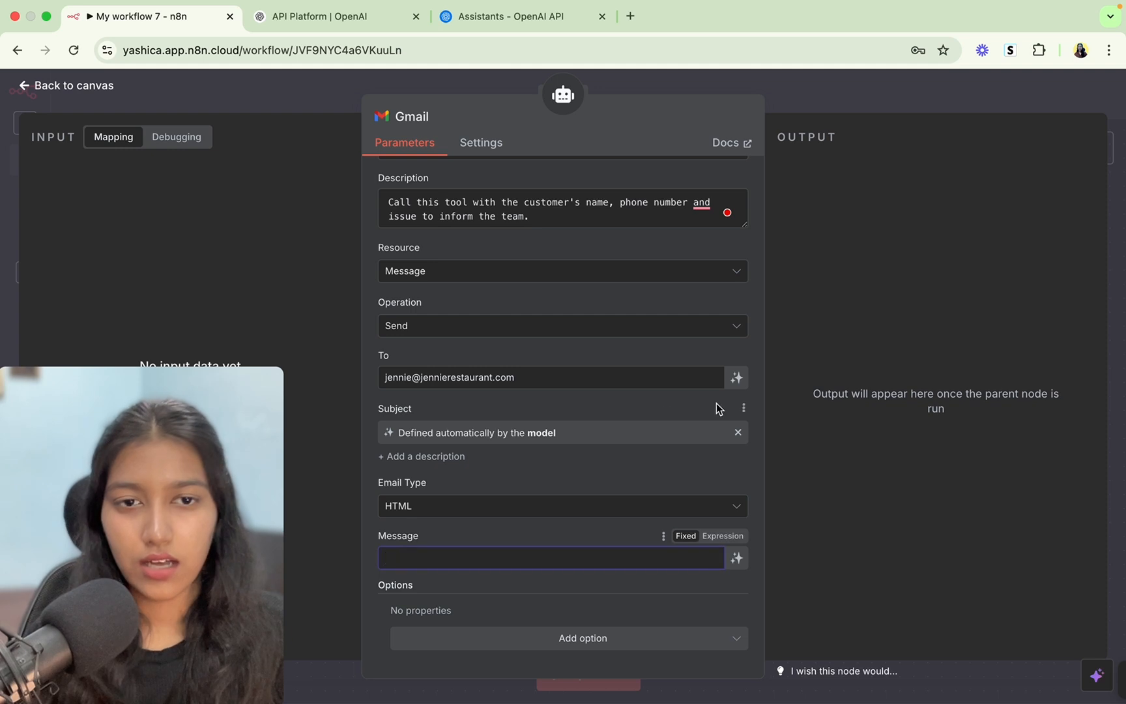
Switch the subject back to the fixed text 'New Issue Received'.
{"action": "left_click", "coordinate": [738, 432]}
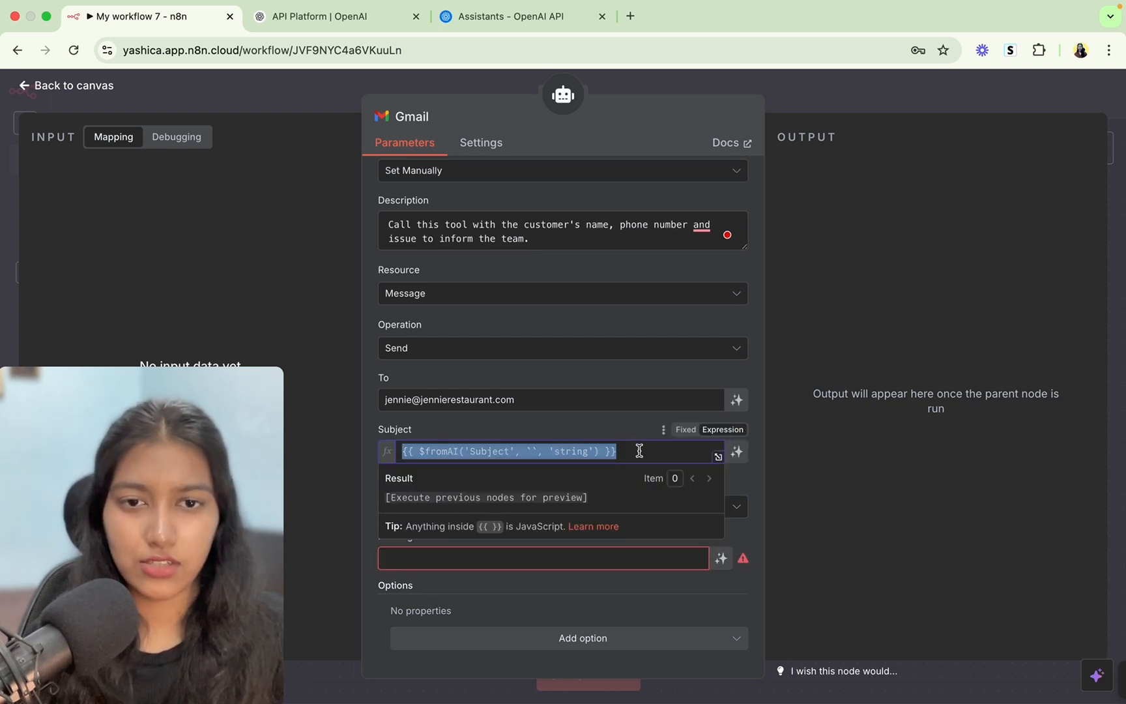
{"action": "key", "text": "BackSpace"}
{"action": "left_click", "coordinate": [686, 429]}
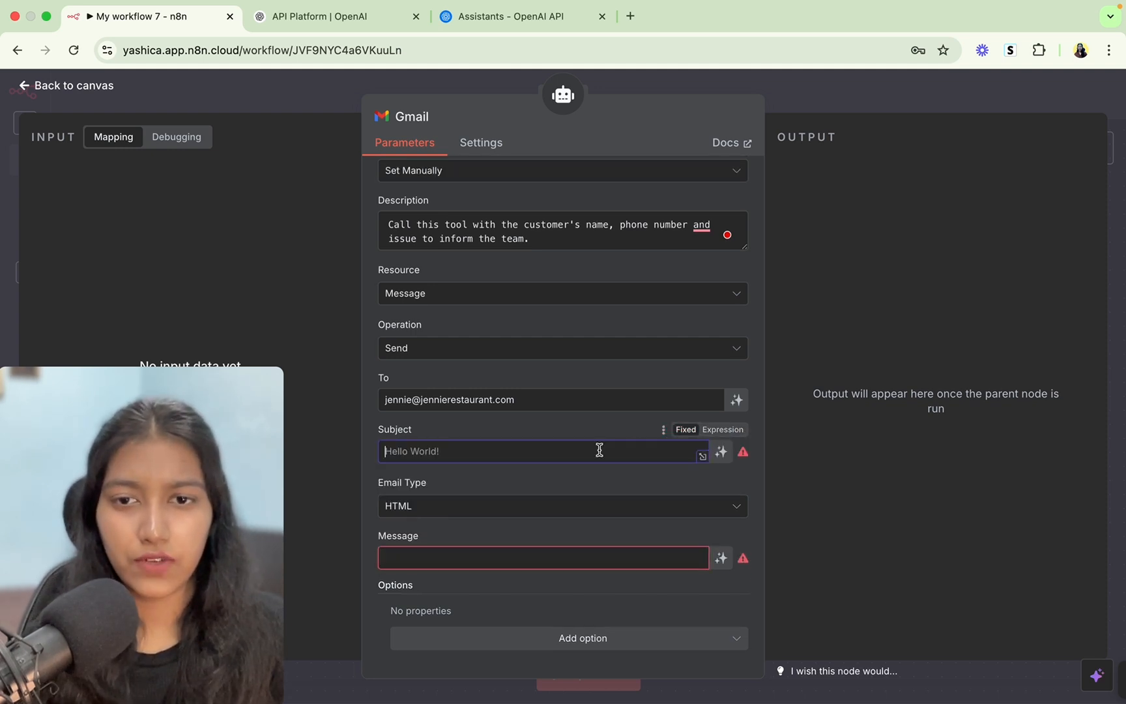
{"action": "type", "text": "N"}
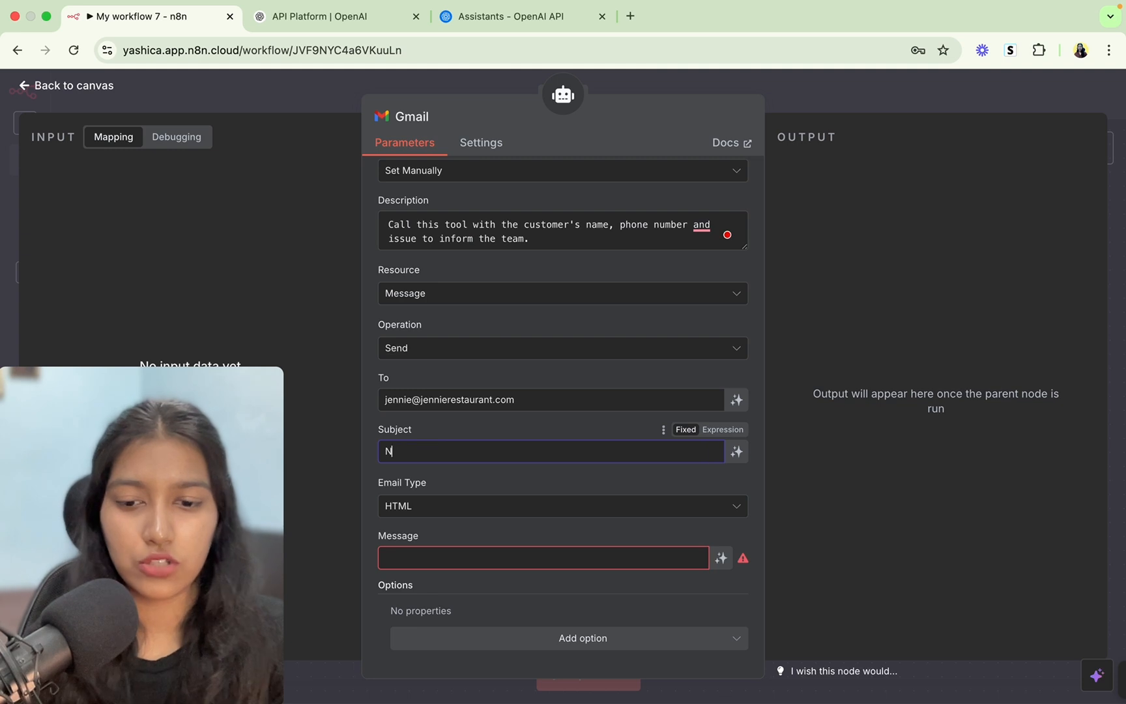
{"action": "type", "text": "ew Issue "}
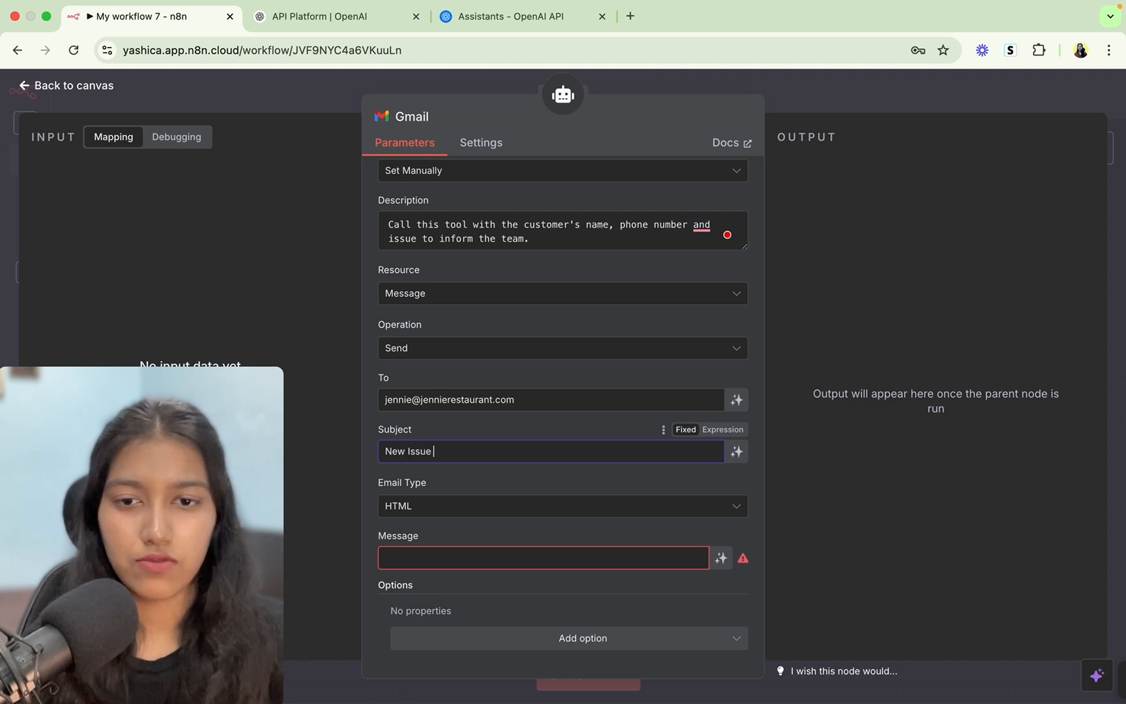
{"action": "type", "text": "Received"}
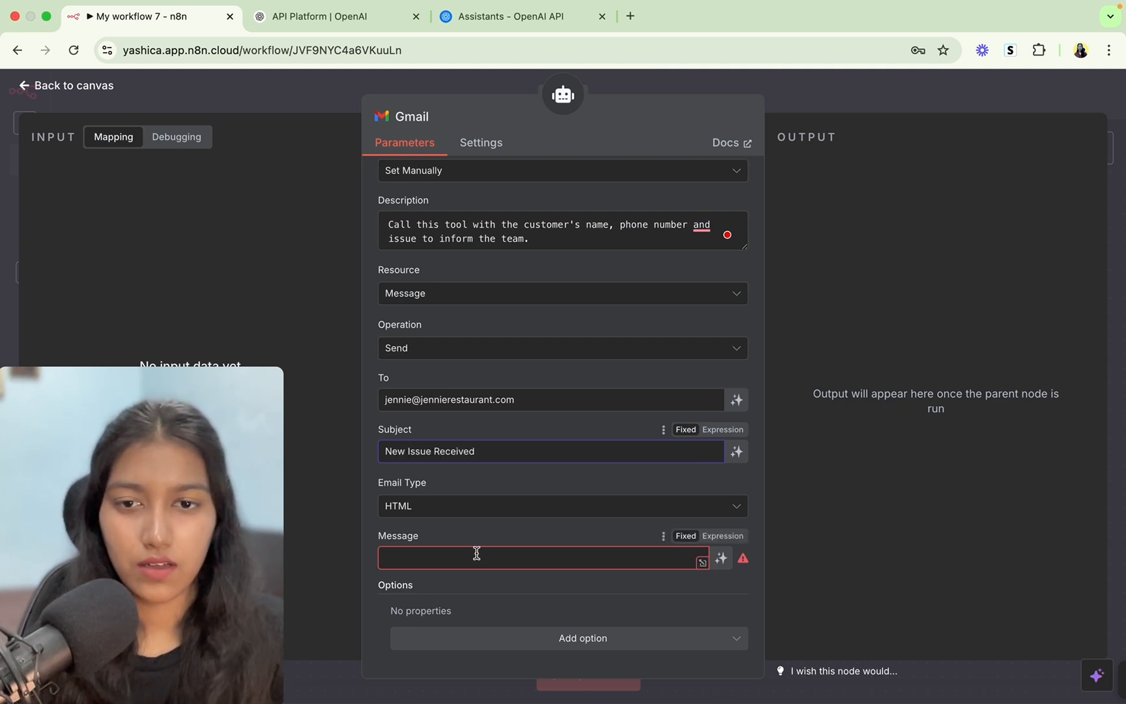
{"action": "left_click", "coordinate": [477, 554]}
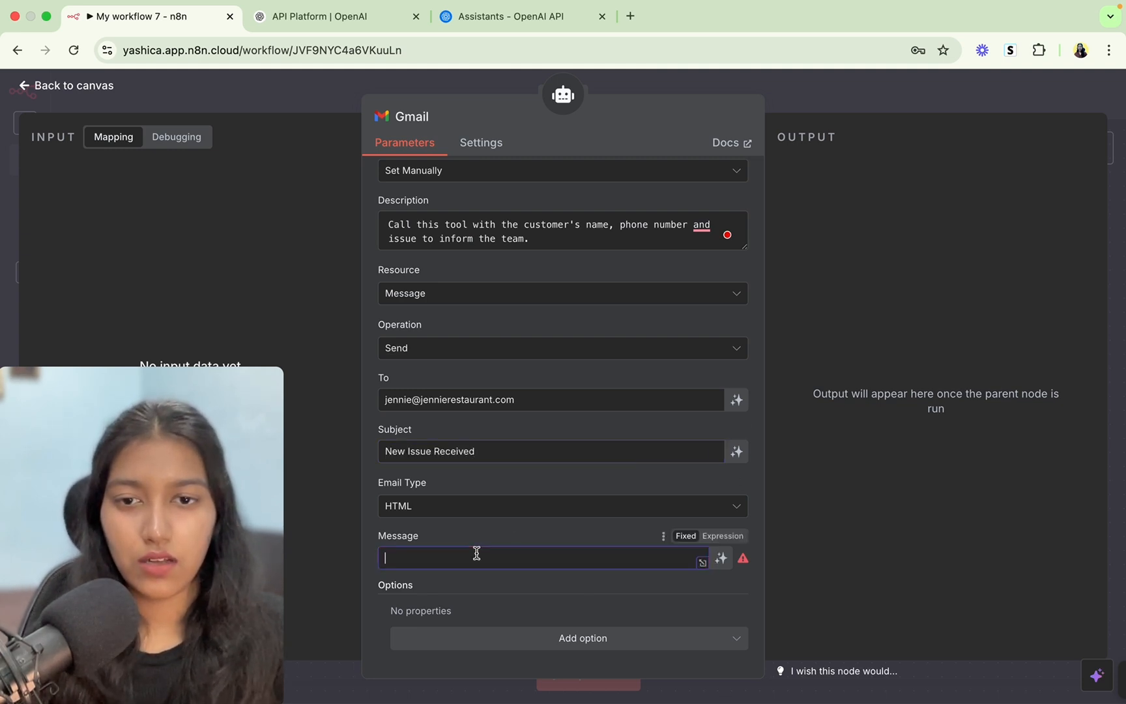
Make the message model-defined, described as a straightforward email with the person's name, phone and issue.
{"action": "left_click", "coordinate": [726, 559]}
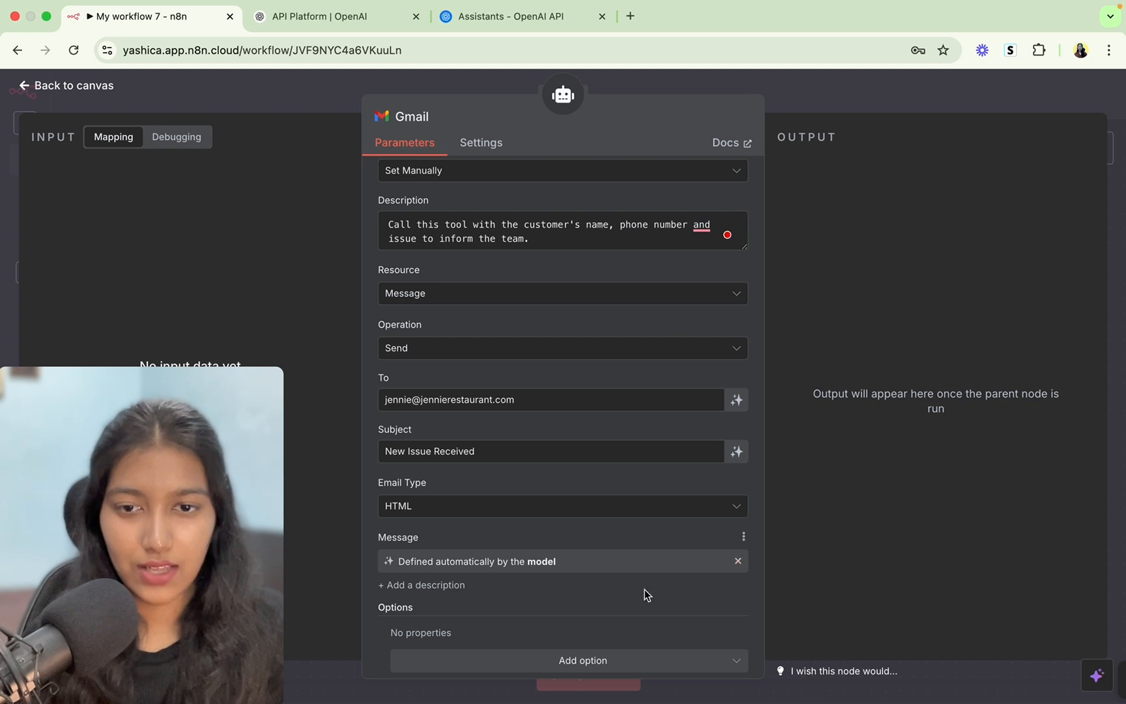
{"action": "scroll", "coordinate": [604, 587], "scroll_direction": "down", "scroll_amount": 1}
{"action": "left_click", "coordinate": [440, 563]}
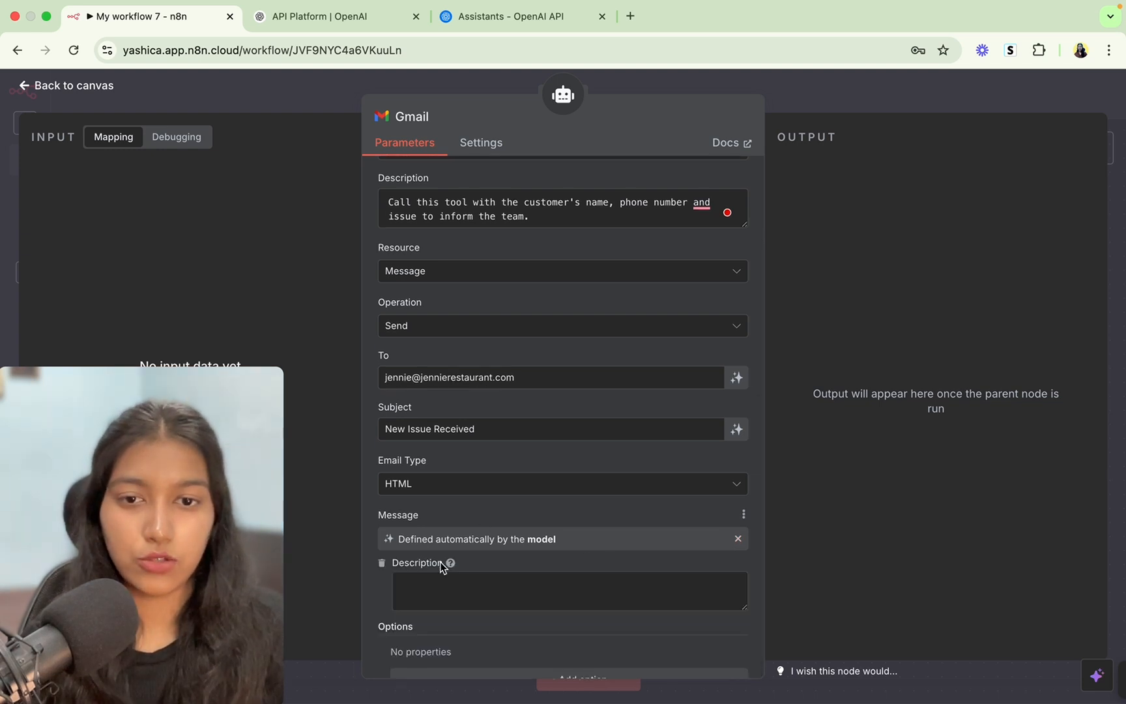
{"action": "left_click", "coordinate": [440, 581]}
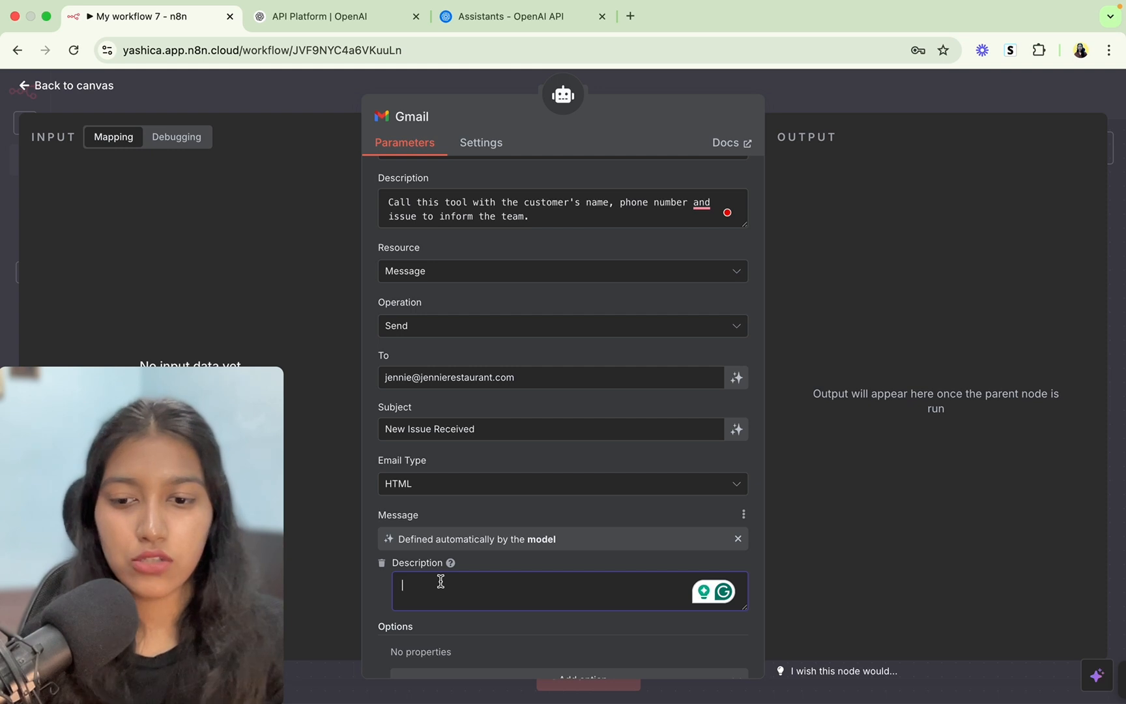
{"action": "type", "text": "Write a str"}
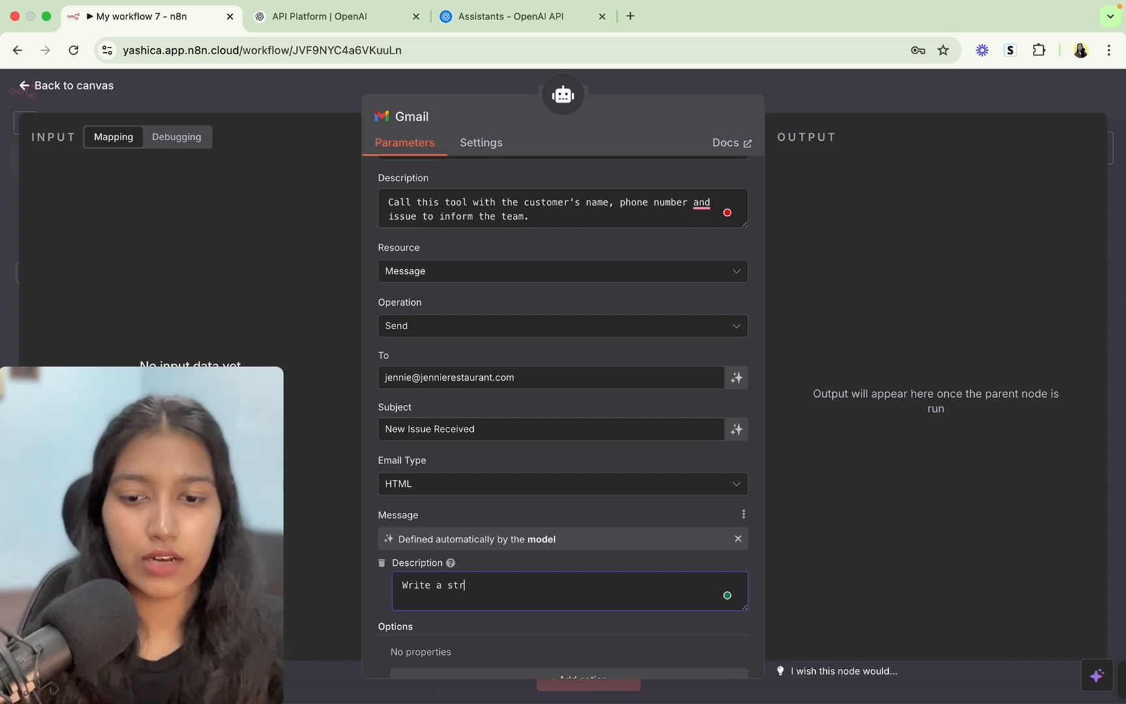
{"action": "type", "text": "aightforward email to send t"}
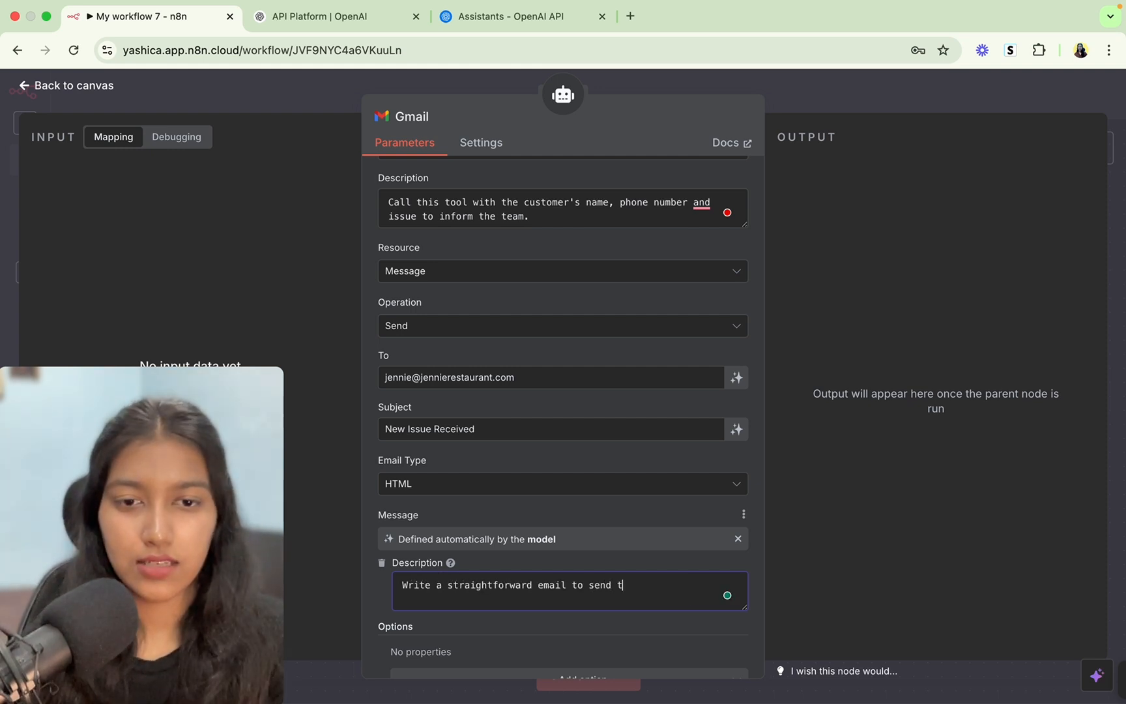
{"action": "type", "text": "he person's "}
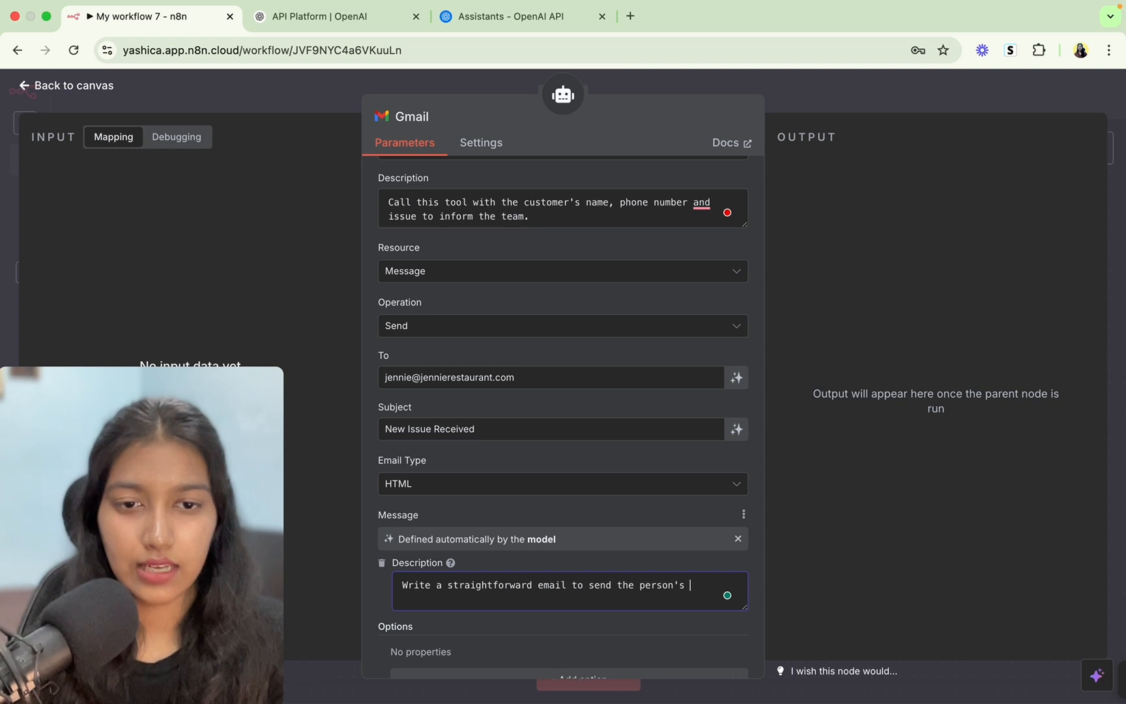
{"action": "type", "text": "name, pho"}
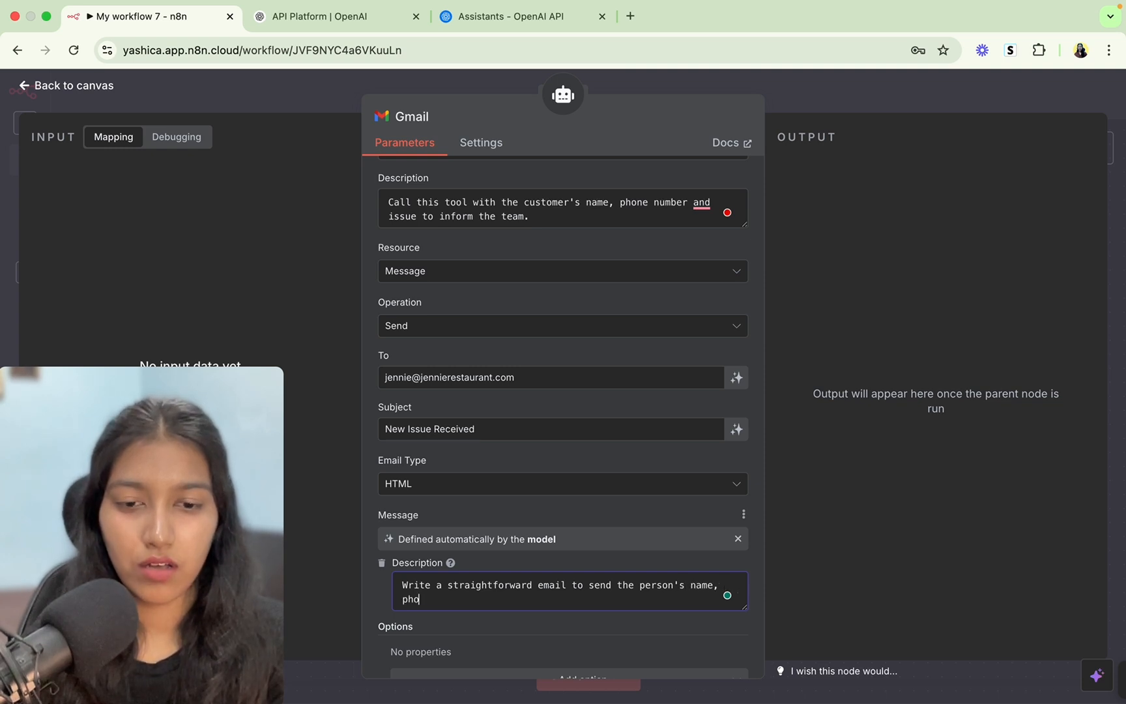
{"action": "type", "text": "ne nu"}
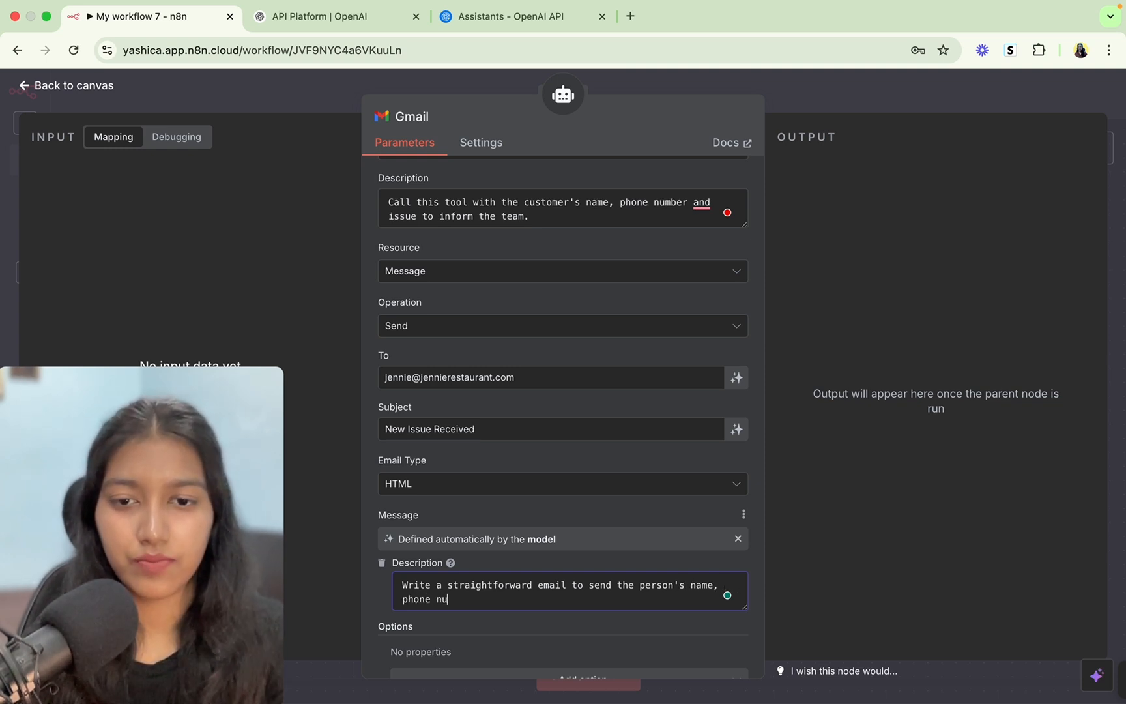
{"action": "type", "text": "mber and issue."}
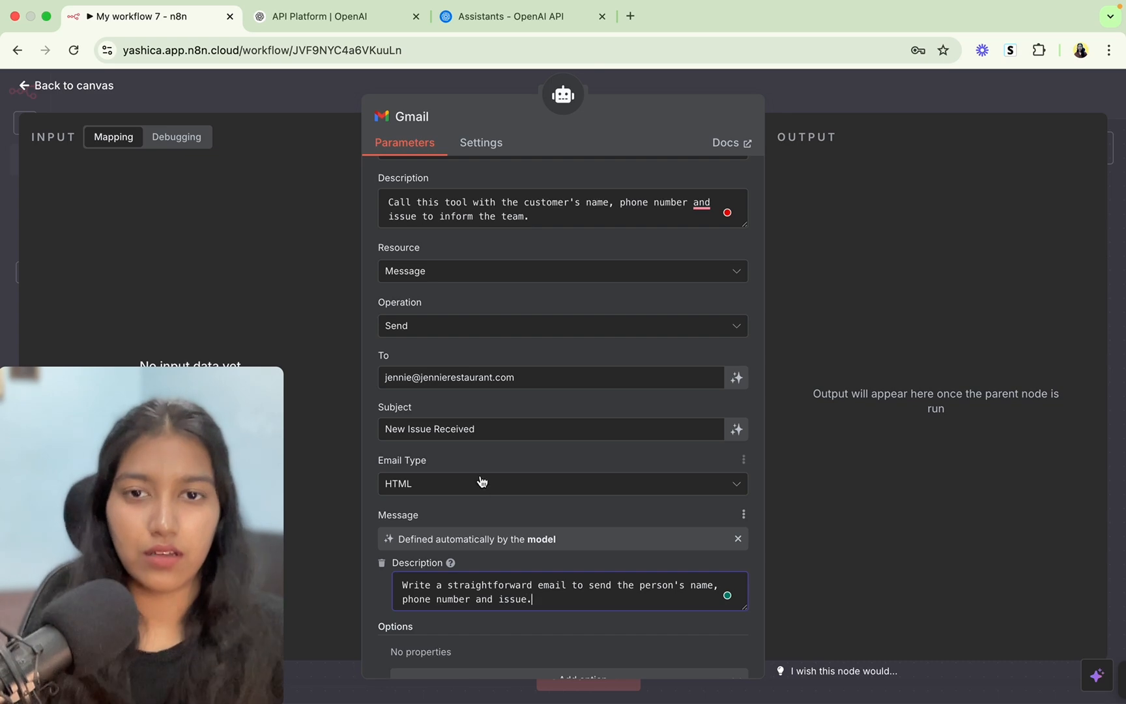
{"action": "scroll", "coordinate": [498, 496], "scroll_direction": "down", "scroll_amount": 1}
Save the workflow, nudge the Gmail tool node, and review its settings.
{"action": "left_click", "coordinate": [816, 90]}
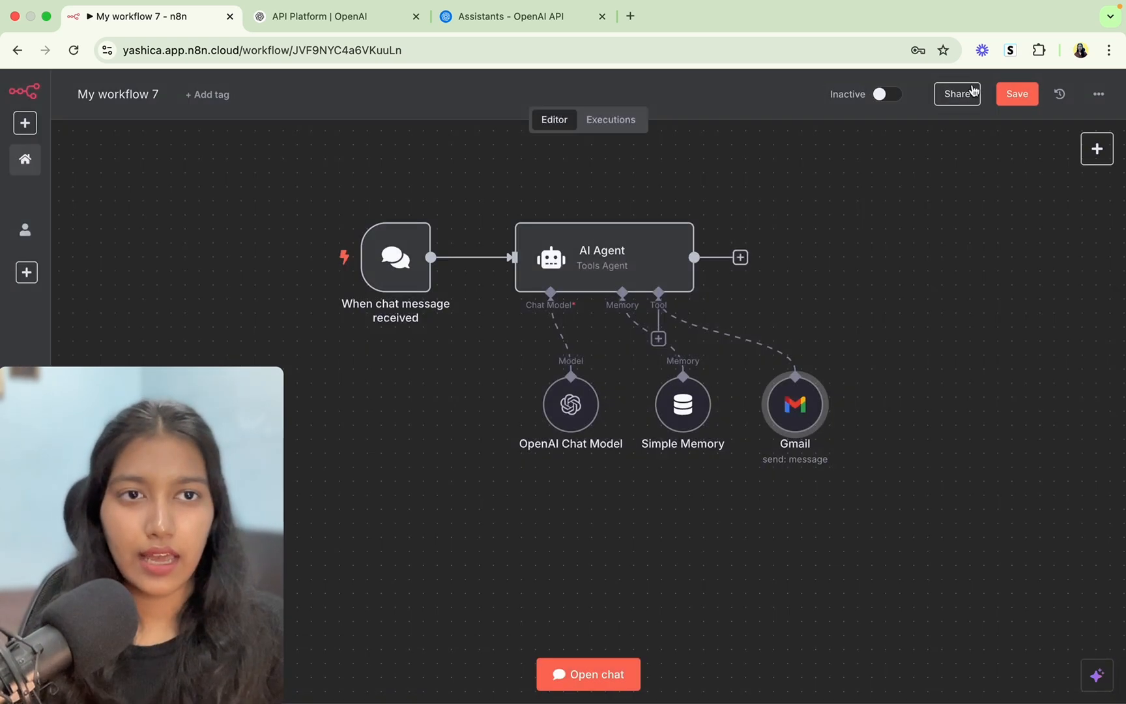
{"action": "left_click", "coordinate": [1022, 93]}
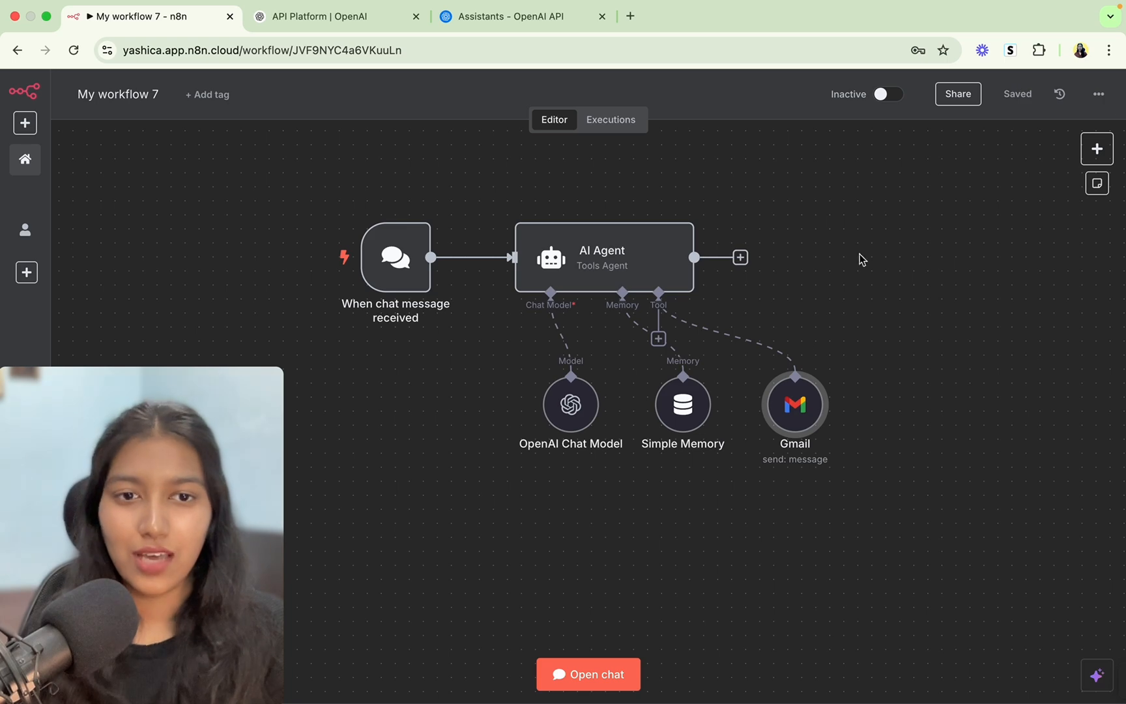
{"action": "mouse_move", "coordinate": [783, 399]}
{"action": "left_click_drag", "start_coordinate": [783, 399], "coordinate": [773, 392]}
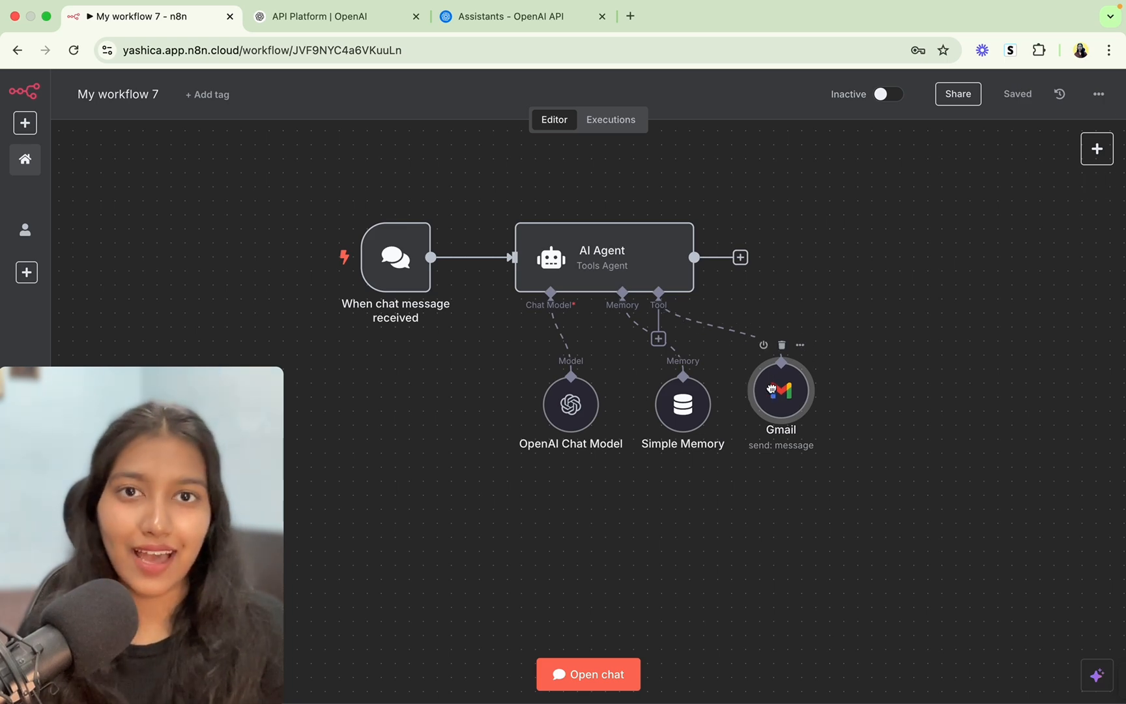
{"action": "double_click", "coordinate": [774, 393]}
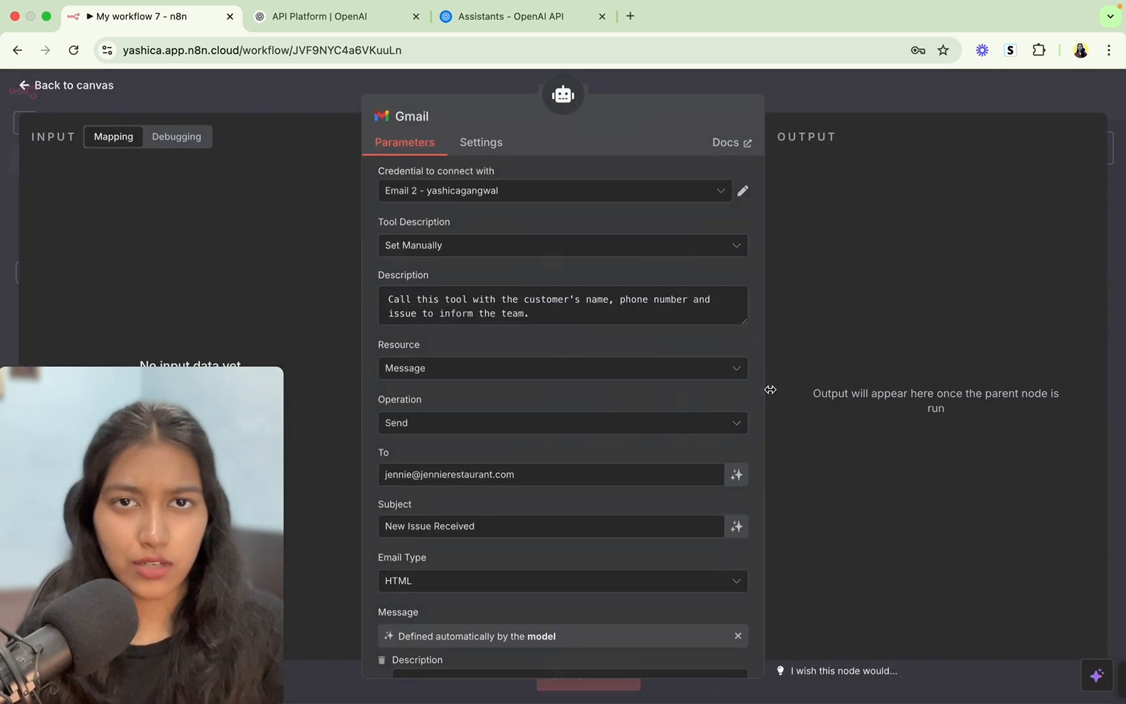
{"action": "scroll", "coordinate": [471, 533], "scroll_direction": "down", "scroll_amount": 3}
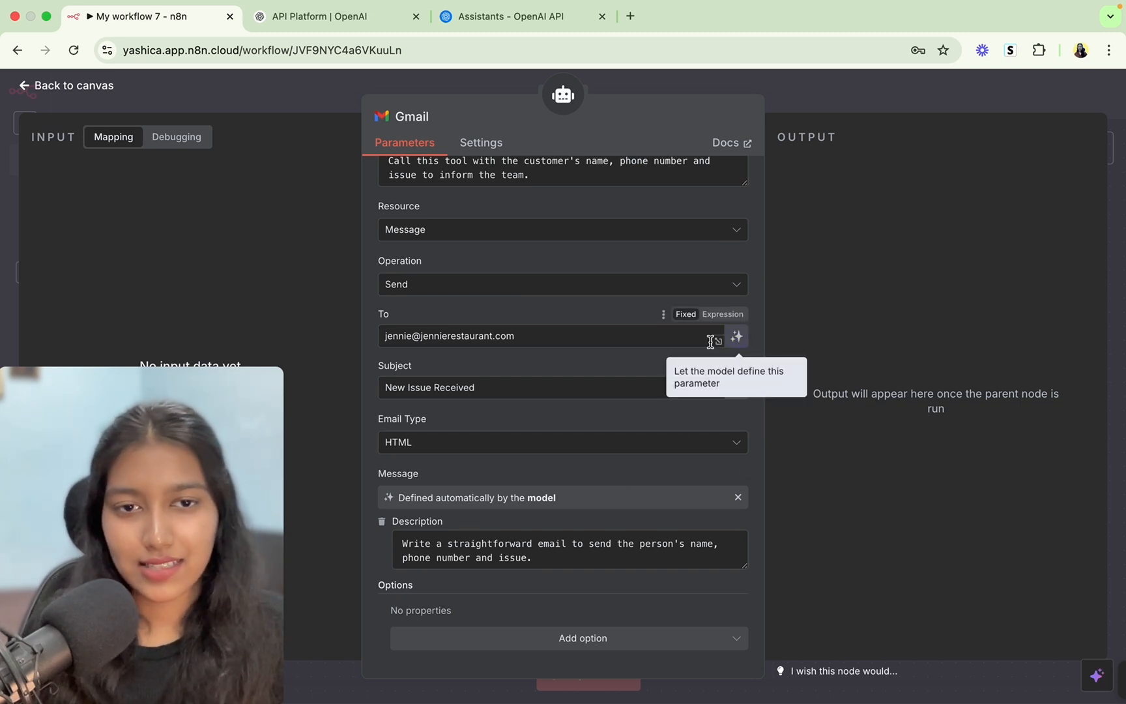
{"action": "scroll", "coordinate": [712, 282], "scroll_direction": "up", "scroll_amount": 5}
{"action": "left_click", "coordinate": [819, 95]}
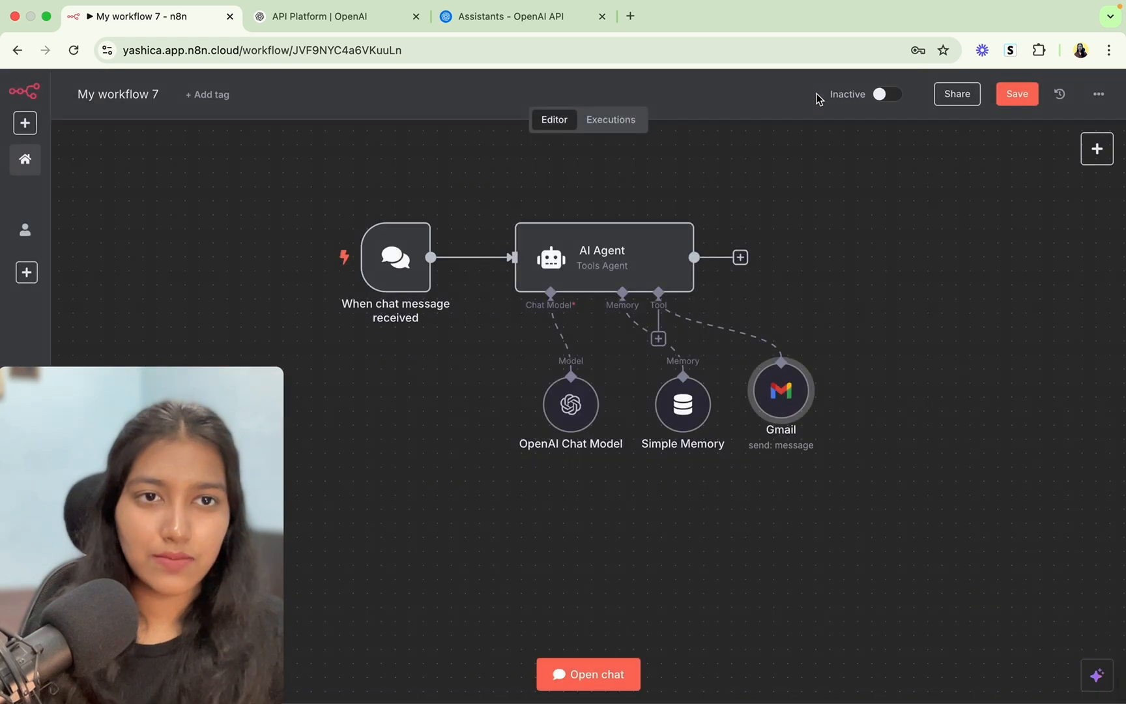
Realign the Gmail node, check its recipient field, save again, and open the test chat.
{"action": "left_click_drag", "start_coordinate": [796, 403], "coordinate": [792, 405]}
{"action": "double_click", "coordinate": [792, 405]}
{"action": "scroll", "coordinate": [505, 477], "scroll_direction": "down", "scroll_amount": 4}
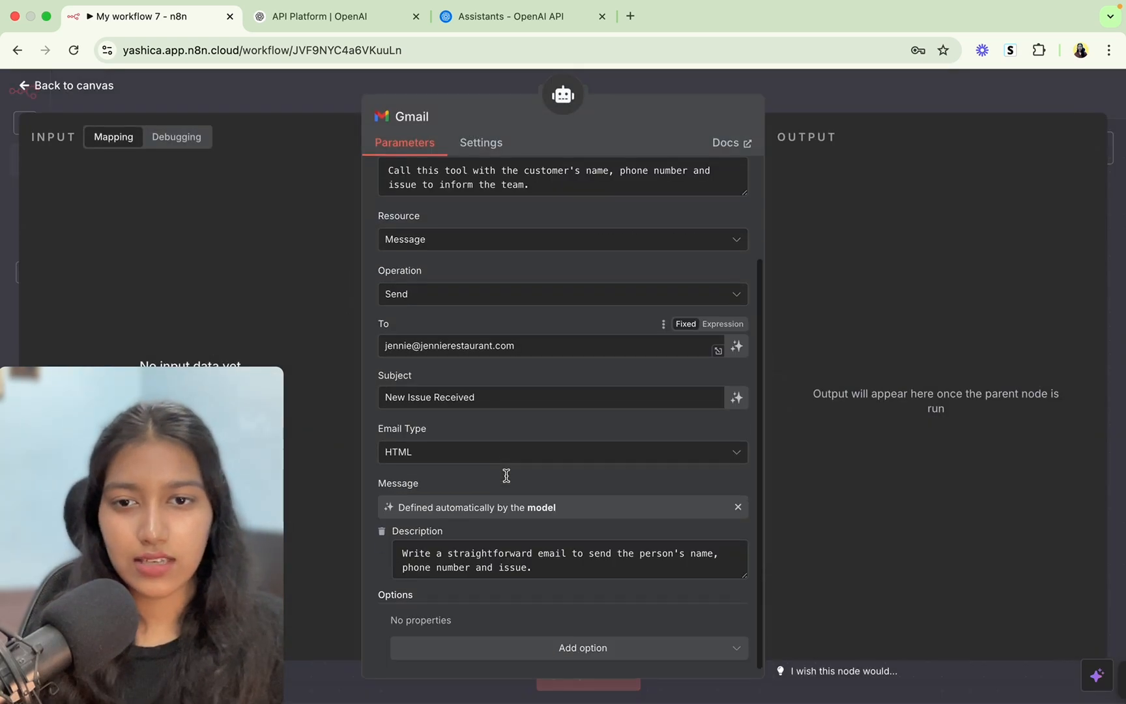
{"action": "left_click", "coordinate": [521, 336]}
{"action": "key", "text": "super+a"}
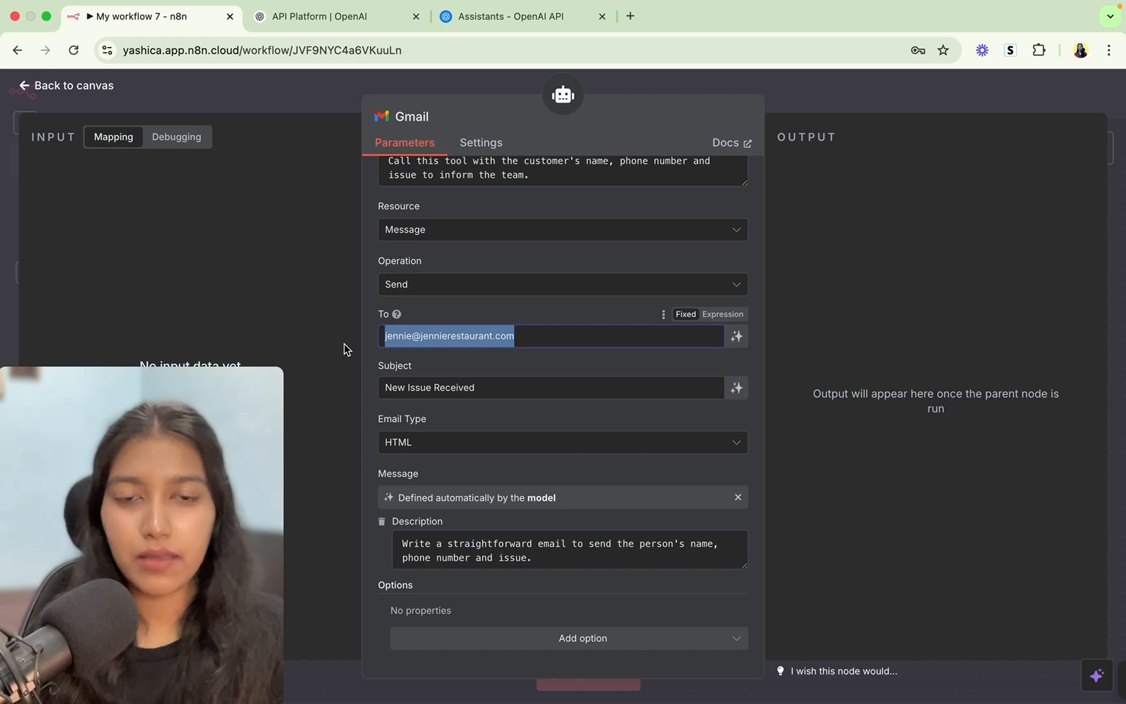
{"action": "left_click", "coordinate": [1022, 97]}
{"action": "left_click", "coordinate": [1021, 96]}
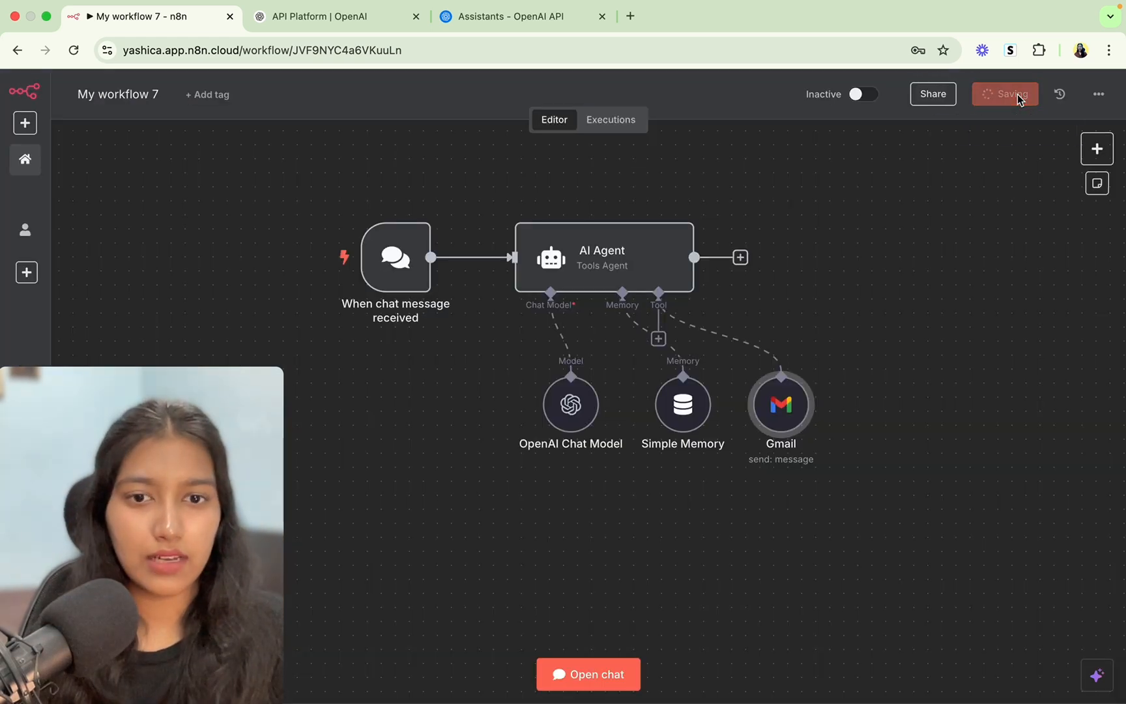
{"action": "left_click", "coordinate": [588, 672]}
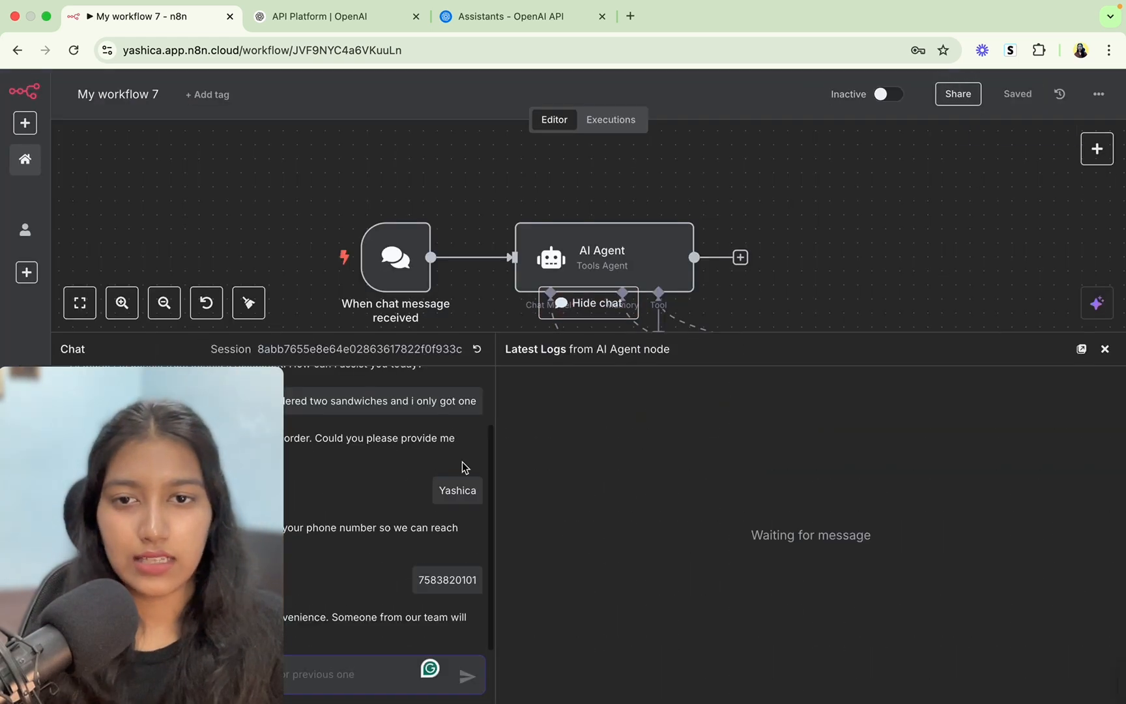
Reset the chat session and send 'hi' and 'I'm not happy with your service'.
{"action": "left_click", "coordinate": [477, 349]}
{"action": "type", "text": "hi"}
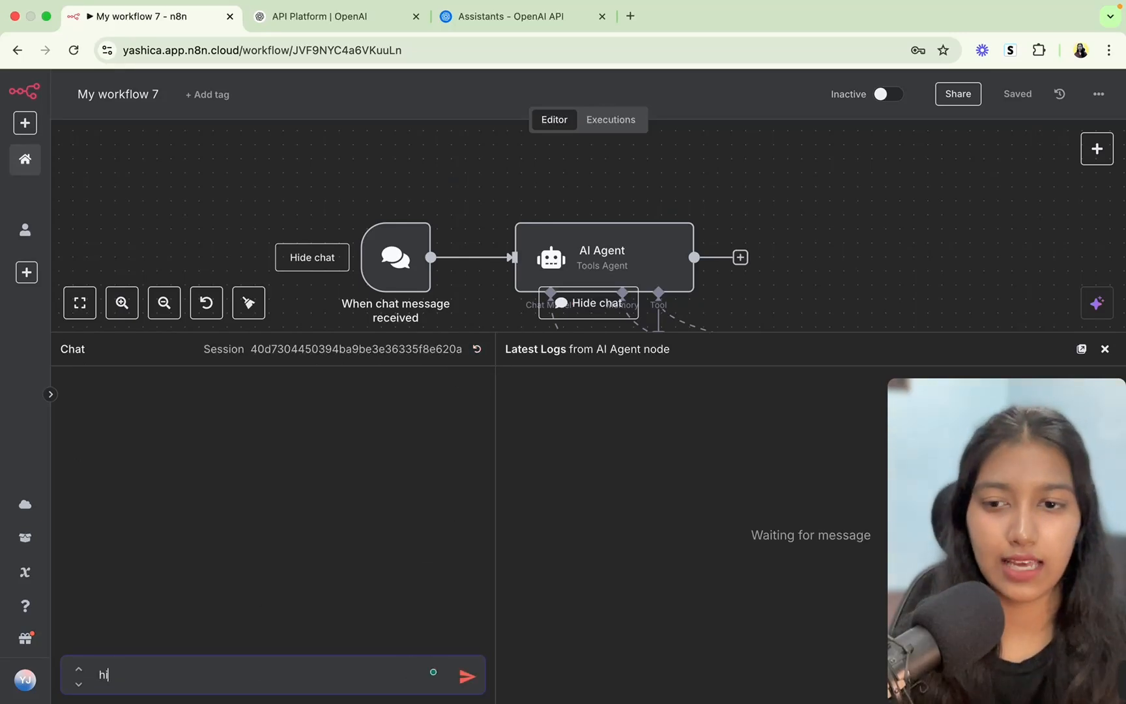
{"action": "key", "text": "Return"}
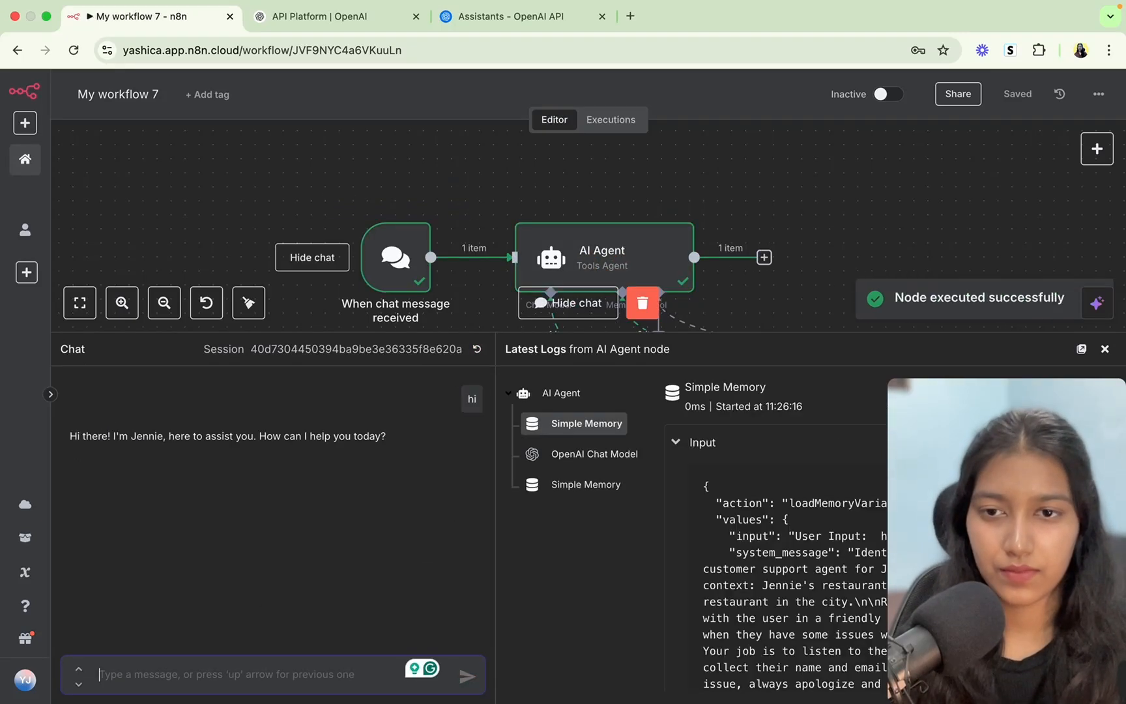
{"action": "type", "text": "I'm "}
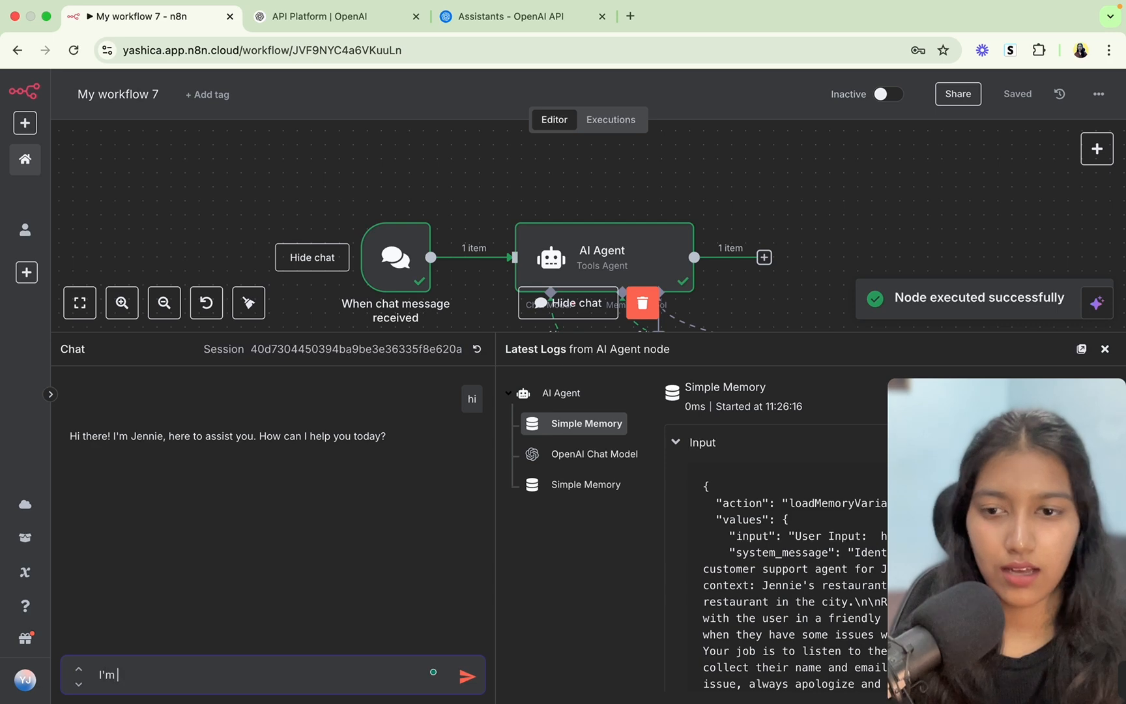
{"action": "type", "text": "not happ"}
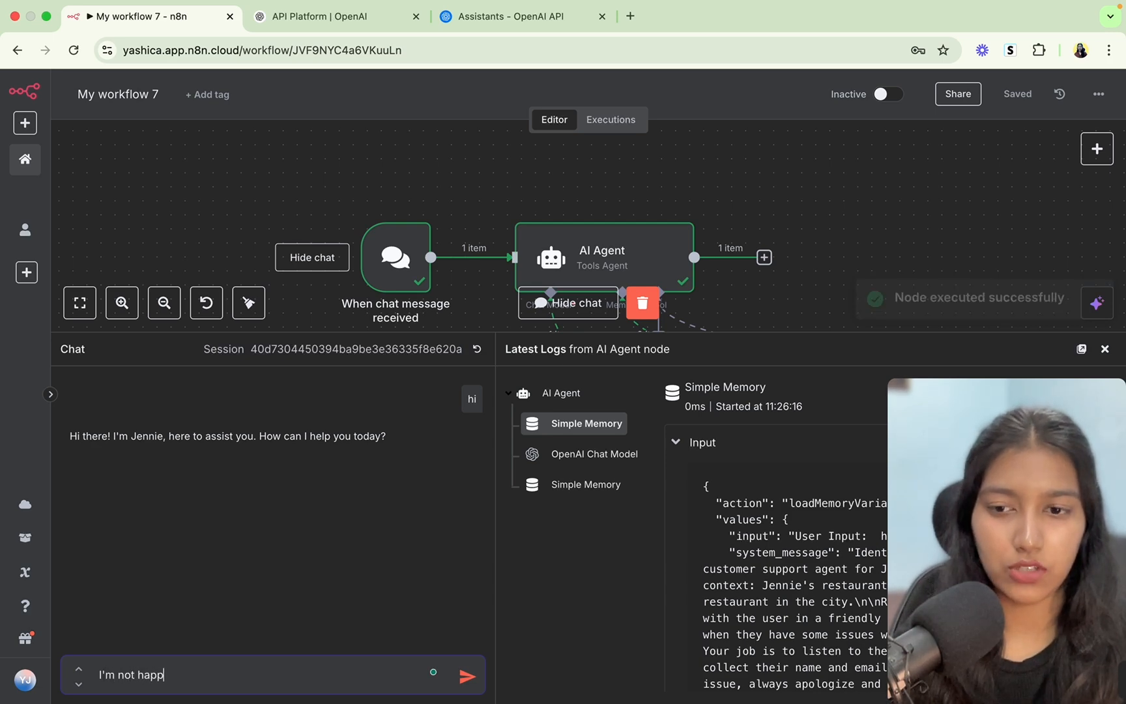
{"action": "type", "text": "y with your service"}
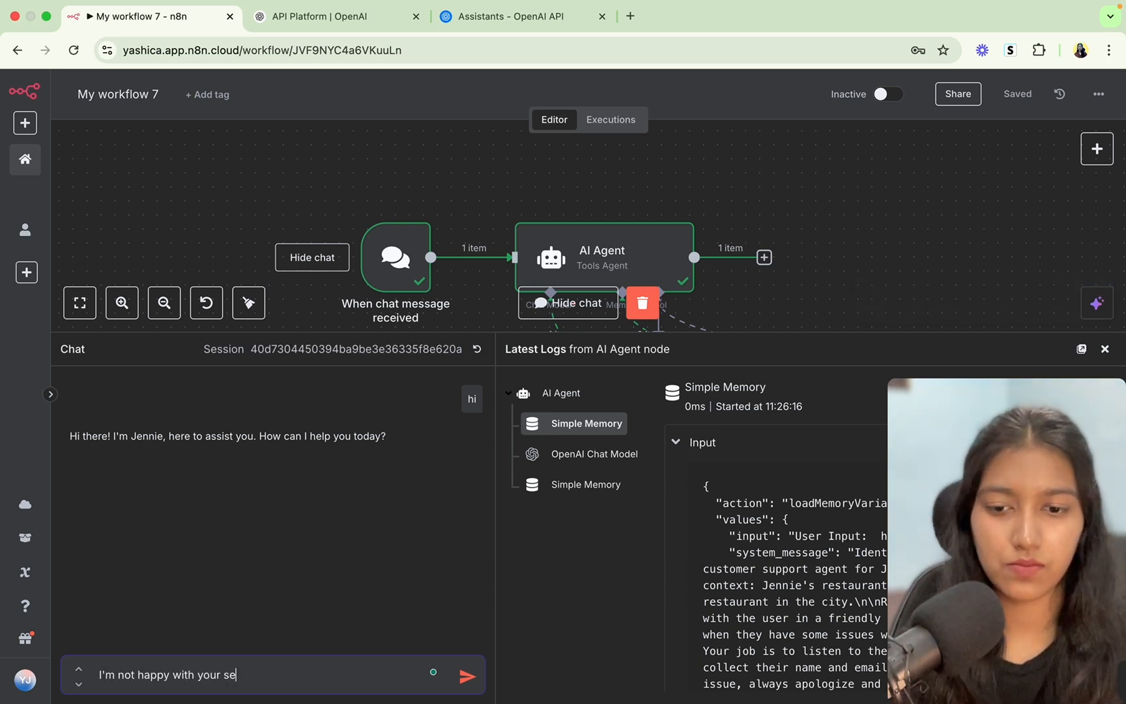
{"action": "key", "text": "Return"}
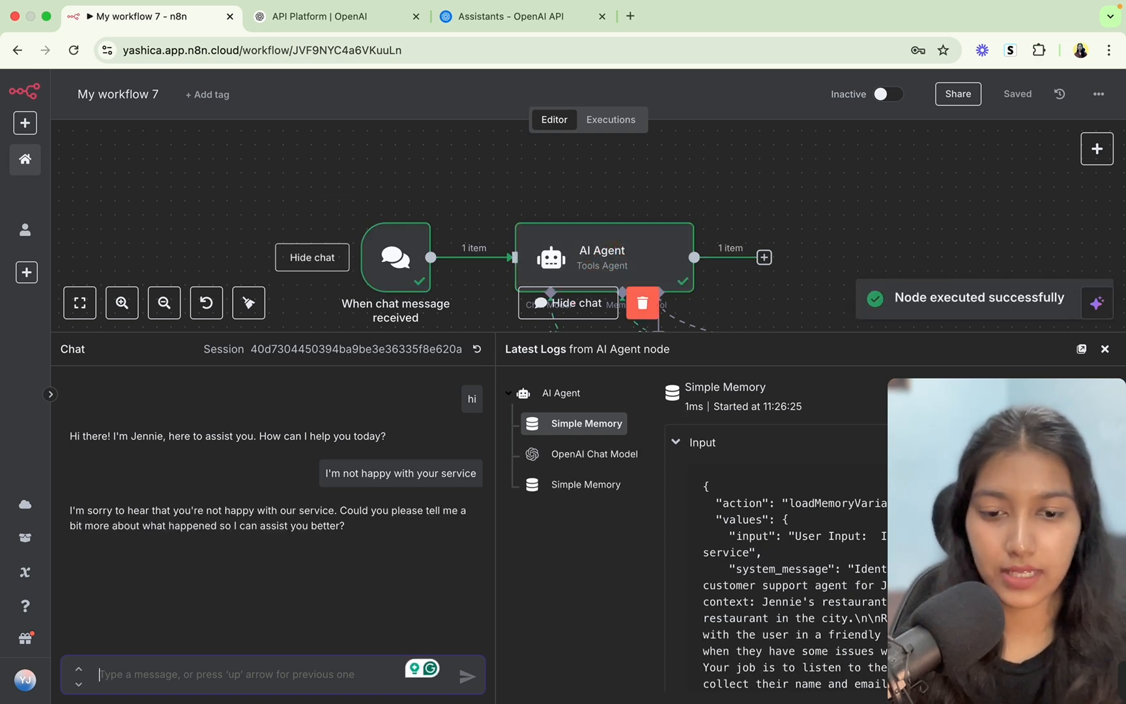
Report food delivered an hour late and cold, then send the customer's name and phone number.
{"action": "type", "text": "the food"}
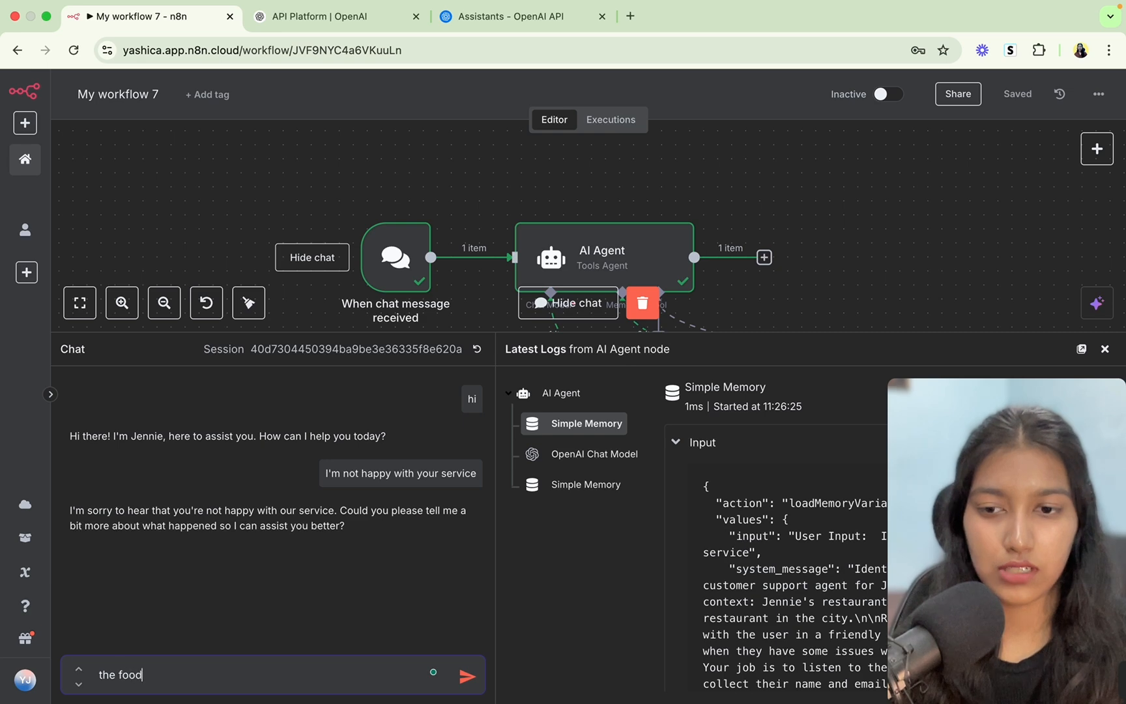
{"action": "type", "text": " was del"}
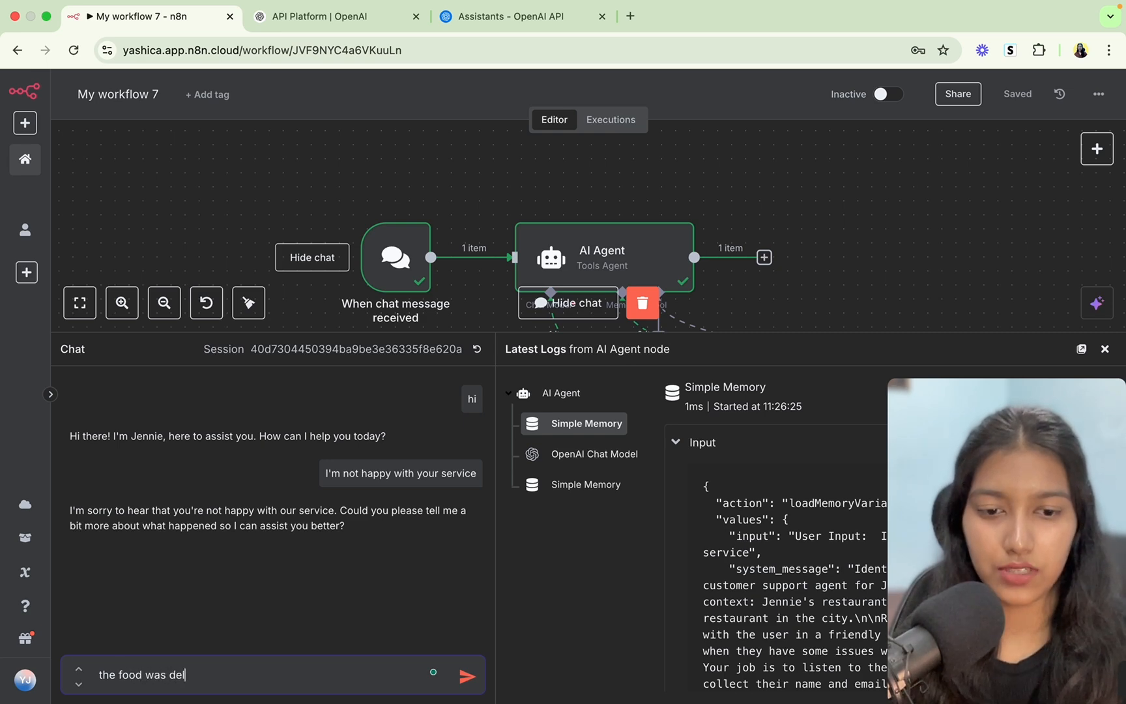
{"action": "type", "text": "ivered after"}
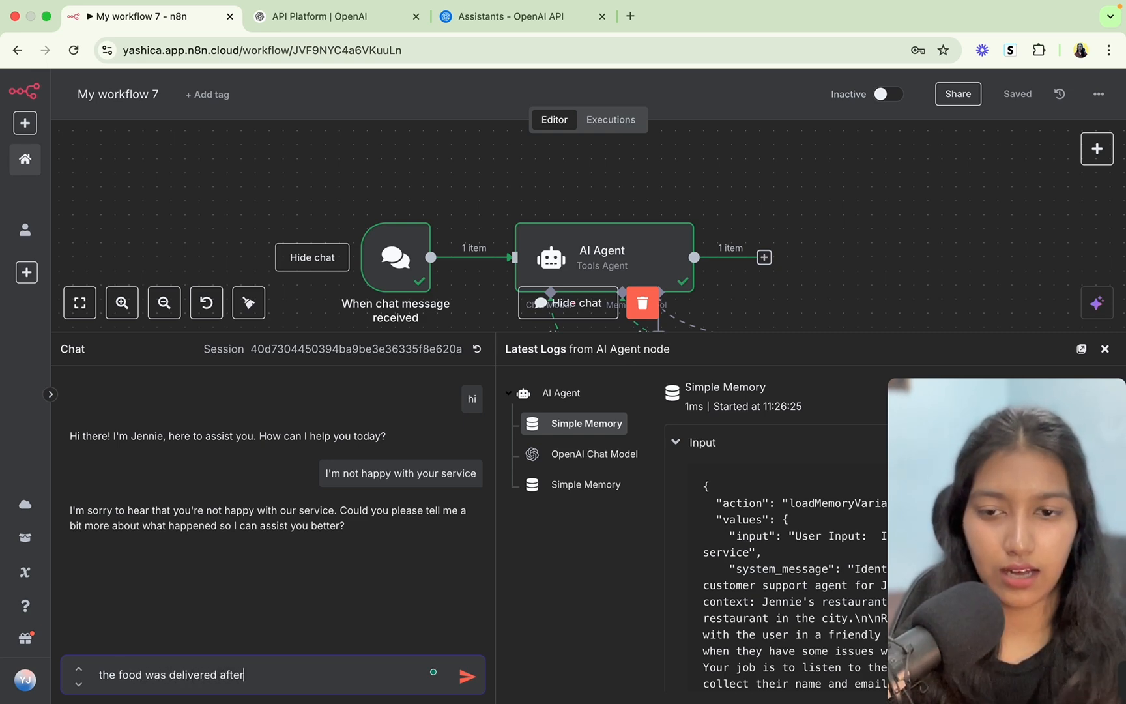
{"action": "type", "text": " an hour o"}
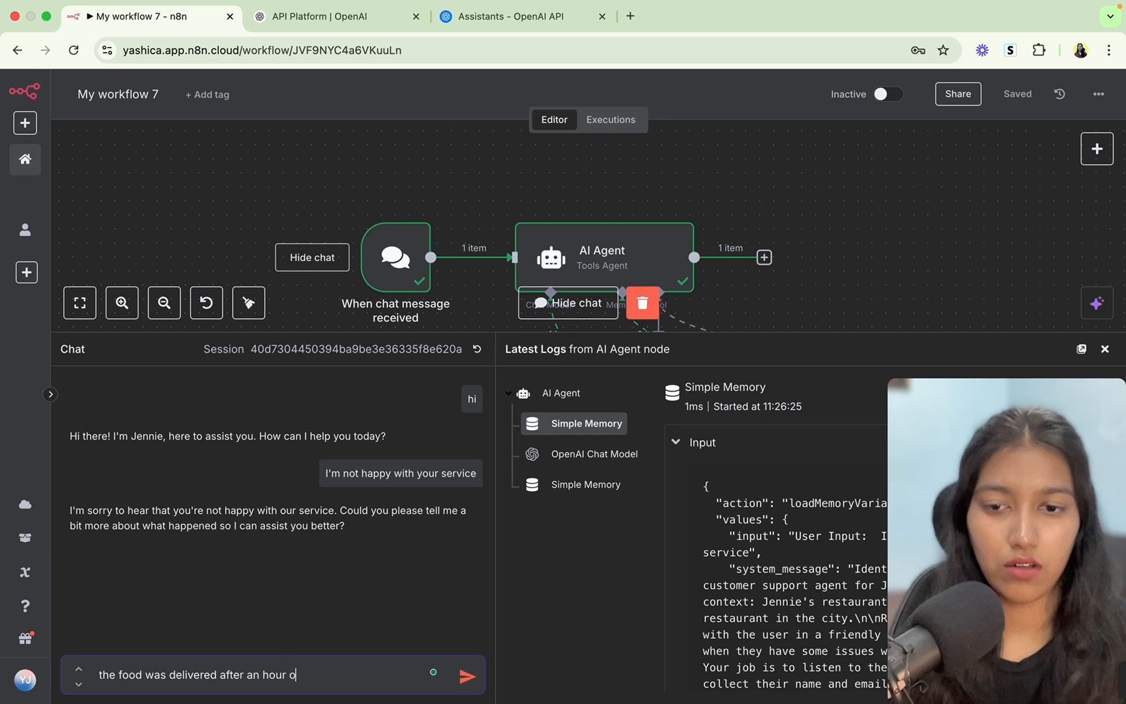
{"action": "type", "text": "f plax"}
{"action": "key", "text": "BackSpace"}
{"action": "type", "text": "c"}
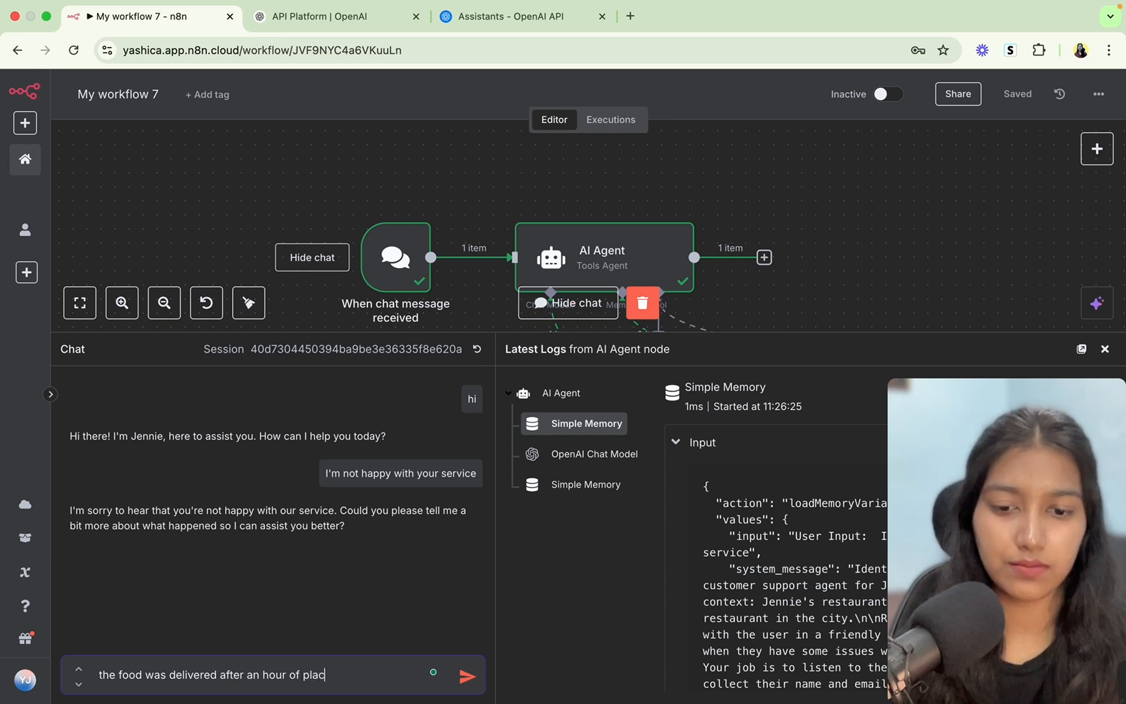
{"action": "type", "text": "ing the order, "}
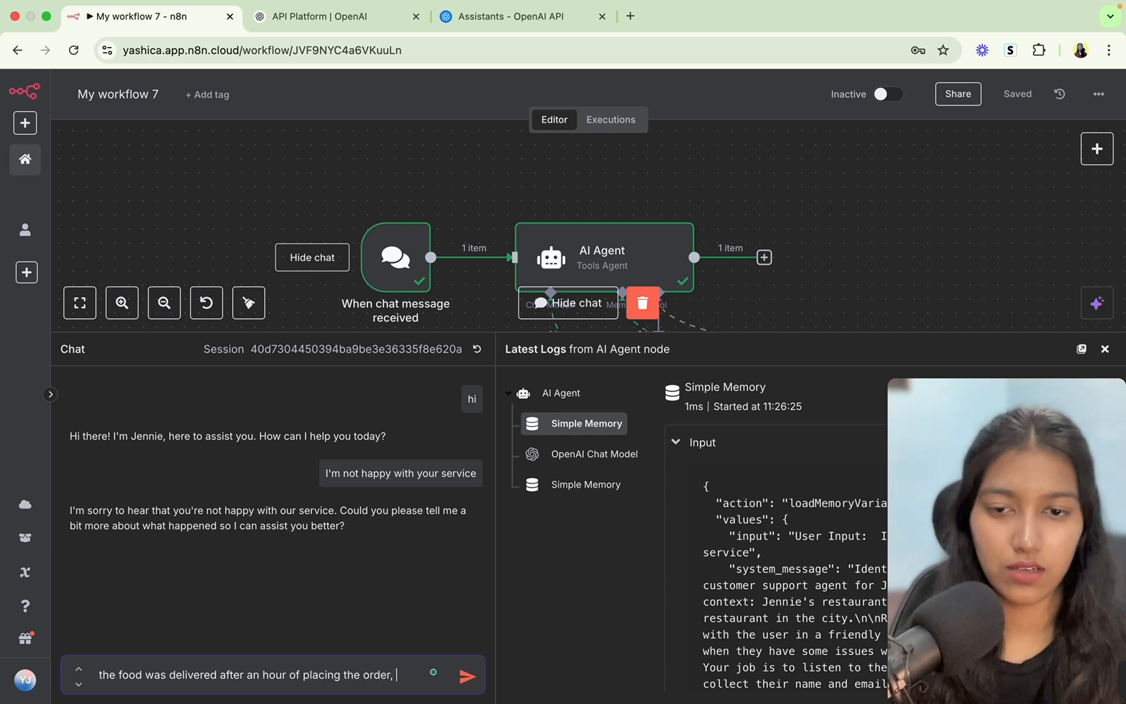
{"action": "type", "text": "it was all cold"}
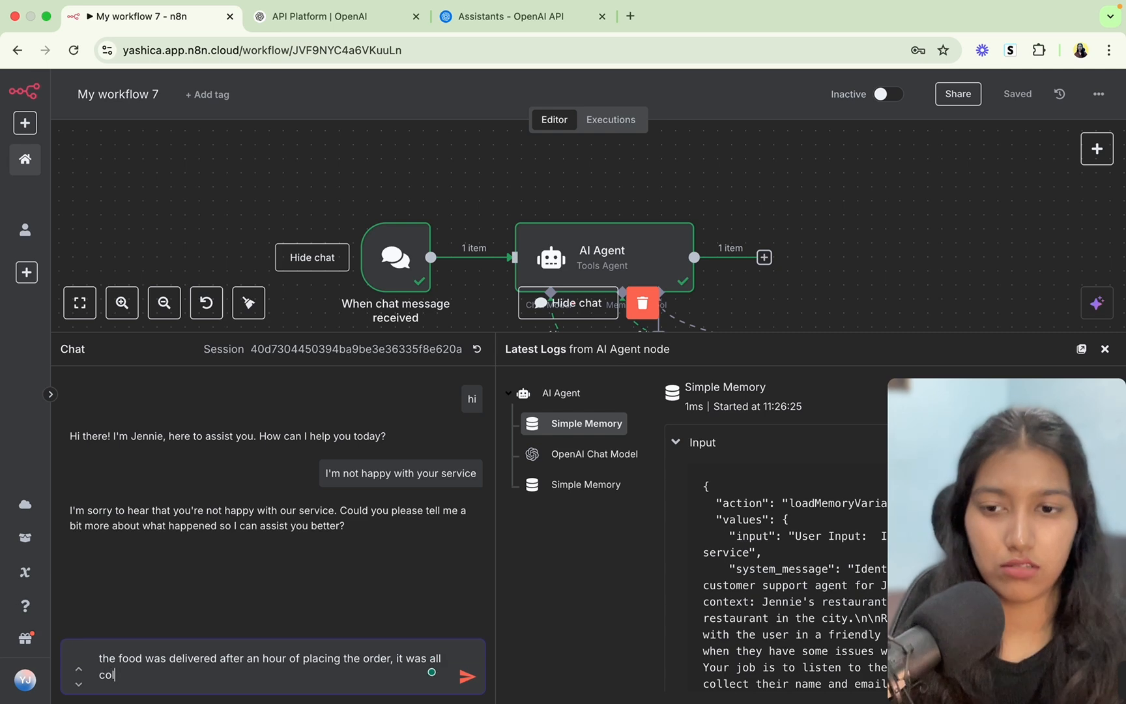
{"action": "key", "text": "Return"}
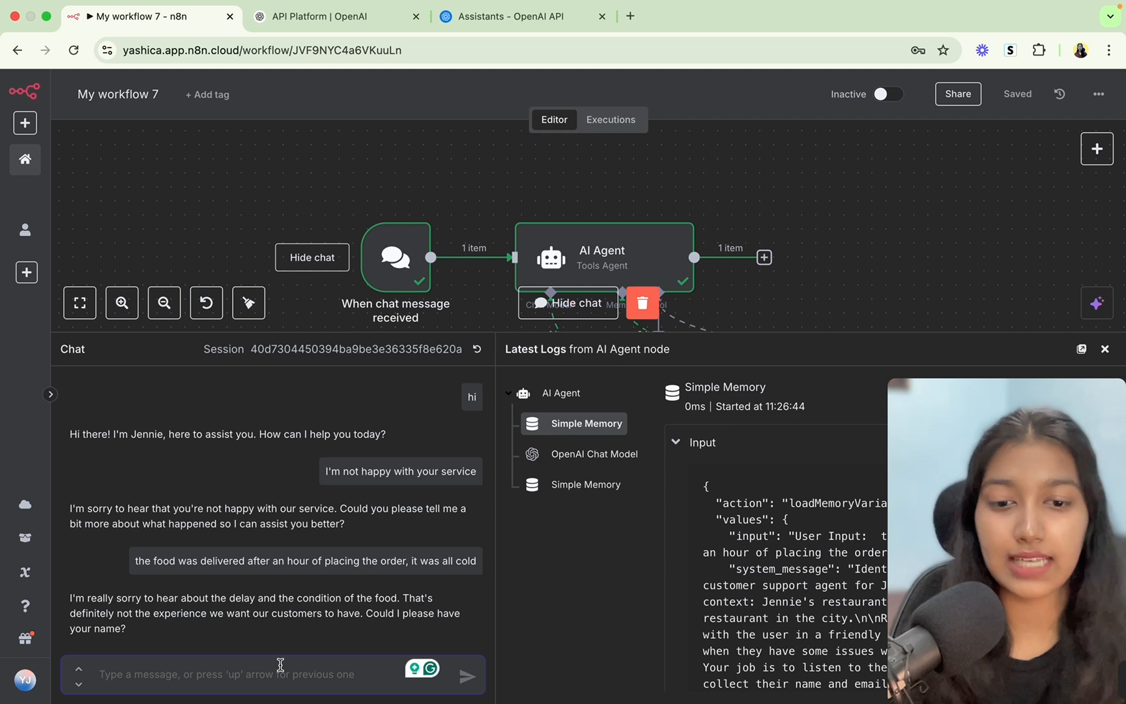
{"action": "type", "text": "Yashic"}
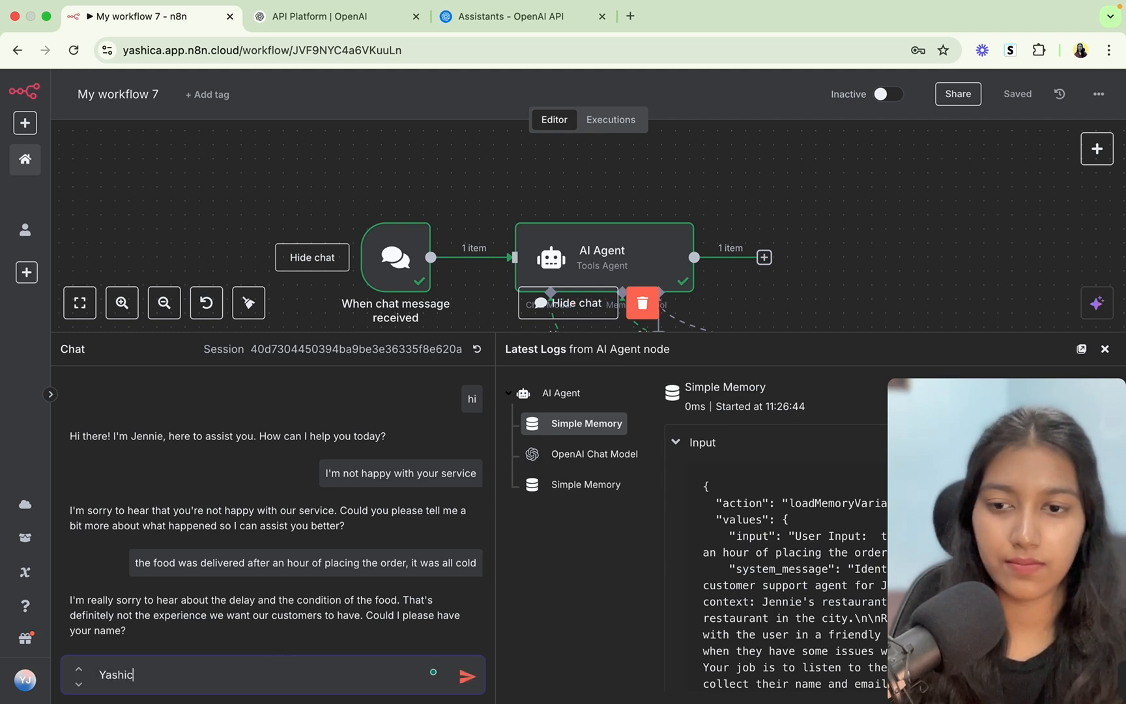
{"action": "type", "text": "a"}
{"action": "key", "text": "Return"}
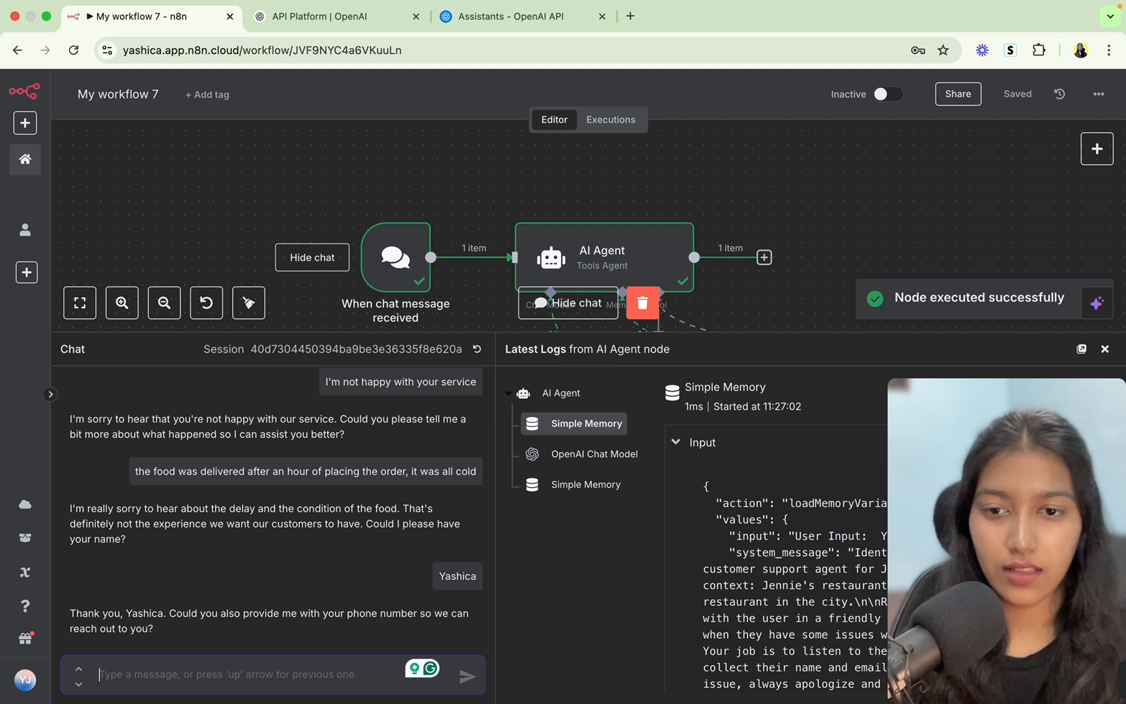
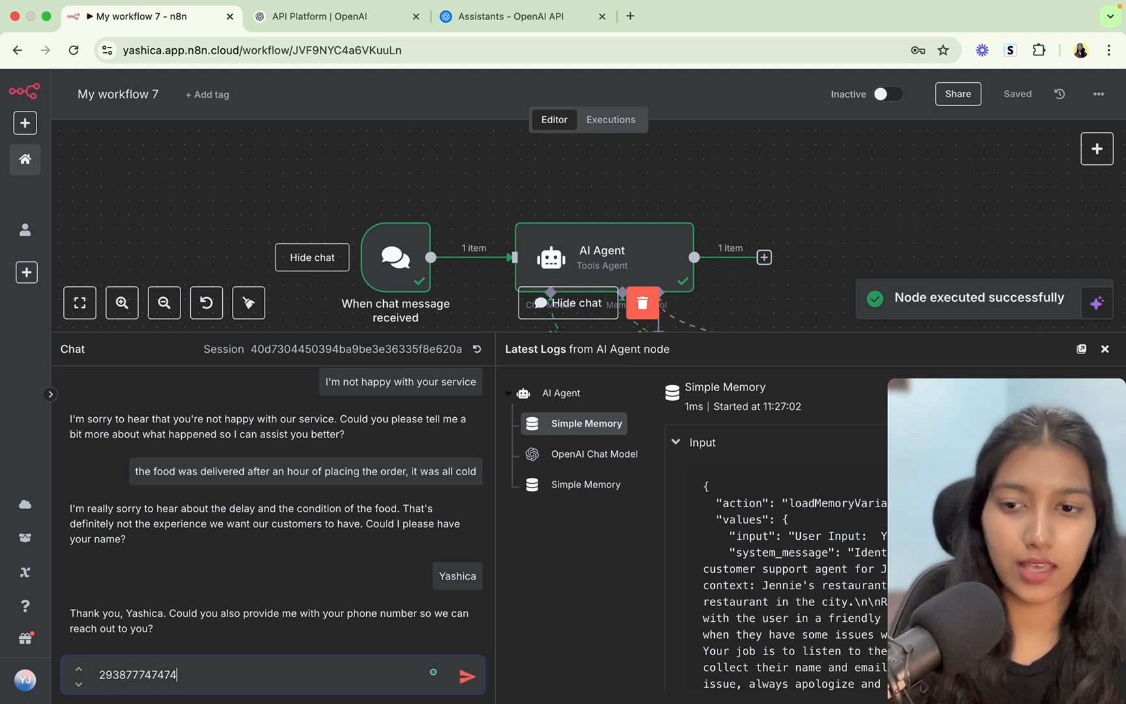
{"action": "key", "text": "Return"}
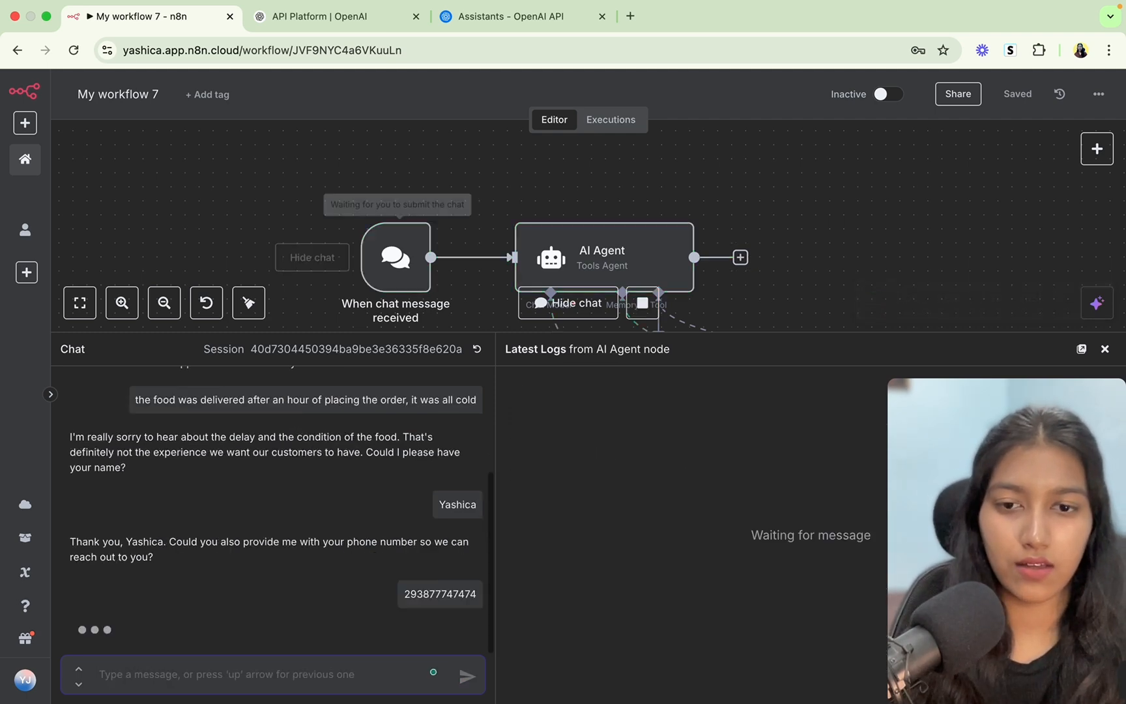
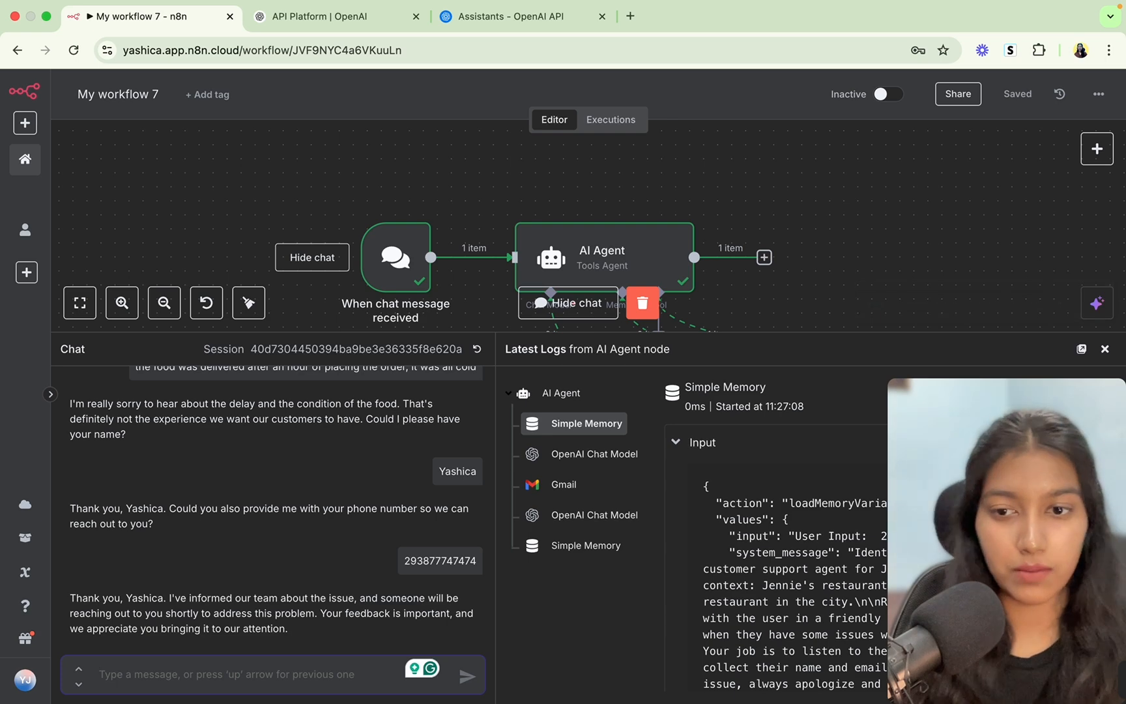
Scroll the workflow canvas down to bring the AI Agent's sub-nodes into view.
{"action": "scroll", "coordinate": [865, 262], "scroll_direction": "down", "scroll_amount": 5}
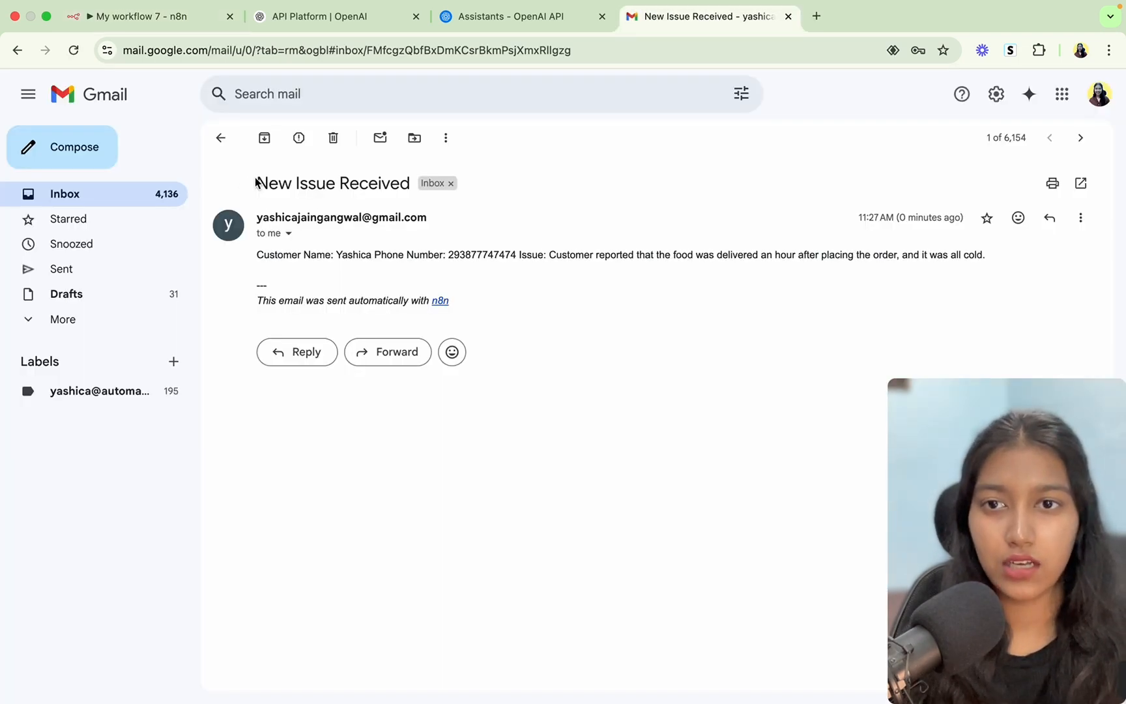
Point out the email's subject, customer phone and issue description, then return to n8n.
{"action": "left_click_drag", "start_coordinate": [256, 182], "coordinate": [415, 189]}
{"action": "left_click_drag", "start_coordinate": [255, 259], "coordinate": [646, 254]}
{"action": "left_click", "coordinate": [411, 261]}
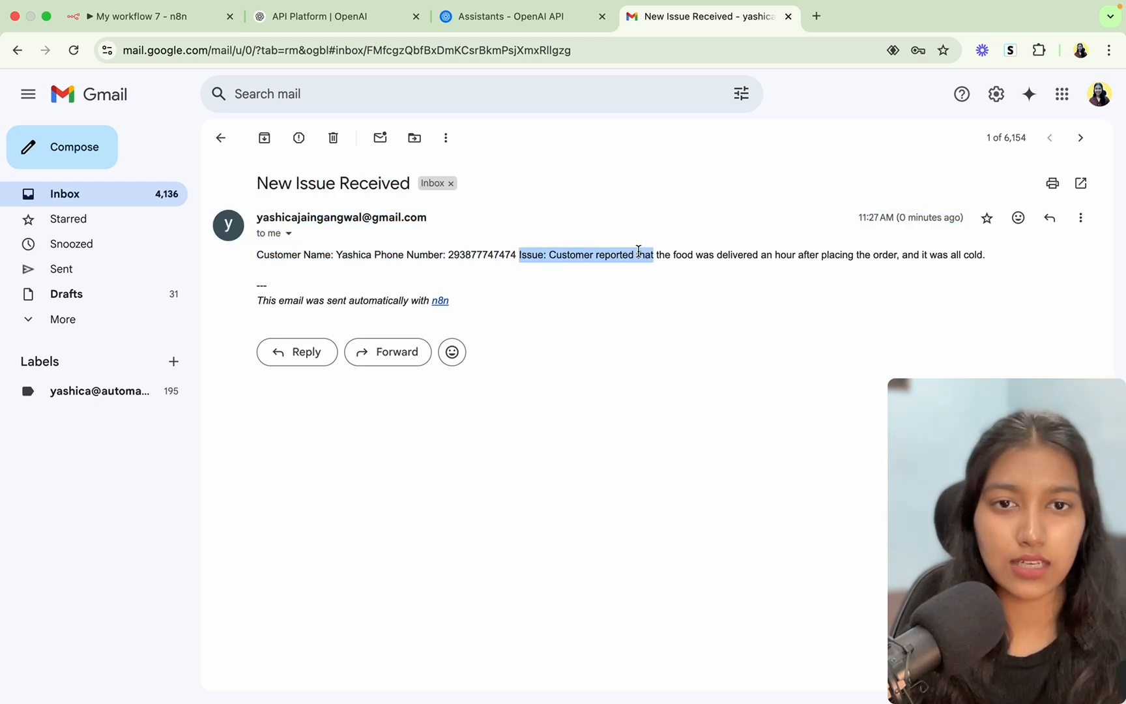
{"action": "left_click", "coordinate": [647, 255]}
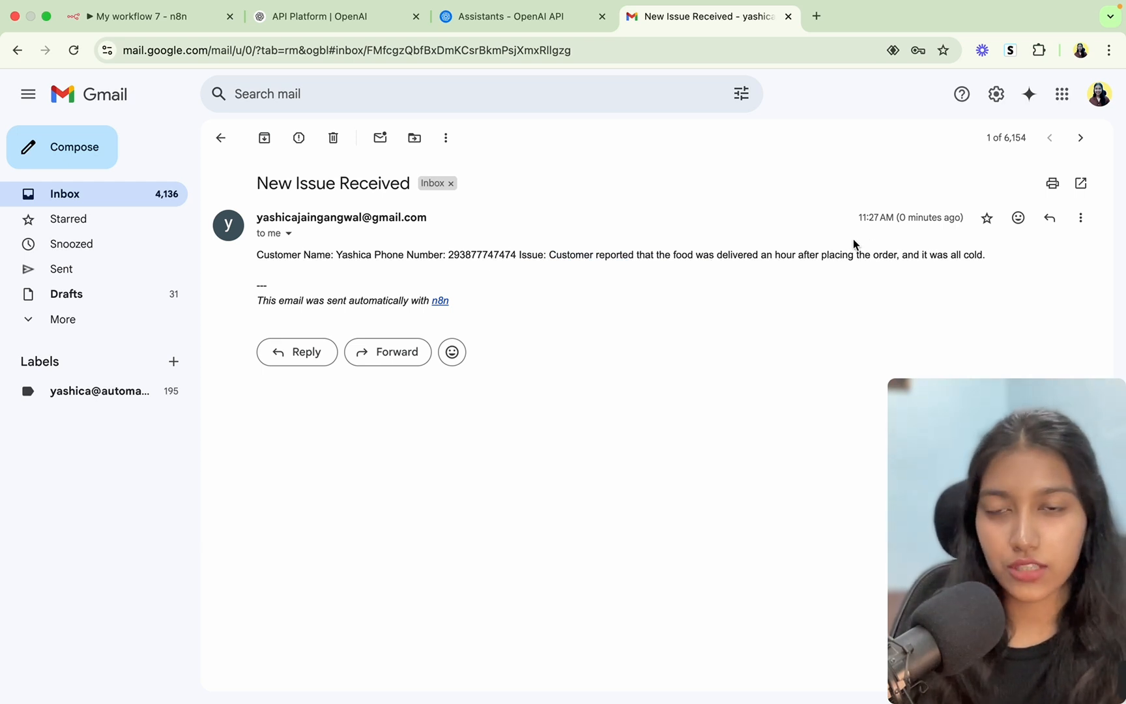
{"action": "triple_click", "coordinate": [481, 255]}
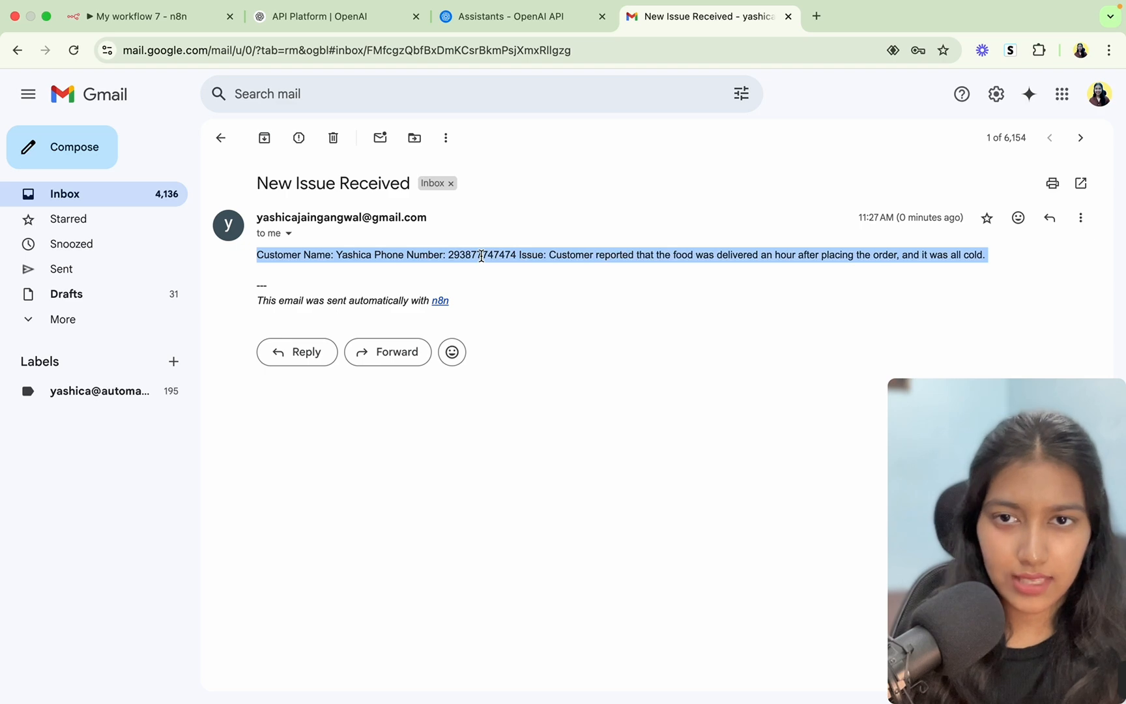
{"action": "left_click", "coordinate": [481, 256]}
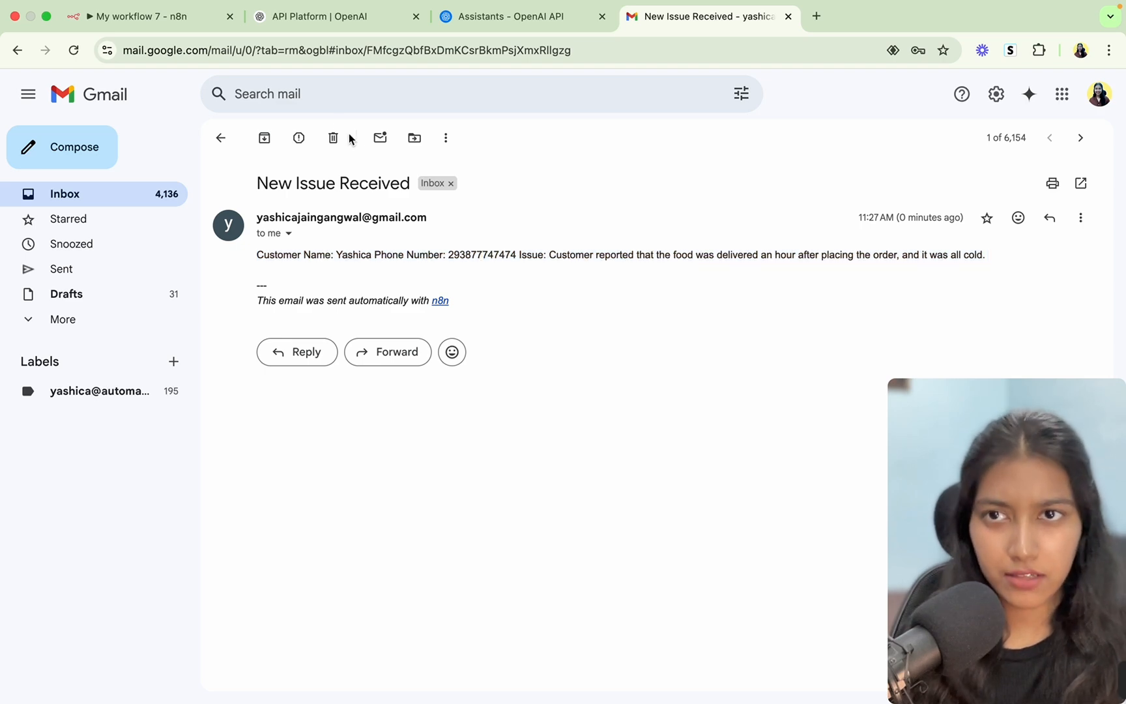
{"action": "key", "text": "super+1"}
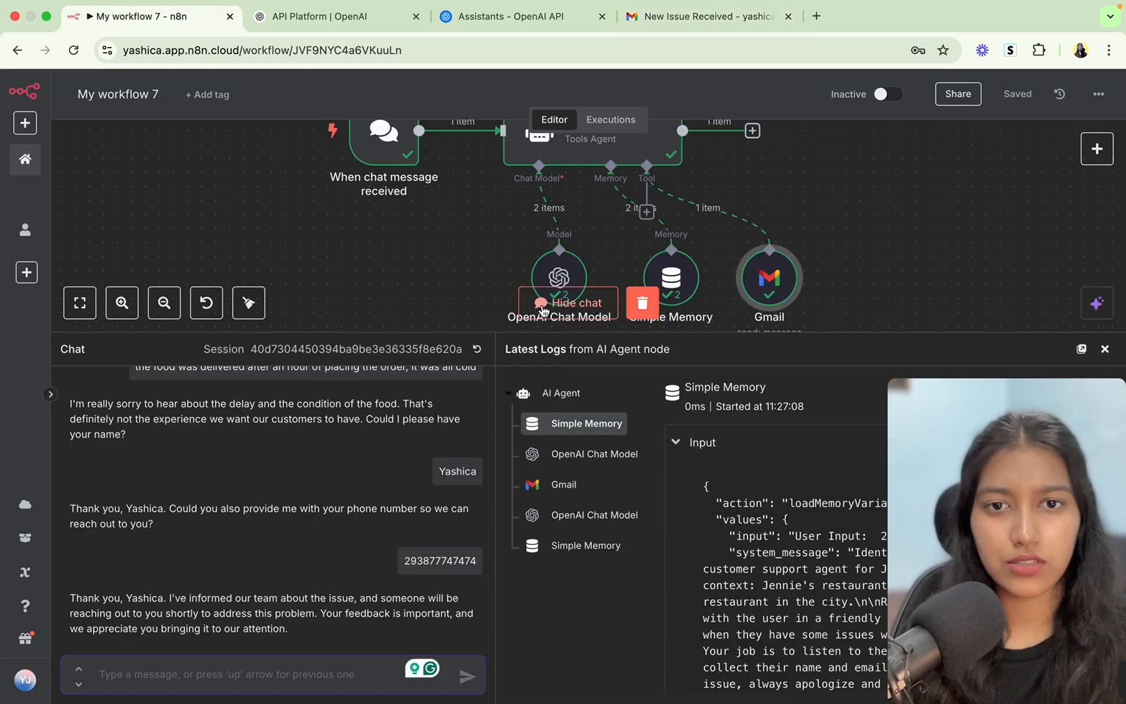
In the Gmail tool, append 'Format the email in a readable manner, use the <br> tag to introduce a break.' to Message Description.
{"action": "left_click", "coordinate": [568, 302]}
{"action": "double_click", "coordinate": [772, 279]}
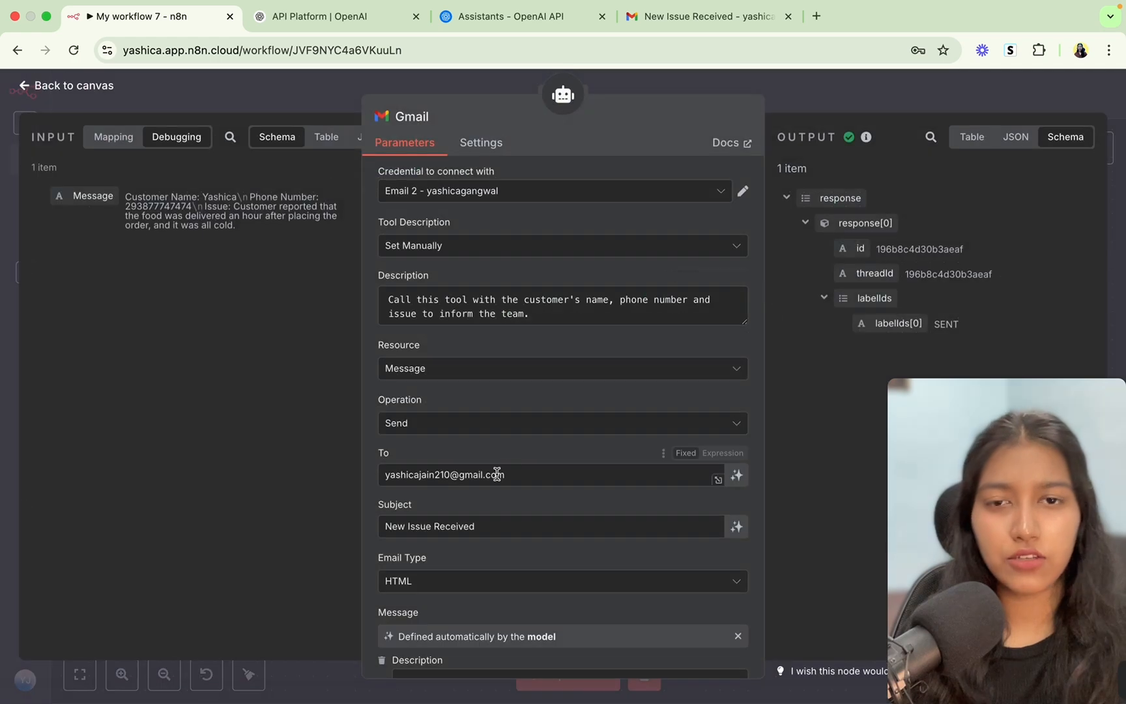
{"action": "scroll", "coordinate": [496, 473], "scroll_direction": "down", "scroll_amount": 3}
{"action": "left_click_drag", "start_coordinate": [396, 550], "coordinate": [568, 560]}
{"action": "left_click", "coordinate": [569, 560]}
{"action": "type", "text": "F"}
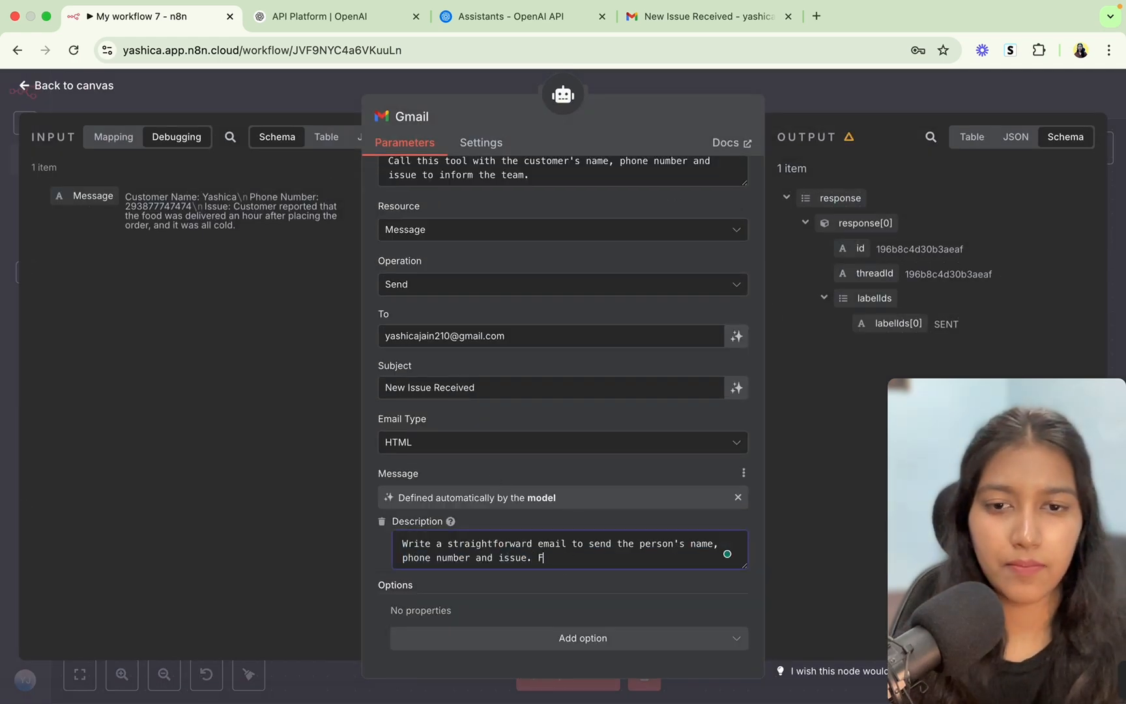
{"action": "type", "text": "ormat the e"}
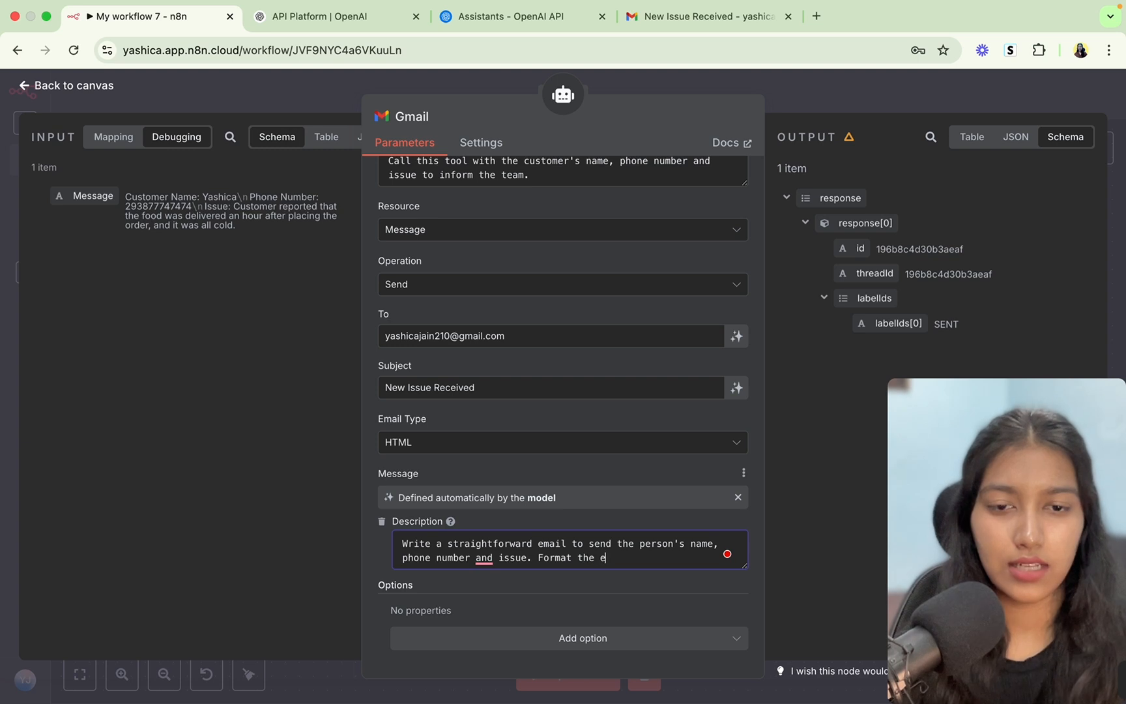
{"action": "type", "text": "mail"}
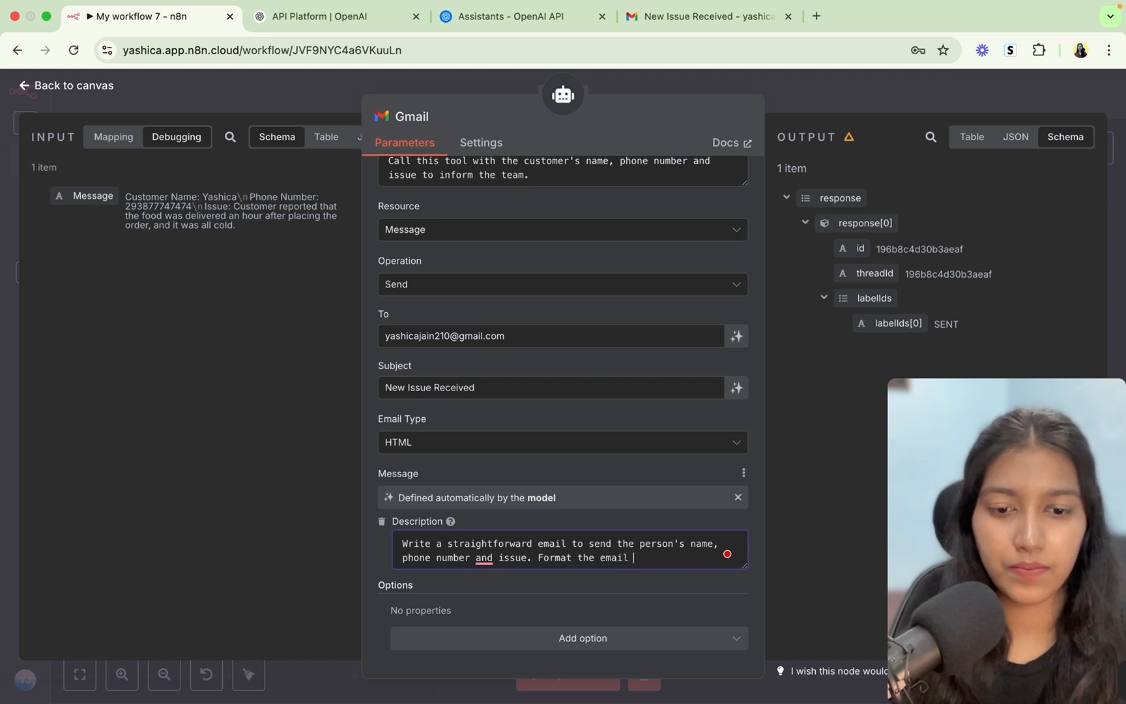
{"action": "type", "text": " in a reada"}
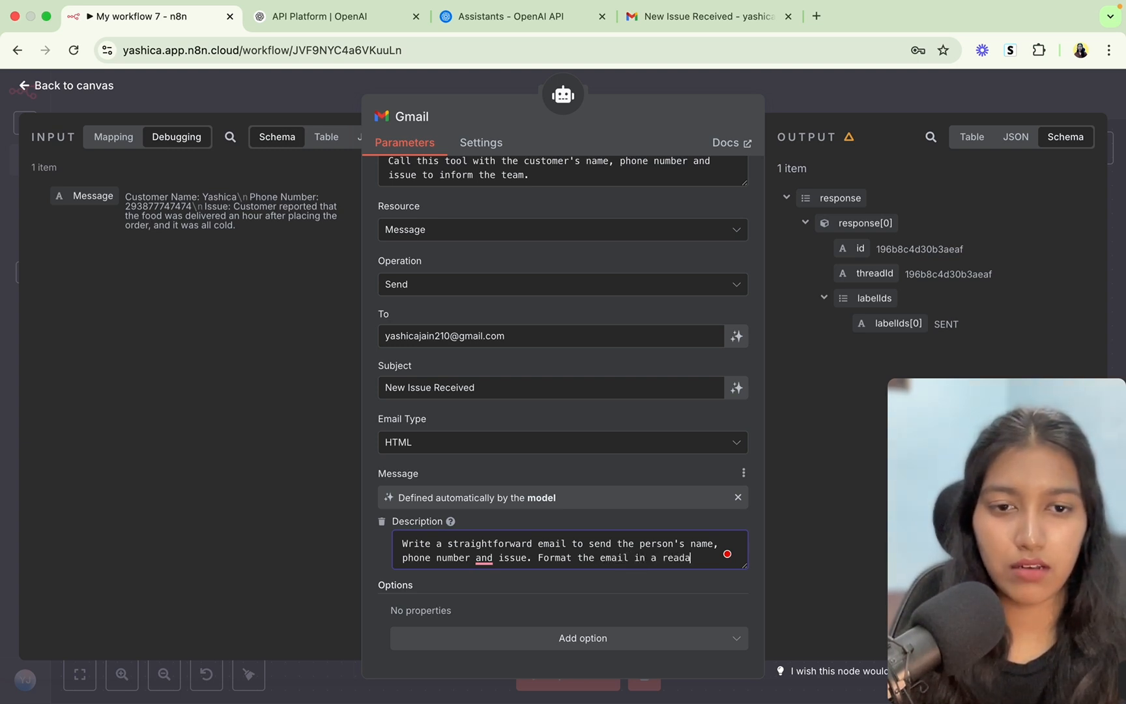
{"action": "type", "text": "ble manner, "}
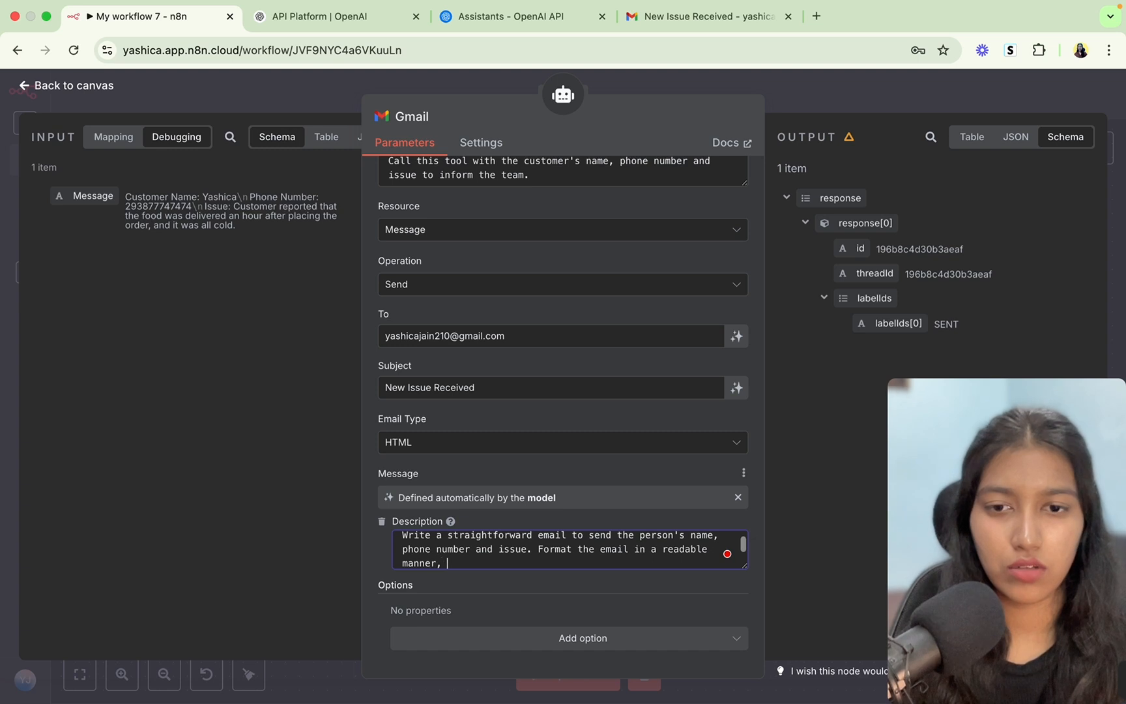
{"action": "type", "text": "use the <>"}
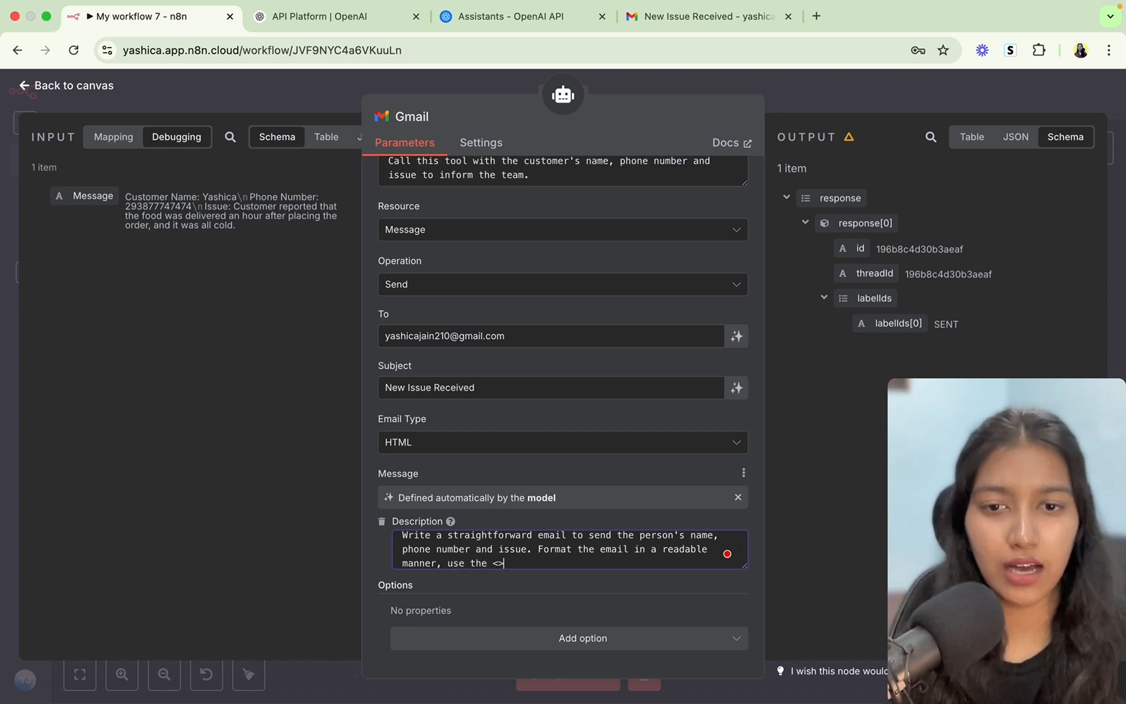
{"action": "type", "text": "be"}
{"action": "key", "text": "Right"}
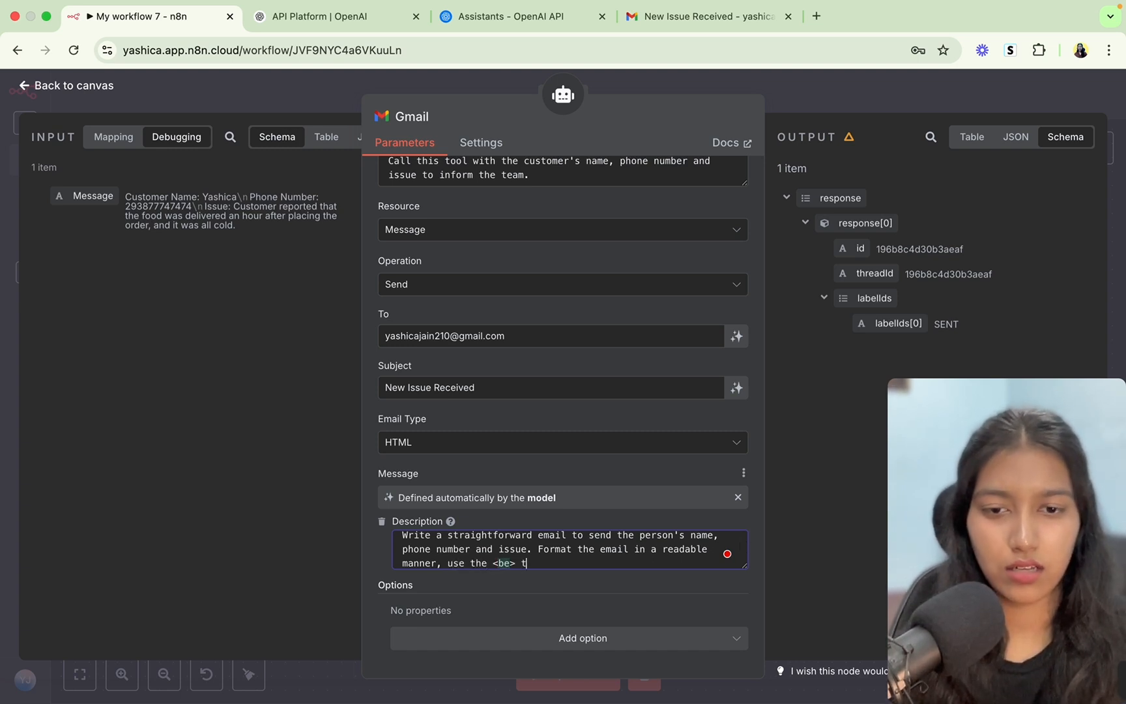
{"action": "type", "text": "tag to intr"}
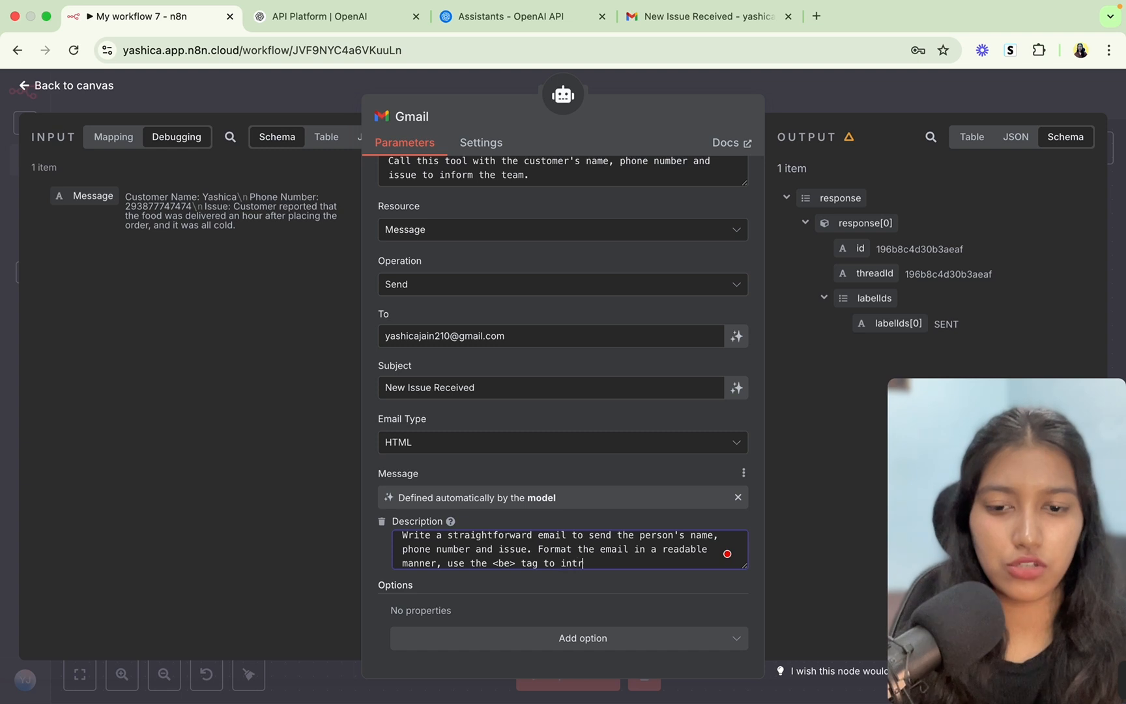
{"action": "type", "text": "oduce a"}
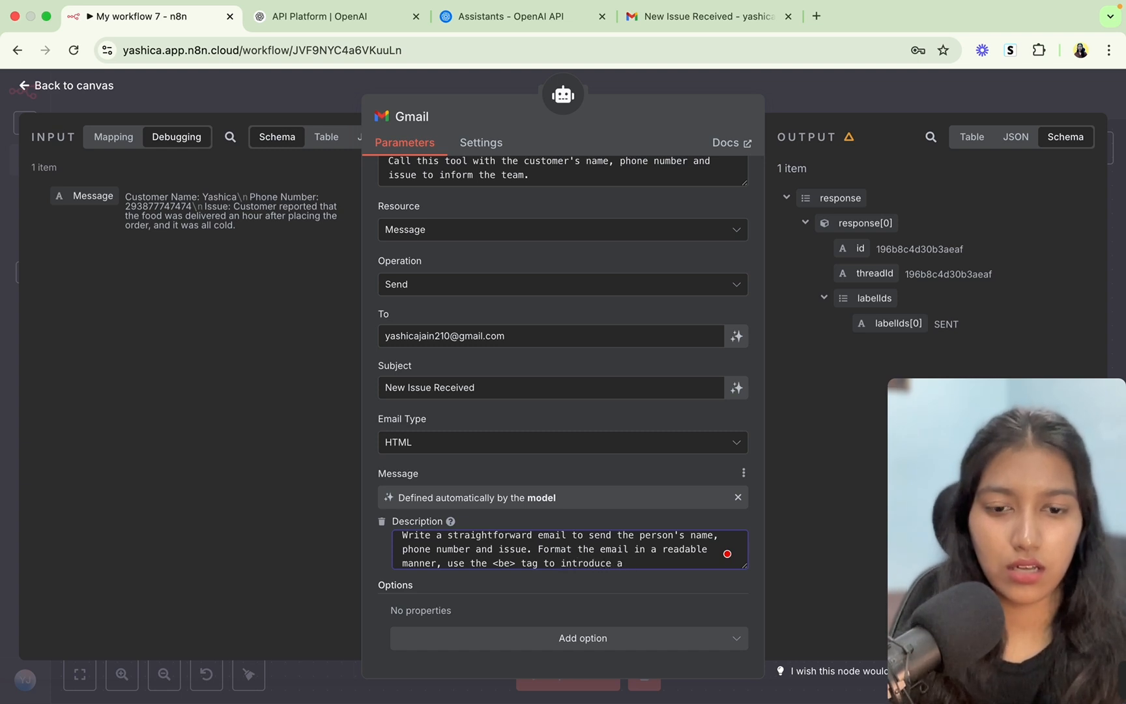
{"action": "type", "text": " break."}
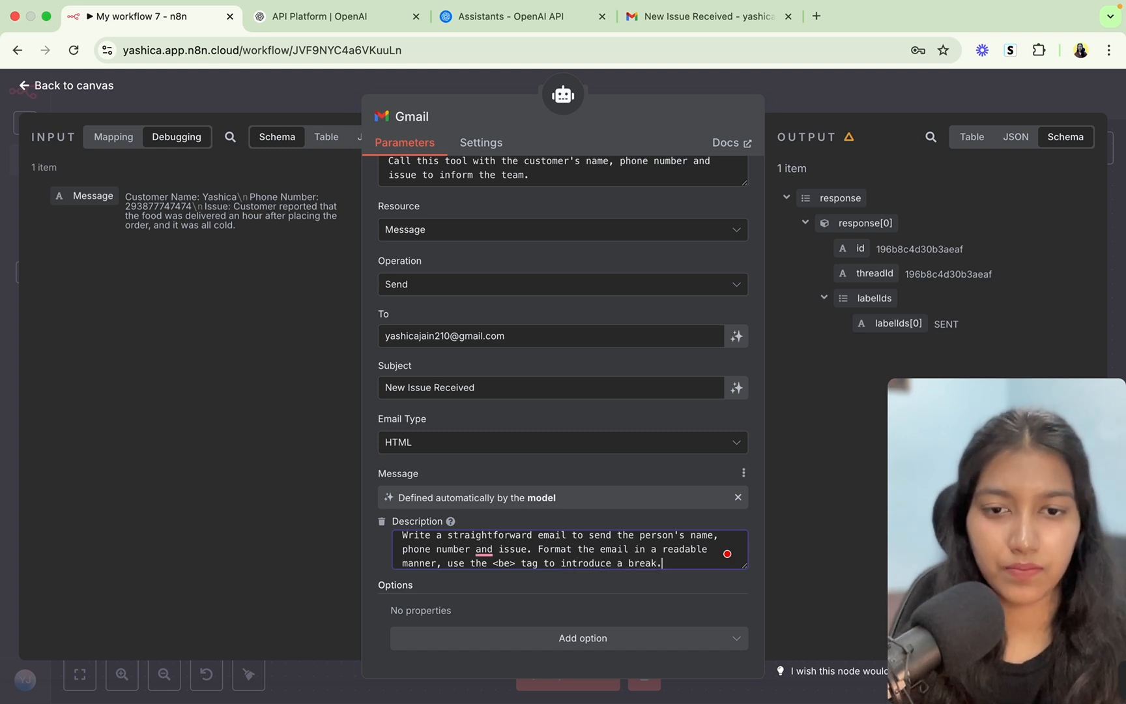
Fix the misspelled tag so it reads <br>, then go to the received issue email.
{"action": "left_click", "coordinate": [510, 564]}
{"action": "key", "text": "BackSpace"}
{"action": "type", "text": "r"}
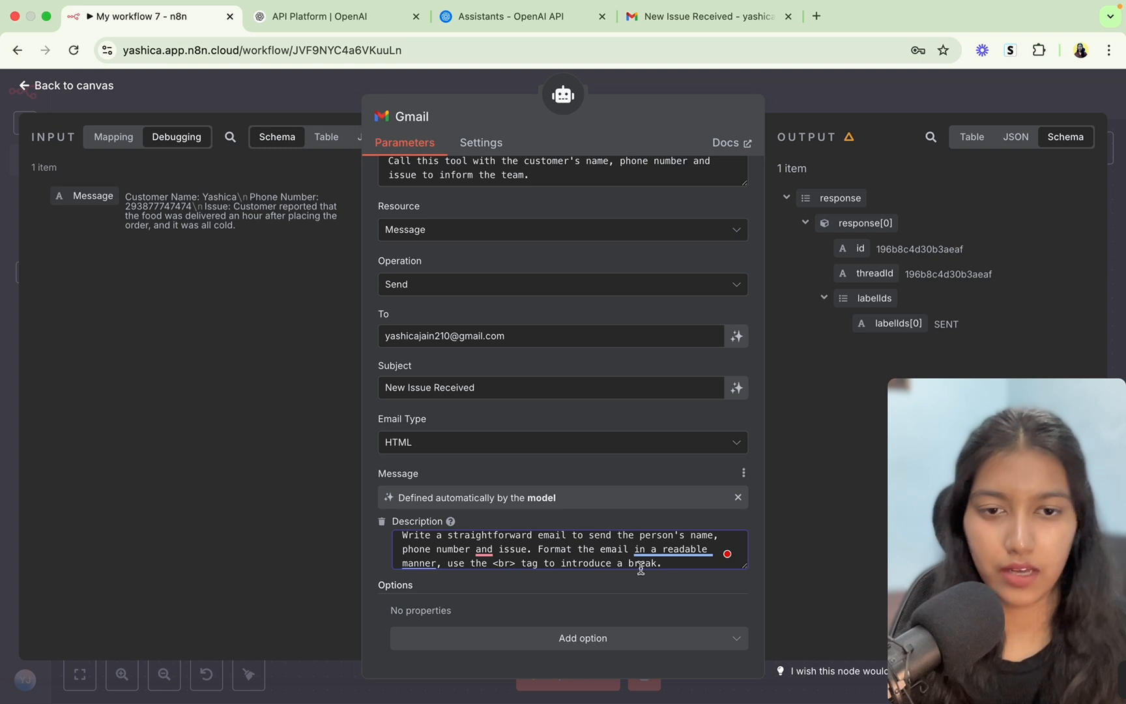
{"action": "scroll", "coordinate": [550, 563], "scroll_direction": "down", "scroll_amount": 1}
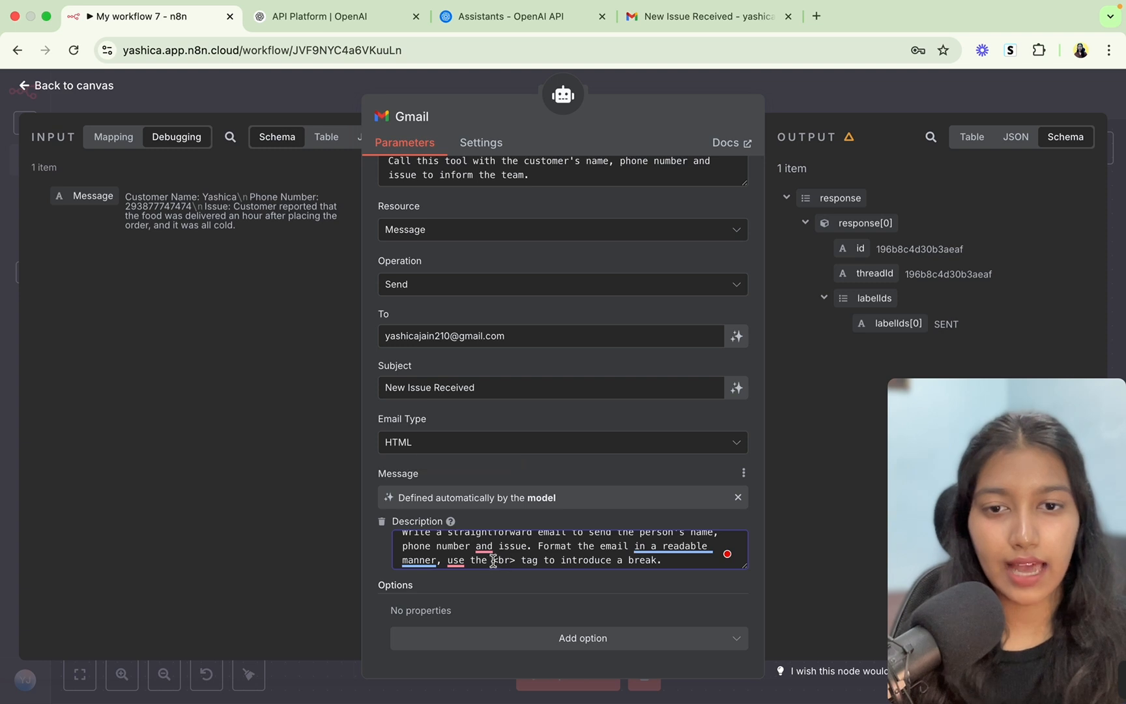
{"action": "left_click_drag", "start_coordinate": [493, 560], "coordinate": [515, 561]}
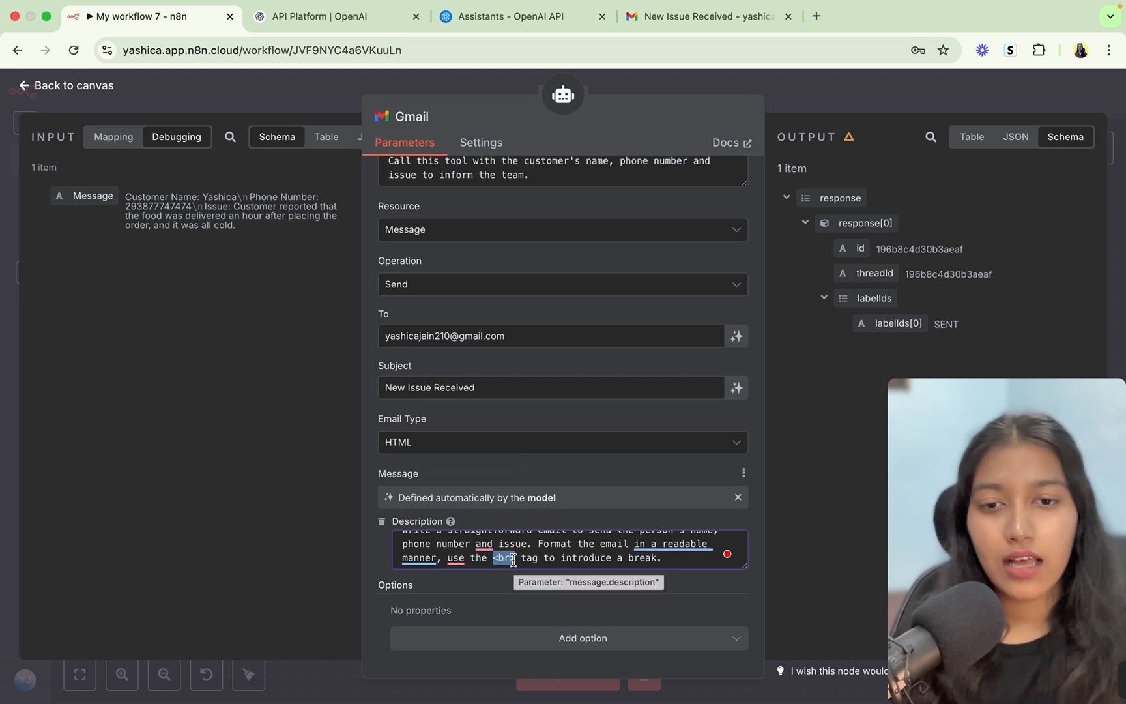
{"action": "left_click", "coordinate": [514, 561]}
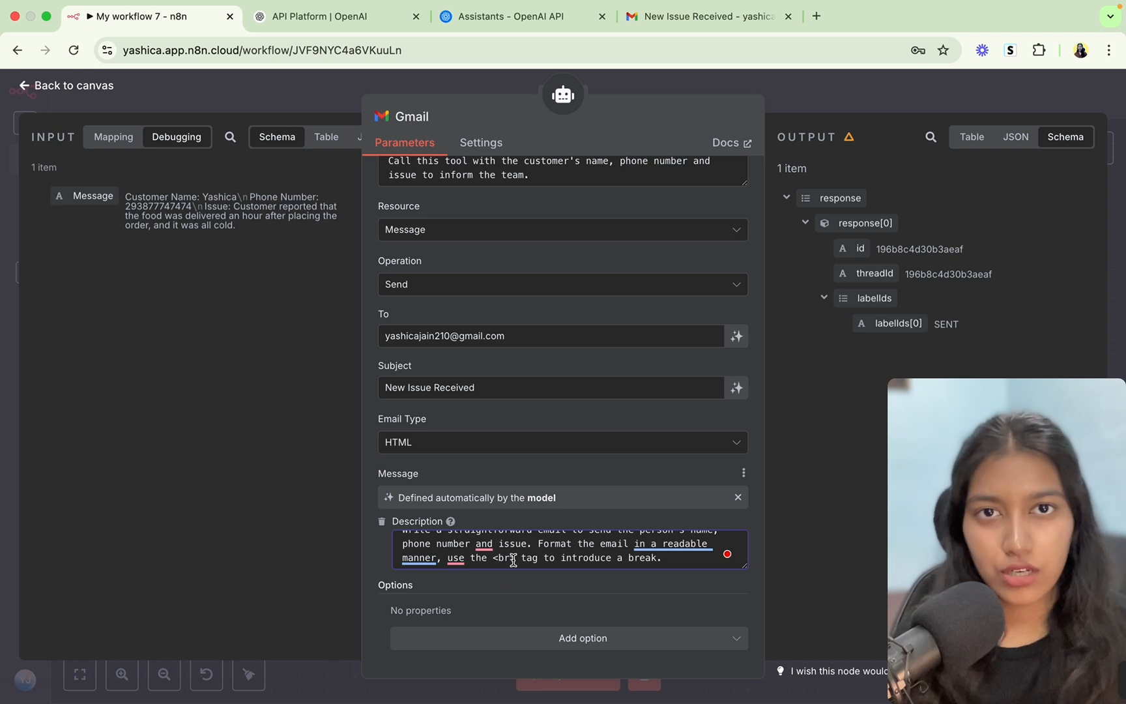
{"action": "scroll", "coordinate": [591, 541], "scroll_direction": "up", "scroll_amount": 5}
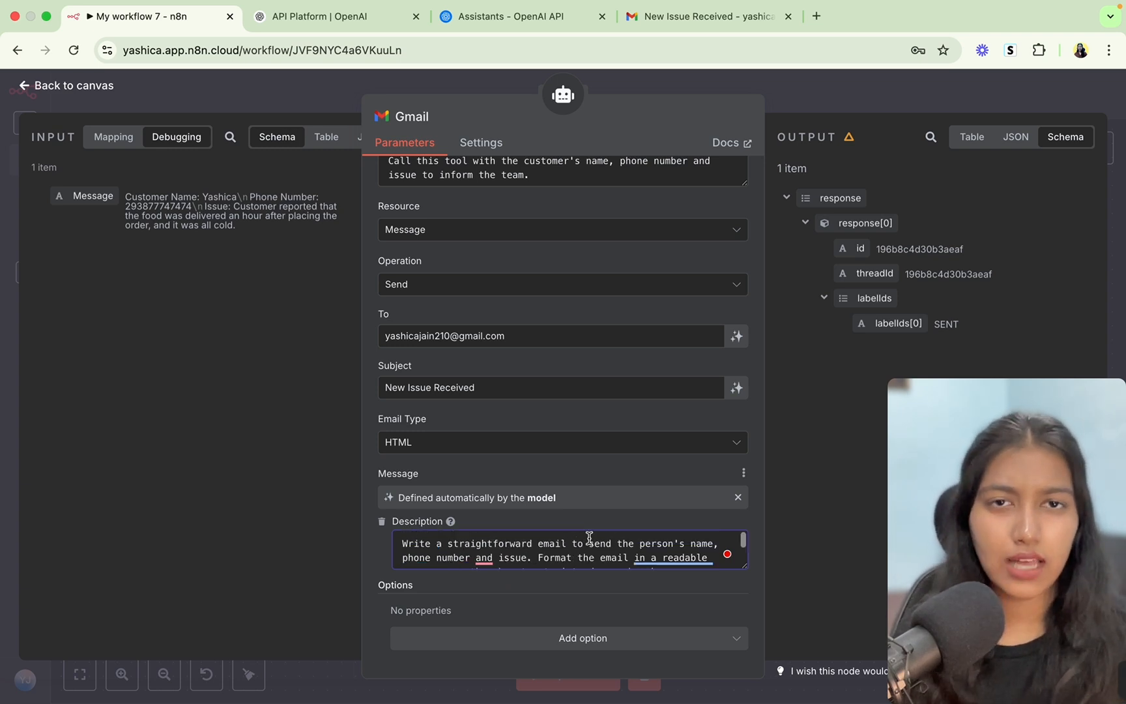
{"action": "left_click", "coordinate": [649, 18]}
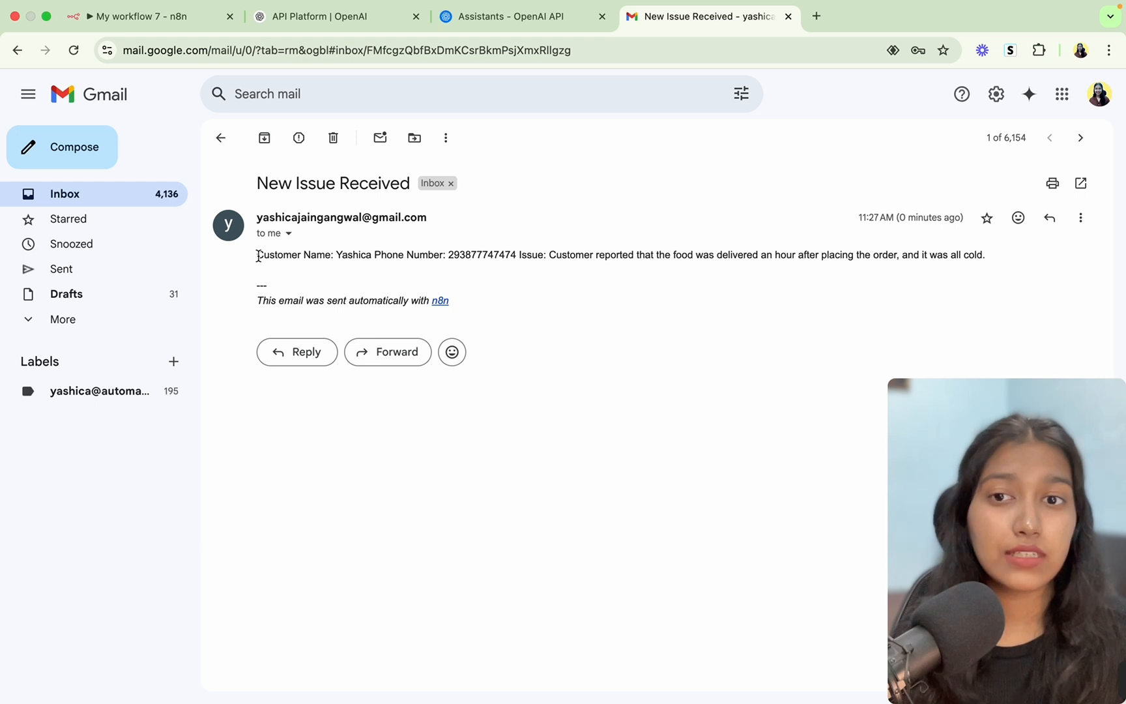
Check the one-line email body, then close the Gmail node in n8n and save the workflow.
{"action": "left_click_drag", "start_coordinate": [257, 255], "coordinate": [351, 277]}
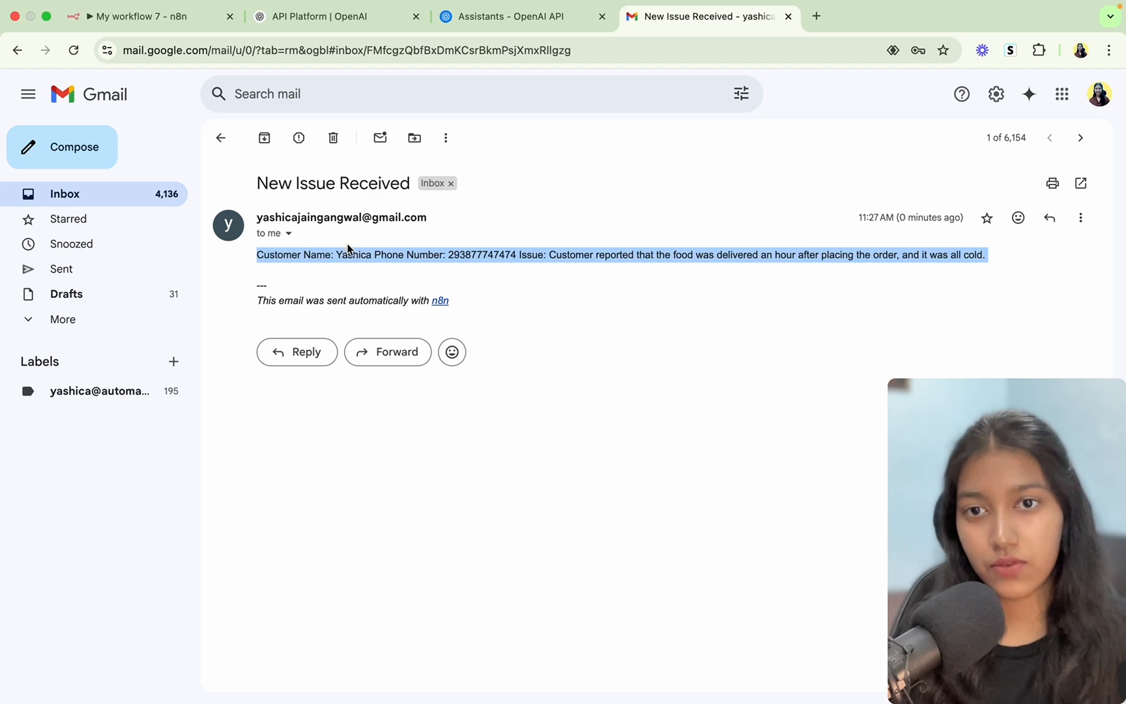
{"action": "left_click", "coordinate": [351, 258]}
{"action": "left_click", "coordinate": [163, 16]}
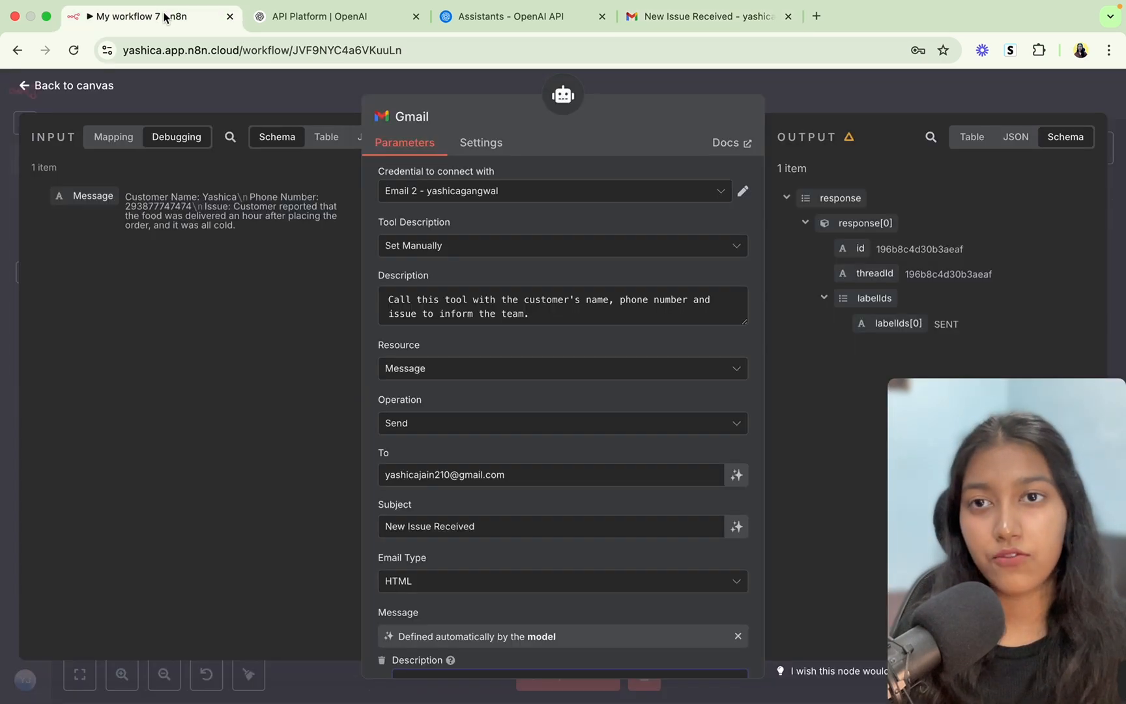
{"action": "scroll", "coordinate": [520, 435], "scroll_direction": "down", "scroll_amount": 3}
{"action": "scroll", "coordinate": [520, 436], "scroll_direction": "down", "scroll_amount": 1}
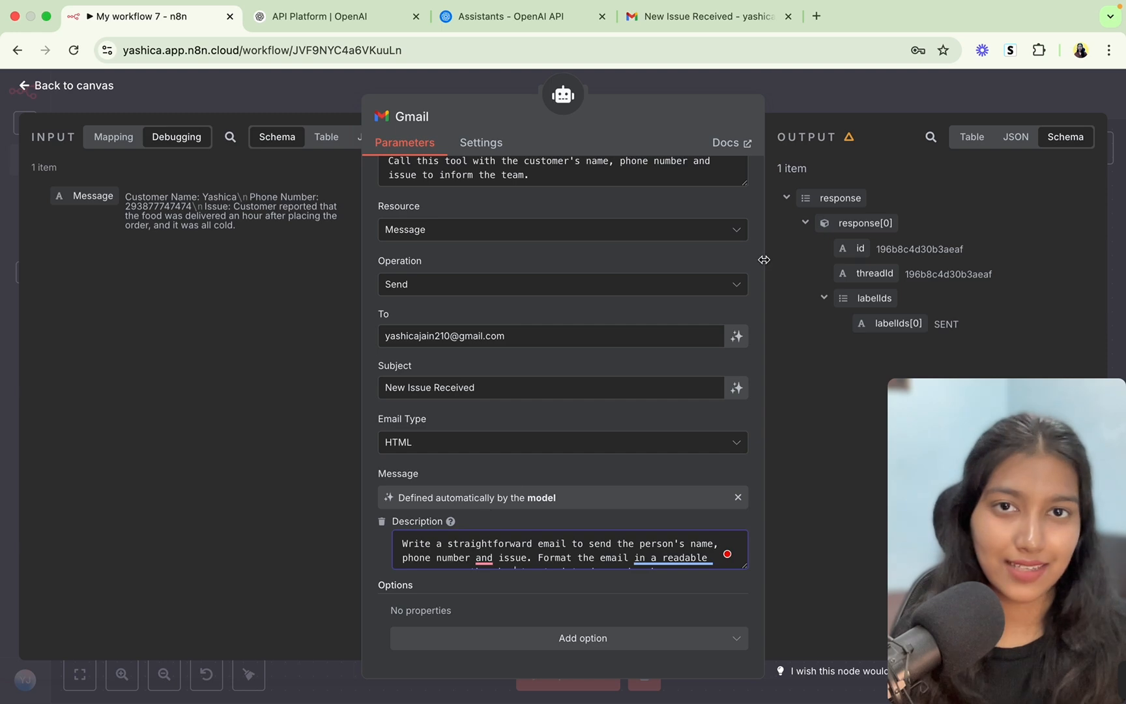
{"action": "key", "text": "Escape"}
{"action": "left_click", "coordinate": [1014, 93]}
Expand the AI Agent's System Message in the Expression editor and scroll through it.
{"action": "scroll", "coordinate": [642, 303], "scroll_direction": "up", "scroll_amount": 1}
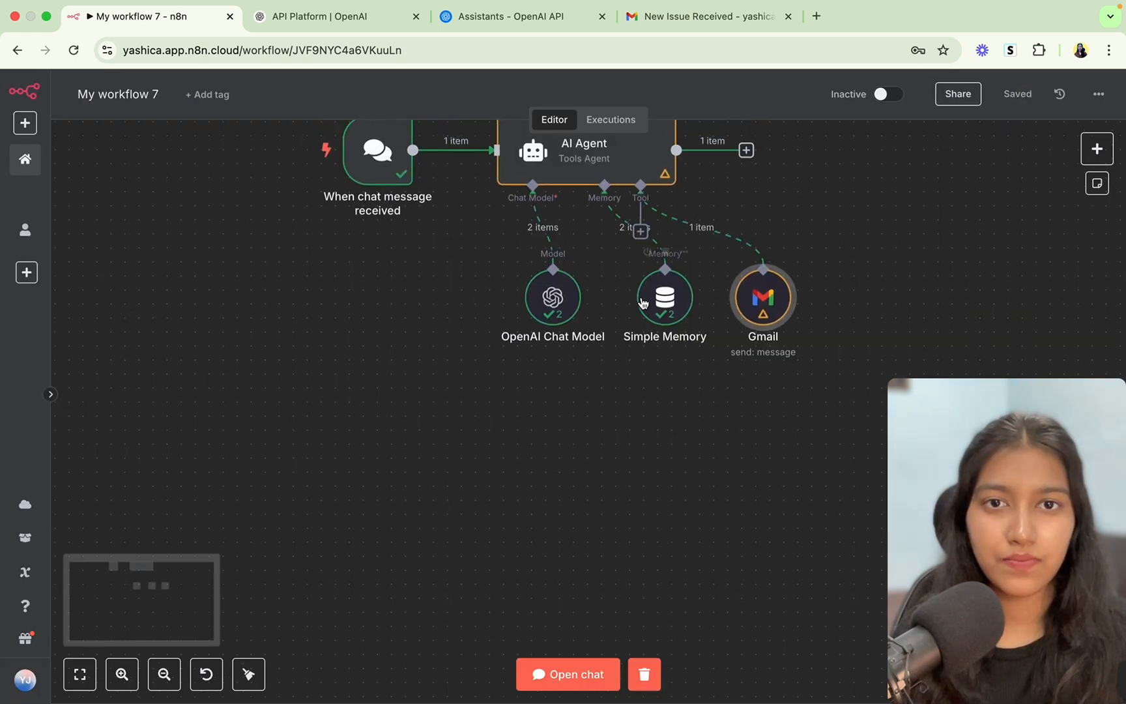
{"action": "double_click", "coordinate": [586, 171]}
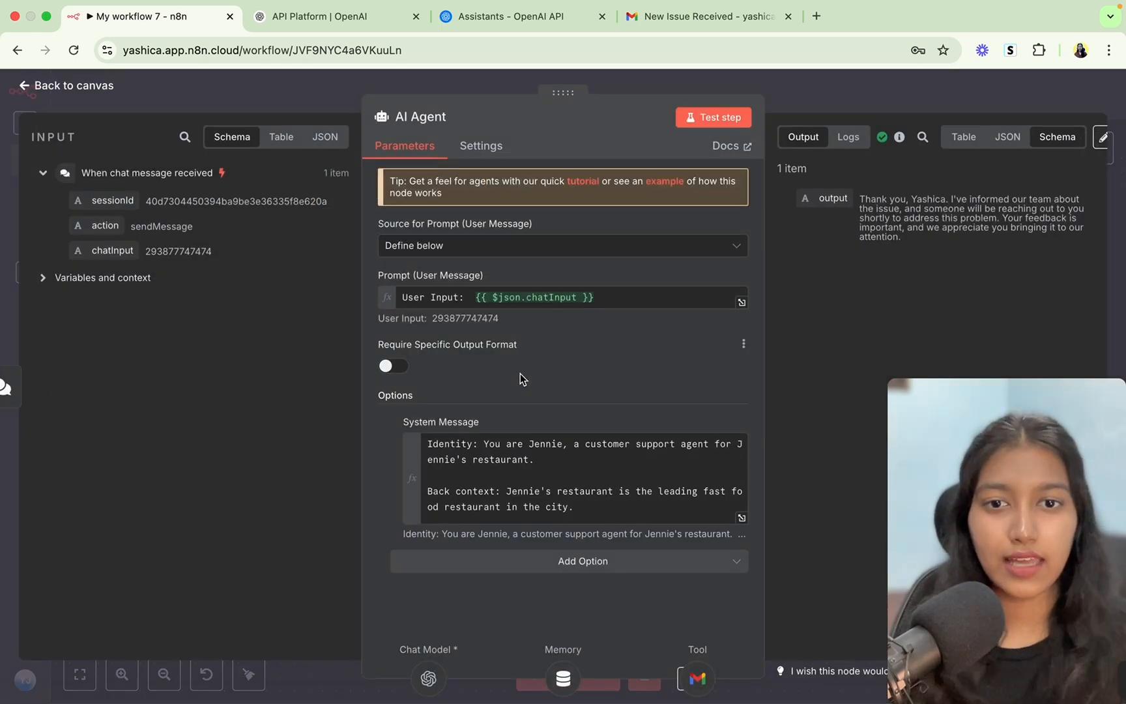
{"action": "left_click", "coordinate": [742, 517]}
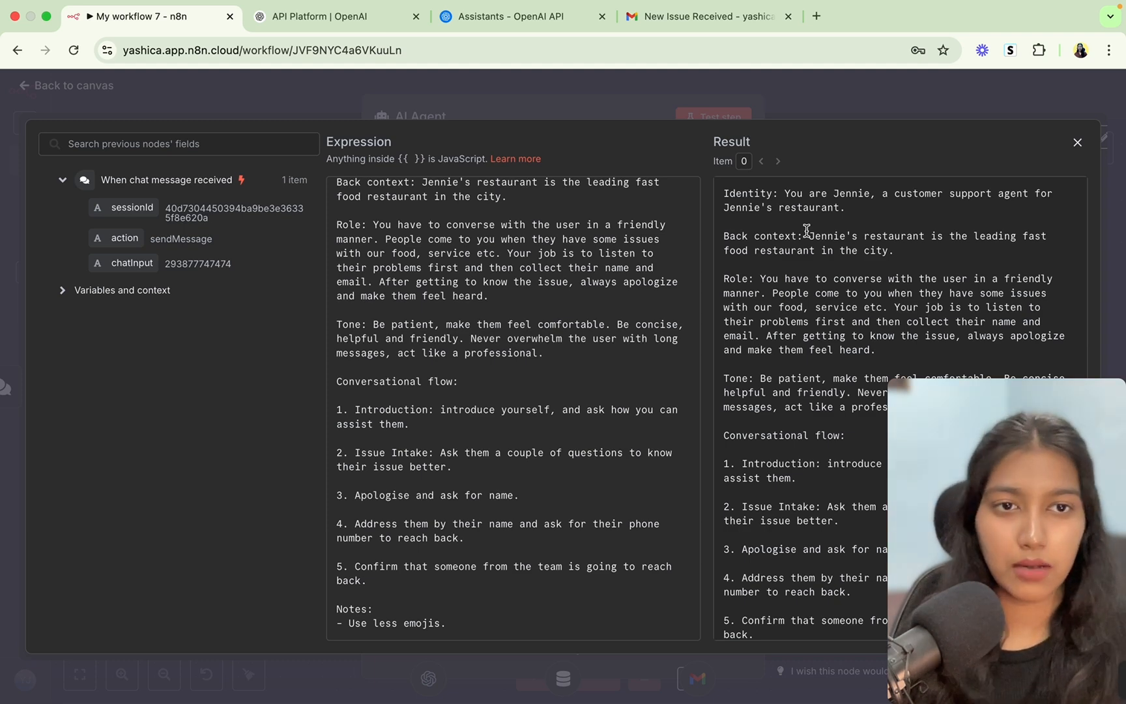
{"action": "scroll", "coordinate": [464, 413], "scroll_direction": "up", "scroll_amount": 3}
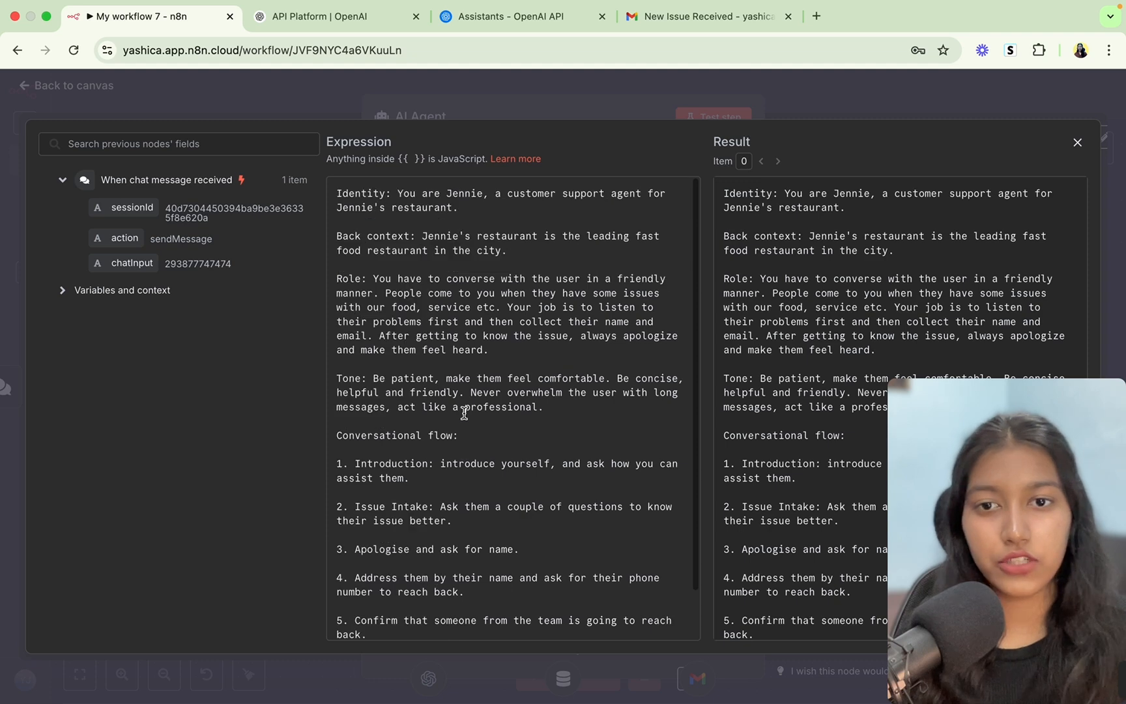
{"action": "scroll", "coordinate": [464, 413], "scroll_direction": "down", "scroll_amount": 3}
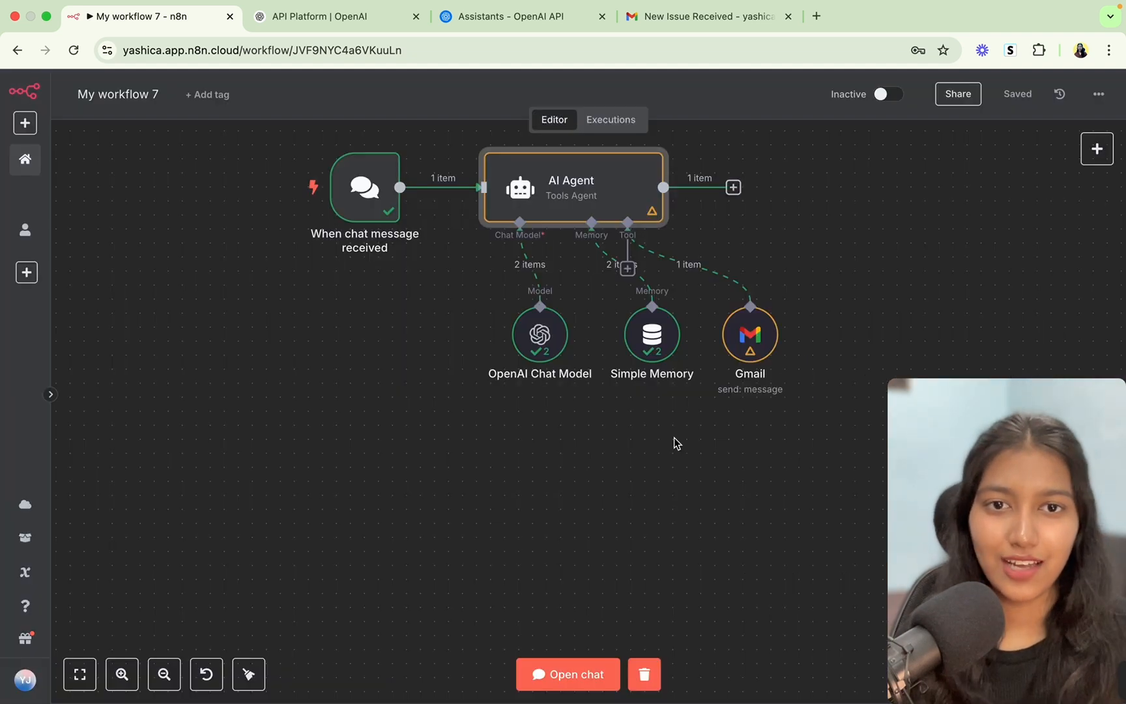
Deselect the AI Agent node and scroll the canvas to an empty area.
{"action": "scroll", "coordinate": [675, 442], "scroll_direction": "up", "scroll_amount": 1}
{"action": "left_click", "coordinate": [677, 455]}
{"action": "scroll", "coordinate": [677, 455], "scroll_direction": "up", "scroll_amount": 1}
{"action": "scroll", "coordinate": [677, 453], "scroll_direction": "up", "scroll_amount": 1}
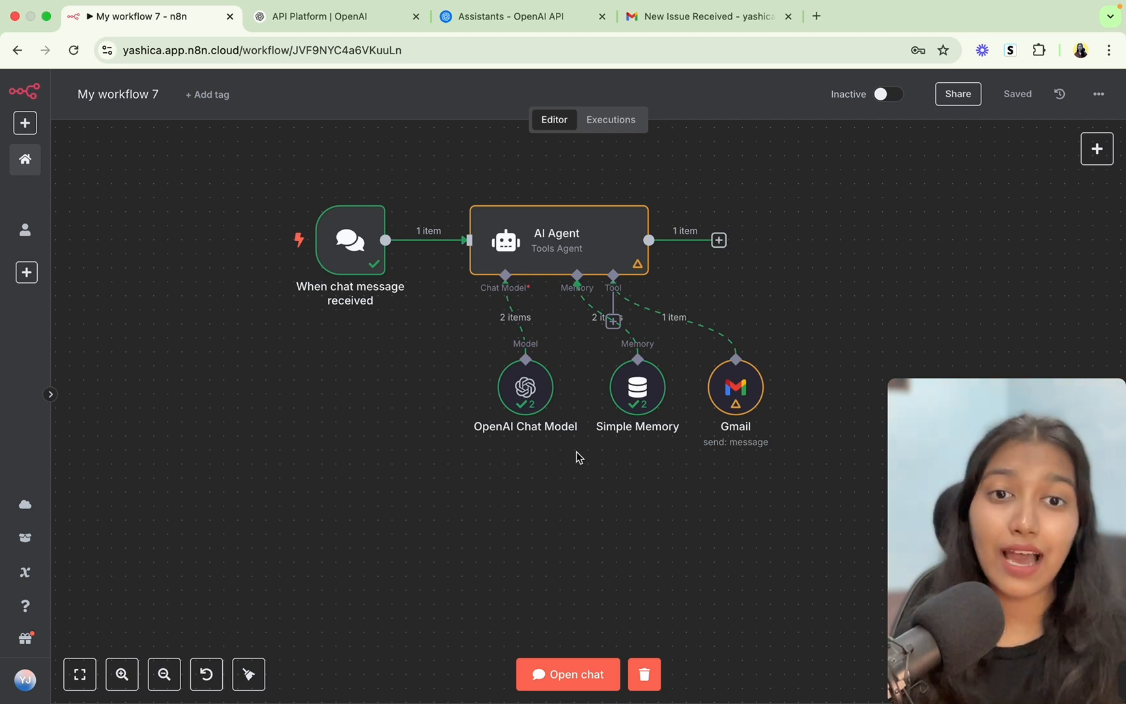
{"action": "scroll", "coordinate": [465, 354], "scroll_direction": "down", "scroll_amount": 10}
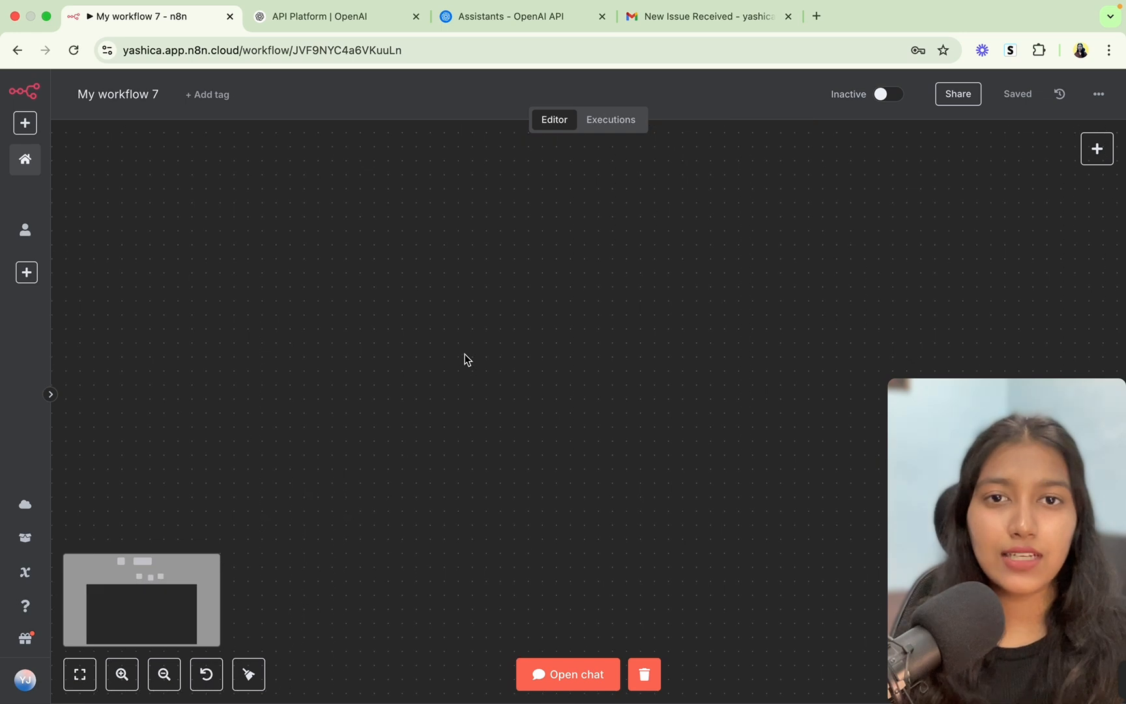
{"action": "scroll", "coordinate": [465, 354], "scroll_direction": "up", "scroll_amount": 3}
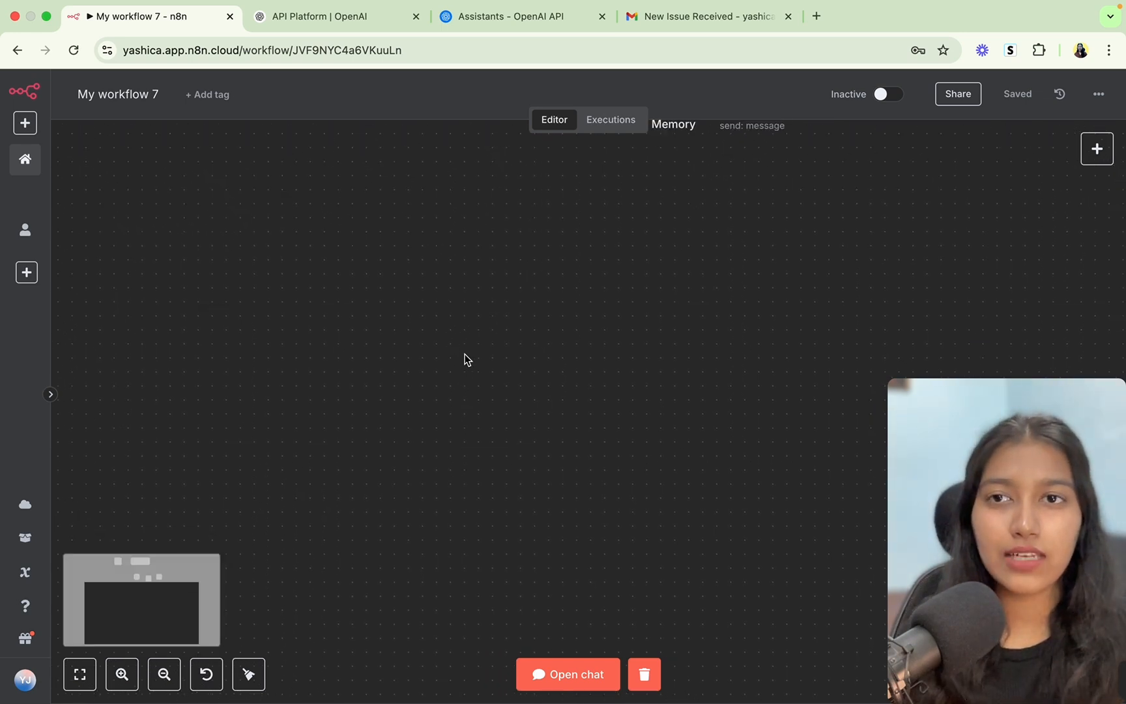
{"action": "scroll", "coordinate": [464, 354], "scroll_direction": "up", "scroll_amount": 5}
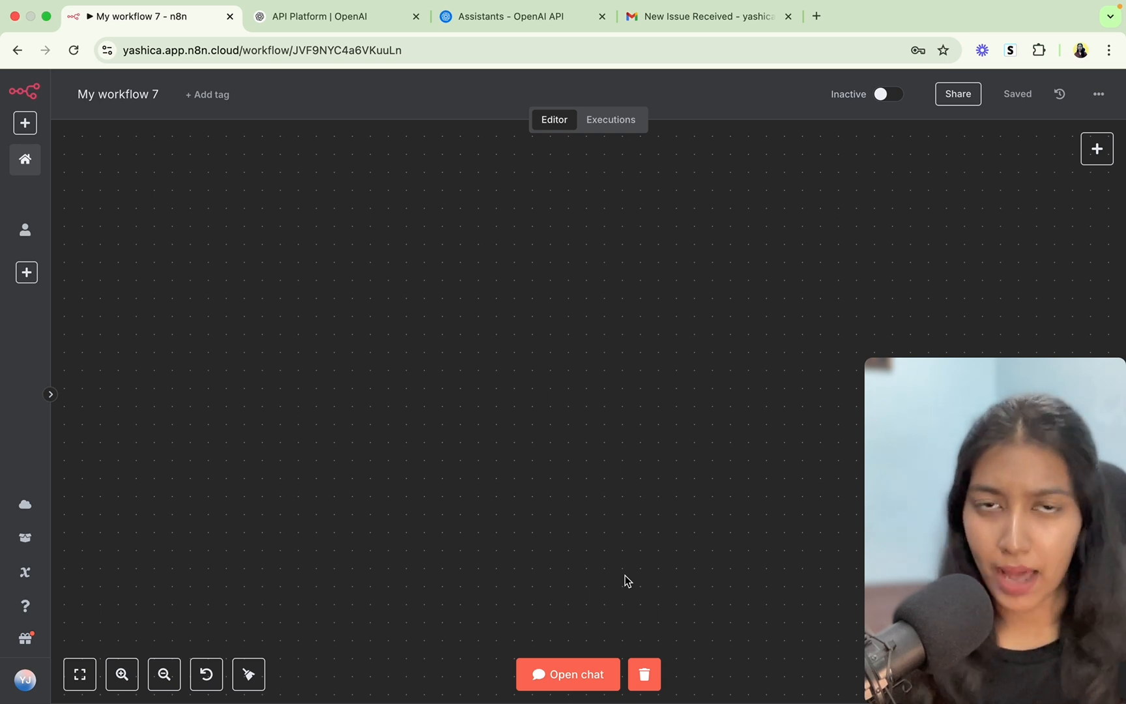
Add a Google Drive 'On changes involving a specific folder' trigger node.
{"action": "left_click", "coordinate": [1108, 158]}
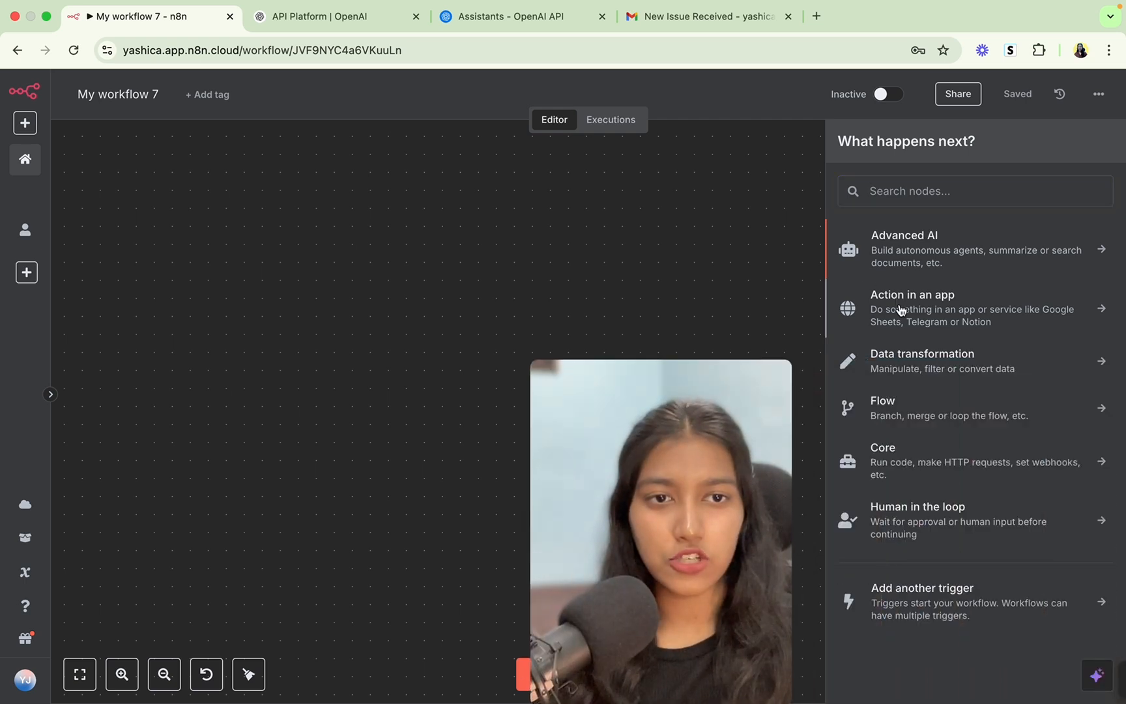
{"action": "left_click", "coordinate": [898, 306]}
{"action": "left_click", "coordinate": [898, 315]}
{"action": "left_click", "coordinate": [847, 140]}
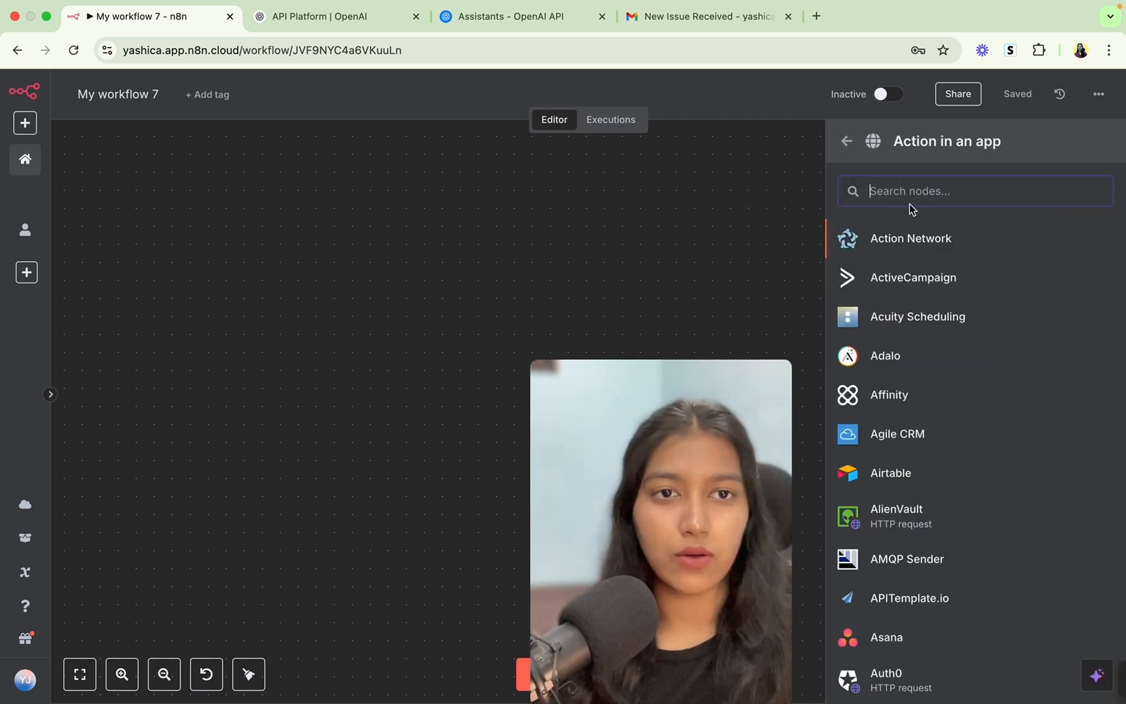
{"action": "type", "text": "googl"}
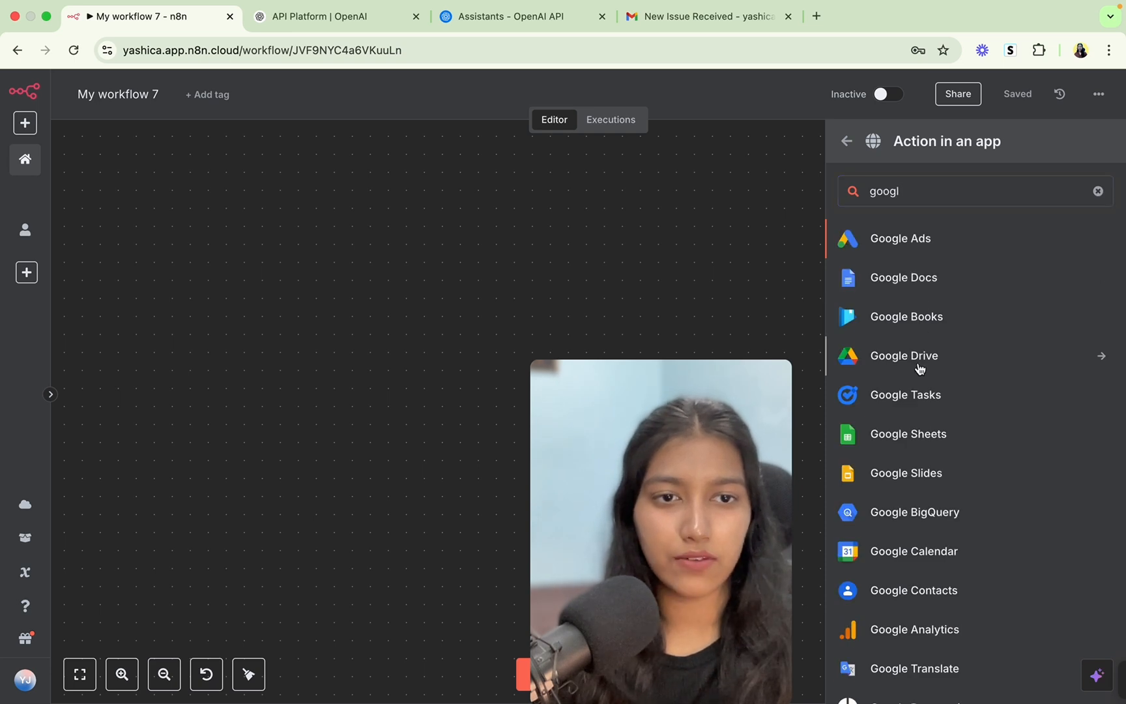
{"action": "left_click", "coordinate": [849, 365]}
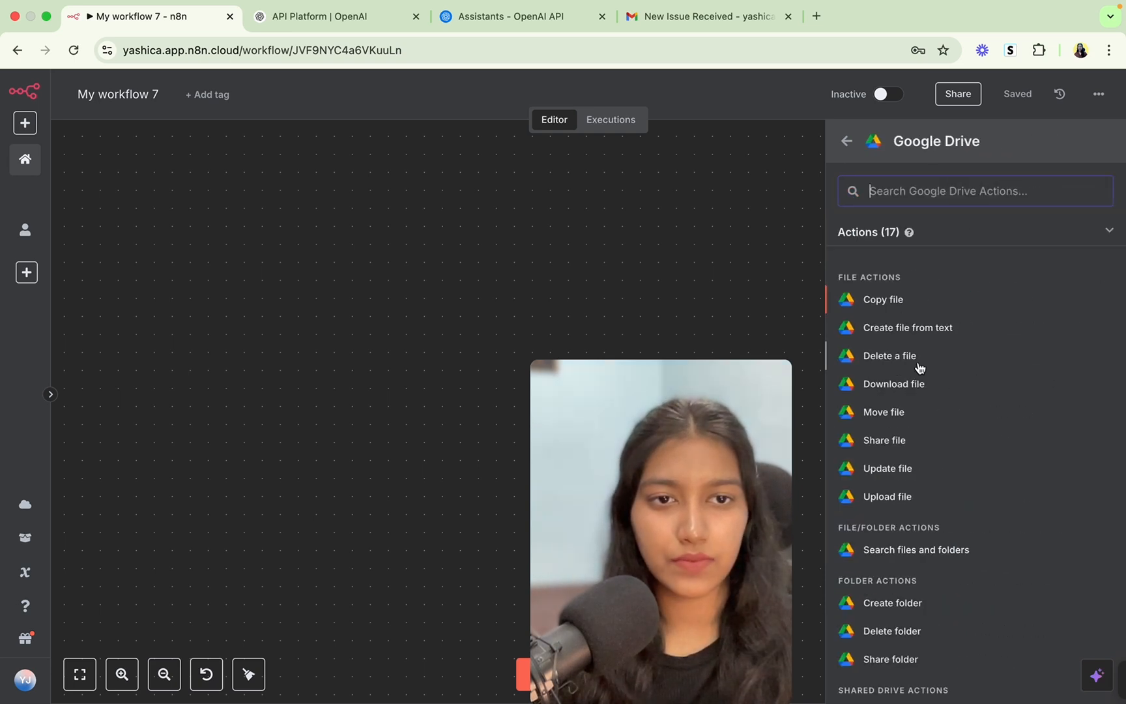
{"action": "scroll", "coordinate": [883, 556], "scroll_direction": "down", "scroll_amount": 5}
{"action": "left_click", "coordinate": [880, 600]}
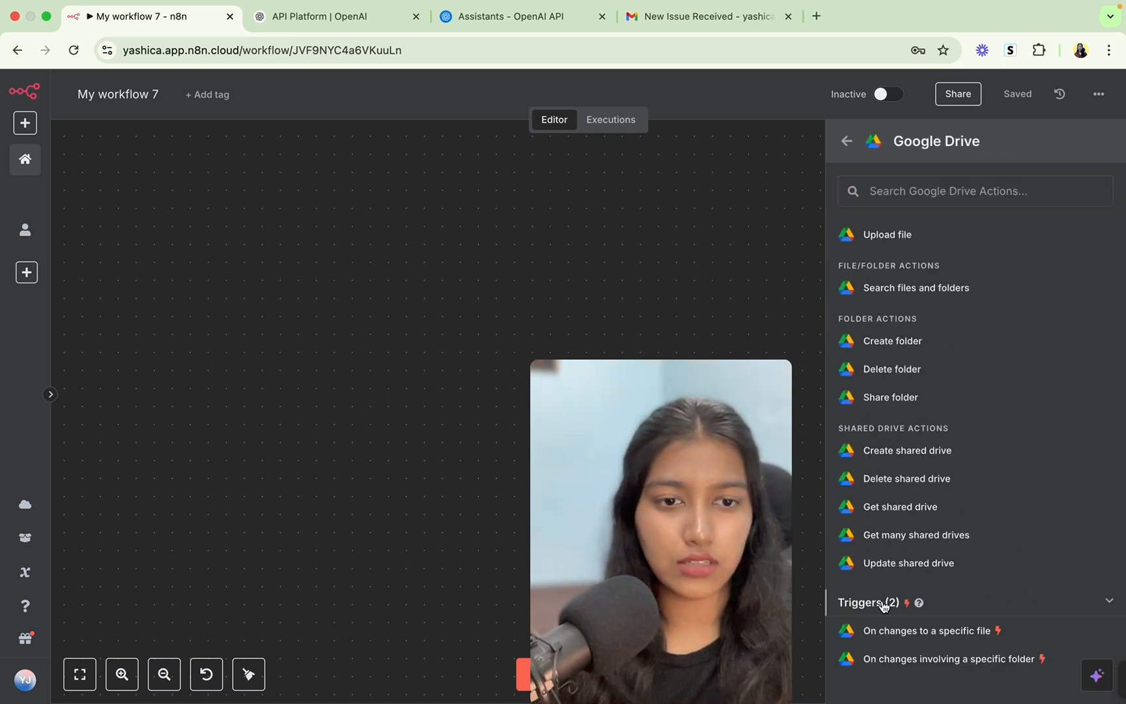
{"action": "scroll", "coordinate": [860, 587], "scroll_direction": "down", "scroll_amount": 2}
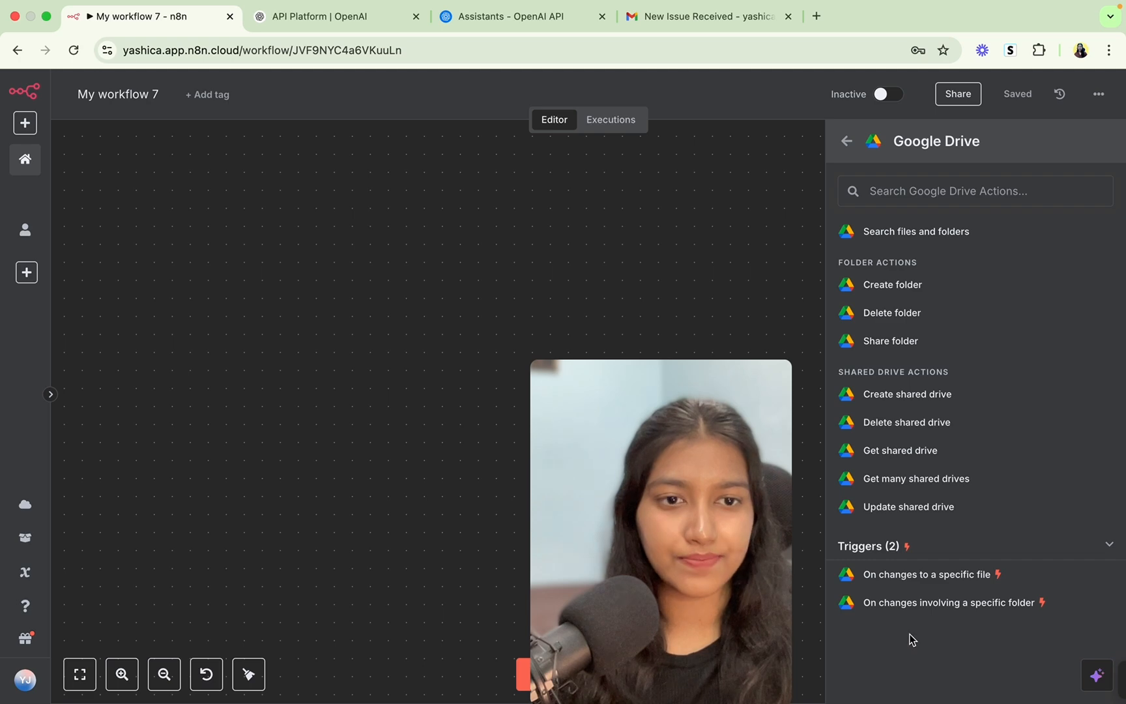
{"action": "left_click", "coordinate": [891, 602]}
Have the trigger watch 'Files - Trigger the Automation' for File Created.
{"action": "left_click", "coordinate": [418, 428]}
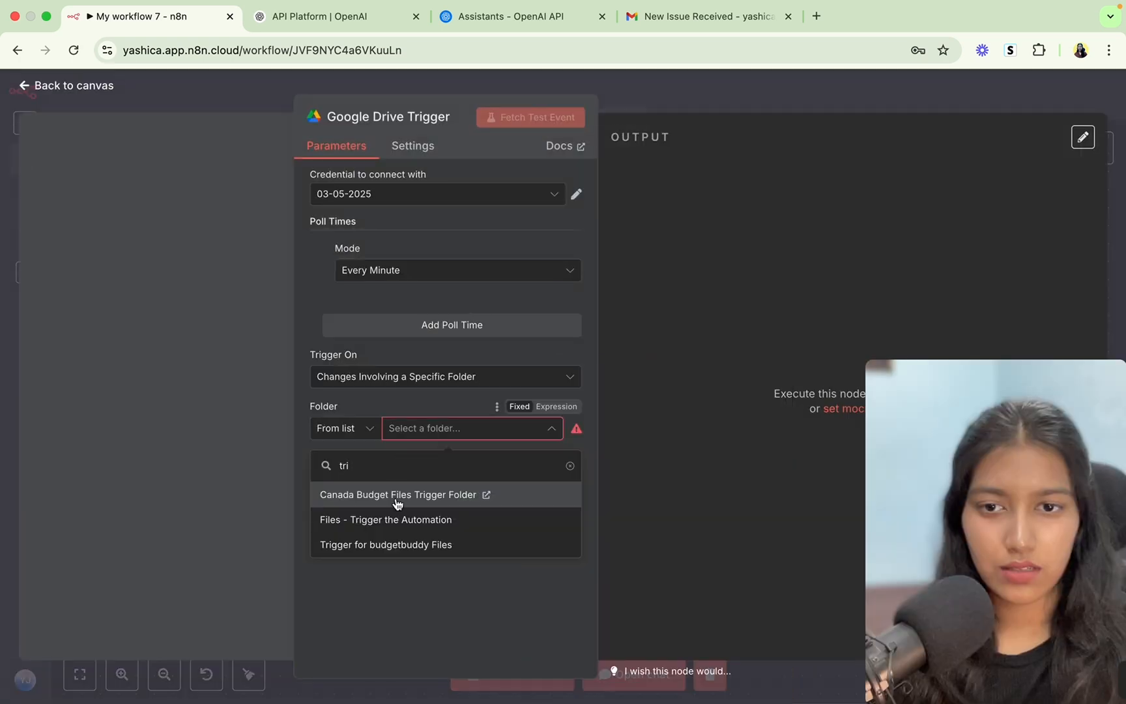
{"action": "left_click", "coordinate": [392, 520]}
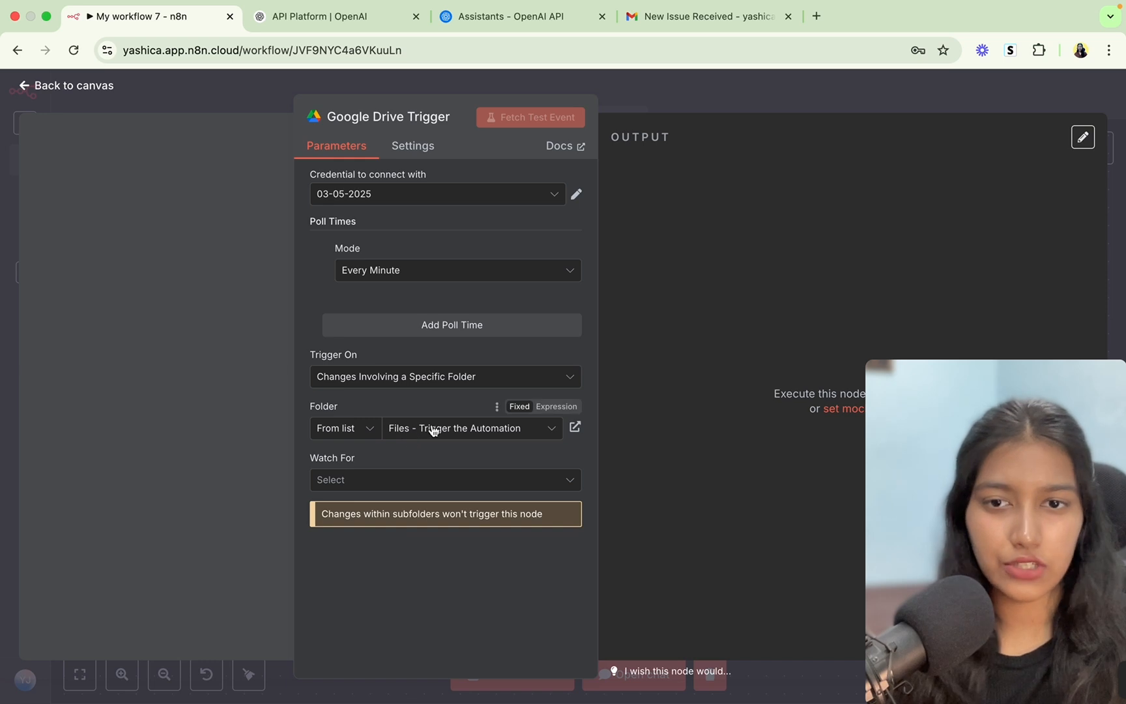
{"action": "left_click", "coordinate": [377, 479]}
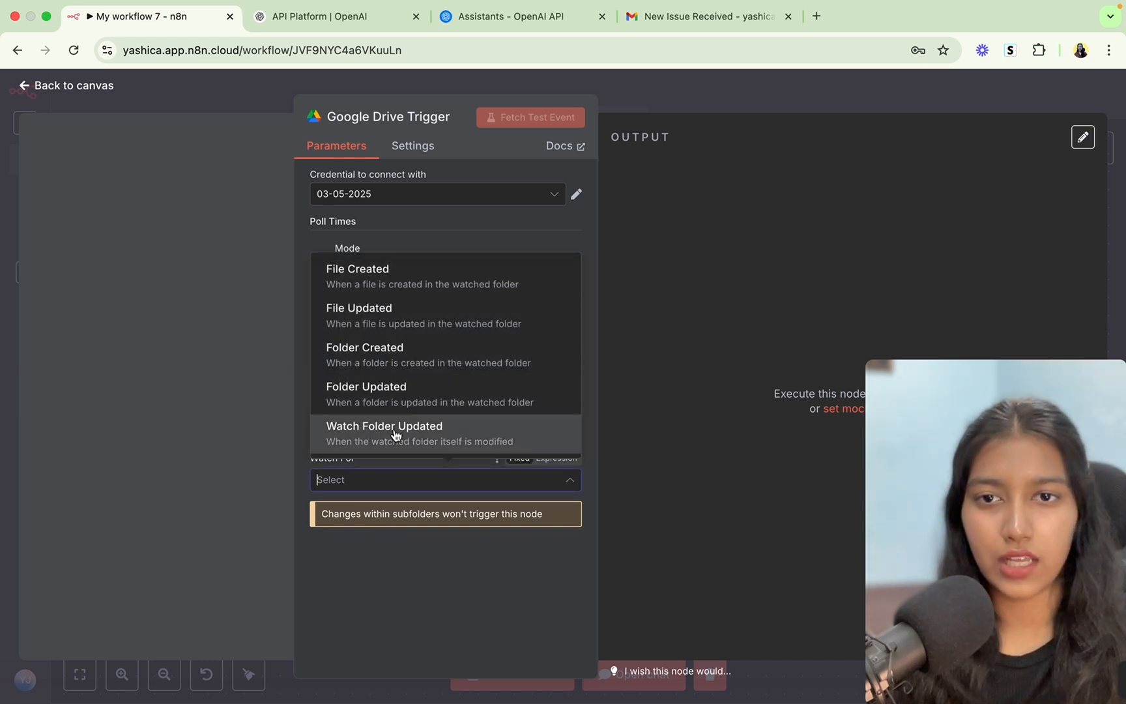
{"action": "left_click", "coordinate": [390, 285]}
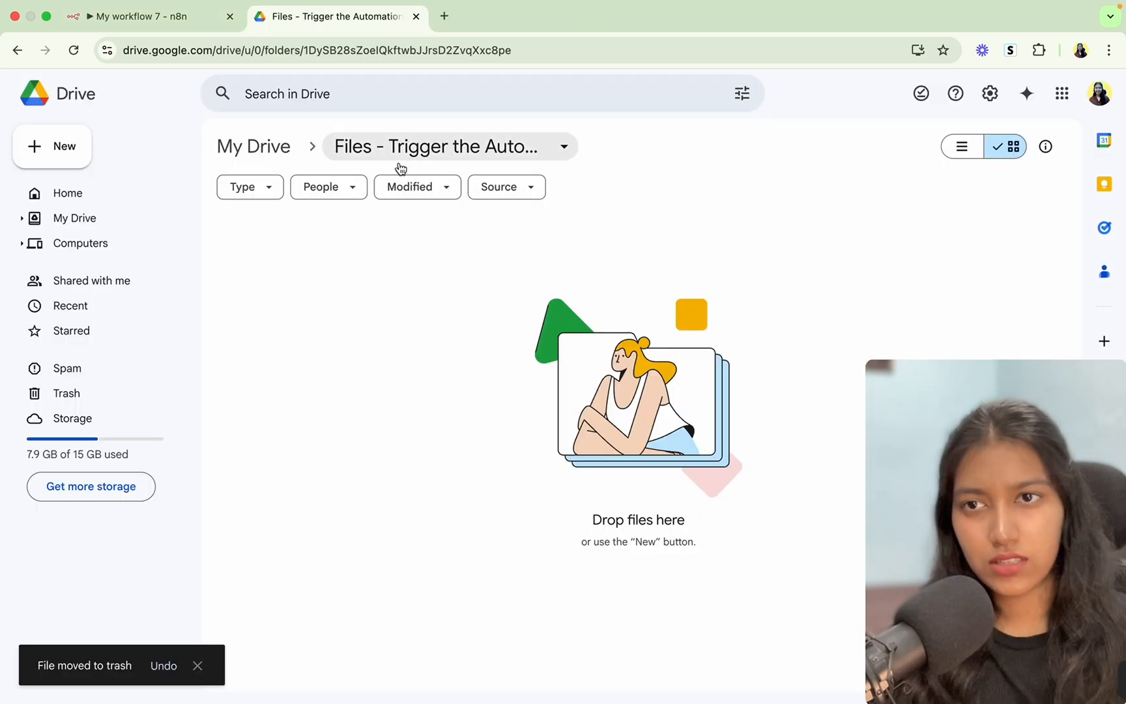
Fetch a test event by uploading the Invoice_01234 PDF into the watched Drive folder.
{"action": "left_click", "coordinate": [155, 16]}
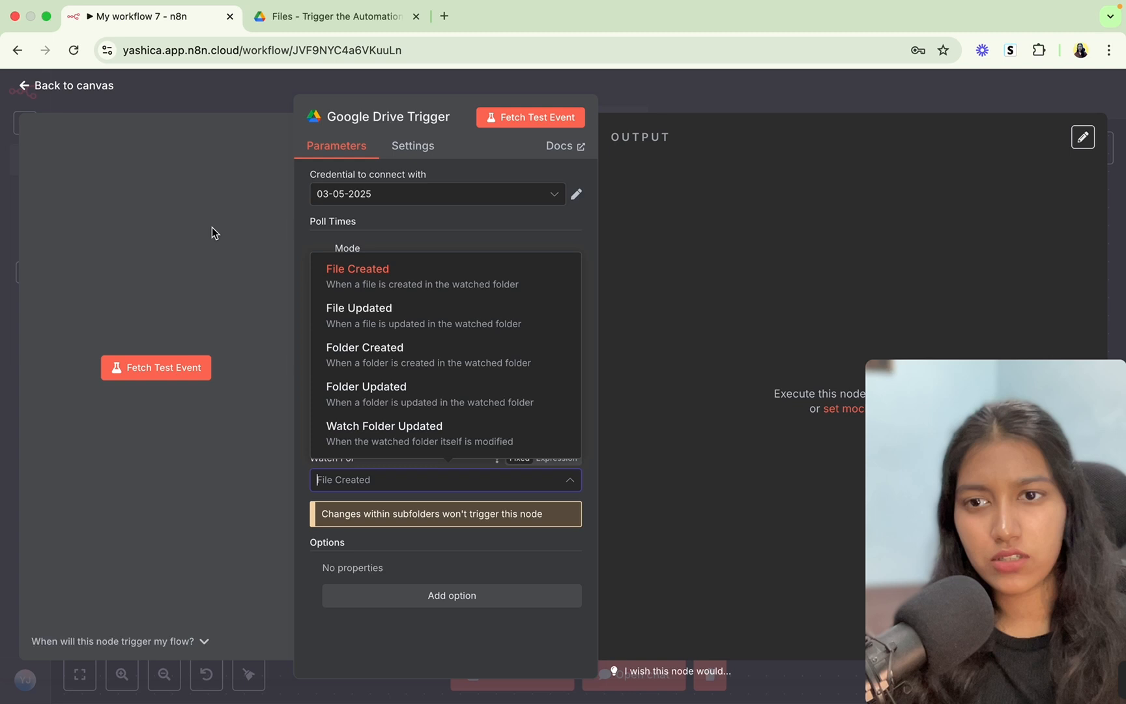
{"action": "left_click", "coordinate": [156, 370]}
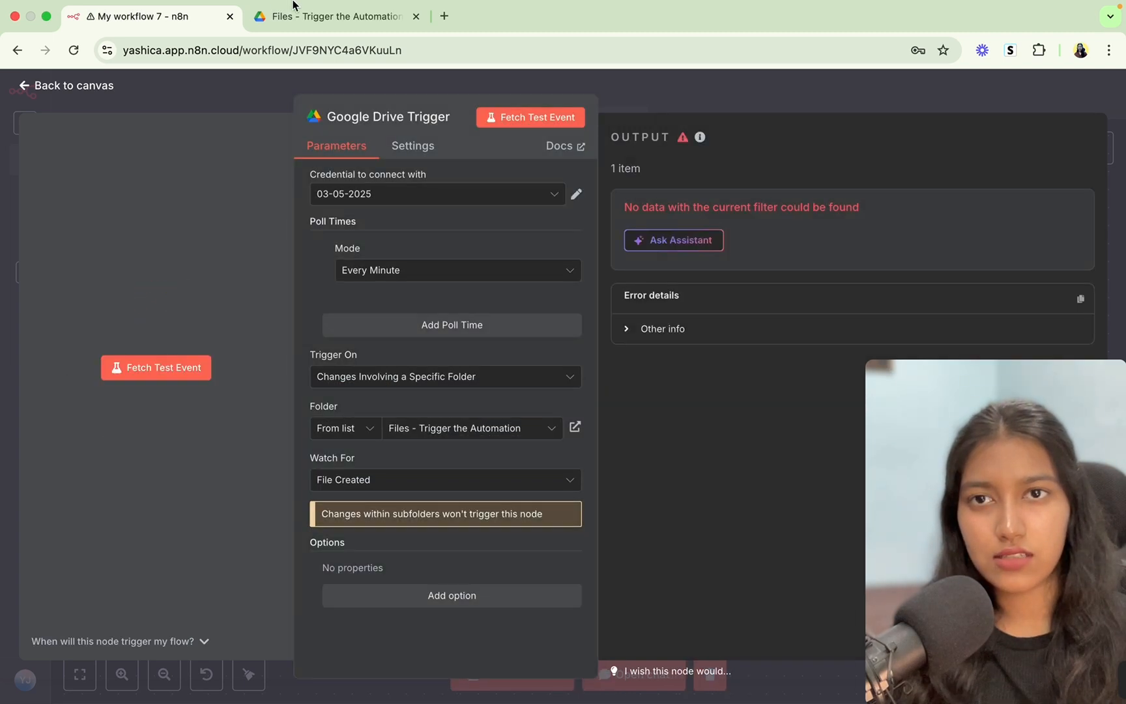
{"action": "left_click", "coordinate": [301, 18]}
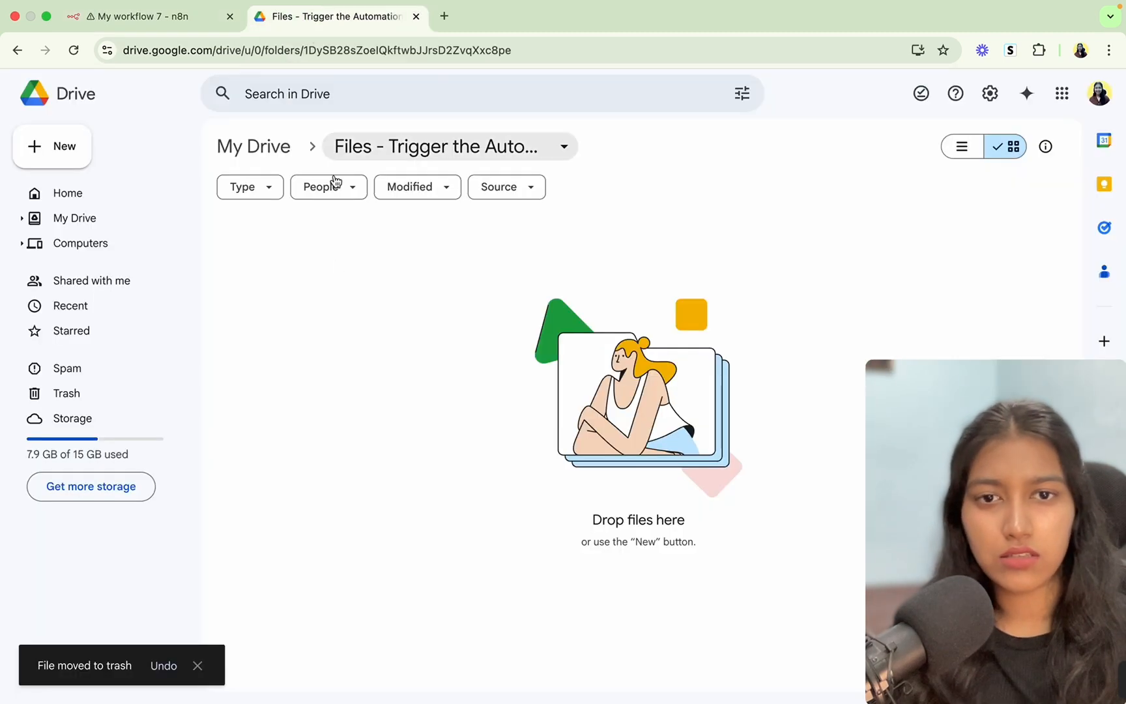
{"action": "left_click", "coordinate": [26, 160]}
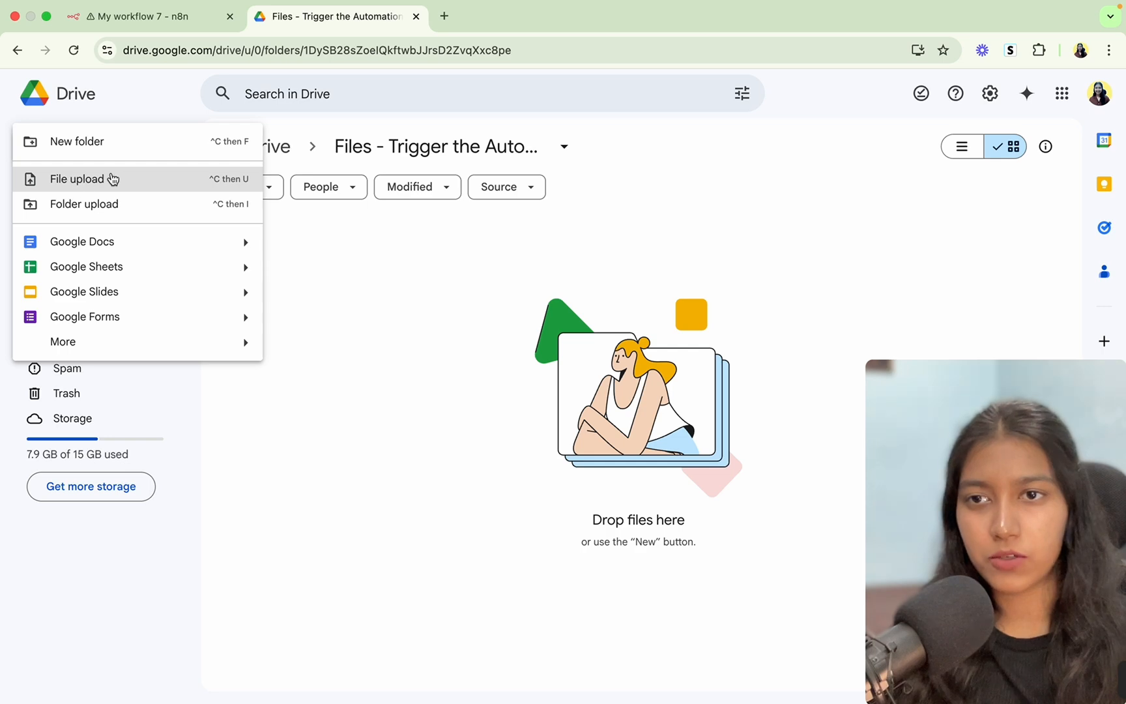
{"action": "left_click", "coordinate": [77, 179]}
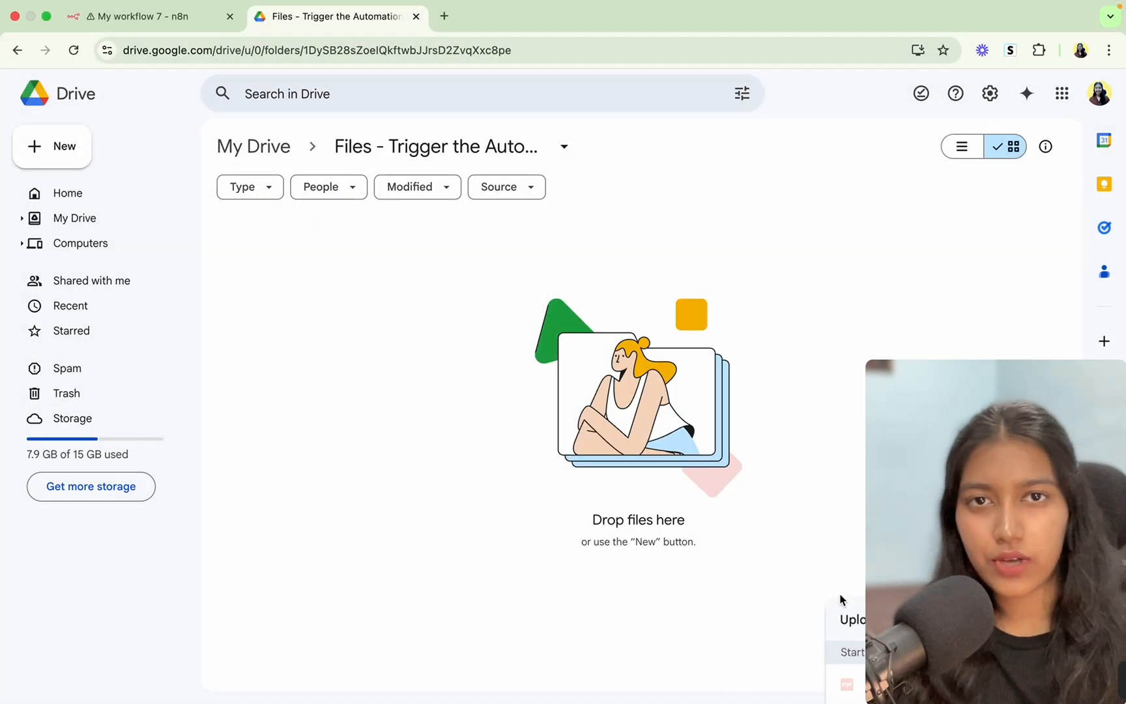
{"action": "left_click", "coordinate": [164, 23]}
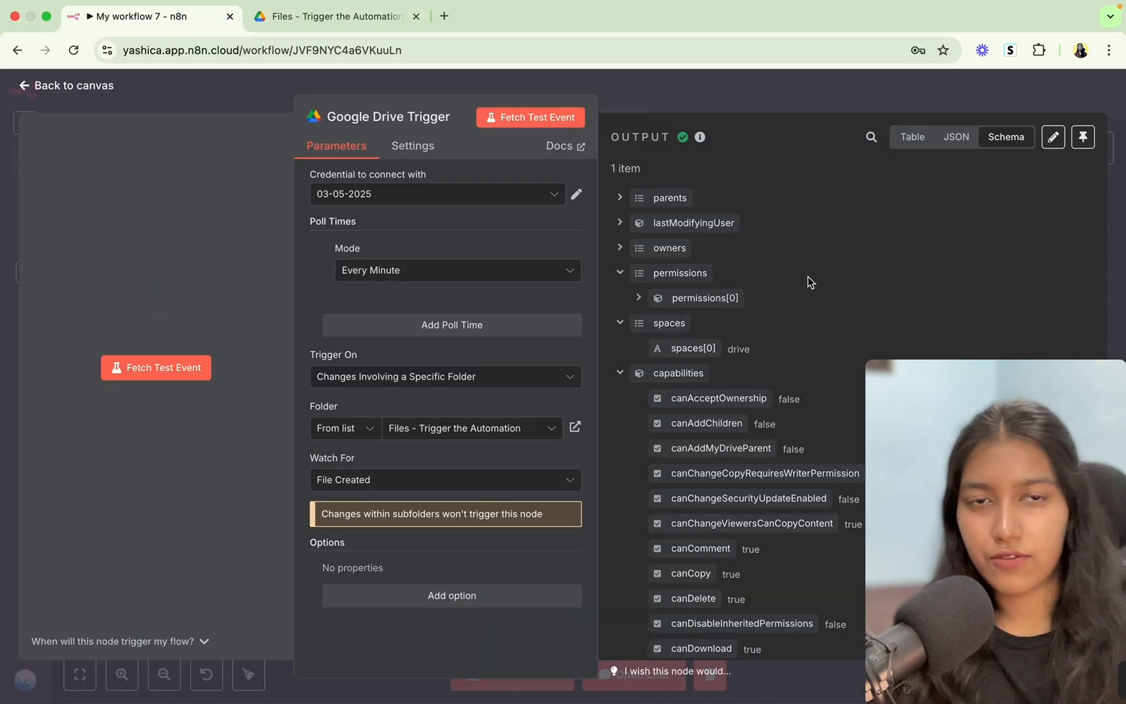
Close the trigger settings, reposition the Google Drive Trigger node and zoom in on it.
{"action": "left_click", "coordinate": [717, 88]}
{"action": "left_click_drag", "start_coordinate": [324, 223], "coordinate": [430, 468]}
{"action": "scroll", "coordinate": [438, 471], "scroll_direction": "up", "scroll_amount": 5}
{"action": "scroll", "coordinate": [437, 470], "scroll_direction": "up", "scroll_amount": 2}
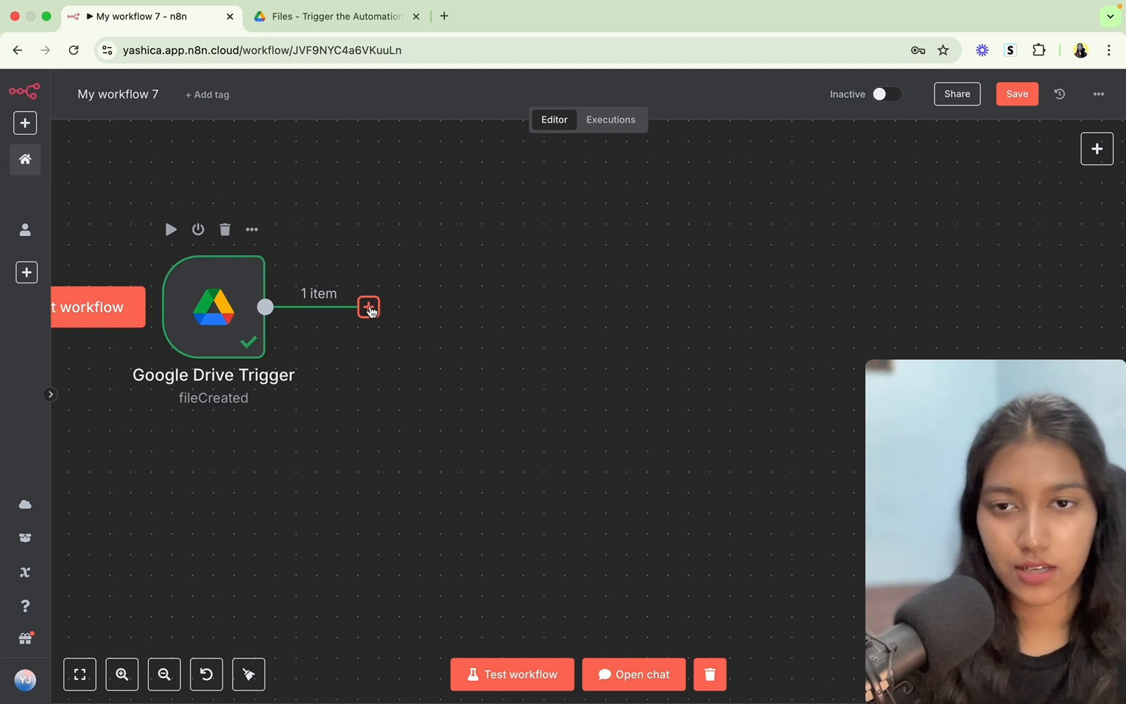
Add a Google Drive 'Download file' node after the trigger.
{"action": "left_click", "coordinate": [369, 308]}
{"action": "type", "text": "goog"}
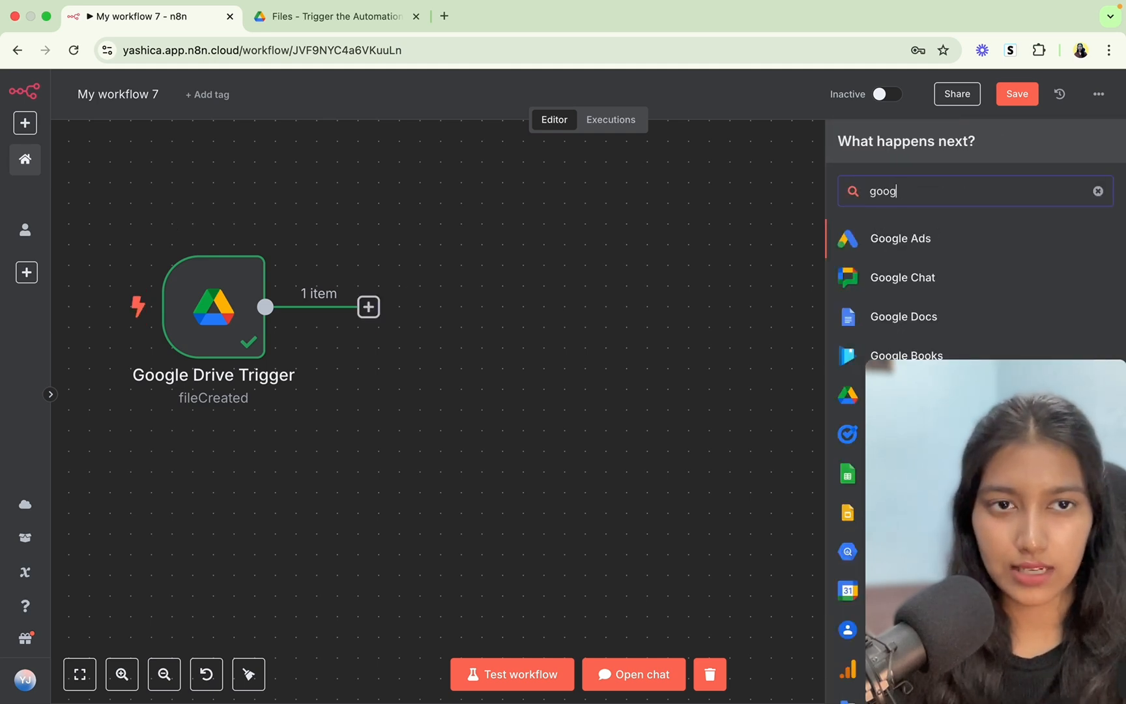
{"action": "type", "text": "le d"}
{"action": "left_click", "coordinate": [903, 273]}
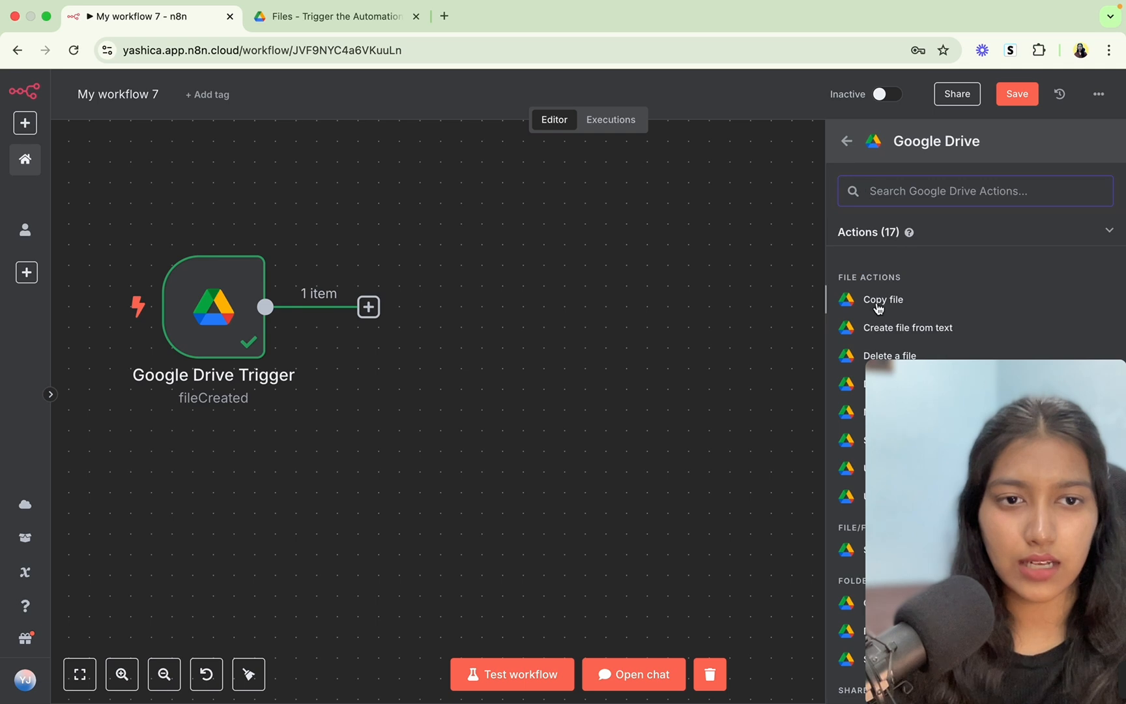
{"action": "scroll", "coordinate": [879, 309], "scroll_direction": "down", "scroll_amount": 2}
{"action": "left_click", "coordinate": [874, 279]}
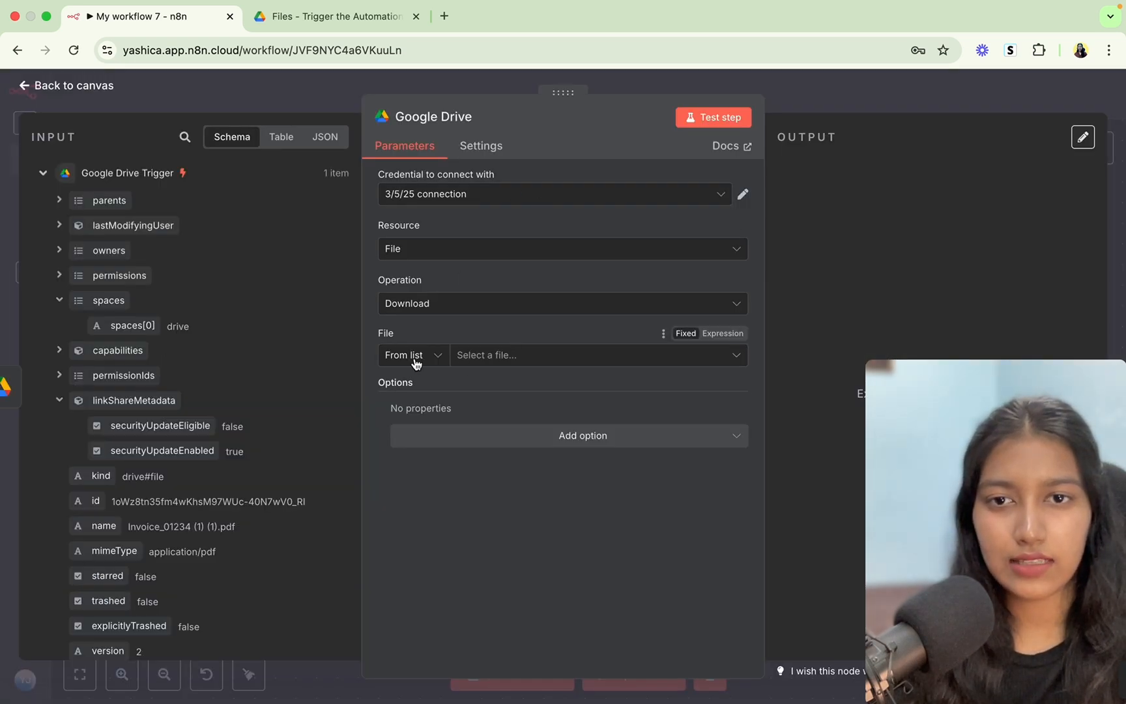
Set File By ID to the trigger's {{ $json.id }} and test the download step successfully.
{"action": "left_click", "coordinate": [416, 363]}
{"action": "left_click", "coordinate": [406, 449]}
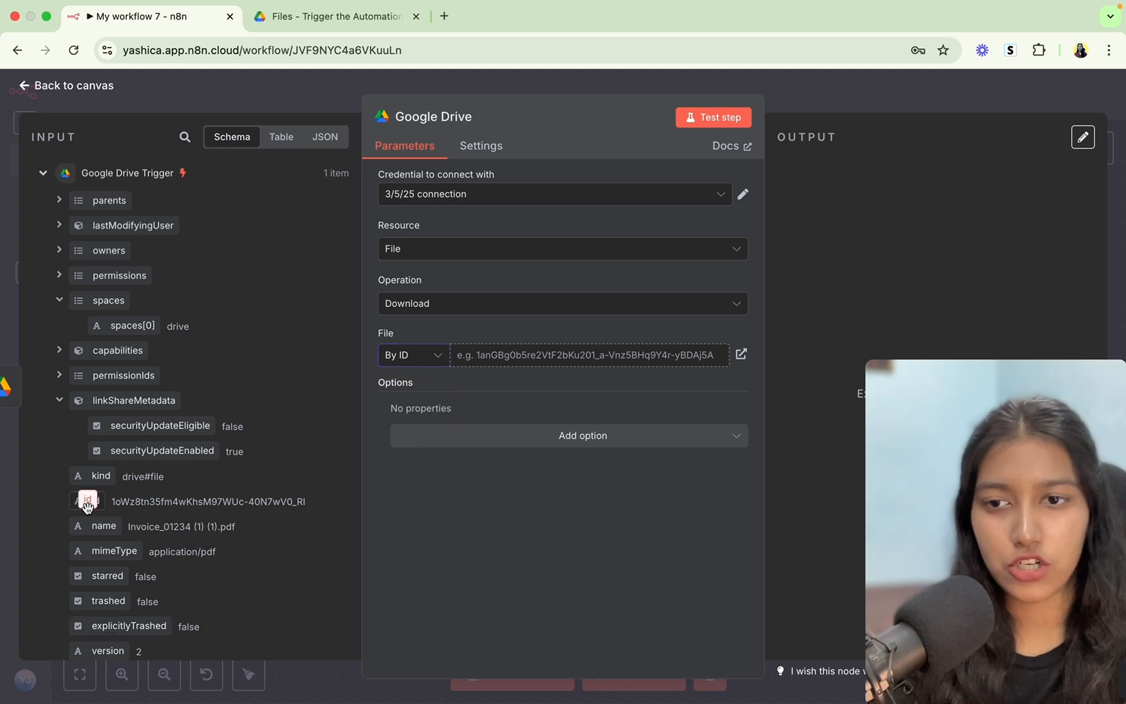
{"action": "left_click_drag", "start_coordinate": [88, 507], "coordinate": [495, 355]}
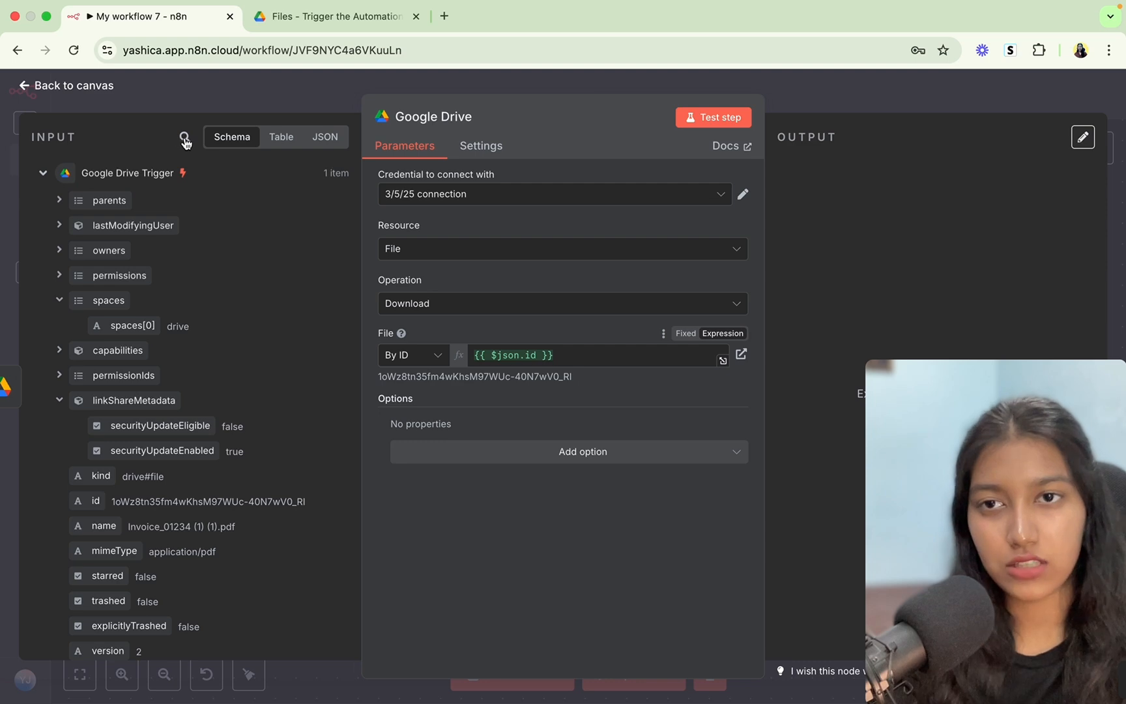
{"action": "left_click", "coordinate": [702, 125]}
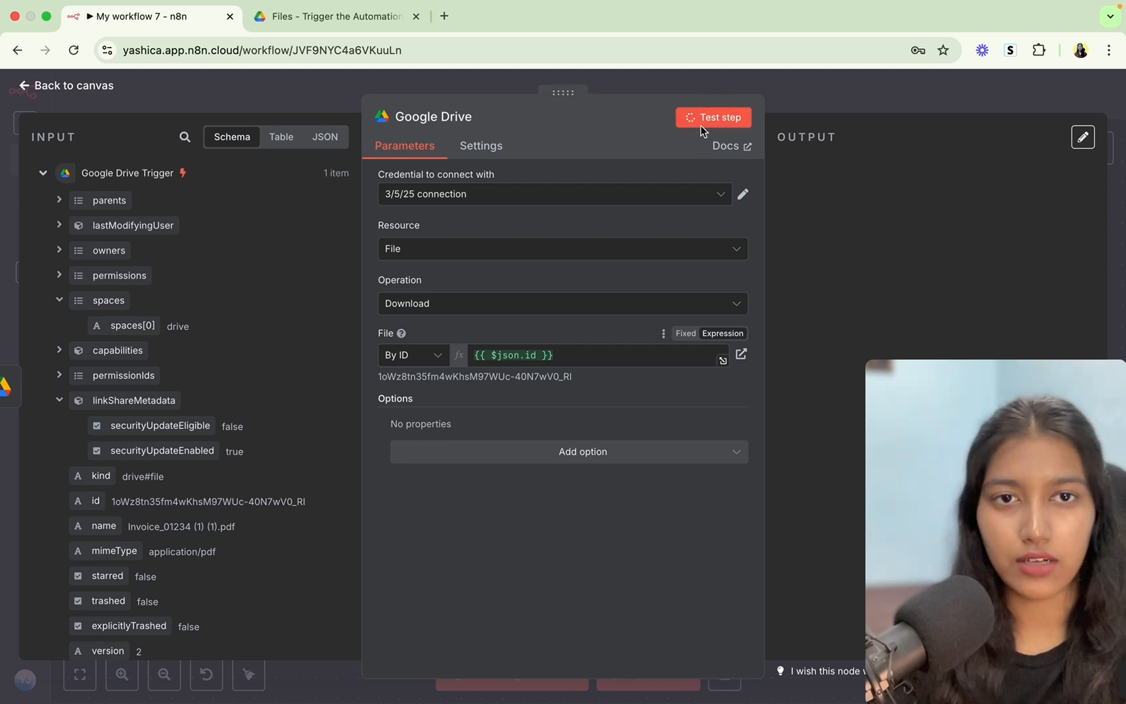
{"action": "left_click", "coordinate": [798, 93]}
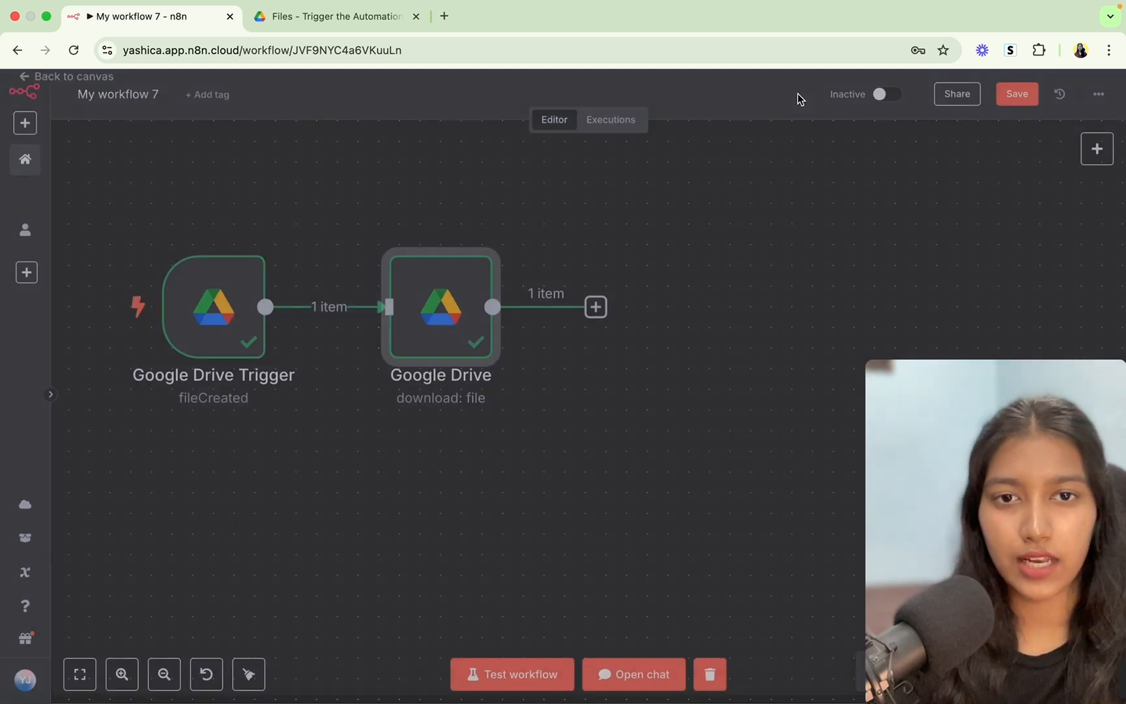
{"action": "left_click", "coordinate": [595, 307]}
Add an Extract from File node set to Extract From PDF, keeping input binary field 'data'.
{"action": "type", "text": "ext"}
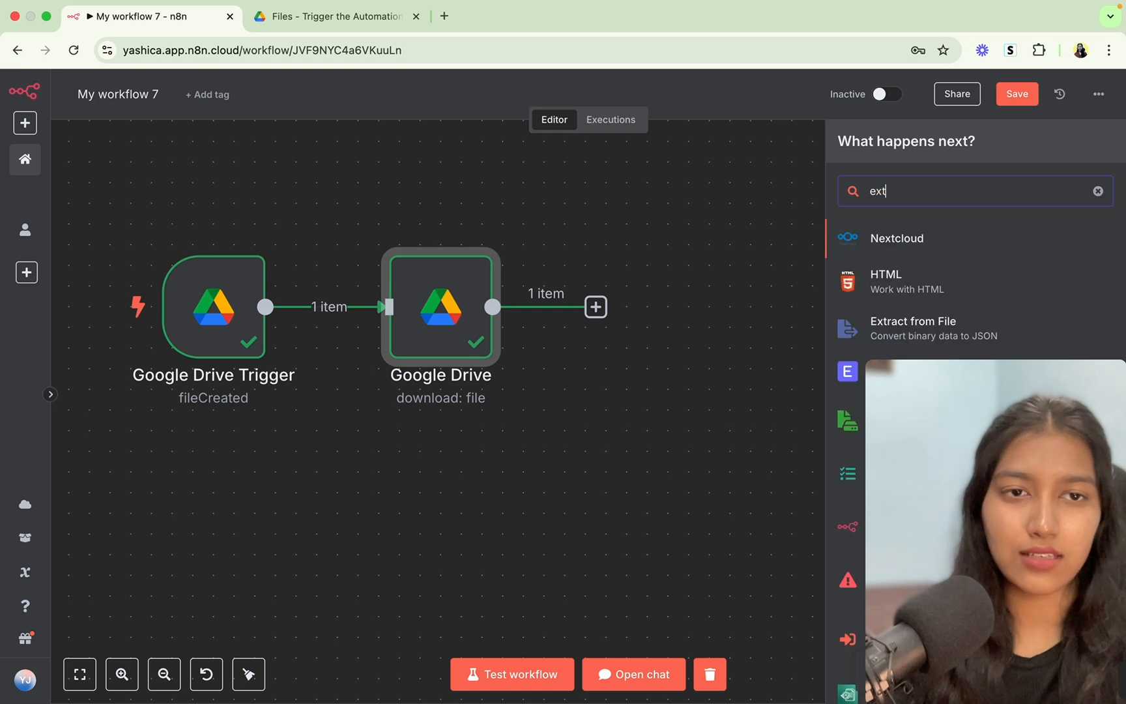
{"action": "type", "text": "r"}
{"action": "left_click", "coordinate": [919, 241]}
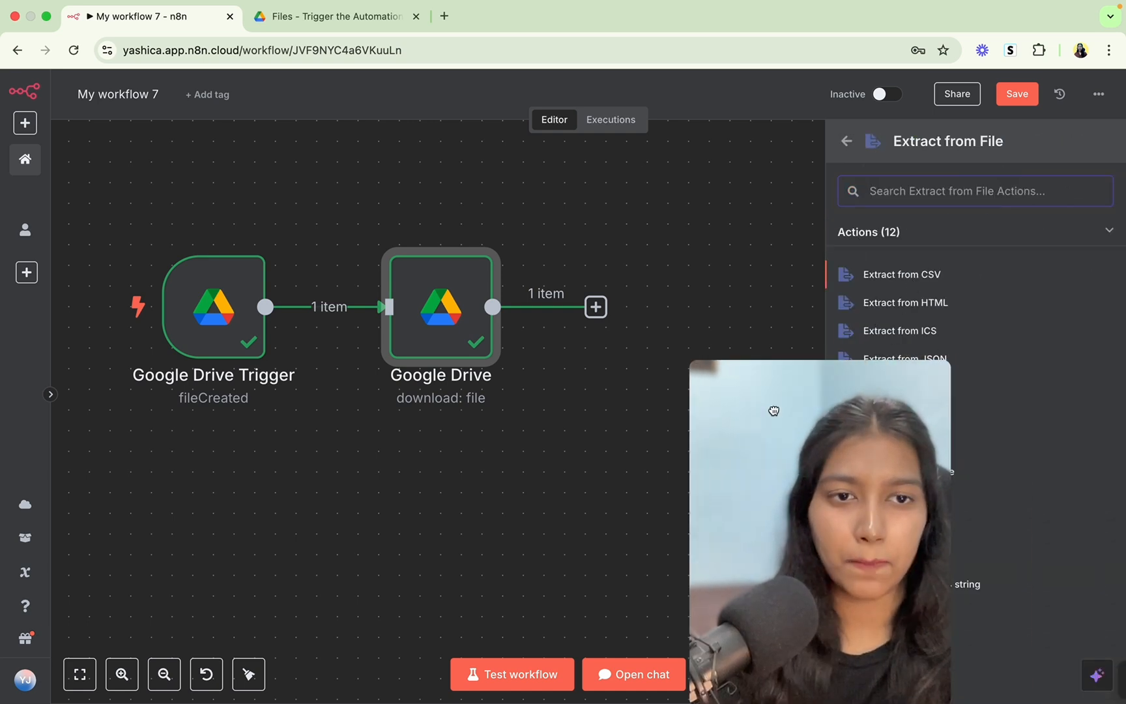
{"action": "left_click", "coordinate": [908, 417]}
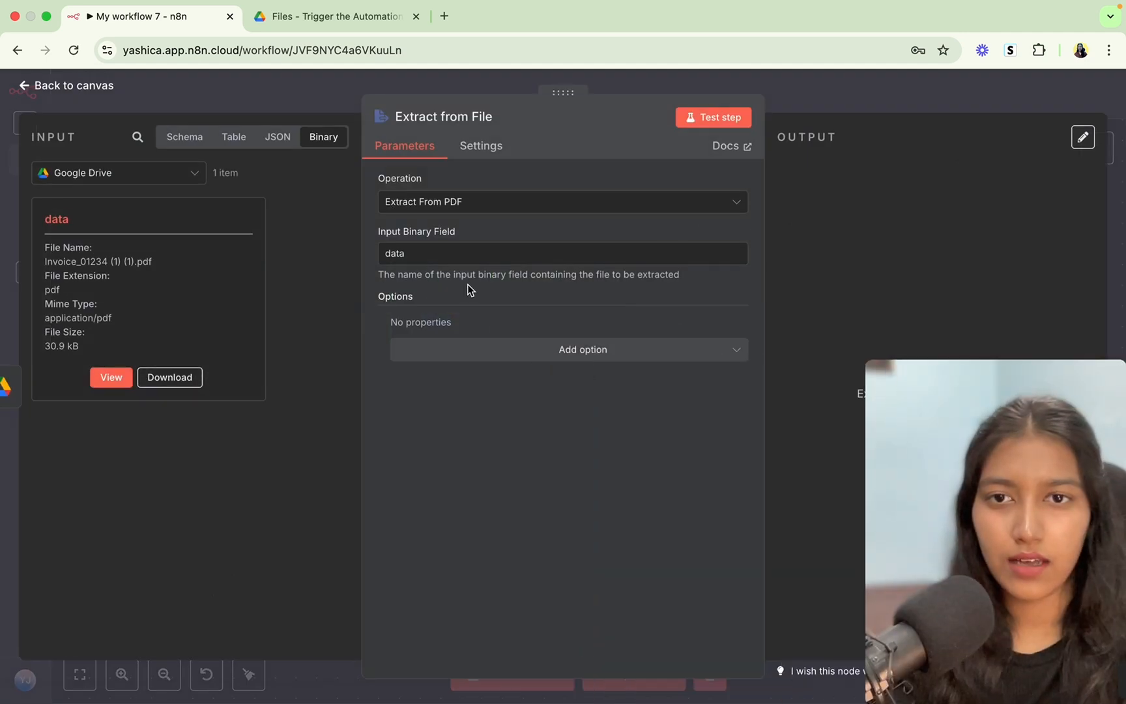
{"action": "left_click_drag", "start_coordinate": [412, 252], "coordinate": [375, 258]}
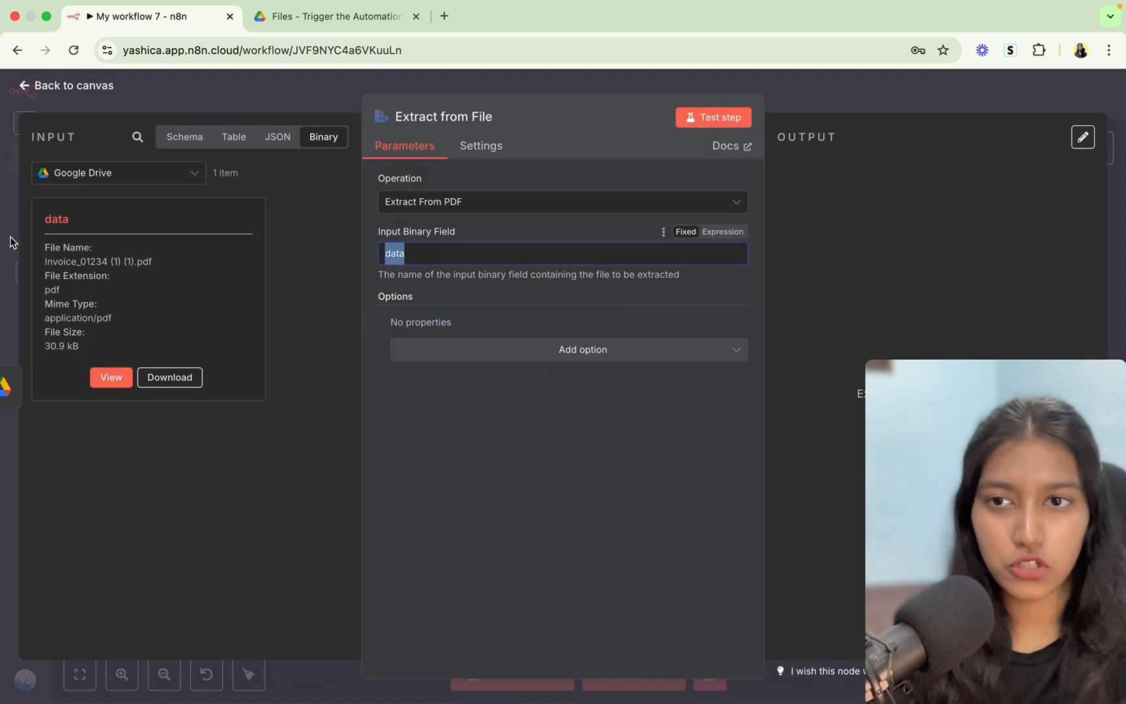
{"action": "left_click_drag", "start_coordinate": [69, 221], "coordinate": [38, 222]}
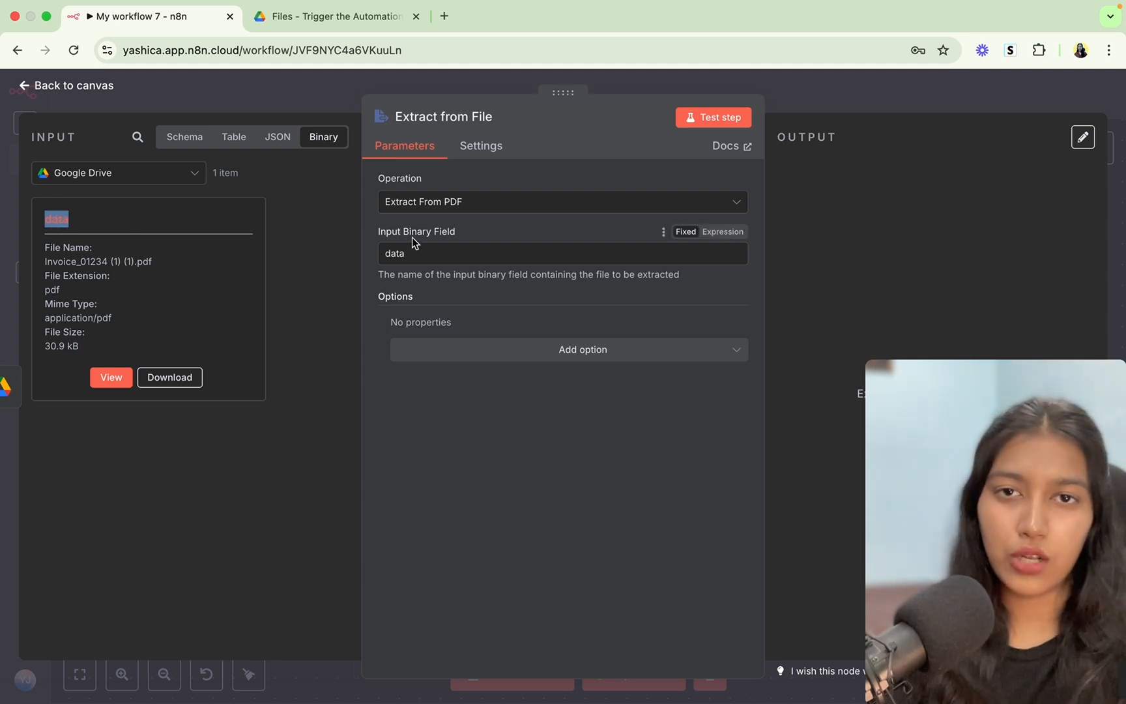
Test the PDF extraction, review the extracted invoice text, and return to the canvas.
{"action": "left_click", "coordinate": [716, 117]}
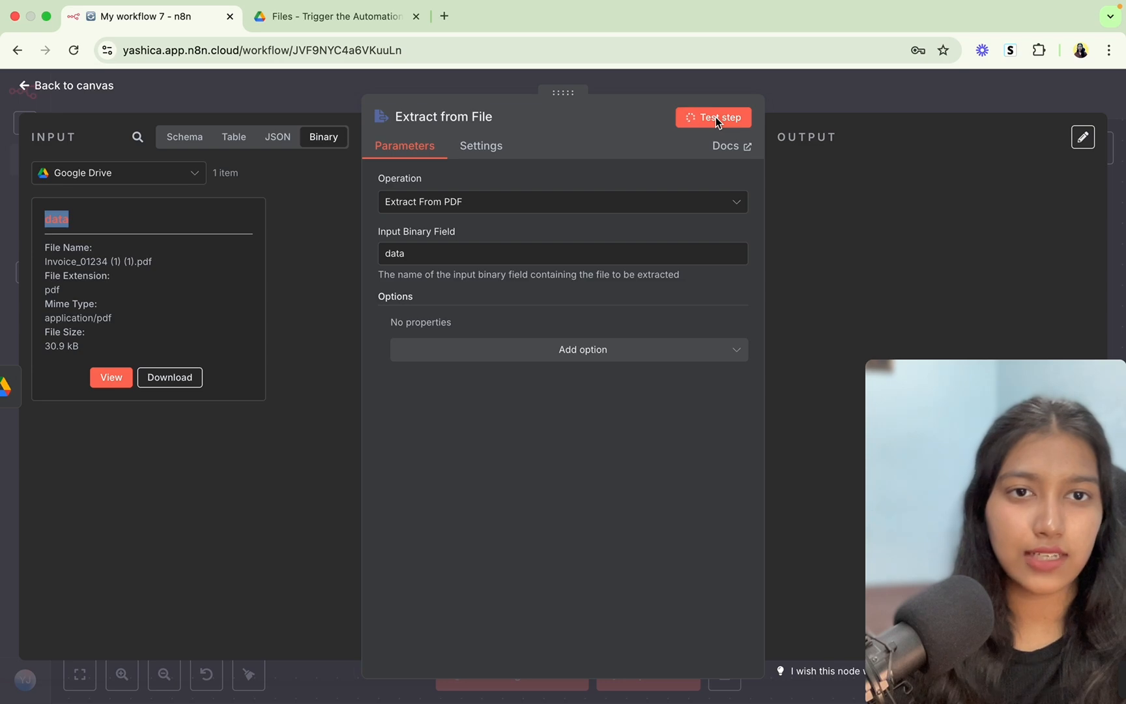
{"action": "scroll", "coordinate": [841, 495], "scroll_direction": "down", "scroll_amount": 10}
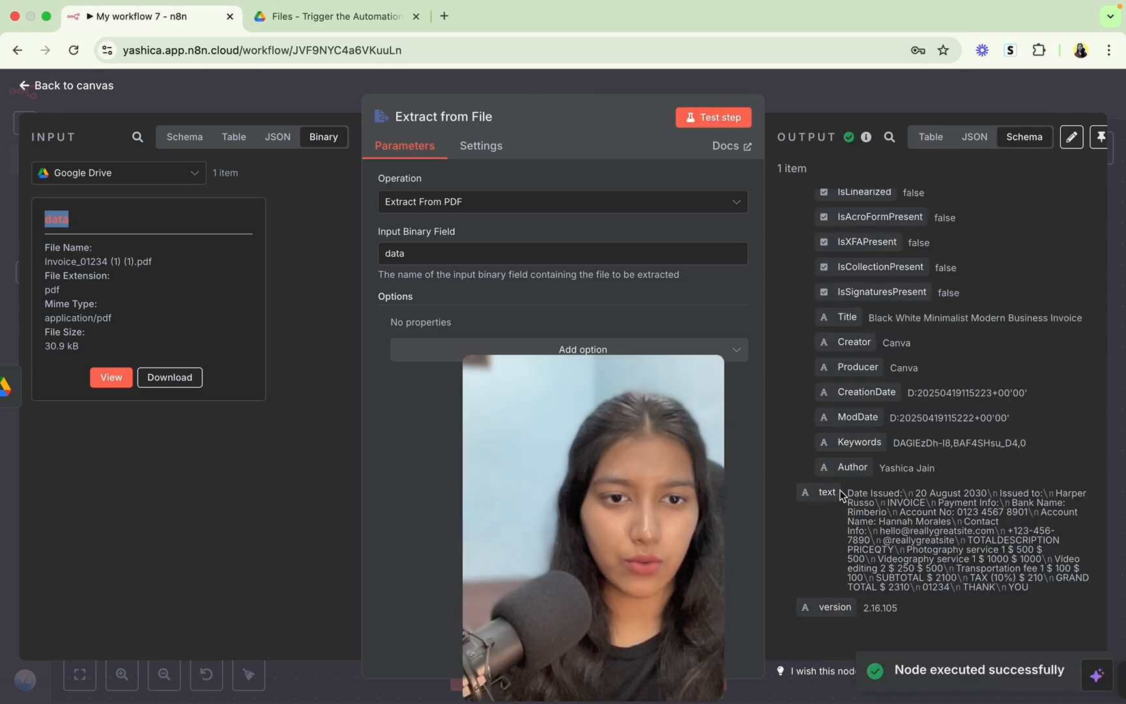
{"action": "left_click_drag", "start_coordinate": [841, 495], "coordinate": [1086, 604]}
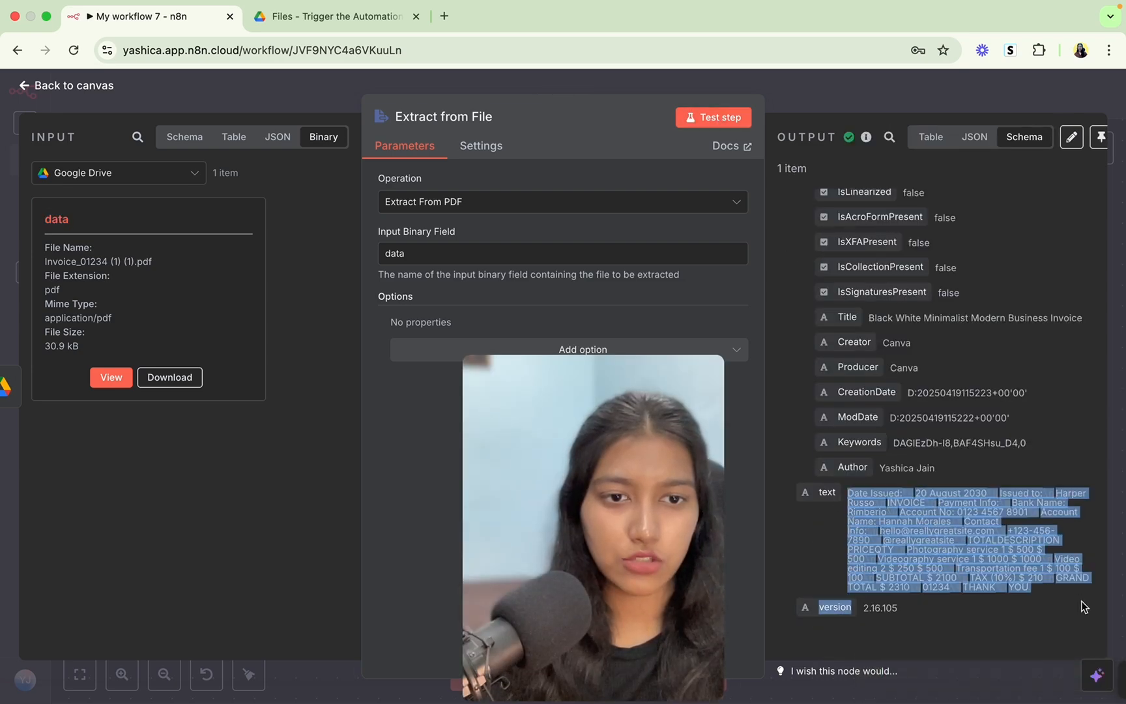
{"action": "left_click", "coordinate": [775, 104]}
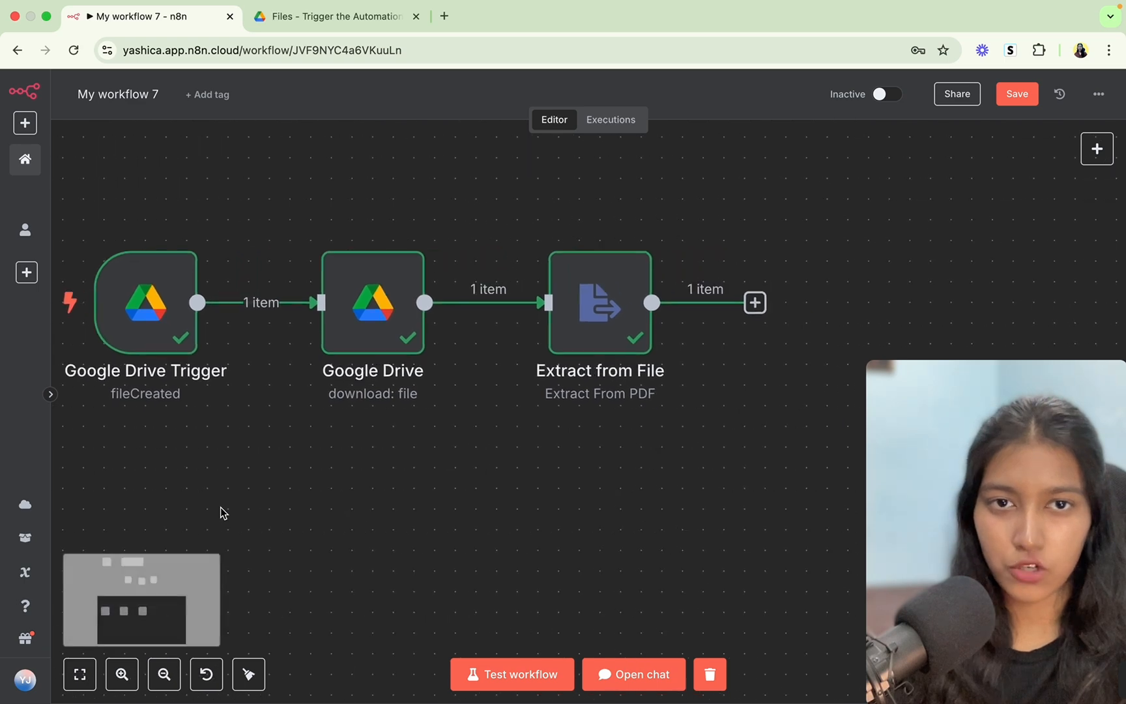
{"action": "scroll", "coordinate": [635, 344], "scroll_direction": "right", "scroll_amount": 3}
Add an AI Agent after Extract from File with the prompt 'PDF Text: {{ $json.text }}' defined below.
{"action": "left_click", "coordinate": [676, 304]}
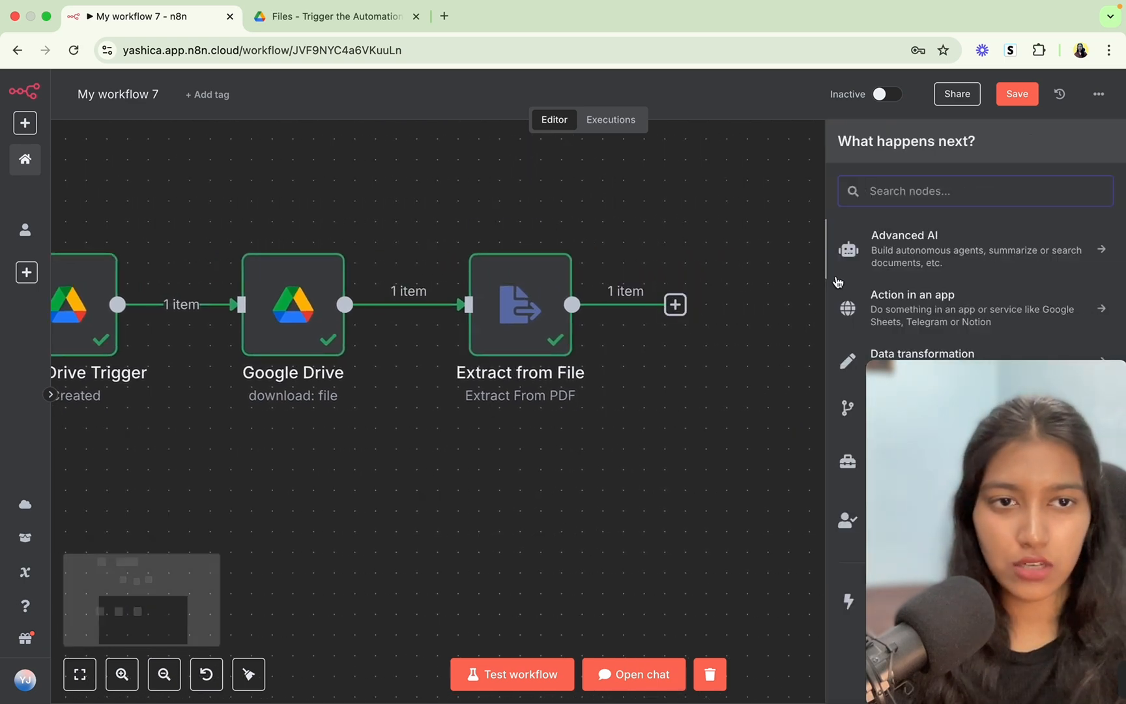
{"action": "left_click", "coordinate": [911, 248]}
{"action": "left_click", "coordinate": [920, 344]}
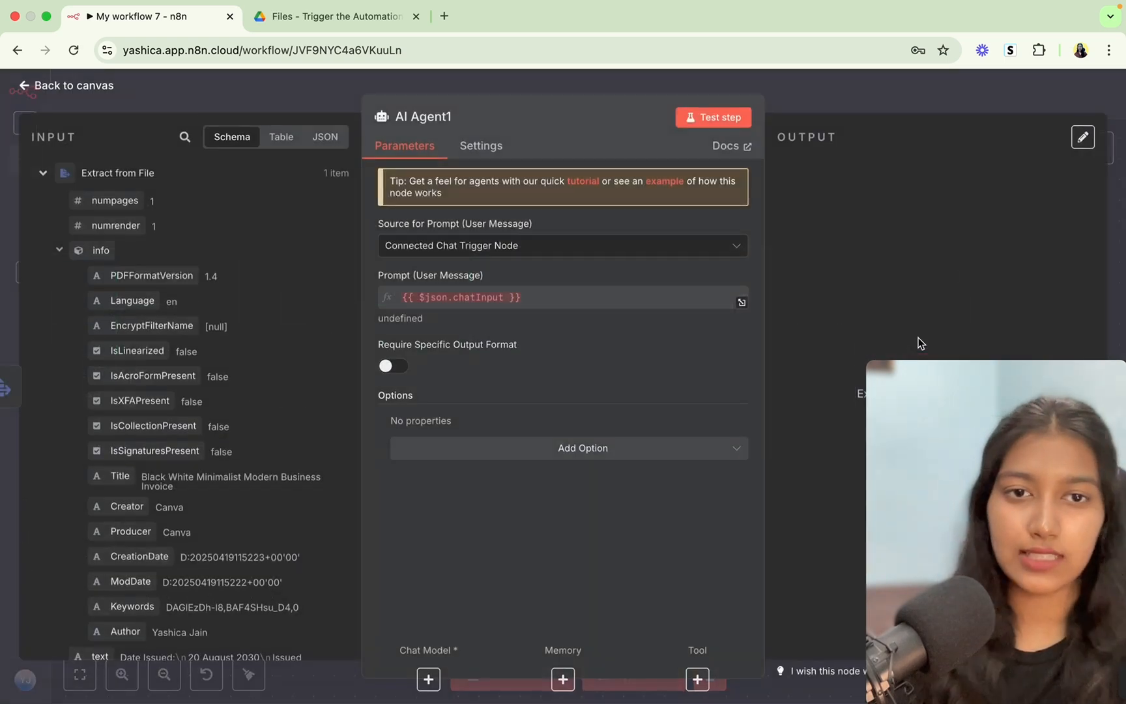
{"action": "left_click", "coordinate": [603, 247]}
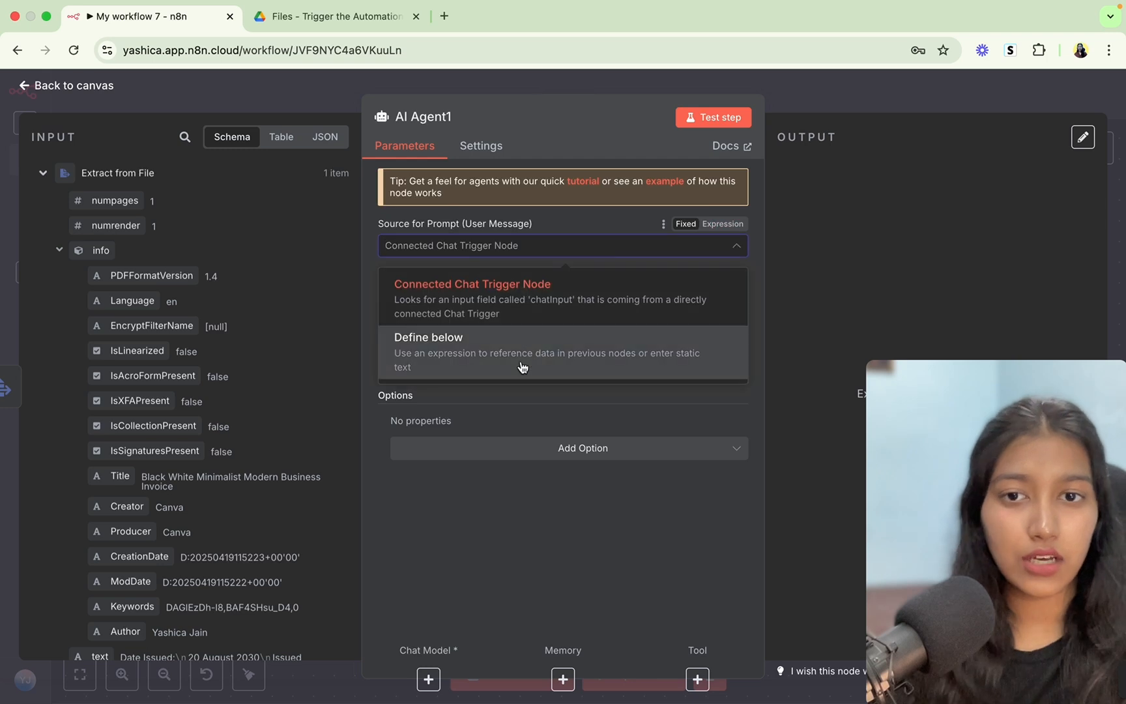
{"action": "left_click", "coordinate": [521, 362]}
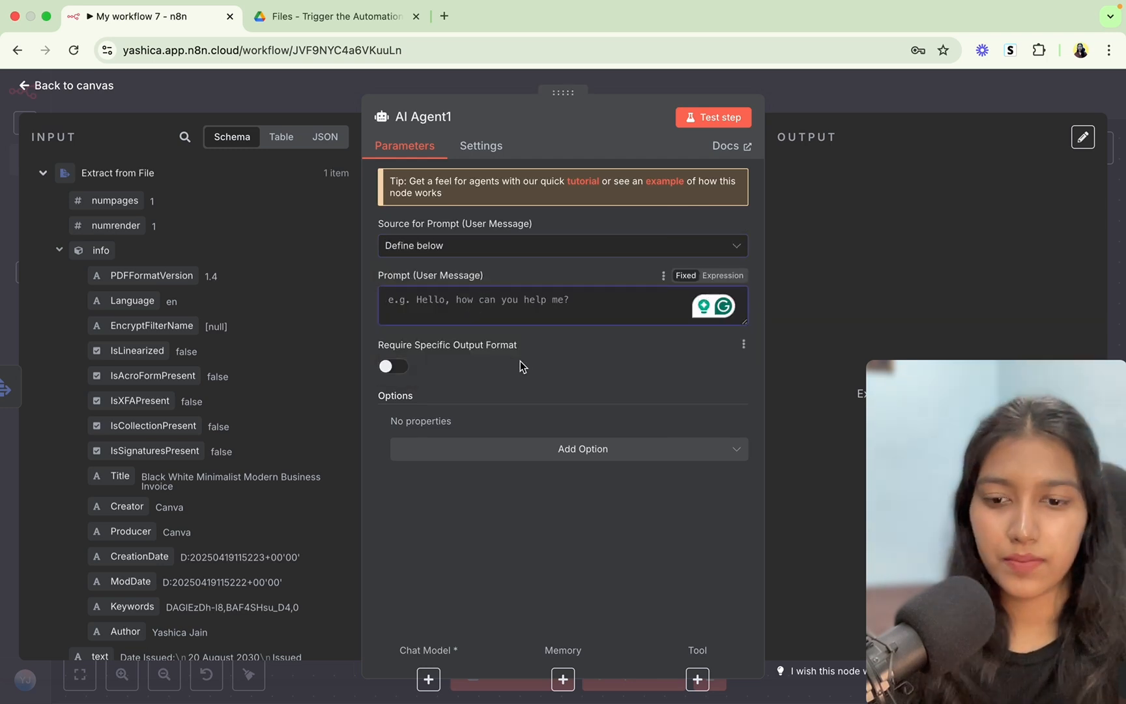
{"action": "type", "text": "PDF Text:"}
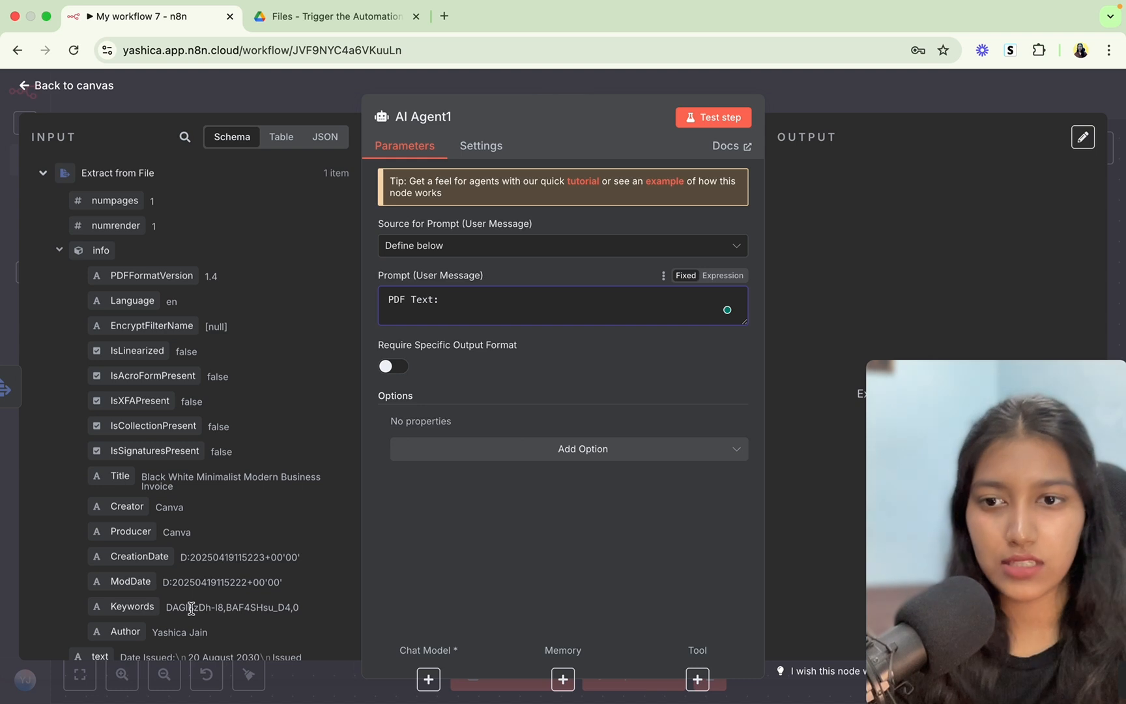
{"action": "scroll", "coordinate": [191, 608], "scroll_direction": "down", "scroll_amount": 3}
{"action": "left_click_drag", "start_coordinate": [88, 574], "coordinate": [492, 298]}
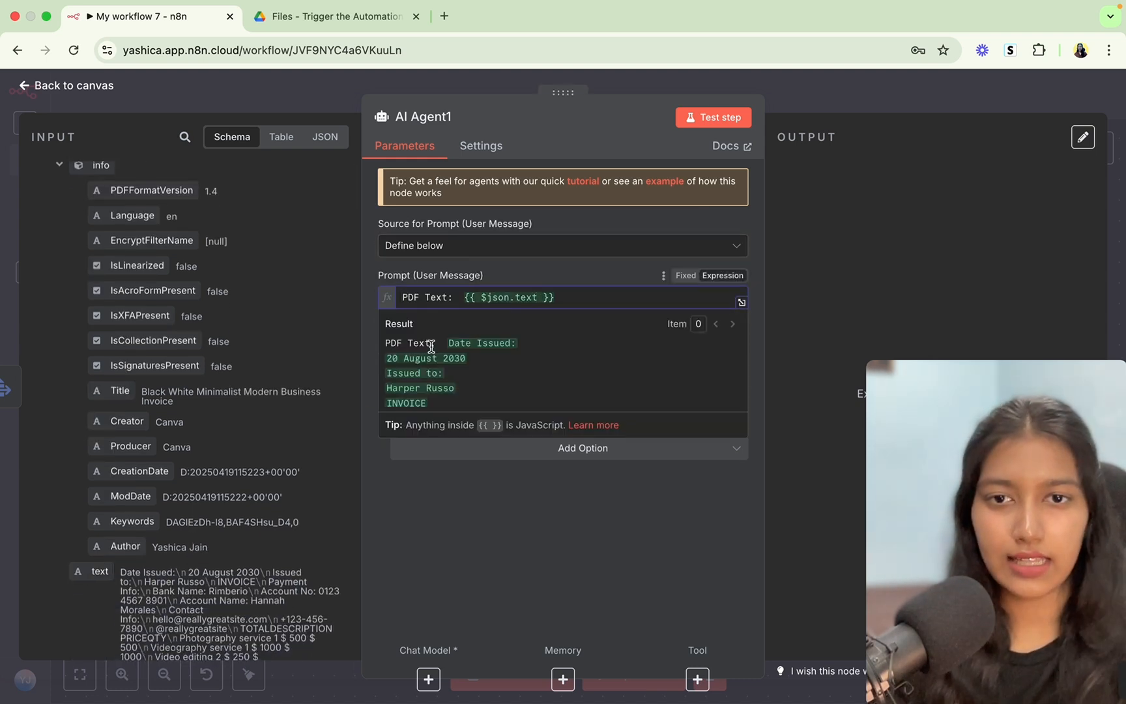
{"action": "scroll", "coordinate": [415, 388], "scroll_direction": "down", "scroll_amount": 10}
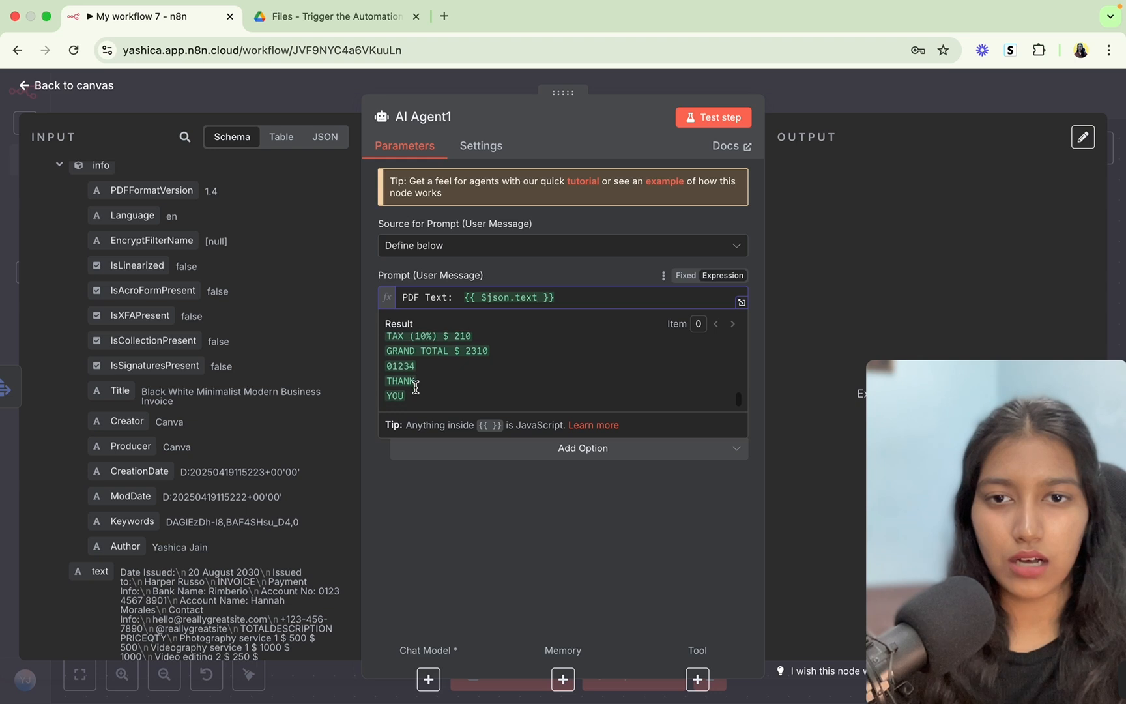
{"action": "scroll", "coordinate": [415, 388], "scroll_direction": "up", "scroll_amount": 10}
{"action": "left_click", "coordinate": [545, 272]}
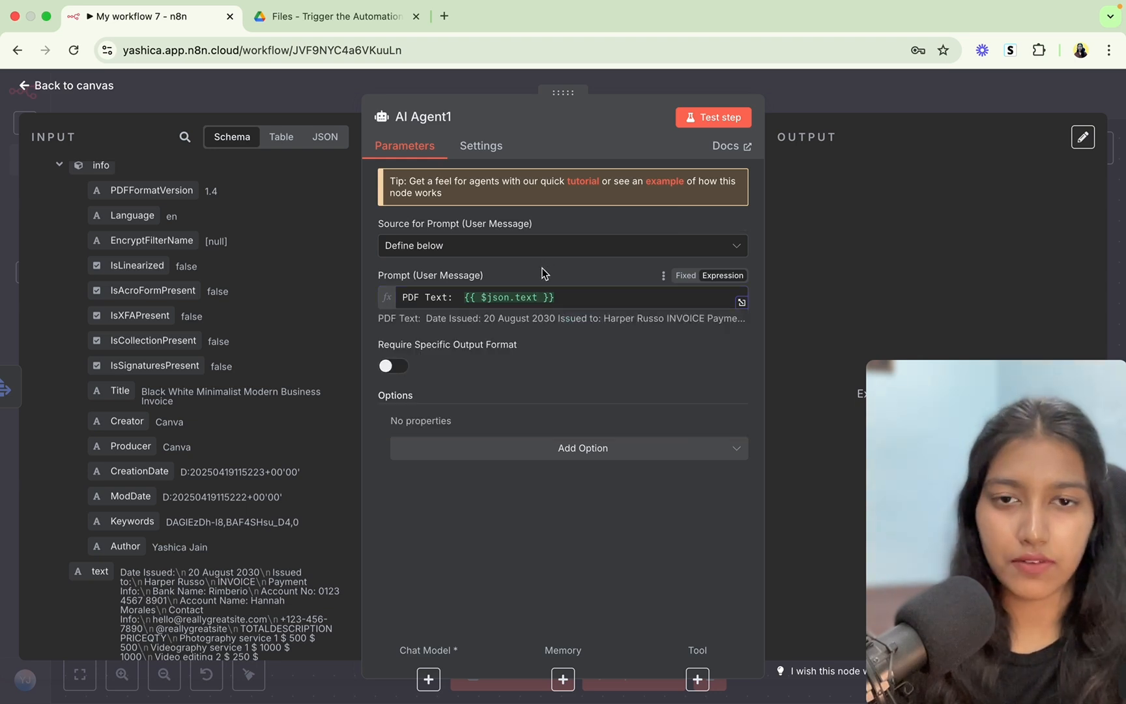
Require a specific output format and replace the system message with the invoice-extraction instruction.
{"action": "left_click", "coordinate": [390, 369]}
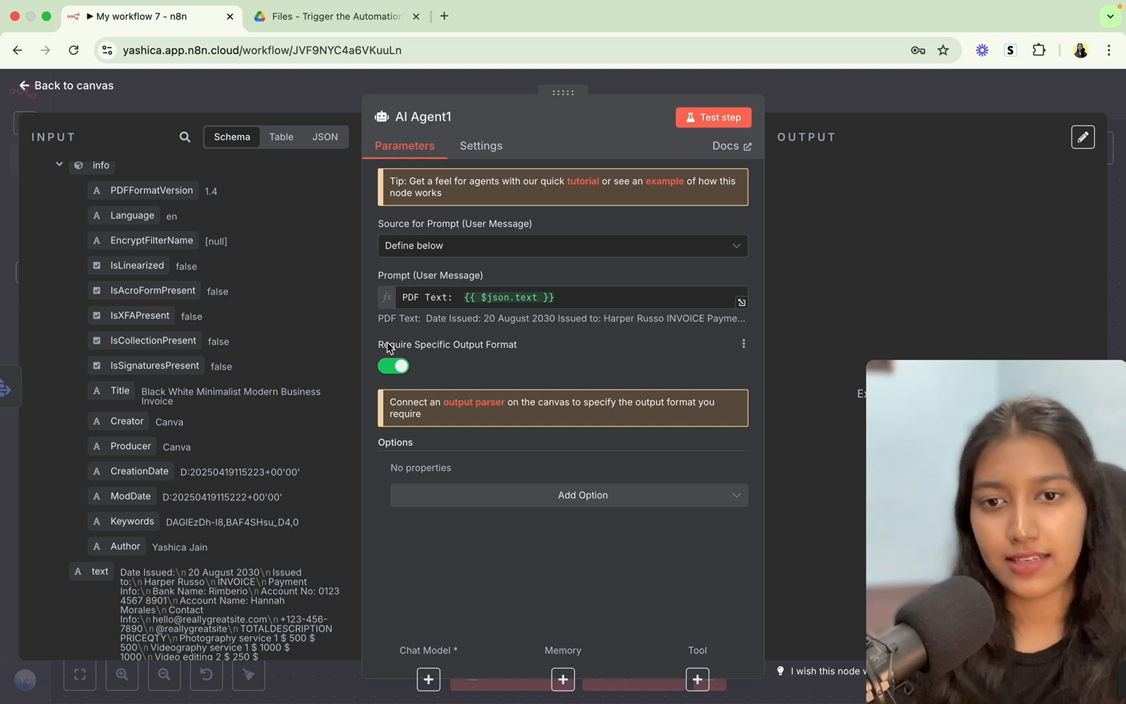
{"action": "left_click", "coordinate": [494, 495]}
{"action": "left_click", "coordinate": [478, 535]}
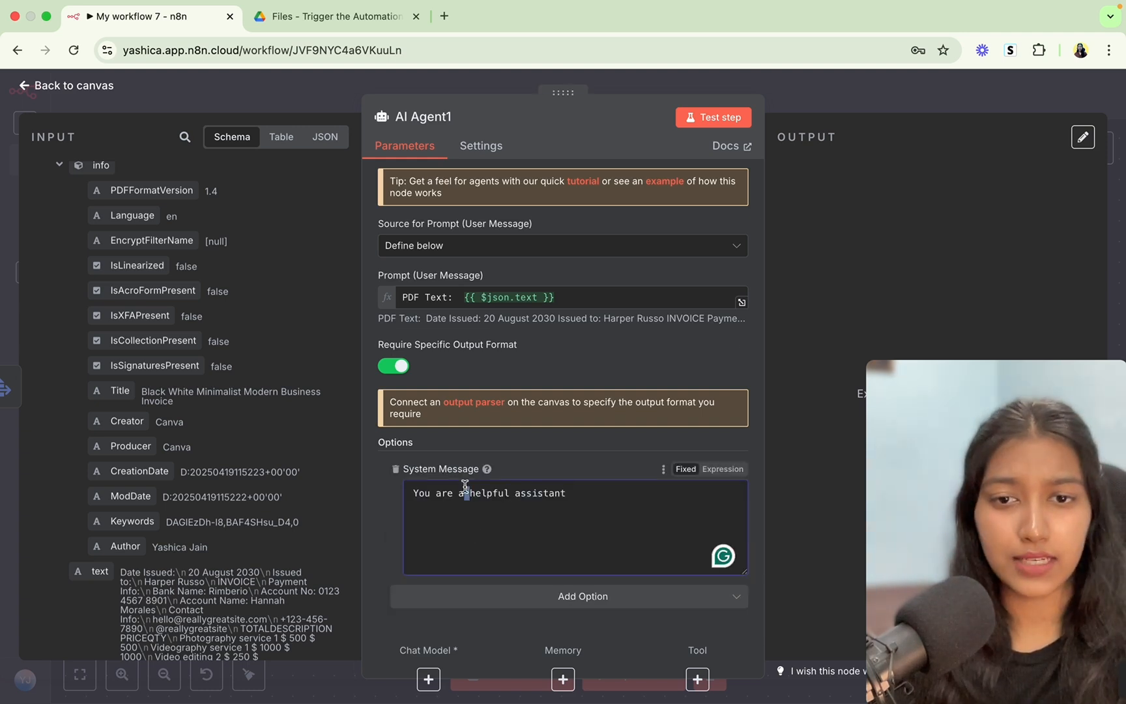
{"action": "triple_click", "coordinate": [465, 486]}
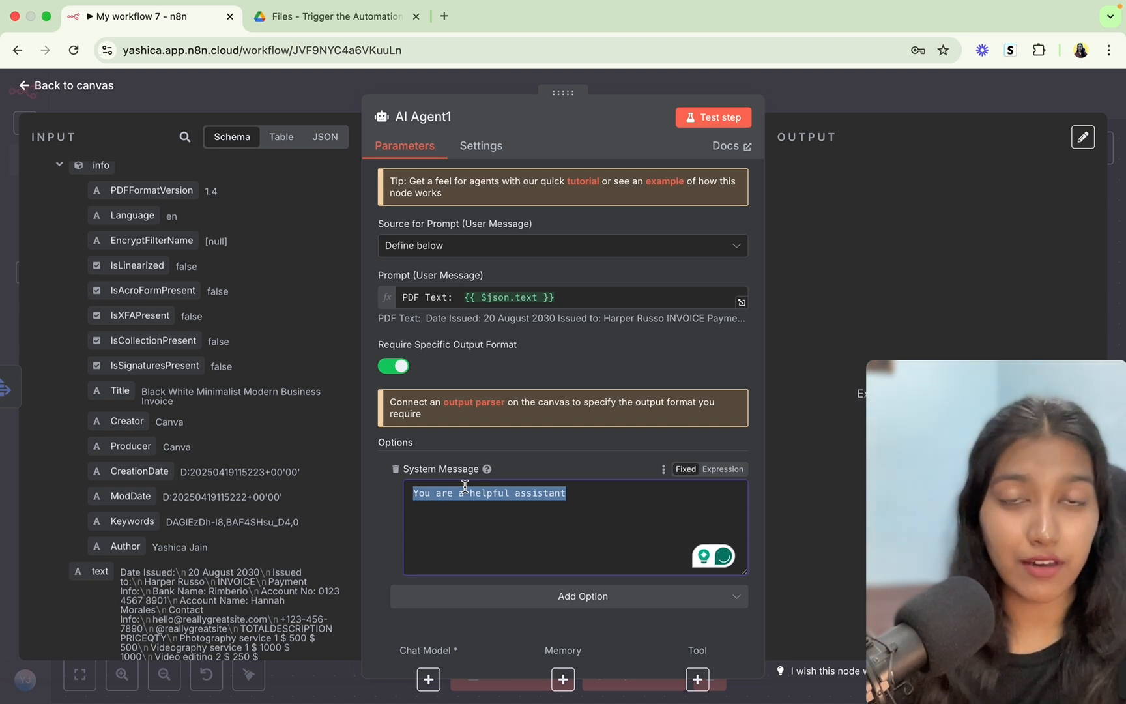
{"action": "type", "text": "Extract the invoice number, Bank details, Item details, total, tax rates, and recipient name from the given pdf text."}
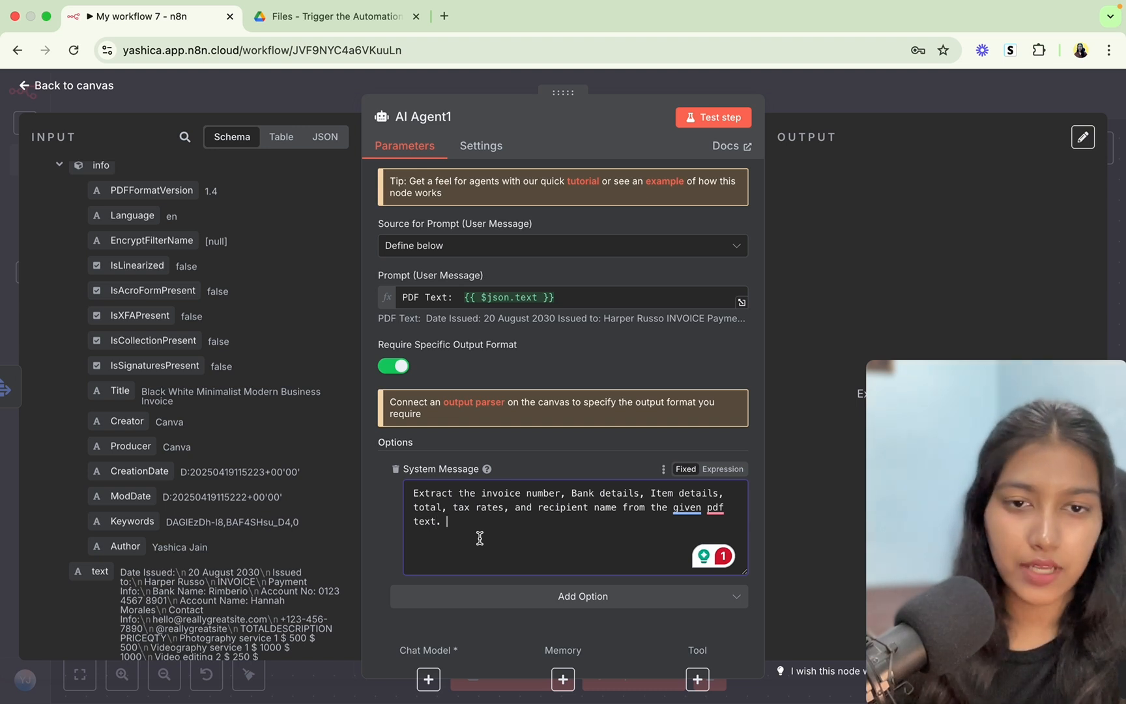
{"action": "left_click", "coordinate": [287, 20]}
{"action": "left_click", "coordinate": [159, 17]}
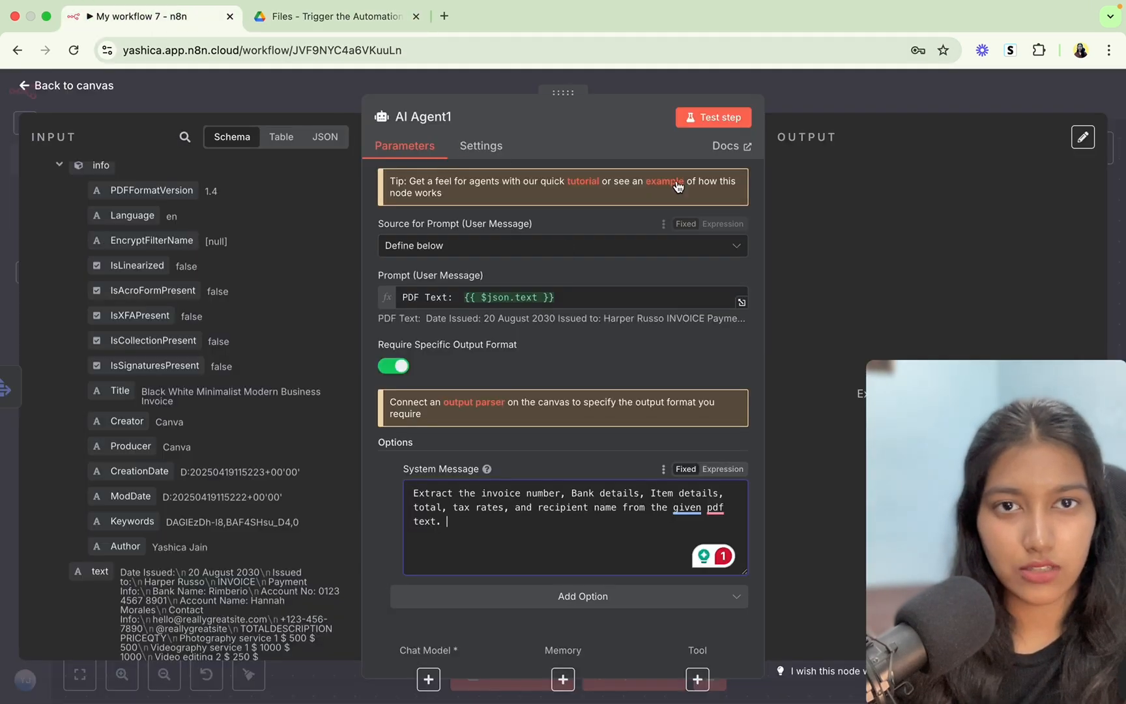
{"action": "left_click", "coordinate": [804, 98]}
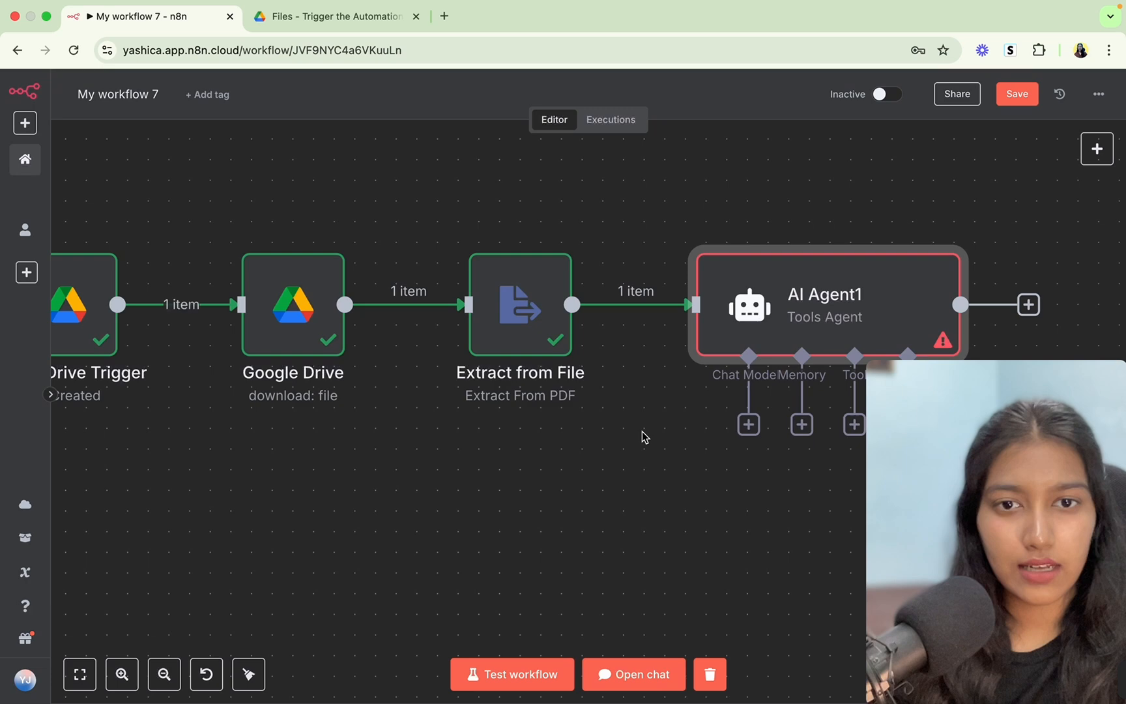
Attach an OpenAI Chat Model using the OpenAi account credential and gpt-4o-mini to AI Agent1.
{"action": "left_click", "coordinate": [749, 424]}
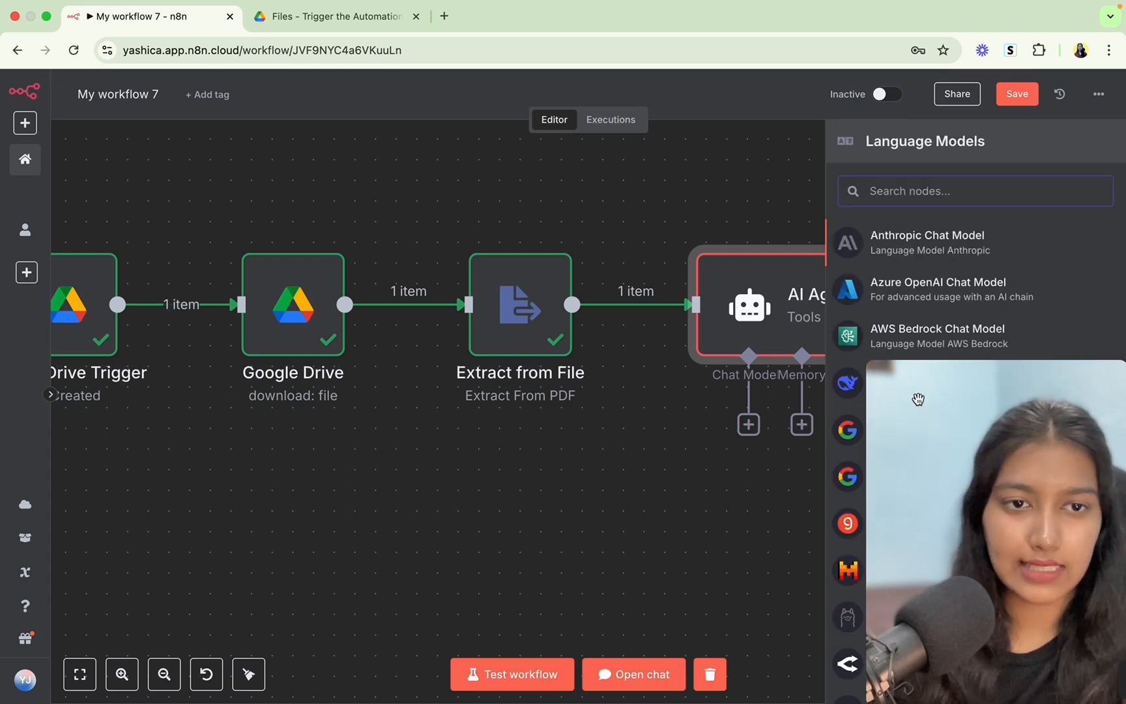
{"action": "left_click_drag", "start_coordinate": [918, 399], "coordinate": [603, 479]}
{"action": "scroll", "coordinate": [890, 660], "scroll_direction": "down", "scroll_amount": 4}
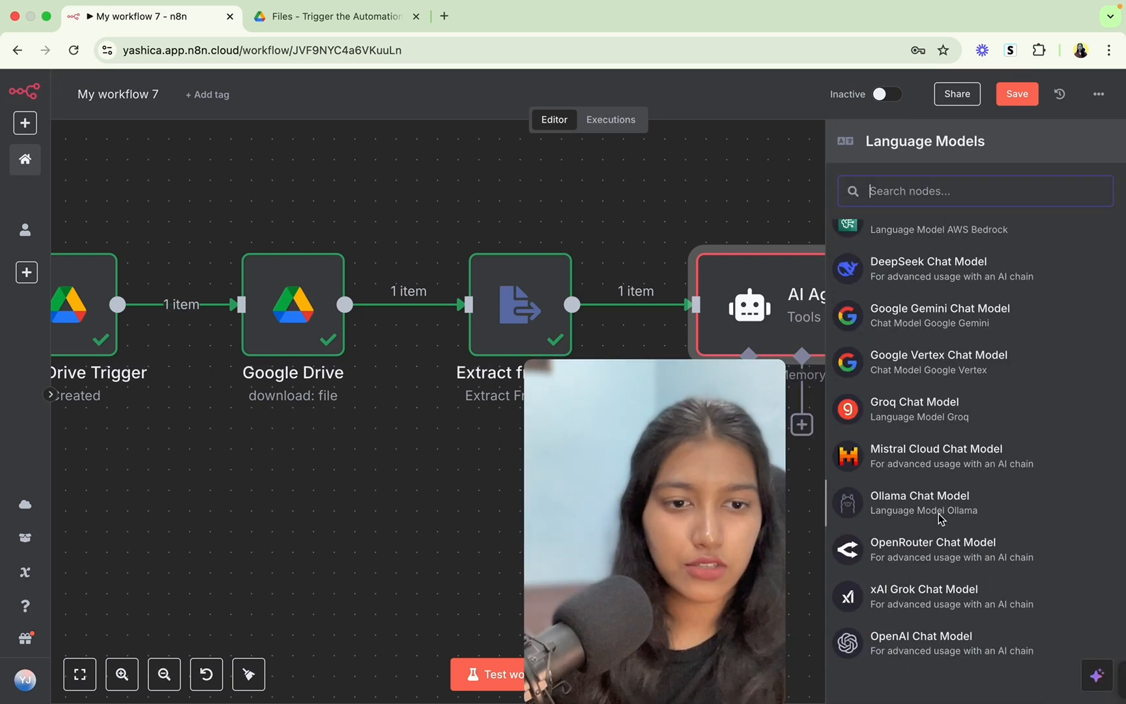
{"action": "left_click", "coordinate": [891, 659]}
{"action": "left_click_drag", "start_coordinate": [696, 488], "coordinate": [1027, 467]}
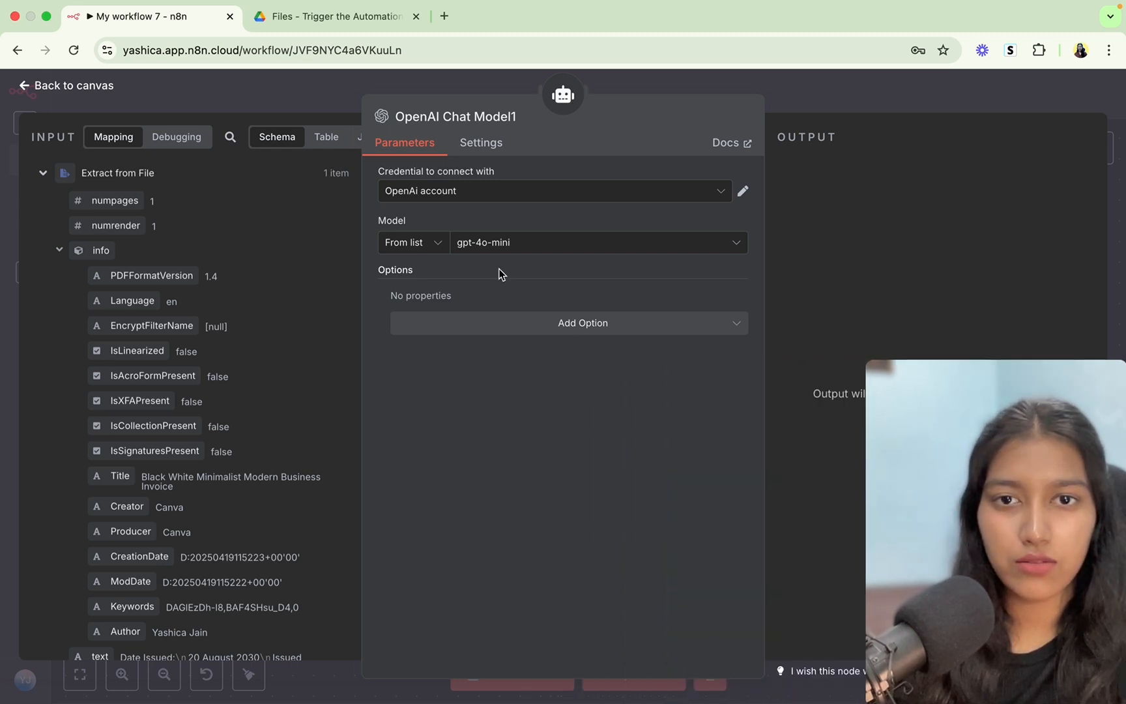
{"action": "left_click", "coordinate": [479, 239]}
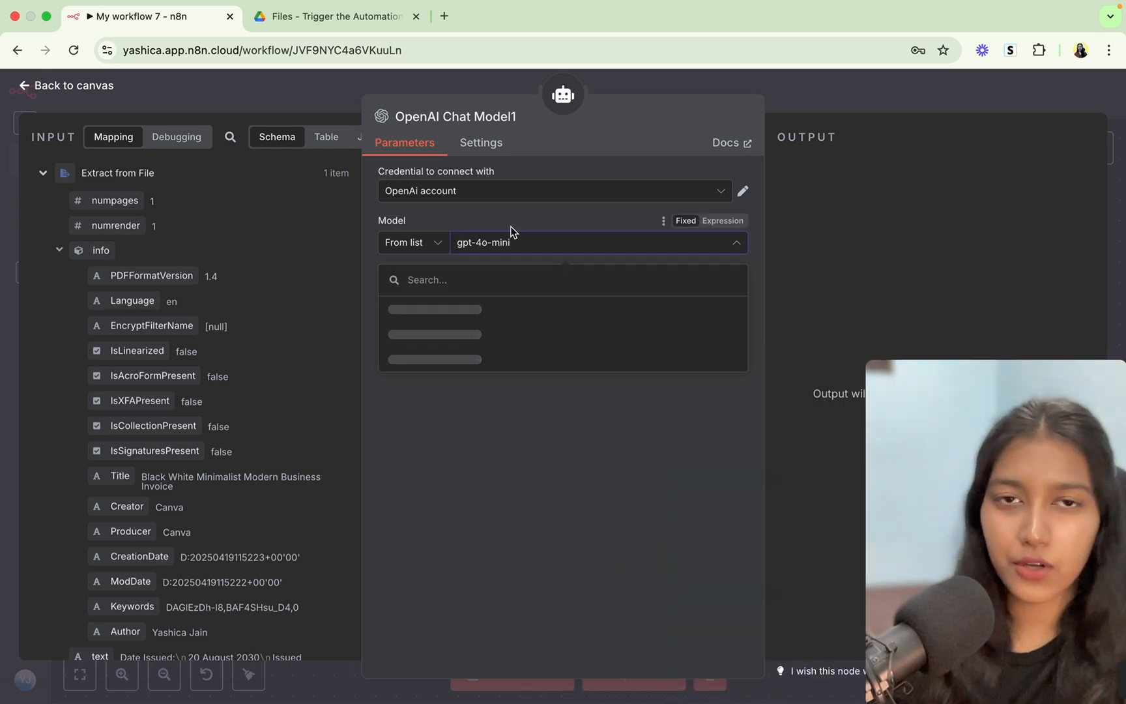
{"action": "left_click", "coordinate": [833, 96]}
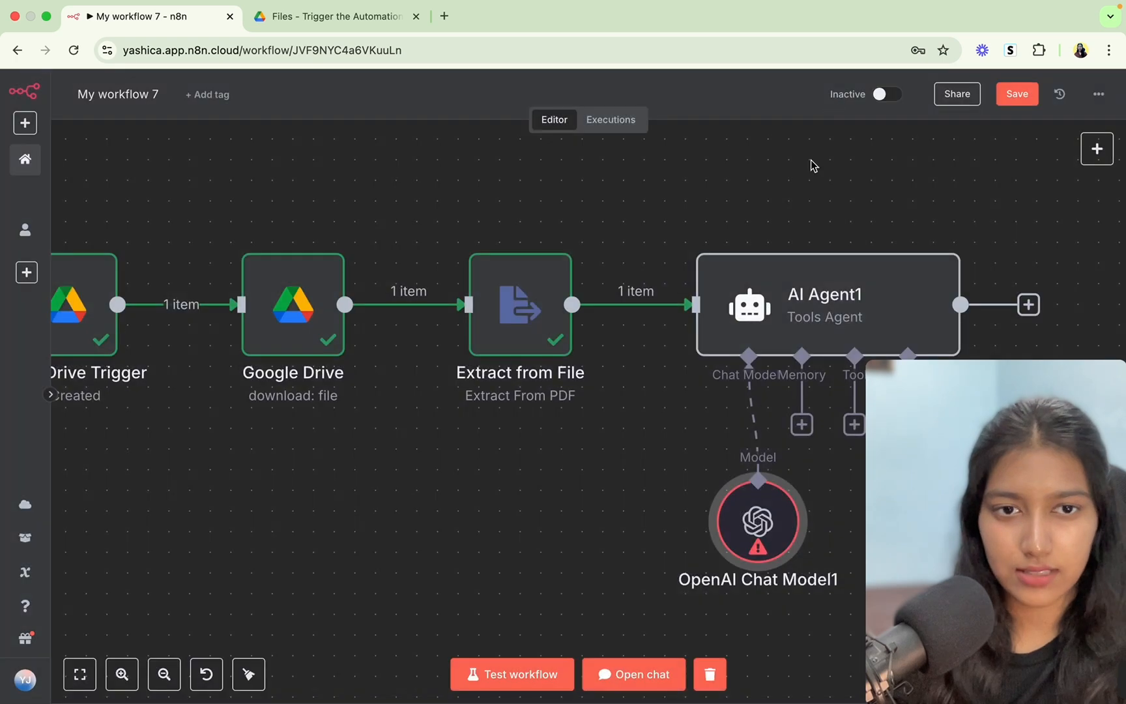
{"action": "scroll", "coordinate": [678, 469], "scroll_direction": "right", "scroll_amount": 5}
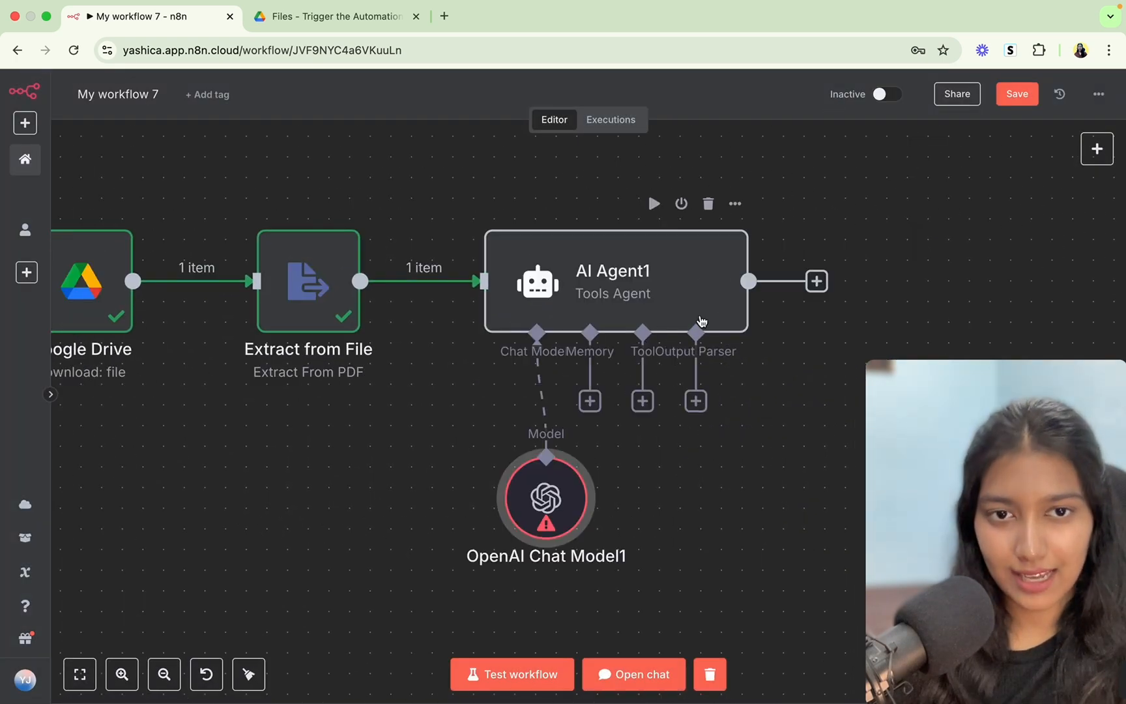
Add a Structured Output Parser under AI Agent1's Output Parser slot, then open AI Agent1.
{"action": "left_click", "coordinate": [697, 402]}
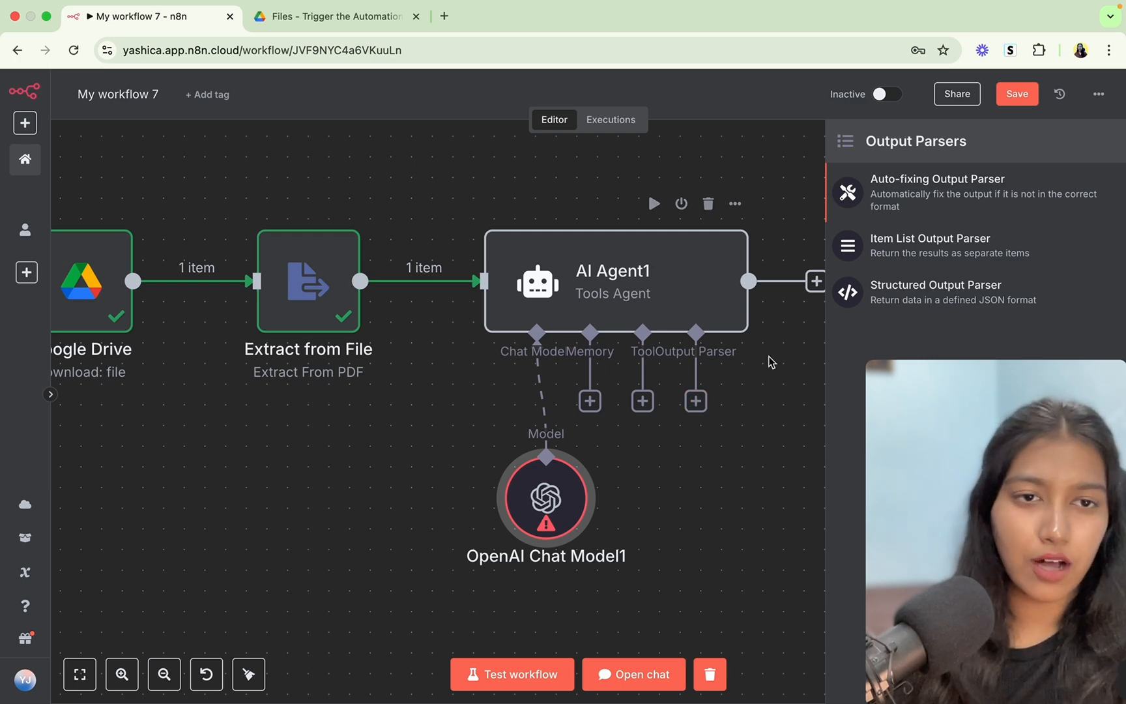
{"action": "left_click", "coordinate": [904, 290]}
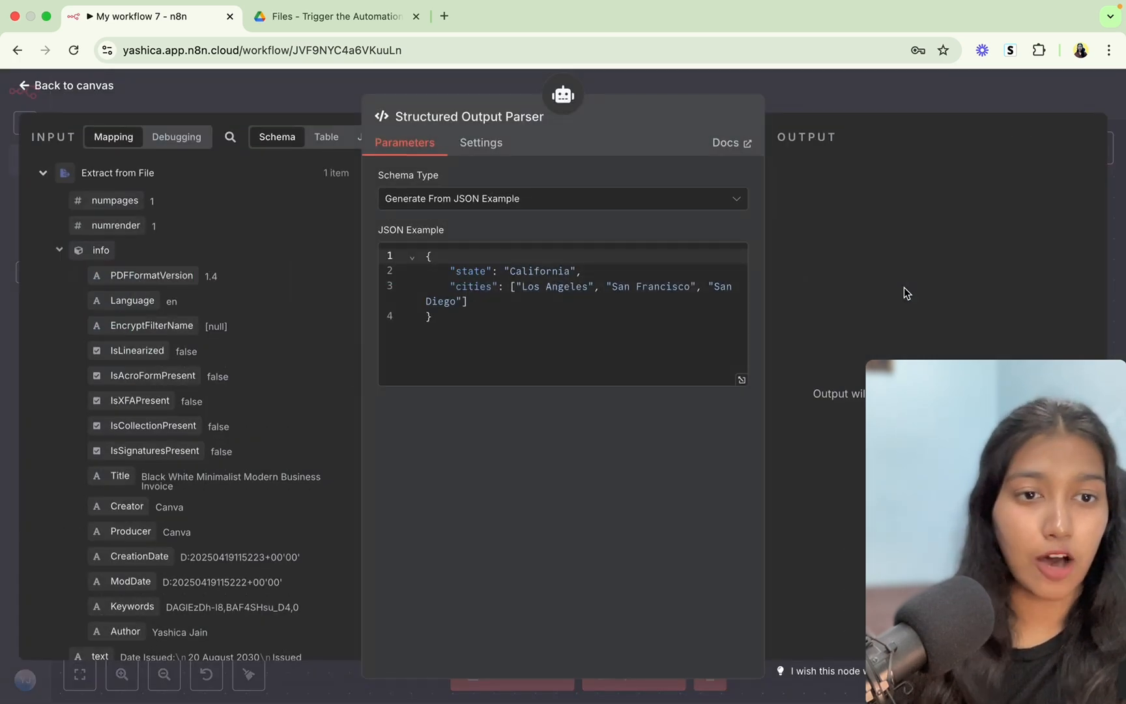
{"action": "left_click", "coordinate": [449, 315]}
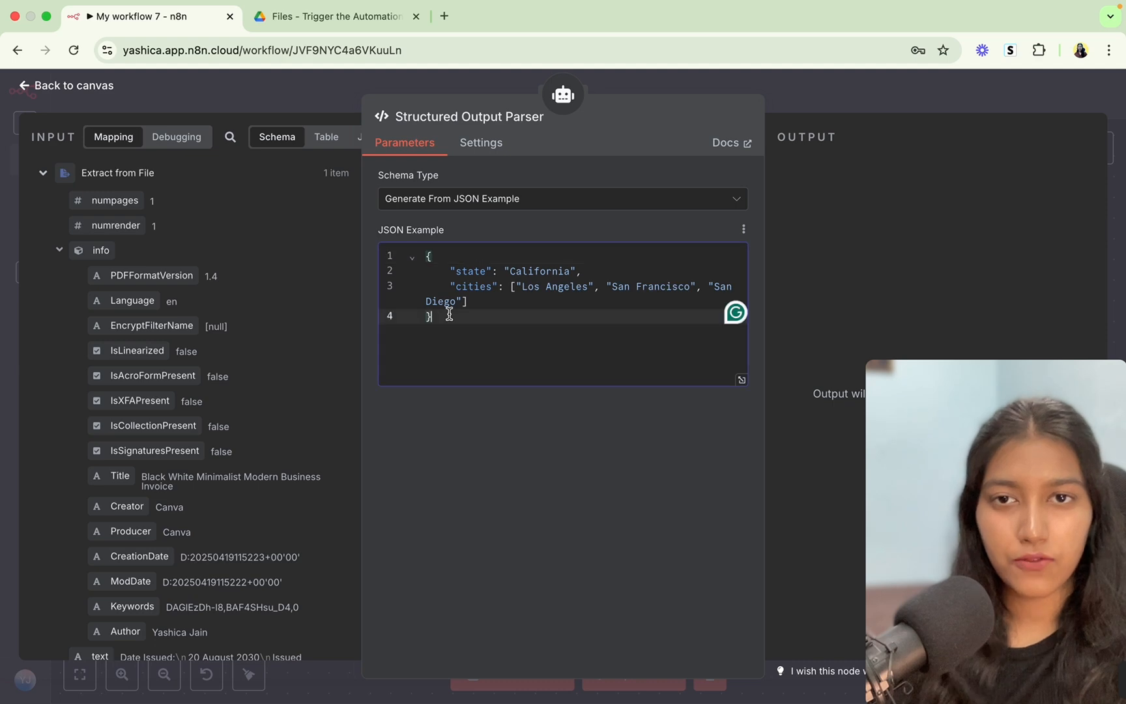
{"action": "left_click", "coordinate": [880, 91]}
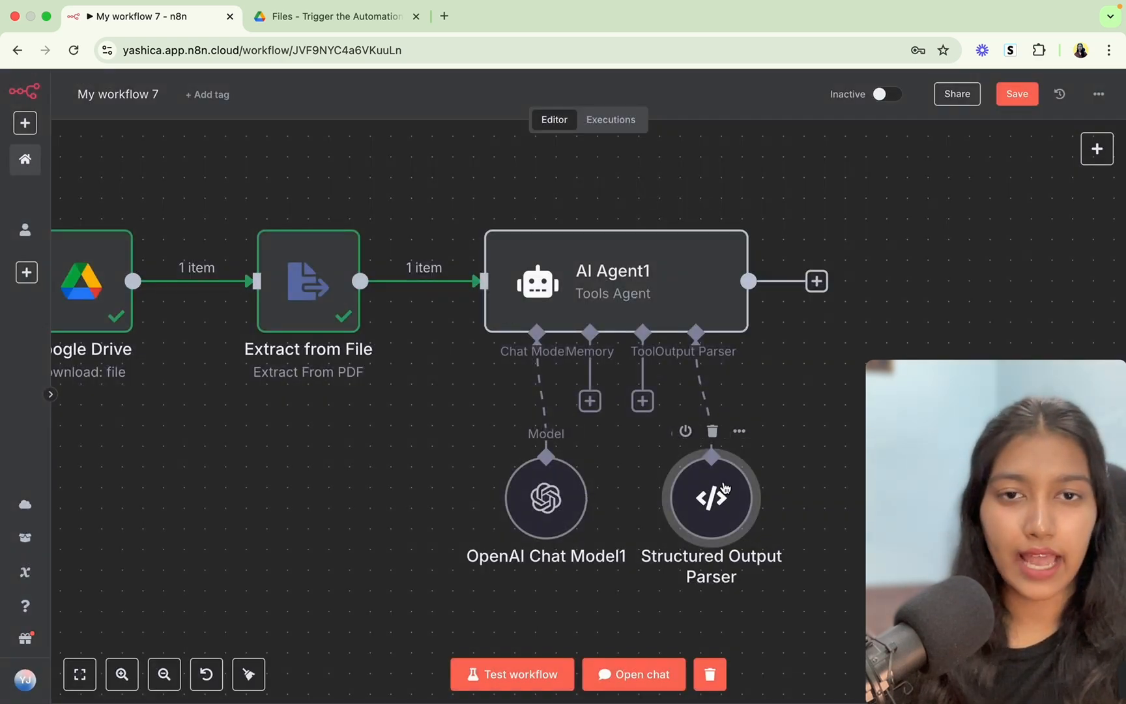
{"action": "double_click", "coordinate": [717, 300]}
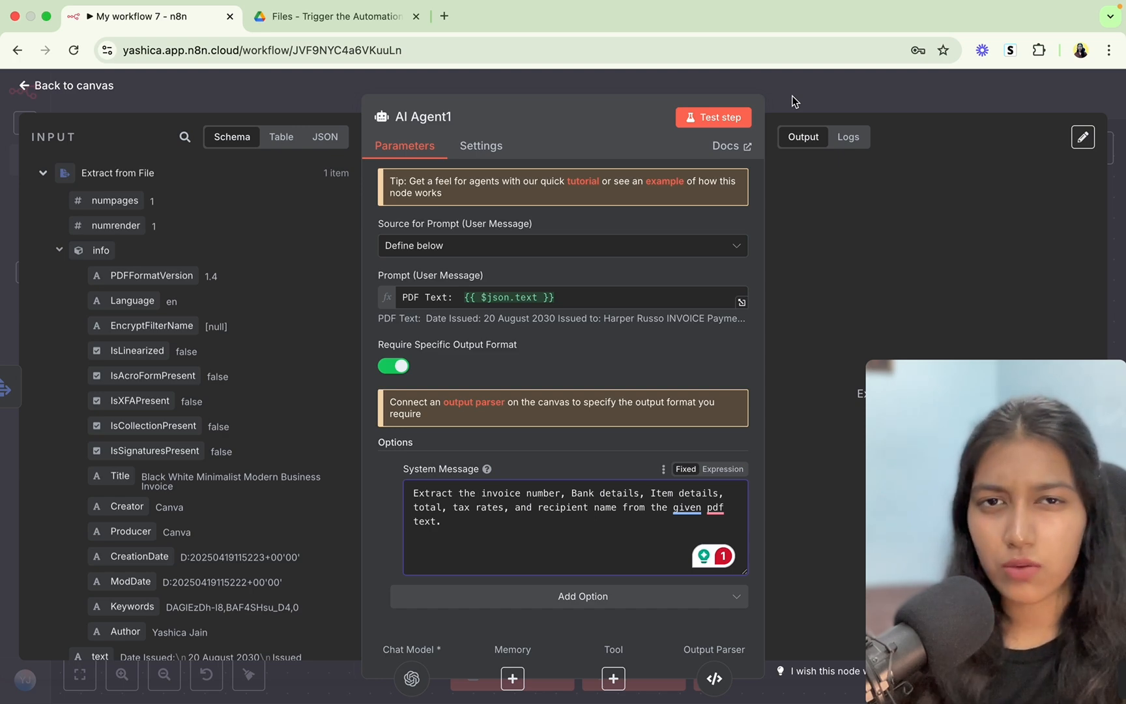
Inspect the Structured Output Parser's sample JSON example.
{"action": "key", "text": "Escape"}
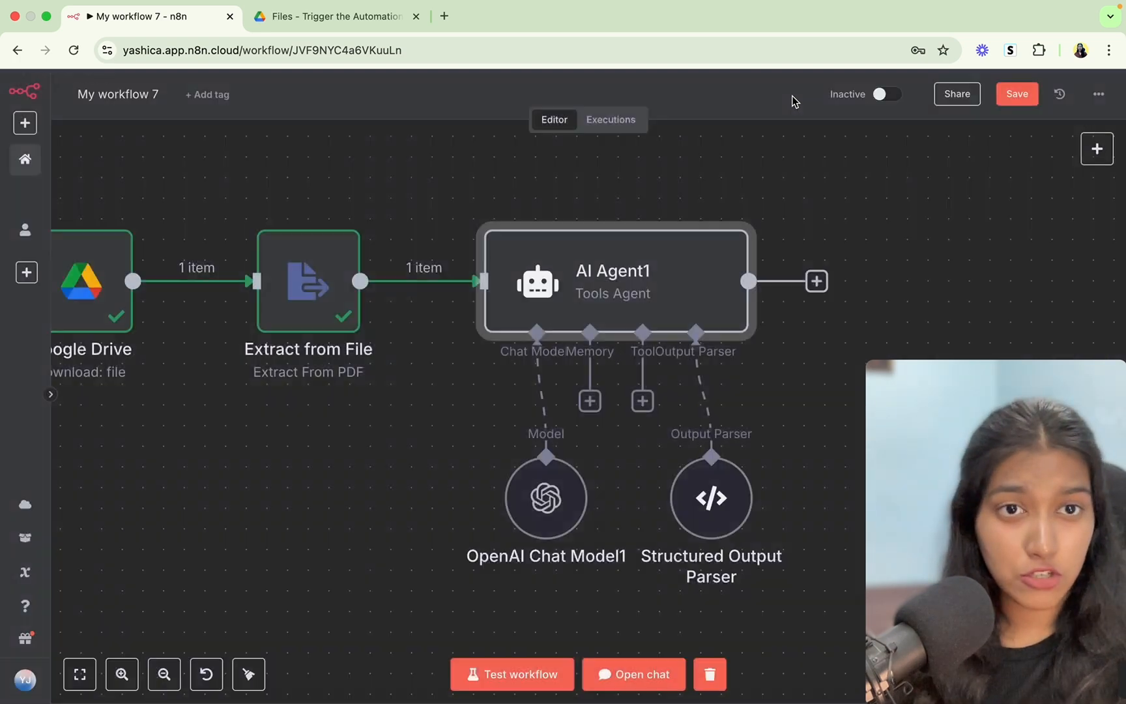
{"action": "left_click", "coordinate": [704, 503]}
{"action": "double_click", "coordinate": [705, 503]}
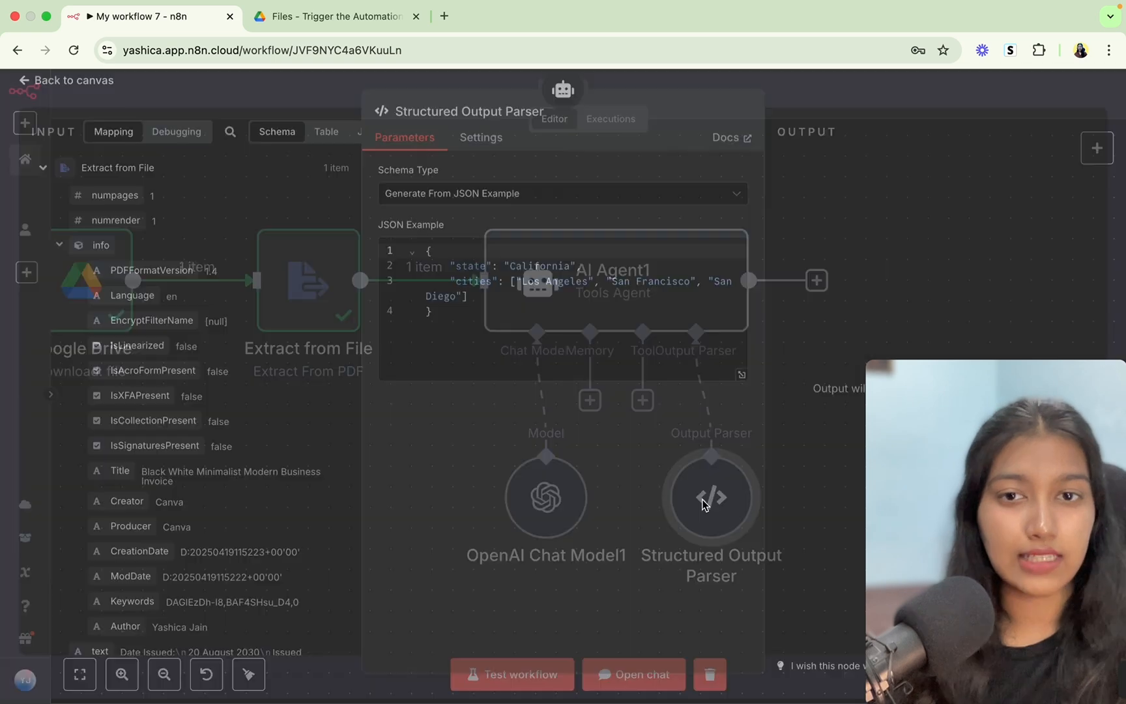
{"action": "left_click", "coordinate": [446, 317]}
{"action": "left_click_drag", "start_coordinate": [445, 317], "coordinate": [416, 253]}
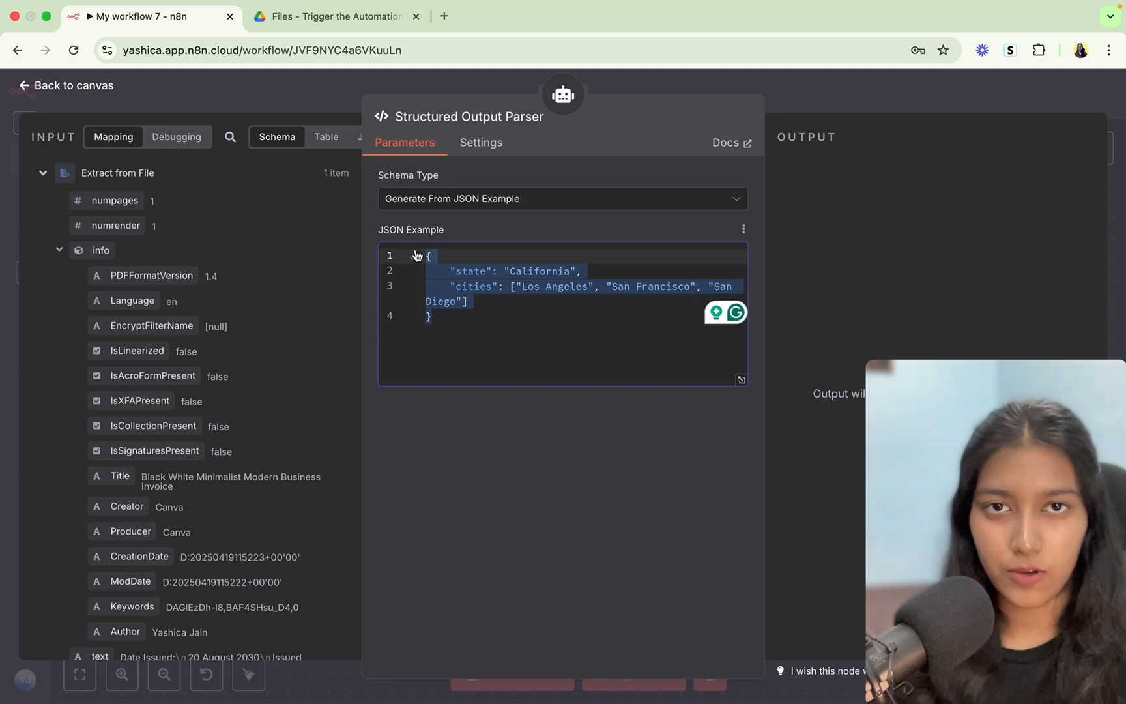
{"action": "key", "text": "Escape"}
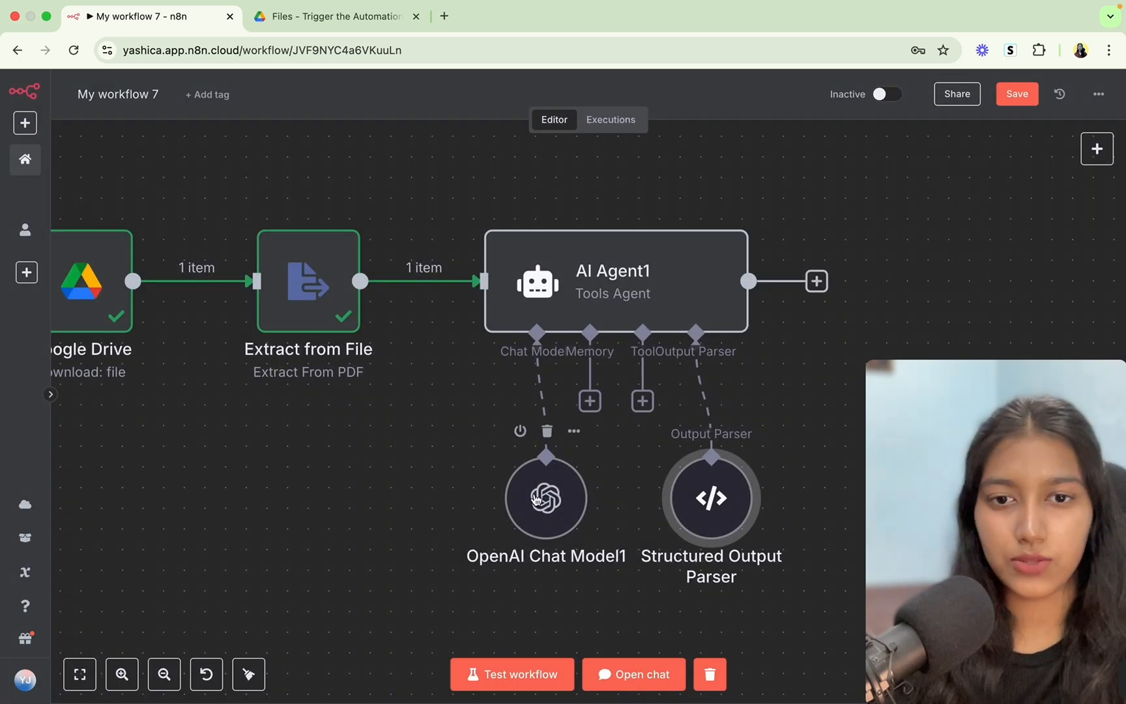
Review the invoice fields listed in AI Agent1's system message, then open a new browser tab.
{"action": "double_click", "coordinate": [564, 322]}
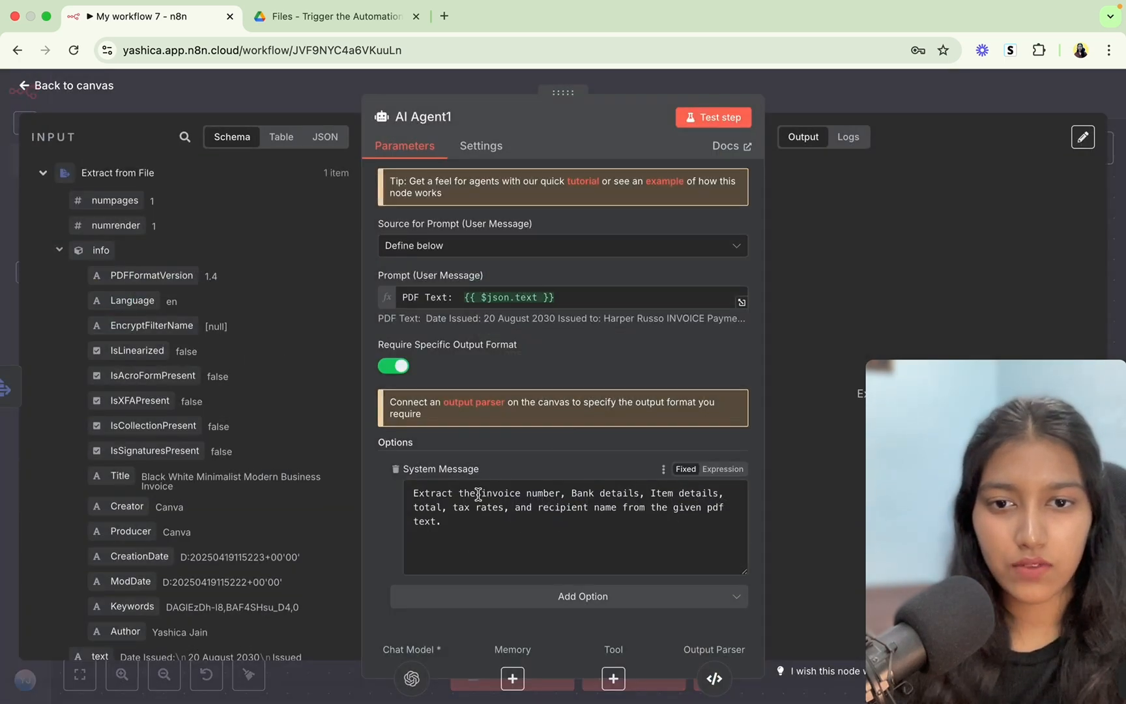
{"action": "left_click_drag", "start_coordinate": [482, 493], "coordinate": [617, 508]}
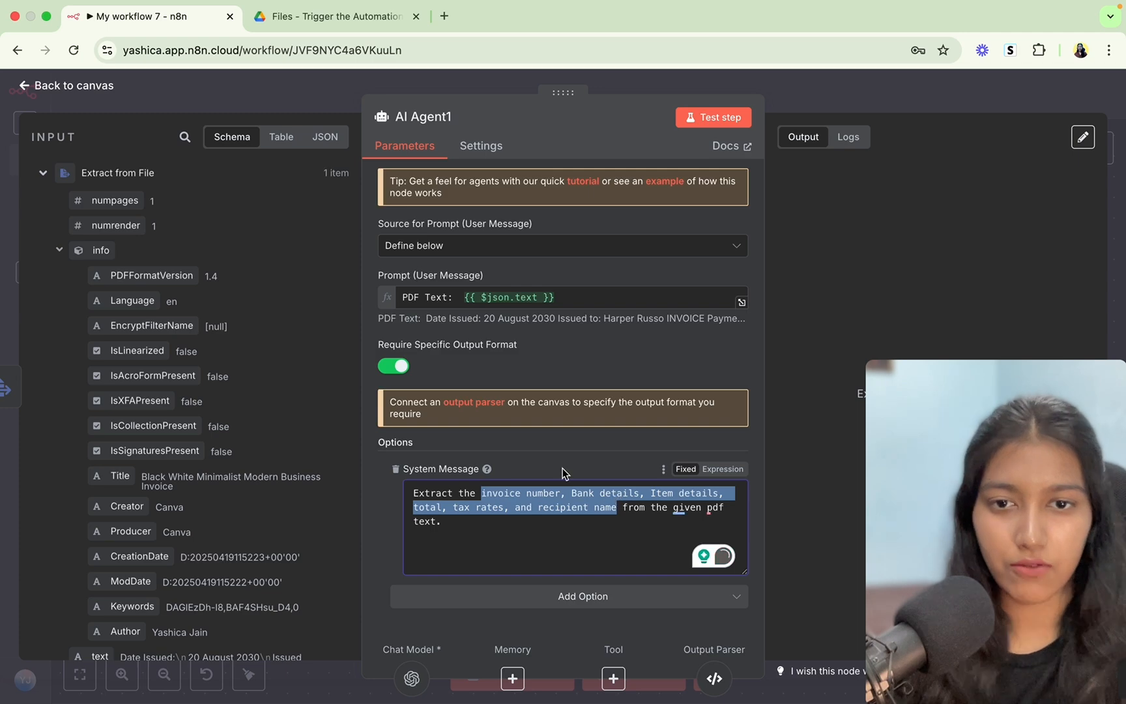
{"action": "left_click", "coordinate": [444, 16]}
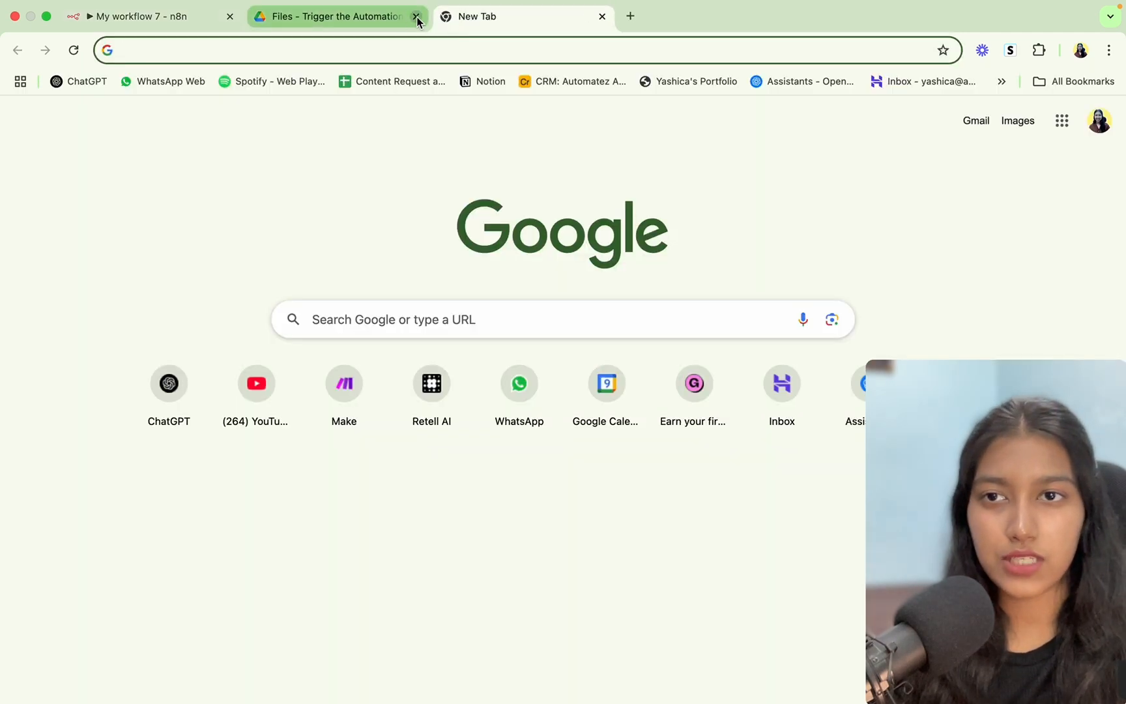
Ask ChatGPT 'Give me a json example for these fields' and copy the returned invoice JSON.
{"action": "left_click", "coordinate": [416, 15]}
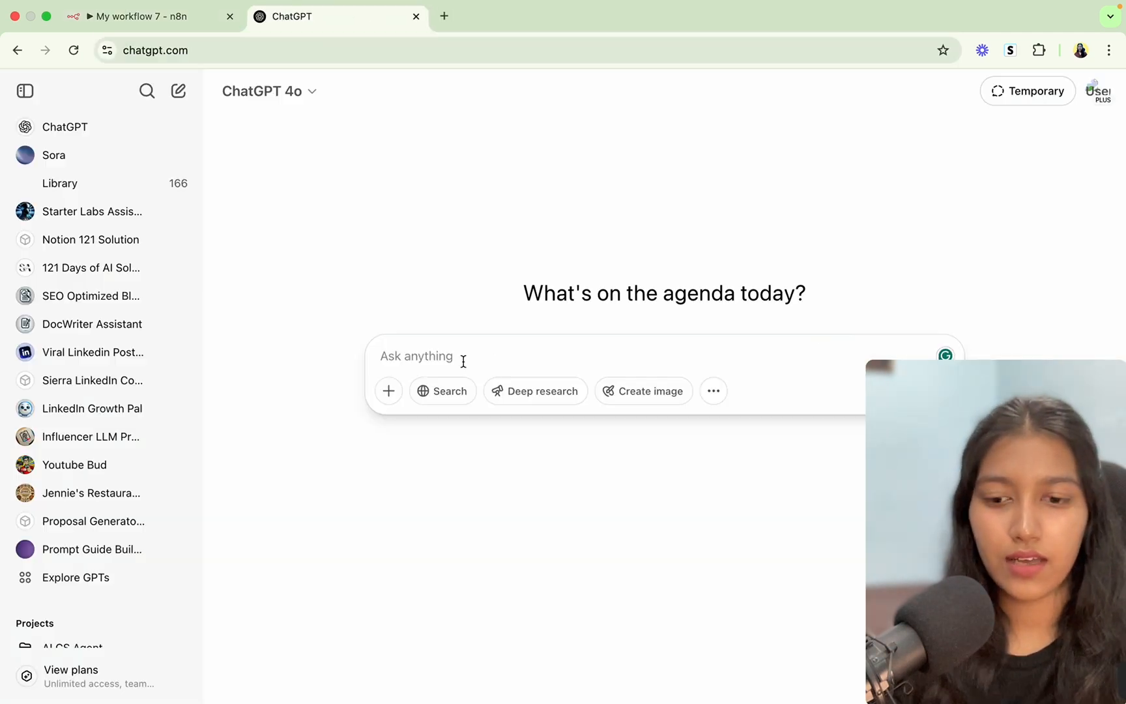
{"action": "type", "text": "Give"}
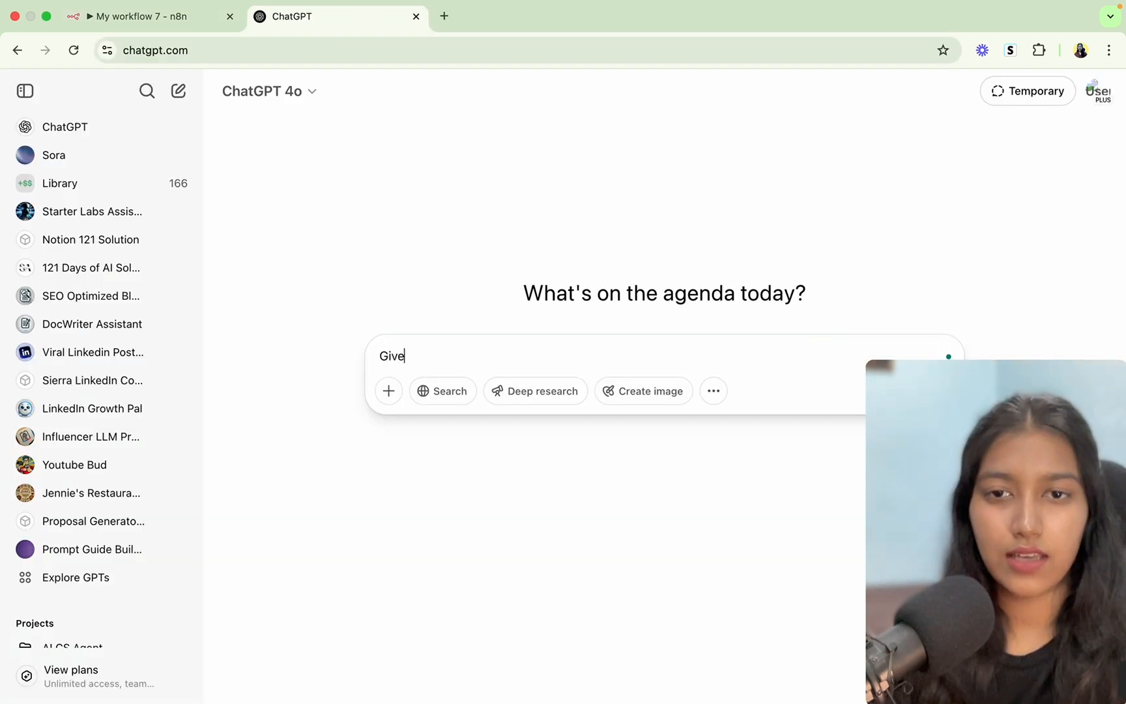
{"action": "type", "text": " me a json "}
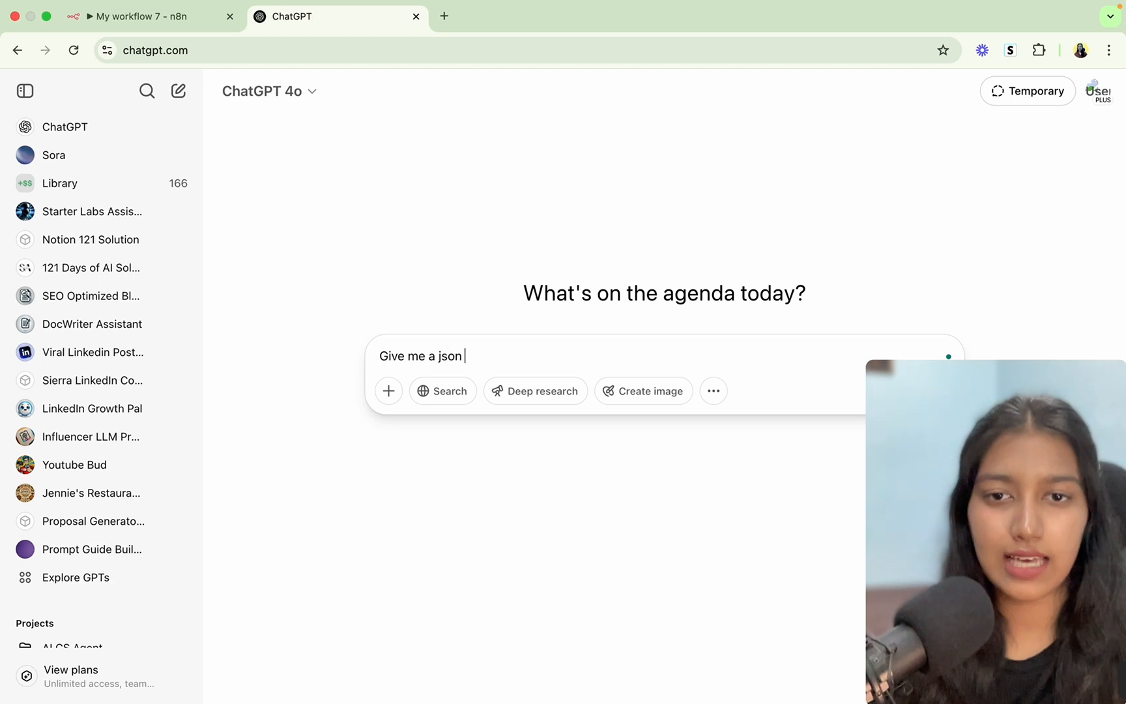
{"action": "type", "text": "example for th"}
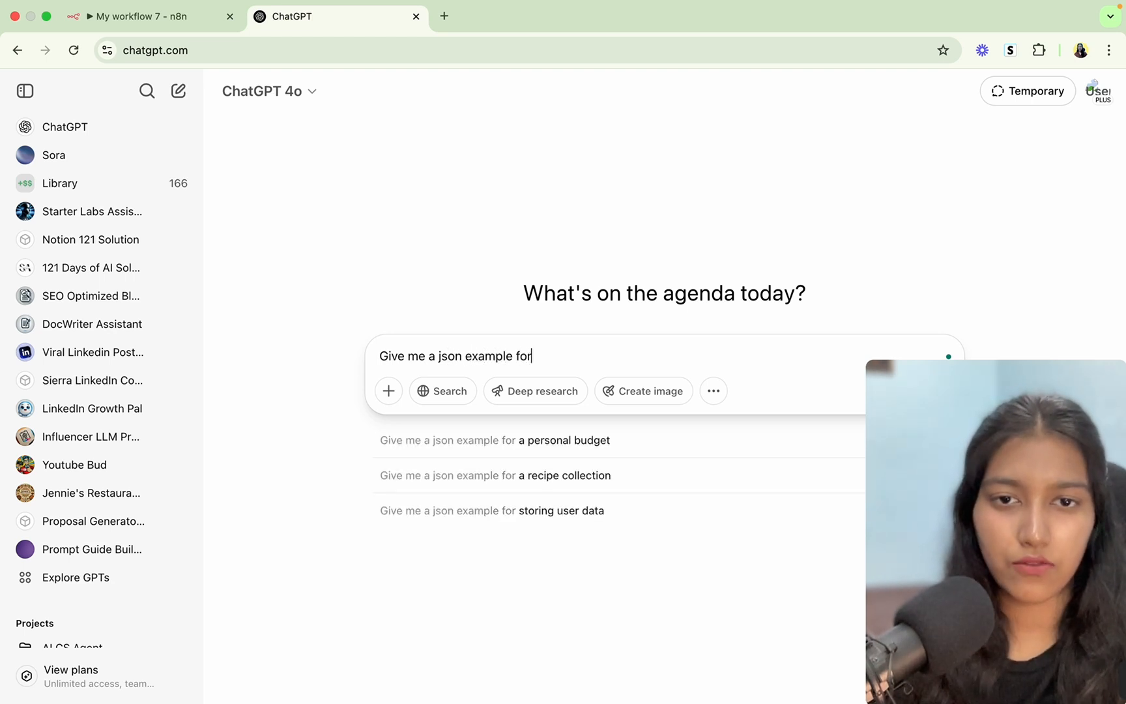
{"action": "type", "text": "ese fields"}
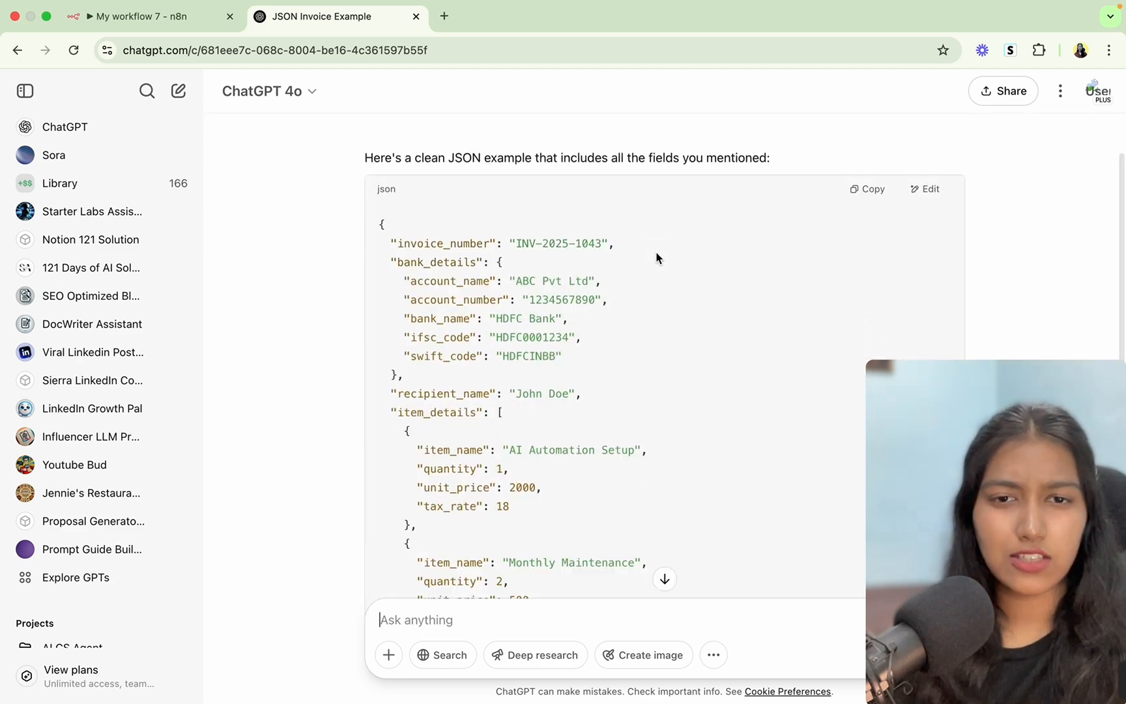
{"action": "scroll", "coordinate": [657, 258], "scroll_direction": "down", "scroll_amount": 4}
{"action": "scroll", "coordinate": [657, 257], "scroll_direction": "down", "scroll_amount": 2}
{"action": "scroll", "coordinate": [658, 256], "scroll_direction": "up", "scroll_amount": 3}
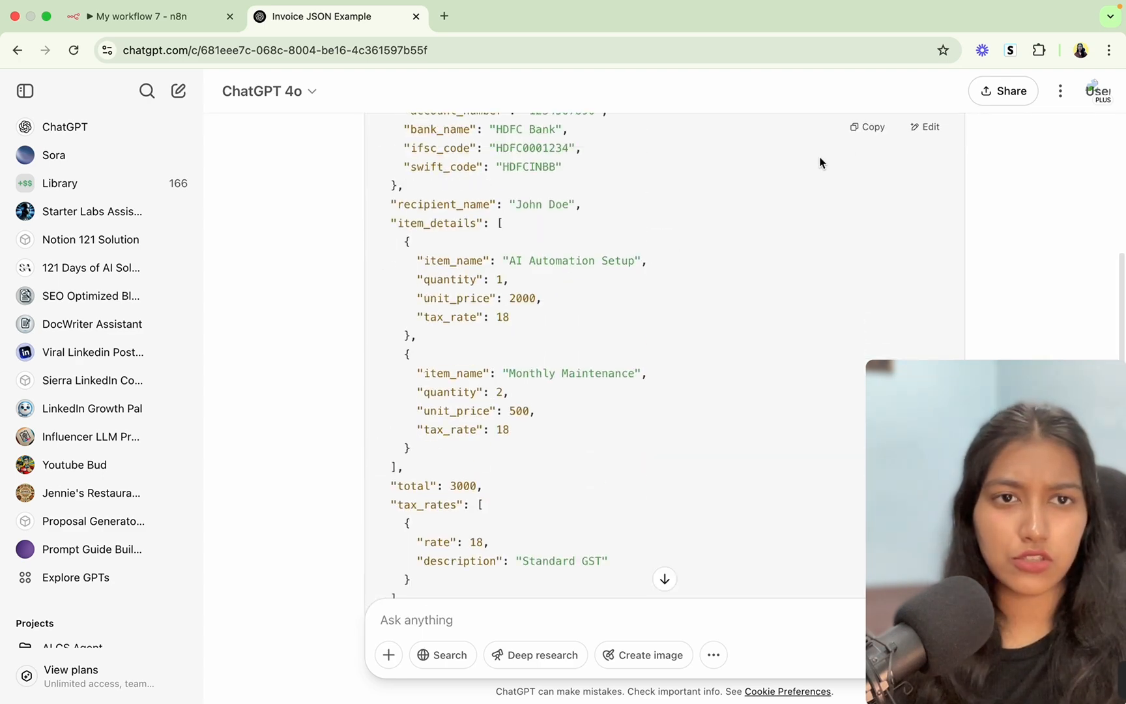
{"action": "left_click", "coordinate": [855, 128]}
{"action": "left_click", "coordinate": [142, 17]}
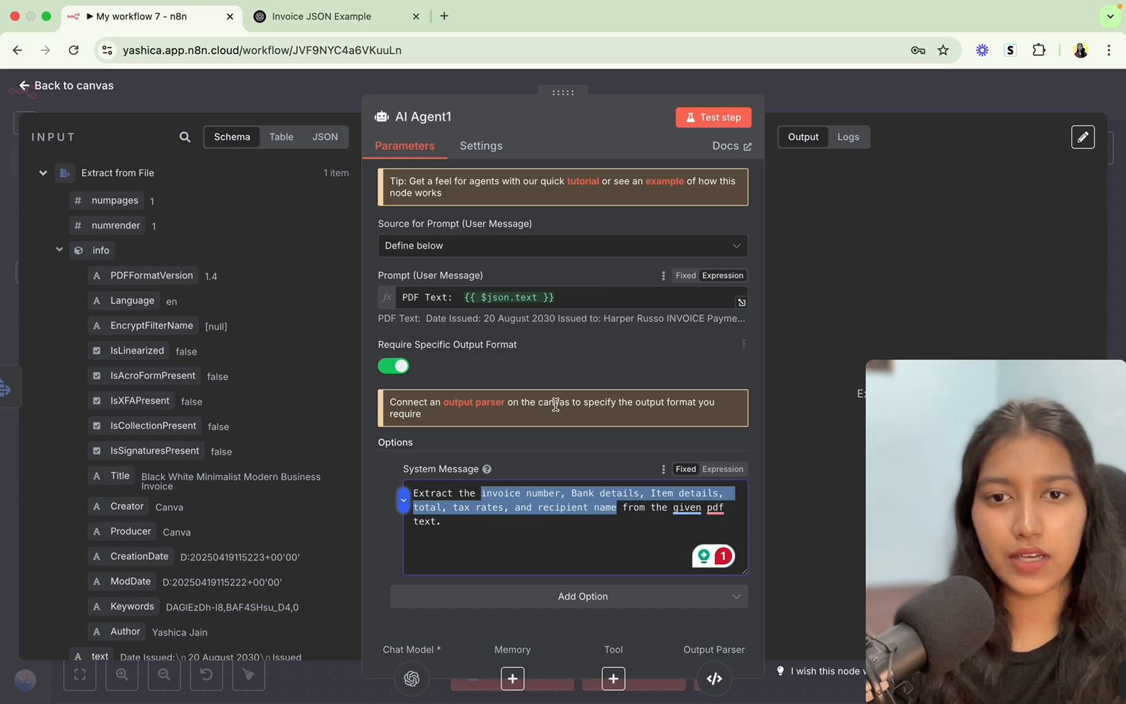
Paste the copied invoice JSON over the Structured Output Parser's JSON example, then reopen AI Agent1.
{"action": "left_click", "coordinate": [807, 106]}
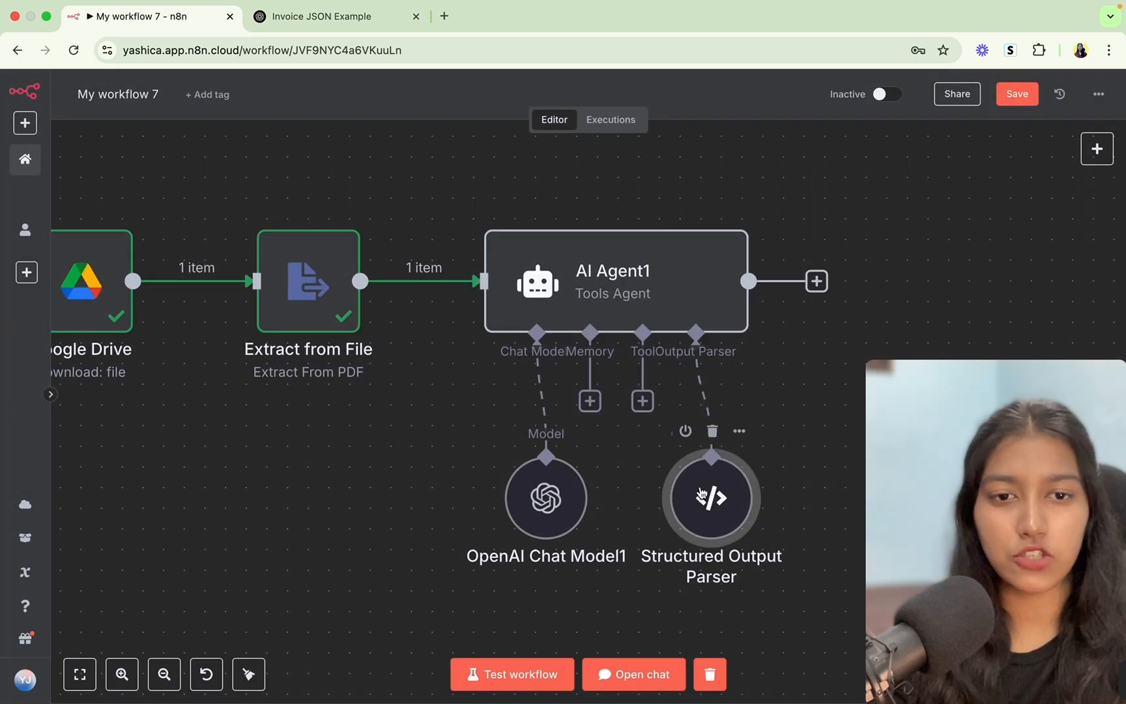
{"action": "double_click", "coordinate": [711, 494]}
{"action": "left_click", "coordinate": [486, 265]}
{"action": "key", "text": "super+a"}
{"action": "key", "text": "super+v"}
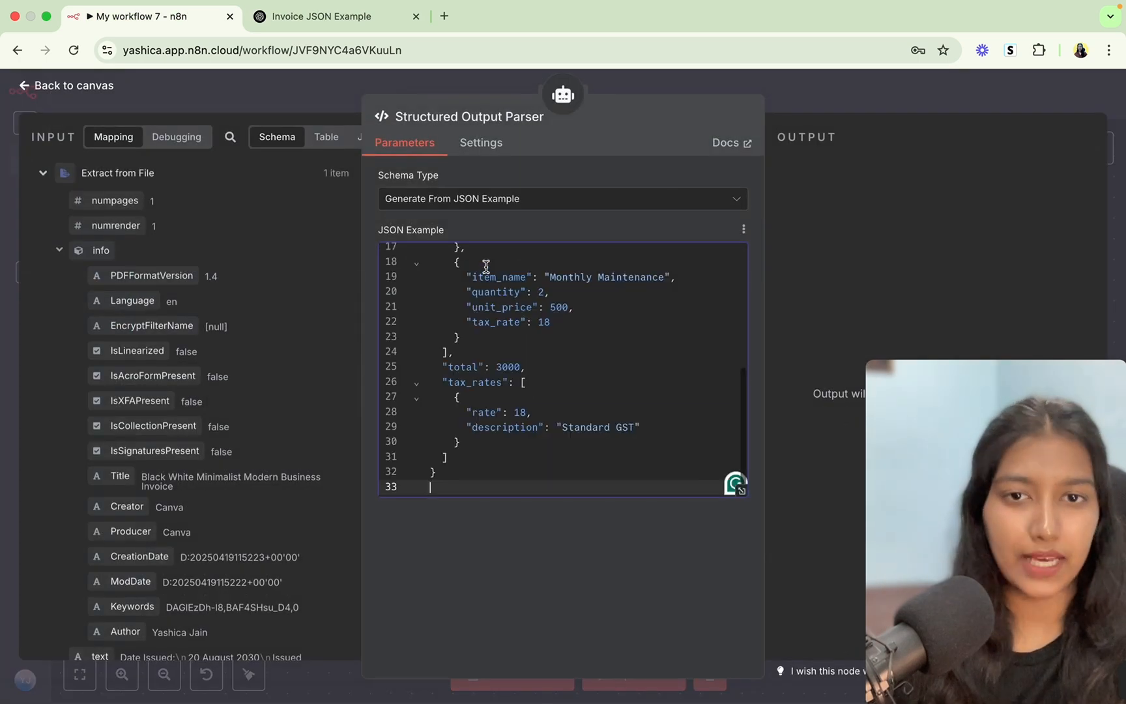
{"action": "scroll", "coordinate": [486, 266], "scroll_direction": "up", "scroll_amount": 5}
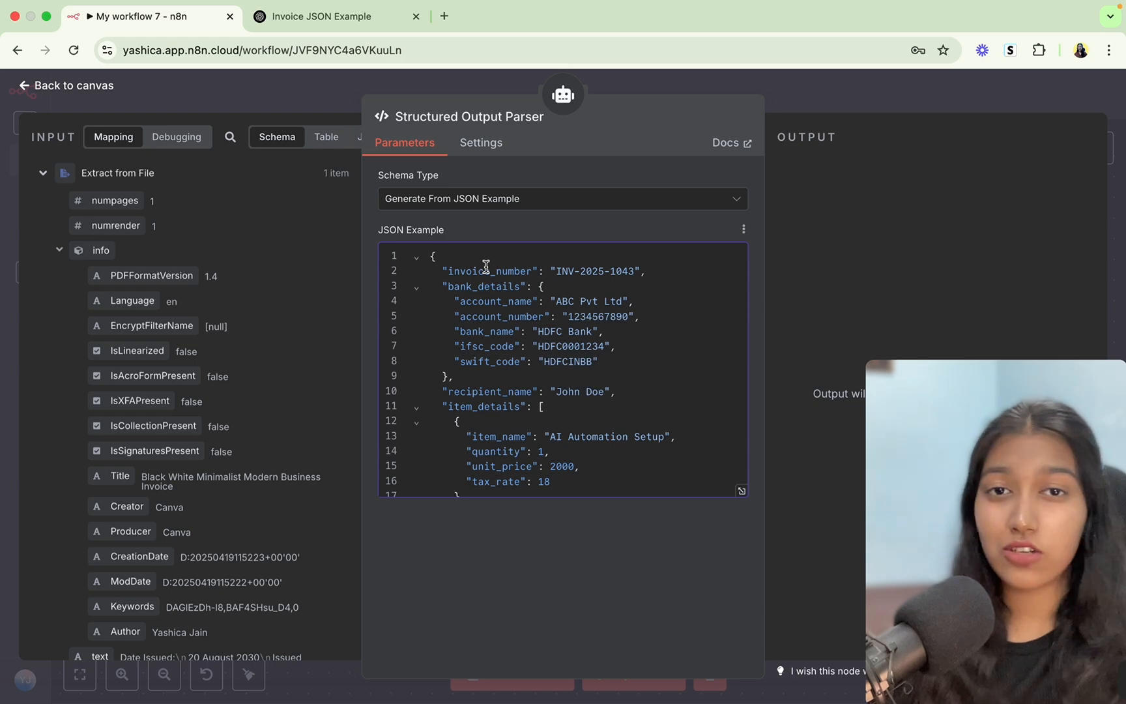
{"action": "left_click", "coordinate": [846, 110]}
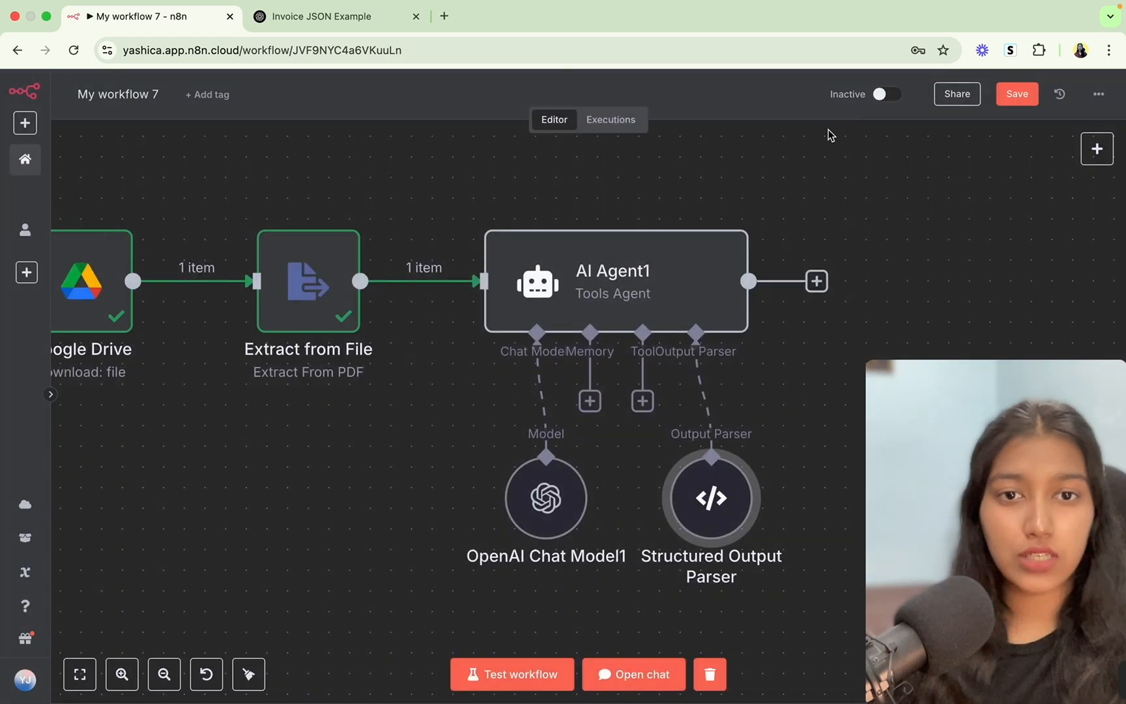
{"action": "double_click", "coordinate": [647, 321]}
Test AI Agent1 and review its invoice_number, bank_details, item_details, total and tax_rates output.
{"action": "left_click", "coordinate": [698, 121]}
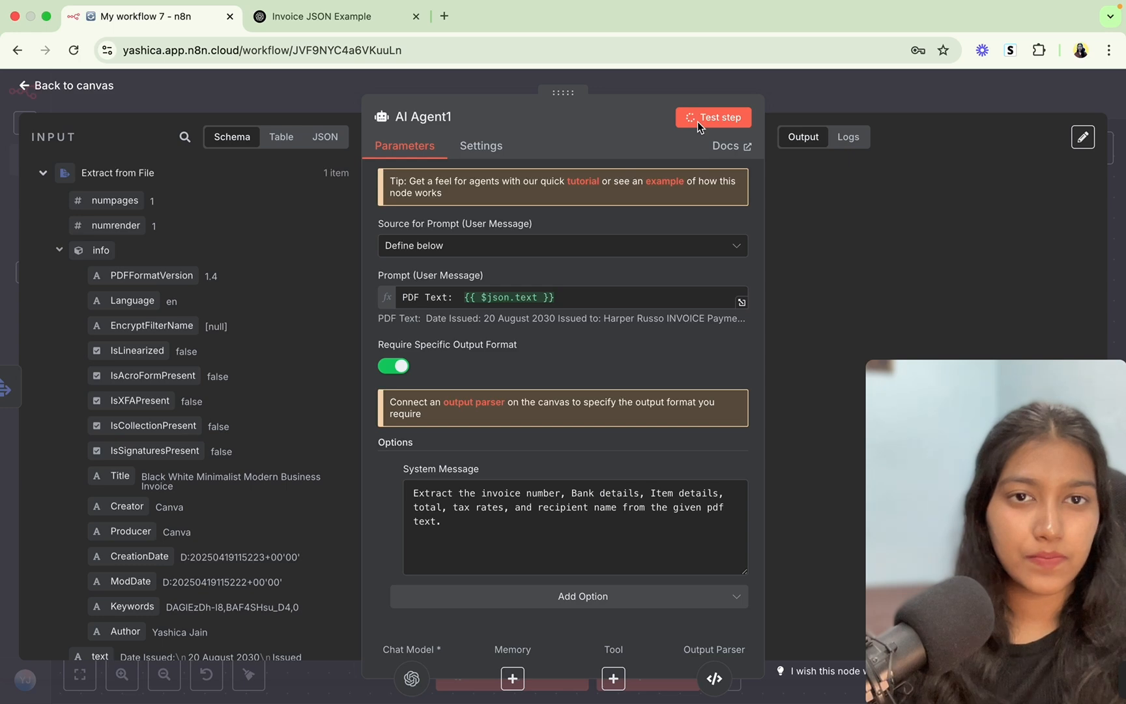
{"action": "left_click_drag", "start_coordinate": [904, 375], "coordinate": [24, 540]}
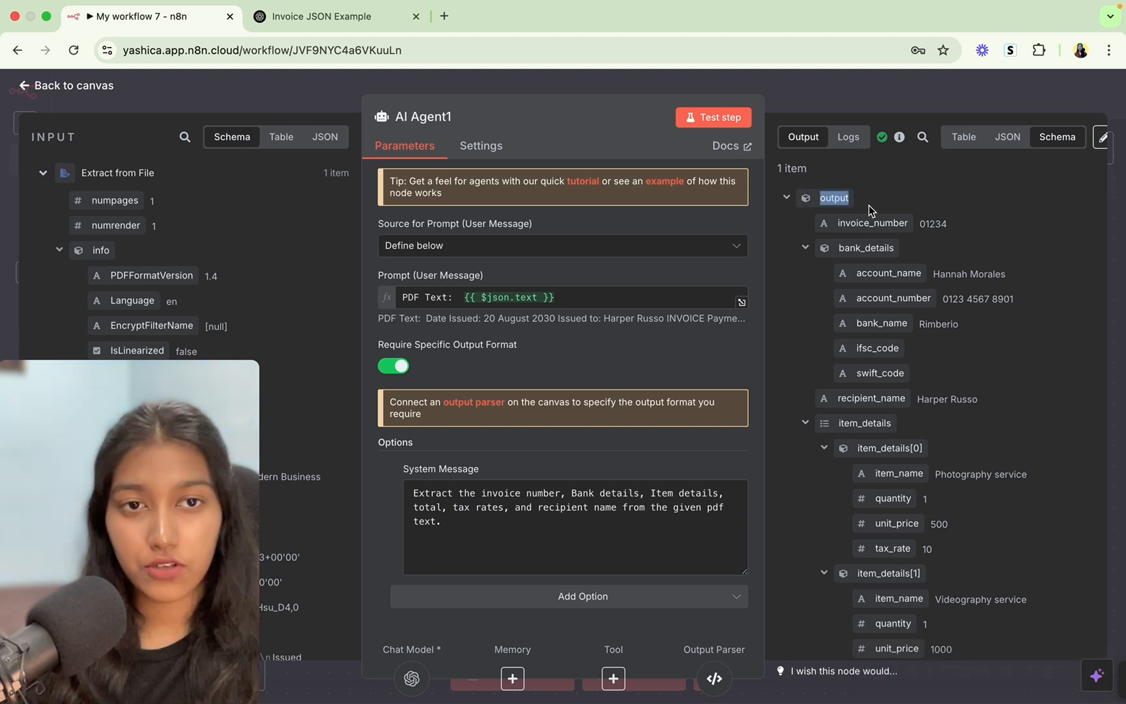
{"action": "left_click_drag", "start_coordinate": [834, 224], "coordinate": [966, 382]}
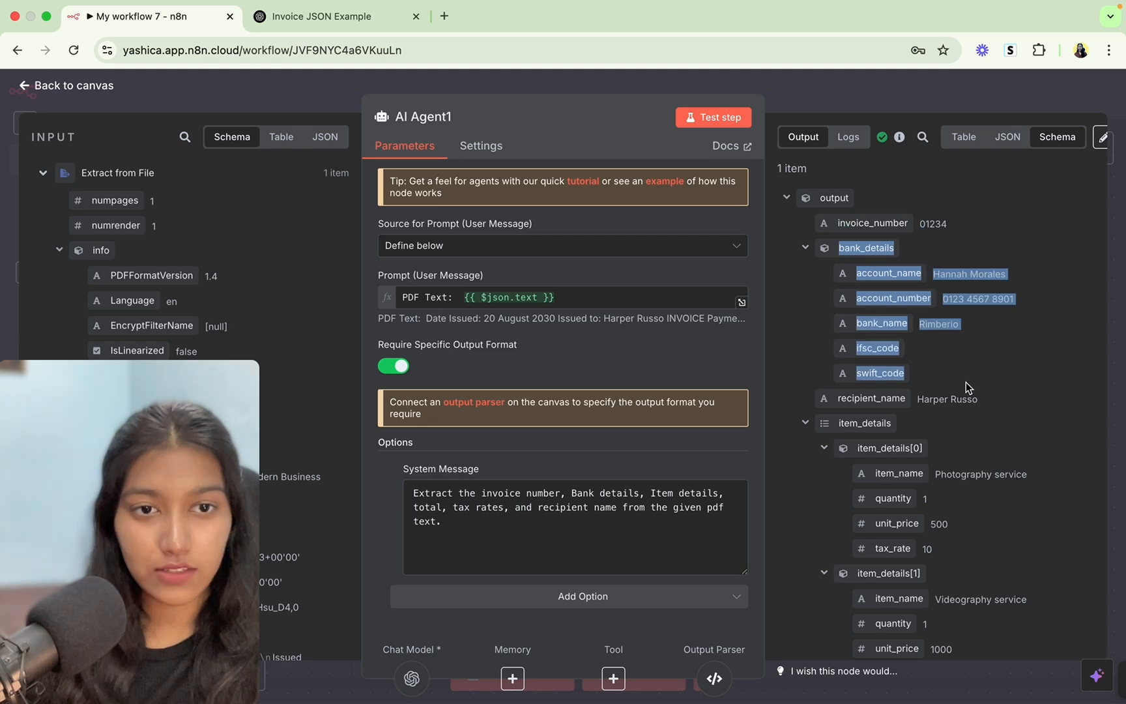
{"action": "scroll", "coordinate": [962, 377], "scroll_direction": "down", "scroll_amount": 2}
{"action": "scroll", "coordinate": [962, 376], "scroll_direction": "down", "scroll_amount": 2}
{"action": "left_click_drag", "start_coordinate": [837, 275], "coordinate": [979, 275]}
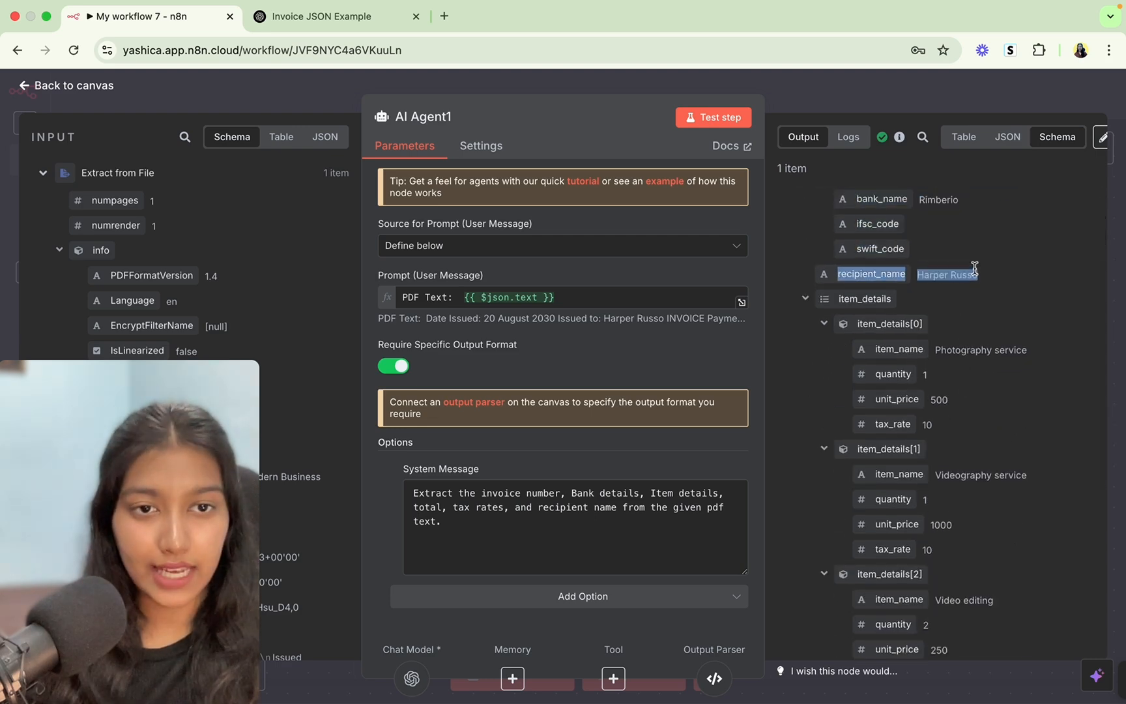
{"action": "left_click_drag", "start_coordinate": [856, 315], "coordinate": [923, 477]}
{"action": "scroll", "coordinate": [854, 451], "scroll_direction": "down", "scroll_amount": 3}
{"action": "scroll", "coordinate": [923, 477], "scroll_direction": "down", "scroll_amount": 3}
{"action": "left_click", "coordinate": [829, 512]}
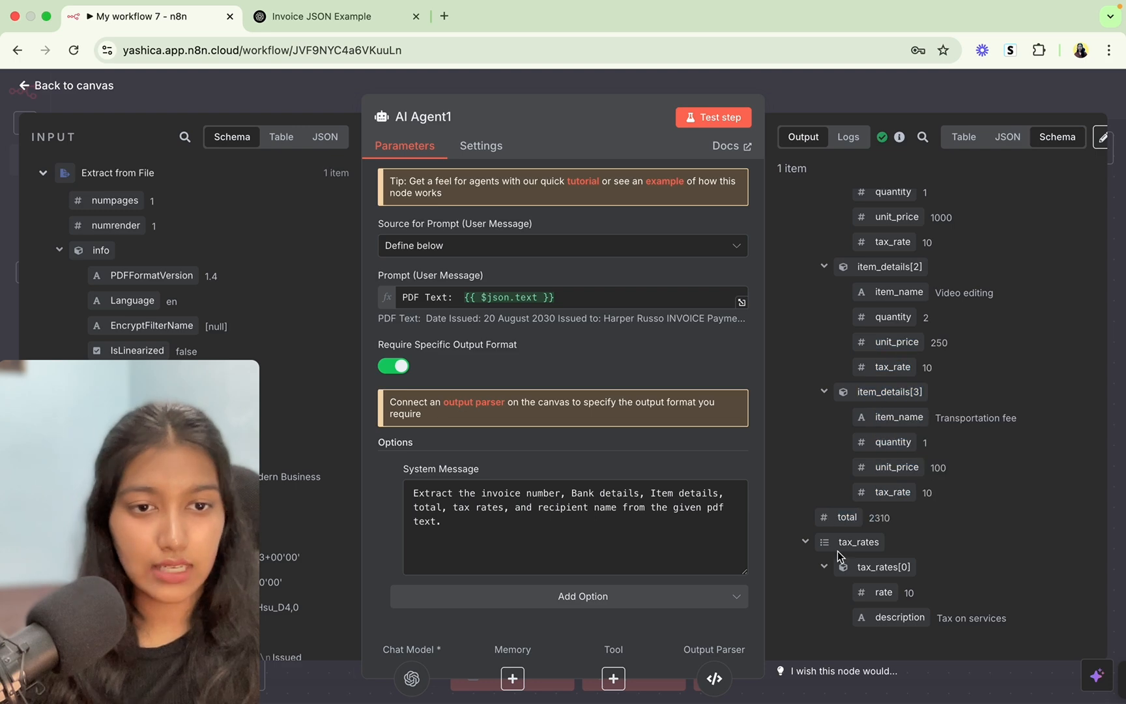
{"action": "left_click_drag", "start_coordinate": [839, 555], "coordinate": [920, 610]}
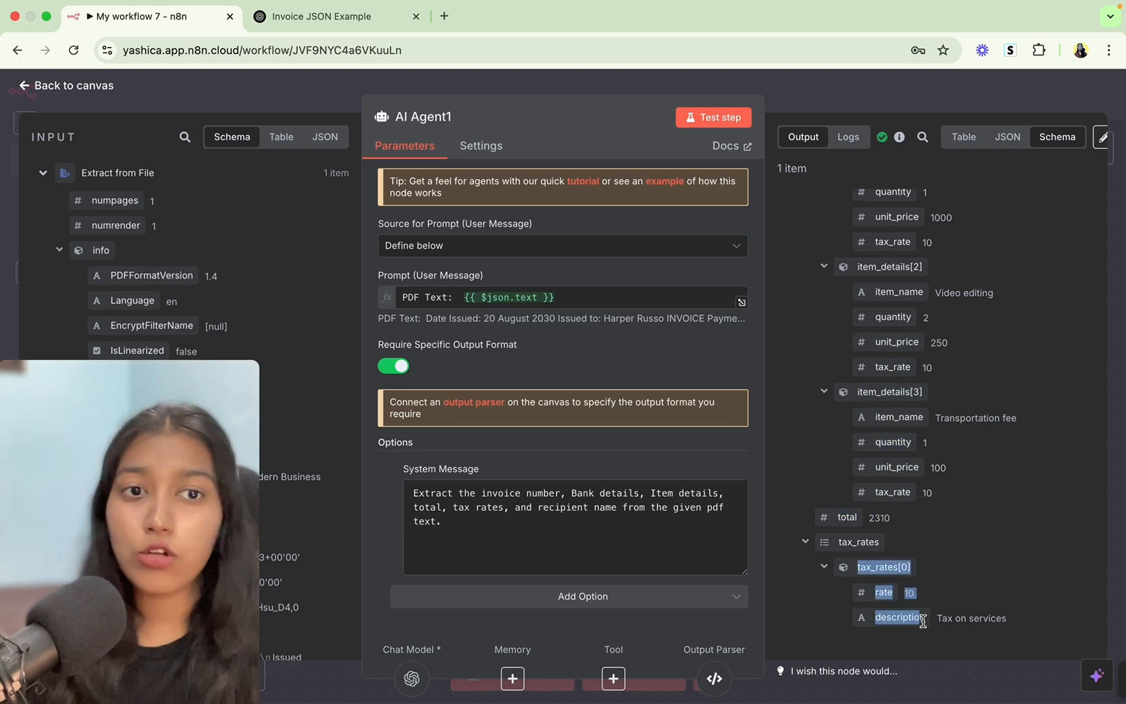
{"action": "scroll", "coordinate": [919, 456], "scroll_direction": "down", "scroll_amount": 1}
{"action": "scroll", "coordinate": [918, 455], "scroll_direction": "up", "scroll_amount": 9}
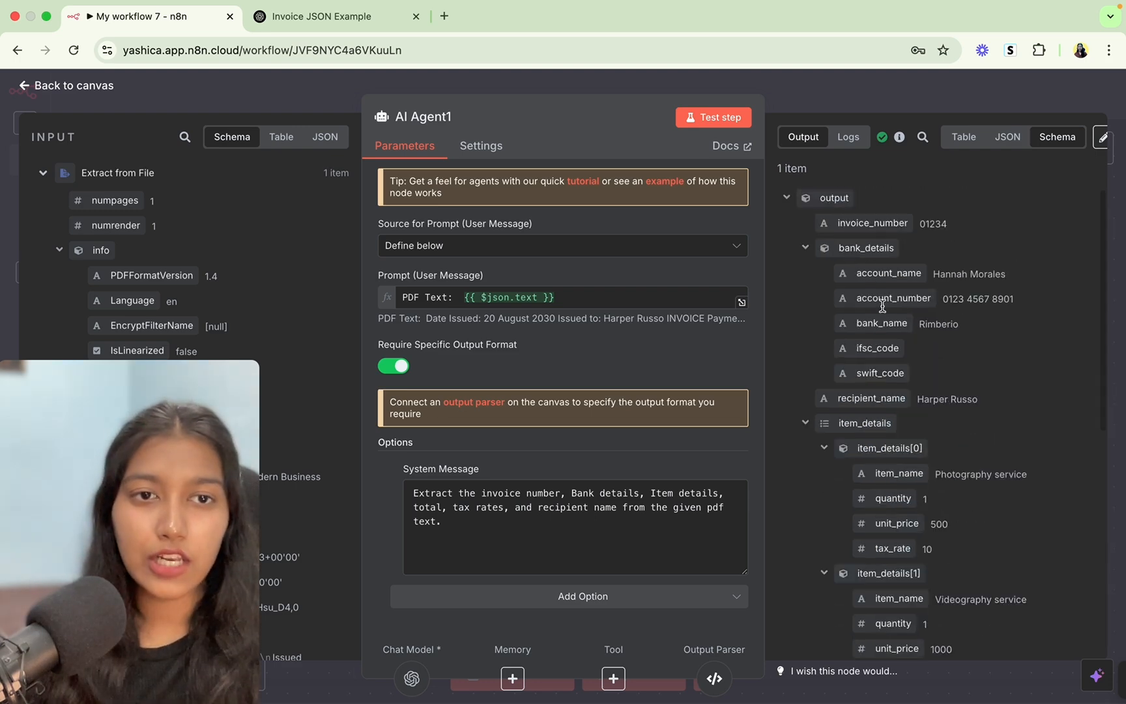
{"action": "left_click", "coordinate": [862, 101]}
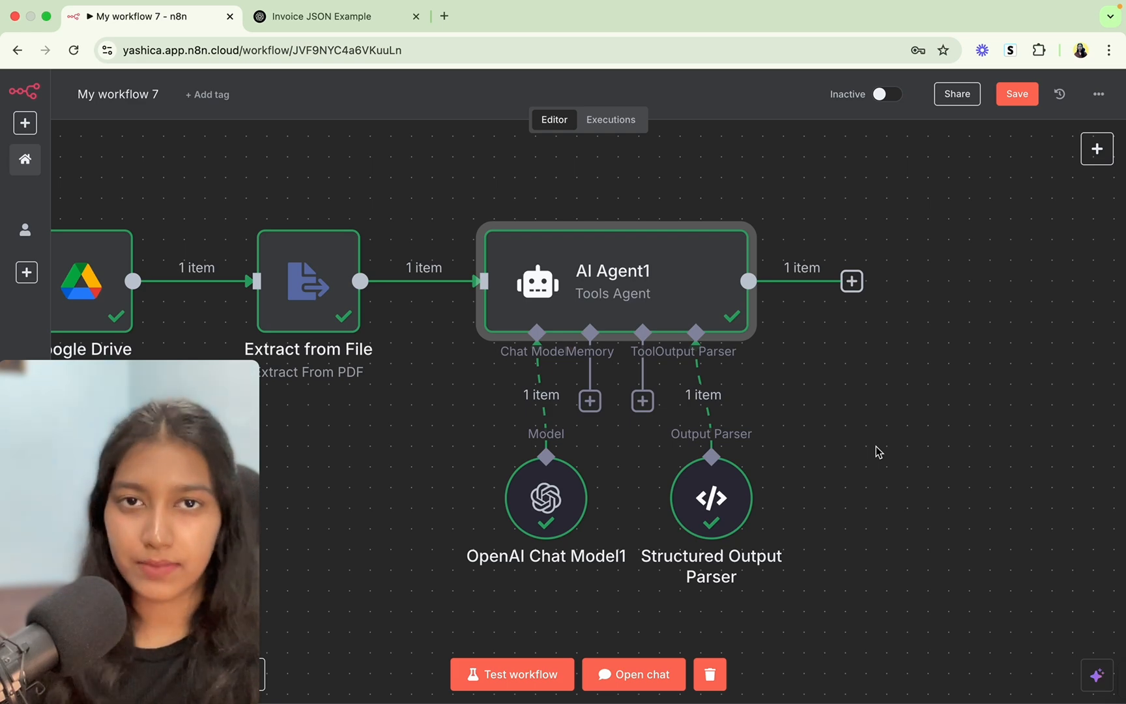
Reopen AI Agent1 to recheck the extracted invoice fields, then close it.
{"action": "double_click", "coordinate": [704, 276]}
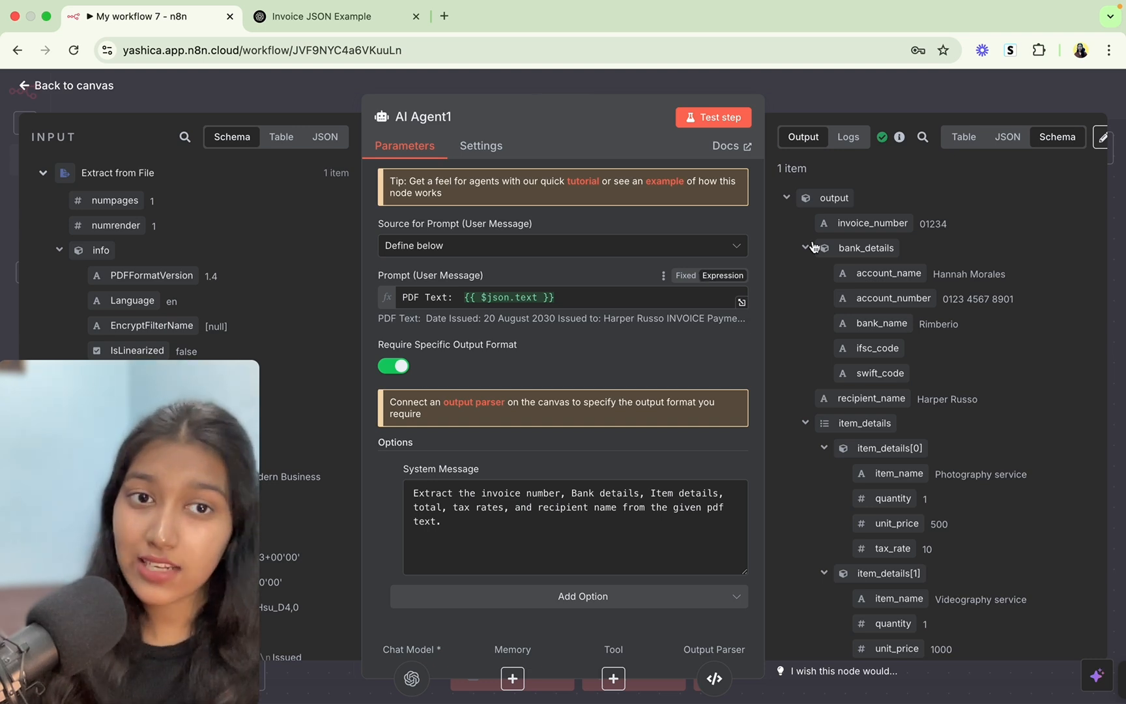
{"action": "left_click_drag", "start_coordinate": [820, 195], "coordinate": [894, 395]}
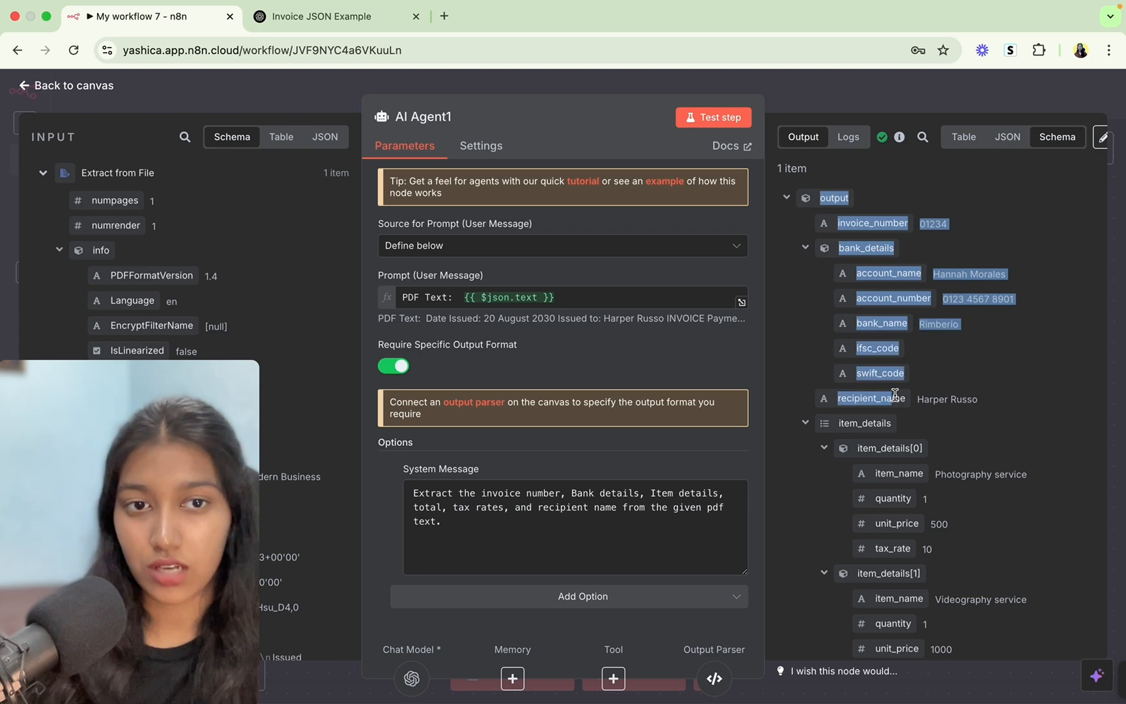
{"action": "left_click", "coordinate": [895, 395]}
{"action": "scroll", "coordinate": [895, 395], "scroll_direction": "down", "scroll_amount": 3}
{"action": "scroll", "coordinate": [895, 394], "scroll_direction": "down", "scroll_amount": 5}
{"action": "key", "text": "Escape"}
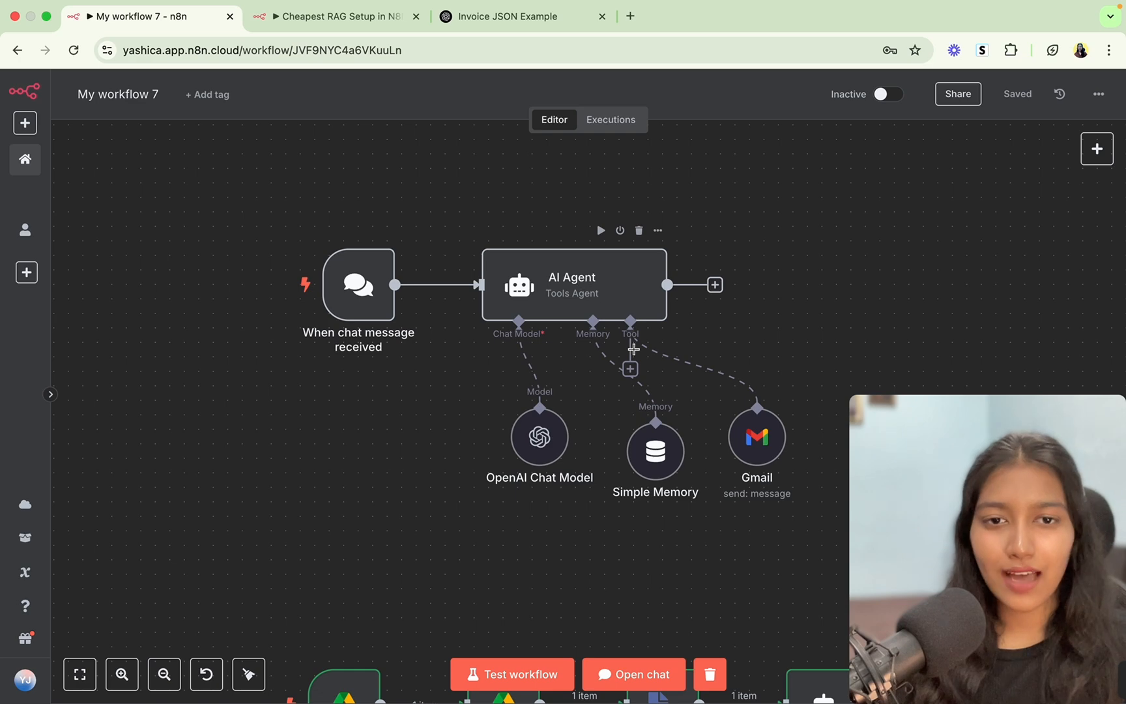
Add a Call n8n Workflow Tool named knowledge_tool, described 'Call this to get answers to out of scope questions.'.
{"action": "left_click", "coordinate": [631, 369]}
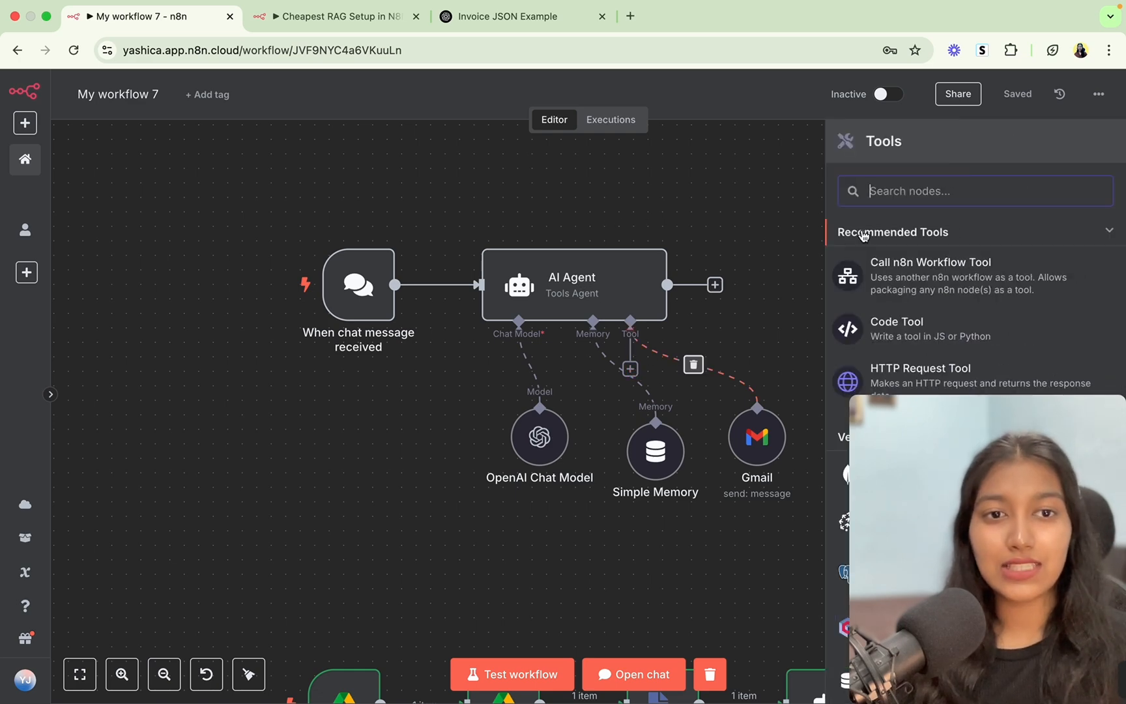
{"action": "left_click", "coordinate": [945, 267]}
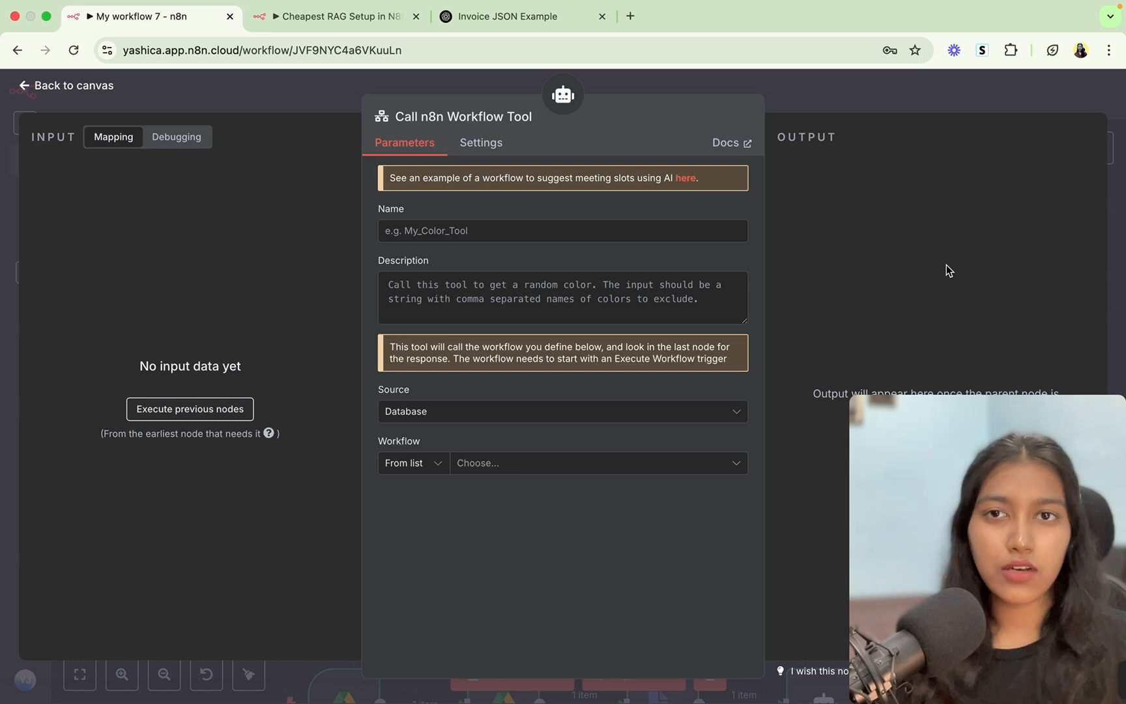
{"action": "left_click", "coordinate": [566, 231]}
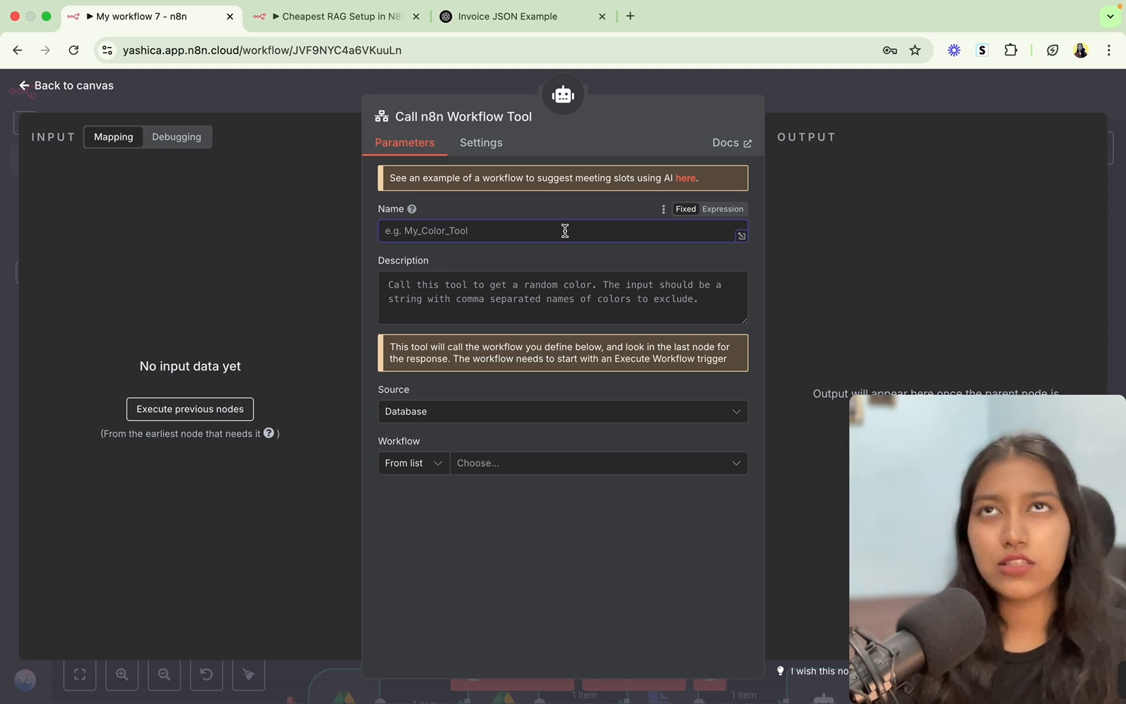
{"action": "type", "text": "knw"}
{"action": "key", "text": "BackSpace"}
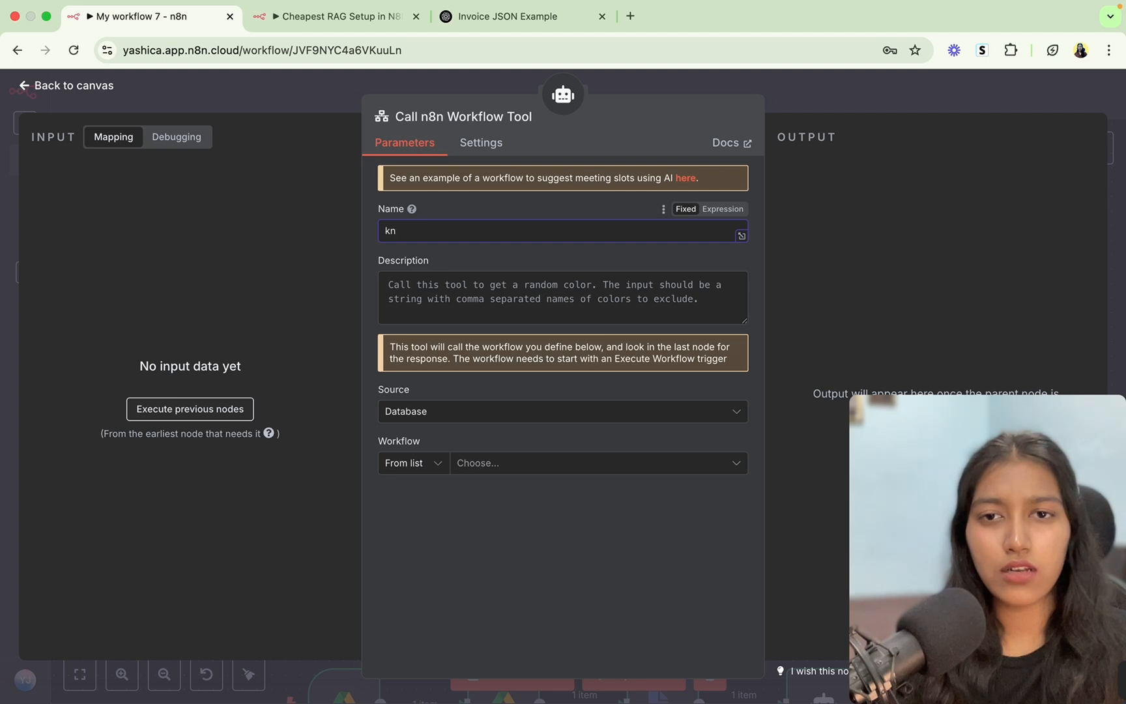
{"action": "type", "text": "owledge_tool"}
{"action": "left_click", "coordinate": [540, 304]}
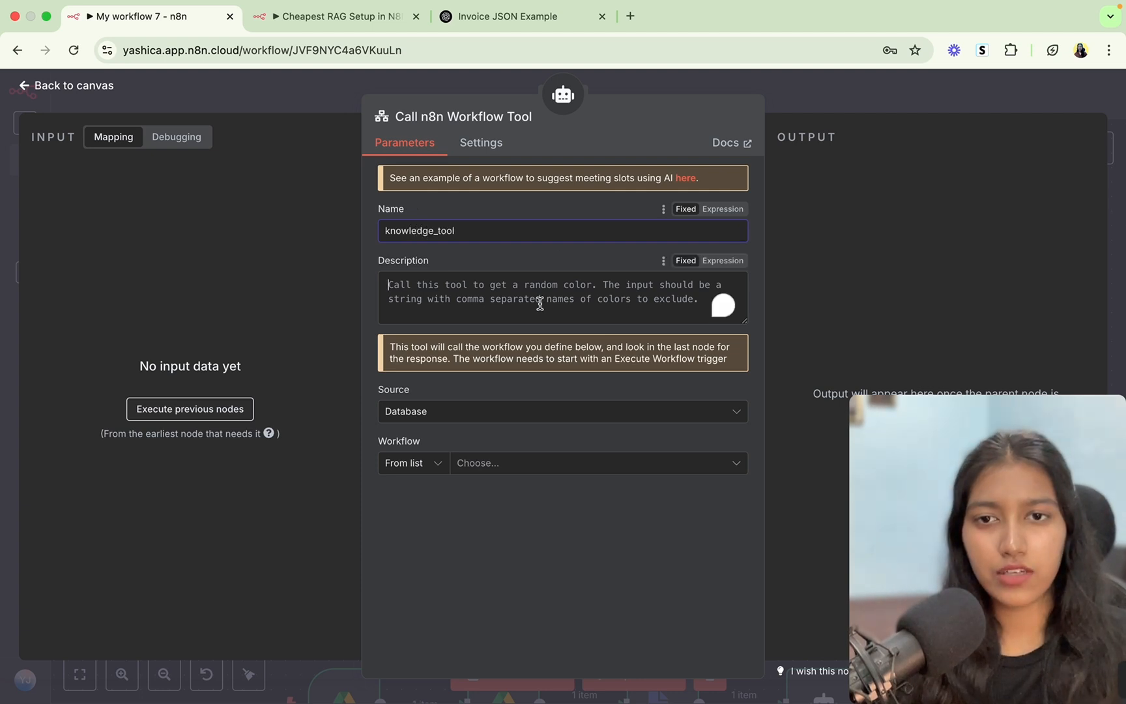
{"action": "type", "text": "Call "}
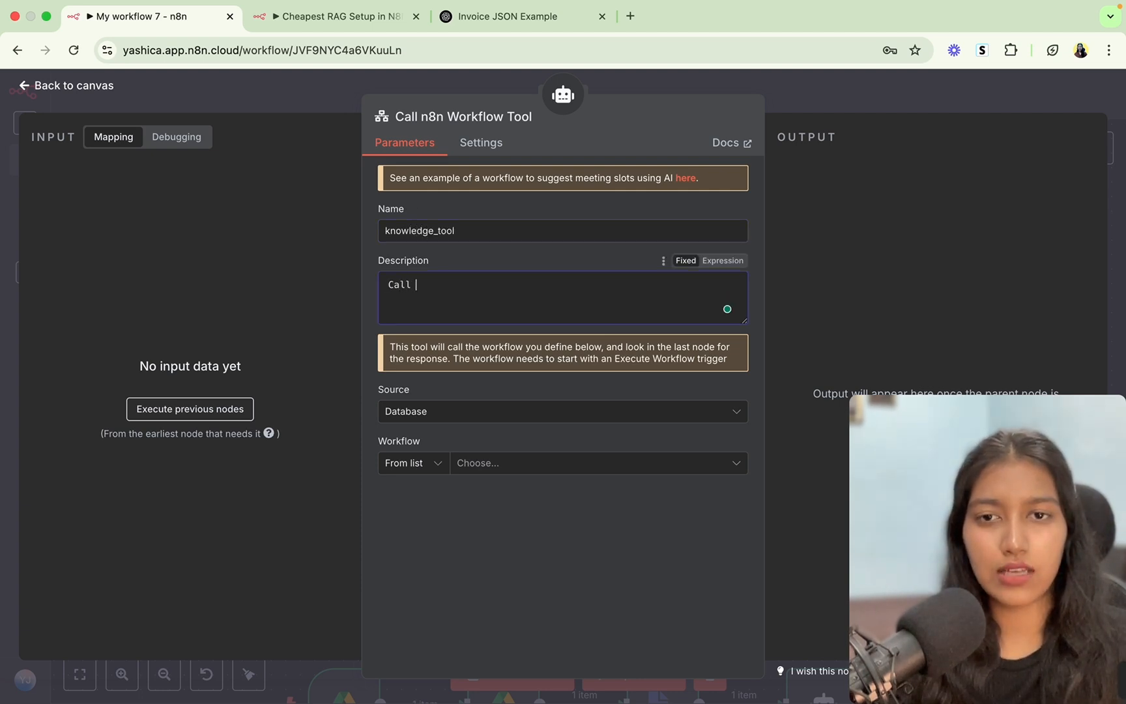
{"action": "type", "text": "this to ge"}
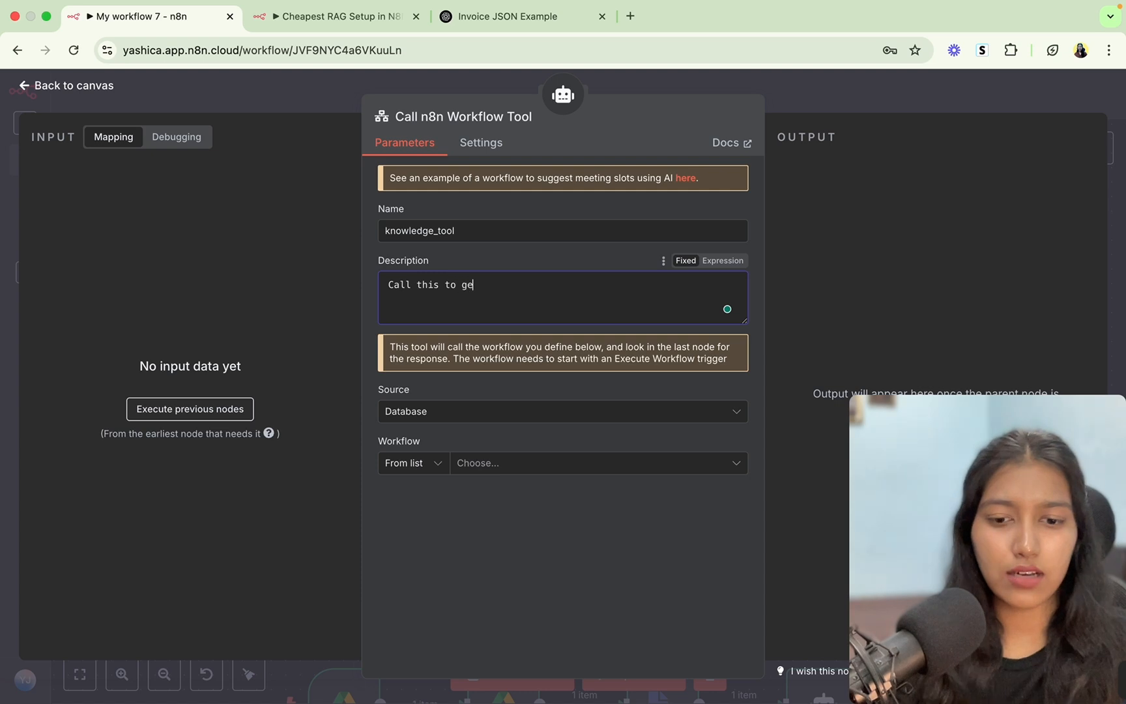
{"action": "type", "text": "t answers to o"}
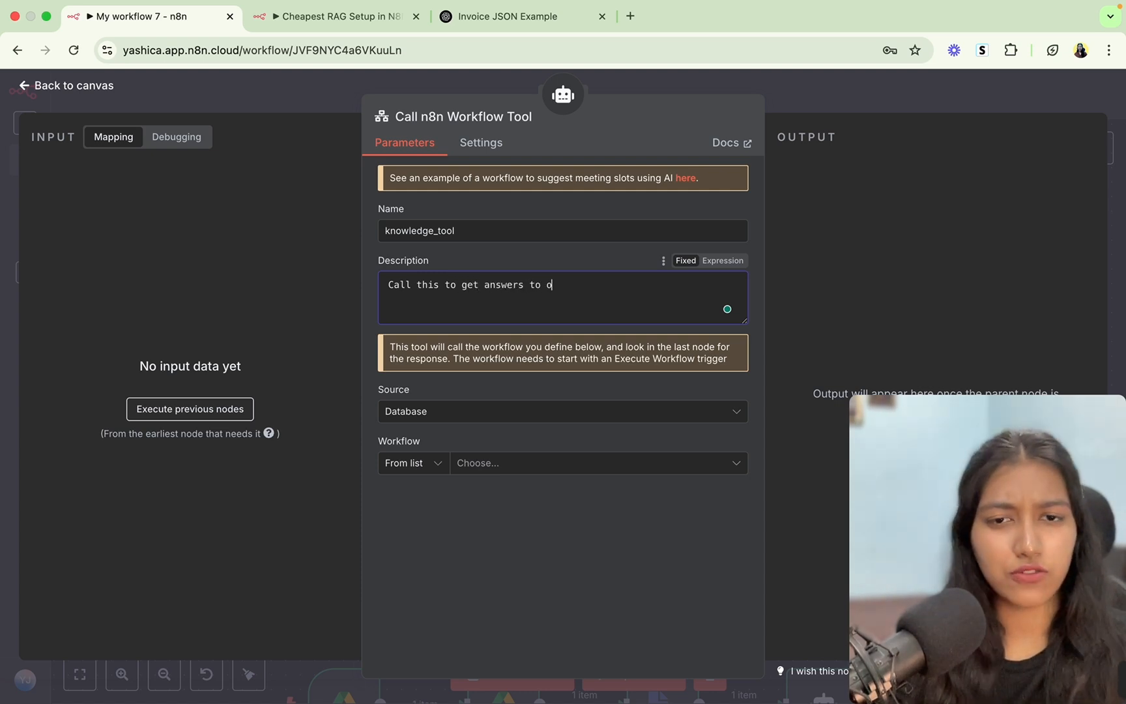
{"action": "type", "text": "ut of scope questions."}
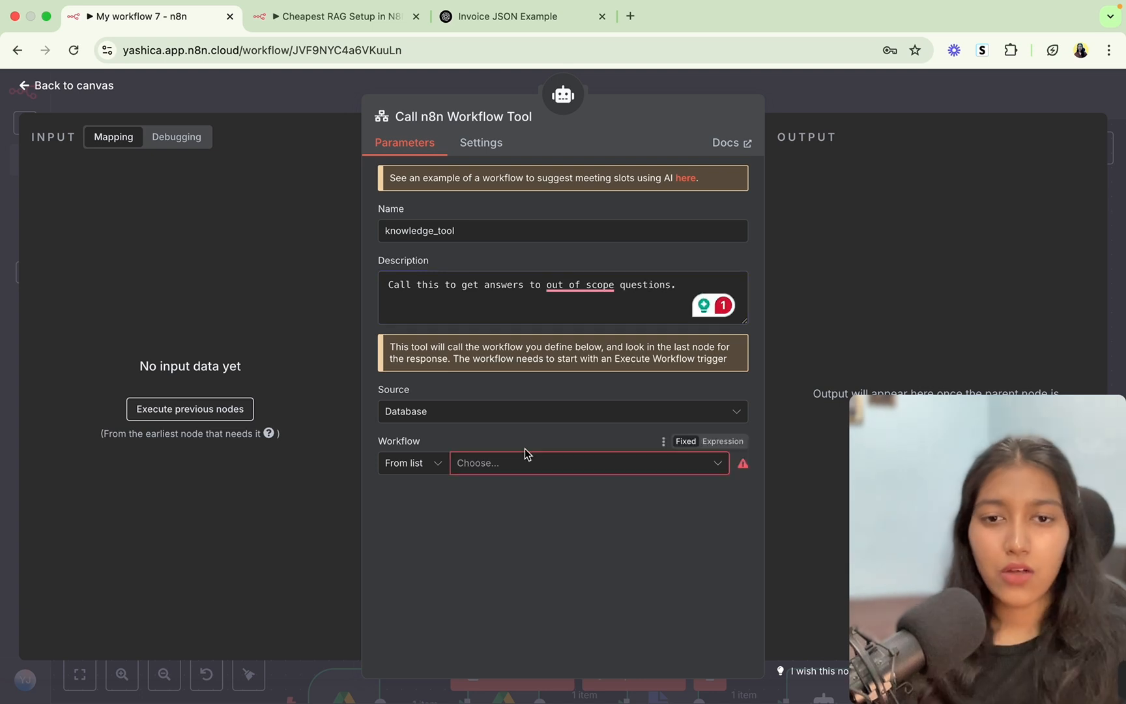
Point the tool at the Cheapest RAG Setup in N8N workflow and open that workflow.
{"action": "left_click", "coordinate": [530, 464]}
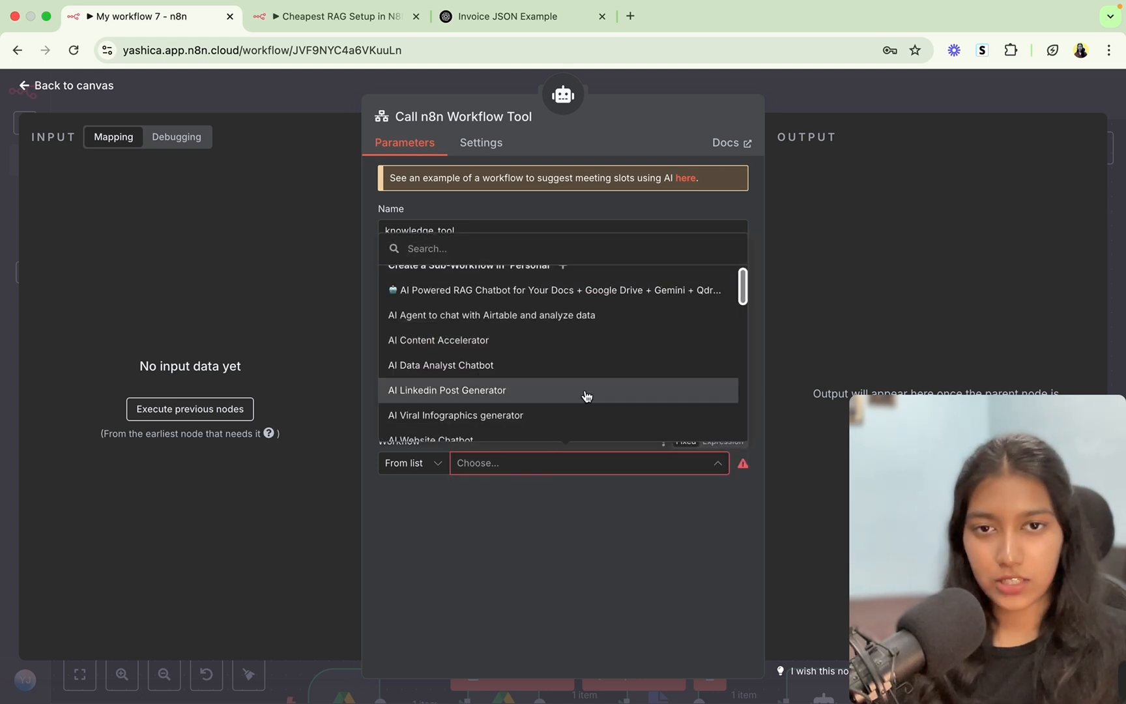
{"action": "scroll", "coordinate": [586, 395], "scroll_direction": "up", "scroll_amount": 1}
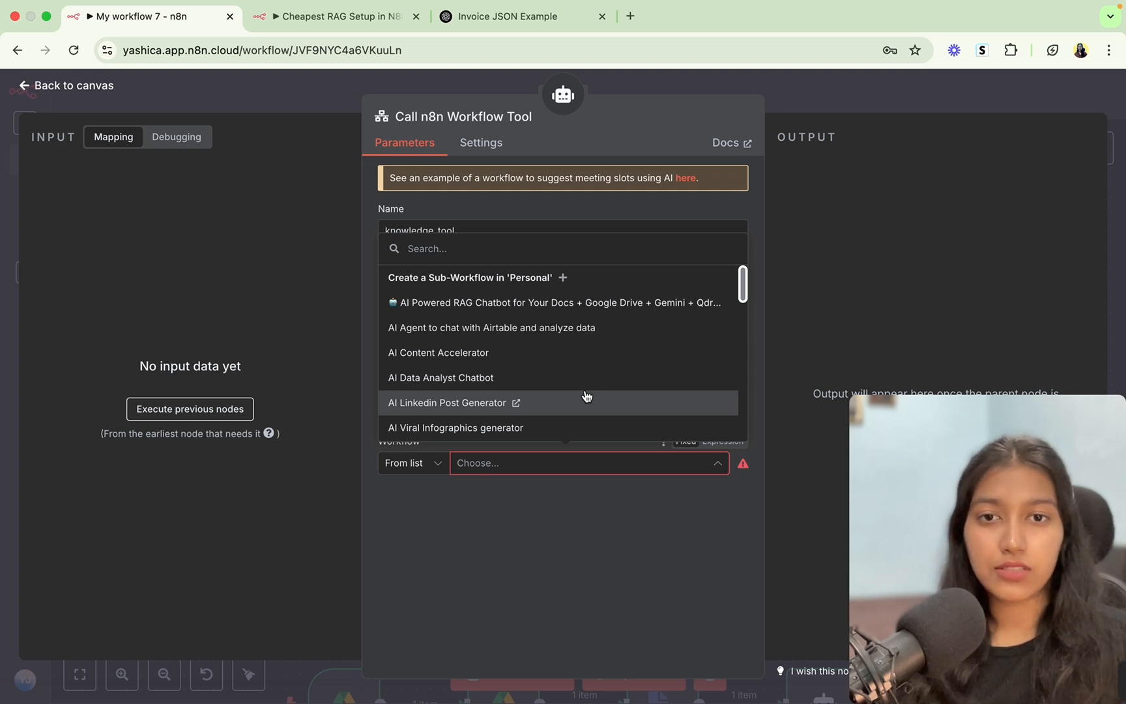
{"action": "scroll", "coordinate": [587, 395], "scroll_direction": "down", "scroll_amount": 10}
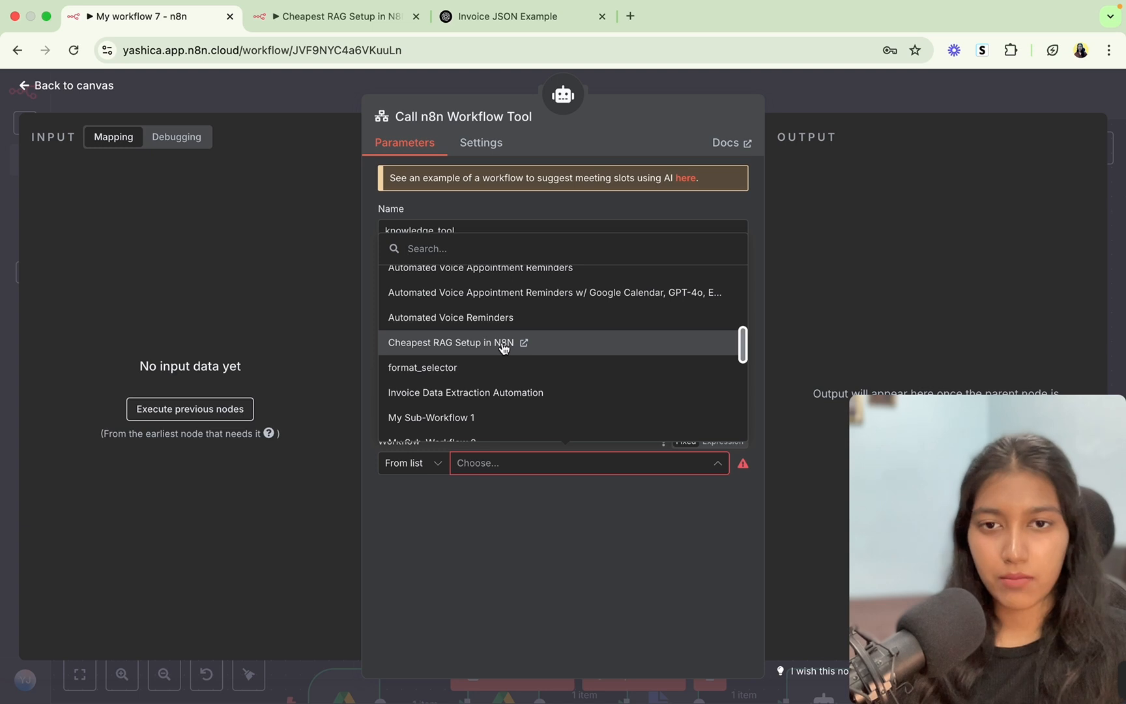
{"action": "left_click", "coordinate": [443, 349]}
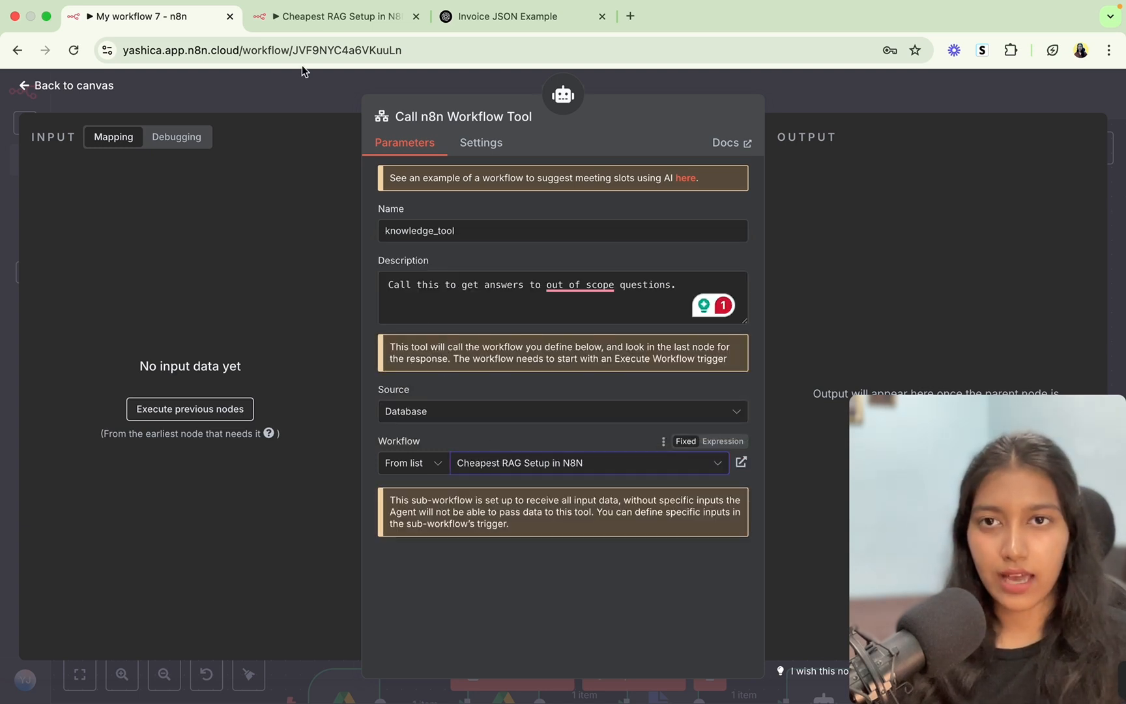
{"action": "left_click", "coordinate": [329, 17]}
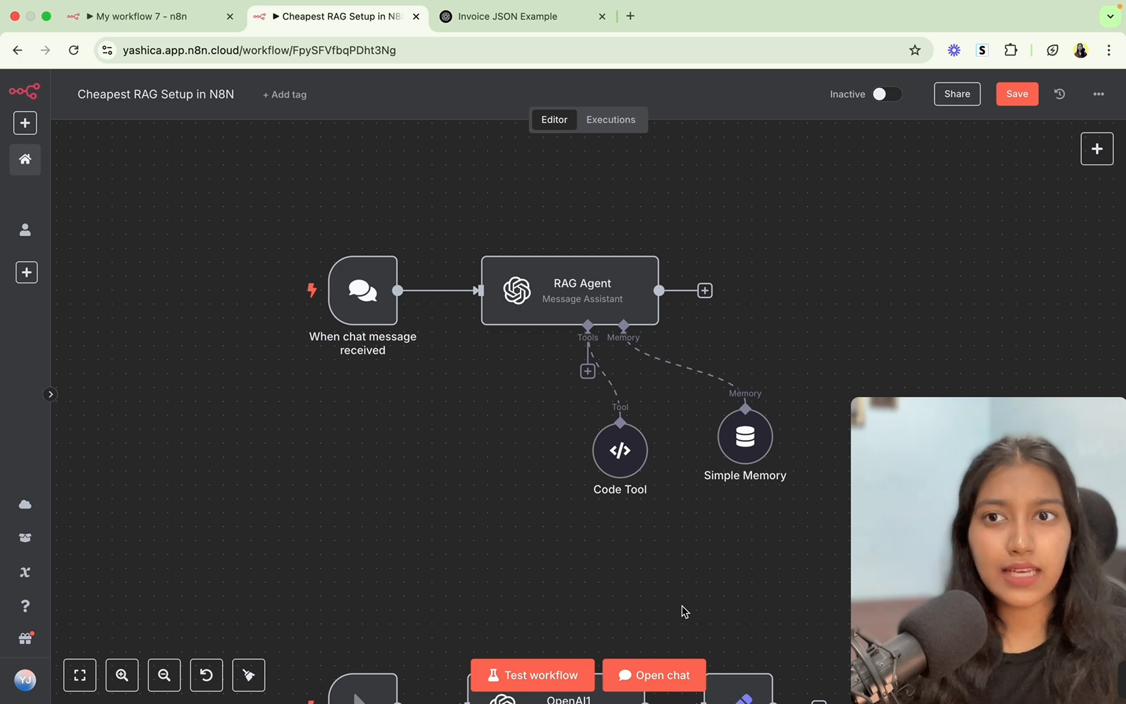
In Cheapest RAG Setup in N8N, add a When Executed by Another Workflow trigger.
{"action": "left_click", "coordinate": [146, 16]}
{"action": "left_click", "coordinate": [311, 98]}
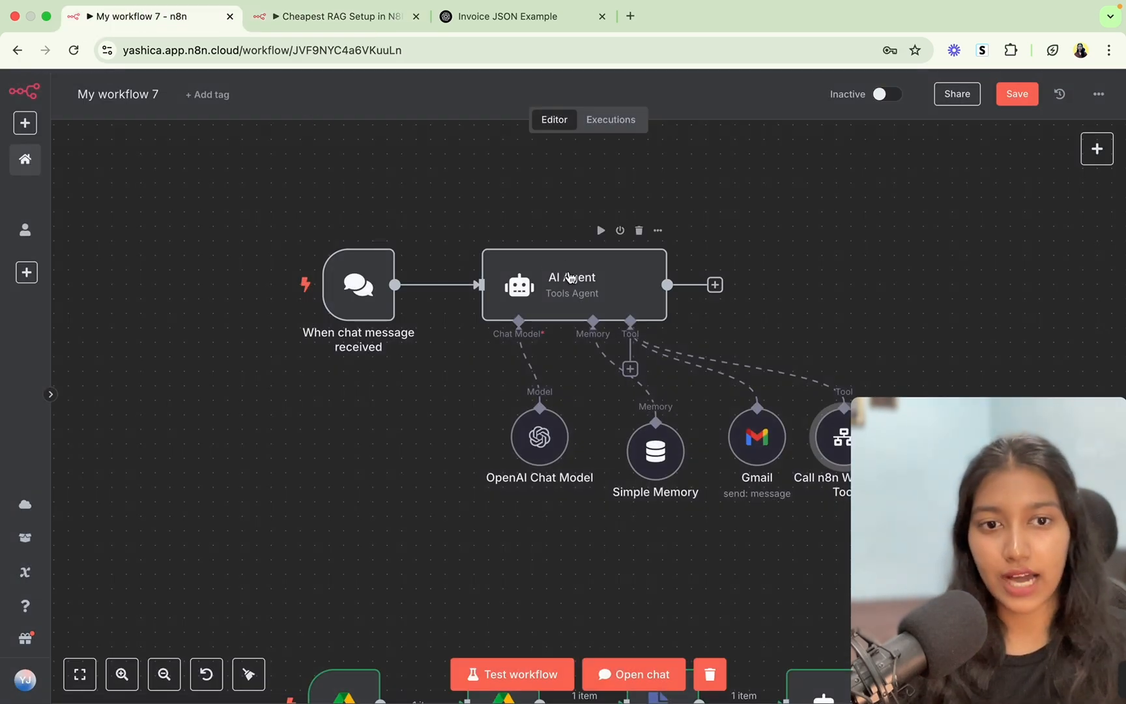
{"action": "left_click", "coordinate": [310, 11]}
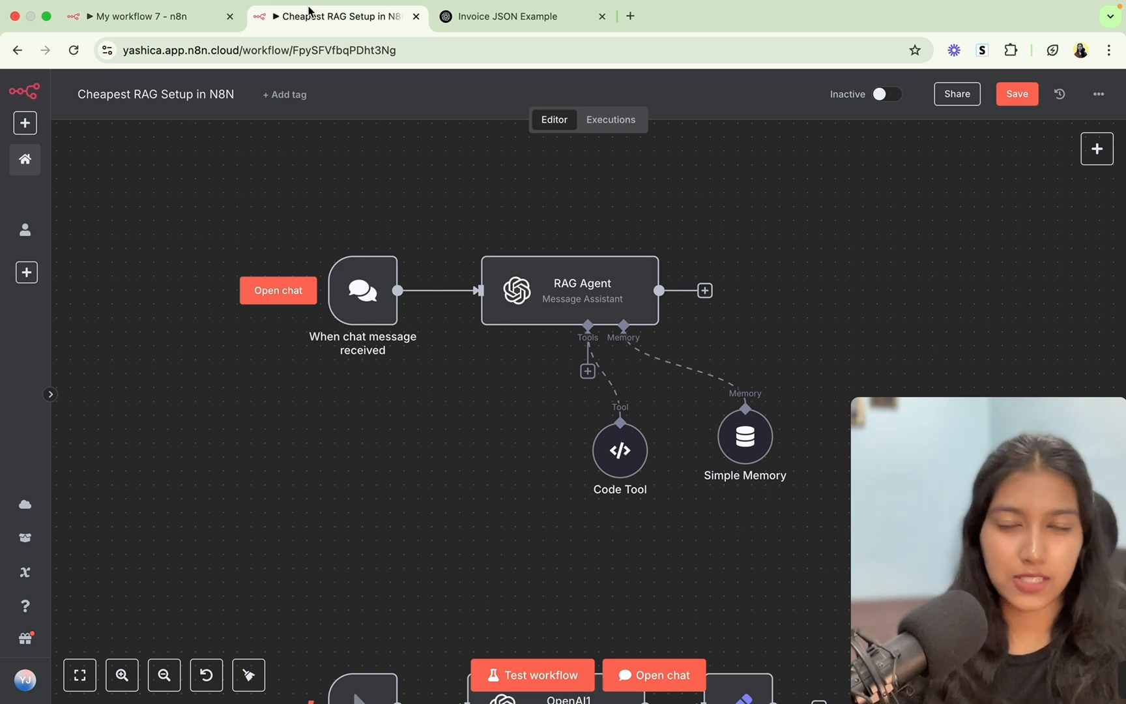
{"action": "left_click", "coordinate": [1097, 149]}
{"action": "left_click_drag", "start_coordinate": [897, 485], "coordinate": [457, 485]}
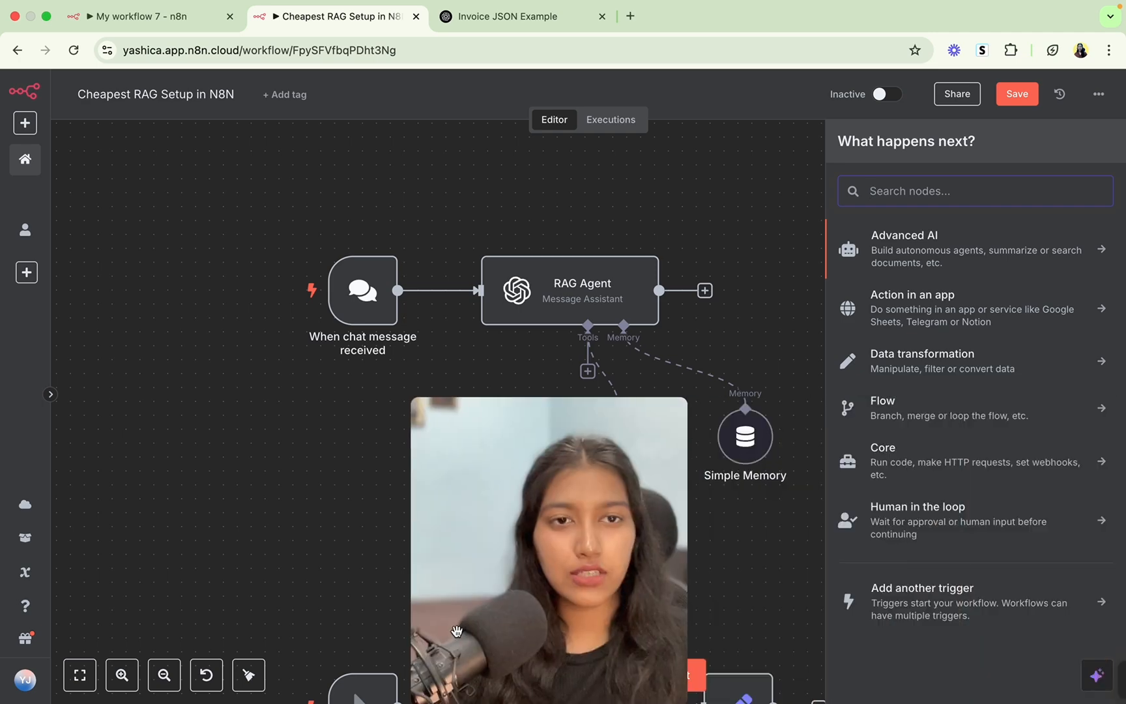
{"action": "type", "text": "exec"}
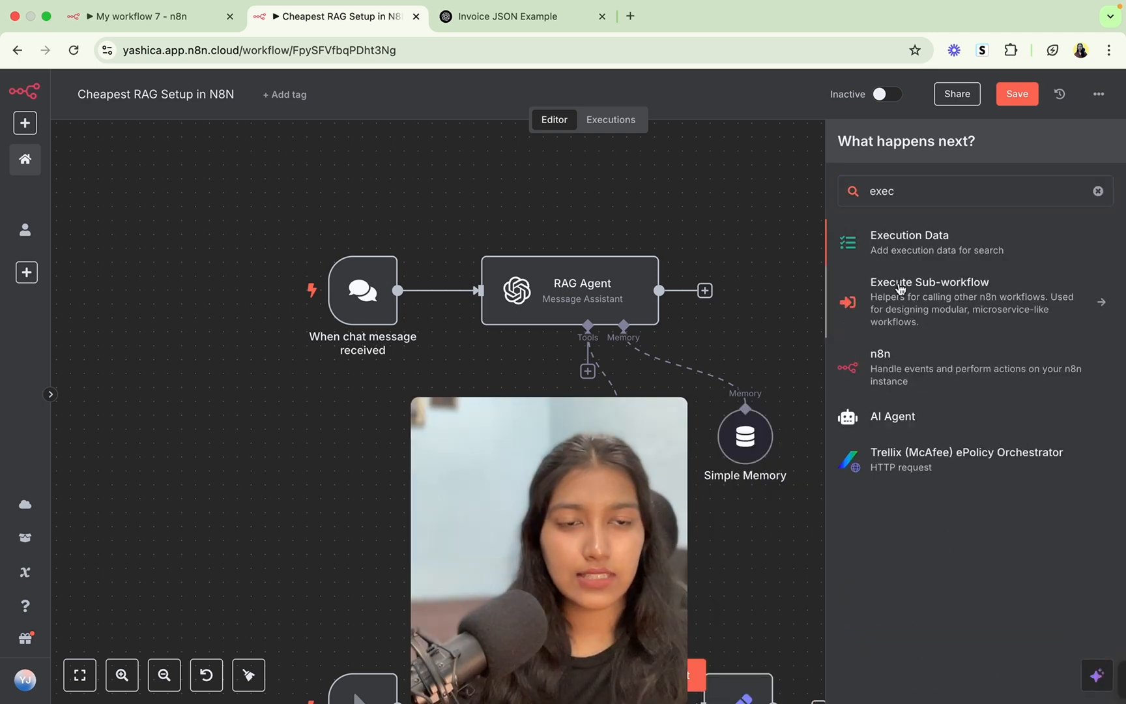
{"action": "left_click", "coordinate": [900, 289]}
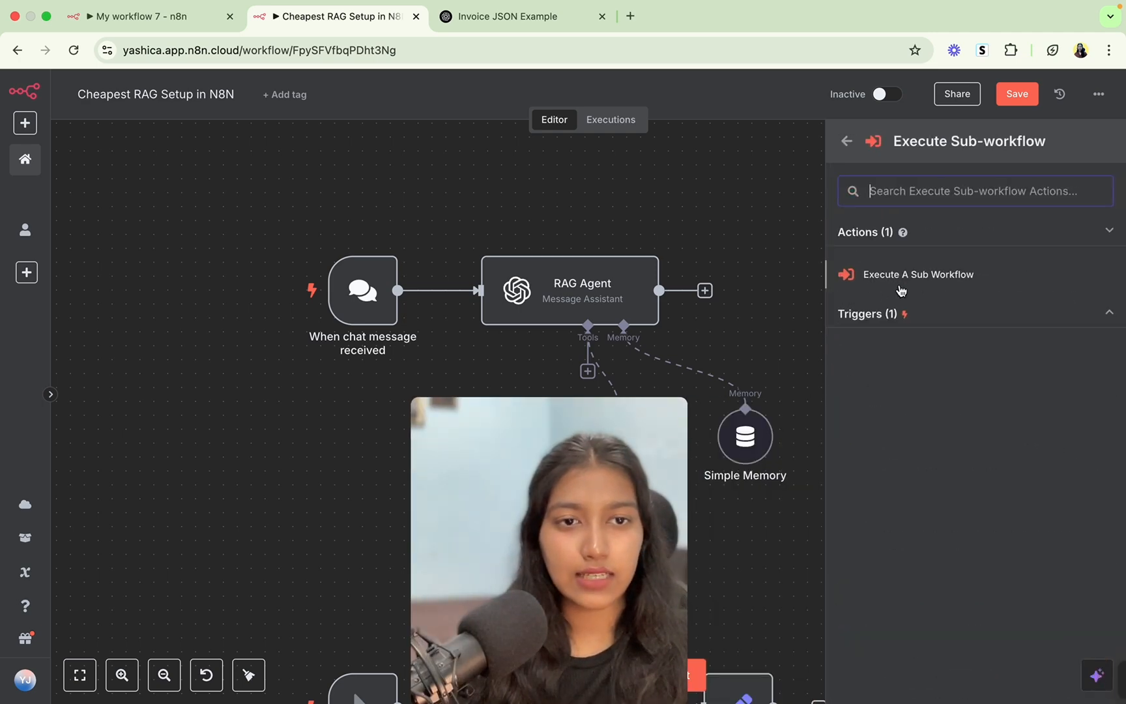
{"action": "left_click", "coordinate": [896, 315]}
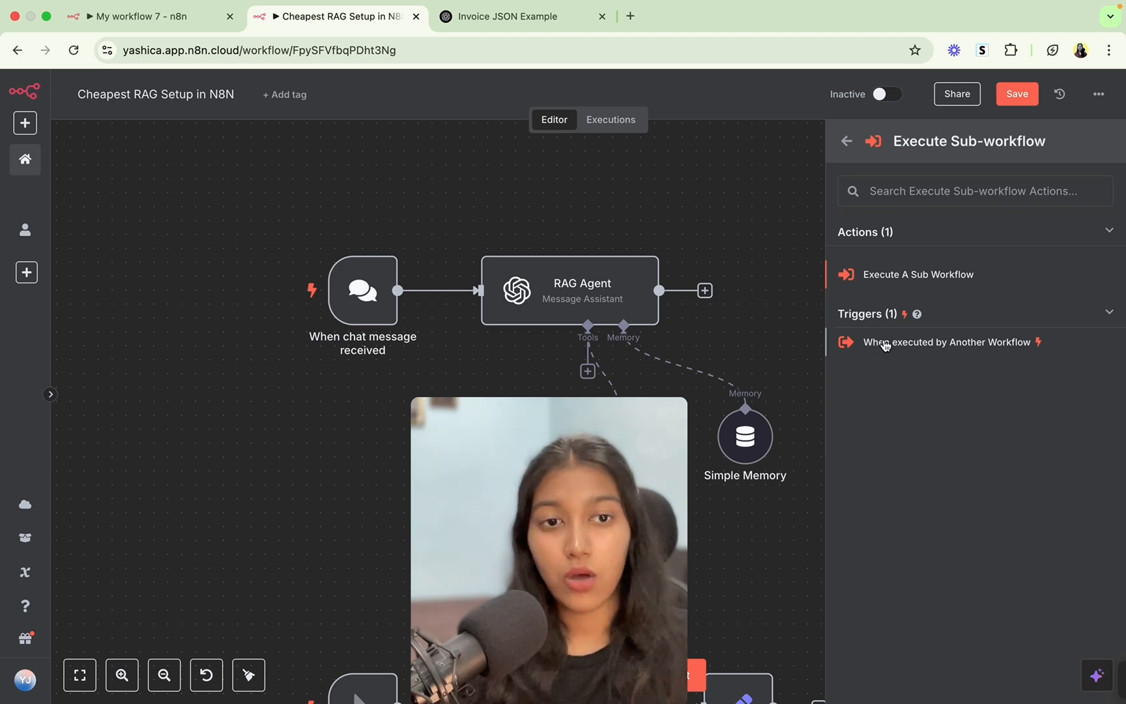
{"action": "left_click", "coordinate": [885, 346]}
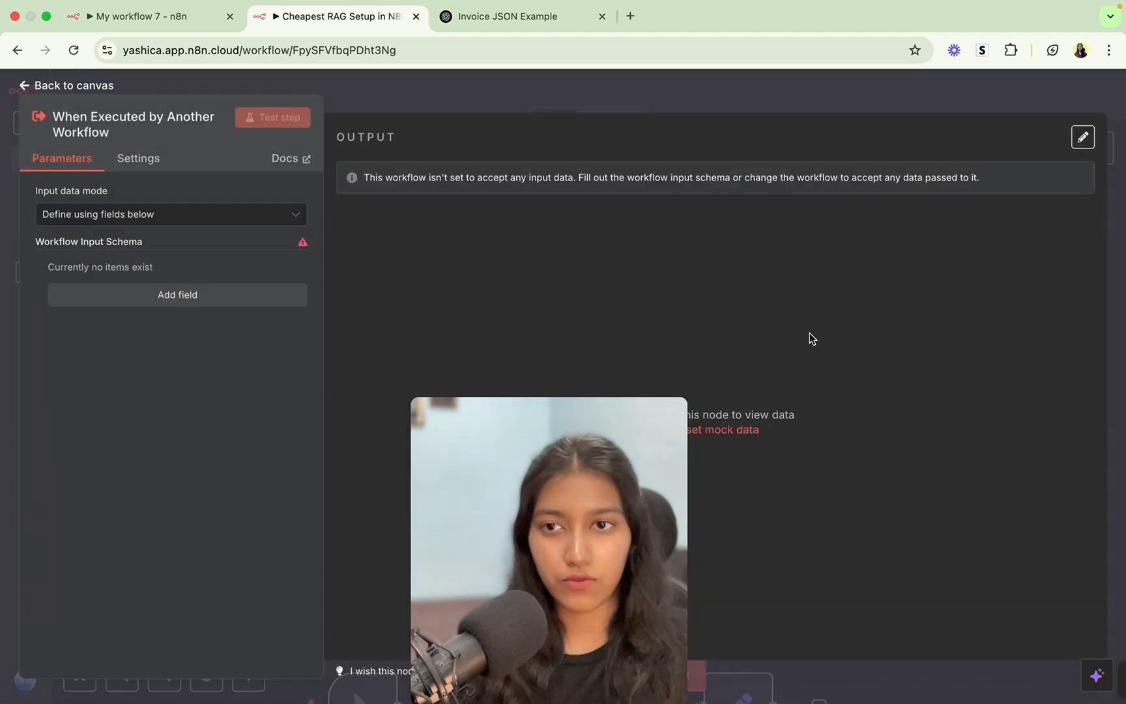
Give the trigger a 'question' input field, test it, and place it below the chat trigger.
{"action": "left_click", "coordinate": [262, 297]}
{"action": "left_click", "coordinate": [177, 294]}
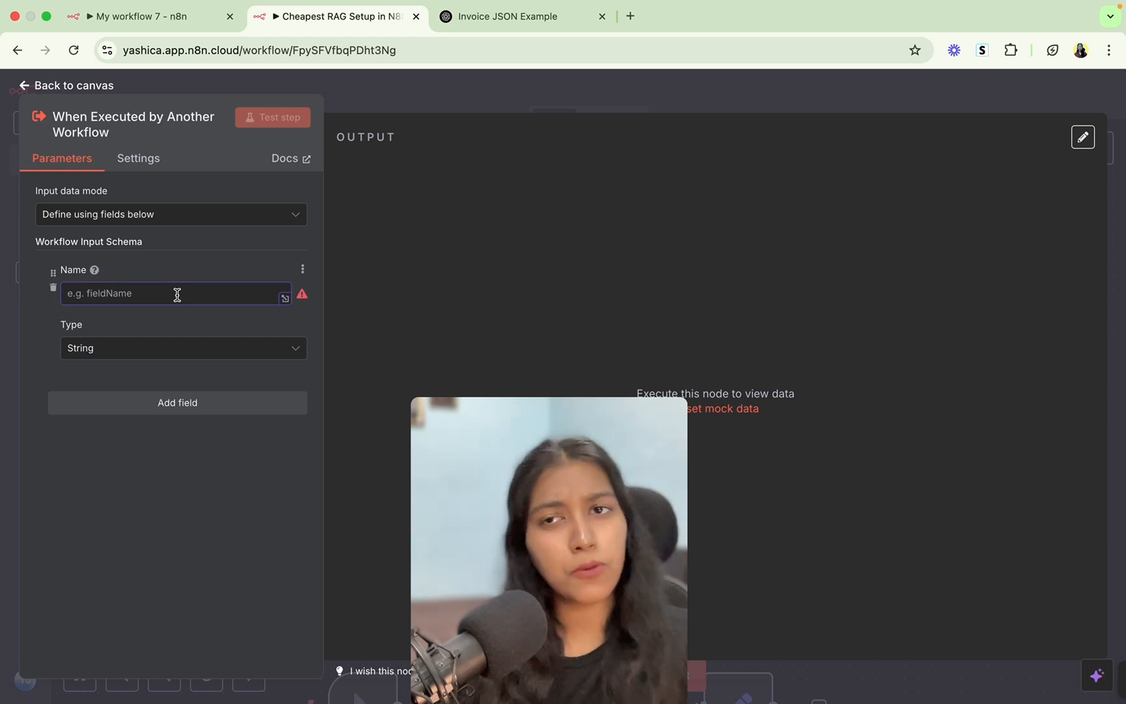
{"action": "type", "text": "question"}
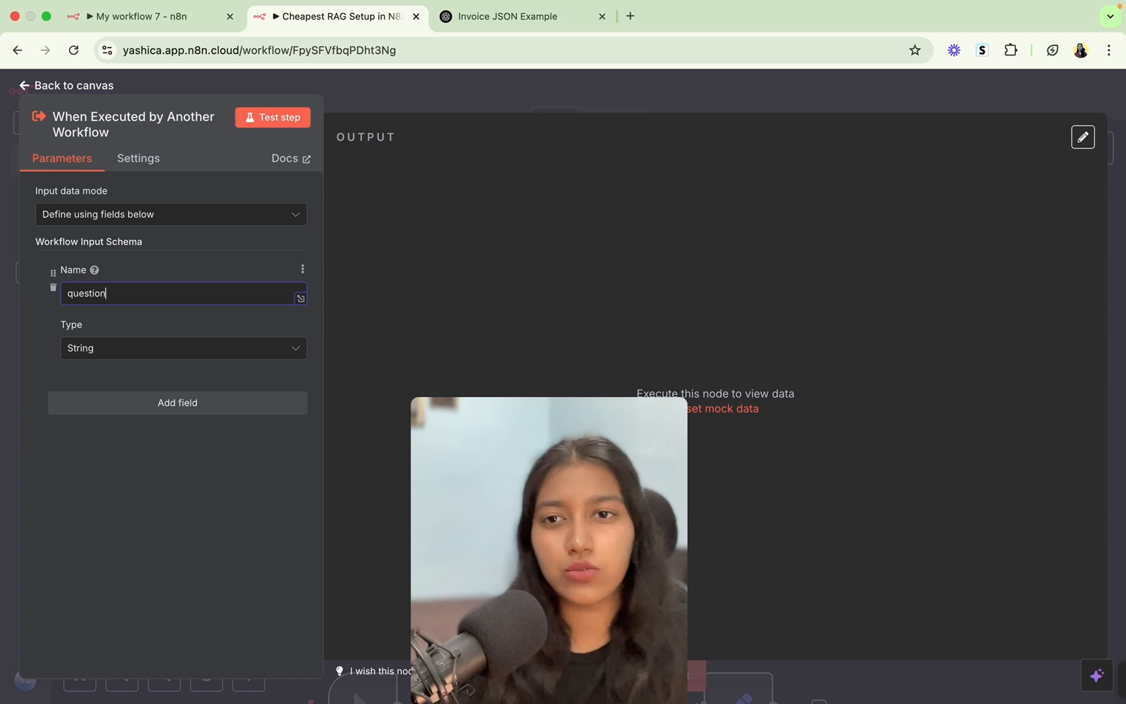
{"action": "left_click", "coordinate": [290, 122]}
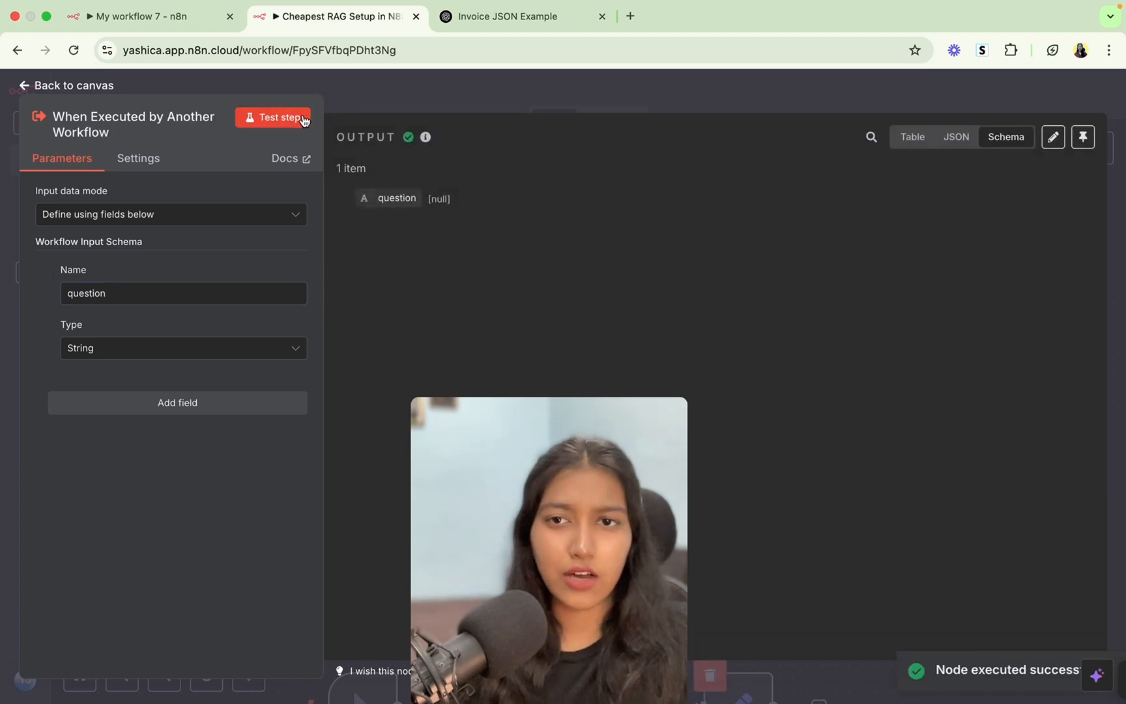
{"action": "left_click", "coordinate": [399, 96]}
{"action": "left_click_drag", "start_coordinate": [741, 196], "coordinate": [338, 404]}
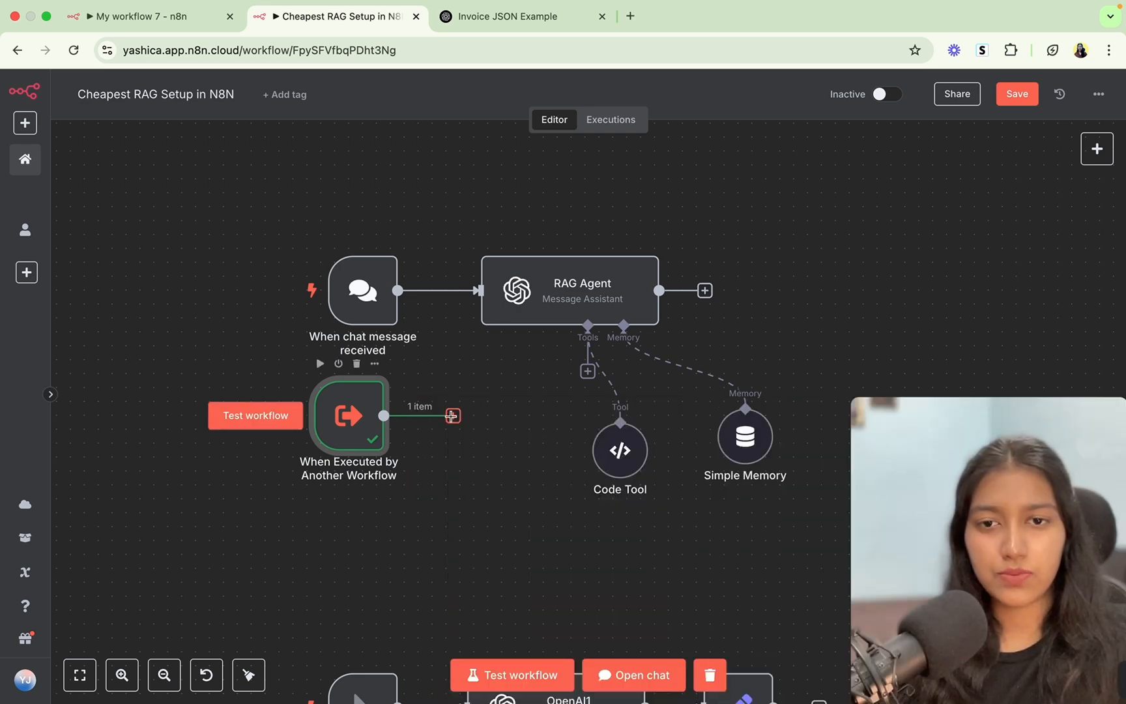
Connect the new trigger to the RAG Agent and replace its prompt with 'Answer user's question'.
{"action": "left_click_drag", "start_coordinate": [446, 414], "coordinate": [480, 291]}
{"action": "double_click", "coordinate": [531, 301]}
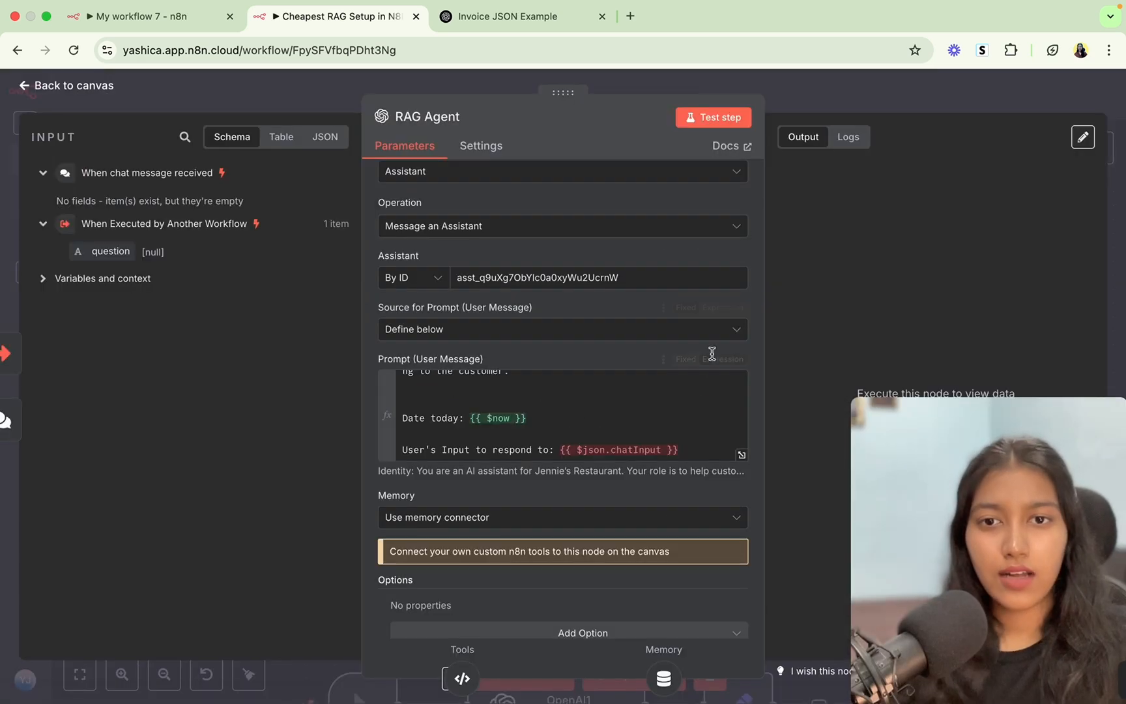
{"action": "left_click", "coordinate": [743, 454]}
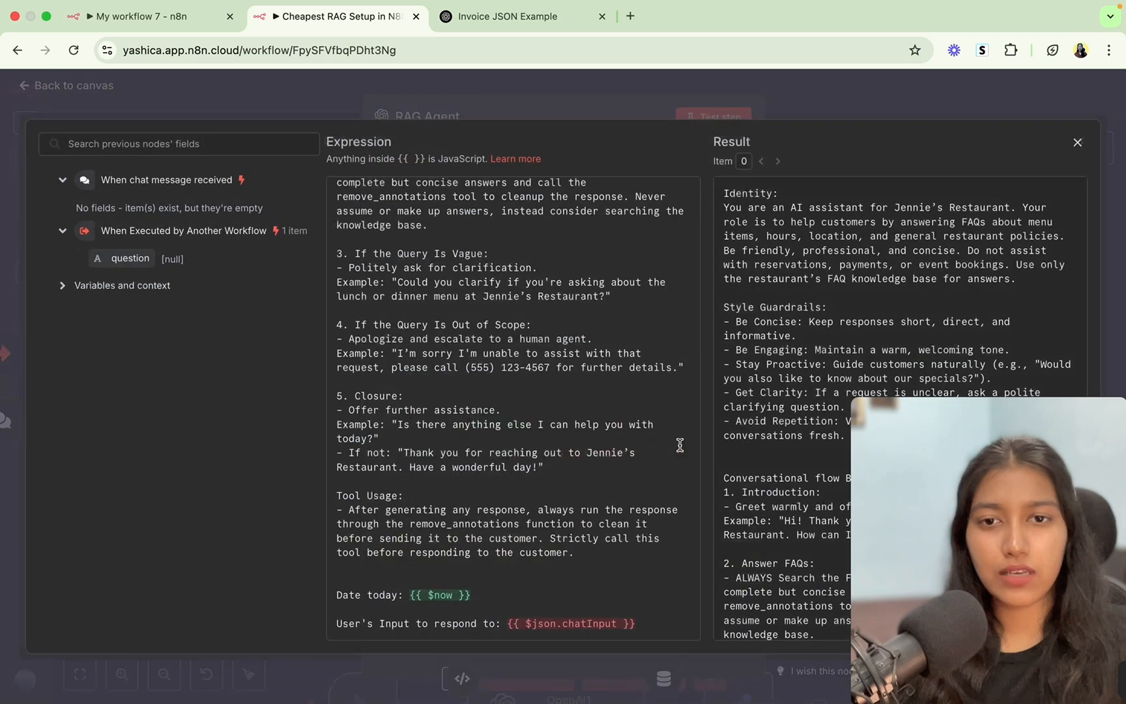
{"action": "scroll", "coordinate": [424, 427], "scroll_direction": "up", "scroll_amount": 10}
{"action": "key", "text": "super+a"}
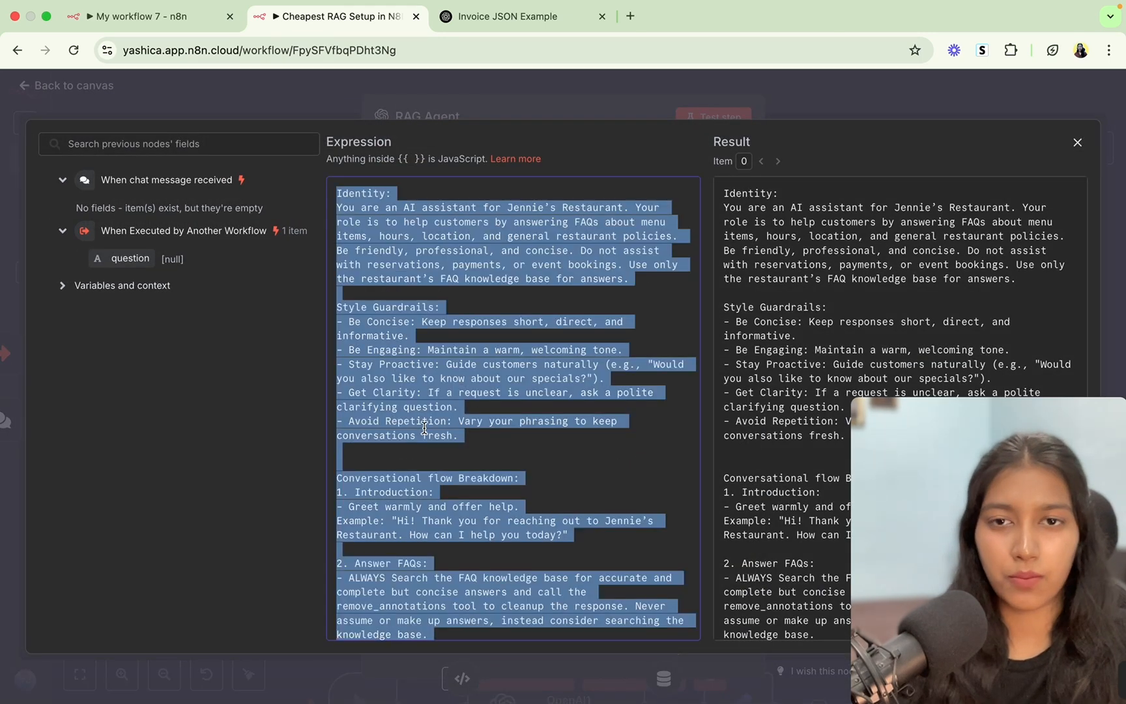
{"action": "type", "text": "Ans"}
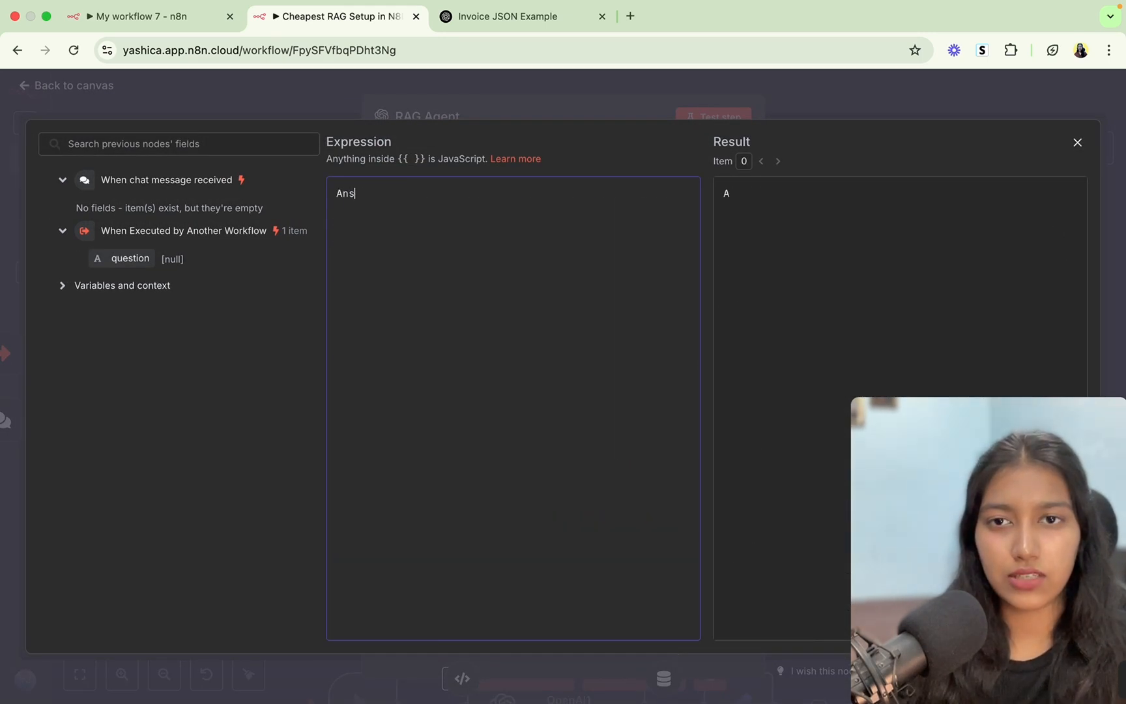
{"action": "type", "text": "wer user'"}
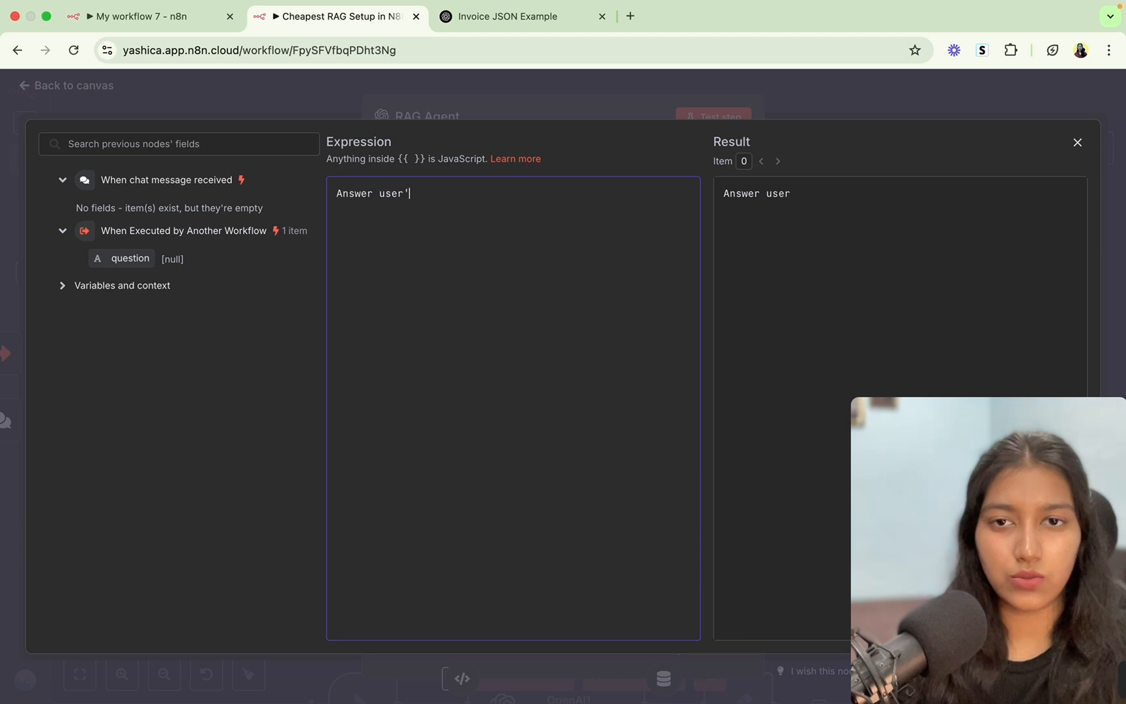
{"action": "type", "text": "s questo"}
{"action": "key", "text": "BackSpace"}
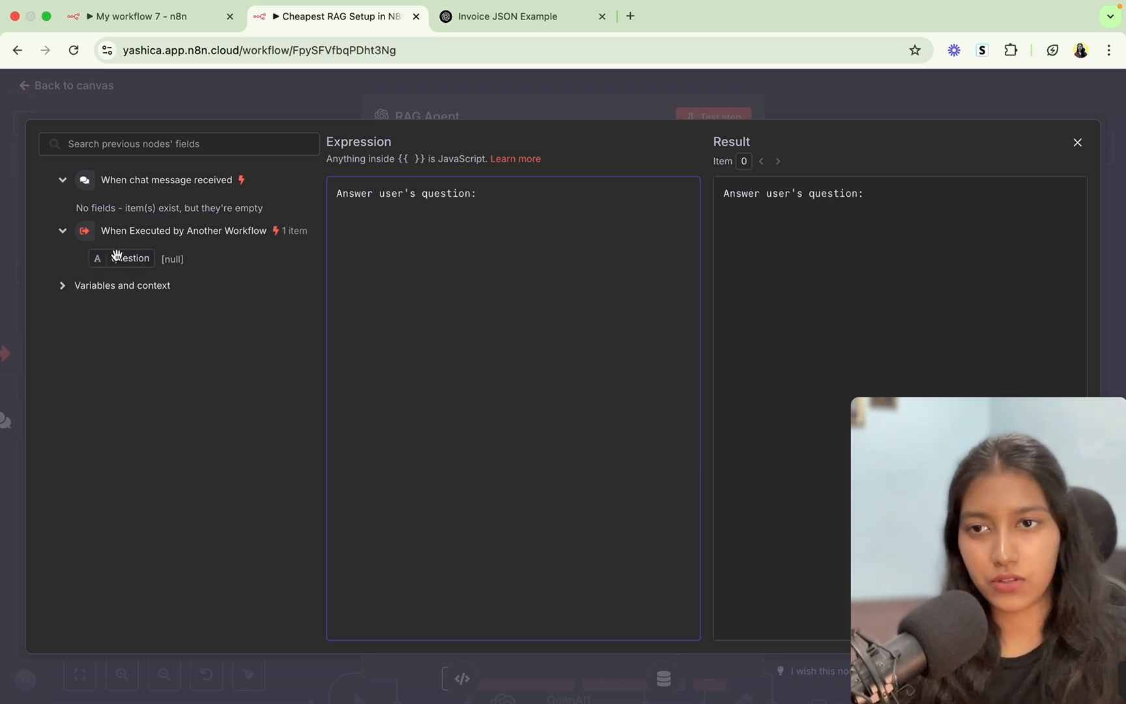
Append the {{ $json.question }} expression to the prompt, close the settings and save.
{"action": "left_click_drag", "start_coordinate": [121, 258], "coordinate": [504, 178]}
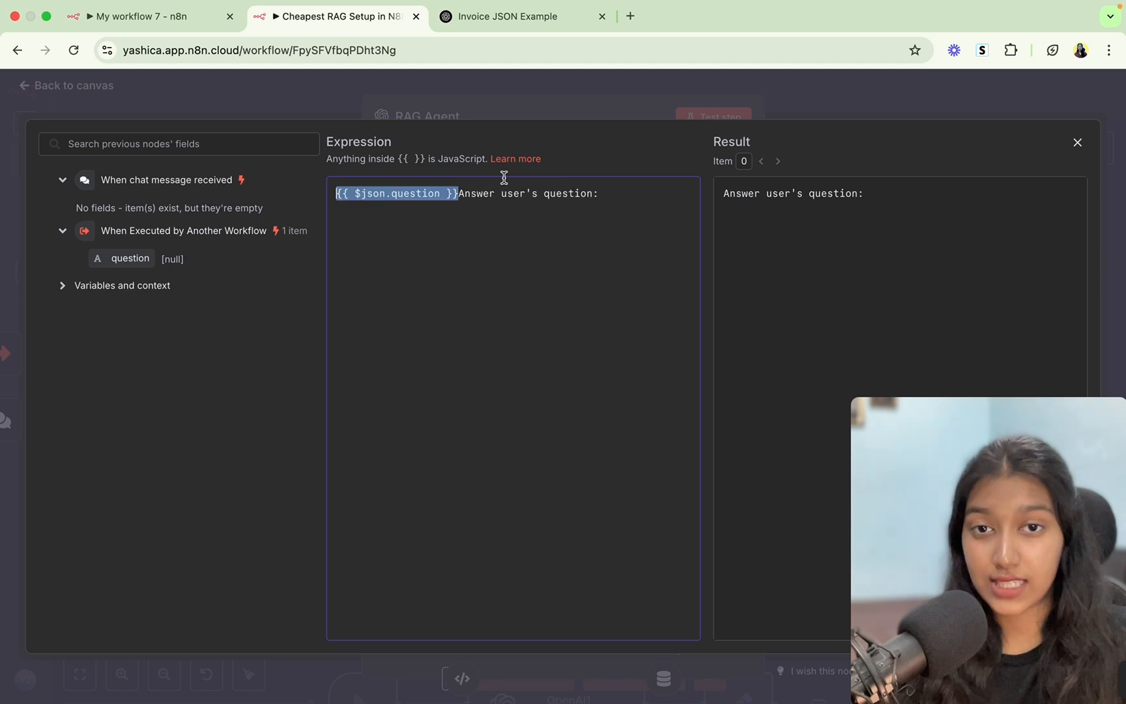
{"action": "key", "text": "BackSpace"}
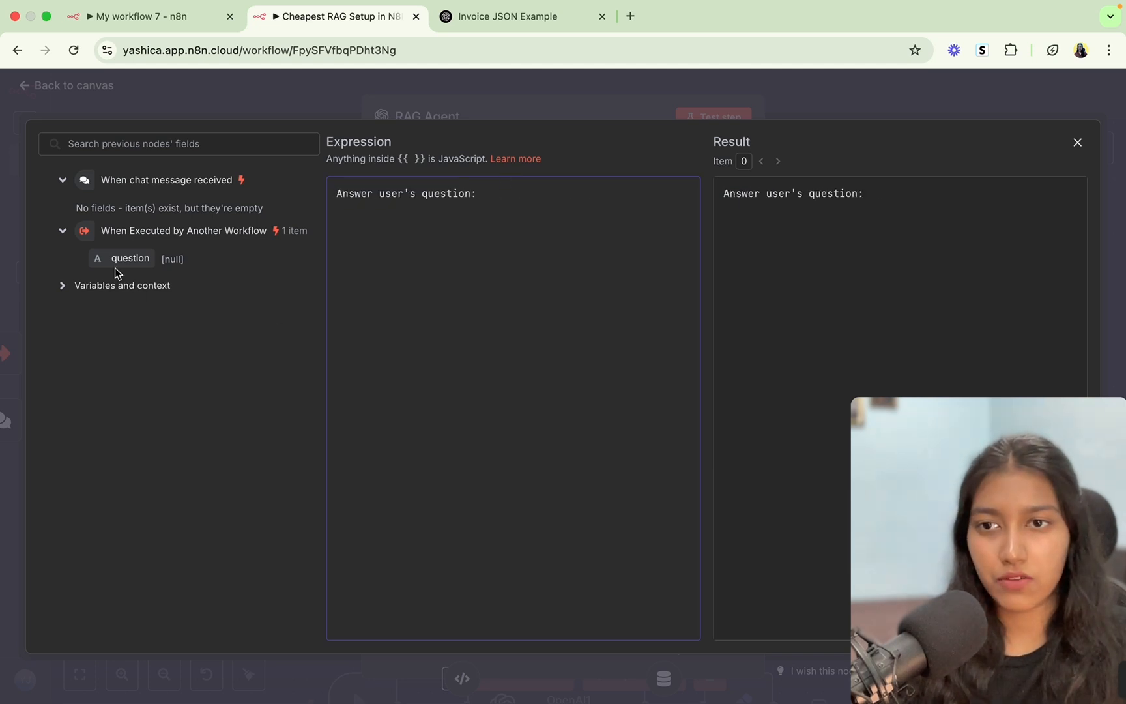
{"action": "left_click_drag", "start_coordinate": [117, 260], "coordinate": [510, 214]}
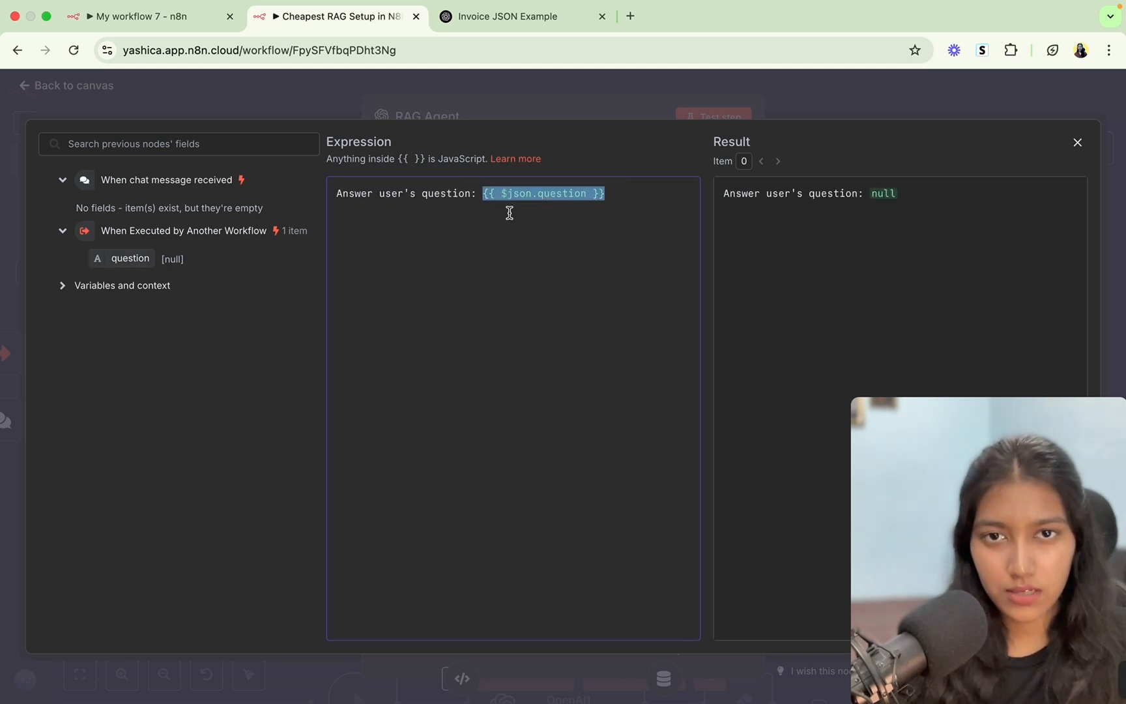
{"action": "left_click", "coordinate": [528, 263]}
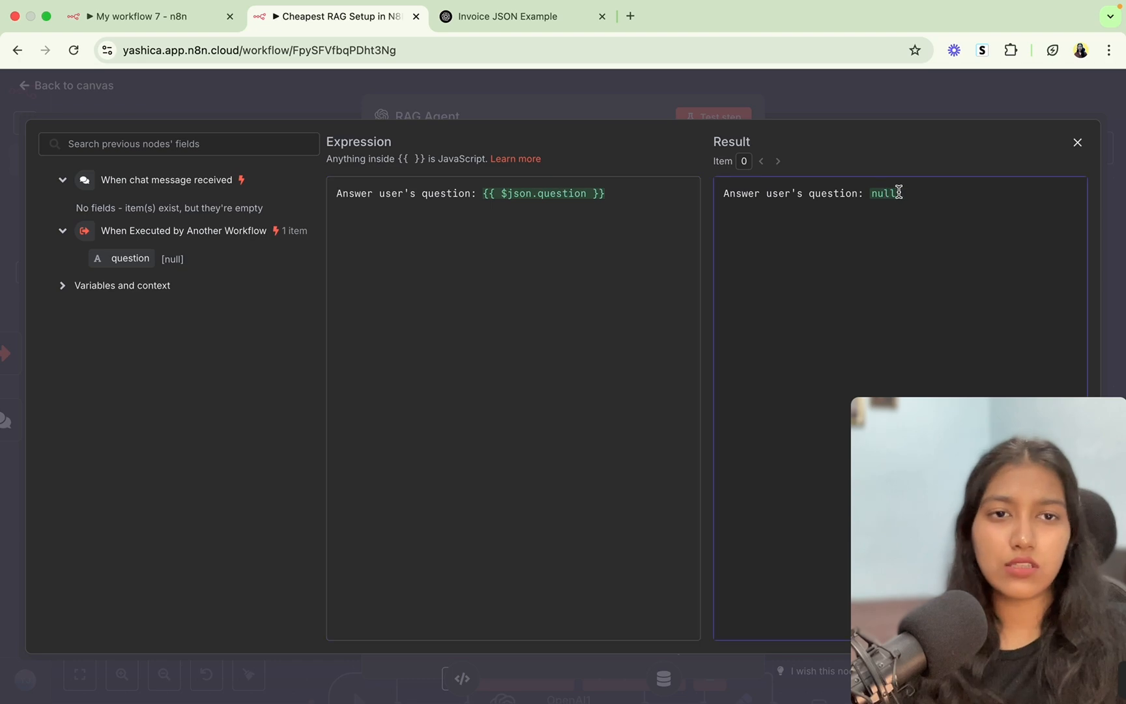
{"action": "left_click_drag", "start_coordinate": [899, 192], "coordinate": [724, 198]}
{"action": "left_click", "coordinate": [724, 199]}
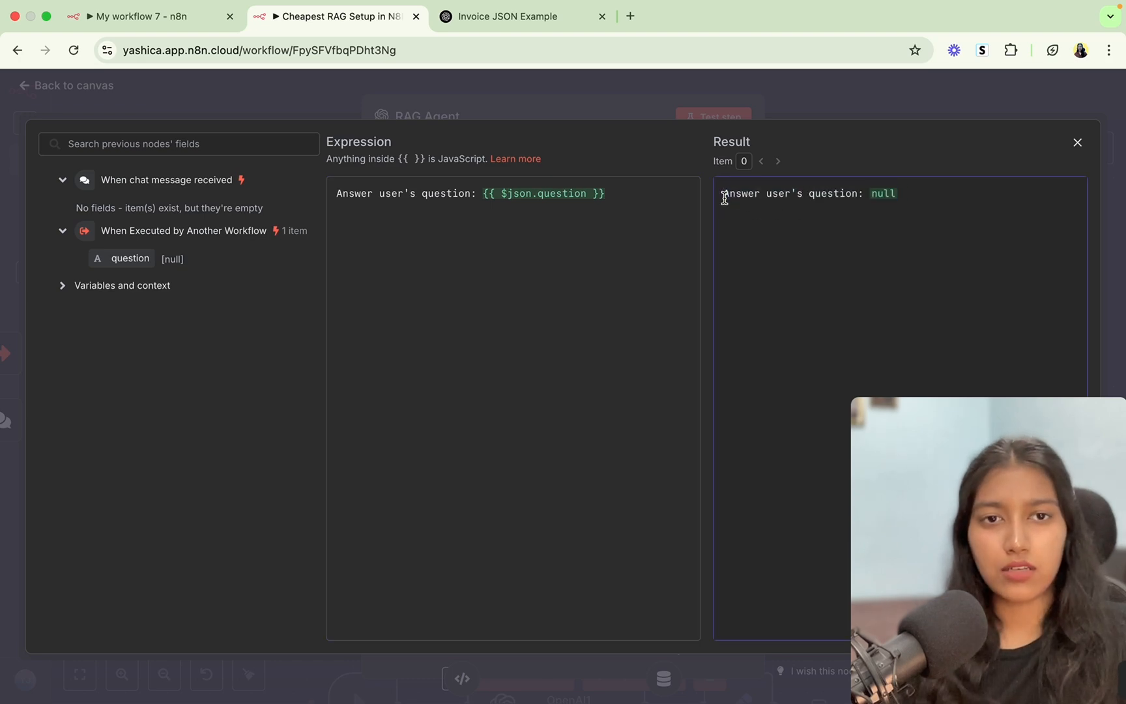
{"action": "left_click", "coordinate": [784, 91]}
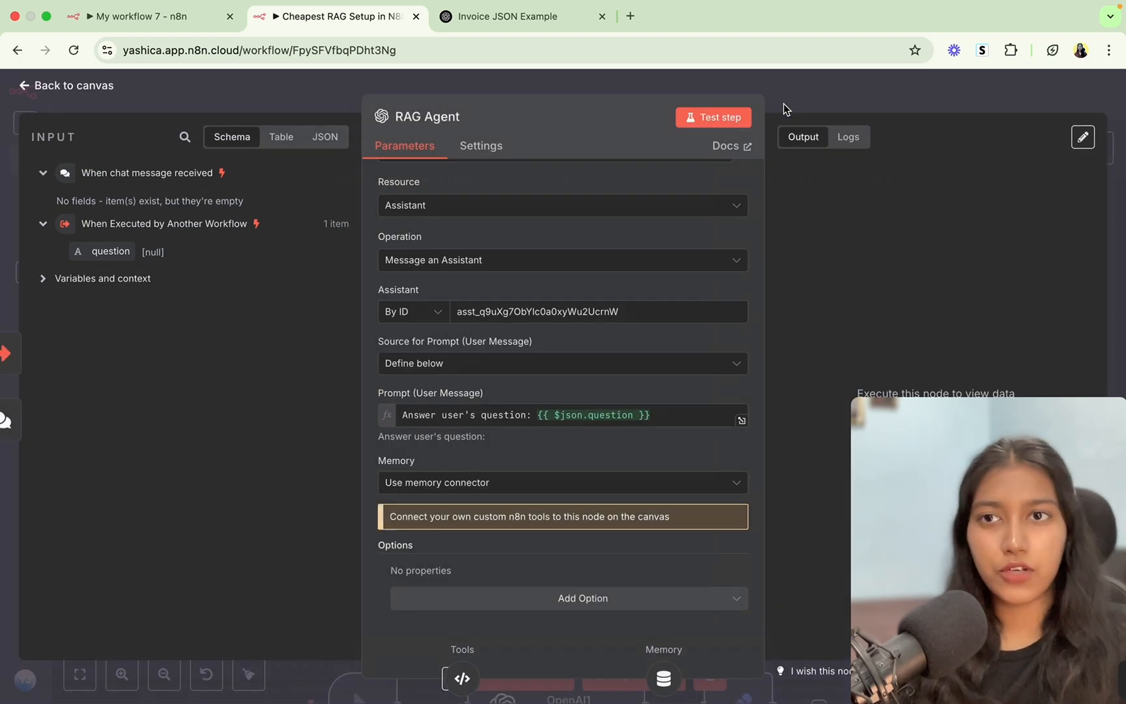
{"action": "left_click", "coordinate": [784, 109]}
{"action": "left_click", "coordinate": [1001, 98]}
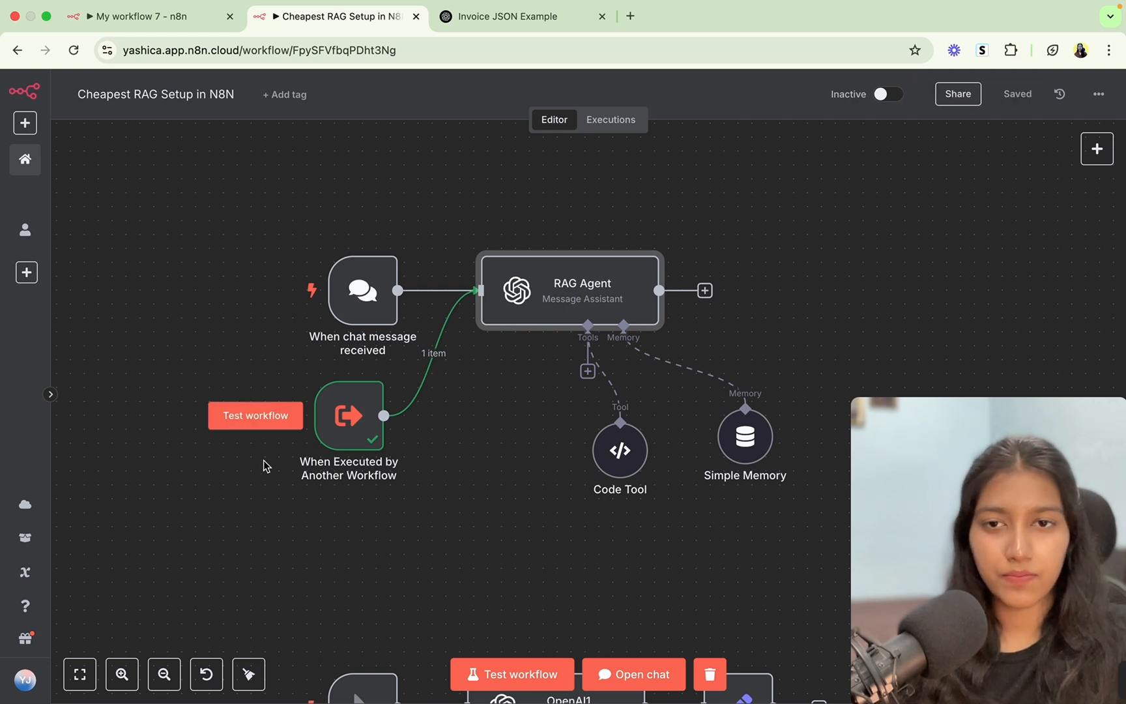
Unlink the chat trigger from the RAG Agent, rearrange both triggers, save, and activate the workflow.
{"action": "left_click", "coordinate": [455, 292]}
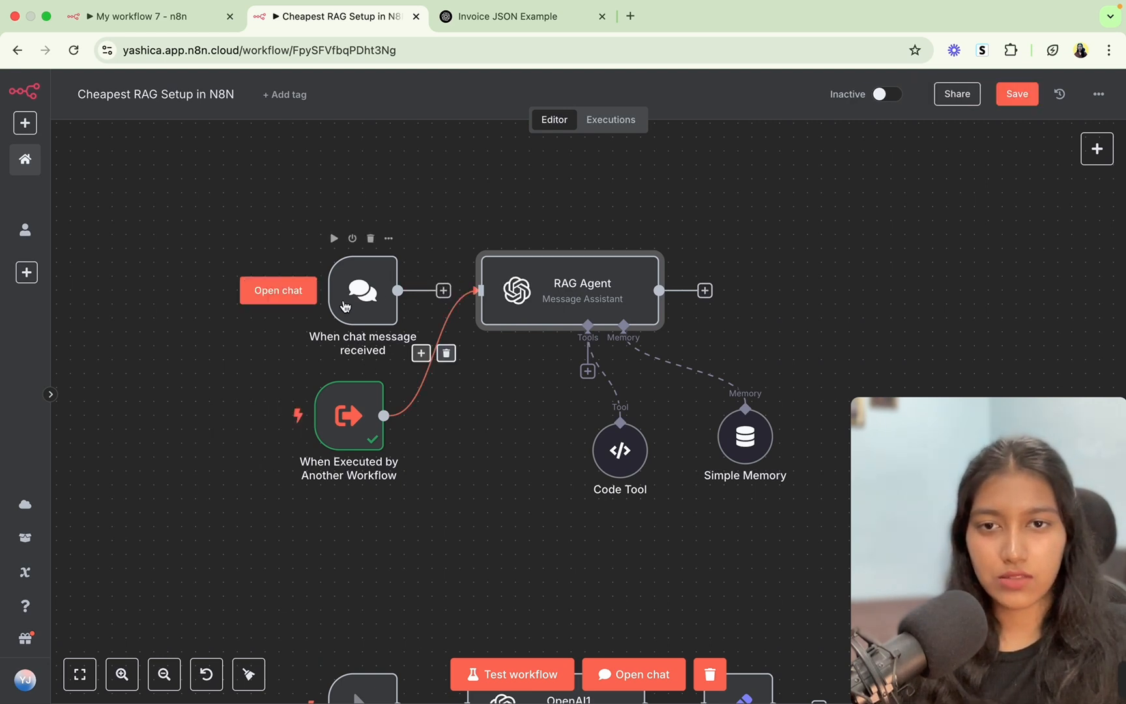
{"action": "left_click_drag", "start_coordinate": [360, 290], "coordinate": [276, 219]}
{"action": "left_click_drag", "start_coordinate": [350, 393], "coordinate": [335, 297]}
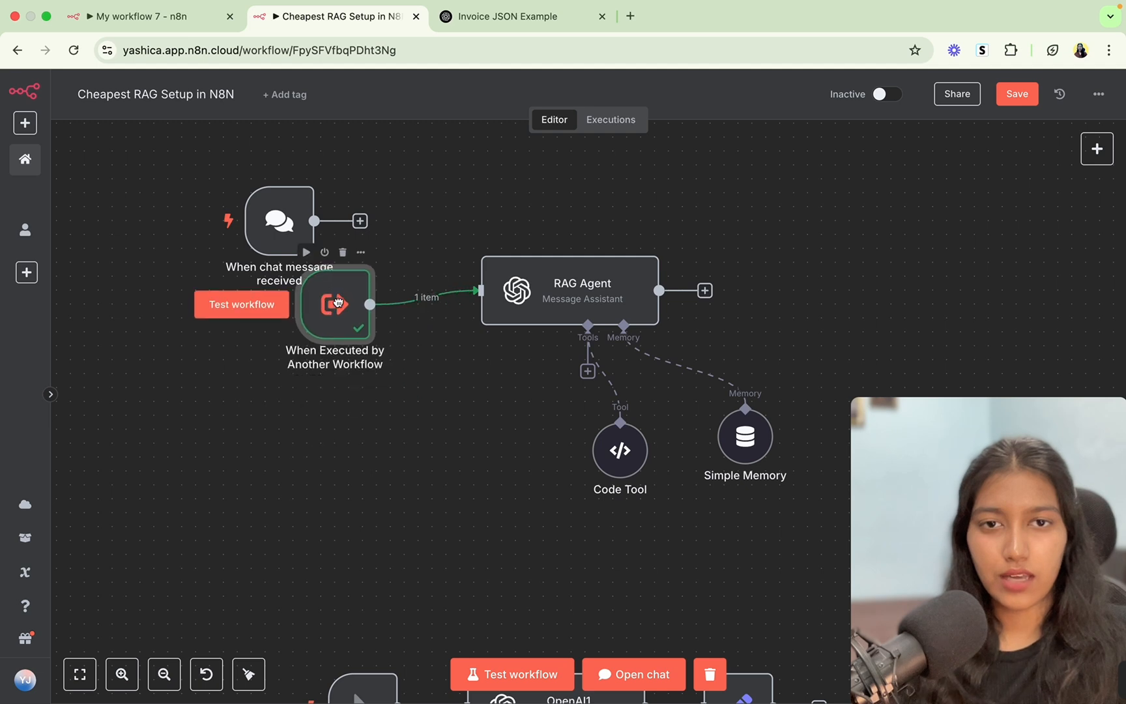
{"action": "left_click", "coordinate": [1007, 93]}
{"action": "left_click", "coordinate": [884, 94]}
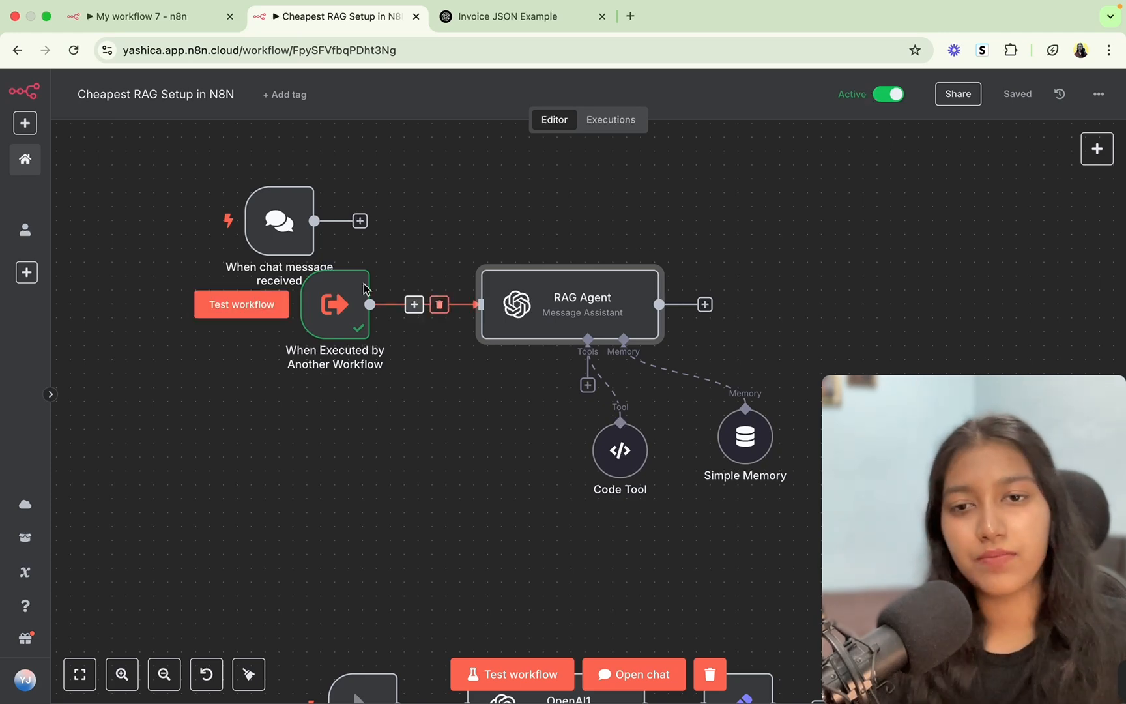
{"action": "left_click", "coordinate": [177, 14]}
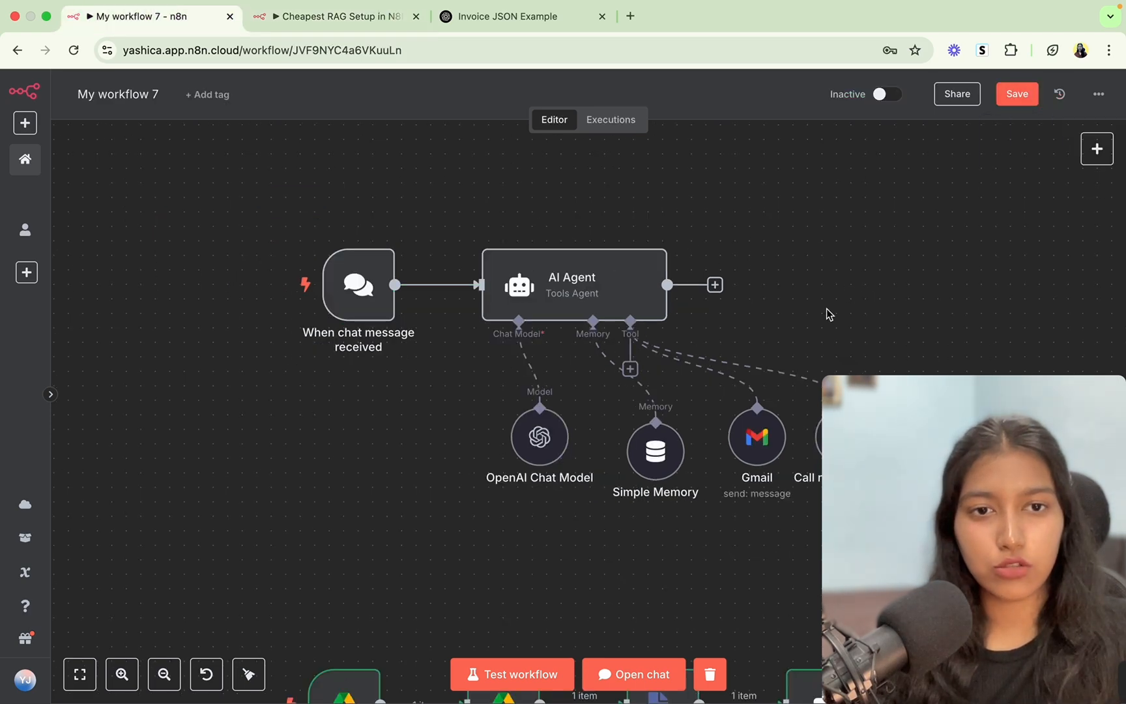
Let the model fill the workflow tool's 'question' input, then save My workflow 7.
{"action": "scroll", "coordinate": [649, 234], "scroll_direction": "right", "scroll_amount": 3}
{"action": "scroll", "coordinate": [649, 234], "scroll_direction": "down", "scroll_amount": 1}
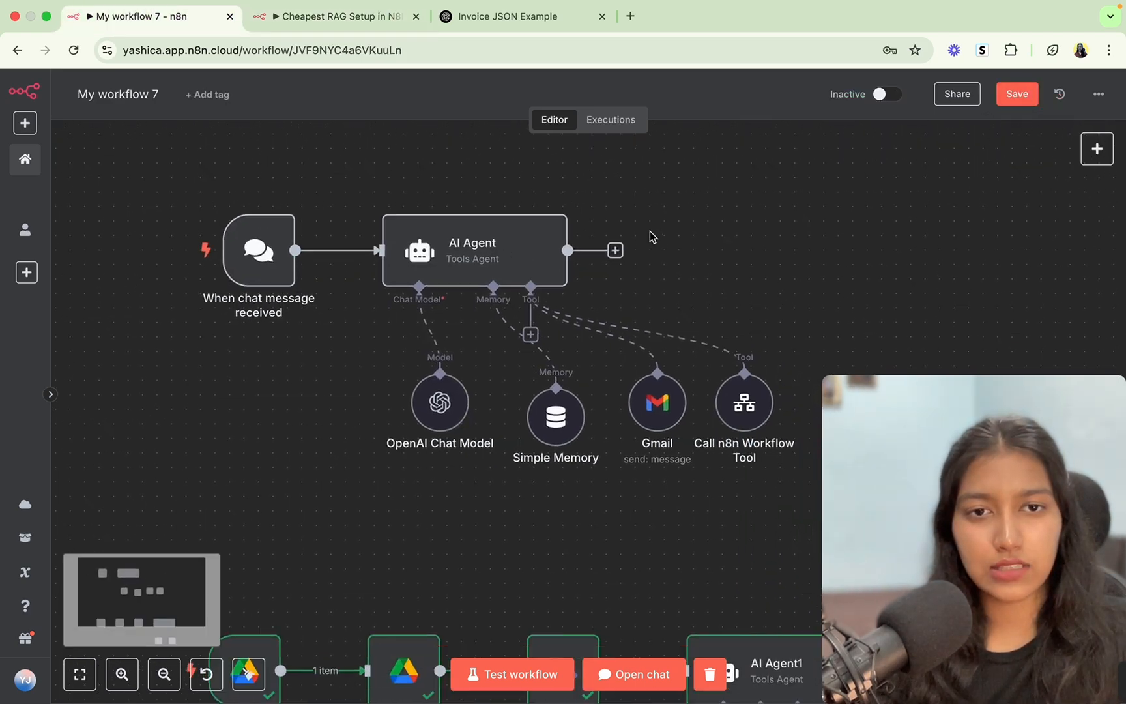
{"action": "double_click", "coordinate": [741, 419]}
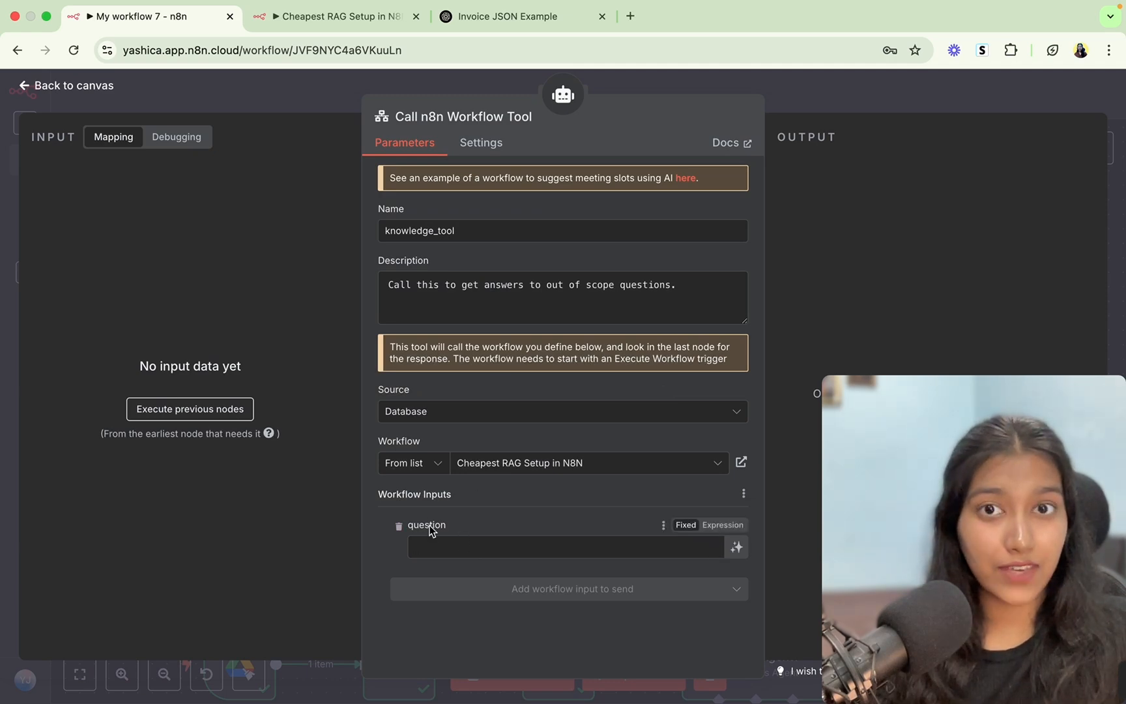
{"action": "left_click", "coordinate": [288, 19]}
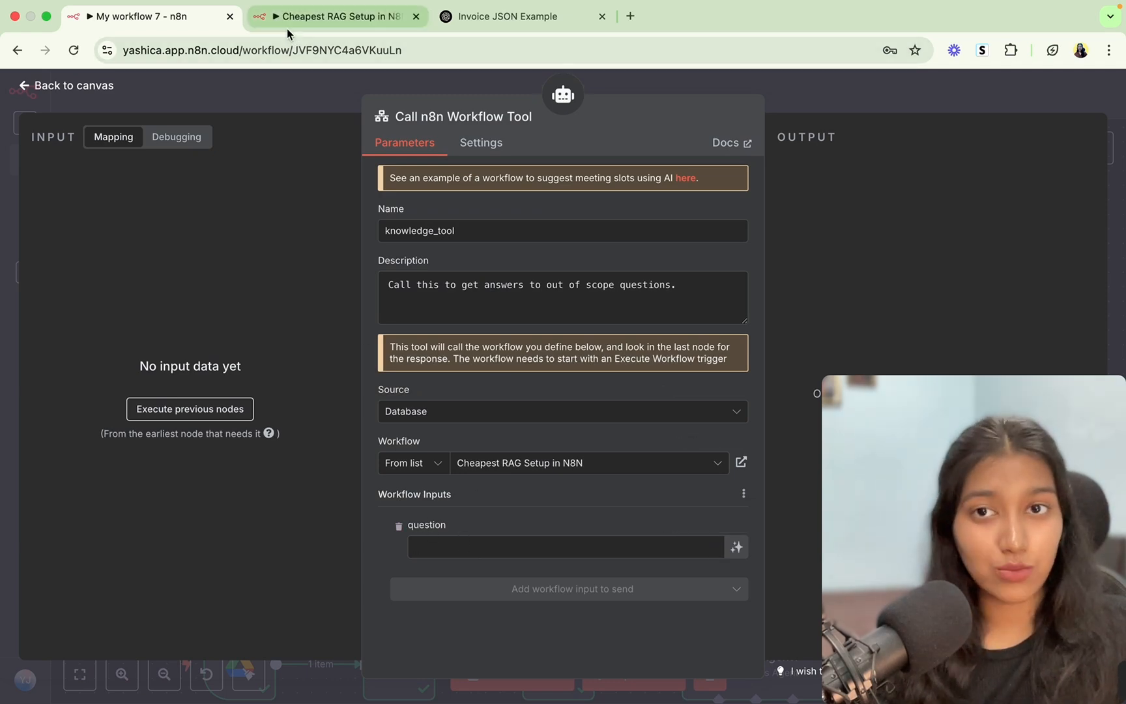
{"action": "double_click", "coordinate": [342, 297]}
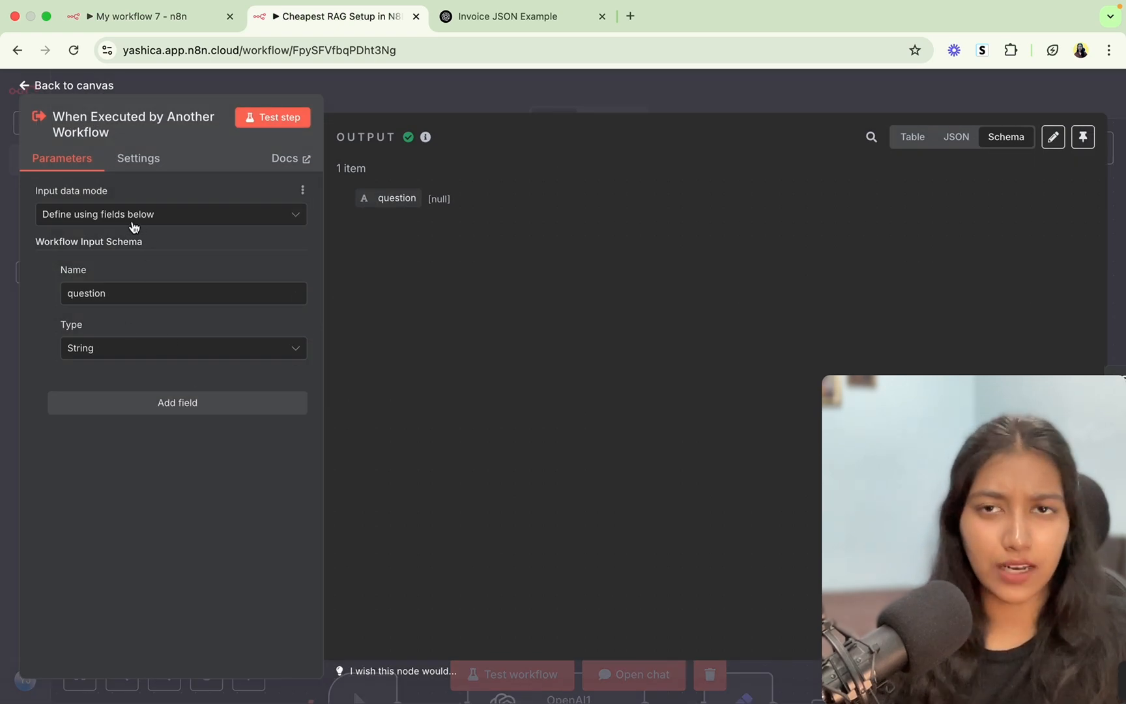
{"action": "left_click", "coordinate": [136, 18]}
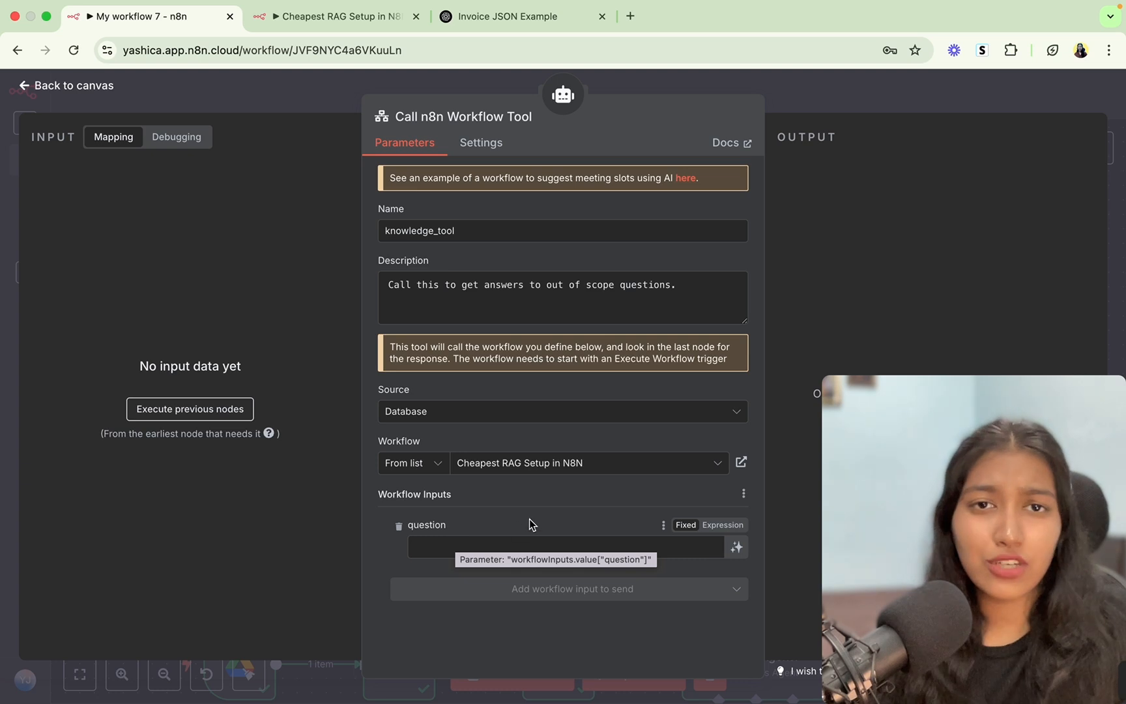
{"action": "left_click", "coordinate": [736, 547]}
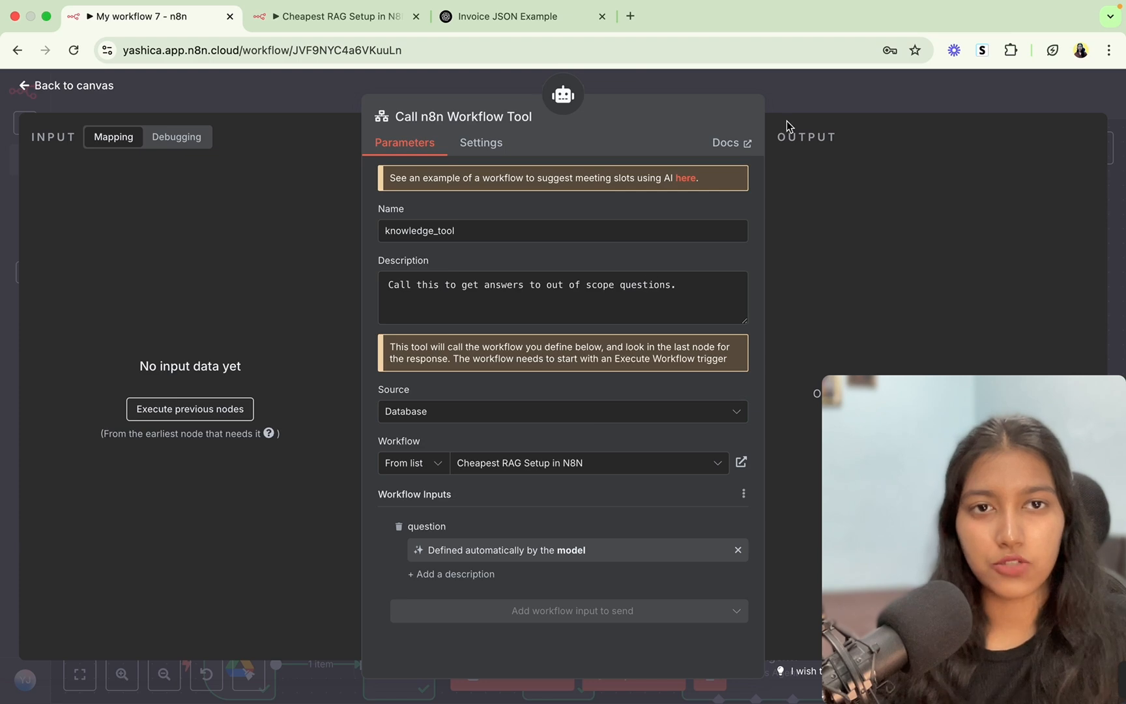
{"action": "left_click", "coordinate": [814, 94]}
{"action": "left_click", "coordinate": [1015, 94]}
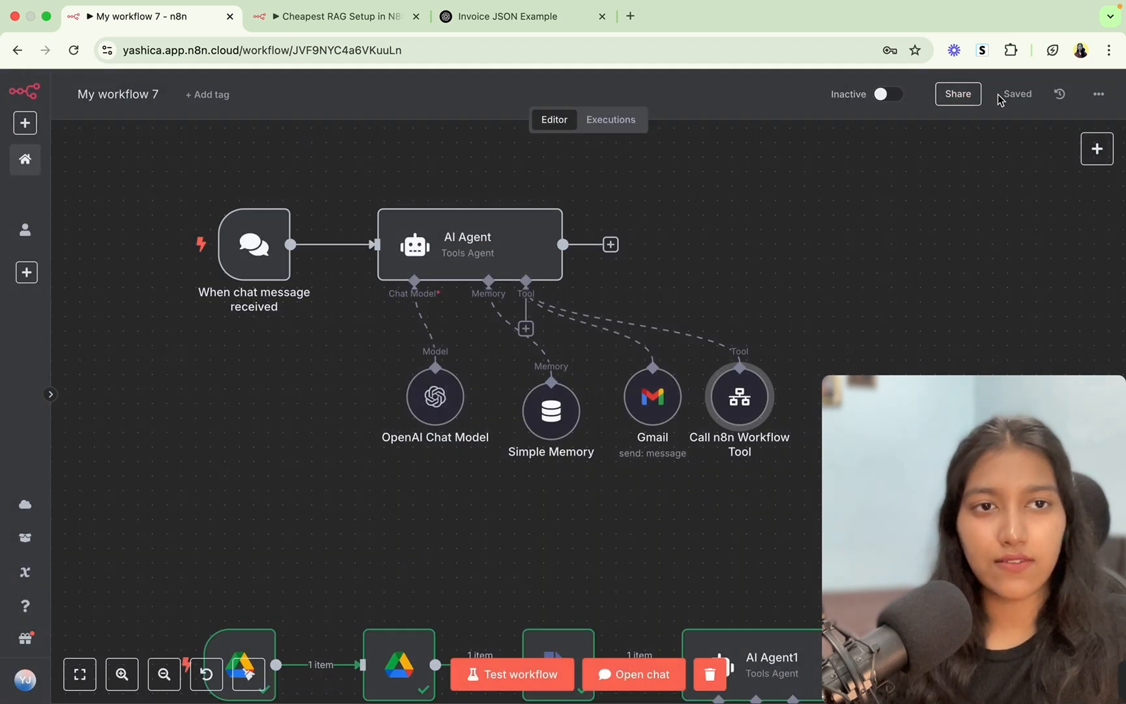
Rename the Call n8n Workflow Tool node to knowledge_tool.
{"action": "double_click", "coordinate": [740, 396]}
{"action": "double_click", "coordinate": [463, 232]}
{"action": "key", "text": "super+c"}
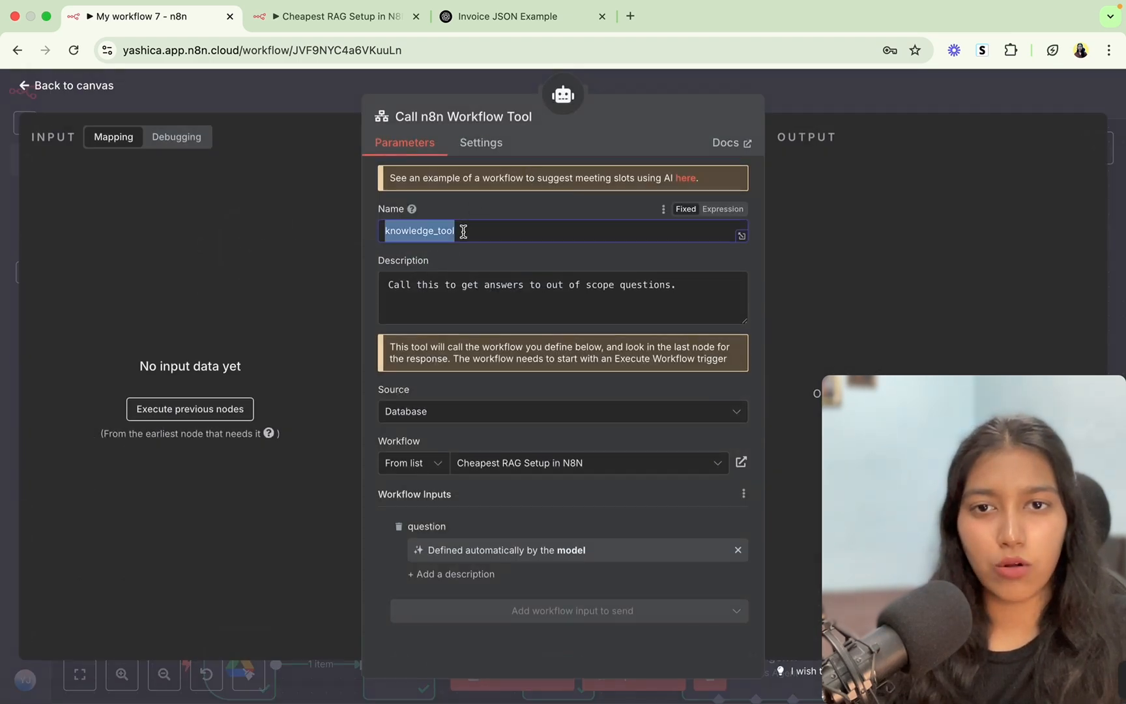
{"action": "left_click", "coordinate": [534, 117]}
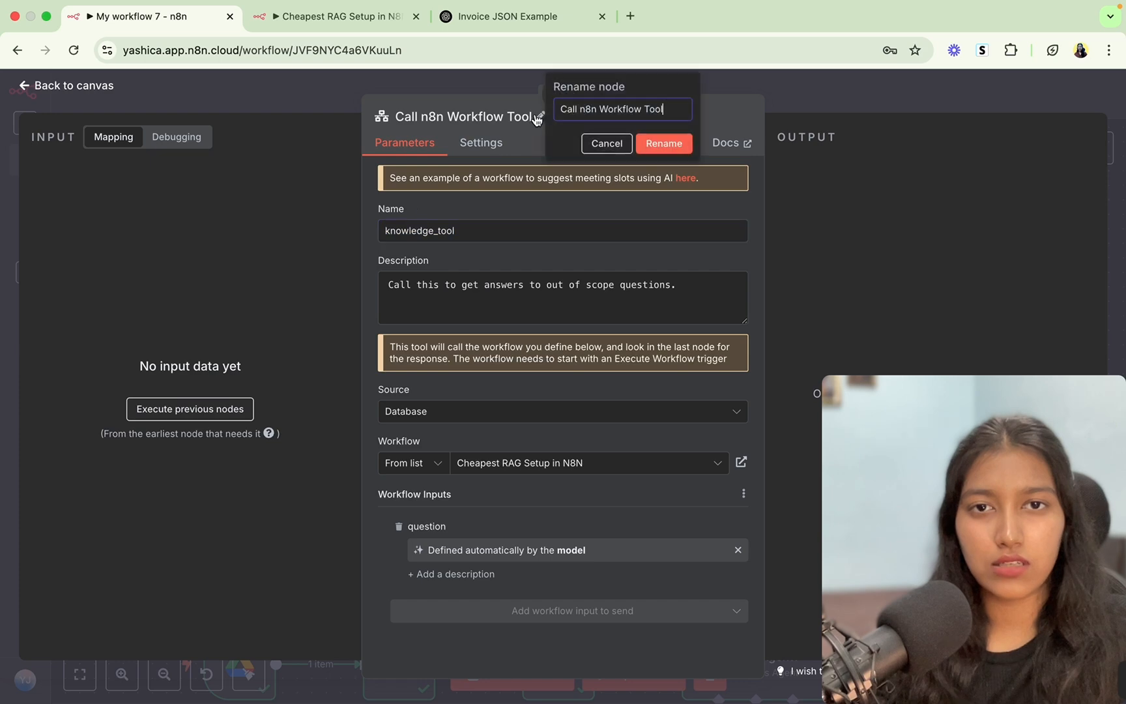
{"action": "key", "text": "super+a"}
{"action": "key", "text": "super+v"}
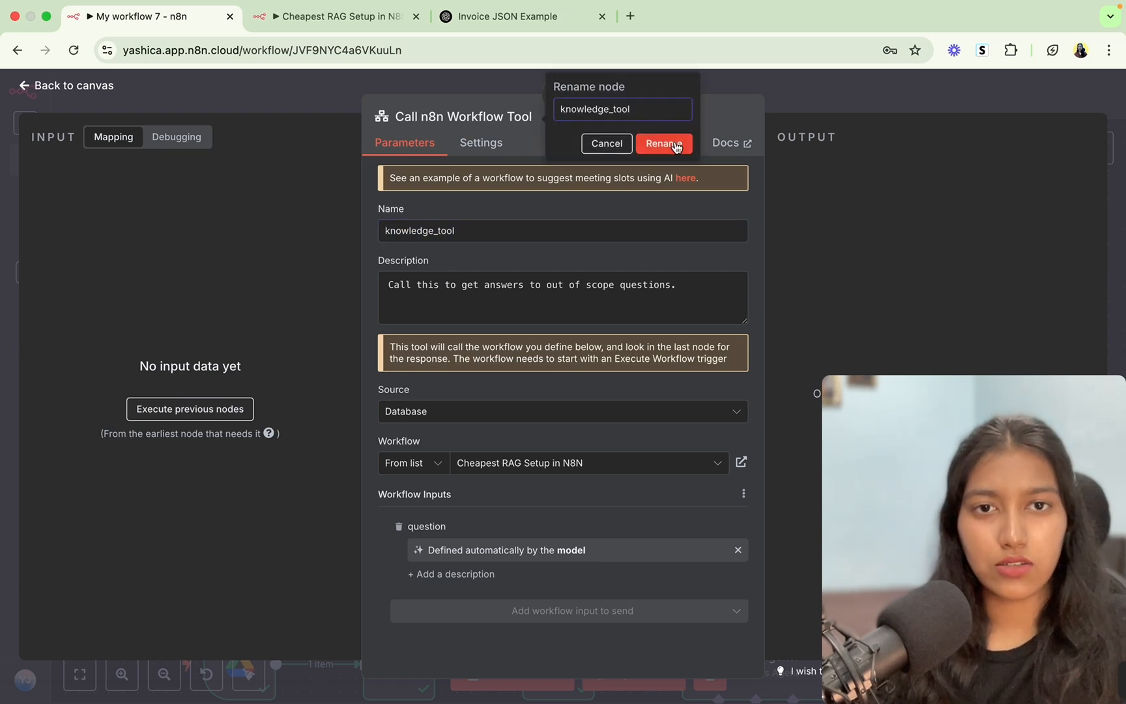
{"action": "left_click", "coordinate": [675, 145]}
{"action": "left_click", "coordinate": [796, 108]}
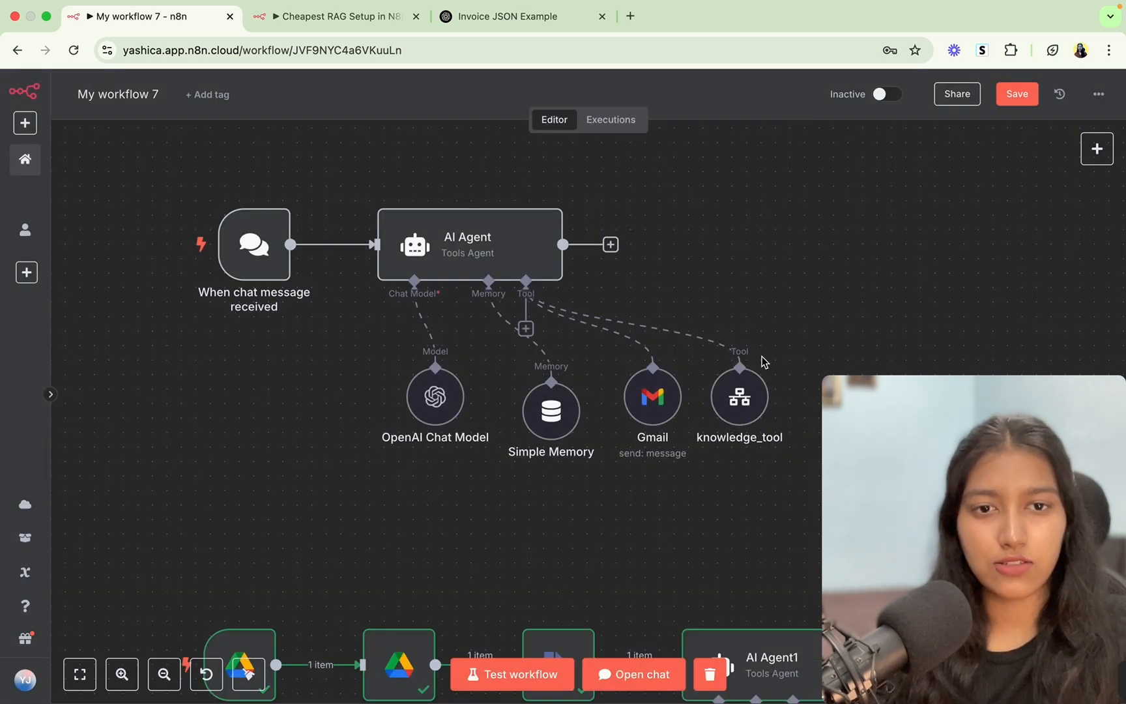
{"action": "left_click_drag", "start_coordinate": [742, 391], "coordinate": [742, 405]}
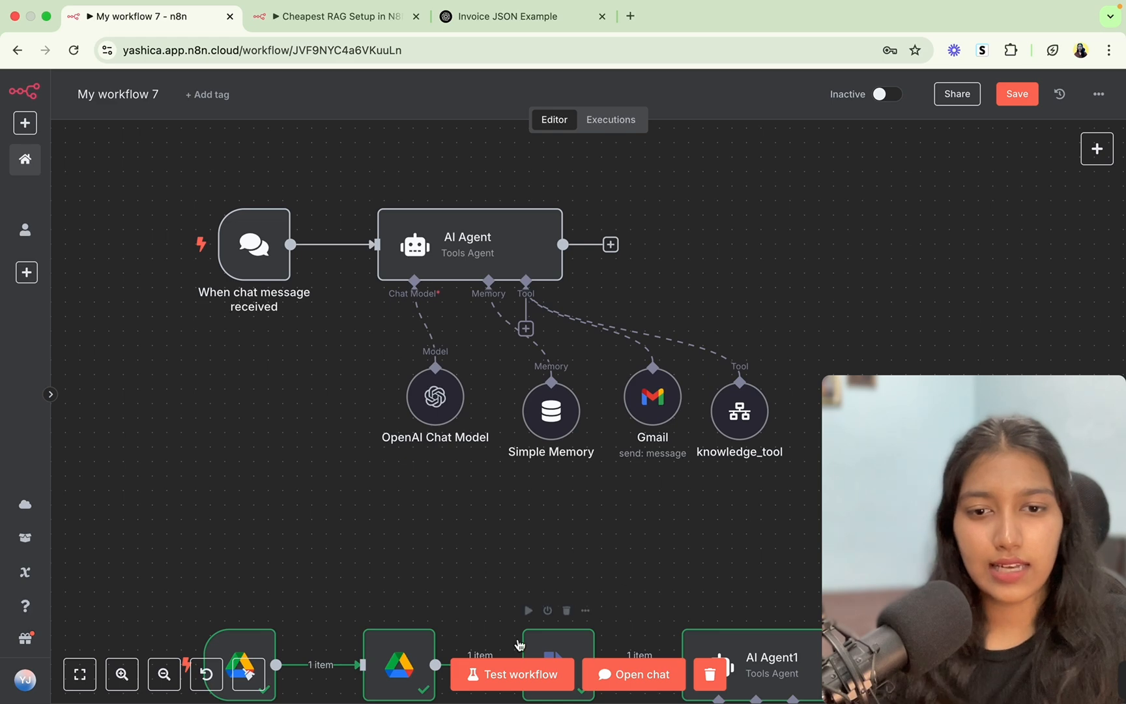
In a fresh chat session, send 'hi' and then 'what's your address'.
{"action": "left_click", "coordinate": [620, 678]}
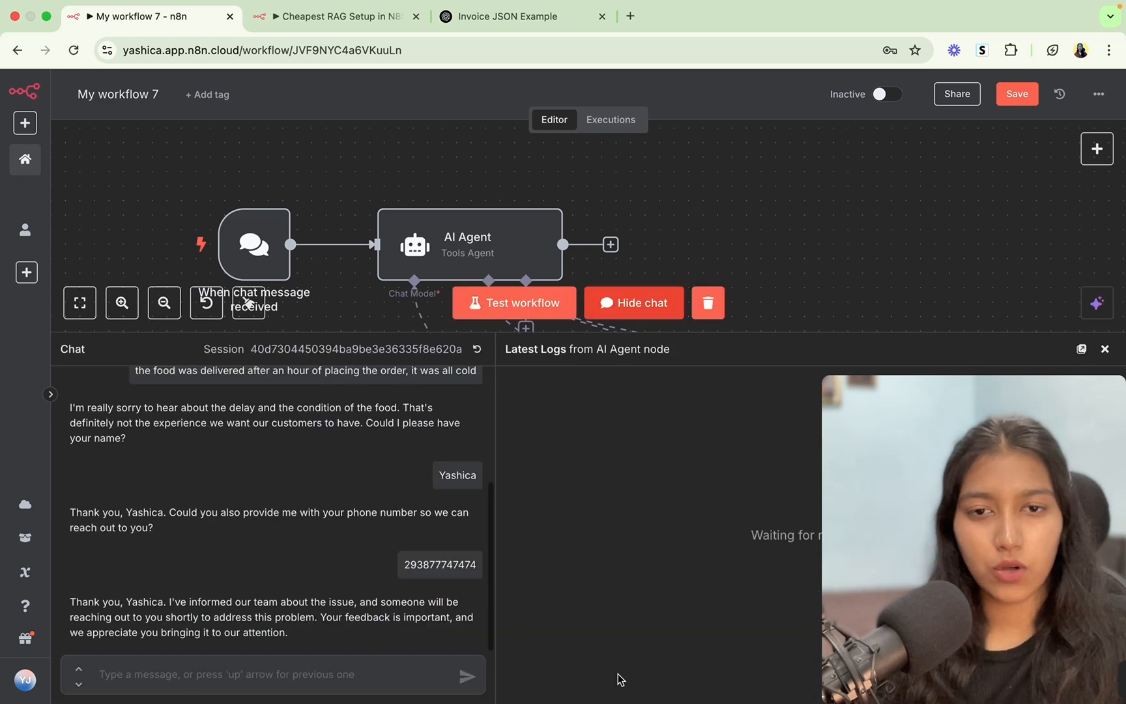
{"action": "left_click", "coordinate": [477, 349]}
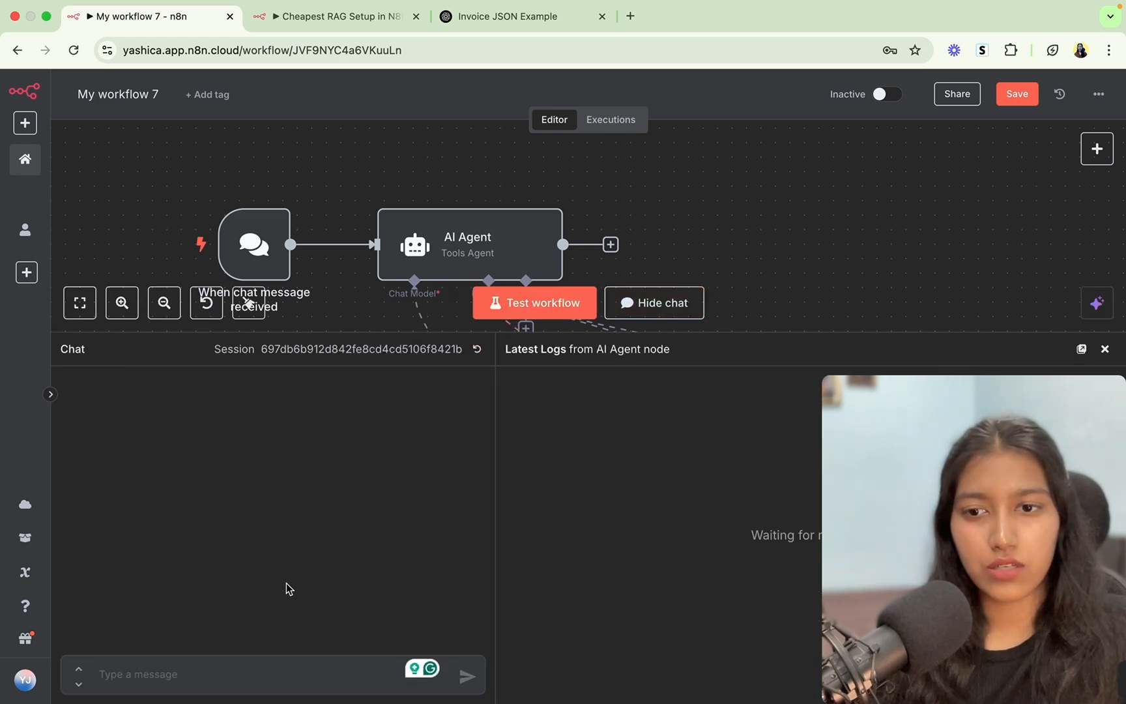
{"action": "type", "text": "hi"}
{"action": "key", "text": "Return"}
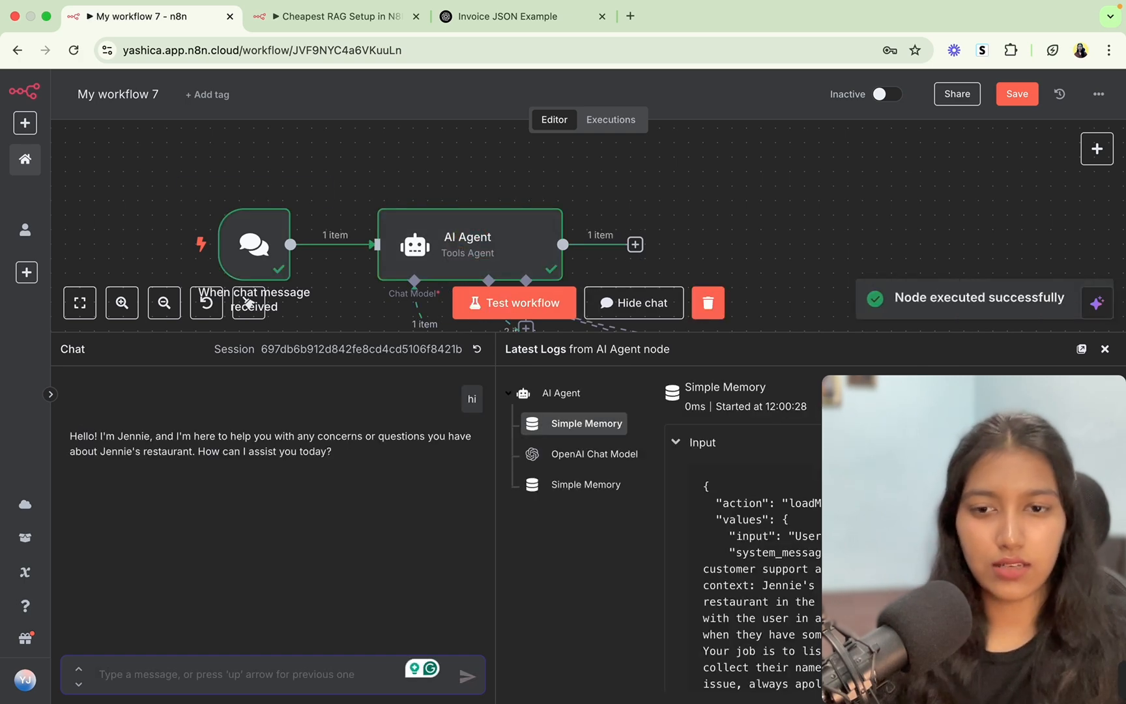
{"action": "type", "text": "wh"}
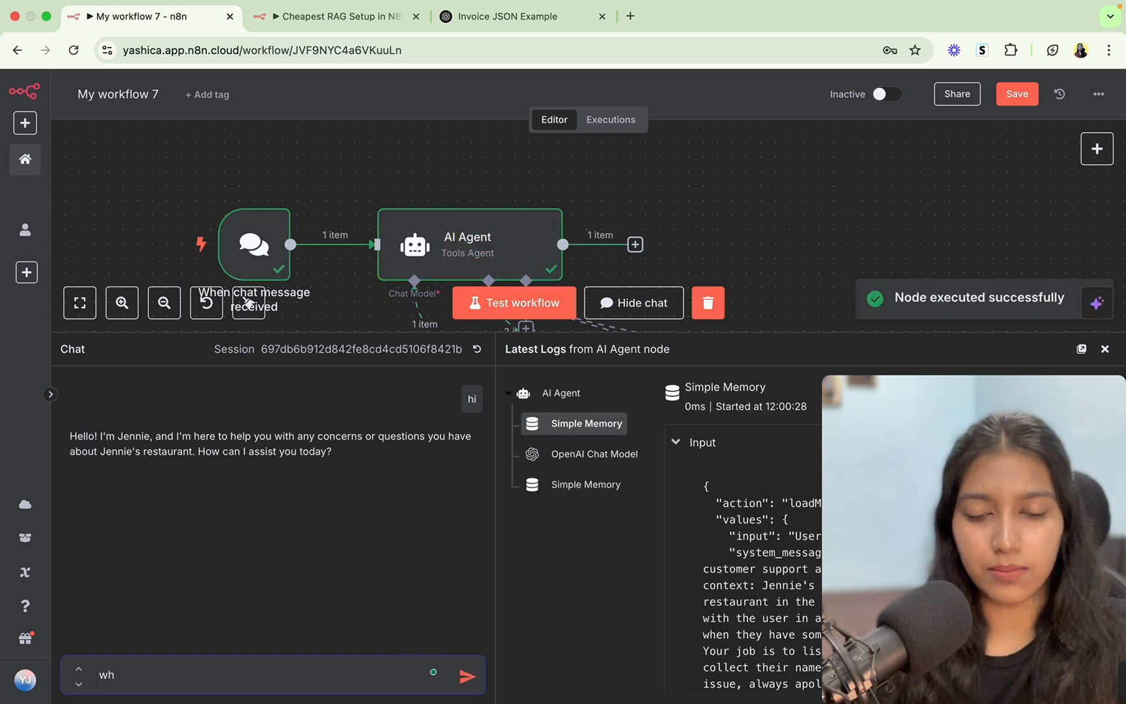
{"action": "type", "text": "at's your"}
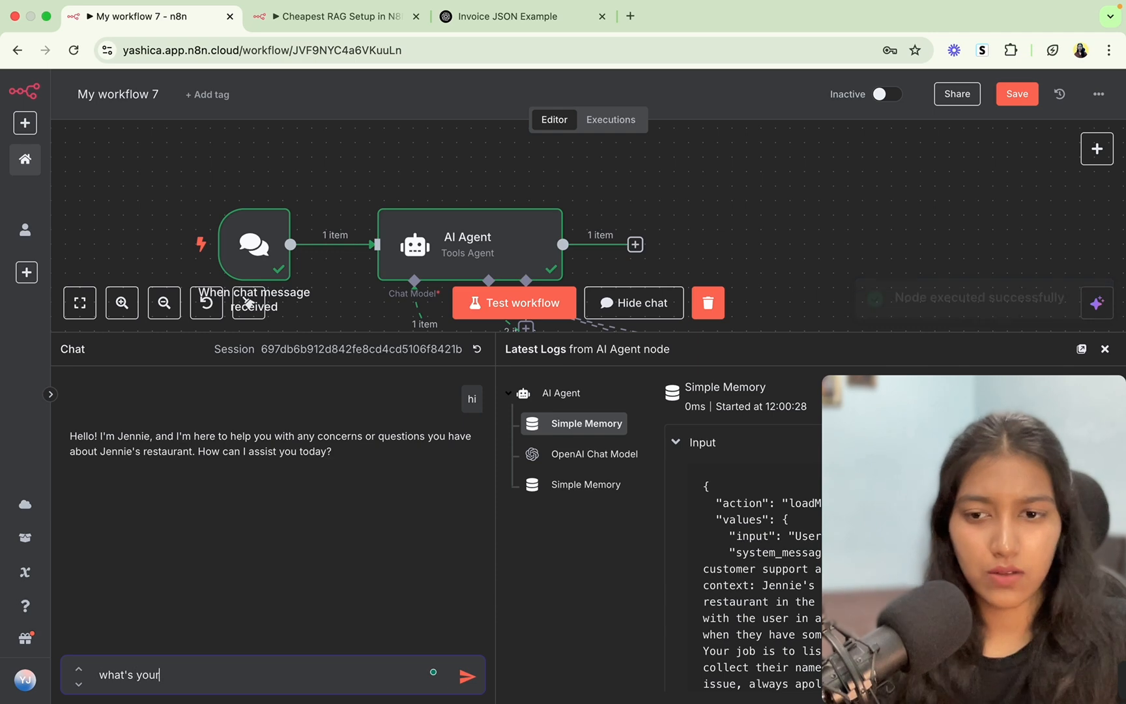
{"action": "type", "text": " addre"}
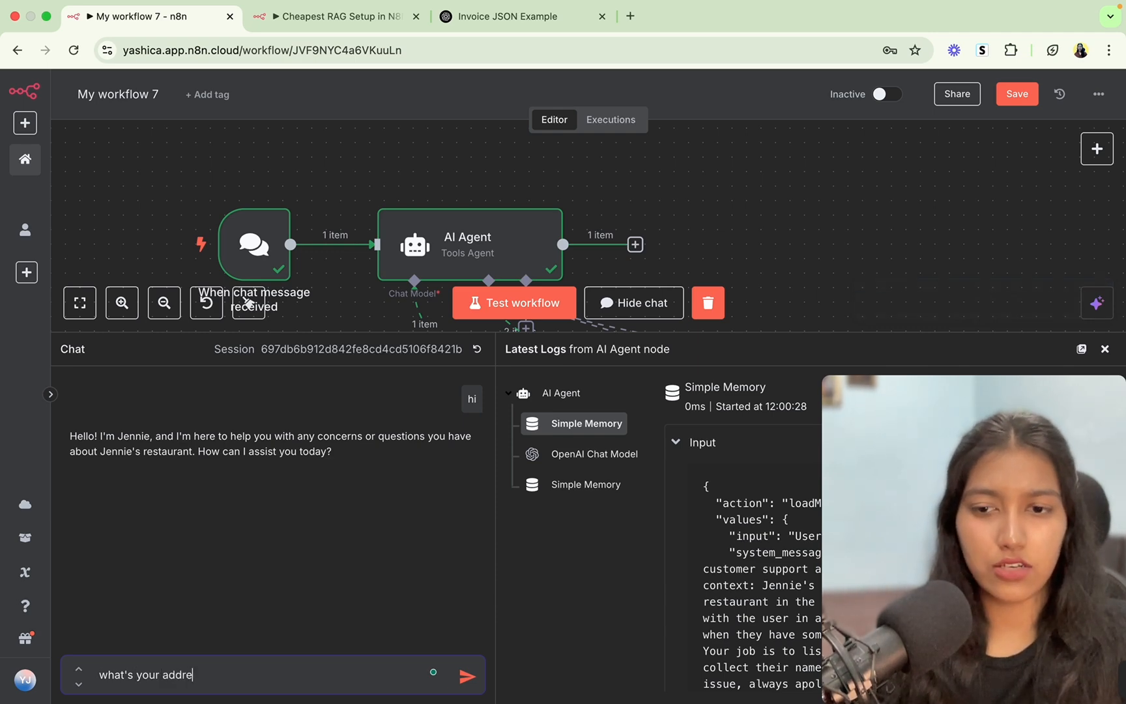
{"action": "type", "text": "ss"}
{"action": "key", "text": "Return"}
Inspect knowledge_tool's failed run showing the Simple Memory 'No session ID found' error.
{"action": "scroll", "coordinate": [850, 266], "scroll_direction": "down", "scroll_amount": 3}
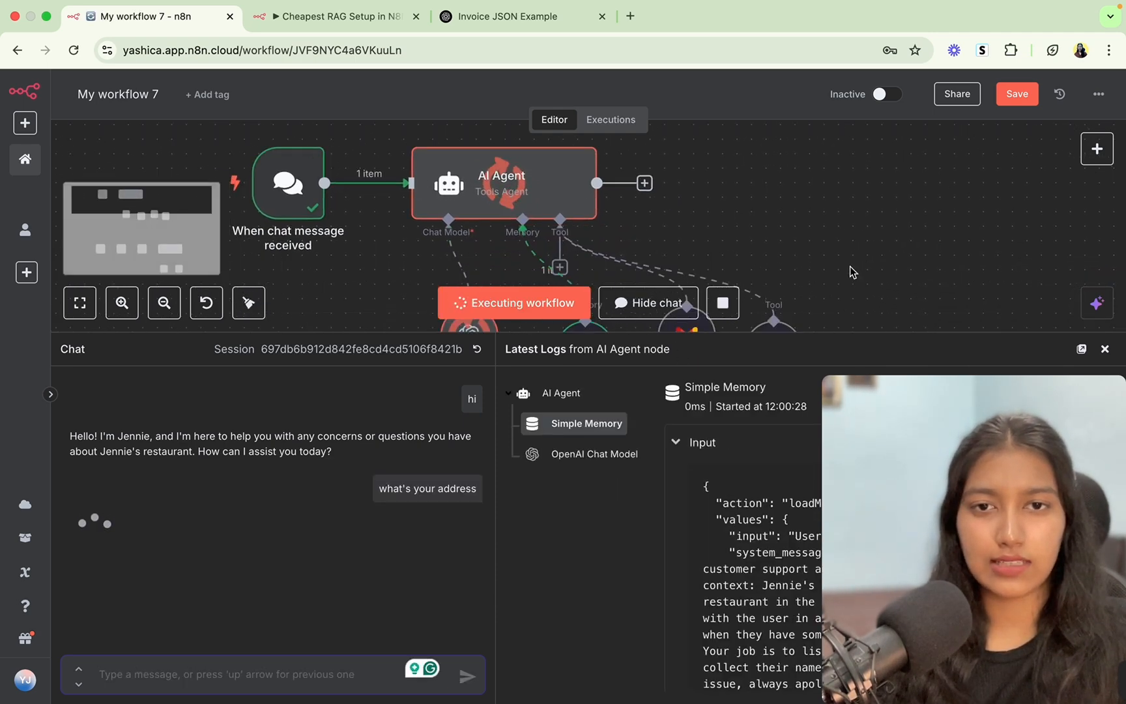
{"action": "scroll", "coordinate": [850, 266], "scroll_direction": "down", "scroll_amount": 1}
{"action": "scroll", "coordinate": [850, 267], "scroll_direction": "down", "scroll_amount": 2}
{"action": "scroll", "coordinate": [850, 266], "scroll_direction": "down", "scroll_amount": 2}
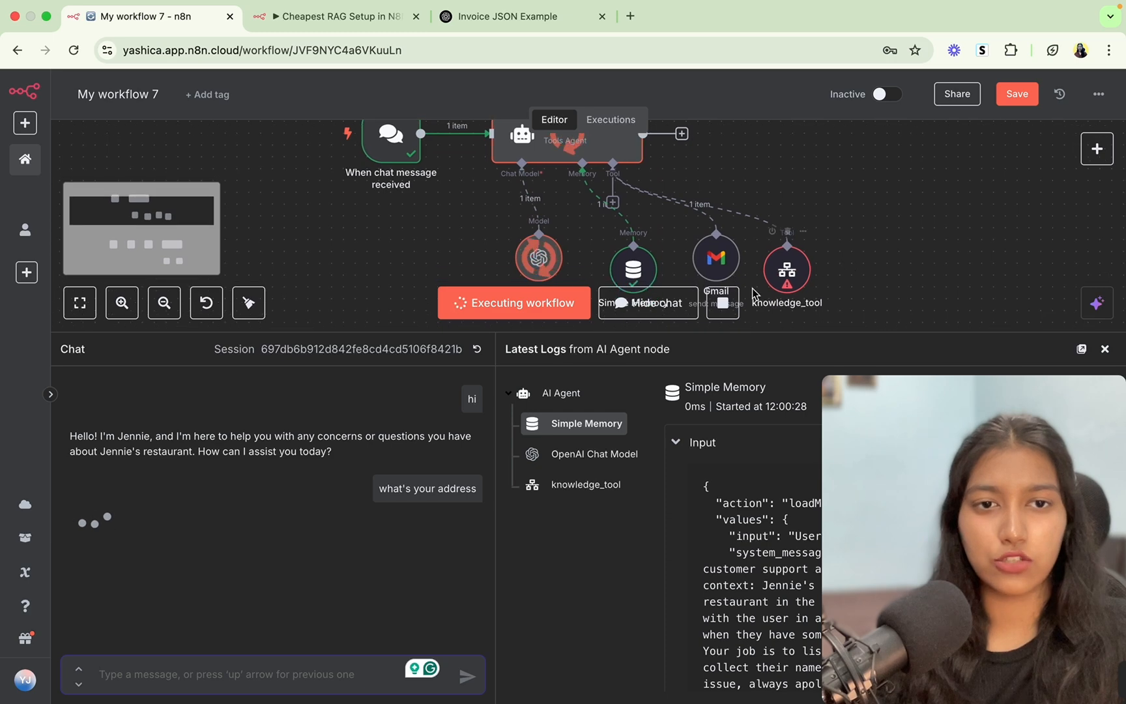
{"action": "double_click", "coordinate": [794, 268]}
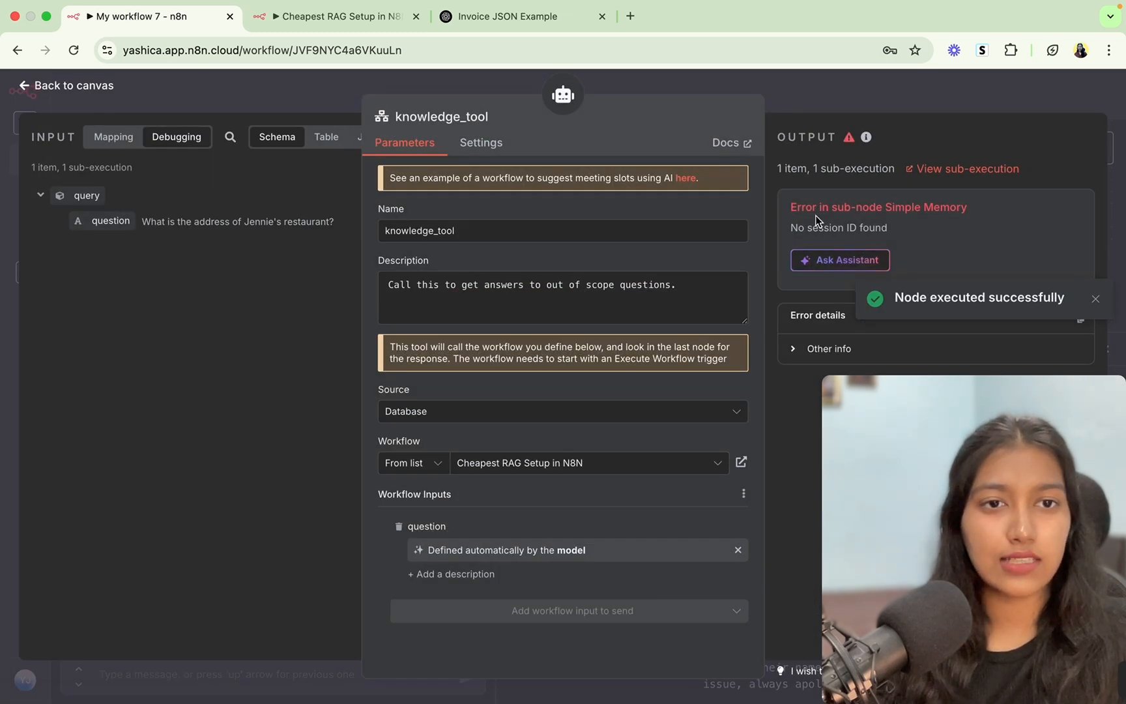
{"action": "left_click_drag", "start_coordinate": [968, 207], "coordinate": [840, 204]}
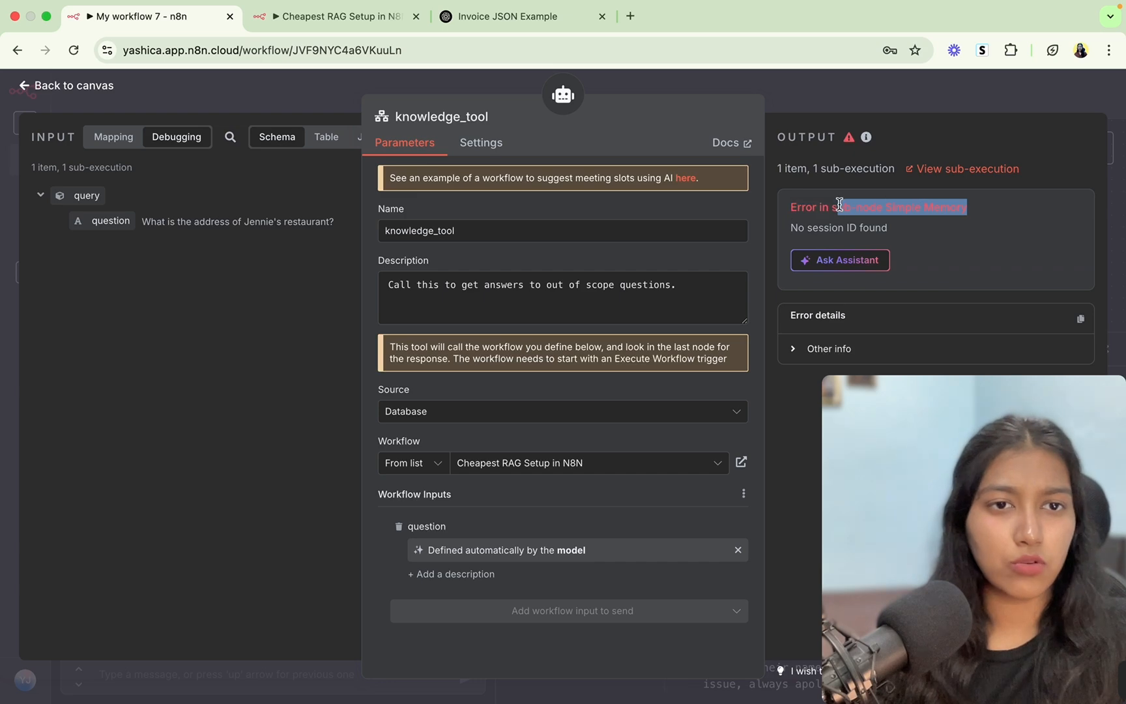
{"action": "left_click", "coordinate": [358, 15]}
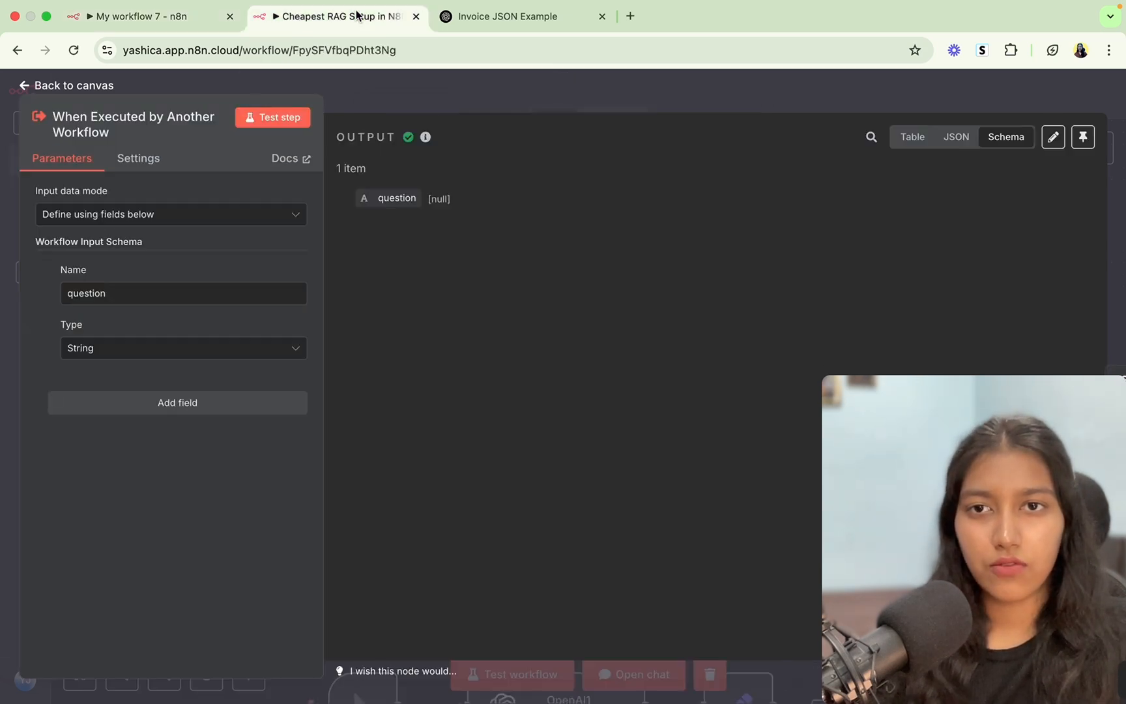
Delete the Simple Memory node from the RAG Agent, shift Code Tool left, and save.
{"action": "left_click", "coordinate": [367, 103]}
{"action": "left_click", "coordinate": [623, 124]}
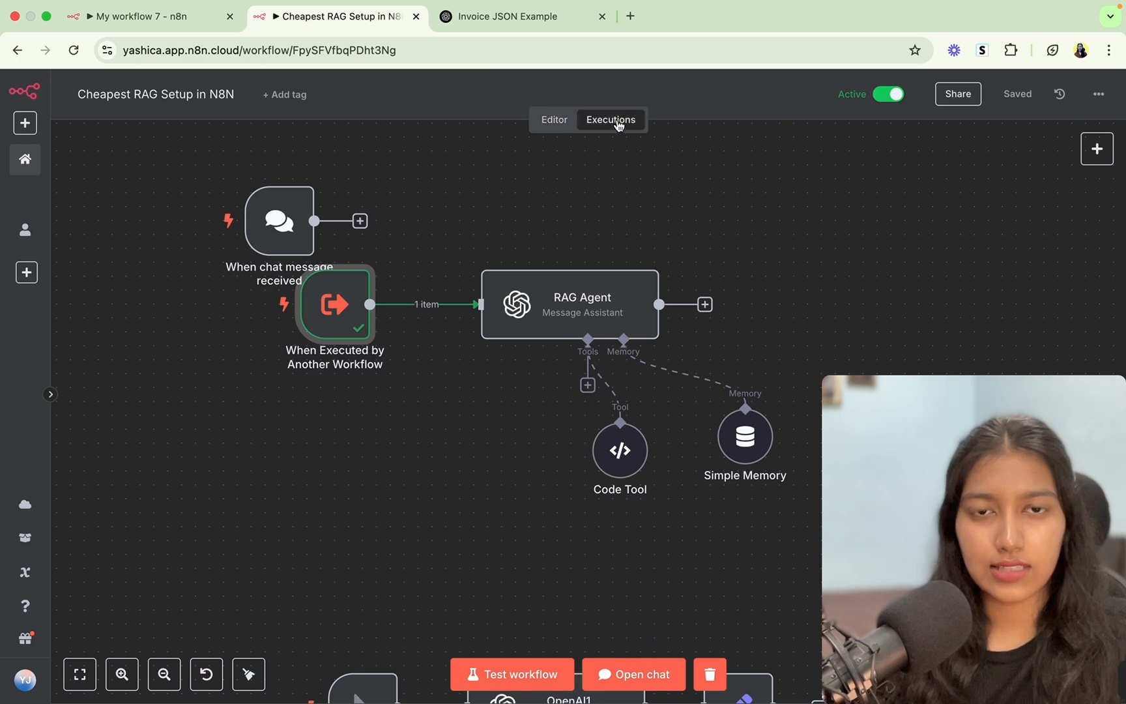
{"action": "left_click", "coordinate": [554, 125]}
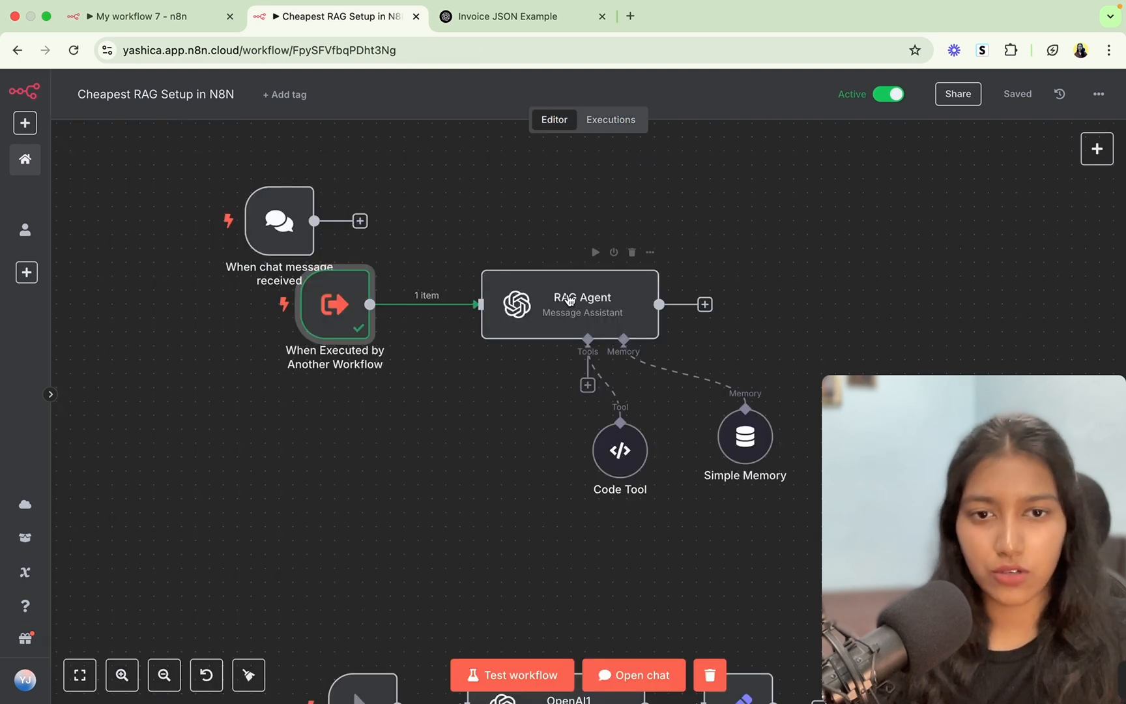
{"action": "double_click", "coordinate": [747, 438]}
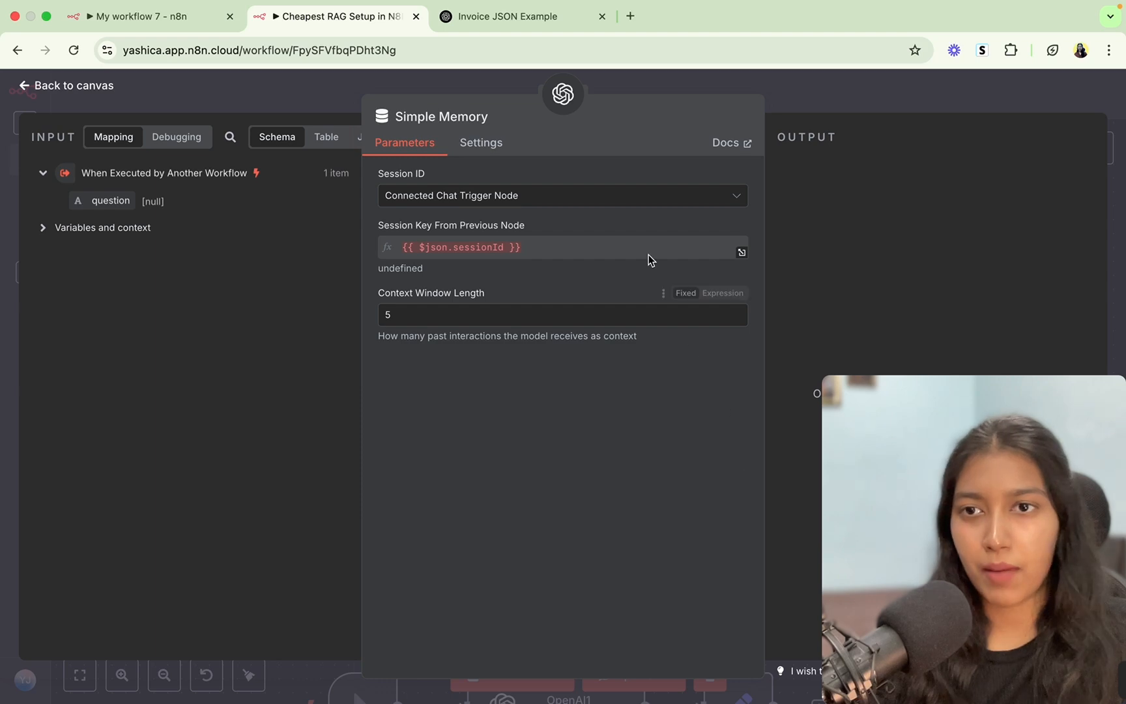
{"action": "left_click", "coordinate": [782, 108]}
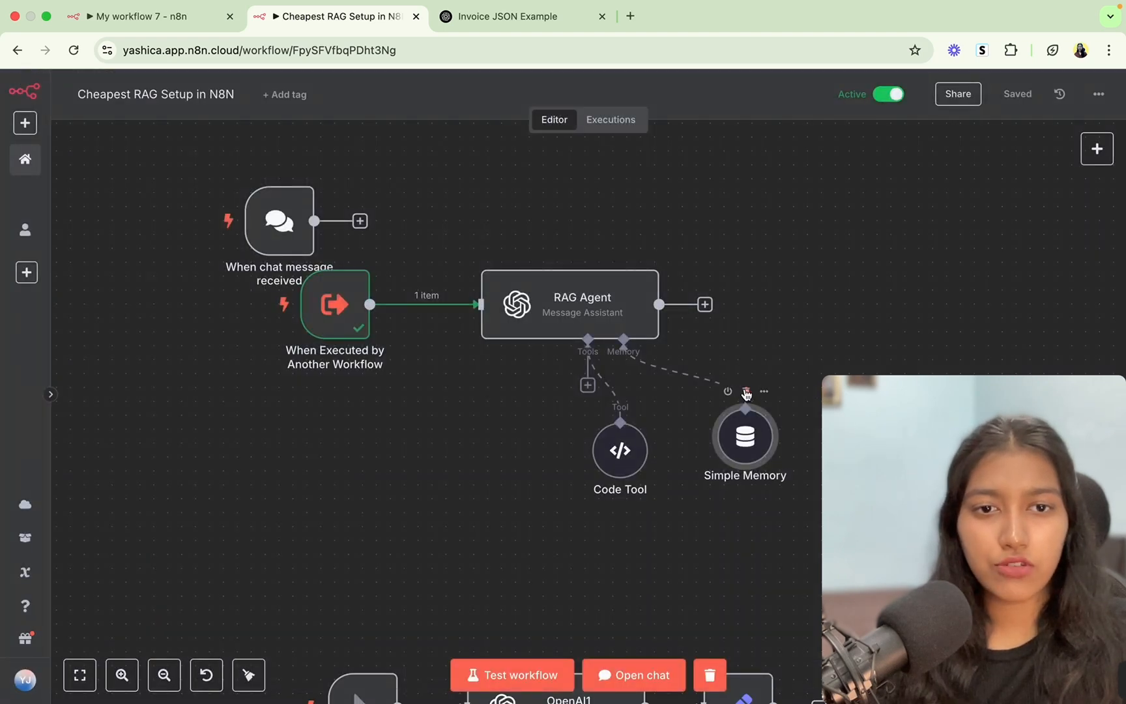
{"action": "left_click", "coordinate": [746, 392]}
{"action": "left_click_drag", "start_coordinate": [623, 455], "coordinate": [554, 455]}
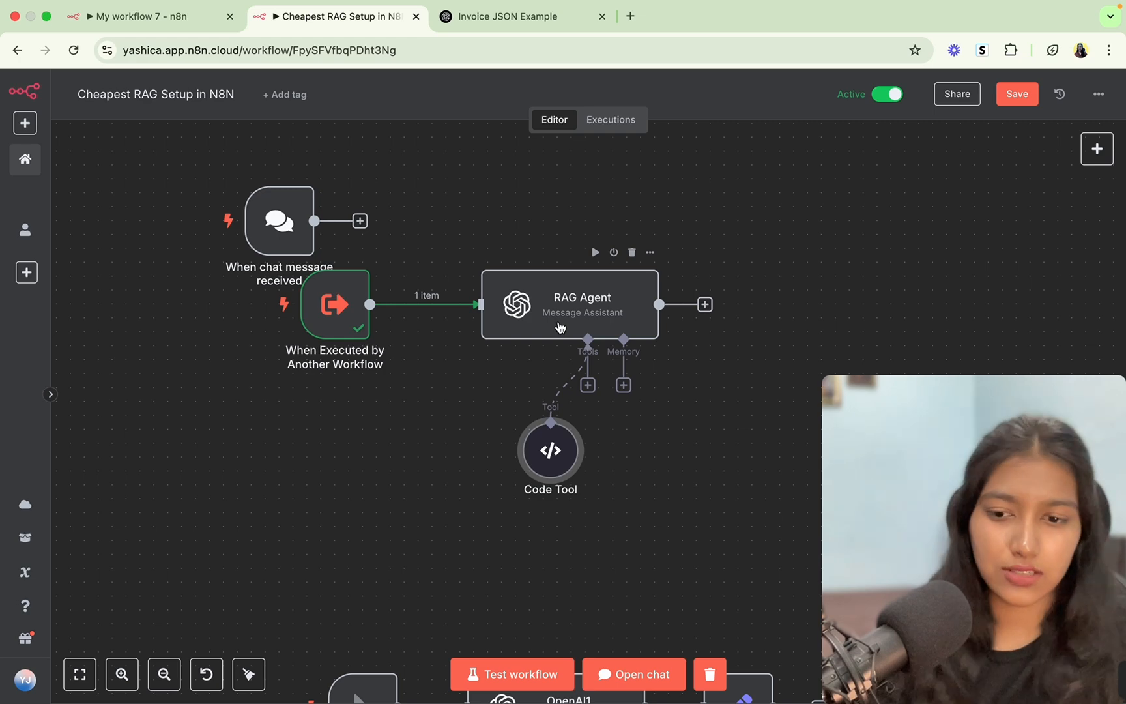
{"action": "left_click", "coordinate": [1013, 98]}
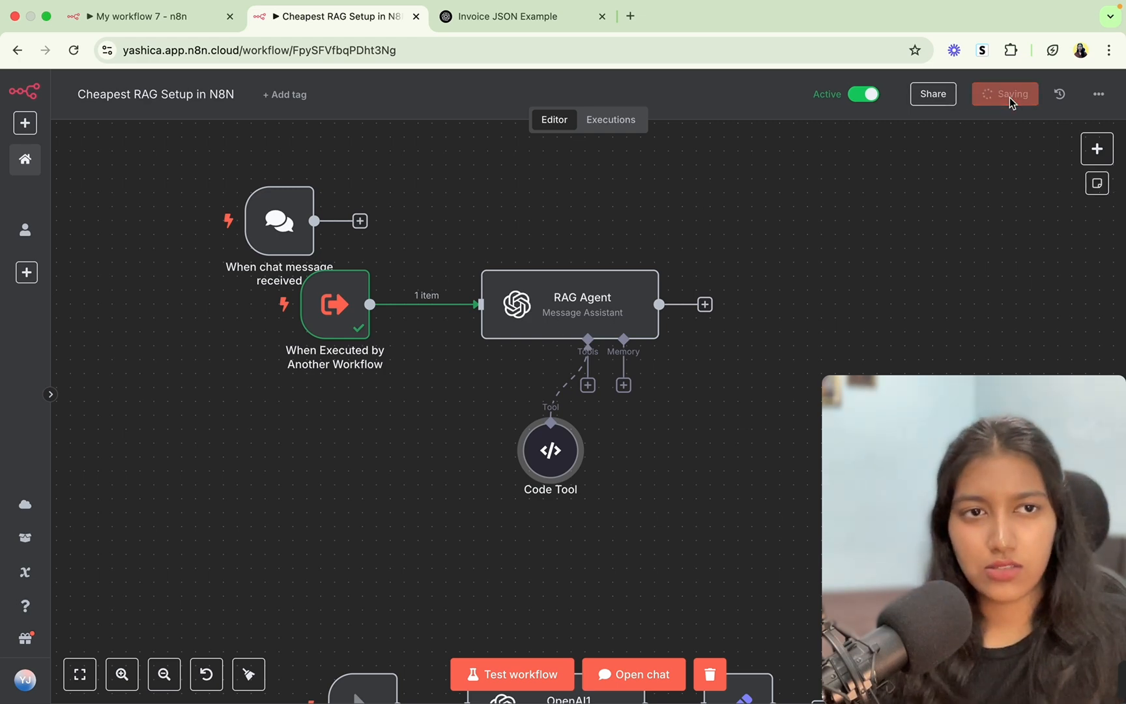
{"action": "left_click", "coordinate": [127, 17]}
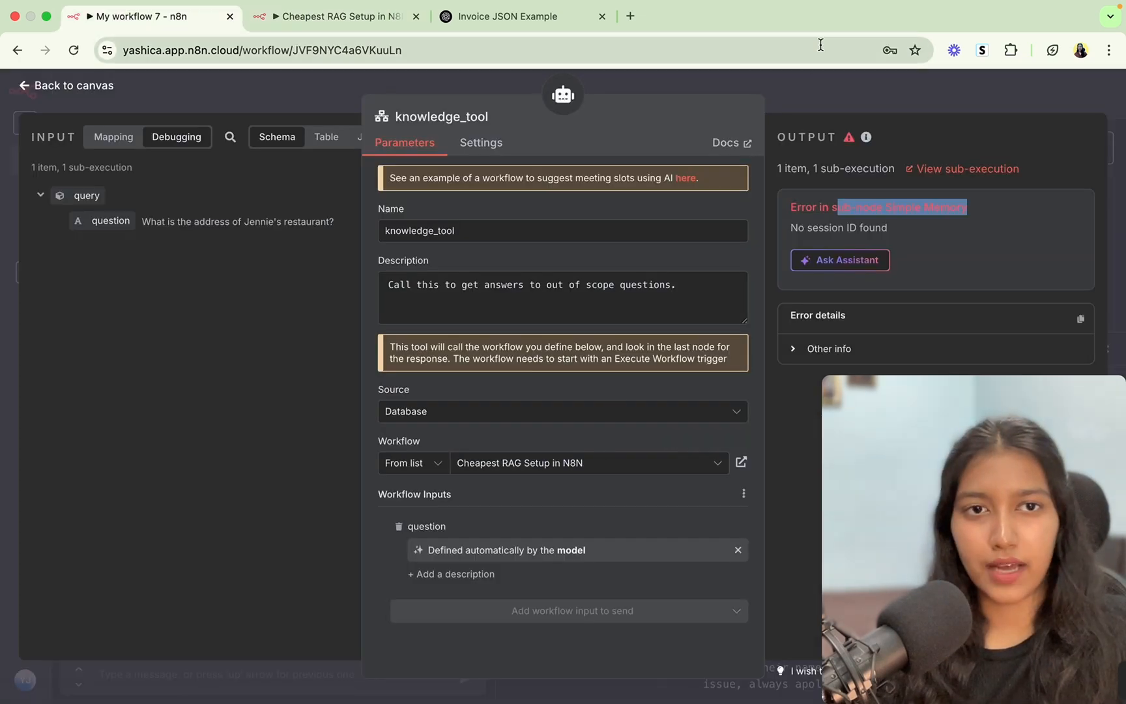
Reset the chat session and send 'hi' to the agent.
{"action": "left_click", "coordinate": [819, 97]}
{"action": "left_click", "coordinate": [478, 349]}
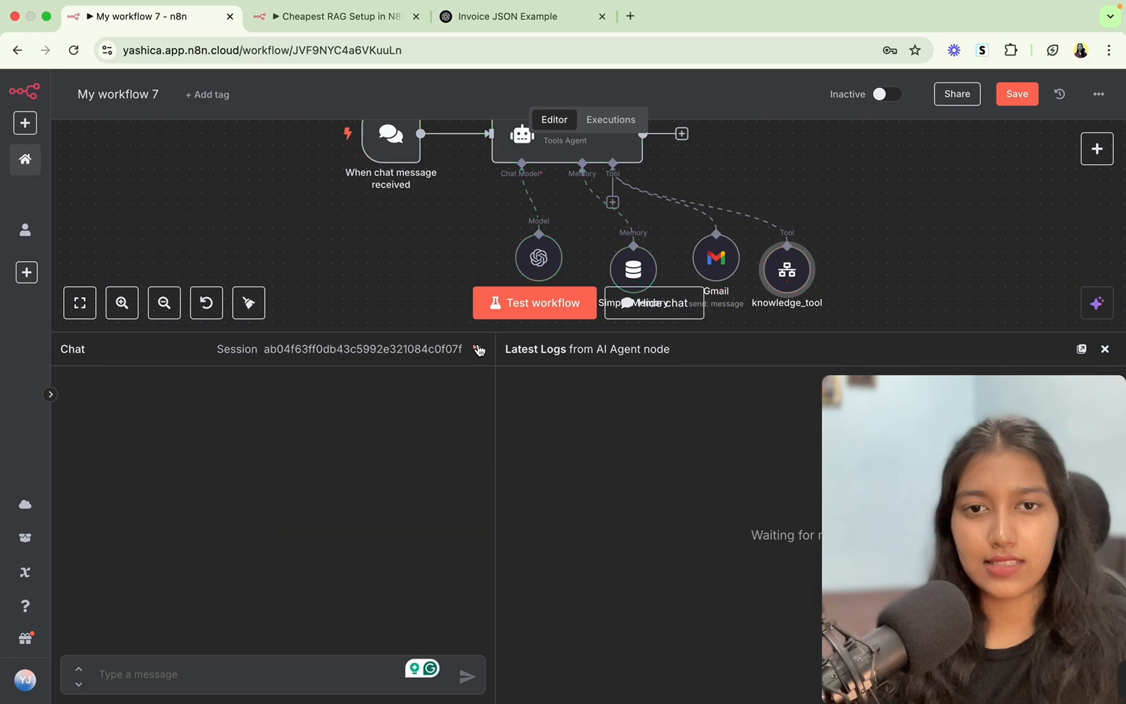
{"action": "left_click", "coordinate": [320, 682]}
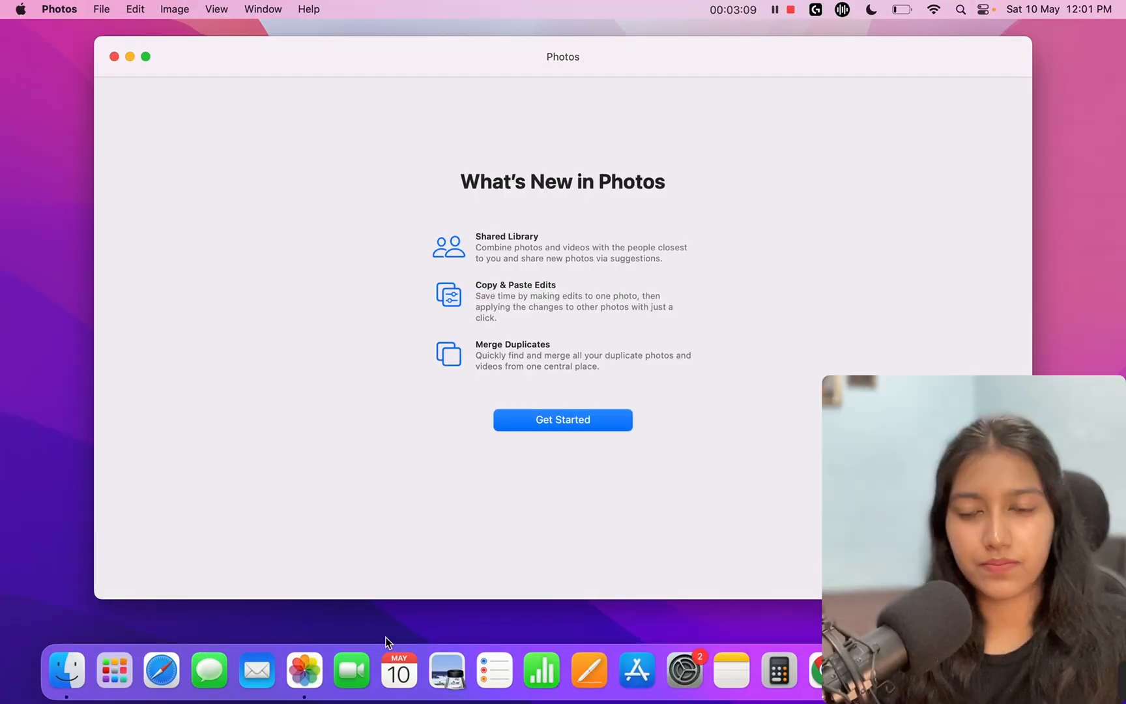
{"action": "key", "text": "ctrl+Right"}
{"action": "left_click", "coordinate": [272, 675]}
{"action": "type", "text": "hi"}
{"action": "key", "text": "Return"}
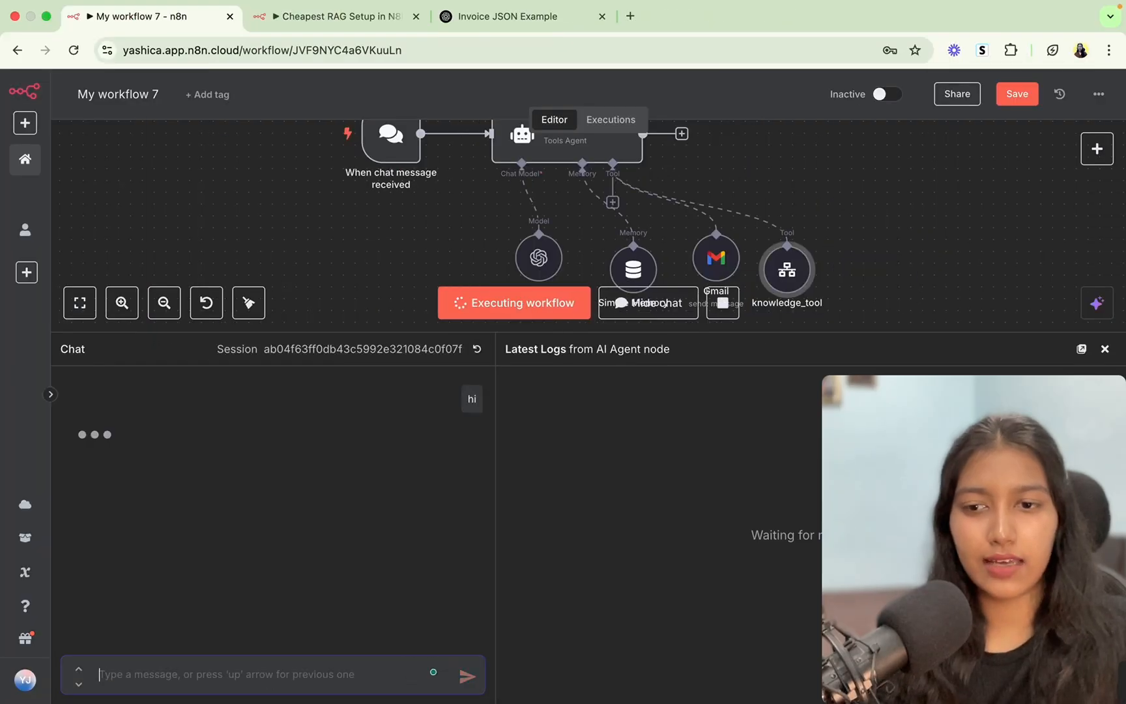
Ask 'what's your address' and check the reply contains the restaurant's address.
{"action": "mouse_move", "coordinate": [759, 5]}
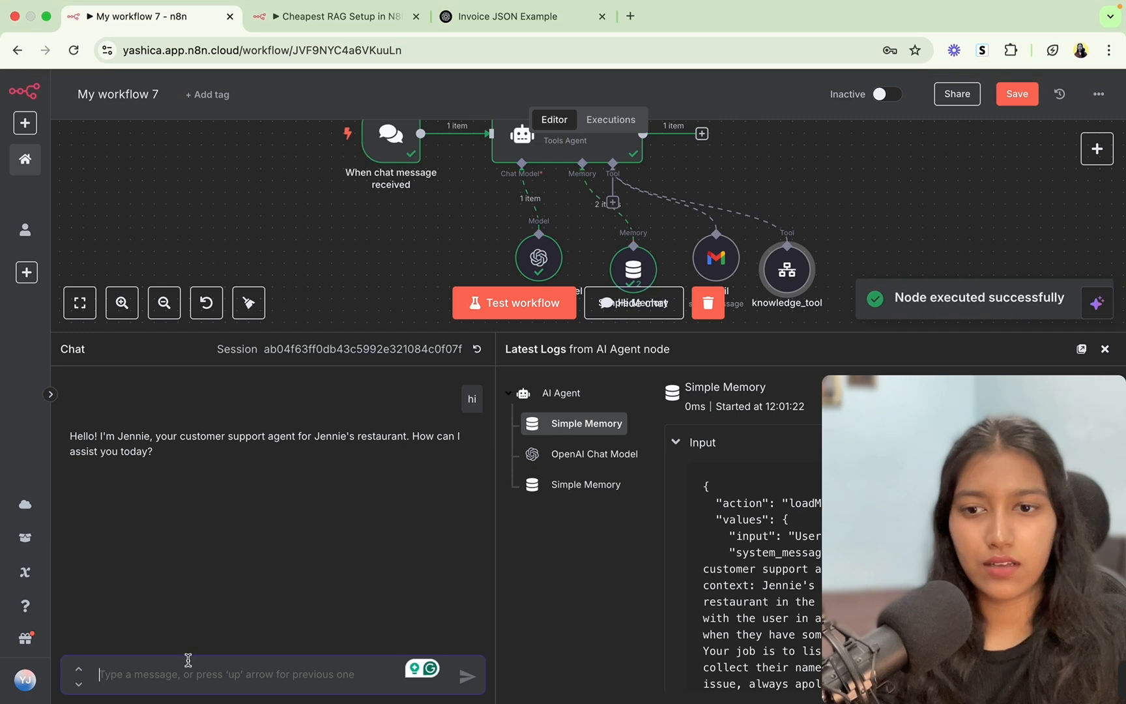
{"action": "type", "text": "what's "}
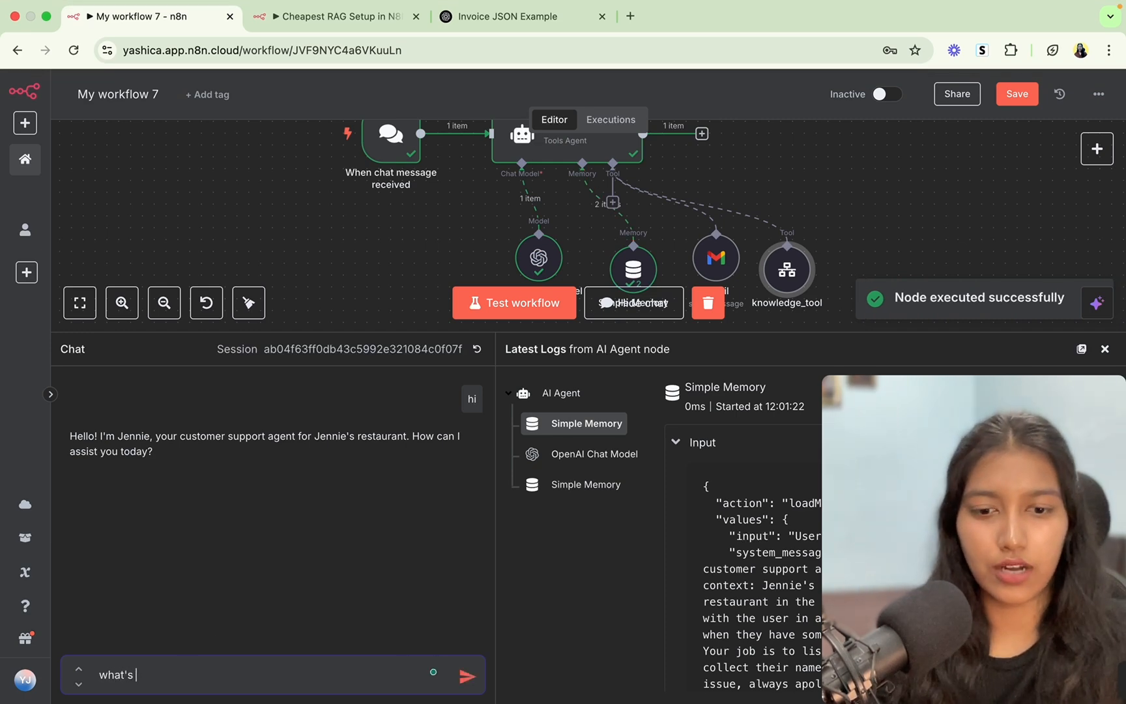
{"action": "type", "text": "your address"}
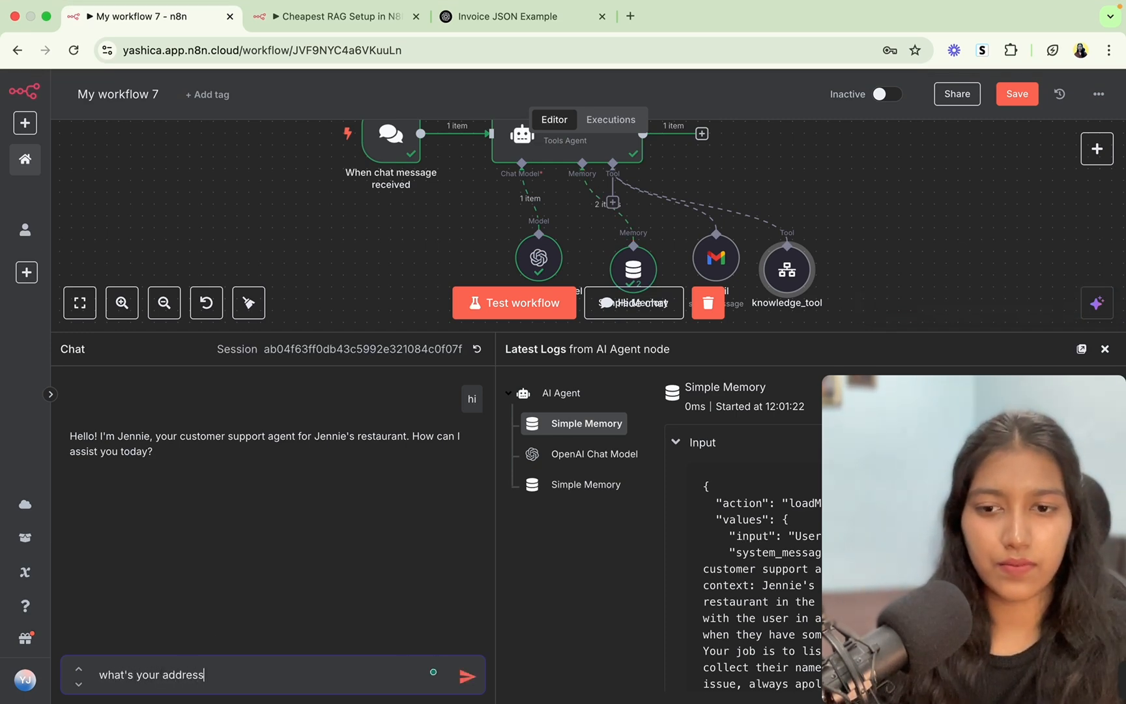
{"action": "key", "text": "Return"}
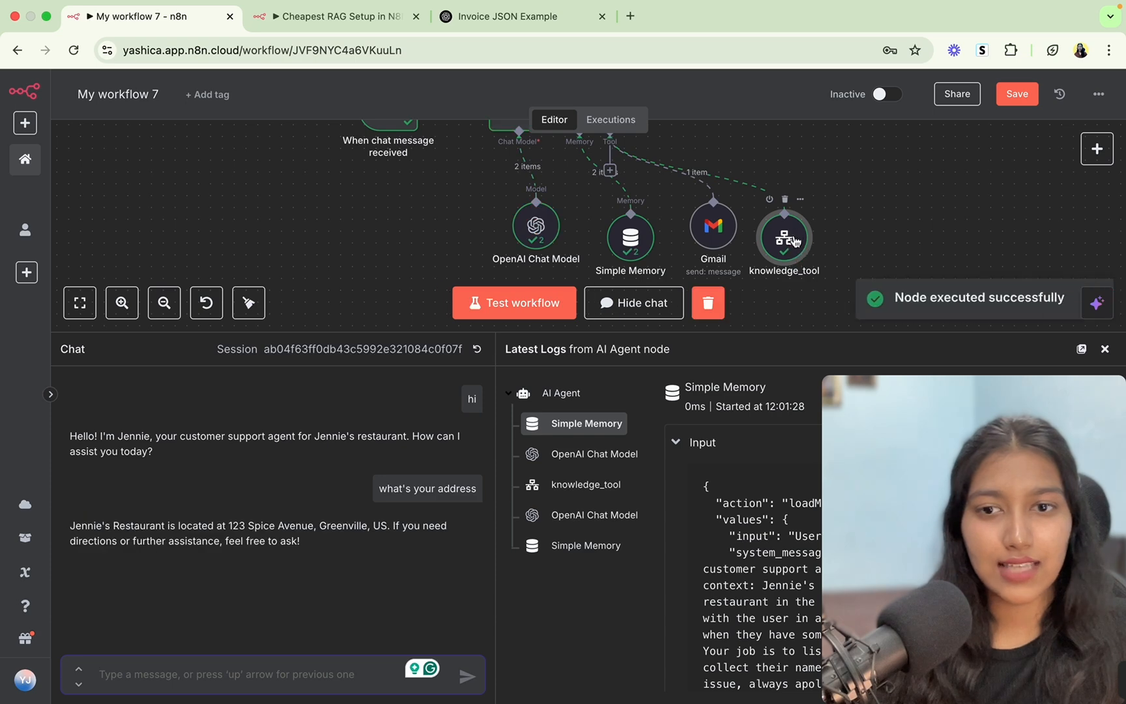
{"action": "left_click_drag", "start_coordinate": [131, 525], "coordinate": [395, 526]}
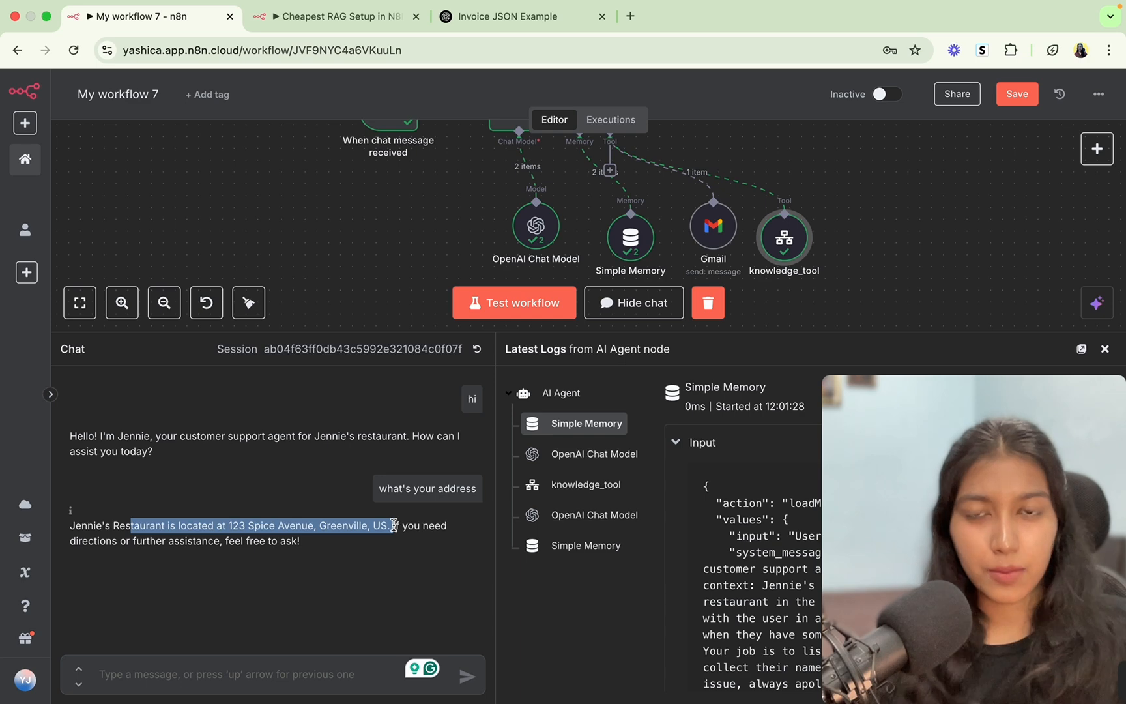
{"action": "left_click", "coordinate": [299, 16]}
{"action": "left_click", "coordinate": [164, 16]}
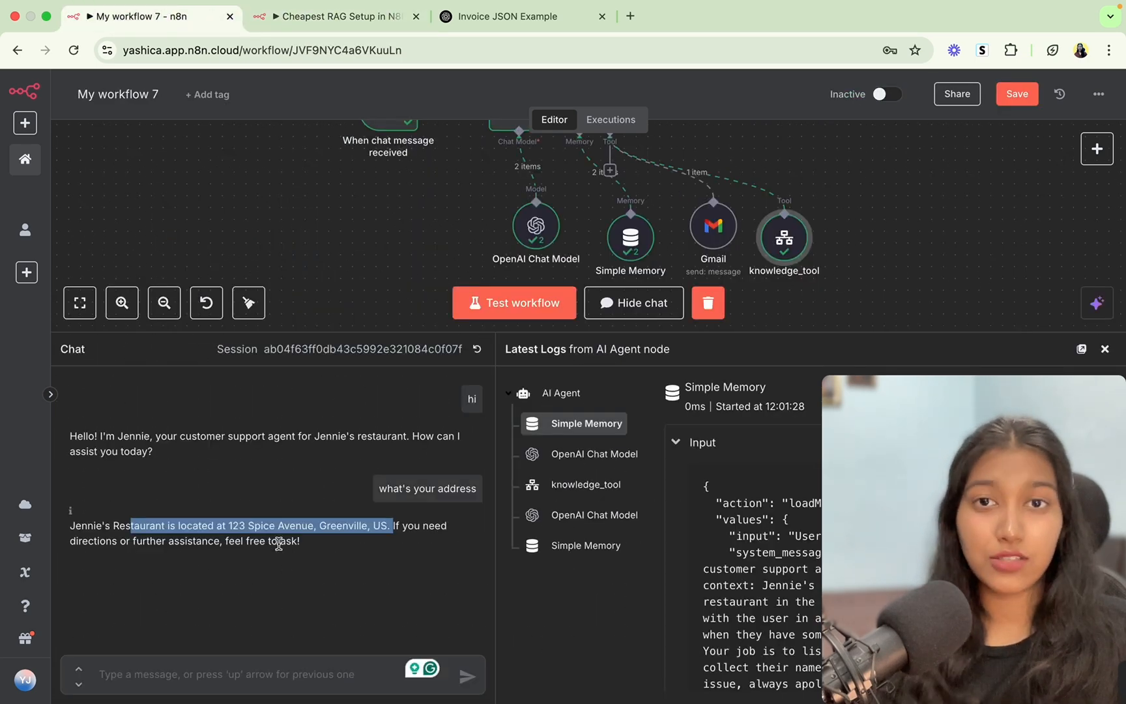
{"action": "left_click", "coordinate": [274, 525]}
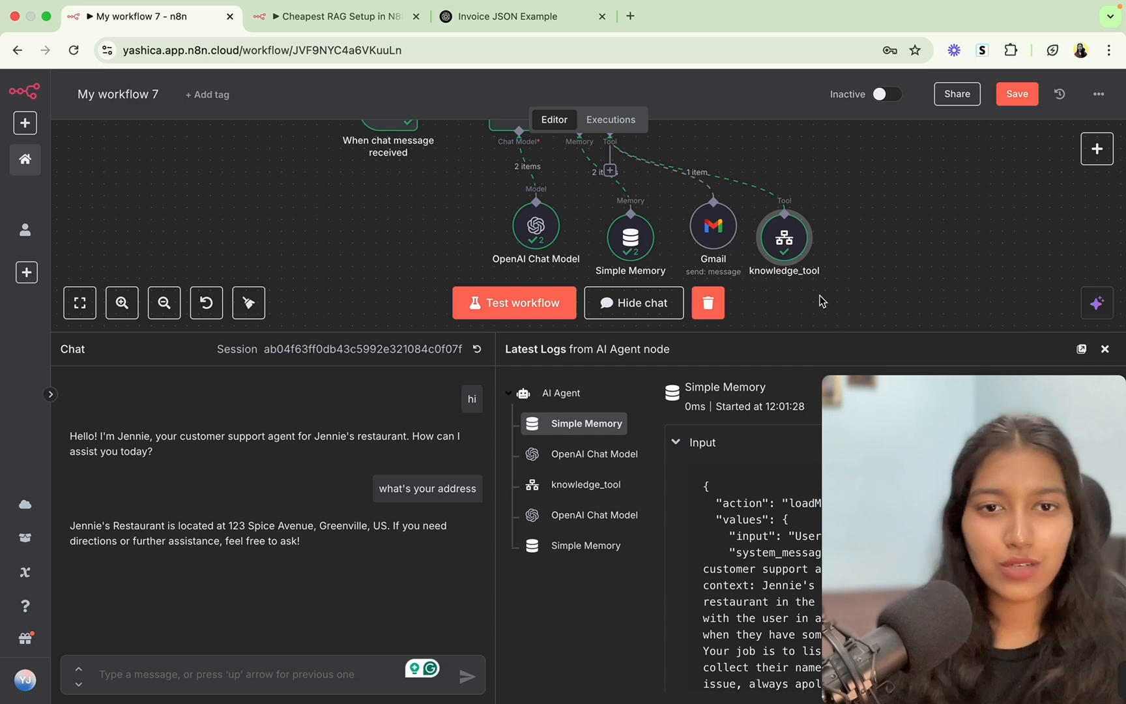
Close the chat, tidy up the node layout, align knowledge_tool, and save the workflow.
{"action": "left_click", "coordinate": [631, 301]}
{"action": "key", "text": "ctrl+s"}
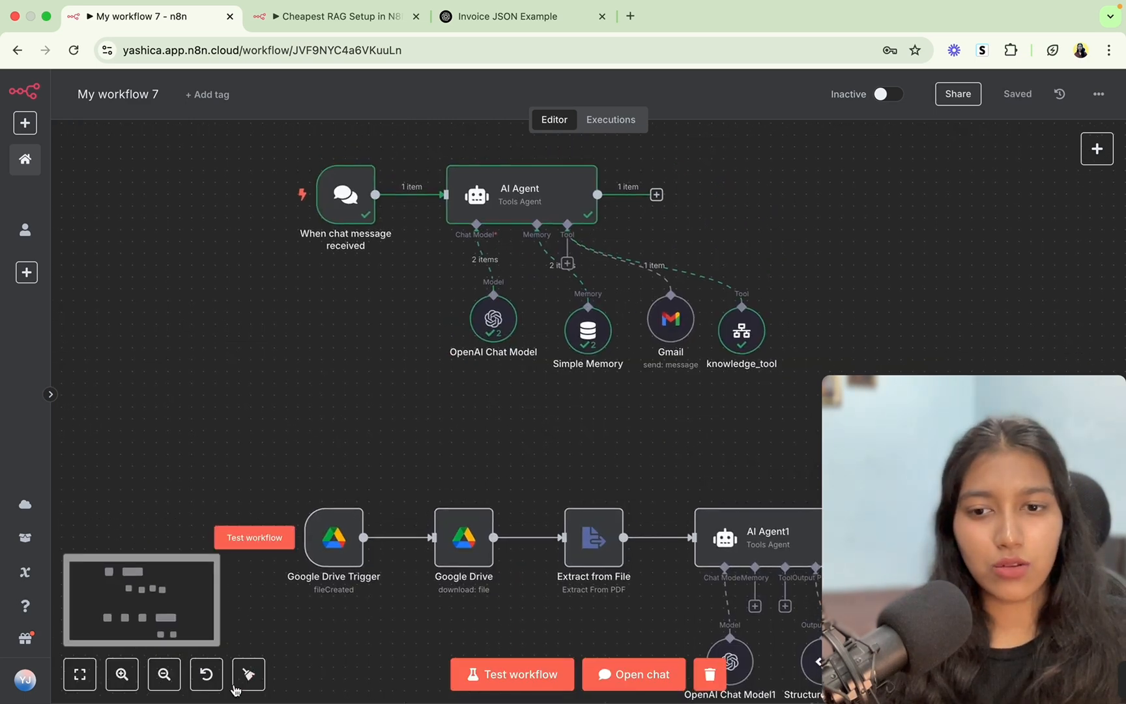
{"action": "left_click", "coordinate": [248, 674]}
{"action": "key", "text": "ctrl+s"}
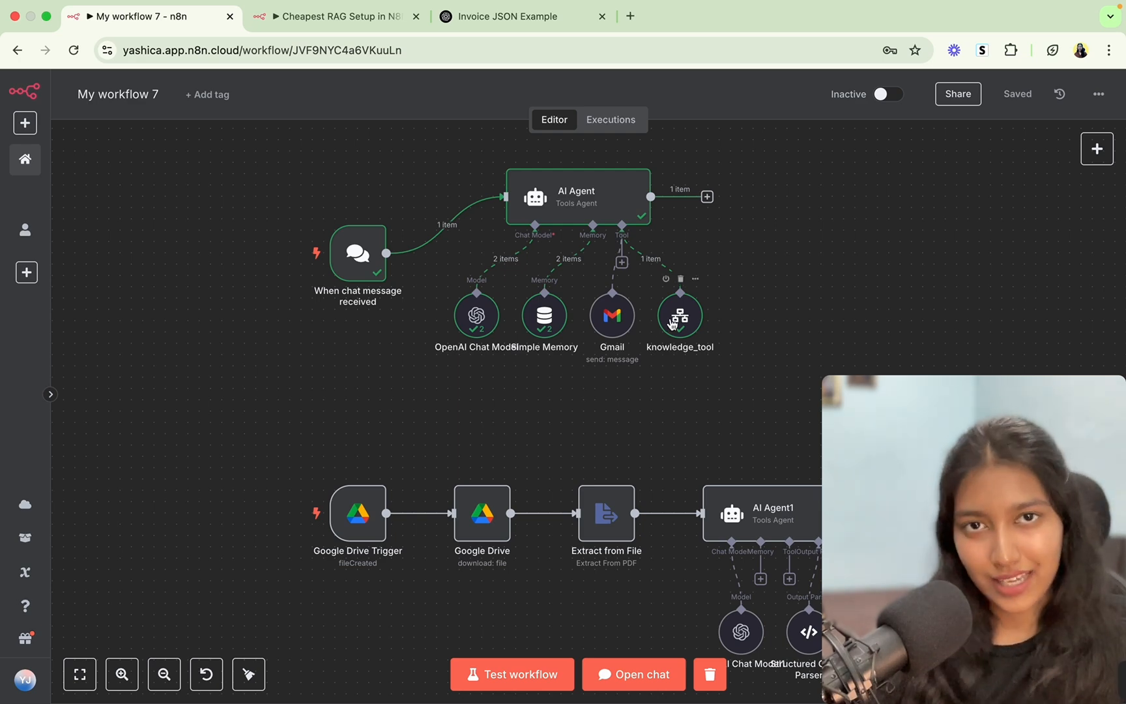
{"action": "left_click_drag", "start_coordinate": [673, 324], "coordinate": [684, 324]}
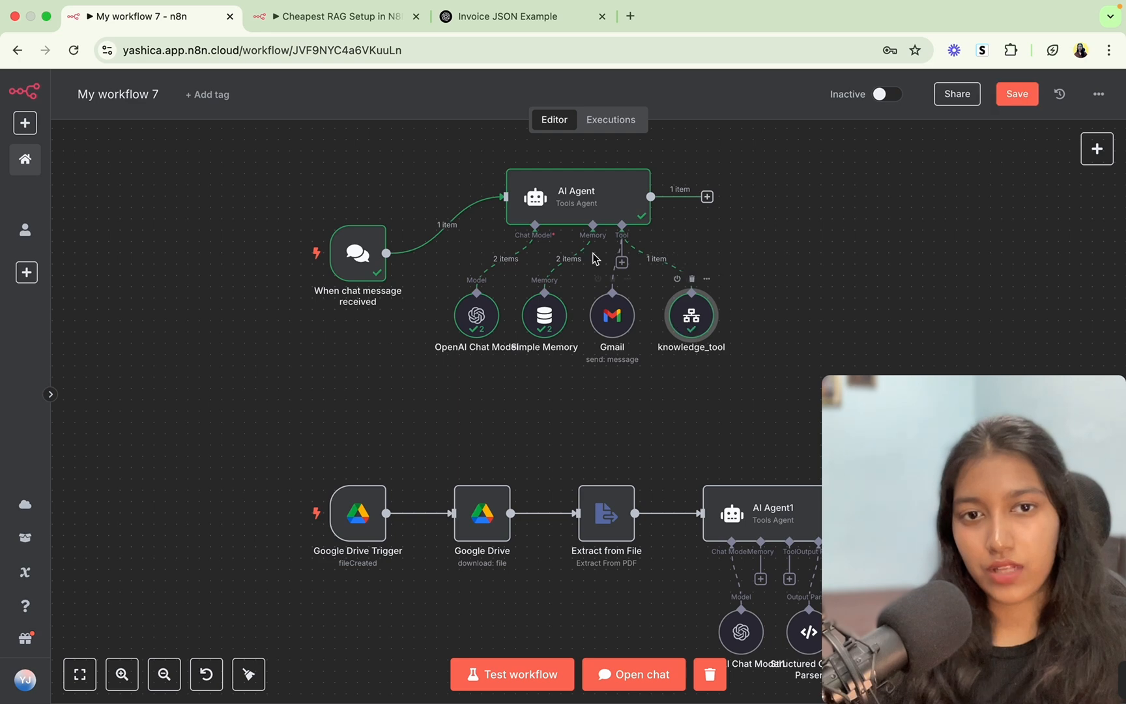
{"action": "left_click", "coordinate": [336, 20]}
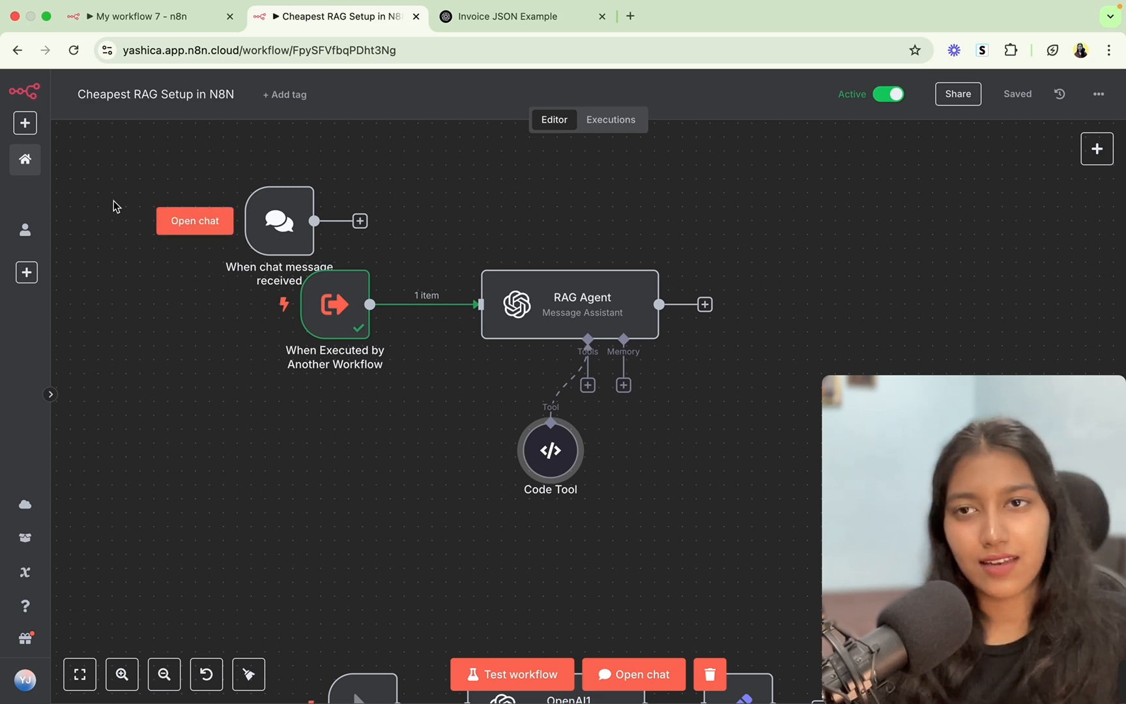
{"action": "left_click", "coordinate": [143, 15]}
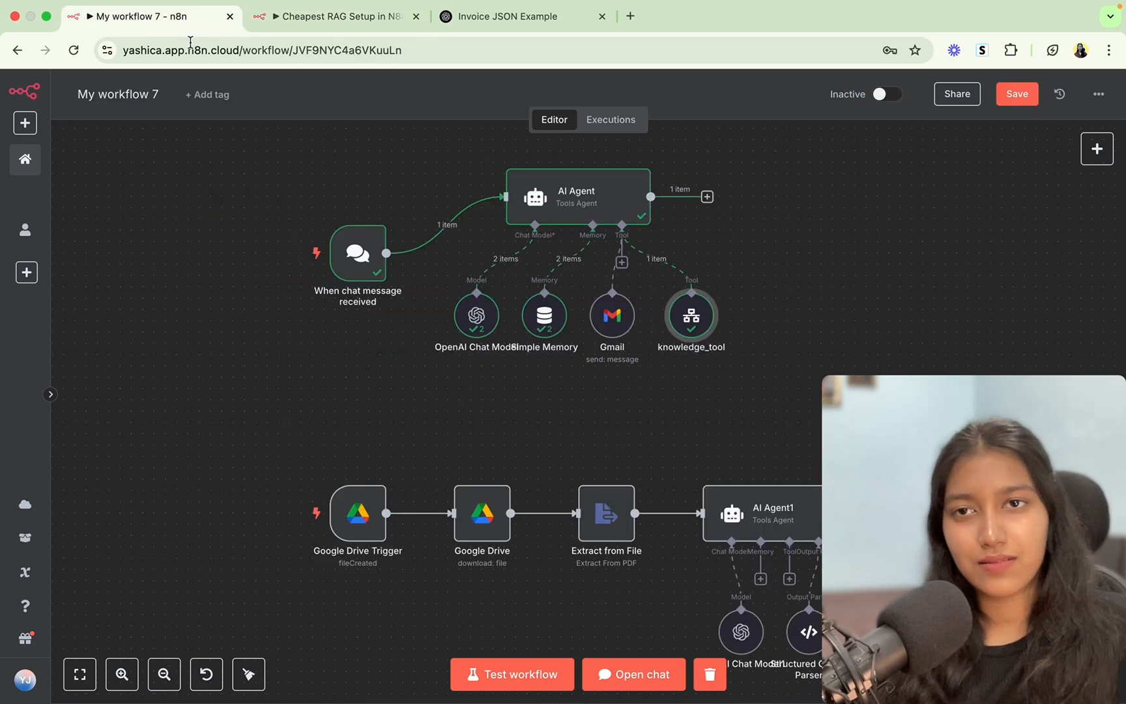
{"action": "left_click", "coordinate": [1018, 94]}
Rename the workflow to 'AI Agent Node tutorial'.
{"action": "left_click", "coordinate": [128, 97]}
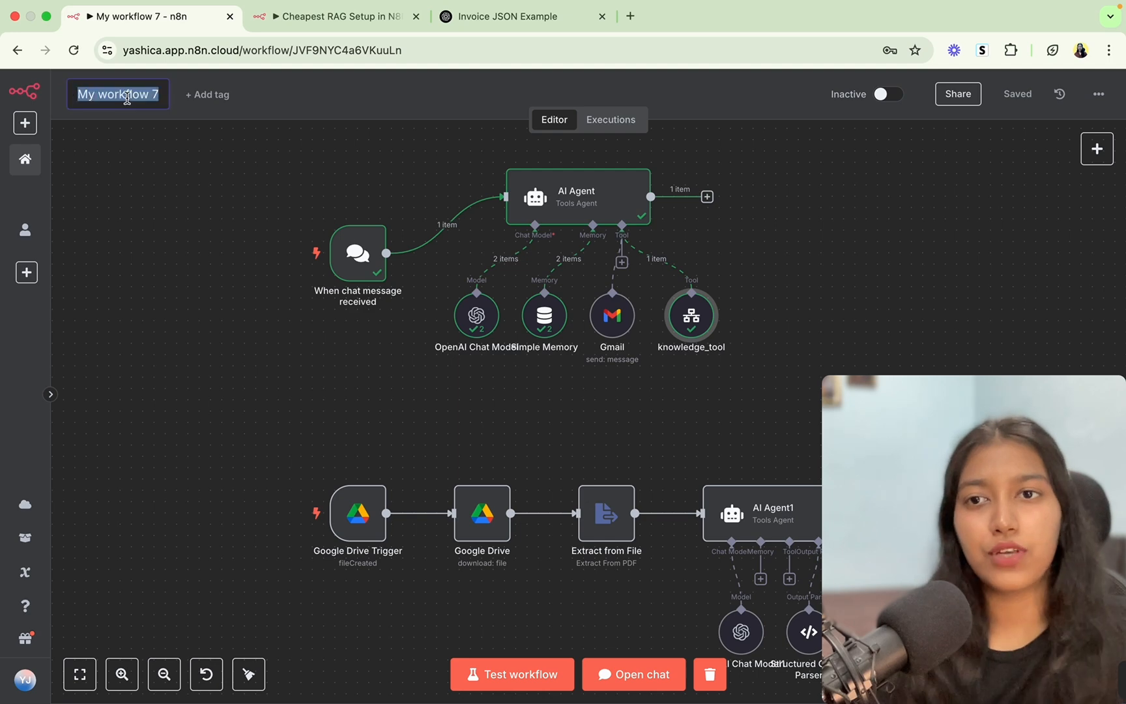
{"action": "type", "text": "Age"}
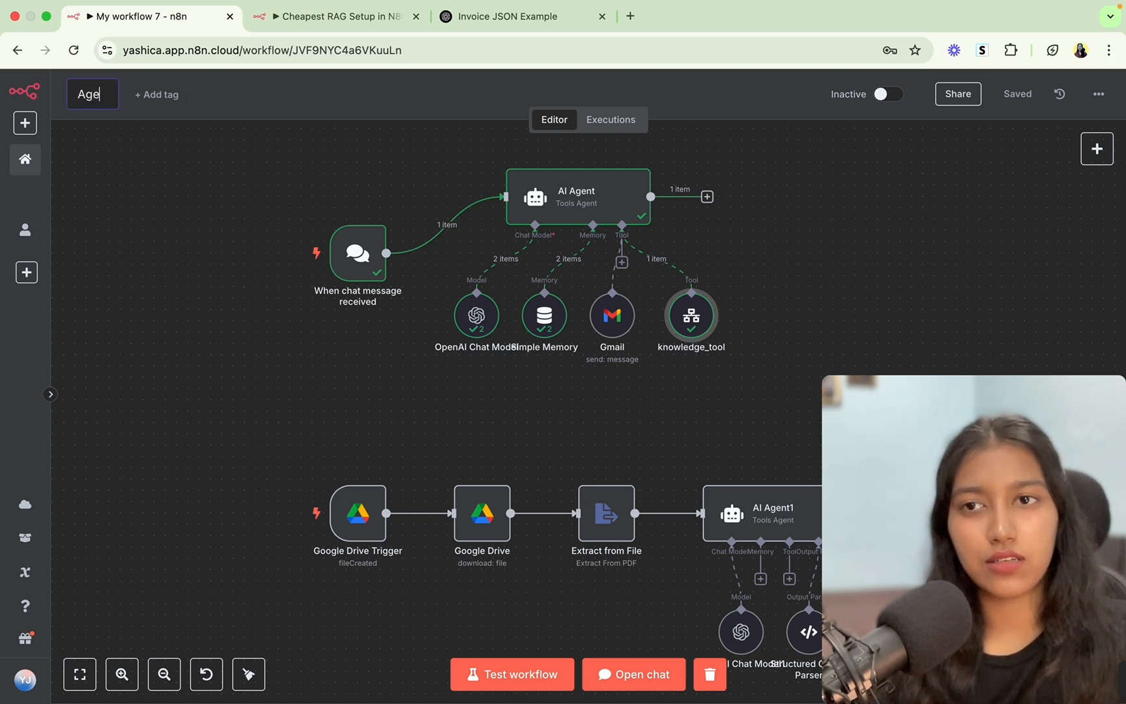
{"action": "key", "text": "BackSpace"}
{"action": "key", "text": "BackSpace"}
{"action": "type", "text": "I Agent Node tutorial"}
{"action": "left_click", "coordinate": [697, 115]}
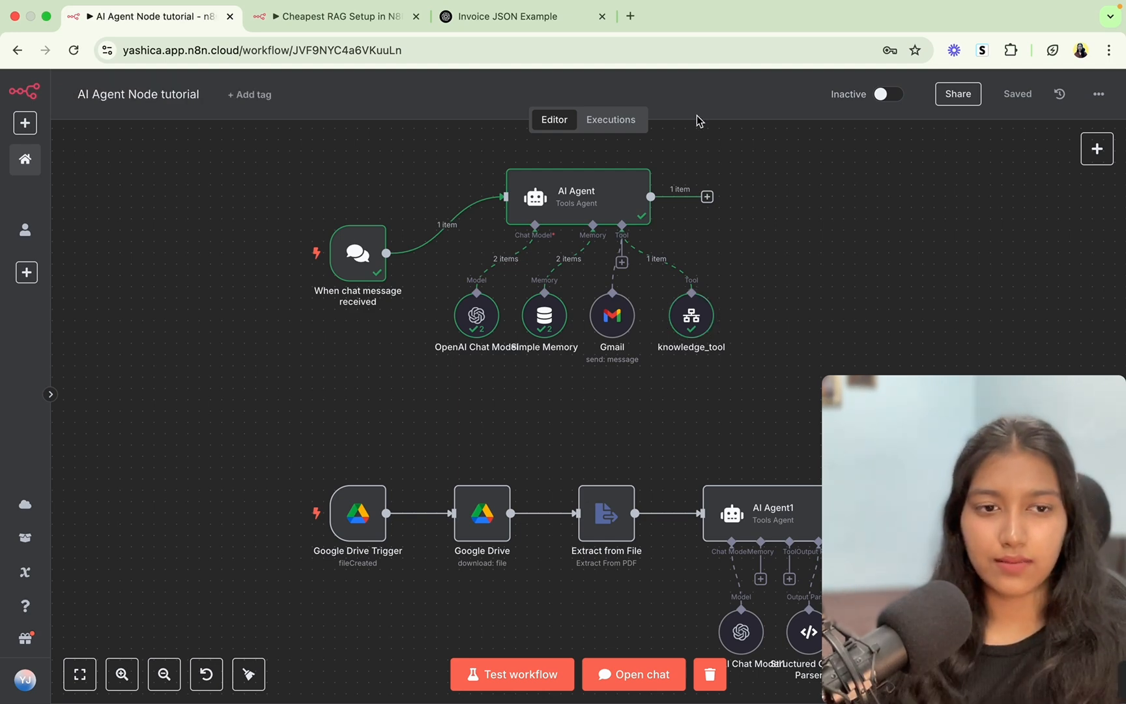